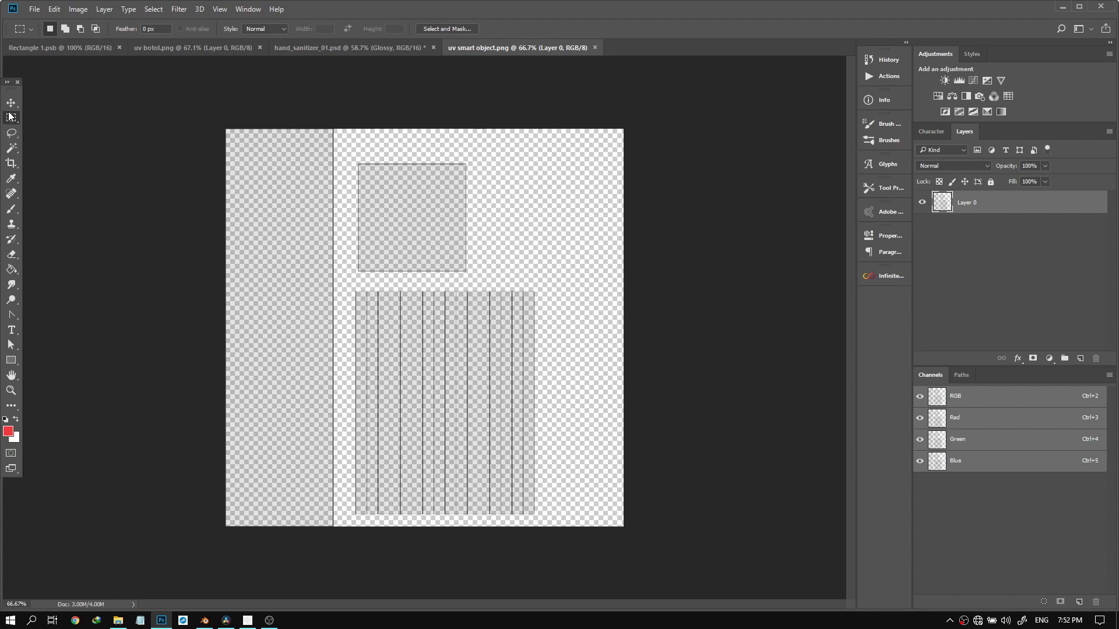
# Marquee-select the tall strip in uv smart object.png and copy it into hand_sanitizer_01.psd beside the box
pyautogui.moveTo(225, 129); pyautogui.dragTo(340, 551)
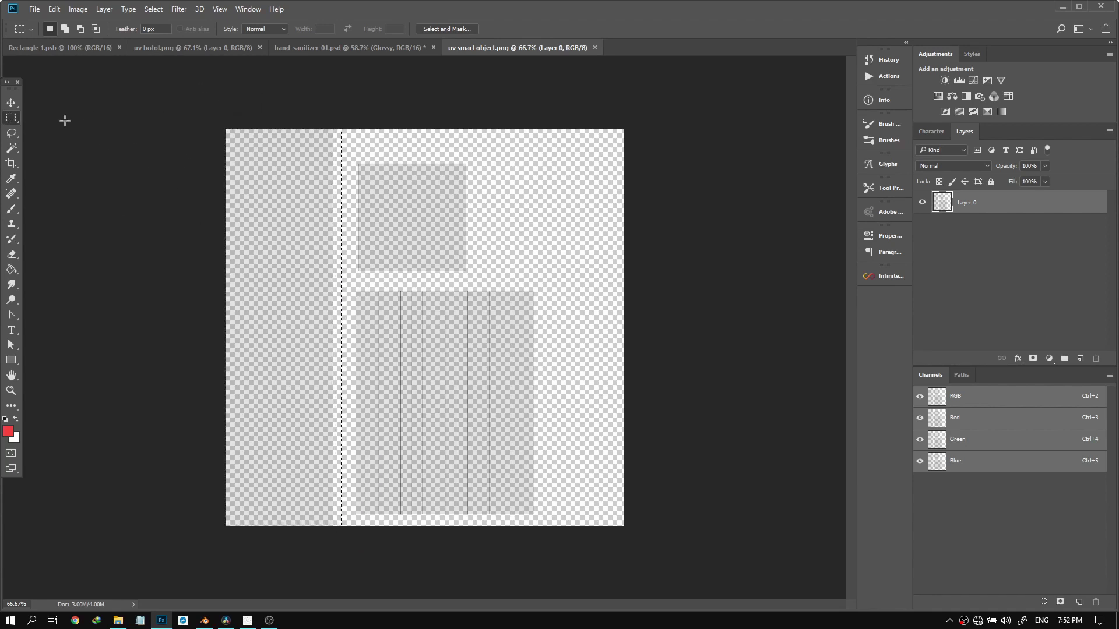
pyautogui.hotkey('ctrl', 'd')
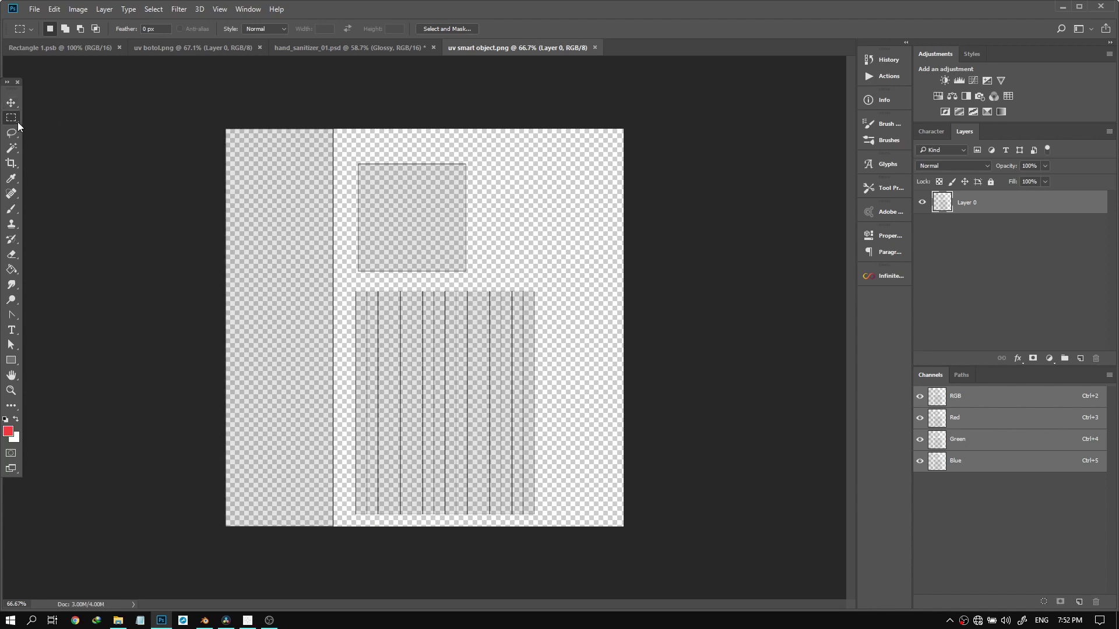
pyautogui.moveTo(226, 129); pyautogui.dragTo(343, 545)
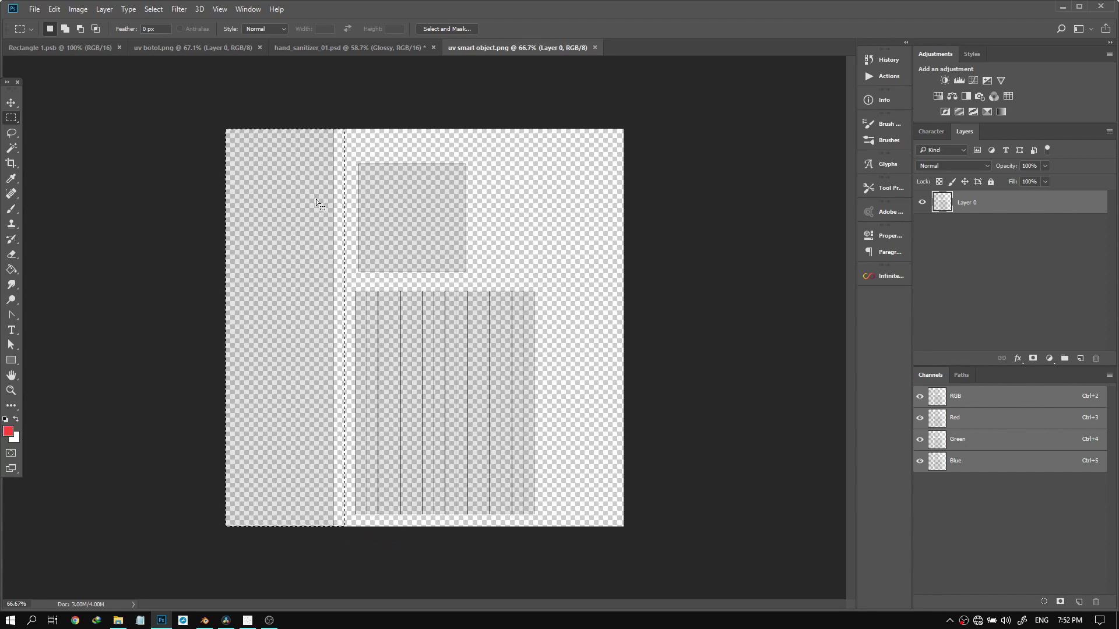
pyautogui.click(12, 105)
pyautogui.moveTo(272, 169); pyautogui.dragTo(91, 54)
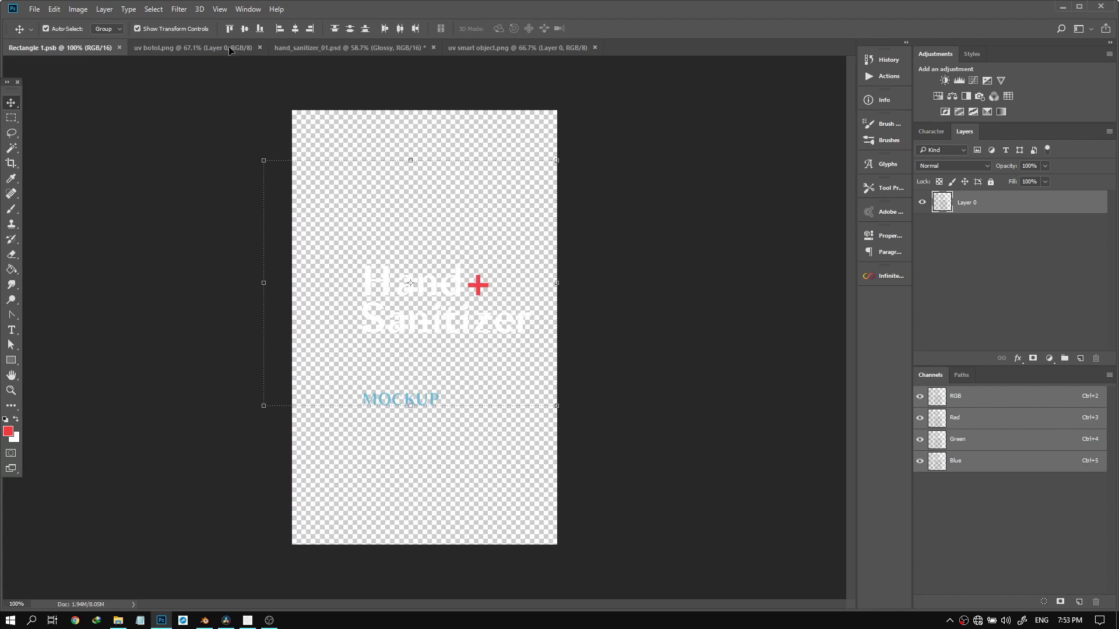
pyautogui.moveTo(230, 50); pyautogui.dragTo(230, 51)
pyautogui.moveTo(354, 50); pyautogui.dragTo(391, 226)
pyautogui.moveTo(343, 263); pyautogui.dragTo(592, 193)
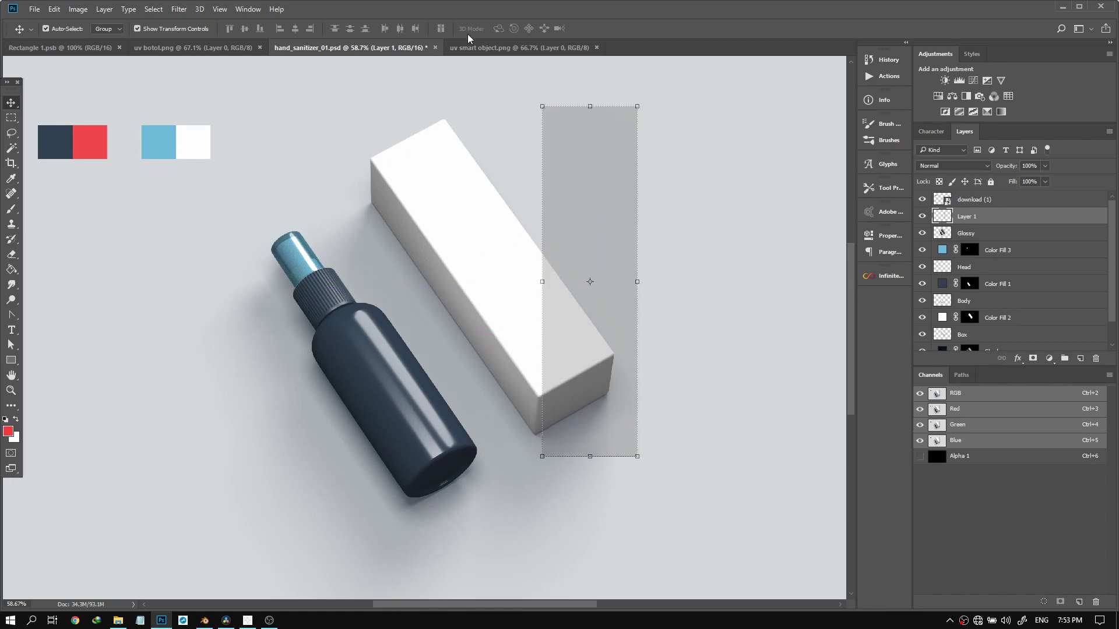
# Marquee-select the square panel in uv smart object.png and copy it into hand_sanitizer_01.psd
pyautogui.click(476, 65)
pyautogui.click(478, 49)
pyautogui.click(205, 144)
pyautogui.click(16, 118)
pyautogui.click(353, 152)
pyautogui.moveTo(350, 144); pyautogui.dragTo(493, 281)
pyautogui.click(11, 102)
pyautogui.click(420, 207)
pyautogui.click(539, 227)
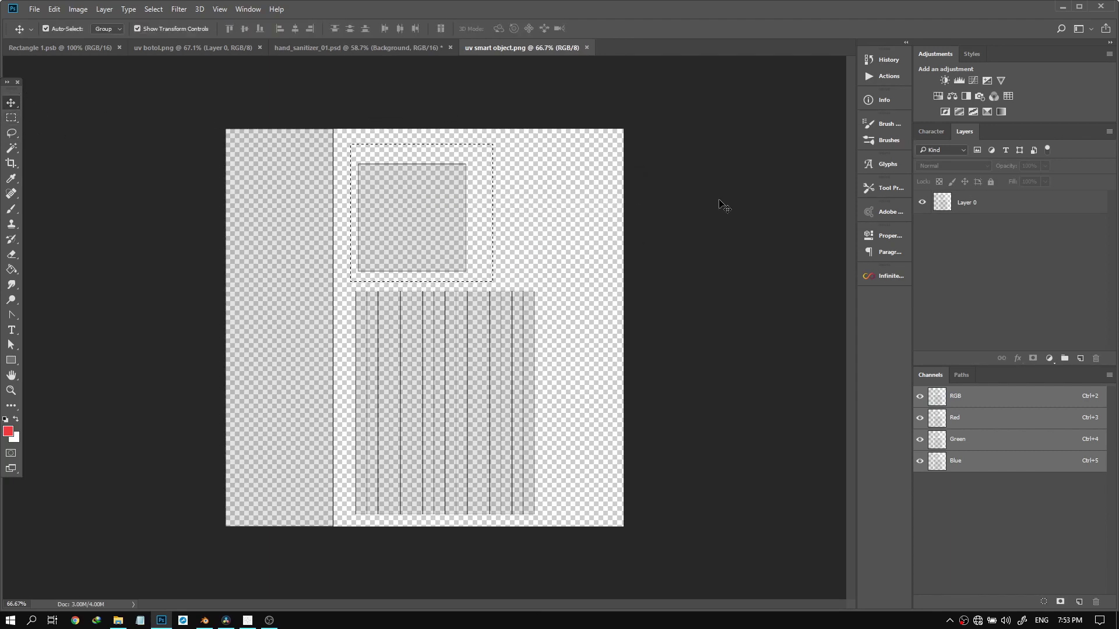
pyautogui.click(961, 203)
pyautogui.moveTo(458, 208); pyautogui.dragTo(683, 265)
# Shift the tall strip clear of the box, move the square's layer above Layer 1, and place the square over the box
pyautogui.moveTo(612, 262); pyautogui.dragTo(638, 209)
pyautogui.moveTo(983, 342); pyautogui.dragTo(975, 234)
pyautogui.moveTo(575, 241); pyautogui.dragTo(527, 219)
# Marquee-select the striped panel in uv smart object.png and copy it into hand_sanitizer_01.psd
pyautogui.click(499, 49)
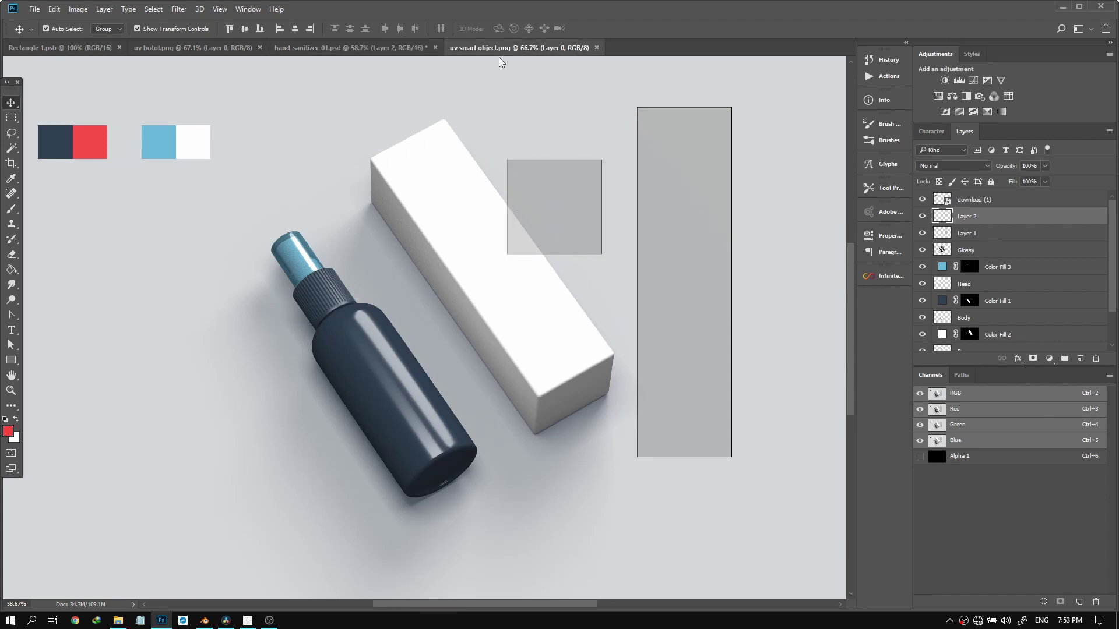
pyautogui.click(12, 119)
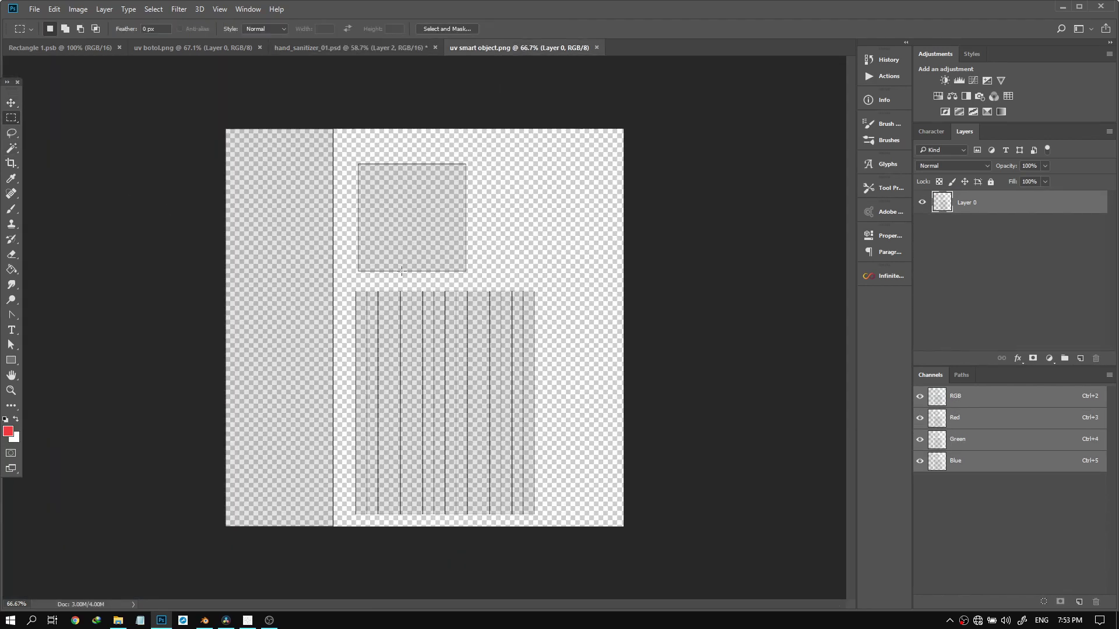
pyautogui.moveTo(348, 287); pyautogui.dragTo(544, 526)
pyautogui.click(11, 103)
pyautogui.moveTo(444, 370); pyautogui.dragTo(252, 377)
# Spread out the UV panels, with the tall strip and the square to the right of the box and the striped panel below it
pyautogui.scroll(-2, 457, 386)
pyautogui.moveTo(504, 251); pyautogui.dragTo(377, 437)
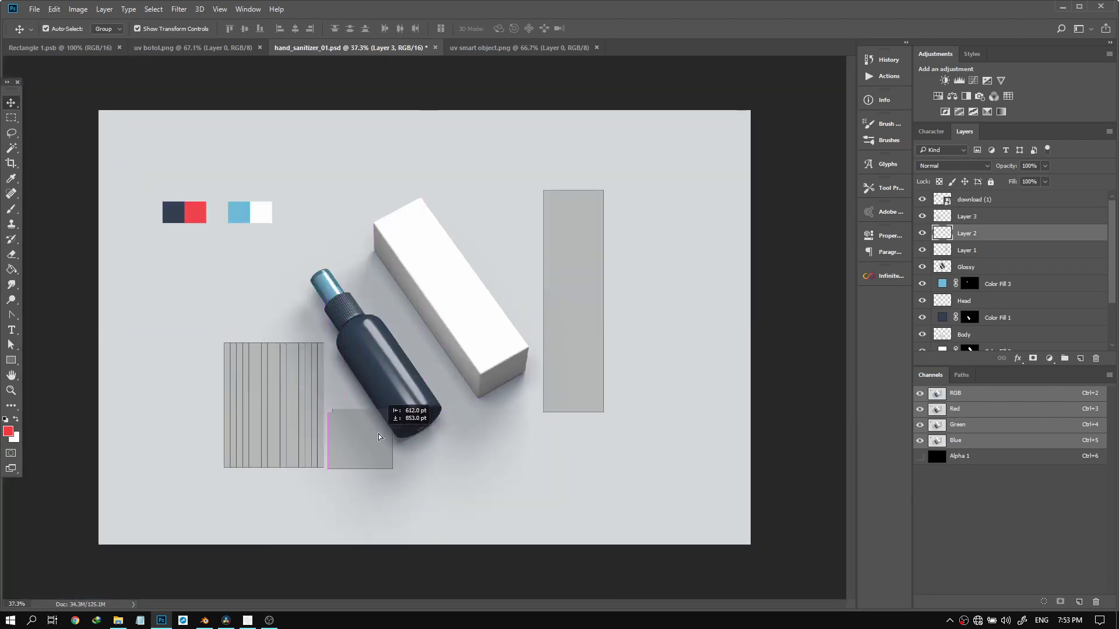
pyautogui.moveTo(562, 347); pyautogui.dragTo(591, 401)
pyautogui.moveTo(368, 440); pyautogui.dragTo(513, 438)
pyautogui.moveTo(277, 438); pyautogui.dragTo(403, 451)
pyautogui.moveTo(512, 439); pyautogui.dragTo(692, 368)
pyautogui.moveTo(613, 364); pyautogui.dragTo(593, 325)
pyautogui.moveTo(699, 364); pyautogui.dragTo(686, 339)
pyautogui.moveTo(417, 434); pyautogui.dragTo(266, 419)
pyautogui.hotkey('ctrl', 't')
pyautogui.moveTo(488, 431); pyautogui.dragTo(268, 376)
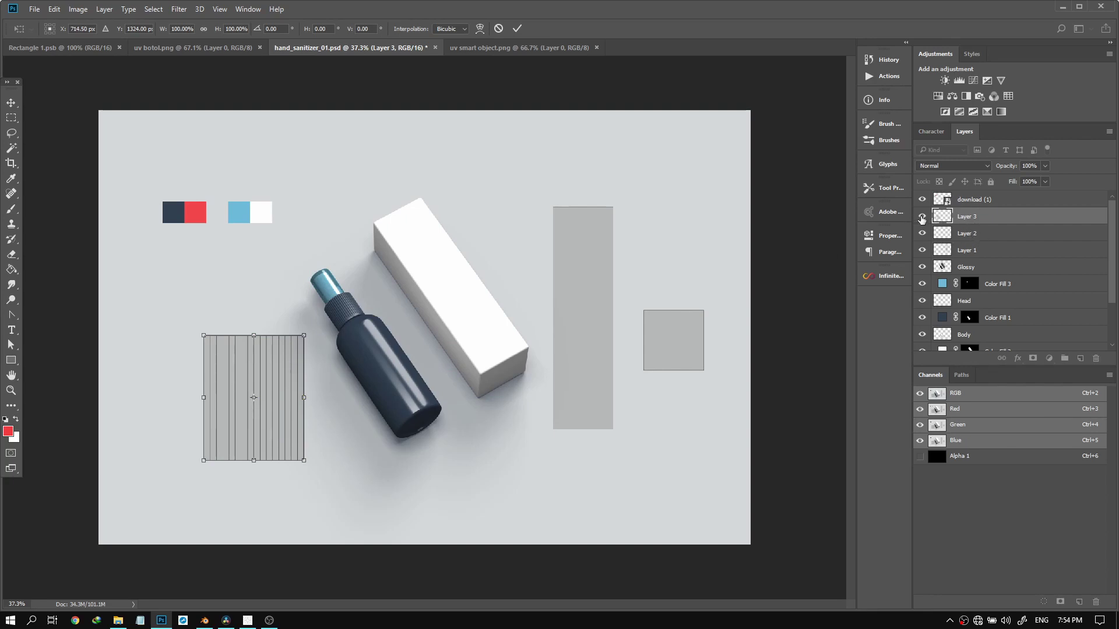
pyautogui.press('Escape')
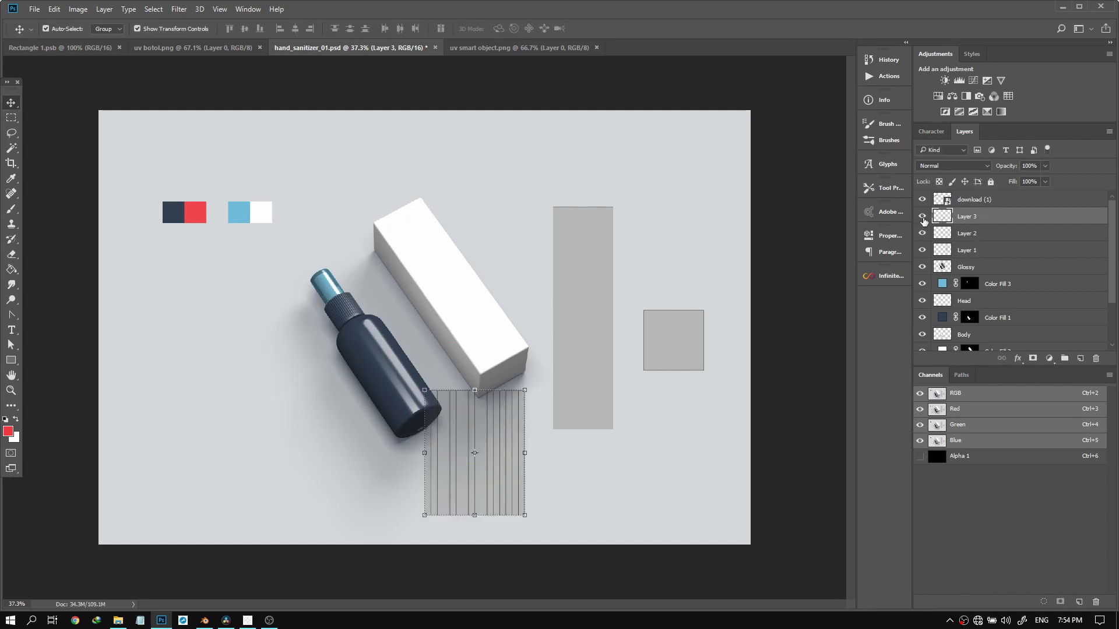
# Toggle the visibility of Layer 3, Layer 2 and Layer 1 to check which UV panel each one holds
pyautogui.click(923, 218)
pyautogui.click(923, 234)
pyautogui.click(923, 234)
pyautogui.click(923, 216)
pyautogui.click(954, 236)
pyautogui.click(923, 233)
pyautogui.click(922, 233)
pyautogui.click(923, 250)
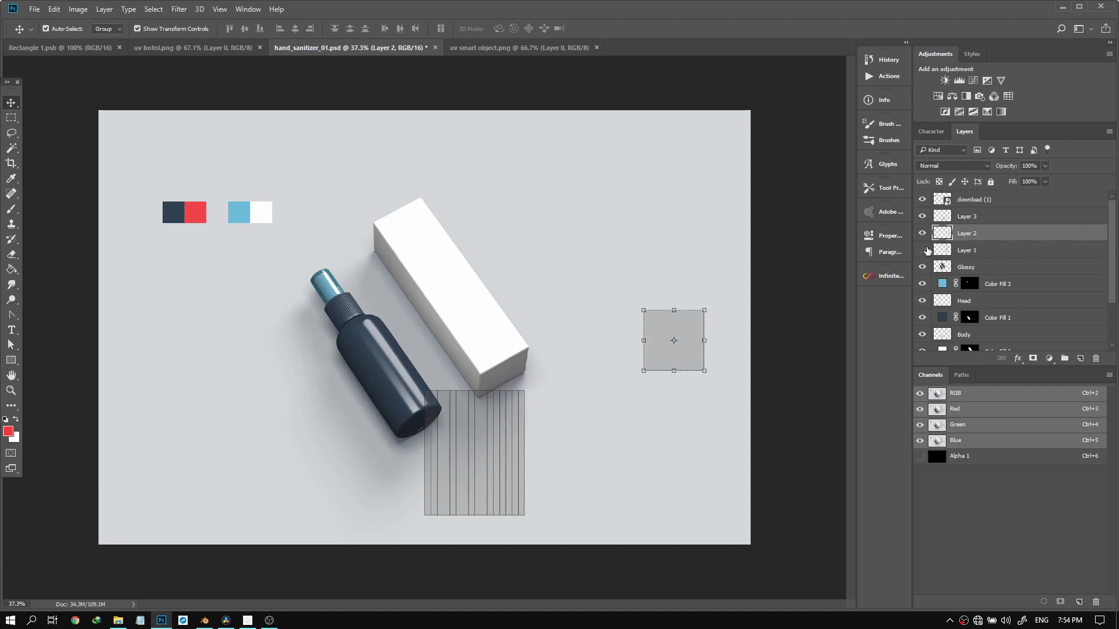
pyautogui.click(923, 250)
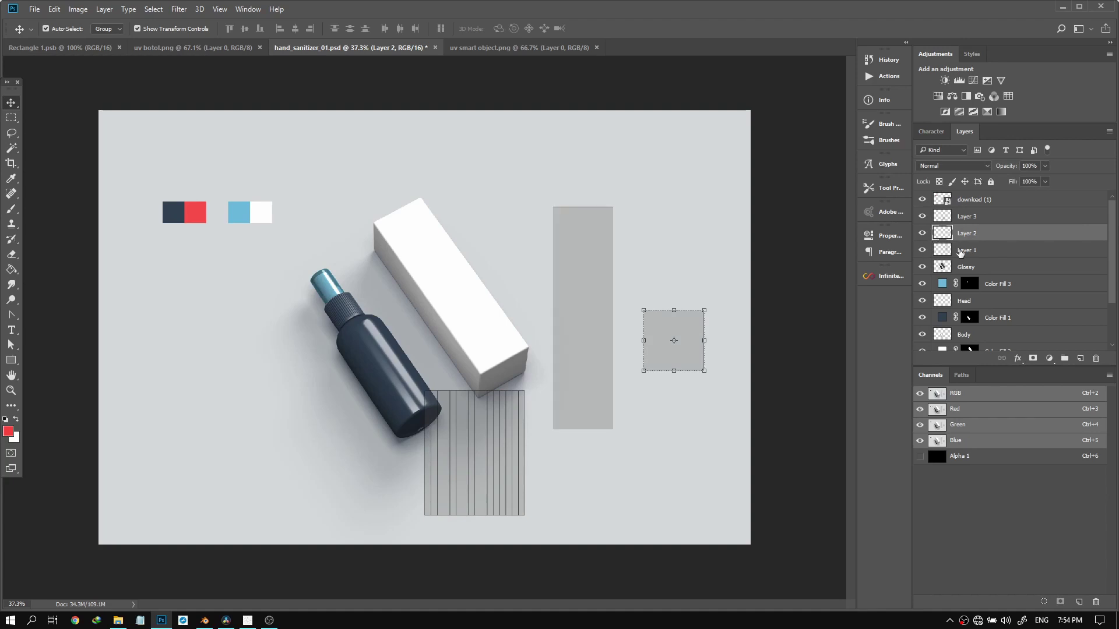
# Hide Layer 2 and Layer 1, and move the striped panel on Layer 3 to the left of the bottle
pyautogui.click(922, 233)
pyautogui.click(922, 250)
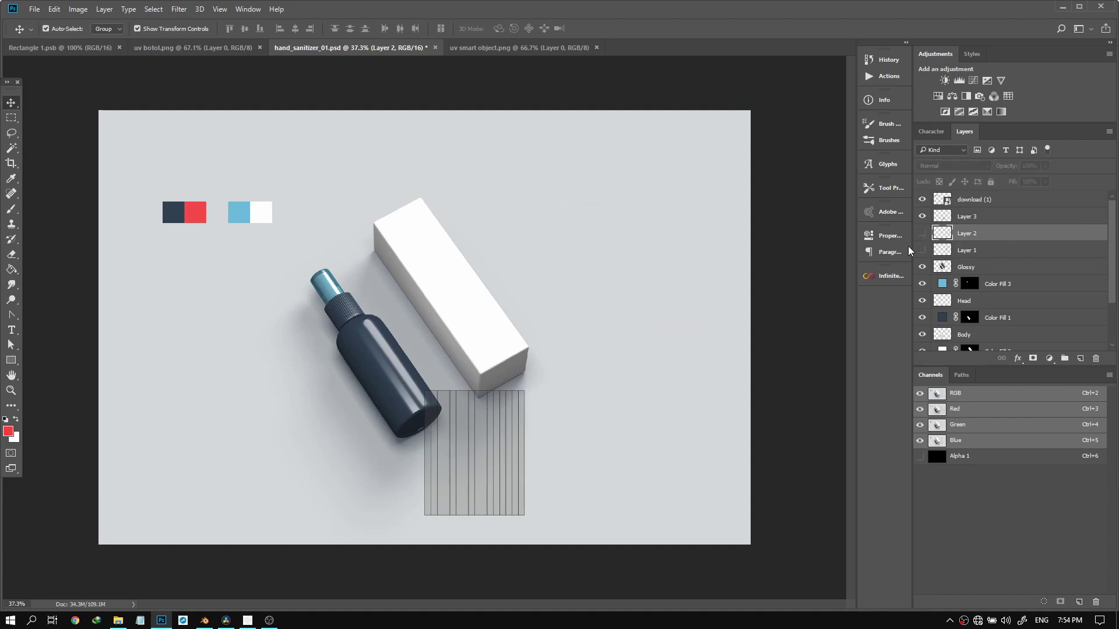
pyautogui.click(958, 218)
pyautogui.moveTo(505, 432); pyautogui.dragTo(290, 348)
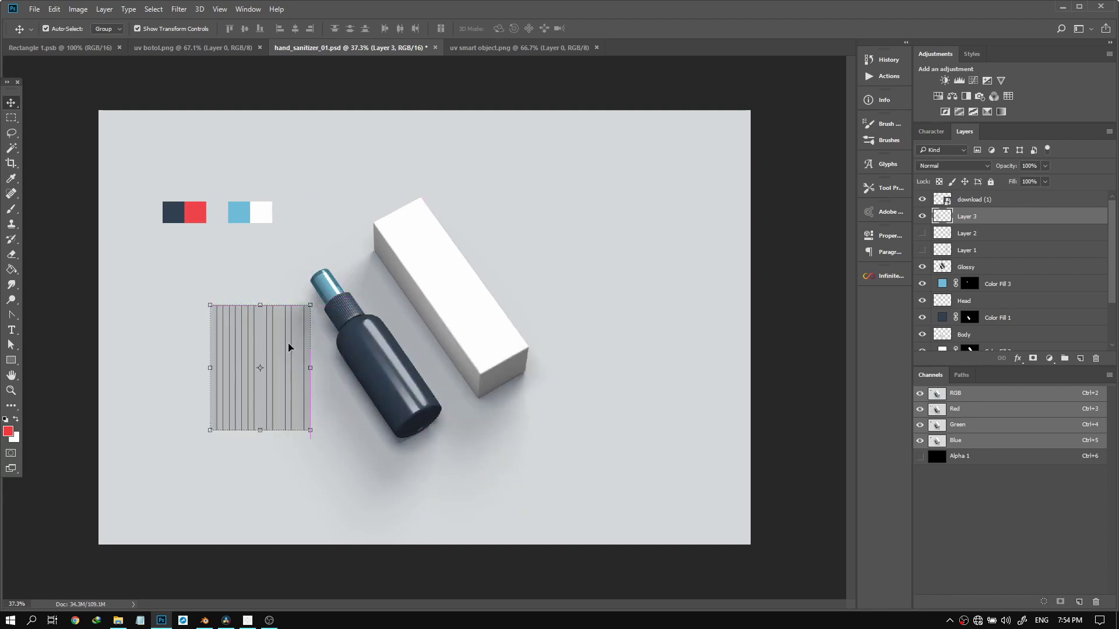
# Rename Layer 3 as Smart Object Bottle
pyautogui.scroll(3, 290, 348)
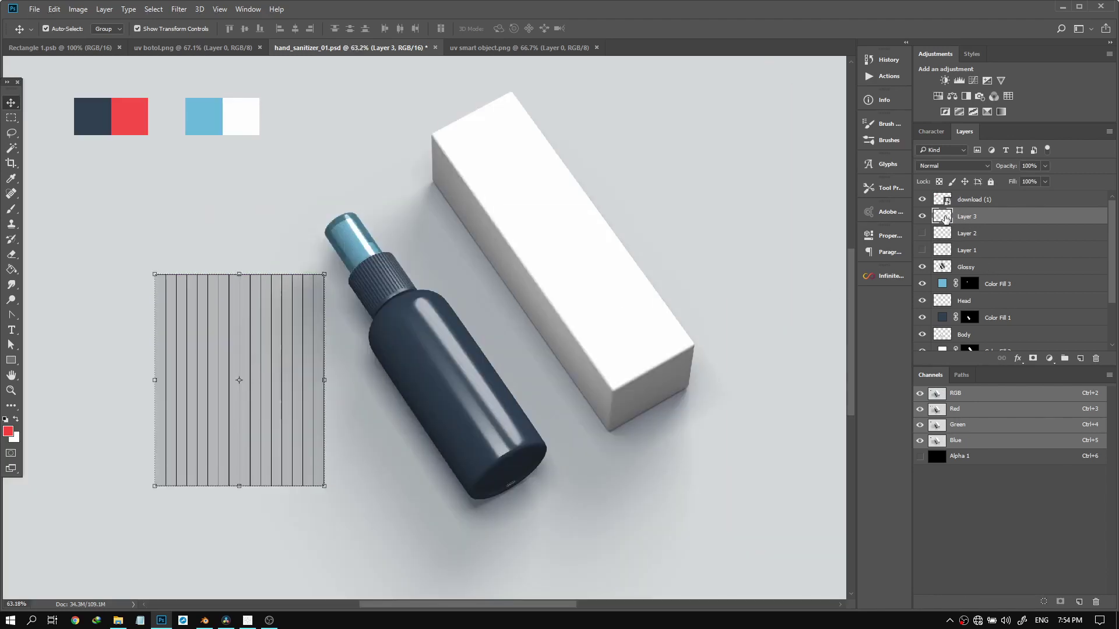
pyautogui.doubleClick(969, 217)
pyautogui.press('Return')
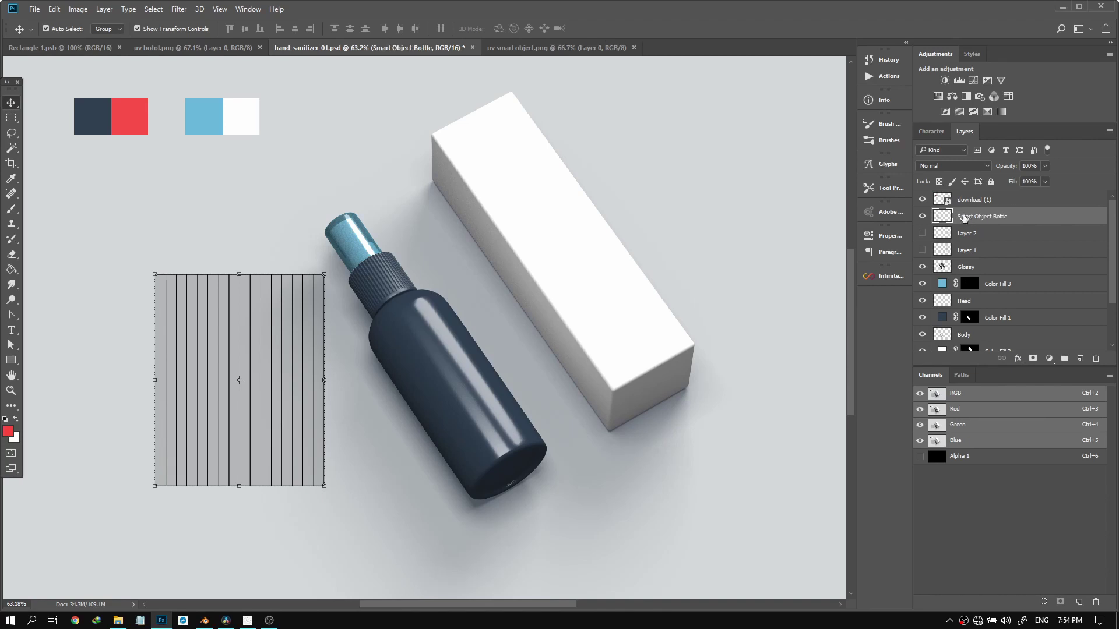
# Move the striped panel partly over the bottle's left side and convert the Smart Object Bottle layer to a smart object
pyautogui.moveTo(257, 326)
pyautogui.mouseDown()
pyautogui.moveTo(329, 316)
pyautogui.moveTo(278, 327)
pyautogui.mouseUp()
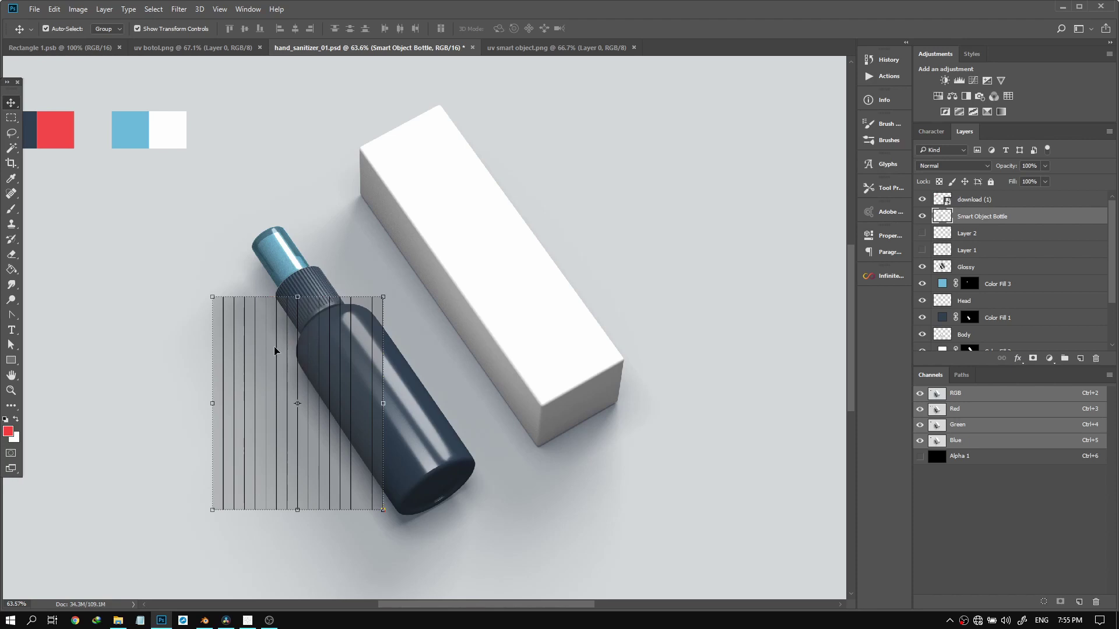
pyautogui.moveTo(257, 328); pyautogui.dragTo(302, 339)
pyautogui.rightClick(998, 217)
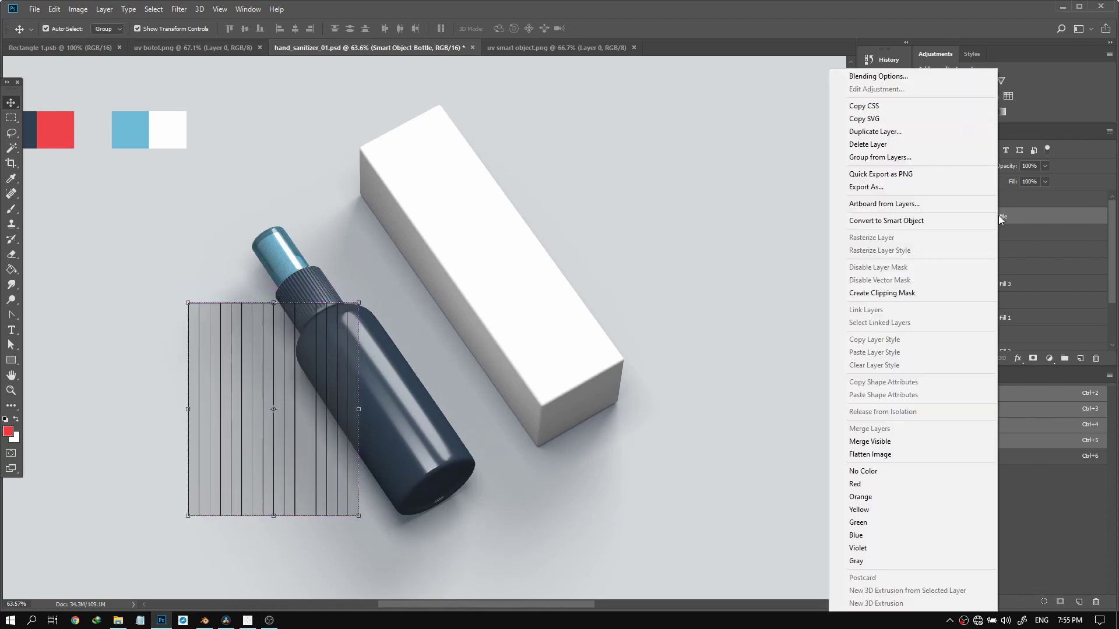
pyautogui.click(857, 222)
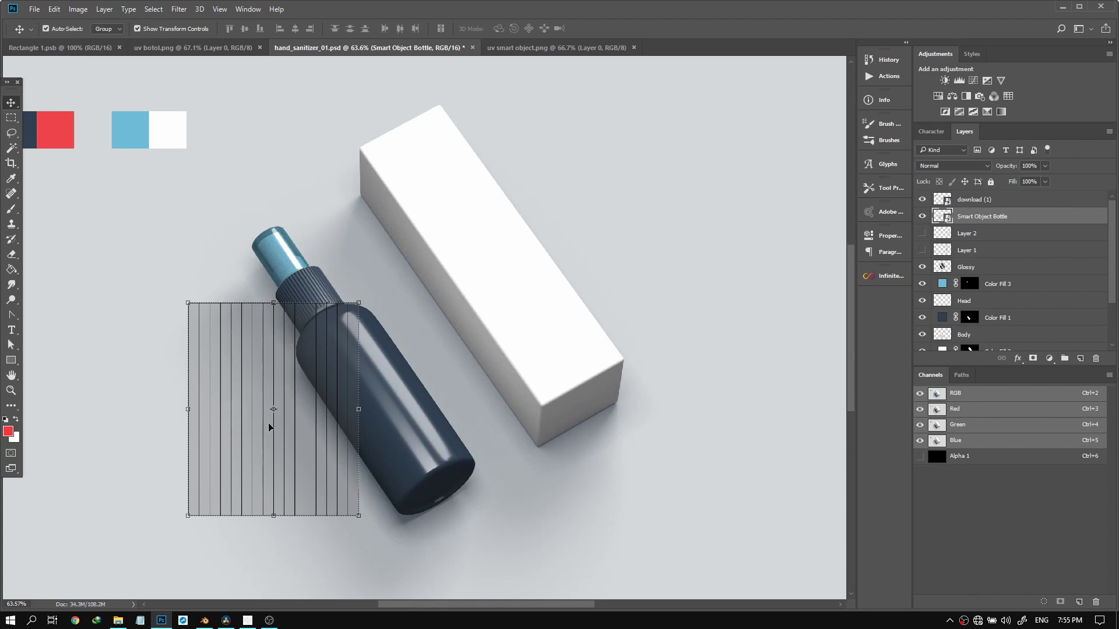
# Rotate the striped panel to about -34.78°, scale it to about 104%, and move it over the bottle body
pyautogui.moveTo(361, 524); pyautogui.dragTo(402, 463)
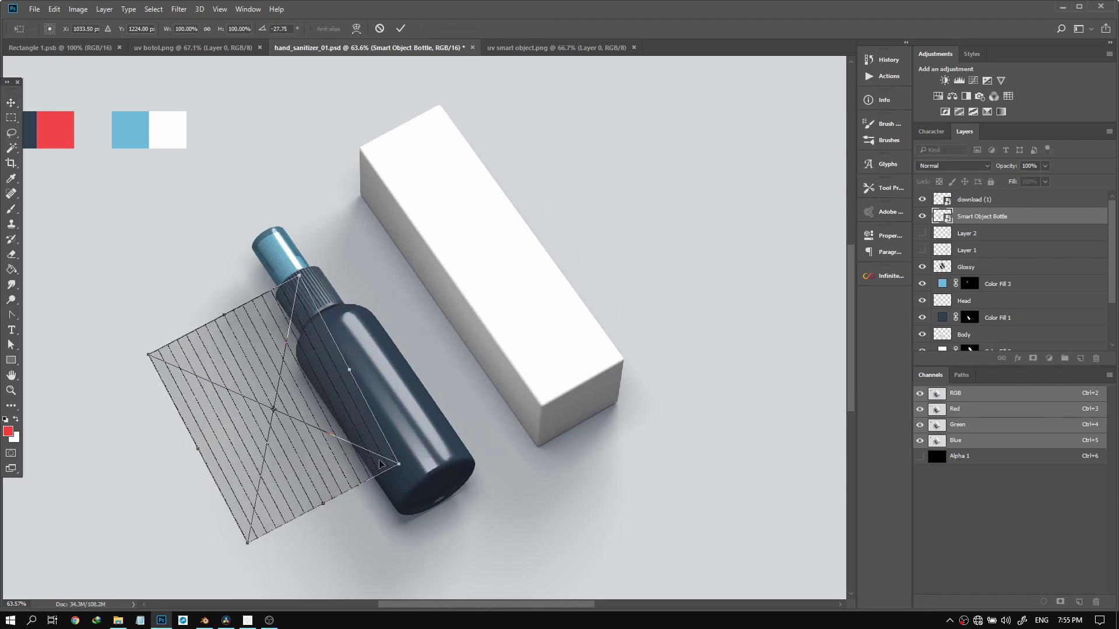
pyautogui.moveTo(306, 459); pyautogui.dragTo(406, 443)
pyautogui.moveTo(493, 445)
pyautogui.mouseDown()
pyautogui.moveTo(469, 434)
pyautogui.moveTo(504, 451)
pyautogui.mouseUp()
pyautogui.moveTo(512, 412)
pyautogui.mouseDown()
pyautogui.moveTo(513, 380)
pyautogui.moveTo(505, 396)
pyautogui.mouseUp()
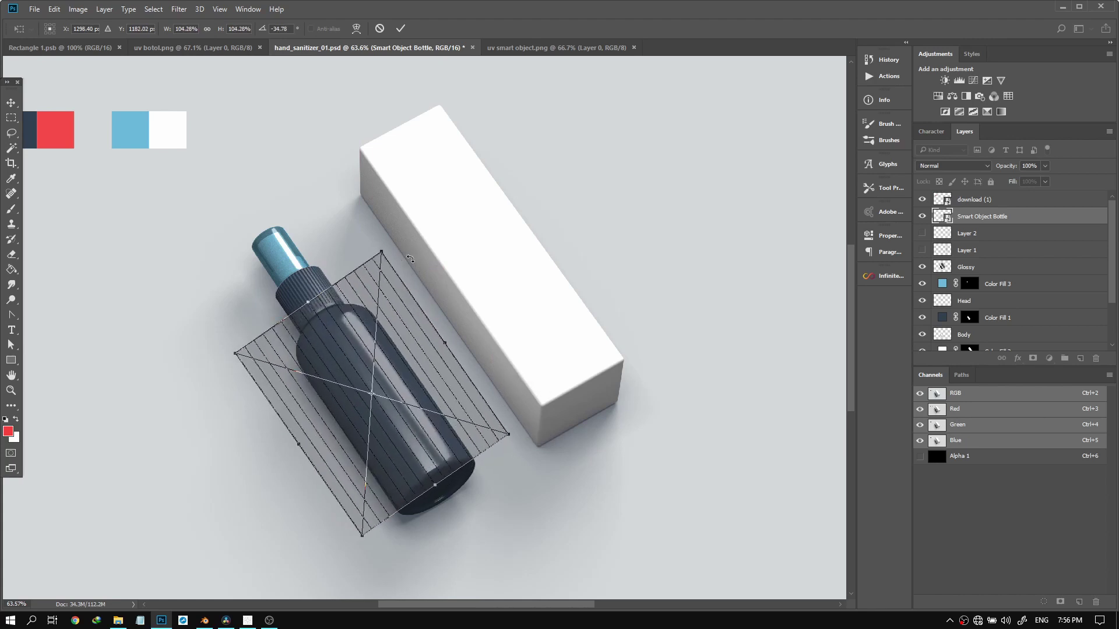
# Scale the striped panel down to about 80%, adjust its rotation to about -34.10°, align it with the bottle body, and apply the transform
pyautogui.moveTo(381, 248); pyautogui.dragTo(379, 282)
pyautogui.moveTo(357, 352); pyautogui.dragTo(362, 345)
pyautogui.moveTo(496, 437); pyautogui.dragTo(473, 430)
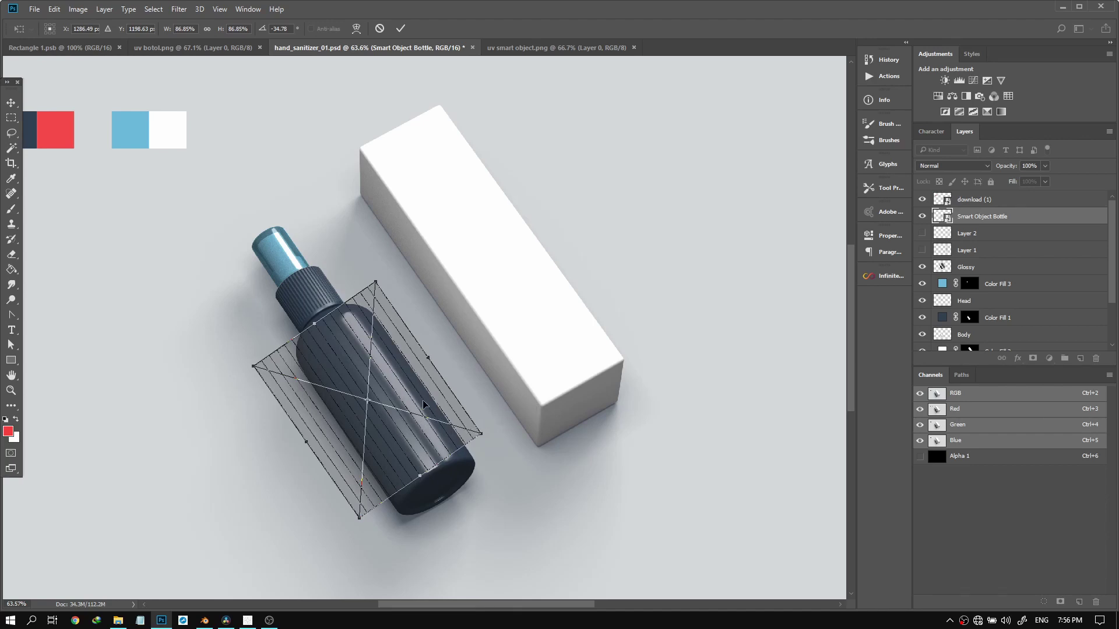
pyautogui.moveTo(423, 401); pyautogui.dragTo(438, 403)
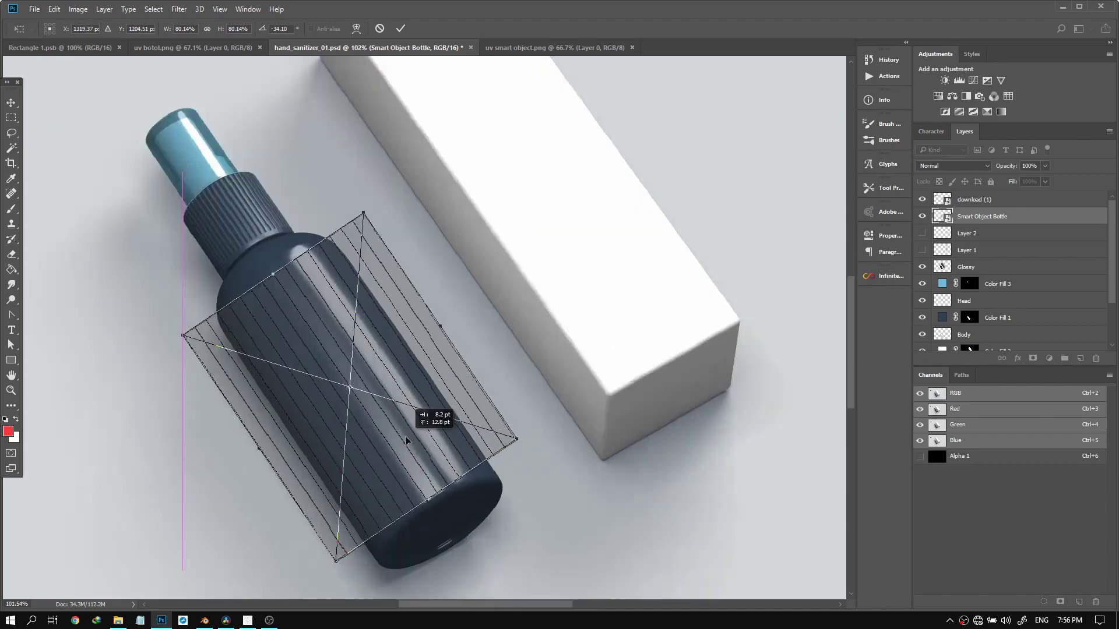
pyautogui.moveTo(404, 436); pyautogui.dragTo(407, 436)
pyautogui.moveTo(517, 437); pyautogui.dragTo(507, 436)
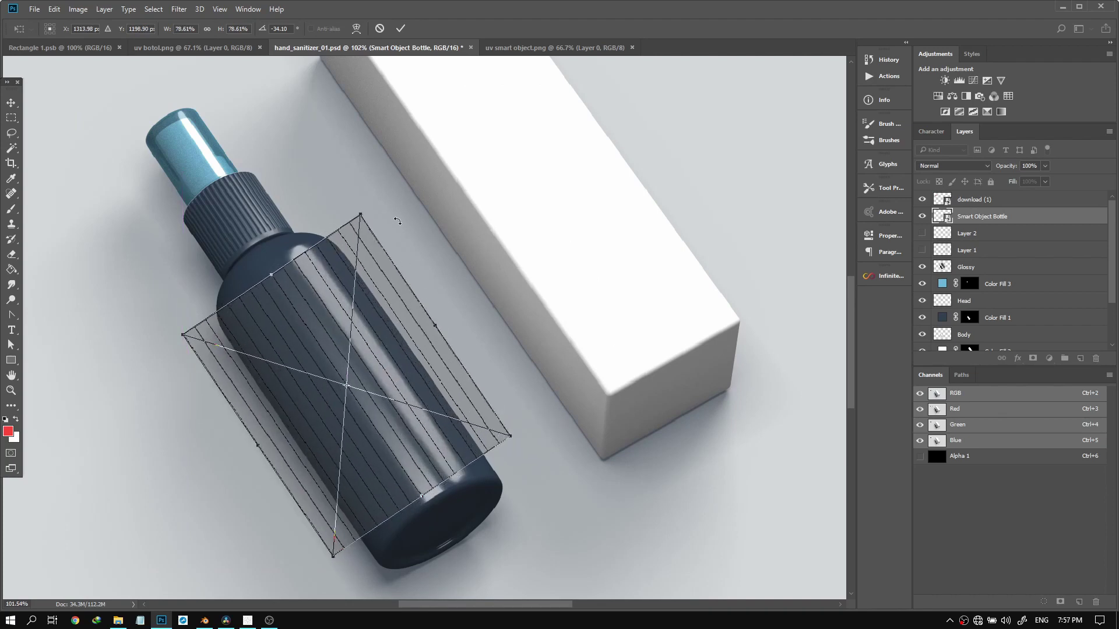
pyautogui.moveTo(363, 215); pyautogui.dragTo(360, 209)
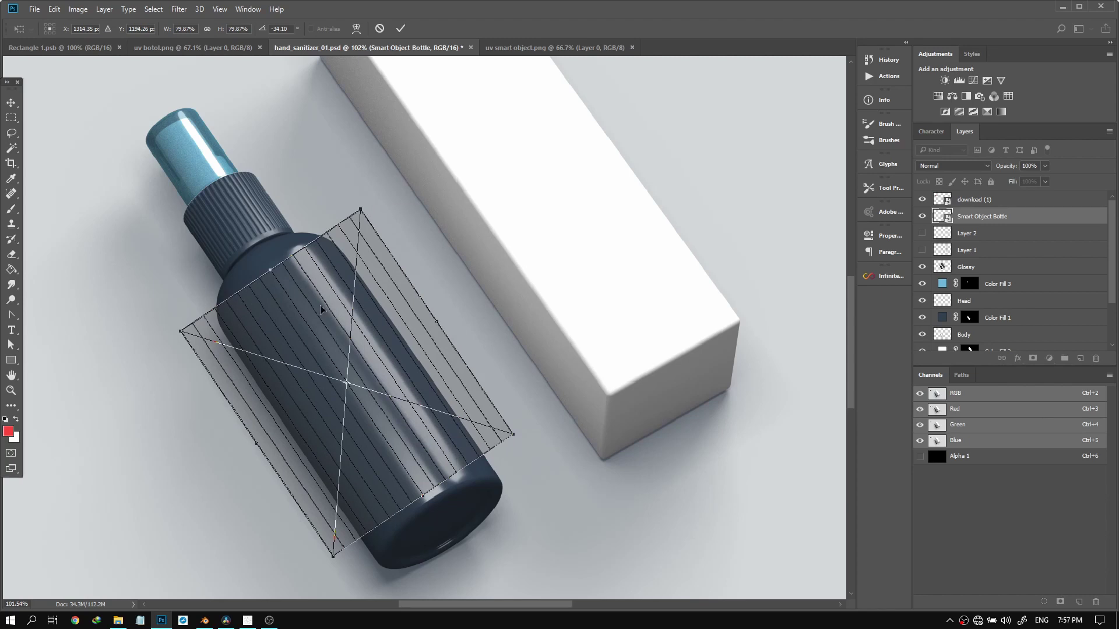
pyautogui.press('Return')
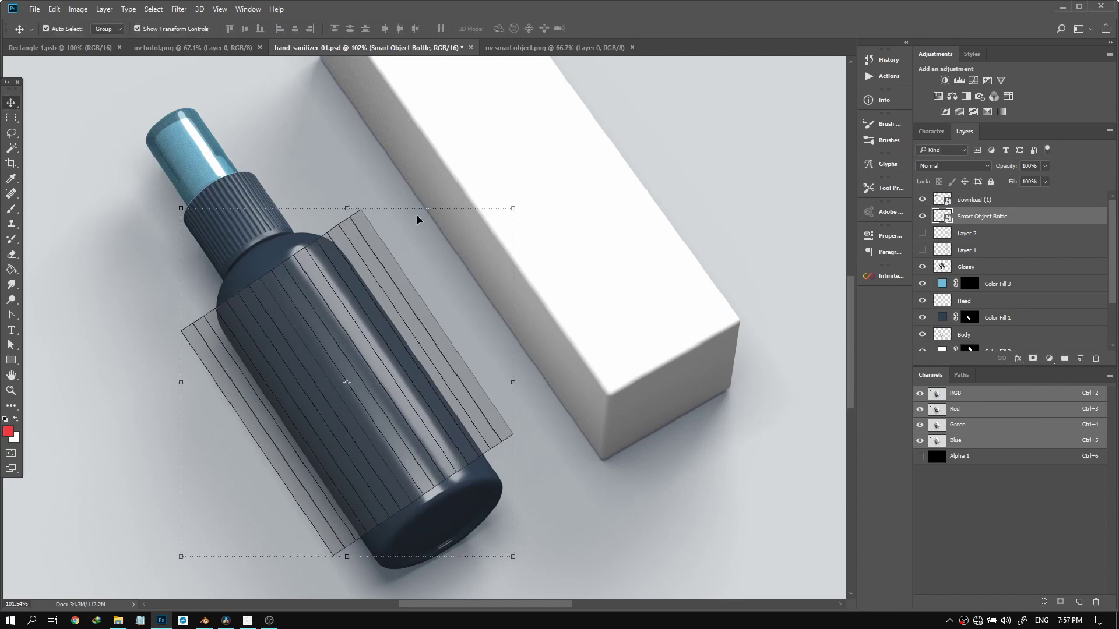
# Open the contents of the Smart Object Bottle layer and place grid-transparent.png from the Pictures folder in it
pyautogui.click(120, 617)
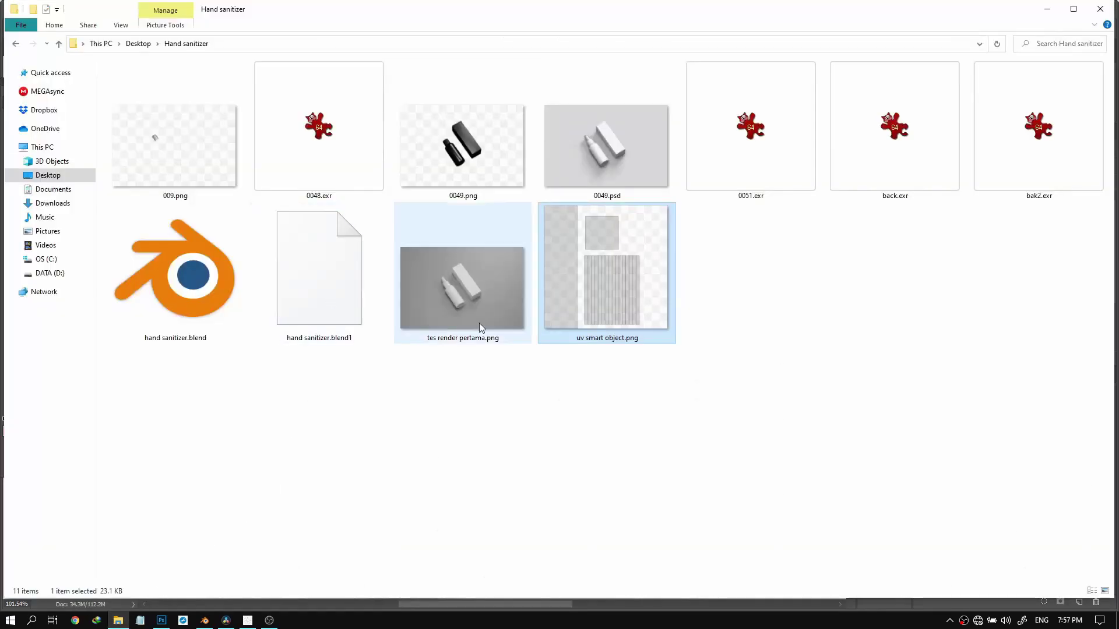
pyautogui.click(46, 231)
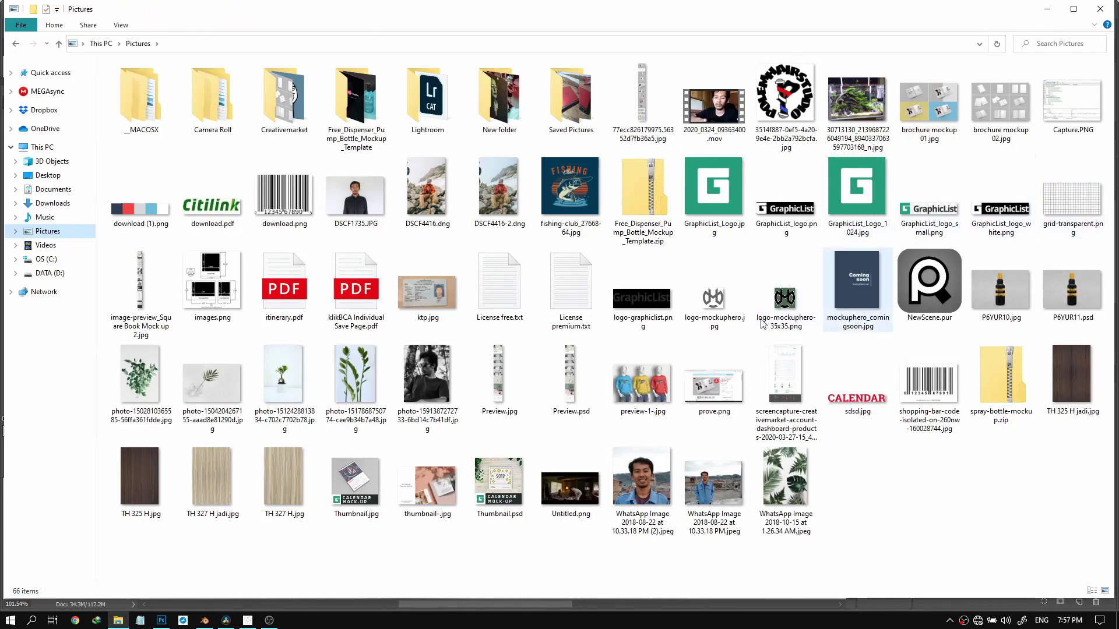
pyautogui.hotkey('alt', 'Tab')
pyautogui.doubleClick(934, 218)
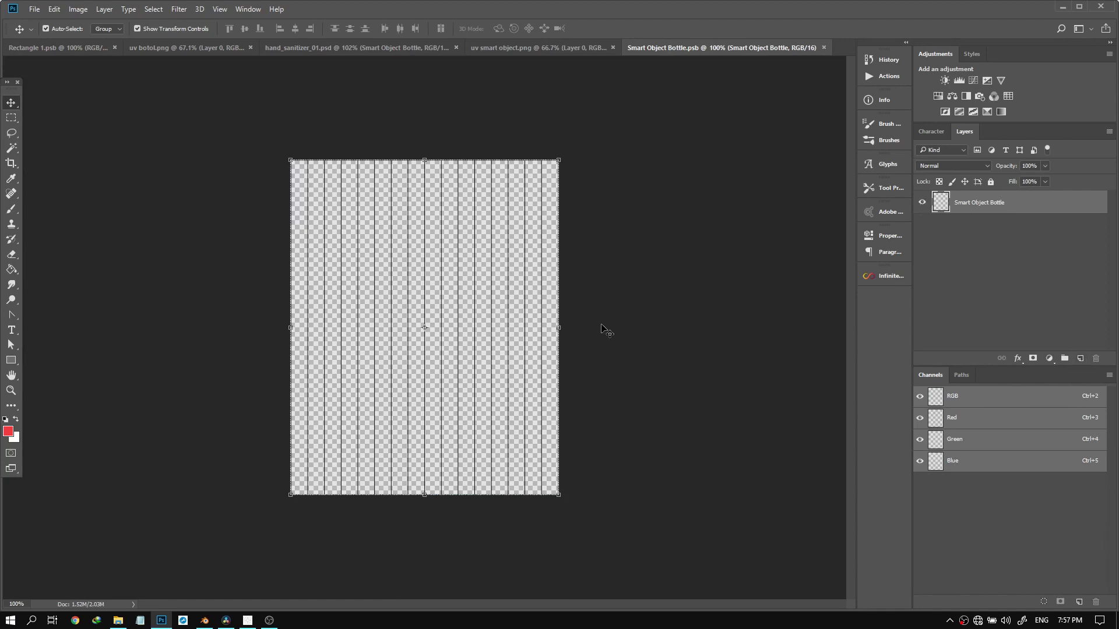
pyautogui.click(118, 621)
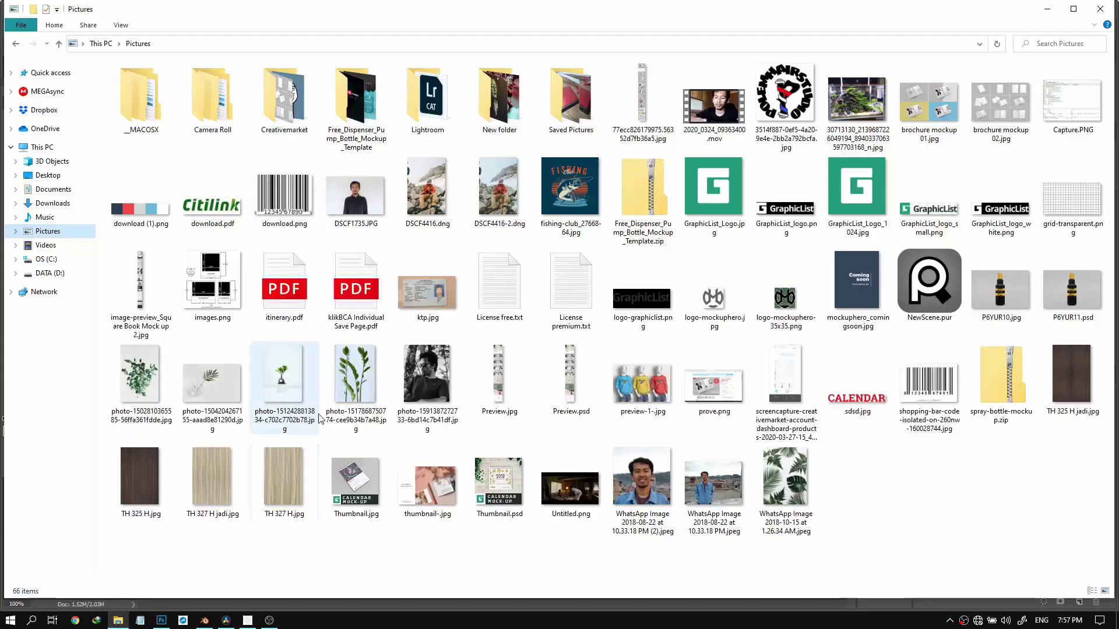
pyautogui.moveTo(1069, 204); pyautogui.dragTo(215, 593)
pyautogui.moveTo(171, 609); pyautogui.dragTo(430, 324)
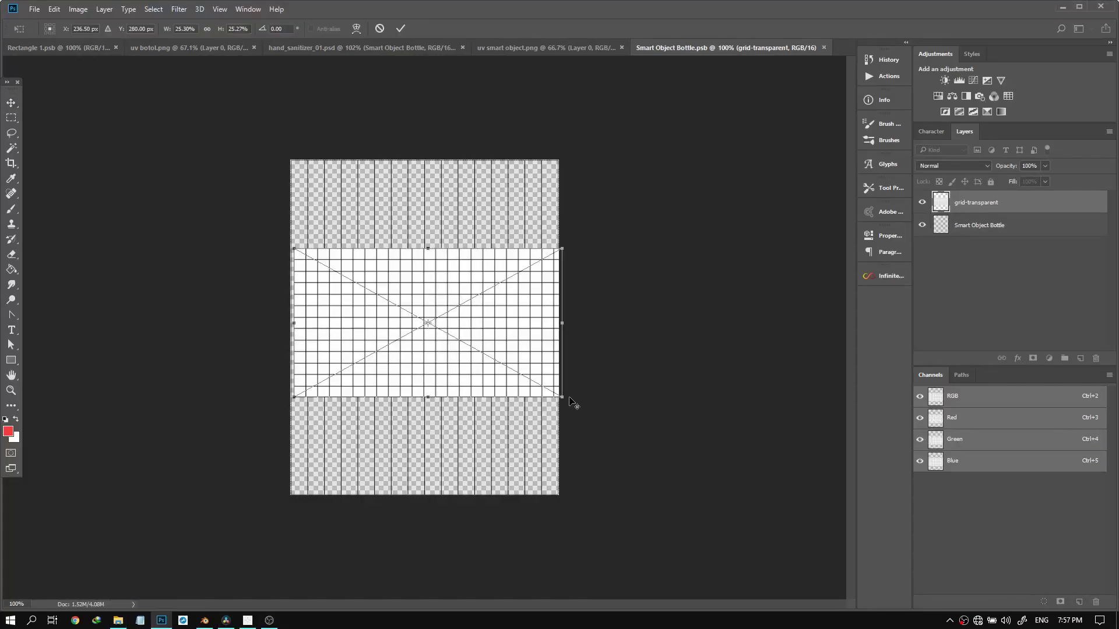
# Enlarge the placed grid image to about 57% so that it covers the whole canvas, and apply the placement
pyautogui.moveTo(561, 397); pyautogui.dragTo(767, 455)
pyautogui.moveTo(537, 346); pyautogui.dragTo(517, 342)
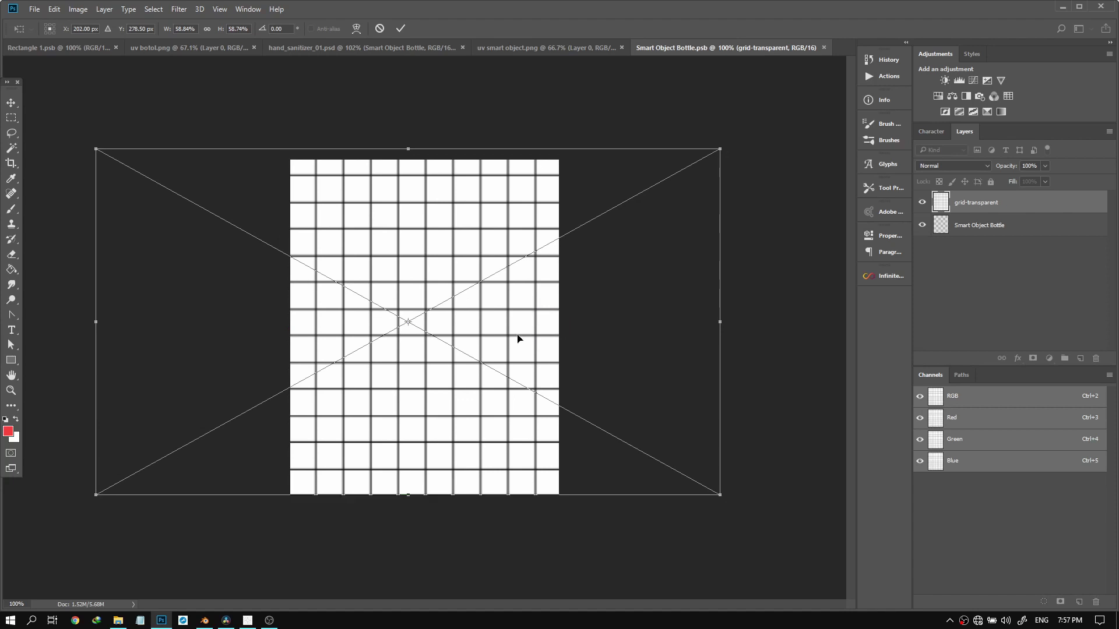
pyautogui.moveTo(718, 148); pyautogui.dragTo(704, 161)
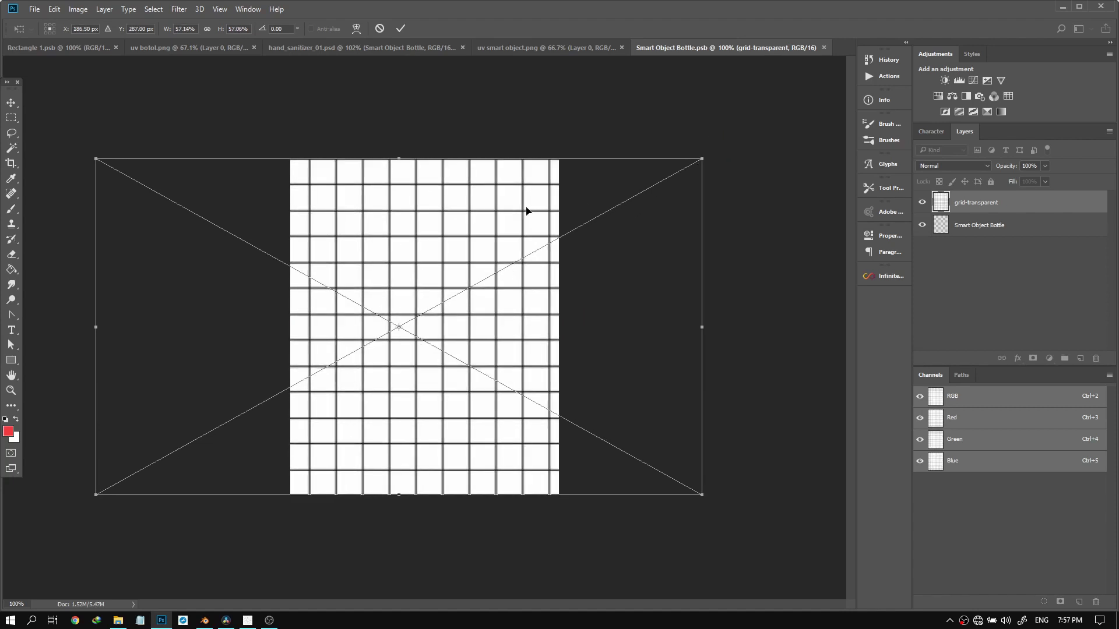
pyautogui.press('Return')
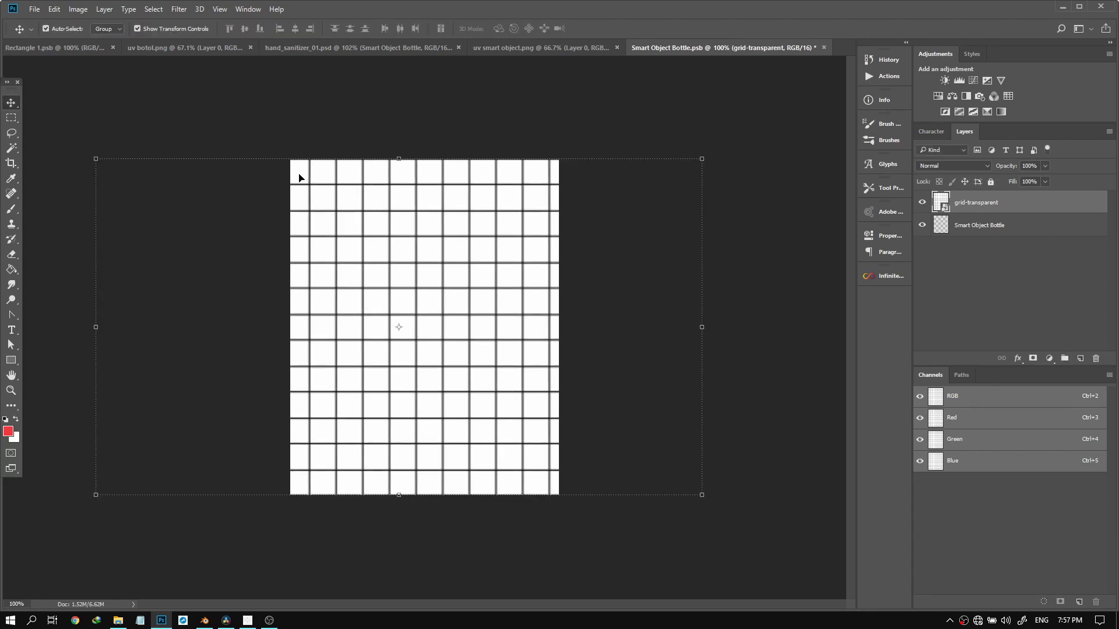
# Save the grid placed in the Smart Object Bottle contents and close them to return to the hand_sanitizer_01.psd mockup
pyautogui.click(88, 49)
pyautogui.click(327, 49)
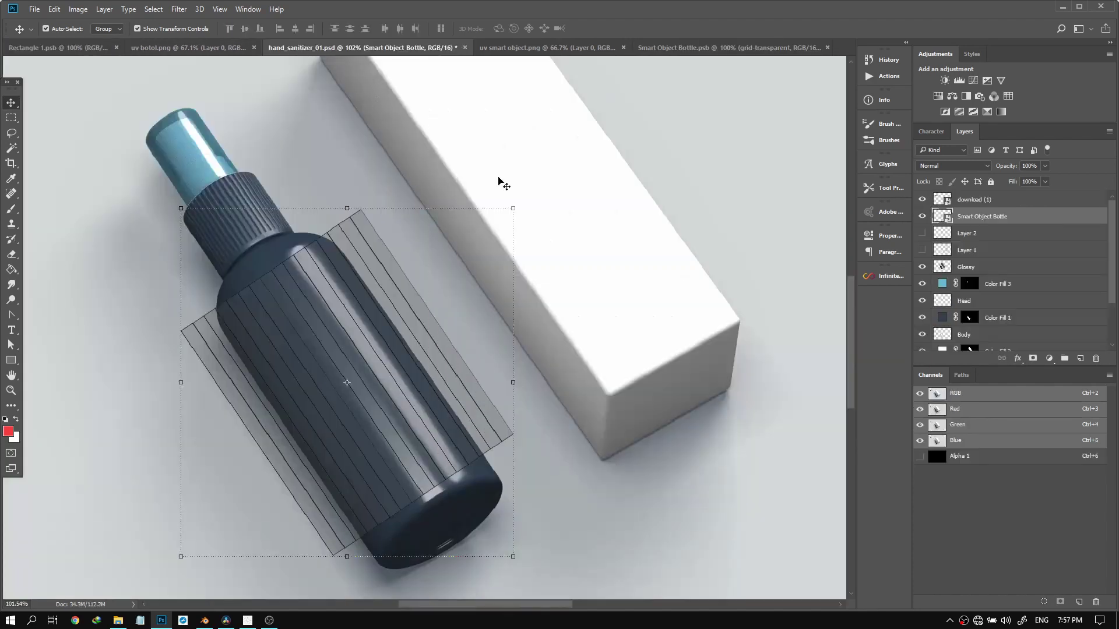
pyautogui.click(725, 48)
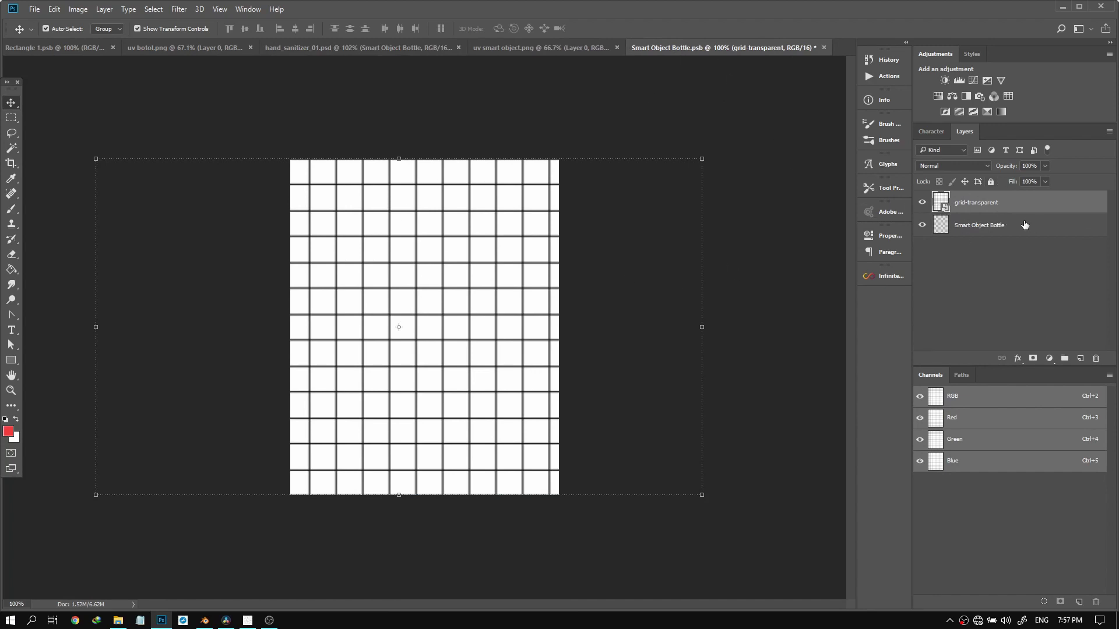
pyautogui.hotkey('ctrl', 's')
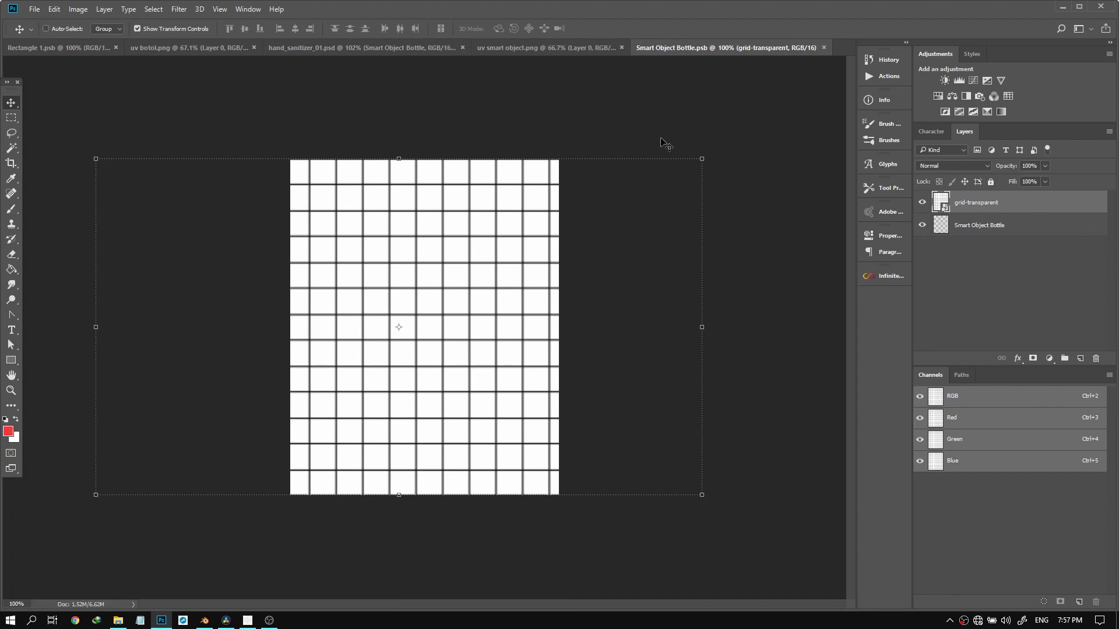
pyautogui.click(823, 47)
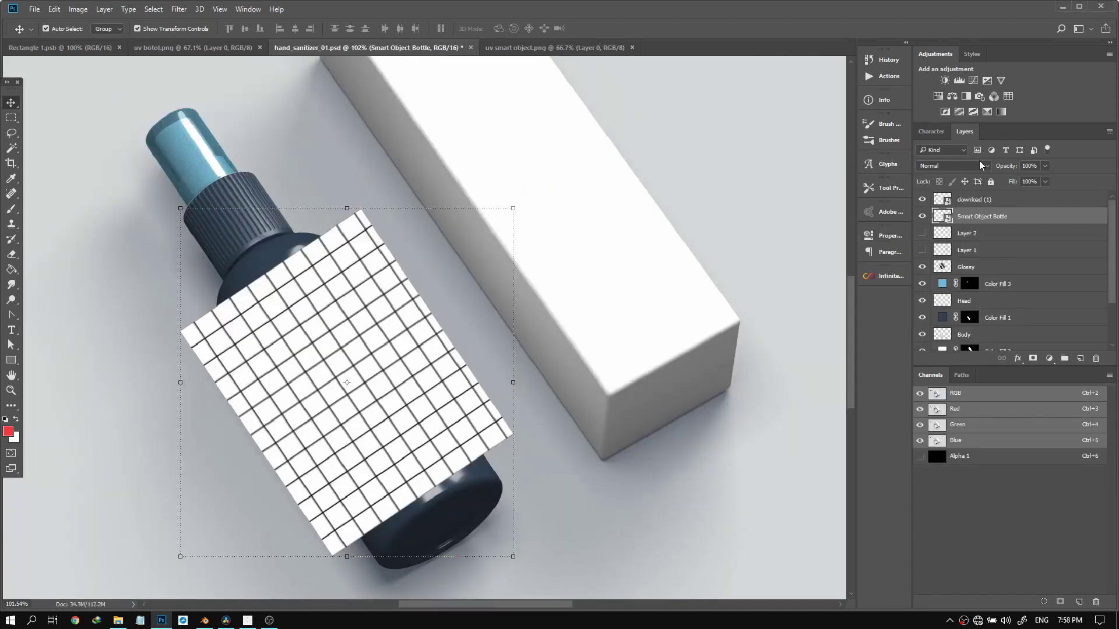
# Lower the opacity of the Smart Object Bottle layer to 23%
pyautogui.click(1046, 165)
pyautogui.moveTo(1030, 177); pyautogui.dragTo(1026, 177)
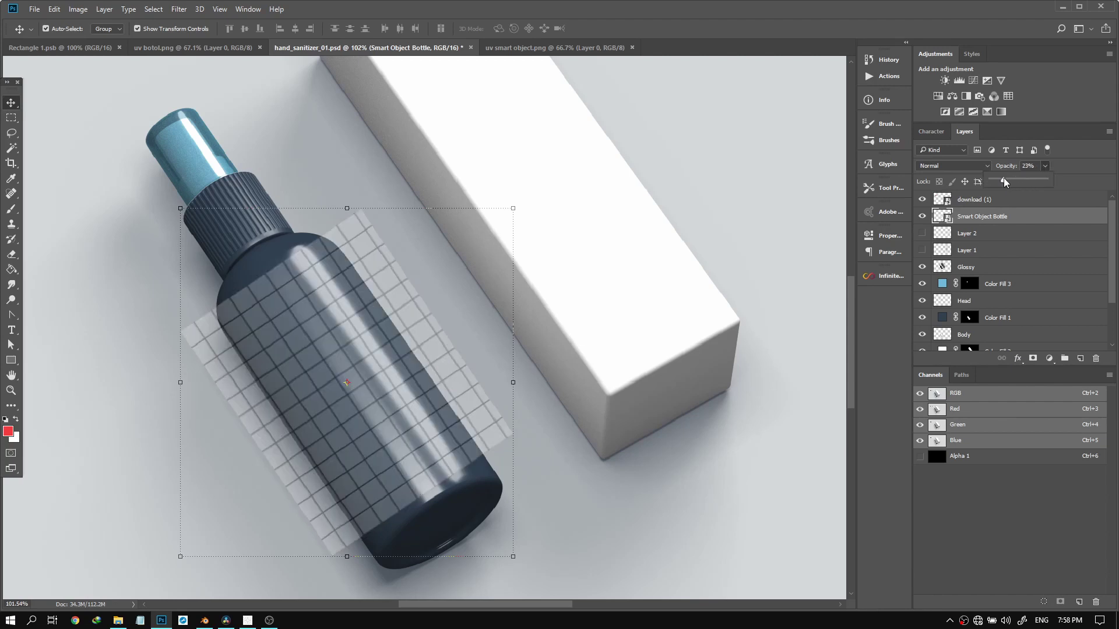
pyautogui.click(339, 326)
# Start warping the Smart Object Bottle grid and fit its two upper corners and upper edge curve to the bottle's shoulders
pyautogui.hotkey('ctrl', 't')
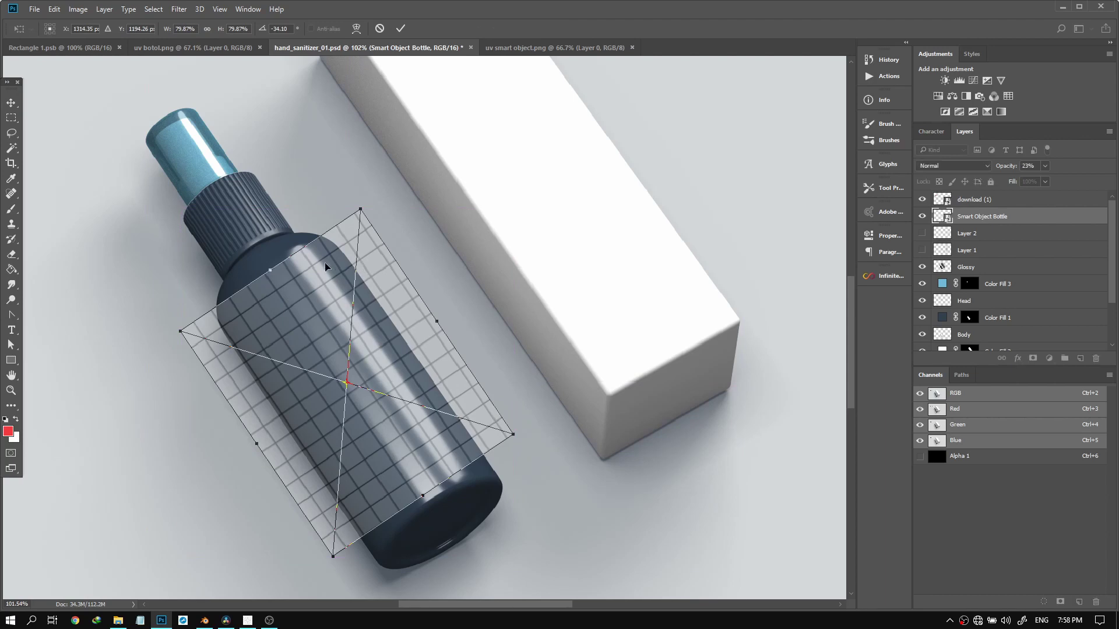
pyautogui.rightClick(320, 262)
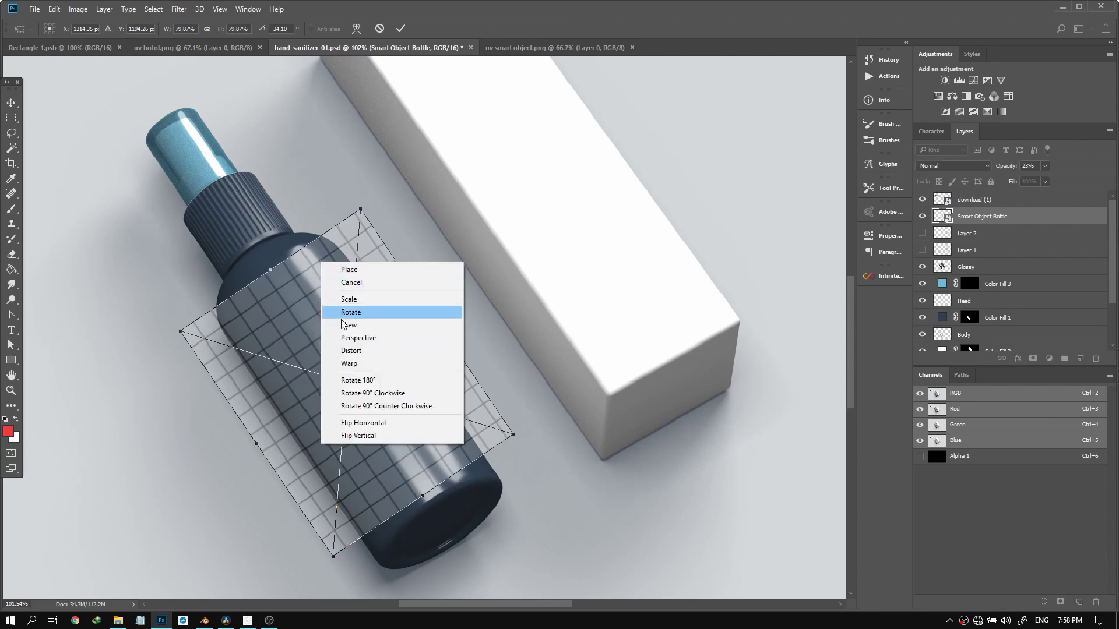
pyautogui.click(355, 368)
pyautogui.moveTo(358, 217); pyautogui.dragTo(345, 258)
pyautogui.moveTo(182, 333); pyautogui.dragTo(218, 328)
pyautogui.moveTo(240, 290); pyautogui.dragTo(222, 293)
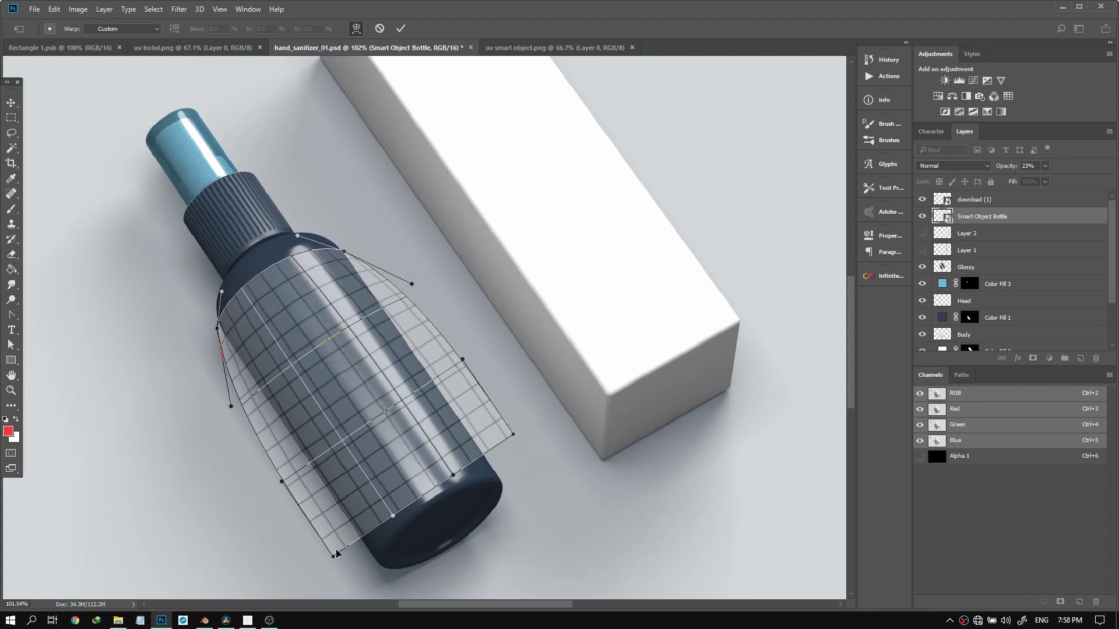
# Warp the grid's two lower corners onto the bottle's base and curve the lower edge along the base rim
pyautogui.moveTo(331, 558); pyautogui.dragTo(372, 558)
pyautogui.moveTo(405, 515); pyautogui.dragTo(399, 512)
pyautogui.moveTo(511, 439); pyautogui.dragTo(469, 461)
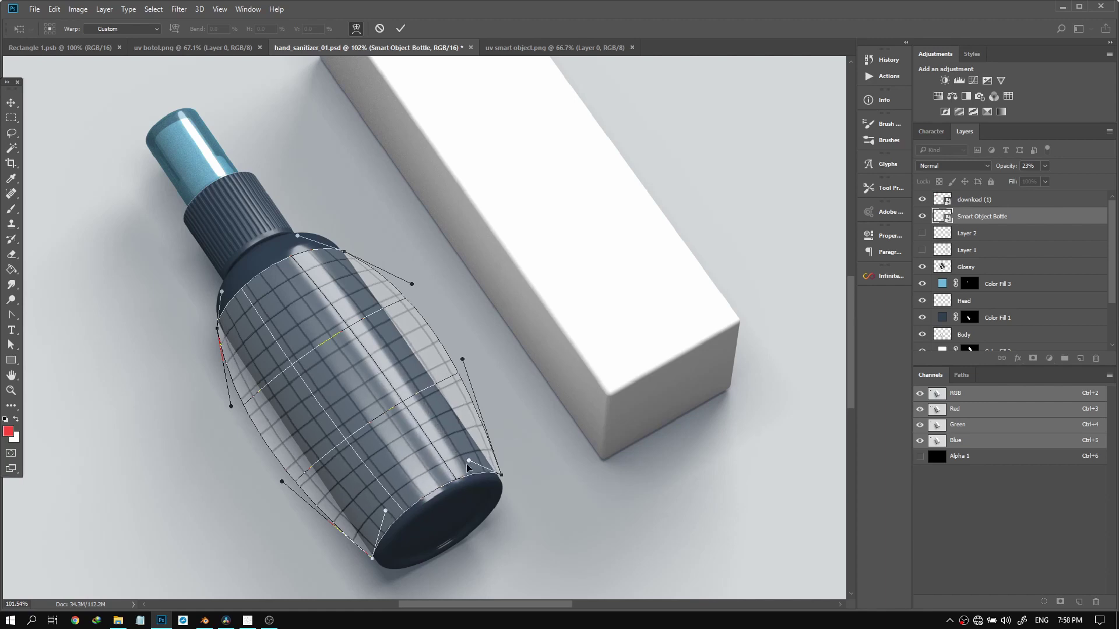
# Straighten both long sides of the warped grid so that they follow the bottle's outline
pyautogui.moveTo(385, 511); pyautogui.dragTo(371, 527)
pyautogui.moveTo(269, 444); pyautogui.dragTo(289, 434)
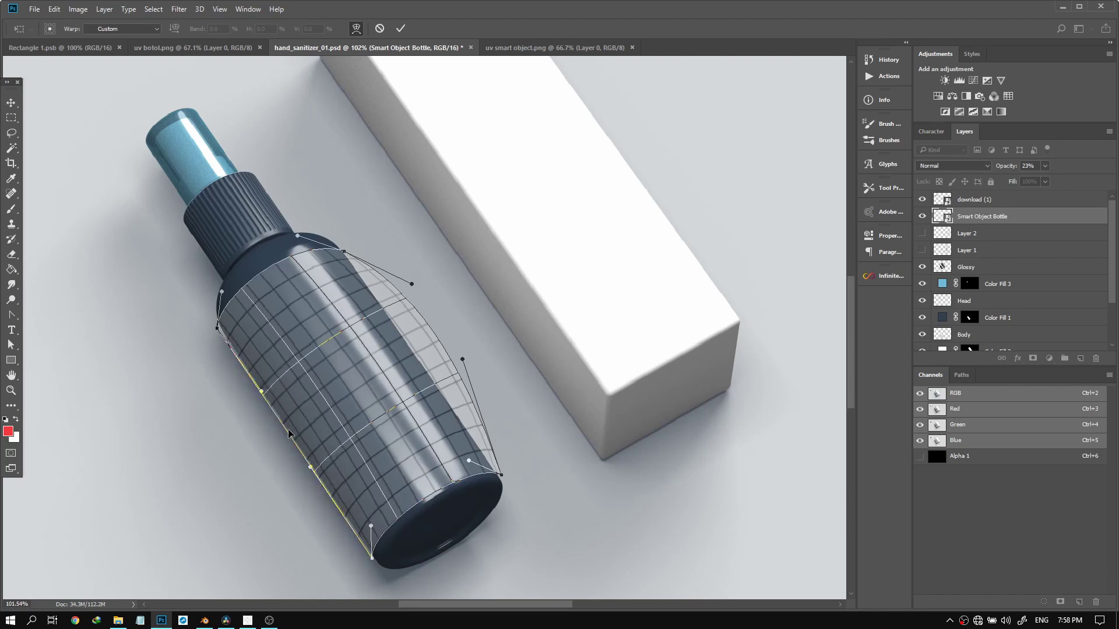
pyautogui.moveTo(218, 330); pyautogui.dragTo(220, 335)
pyautogui.moveTo(411, 286); pyautogui.dragTo(382, 303)
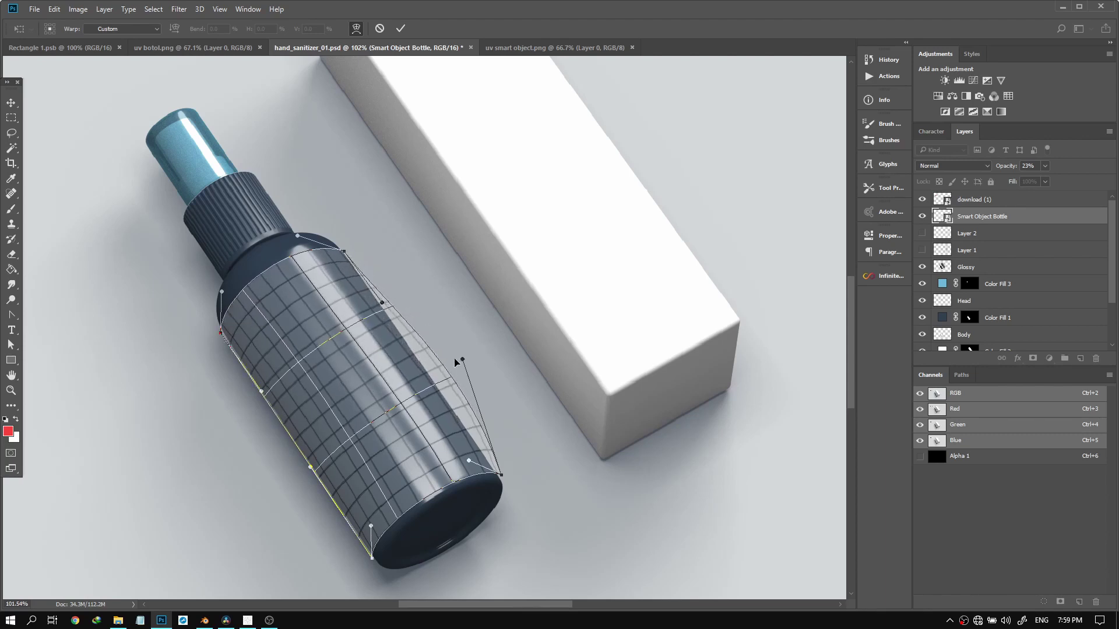
pyautogui.moveTo(459, 363); pyautogui.dragTo(452, 406)
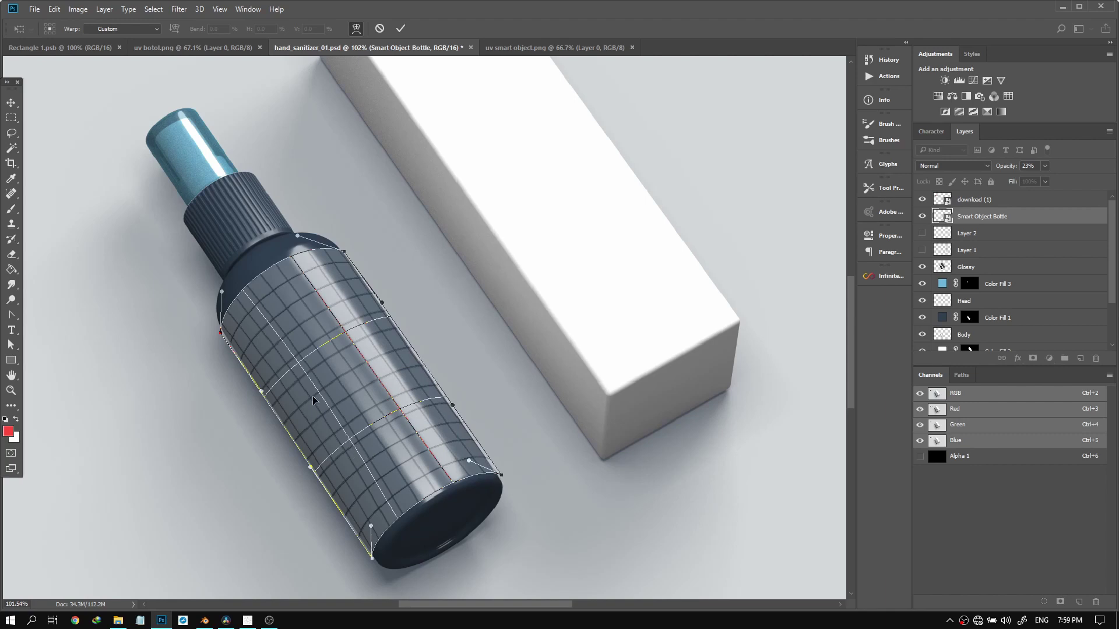
# Nudge the interior of the warp mesh to even out the grid lines around the bottle body
pyautogui.moveTo(314, 393); pyautogui.dragTo(310, 395)
pyautogui.moveTo(347, 335); pyautogui.dragTo(351, 332)
pyautogui.moveTo(404, 411); pyautogui.dragTo(405, 411)
pyautogui.moveTo(296, 368); pyautogui.dragTo(296, 373)
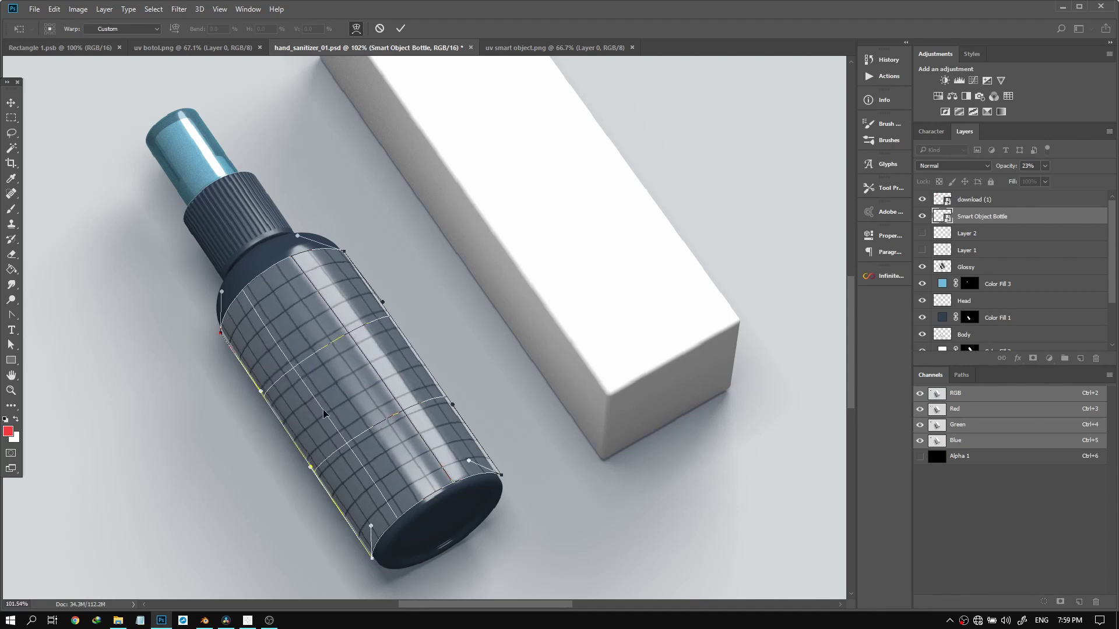
# Widen the curve of the grid's upper edge at both shoulder corners and rebalance the upper mesh interior
pyautogui.moveTo(223, 295); pyautogui.dragTo(210, 305)
pyautogui.moveTo(297, 236); pyautogui.dragTo(306, 236)
pyautogui.moveTo(344, 350); pyautogui.dragTo(347, 337)
pyautogui.moveTo(297, 379); pyautogui.dragTo(295, 374)
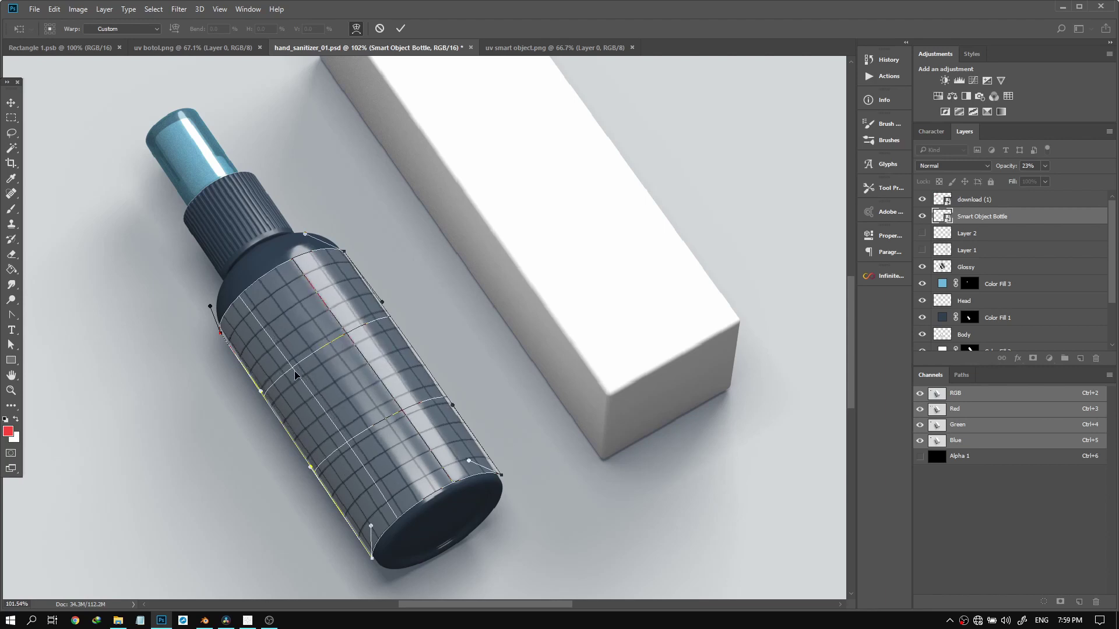
# Adjust the lower left side and the lower interior of the warp mesh, and apply the warp
pyautogui.moveTo(310, 467); pyautogui.dragTo(321, 484)
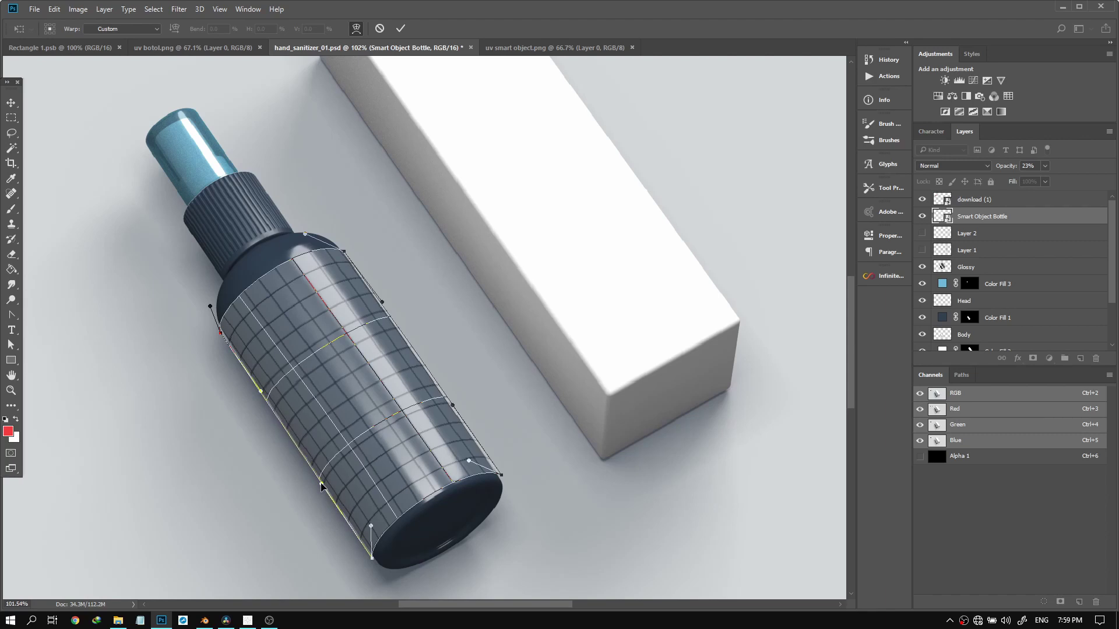
pyautogui.moveTo(397, 414); pyautogui.dragTo(400, 407)
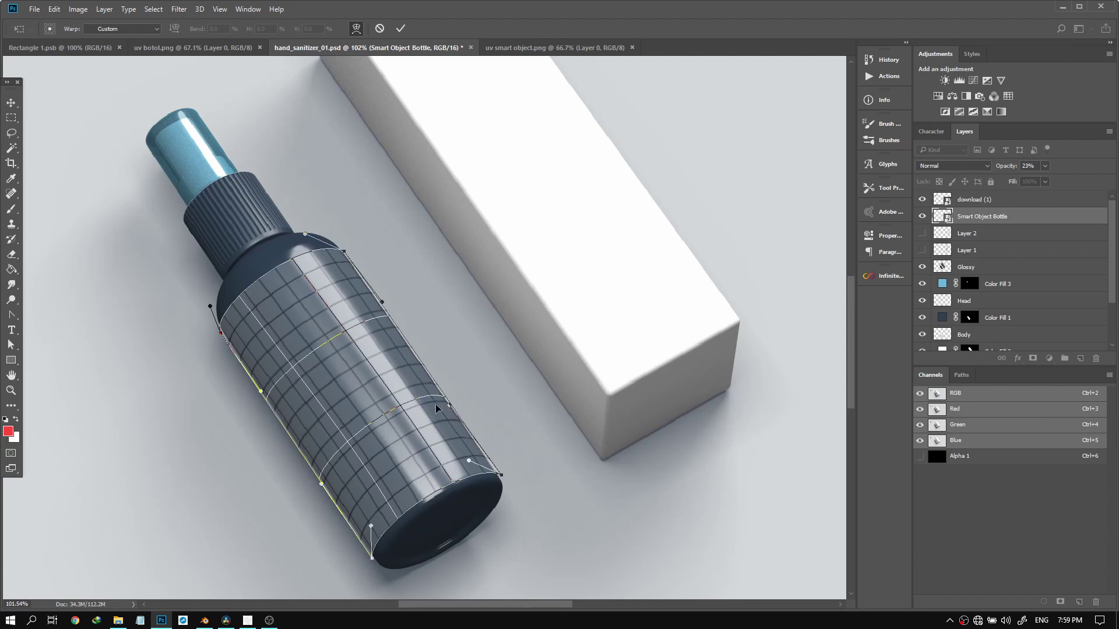
pyautogui.moveTo(402, 409); pyautogui.dragTo(378, 420)
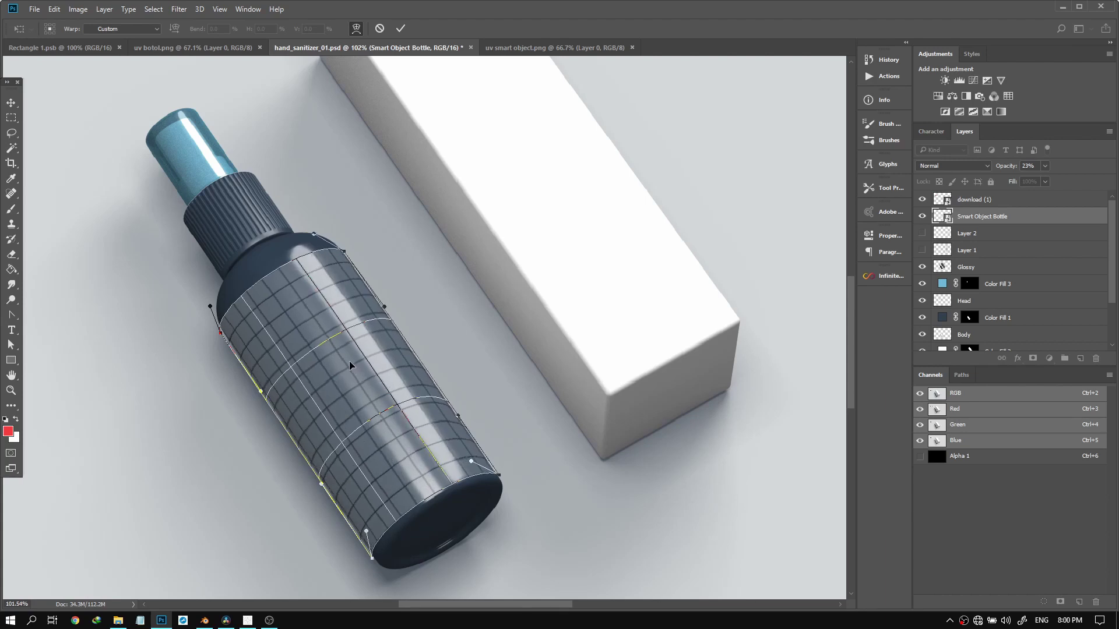
pyautogui.press('Return')
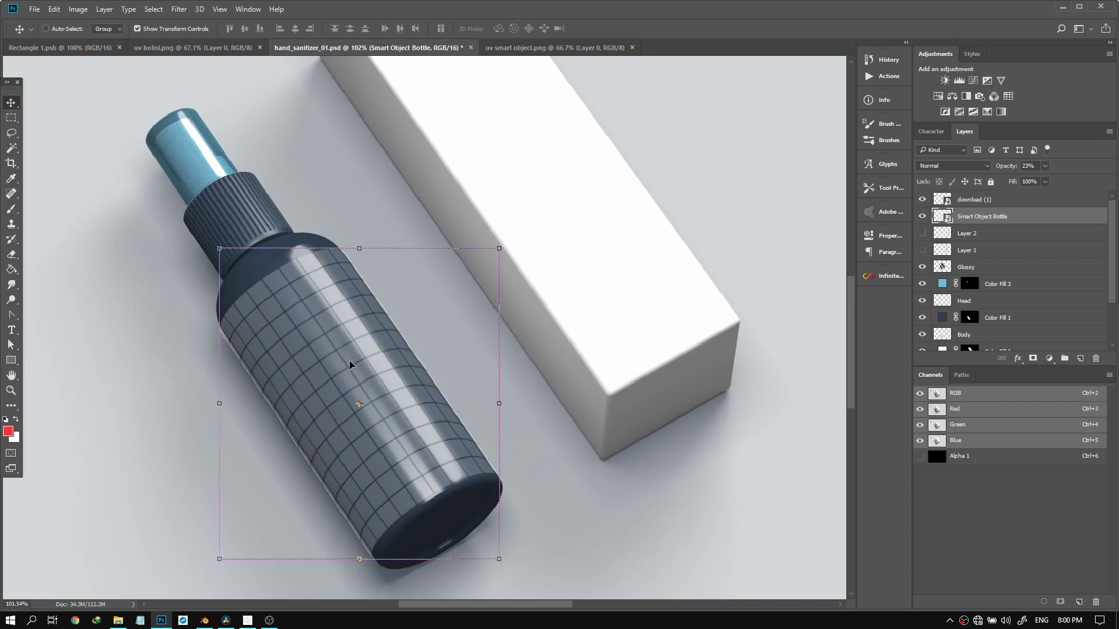
# Warp the bottle grid again, fine-tuning its upper right corner, upper edge and lower interior, and apply the result
pyautogui.hotkey('ctrl', 't')
pyautogui.rightClick(311, 308)
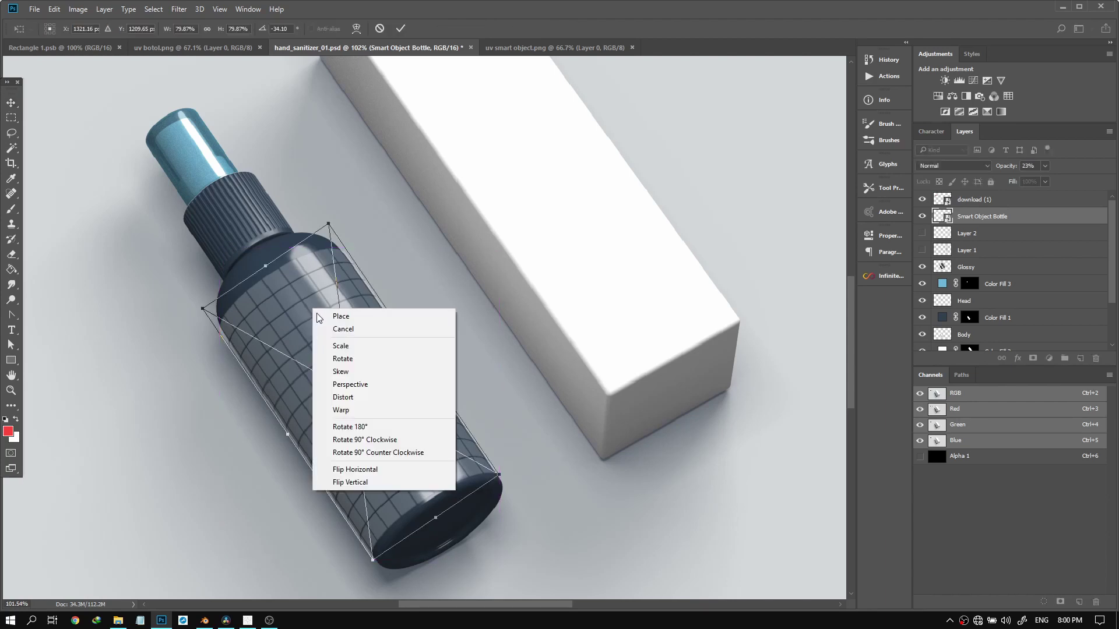
pyautogui.click(353, 410)
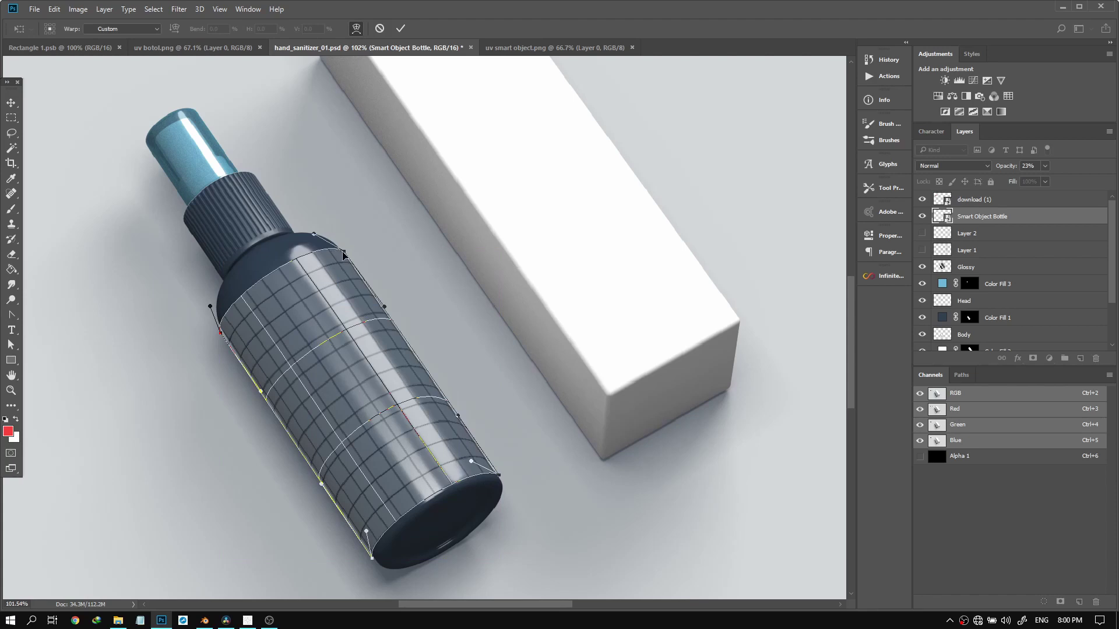
pyautogui.moveTo(343, 251); pyautogui.dragTo(342, 250)
pyautogui.moveTo(278, 269); pyautogui.dragTo(278, 270)
pyautogui.moveTo(348, 444); pyautogui.dragTo(341, 431)
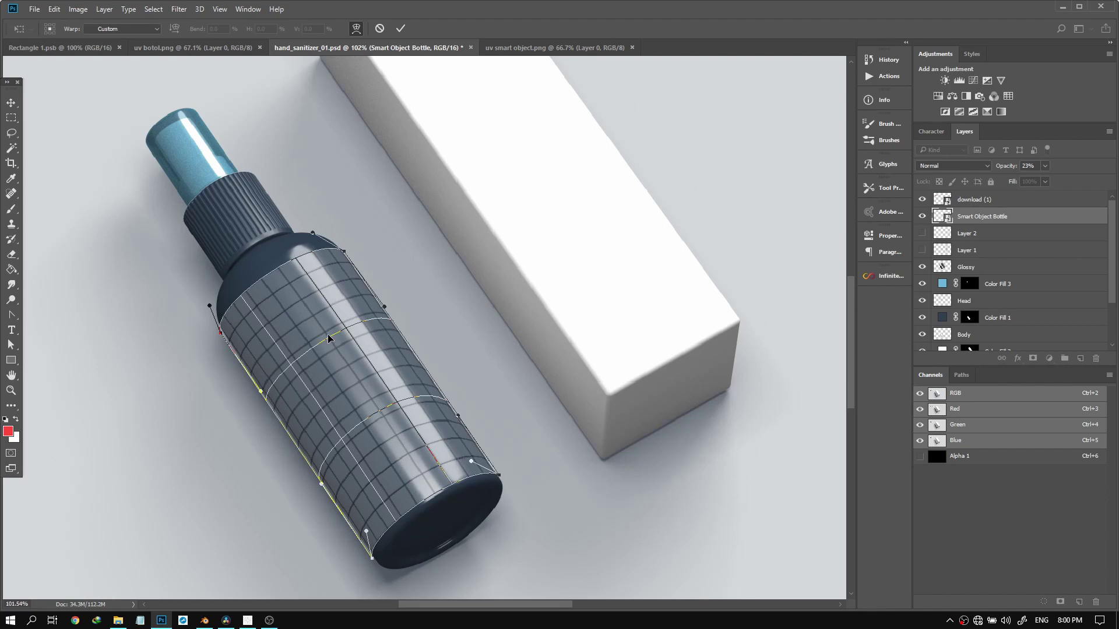
pyautogui.press('Return')
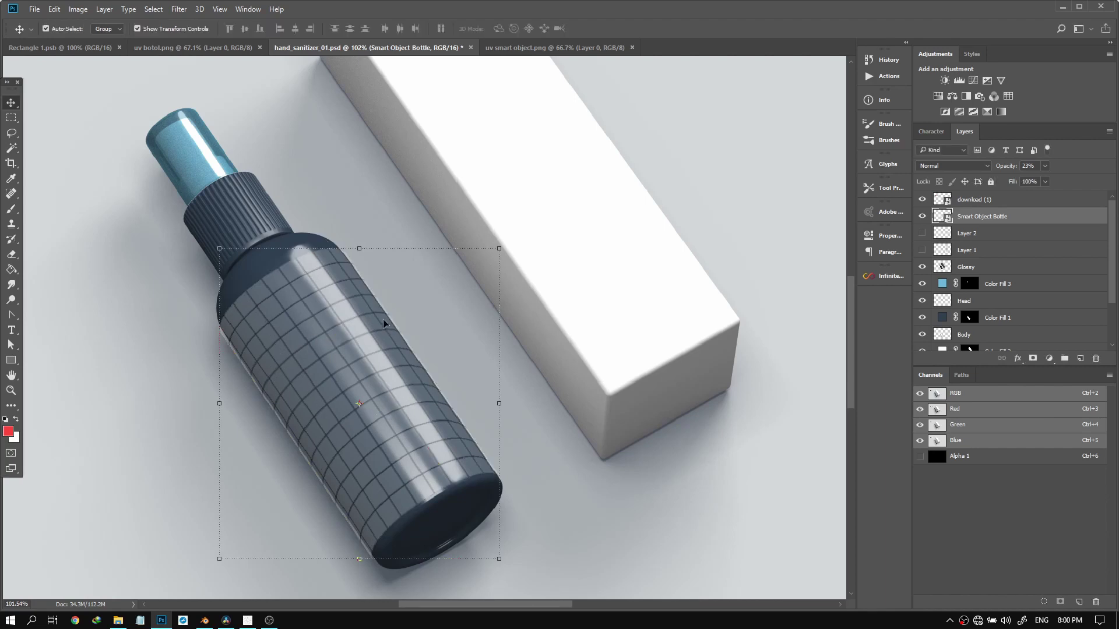
# Reopen the grid's warp and refine the edge curvature at its upper left and lower left corners
pyautogui.scroll(-5, 383, 319)
pyautogui.scroll(8, 405, 421)
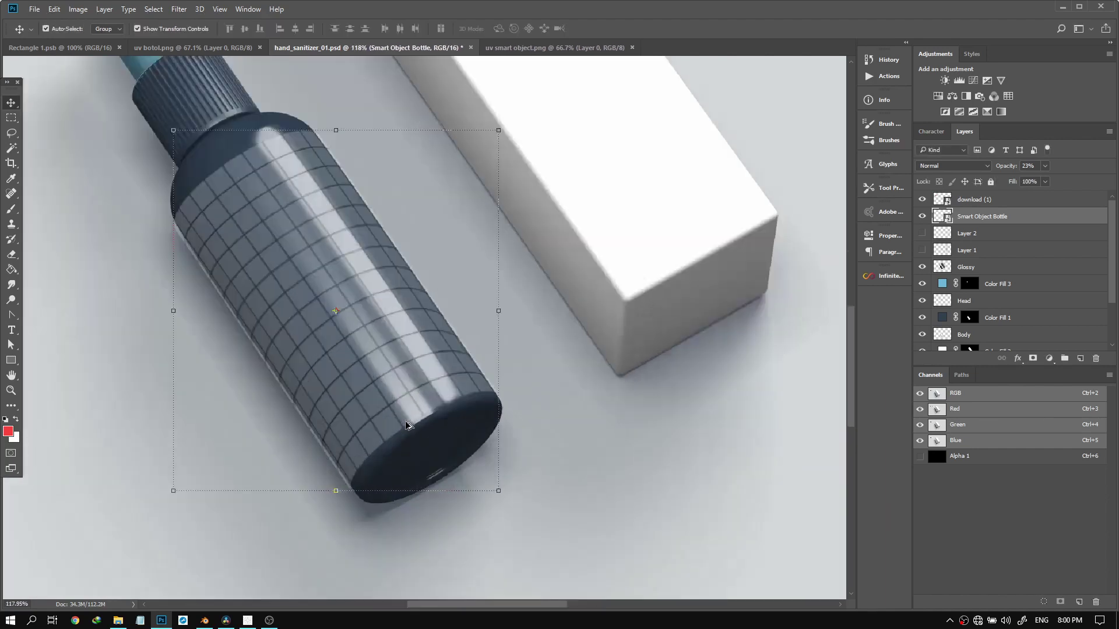
pyautogui.scroll(2, 372, 386)
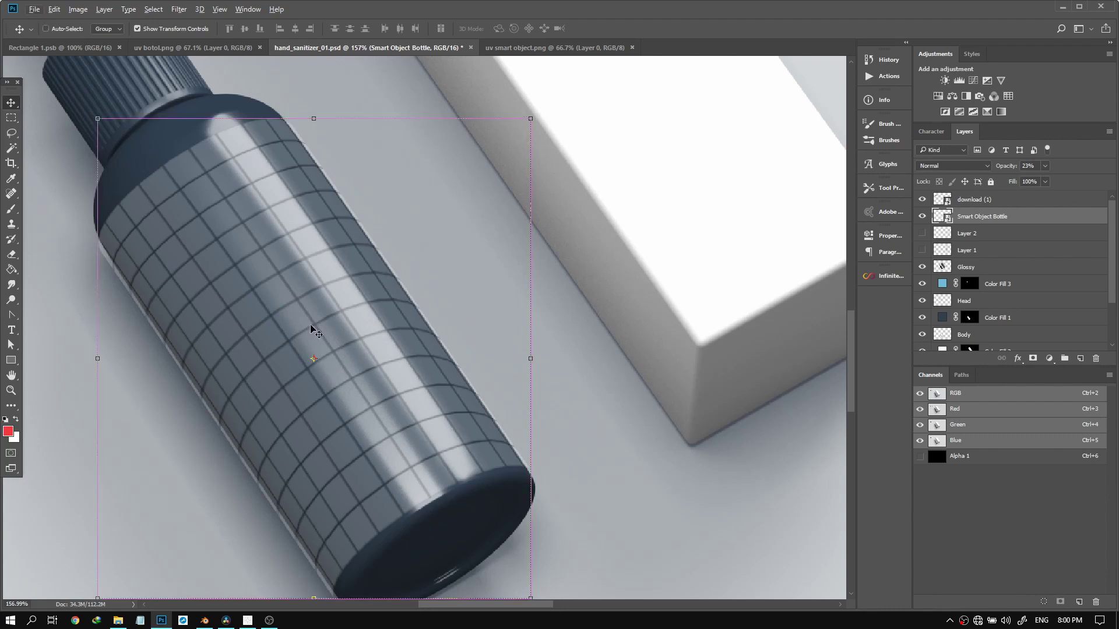
pyautogui.hotkey('ctrl', 't')
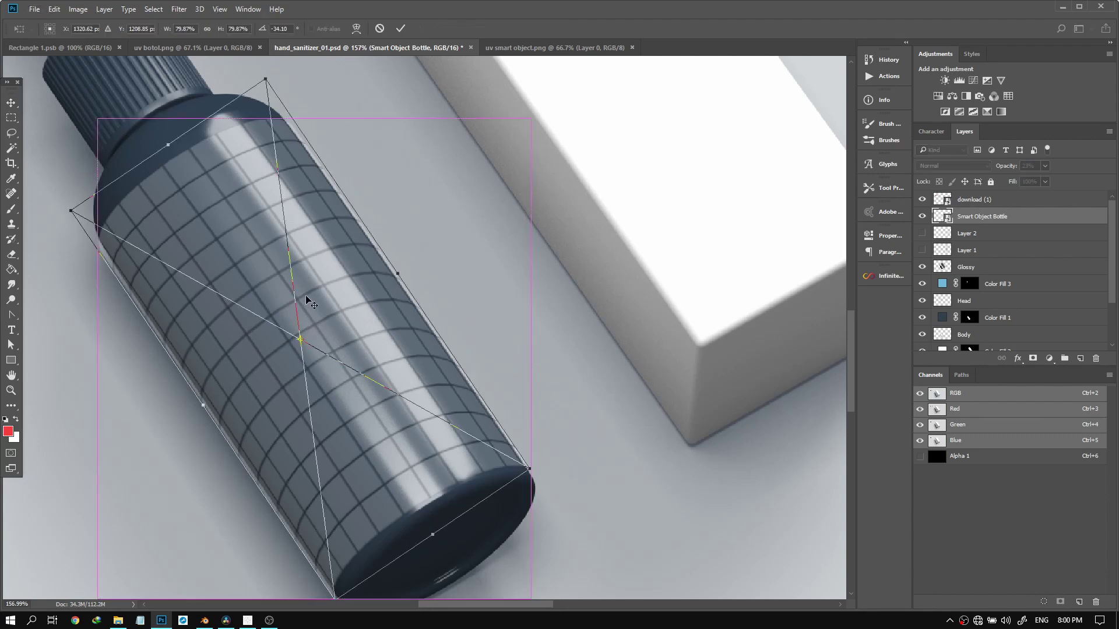
pyautogui.rightClick(296, 292)
pyautogui.click(323, 393)
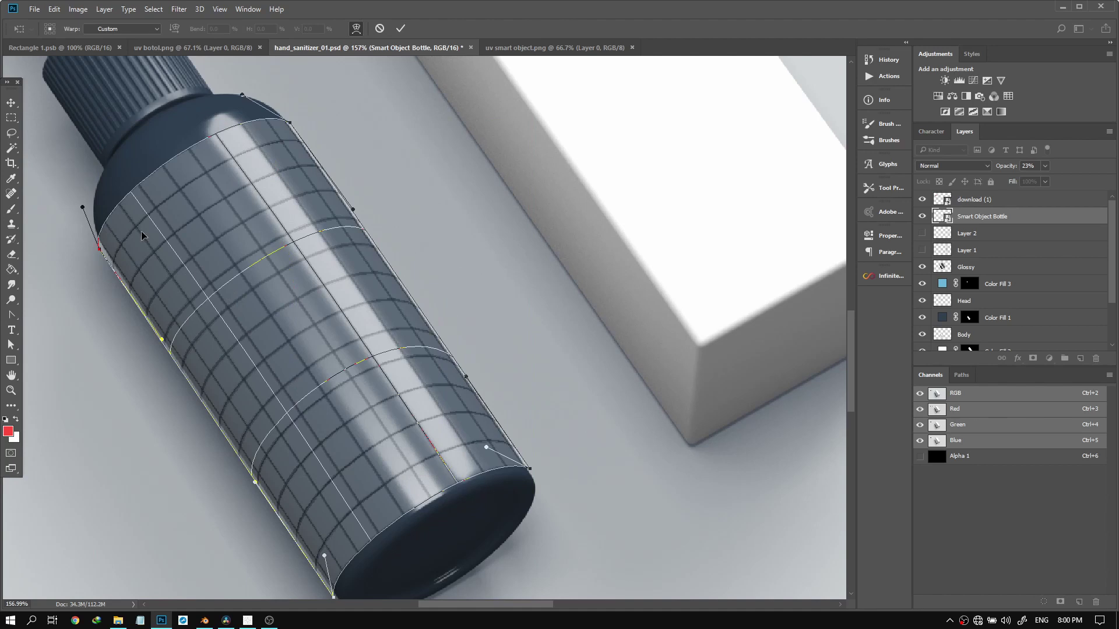
pyautogui.moveTo(129, 198); pyautogui.dragTo(127, 195)
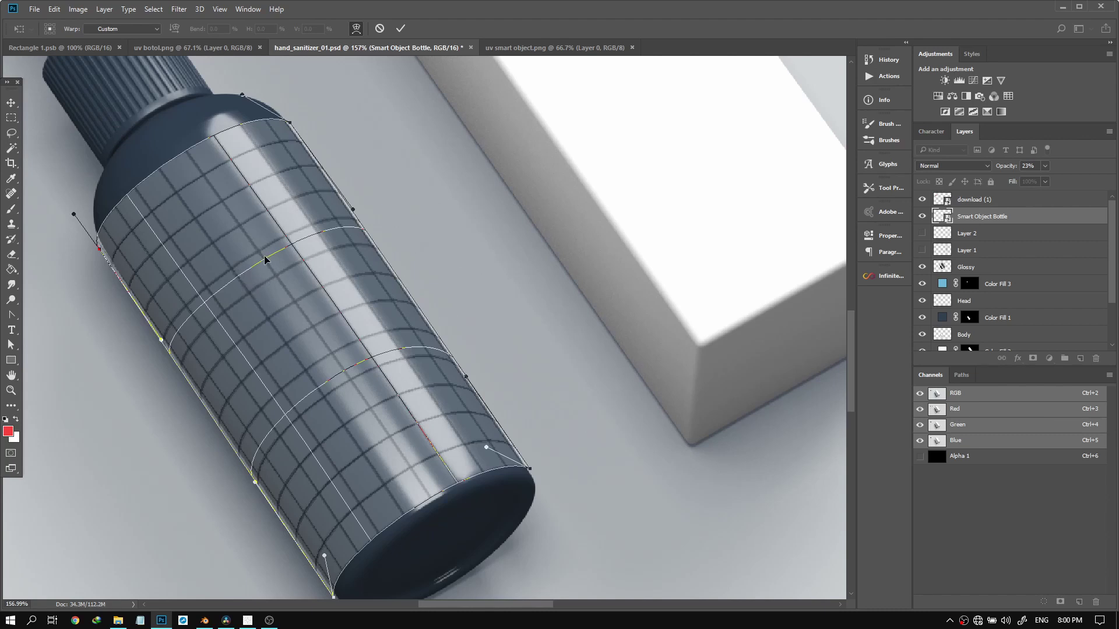
pyautogui.scroll(-1, 327, 508)
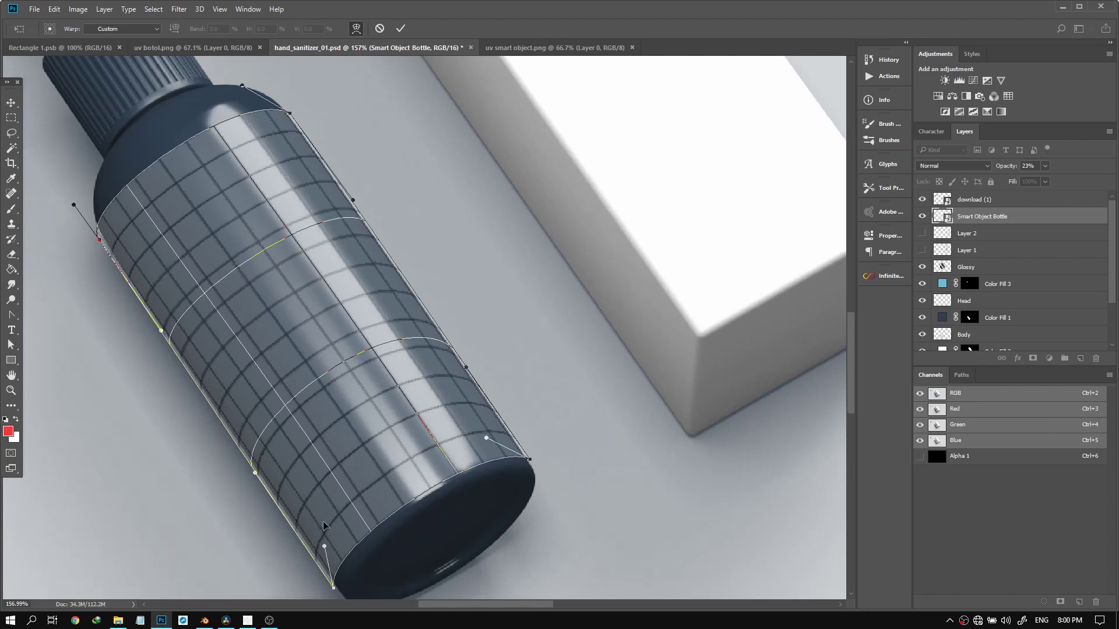
pyautogui.moveTo(325, 547); pyautogui.dragTo(320, 556)
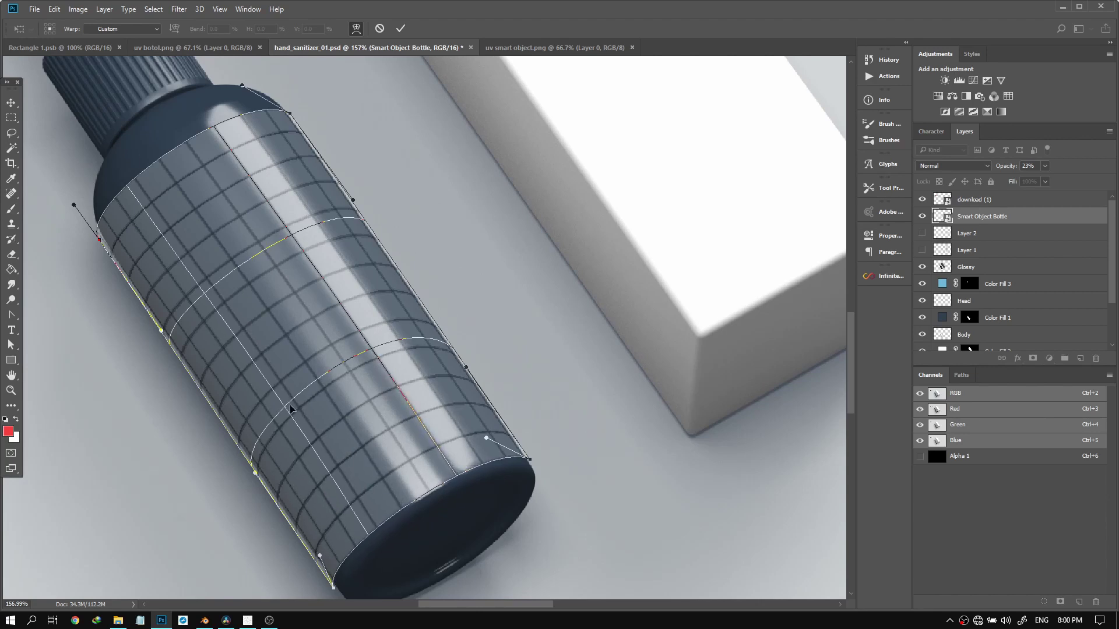
# Nudge the lower mesh interior outward and refine the grid's upper edge curve and upper left corner
pyautogui.moveTo(291, 406); pyautogui.dragTo(285, 408)
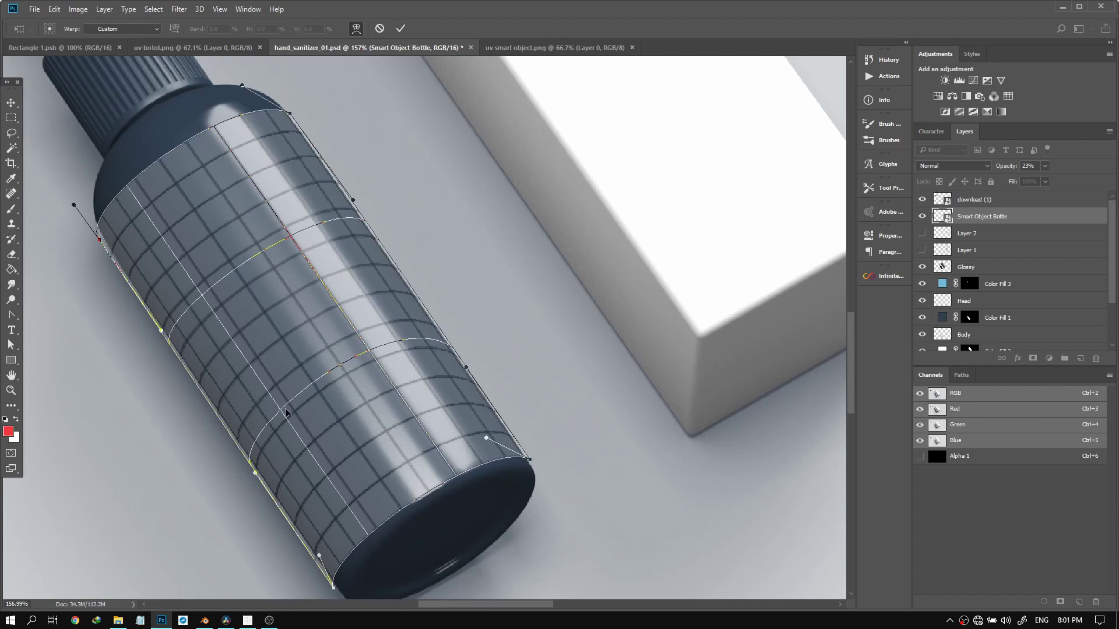
pyautogui.moveTo(374, 351); pyautogui.dragTo(379, 347)
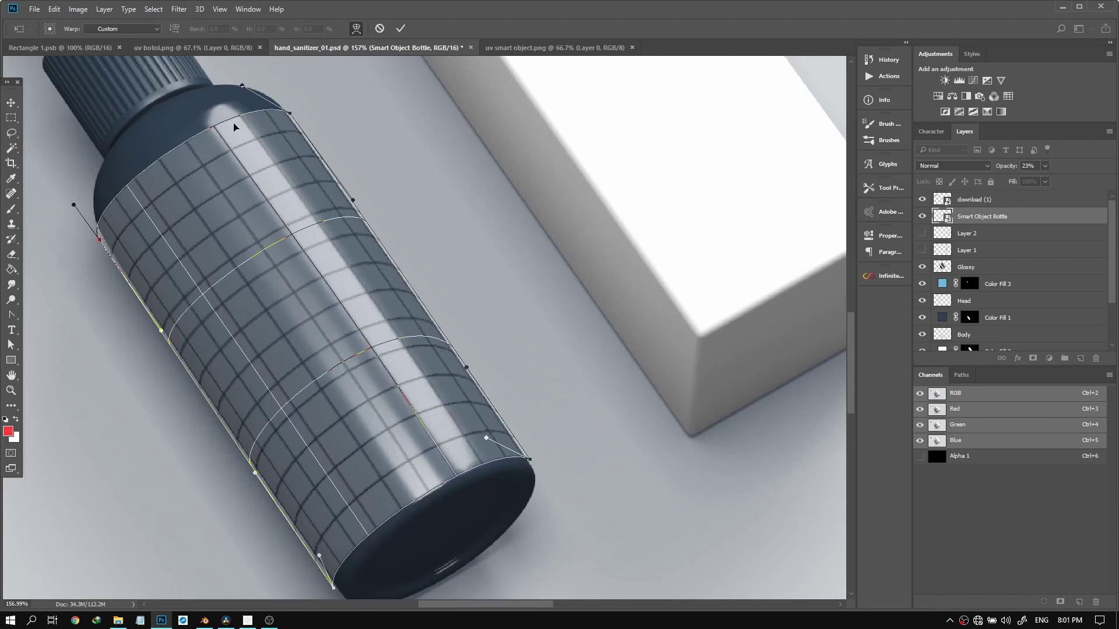
pyautogui.moveTo(243, 85); pyautogui.dragTo(249, 81)
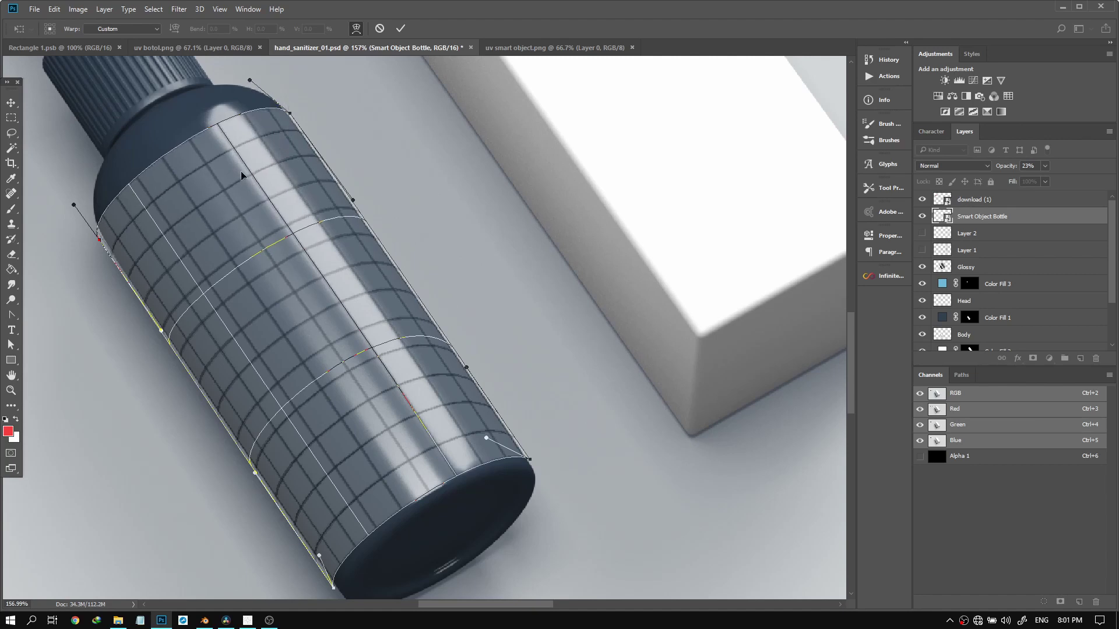
pyautogui.moveTo(99, 236); pyautogui.dragTo(103, 239)
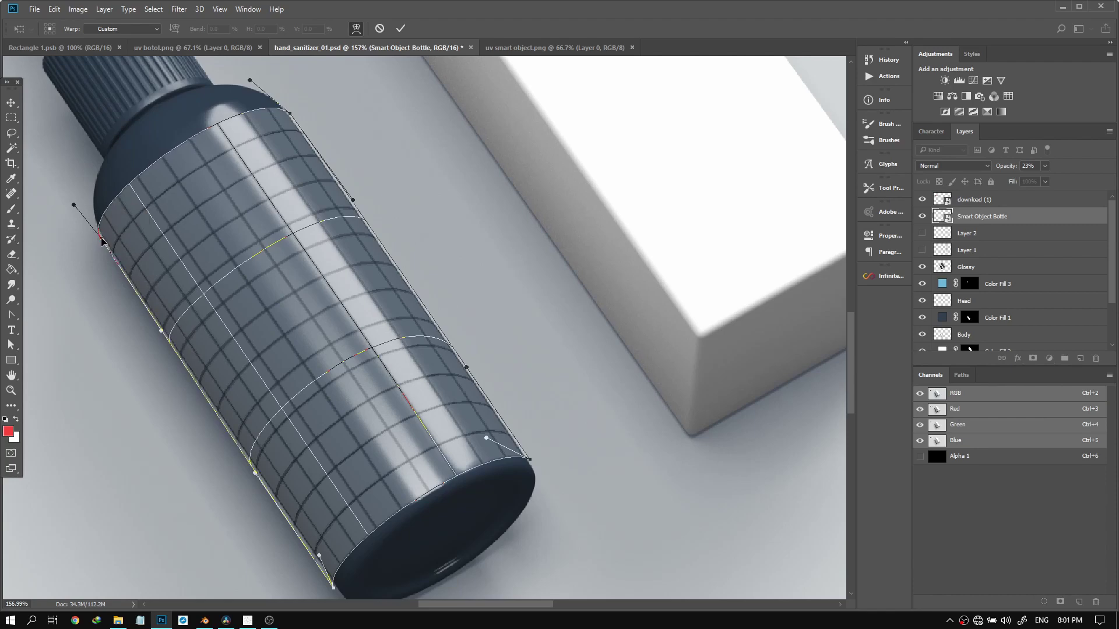
# Try to pull the warp mesh inward along the bottle's right side
pyautogui.scroll(3, 501, 344)
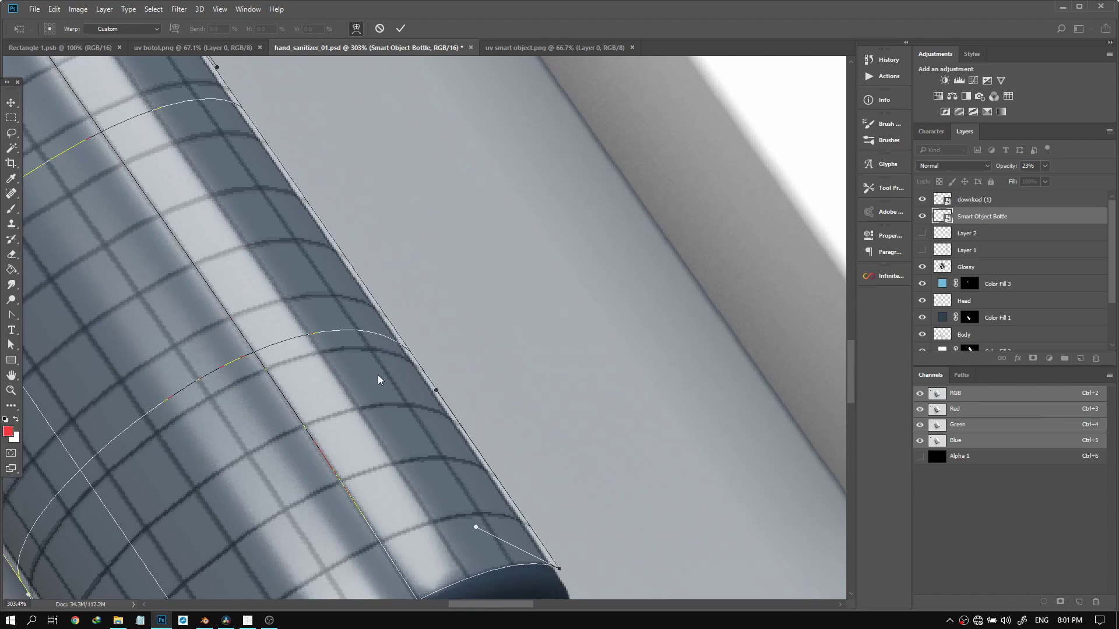
pyautogui.moveTo(358, 286); pyautogui.dragTo(351, 292)
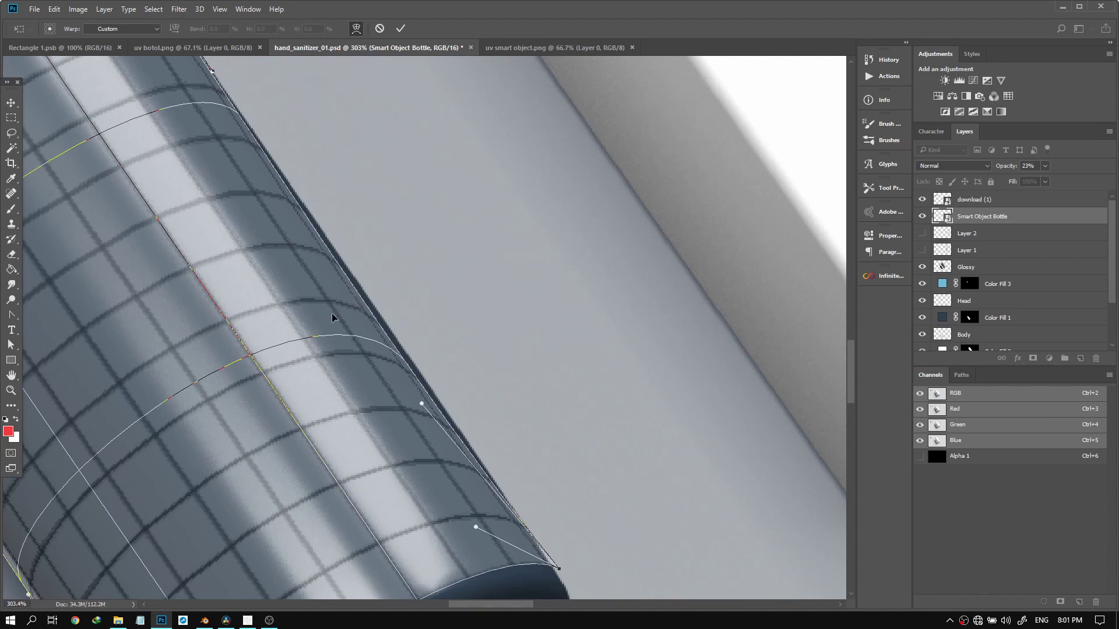
pyautogui.moveTo(328, 320); pyautogui.dragTo(471, 260)
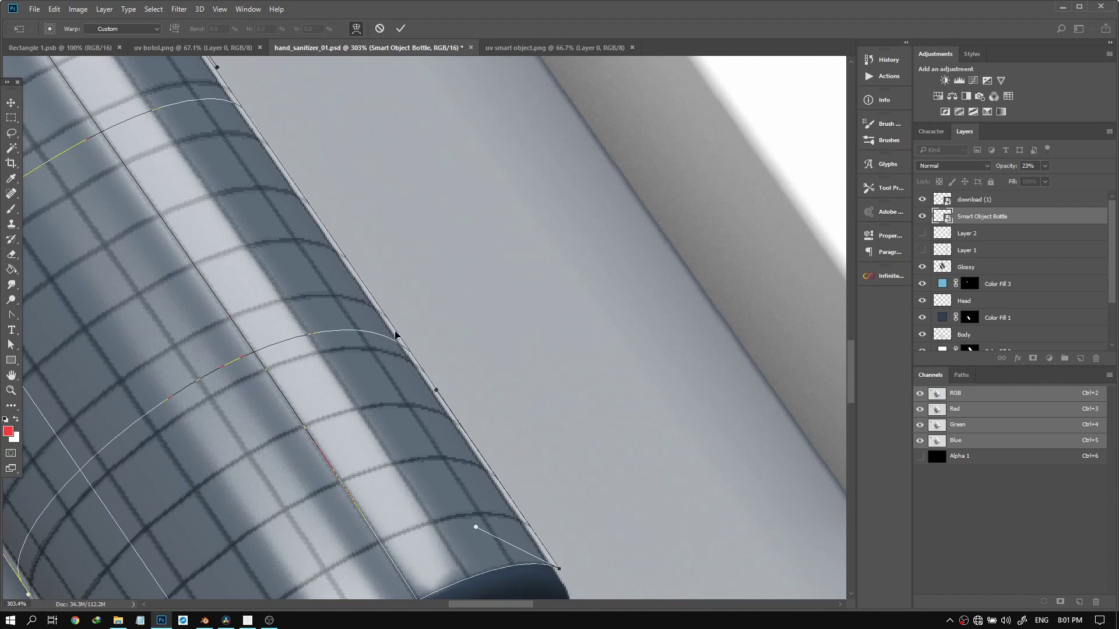
# Nudge the warp mesh's lower right corner to line up with the bottle's base edge
pyautogui.scroll(-2, 336, 342)
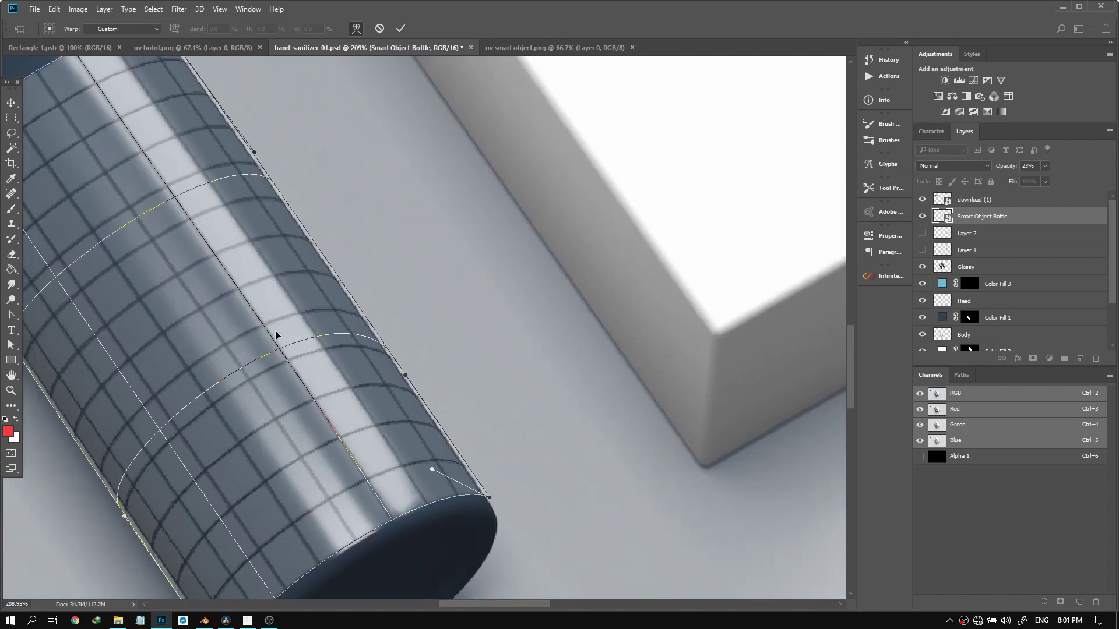
pyautogui.scroll(3, 297, 307)
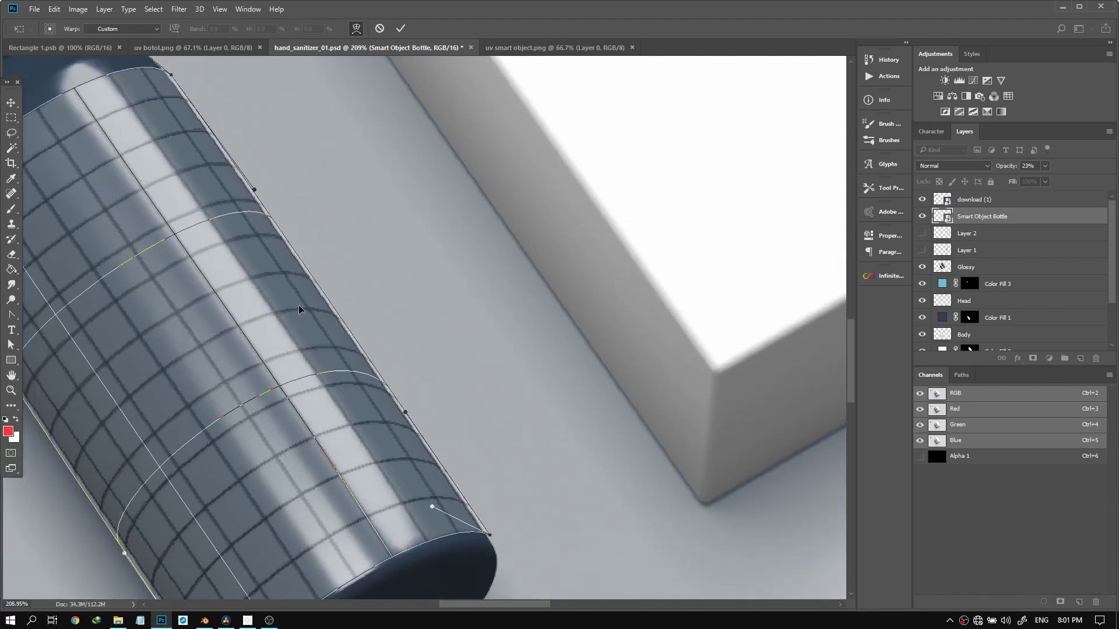
pyautogui.scroll(2, 521, 477)
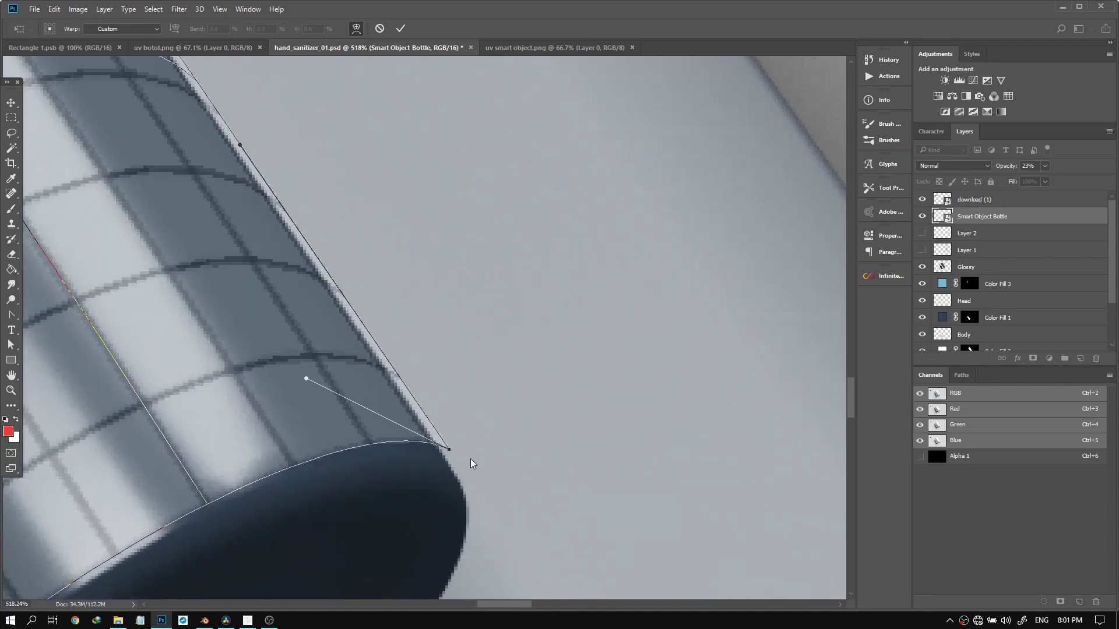
pyautogui.moveTo(449, 450); pyautogui.dragTo(449, 451)
# Refine the curve of the grid's lower edge so it follows the rim of the bottle's base
pyautogui.scroll(-2, 498, 424)
pyautogui.scroll(-1, 501, 419)
pyautogui.scroll(2, 249, 439)
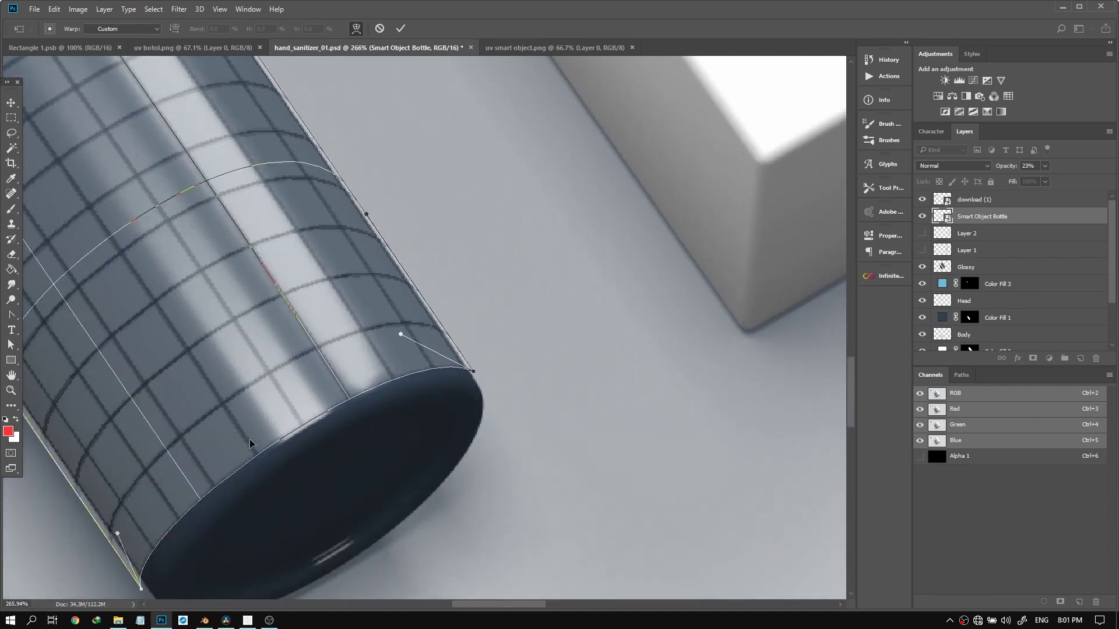
pyautogui.scroll(1, 329, 376)
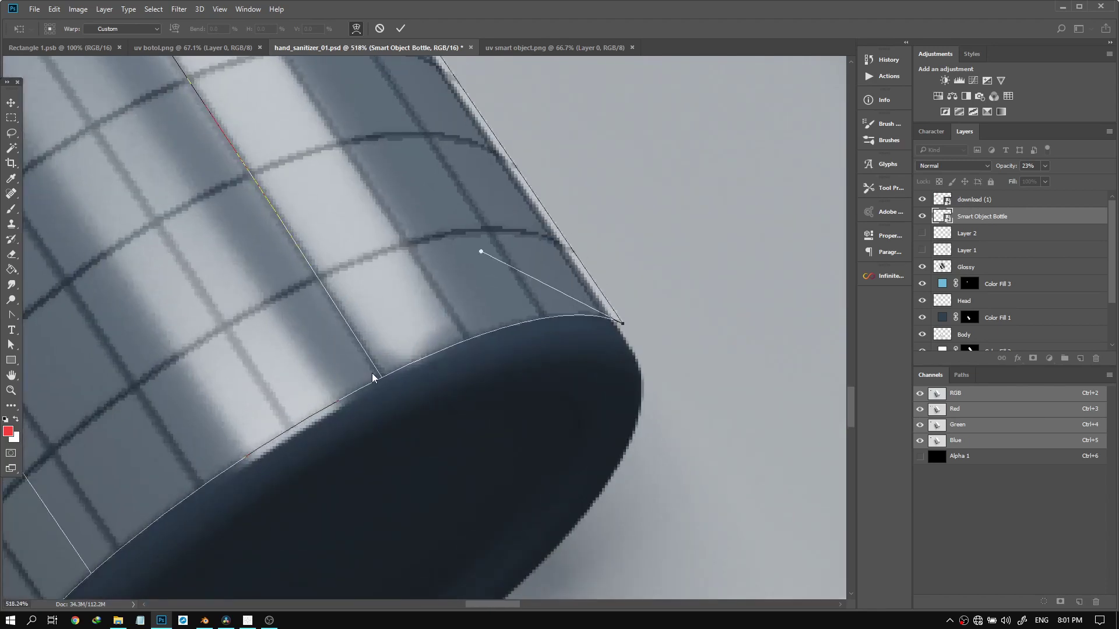
pyautogui.moveTo(373, 376); pyautogui.dragTo(369, 371)
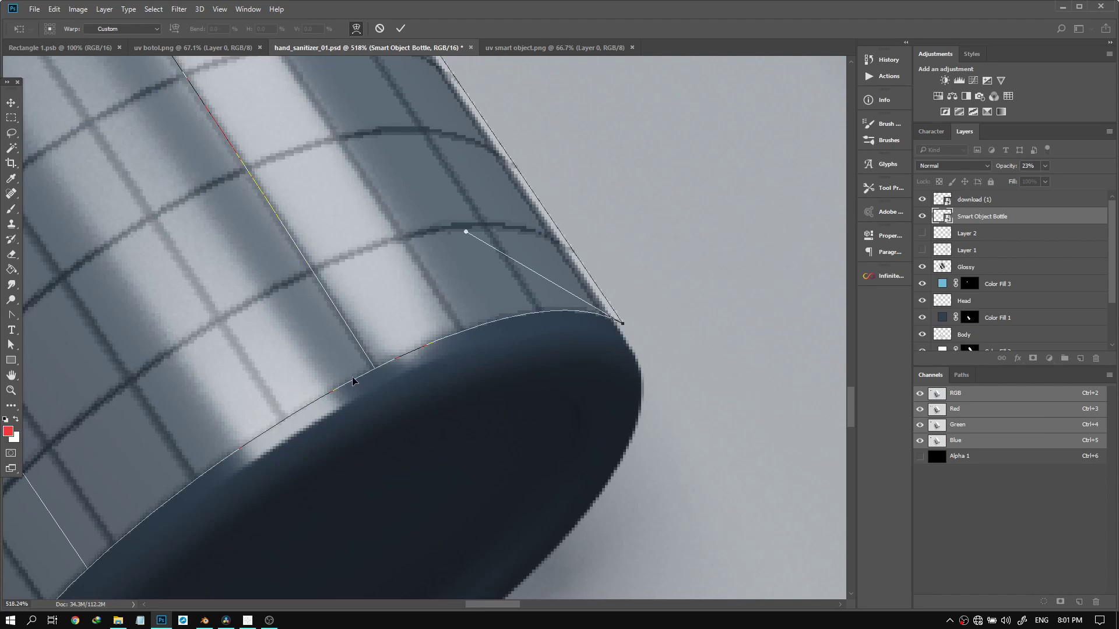
pyautogui.moveTo(352, 380); pyautogui.dragTo(351, 375)
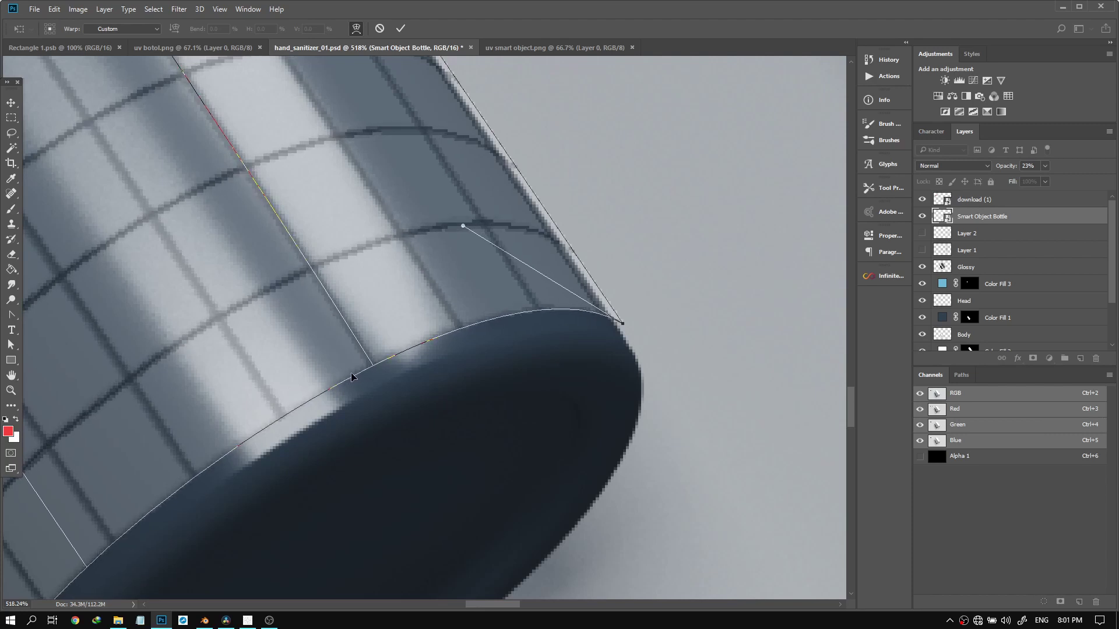
pyautogui.moveTo(462, 228); pyautogui.dragTo(466, 239)
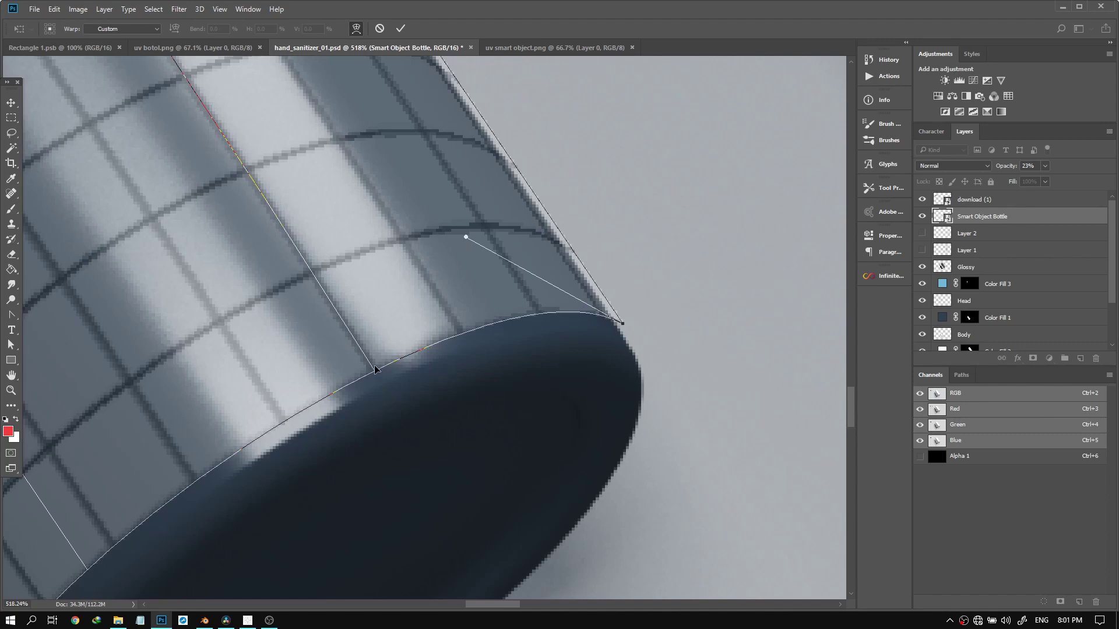
pyautogui.moveTo(374, 369); pyautogui.dragTo(374, 366)
pyautogui.moveTo(464, 232); pyautogui.dragTo(468, 240)
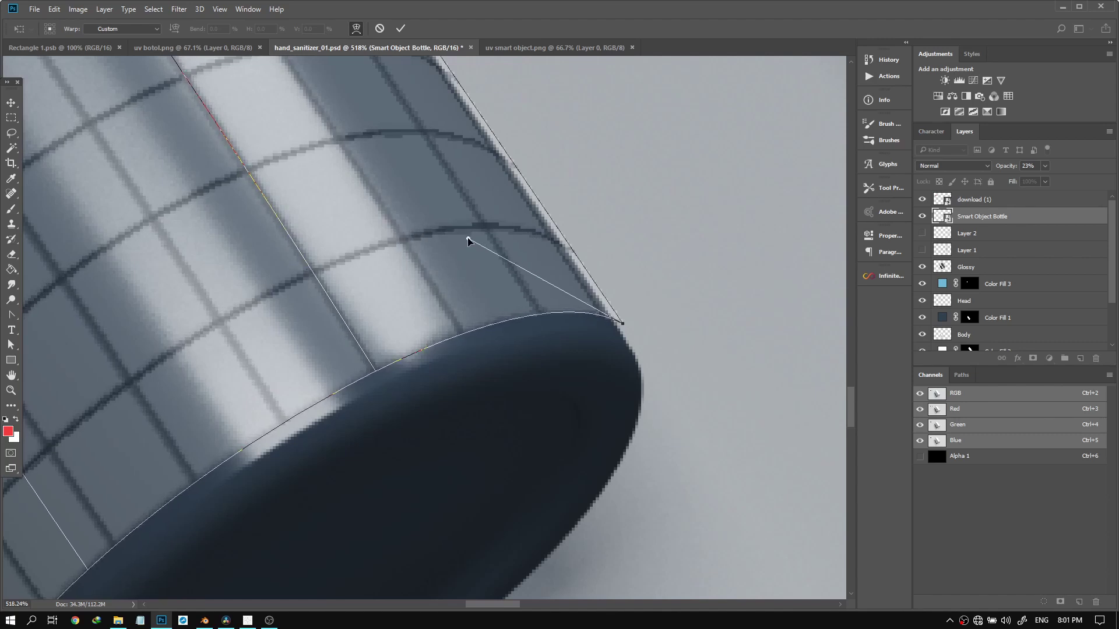
# Move the warp mesh's lower left corner slightly inward onto the base's edge to complete the bottle grid's fit
pyautogui.scroll(-11, 458, 259)
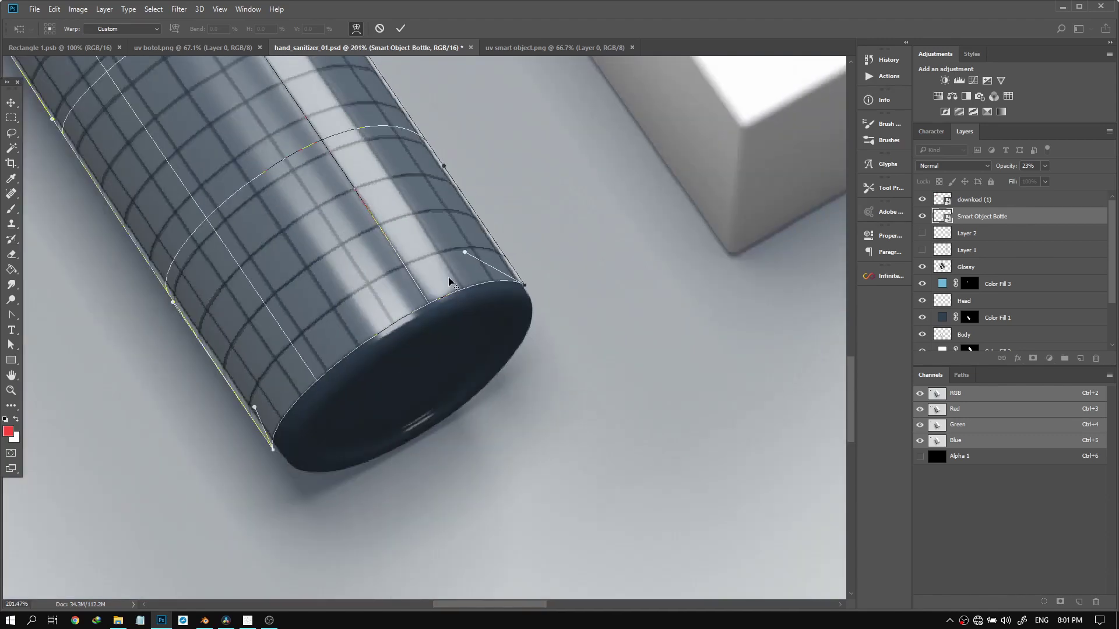
pyautogui.scroll(6, 254, 434)
pyautogui.scroll(1, 254, 434)
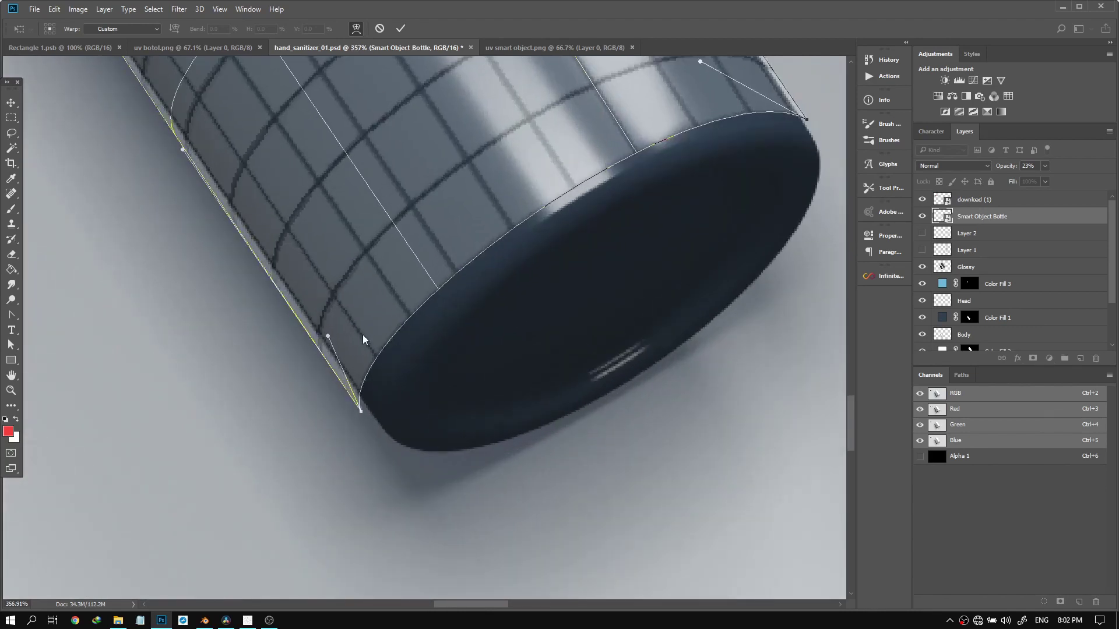
pyautogui.moveTo(360, 411); pyautogui.dragTo(365, 410)
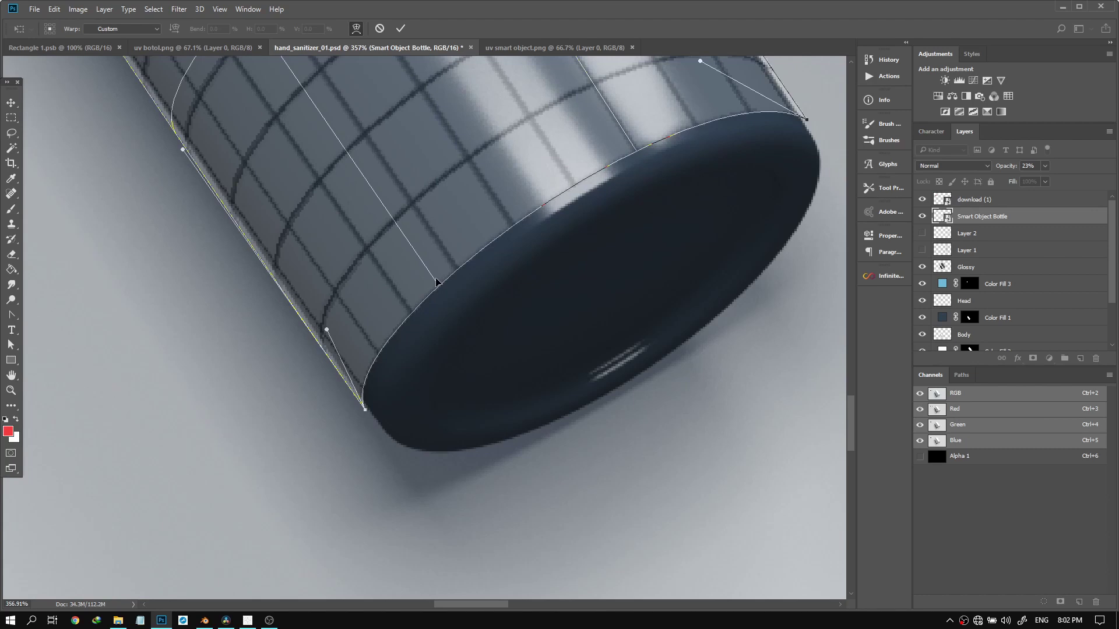
pyautogui.hotkey('ctrl', '0')
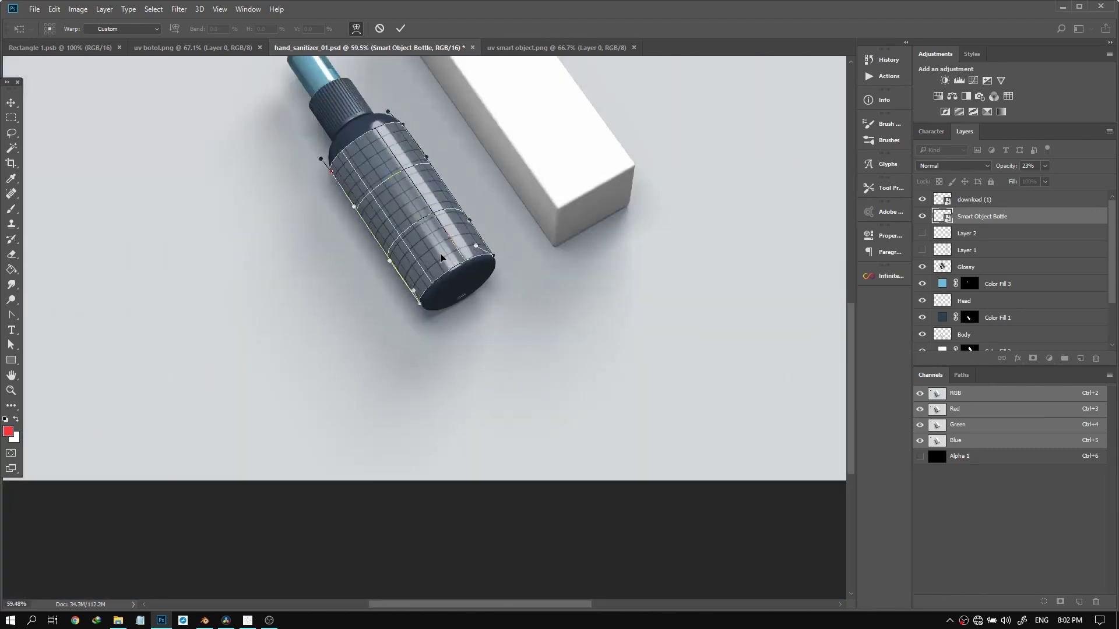
pyautogui.scroll(3, 421, 247)
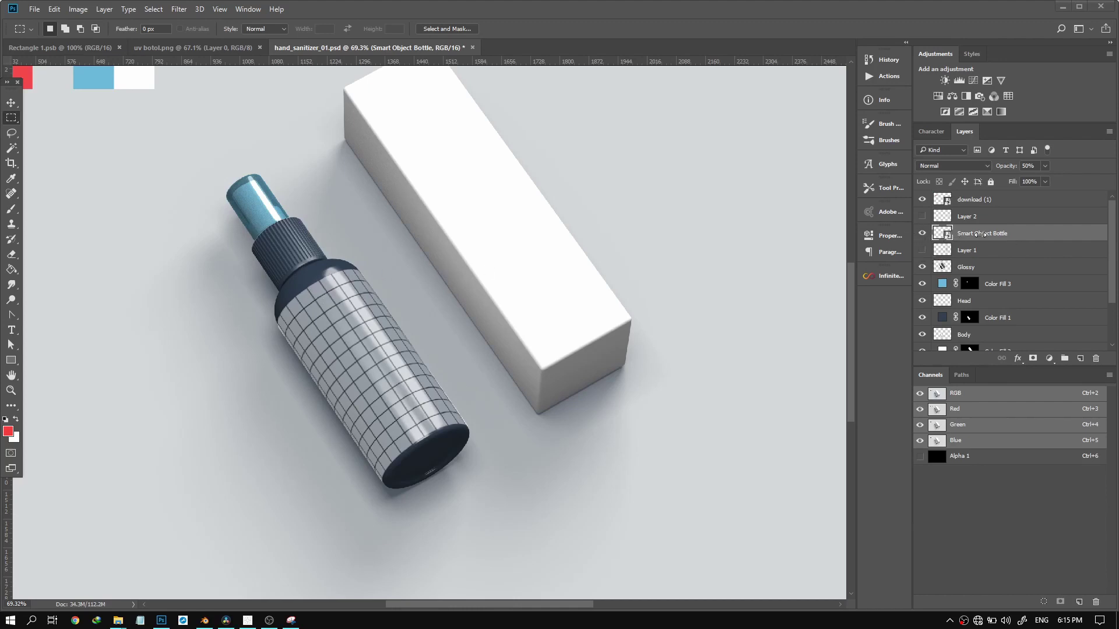
# Show Layer 1 and move its gray rectangle over the white box
pyautogui.click(922, 250)
pyautogui.scroll(-2, 441, 246)
pyautogui.click(11, 103)
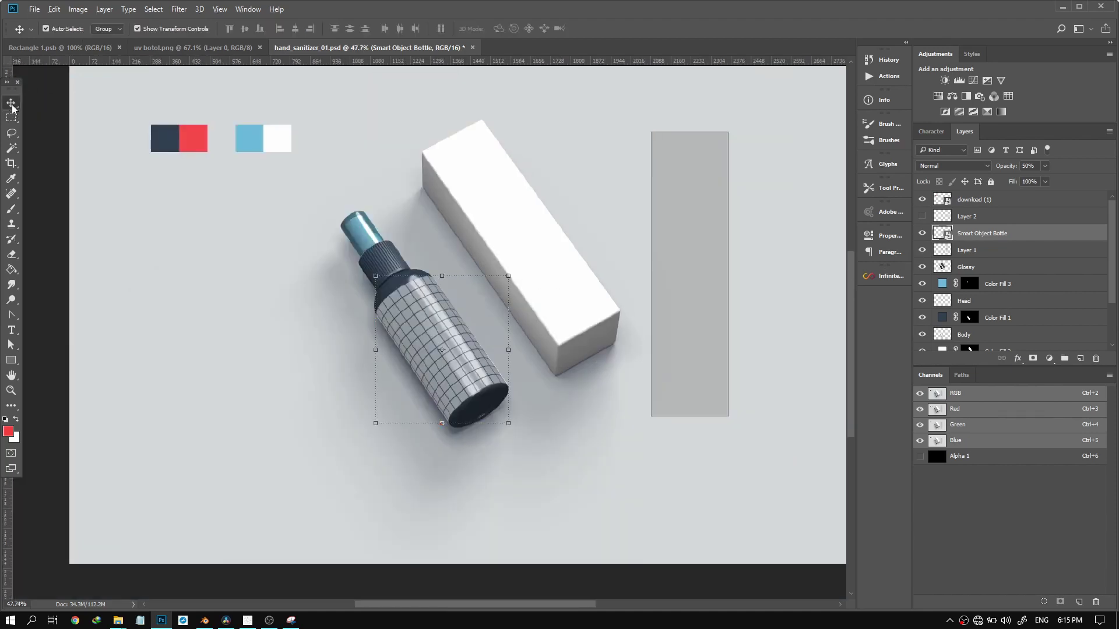
pyautogui.click(966, 250)
pyautogui.moveTo(676, 250); pyautogui.dragTo(519, 234)
# Rename Layer 1 as "Smart Object box" and convert it to a smart object
pyautogui.doubleClick(966, 250)
pyautogui.write('Smart Object b')
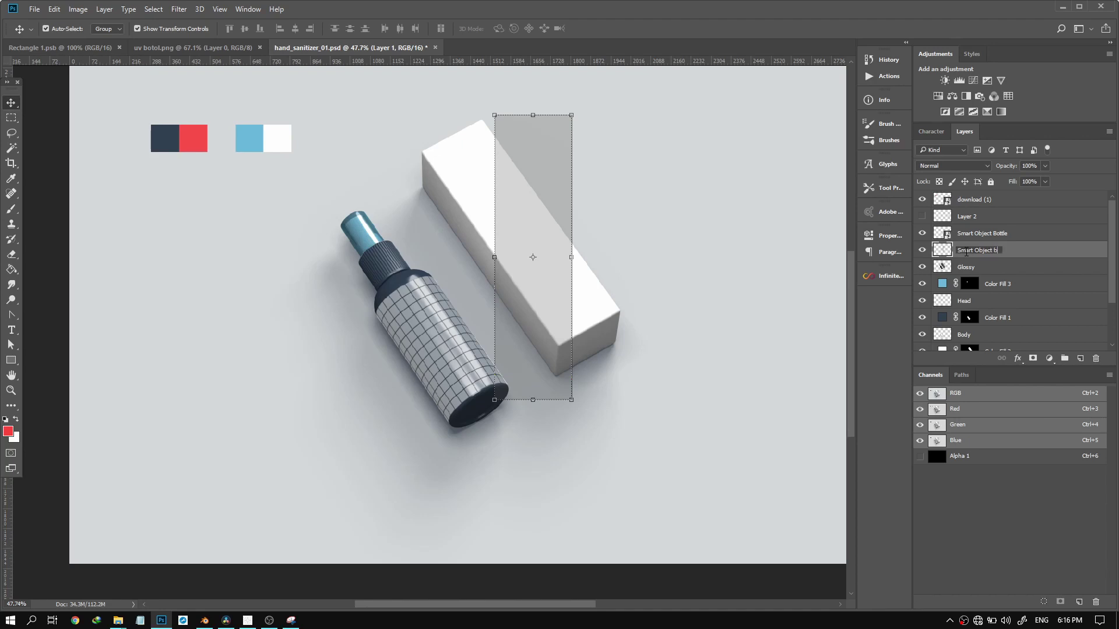
pyautogui.write('x')
pyautogui.press('Return')
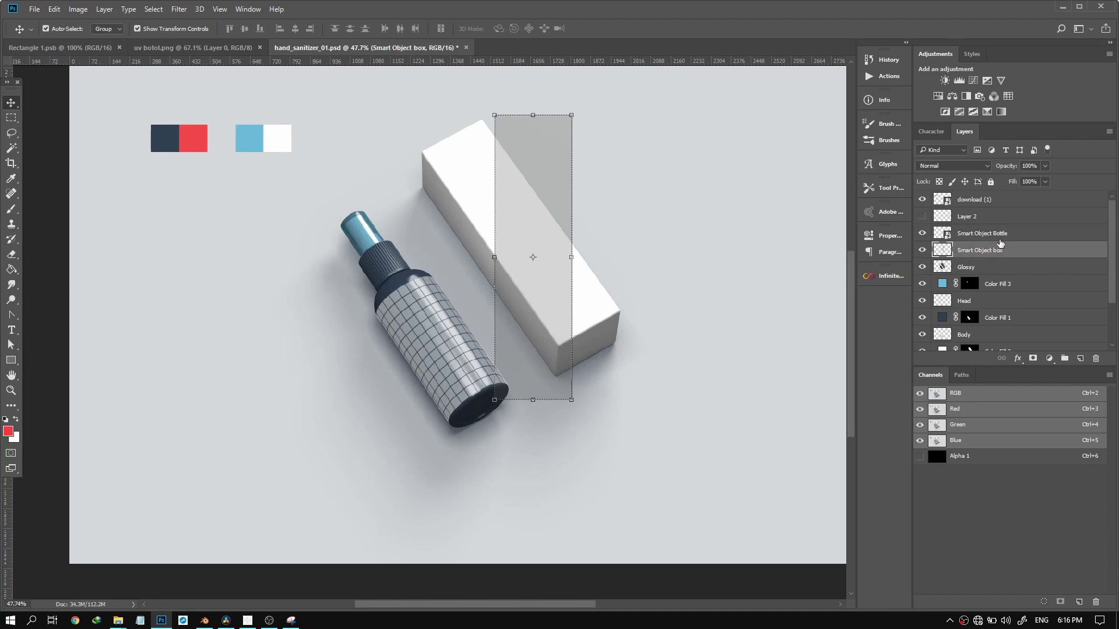
pyautogui.rightClick(987, 251)
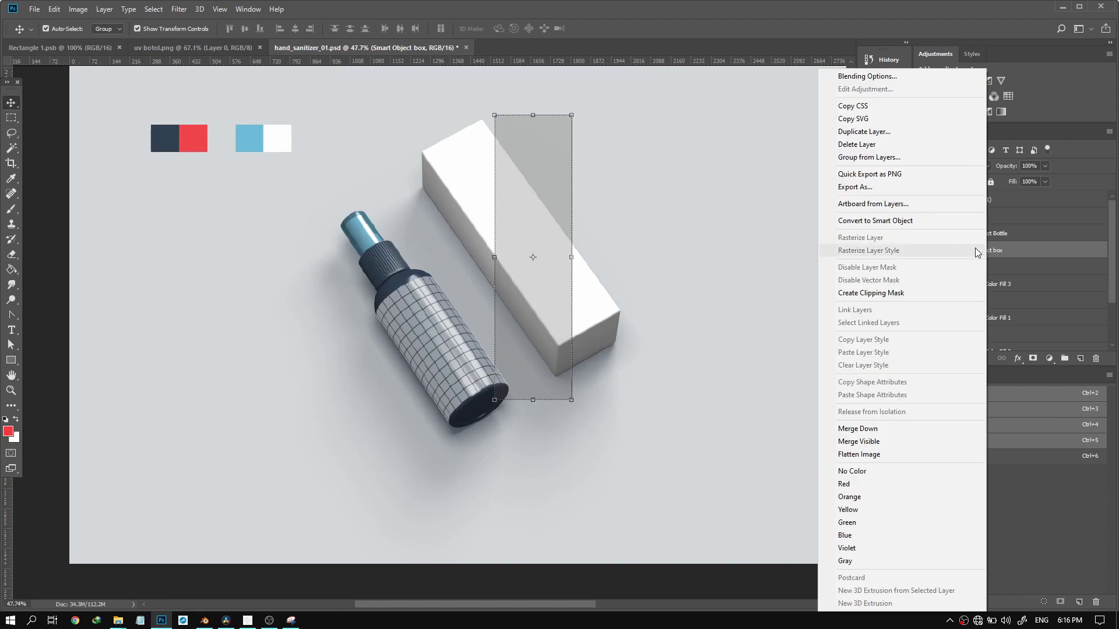
pyautogui.click(890, 223)
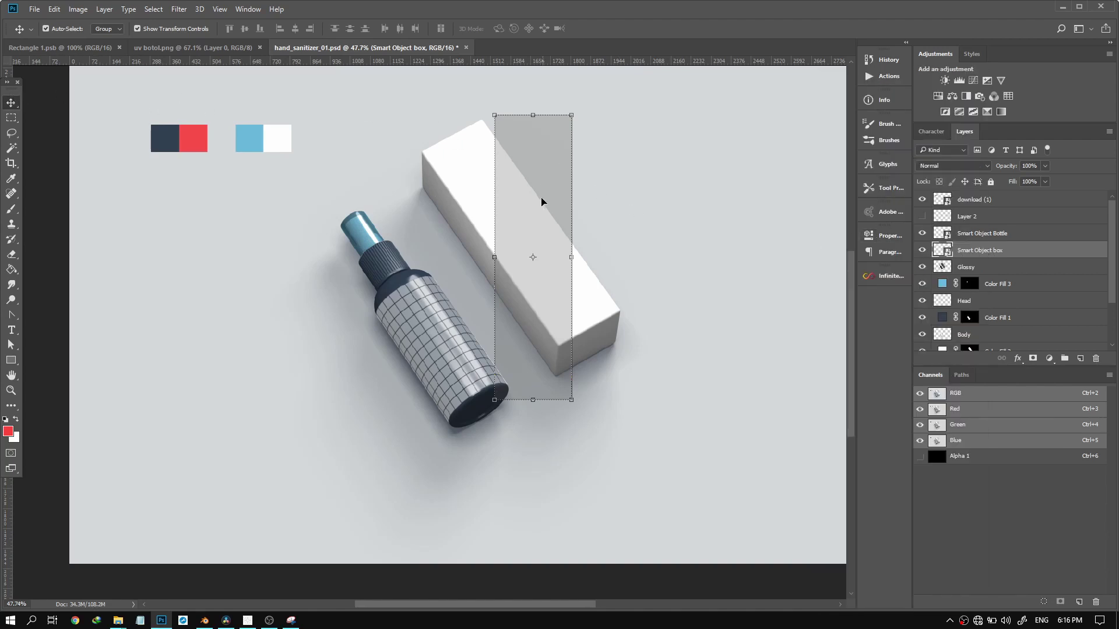
# Rotate the box smart object about -32° and position it over the box's top face
pyautogui.hotkey('ctrl', 't')
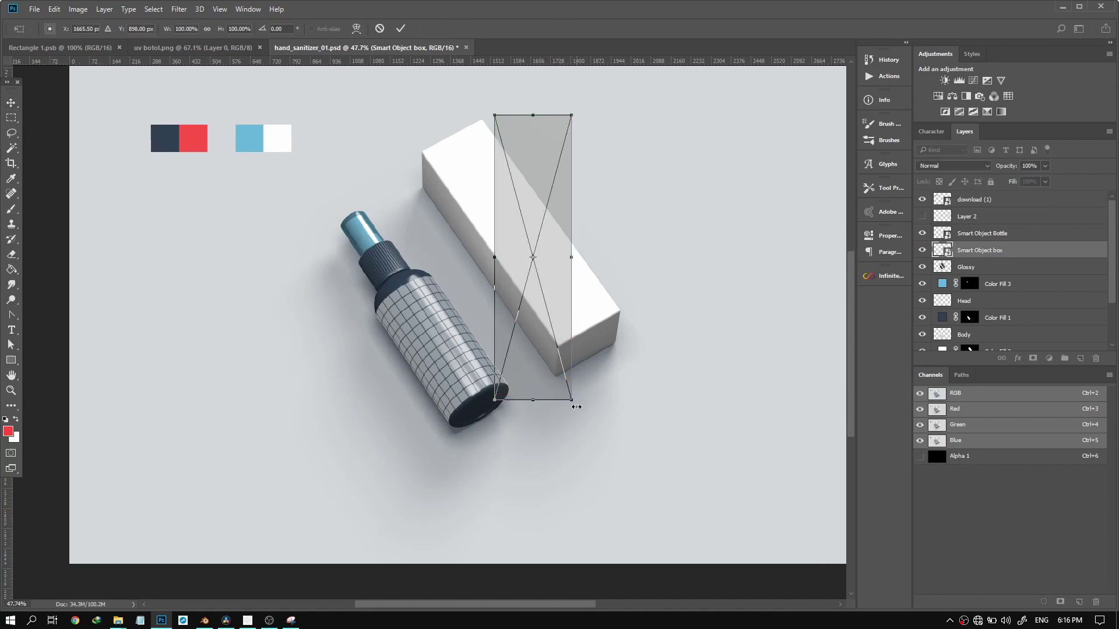
pyautogui.moveTo(584, 403); pyautogui.dragTo(586, 319)
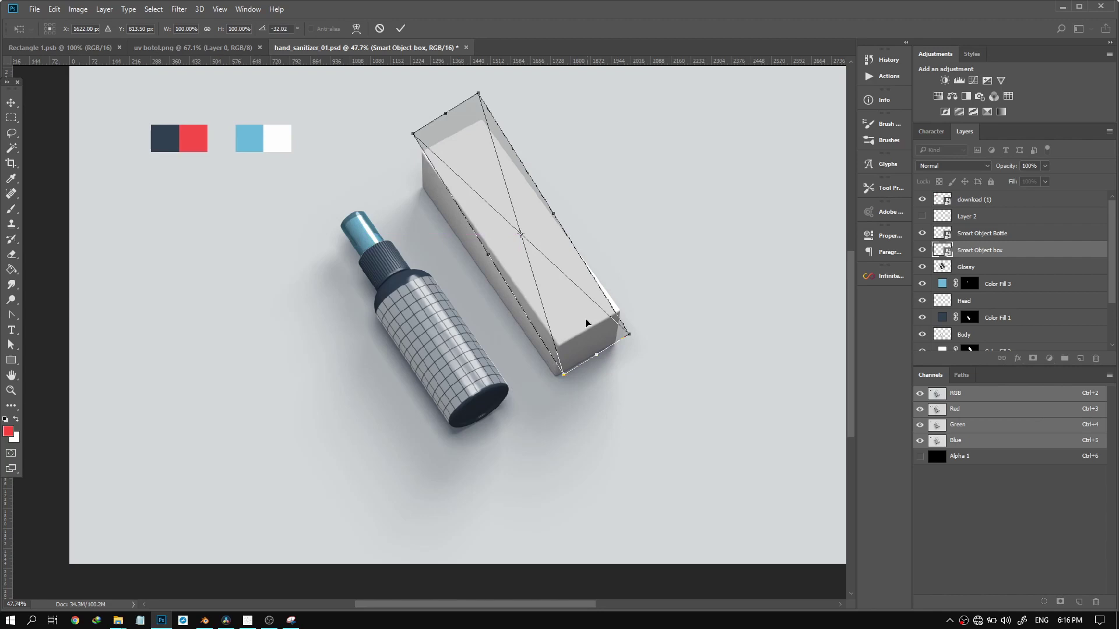
pyautogui.press('Return')
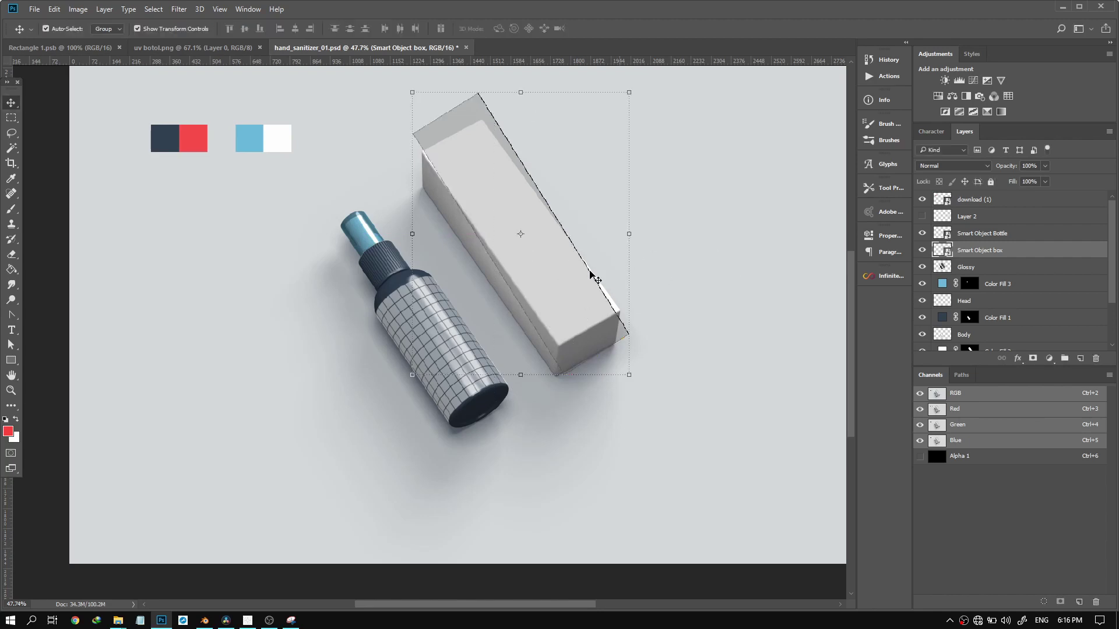
# Open the Smart Object box contents and place grid-transparent.png from the Pictures folder into it
pyautogui.doubleClick(942, 251)
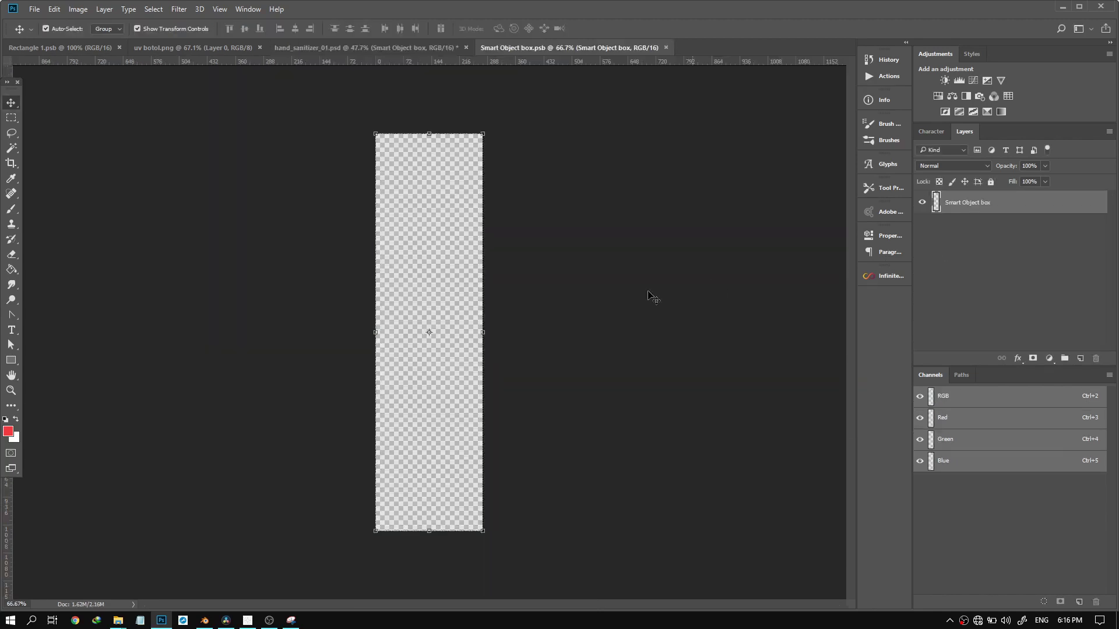
pyautogui.moveTo(118, 617)
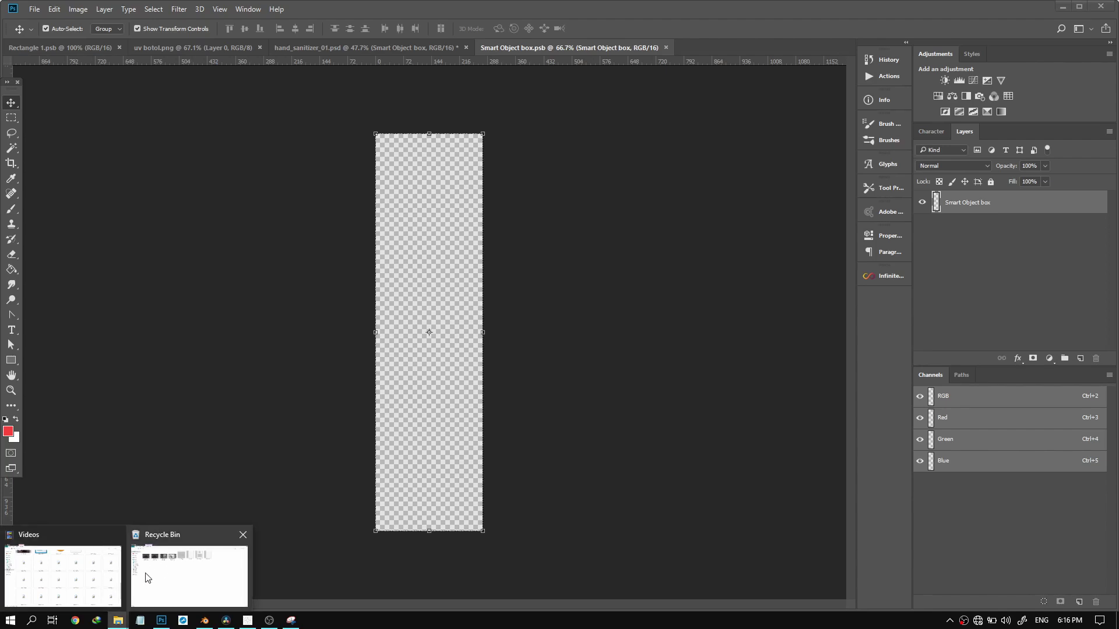
pyautogui.click(83, 581)
pyautogui.click(43, 229)
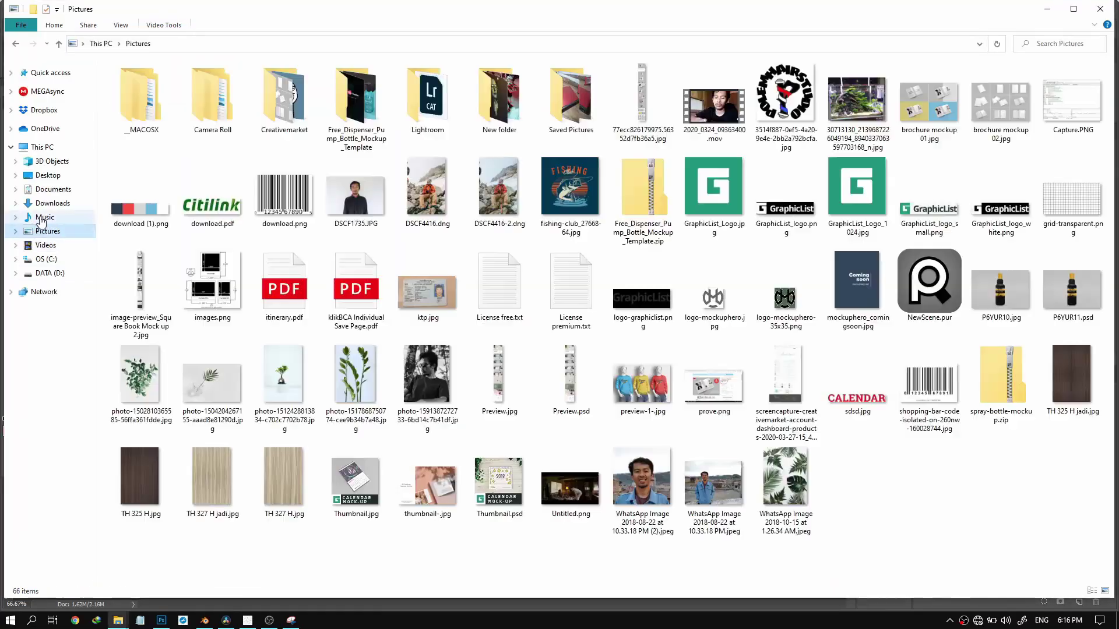
pyautogui.moveTo(1072, 195); pyautogui.dragTo(415, 368)
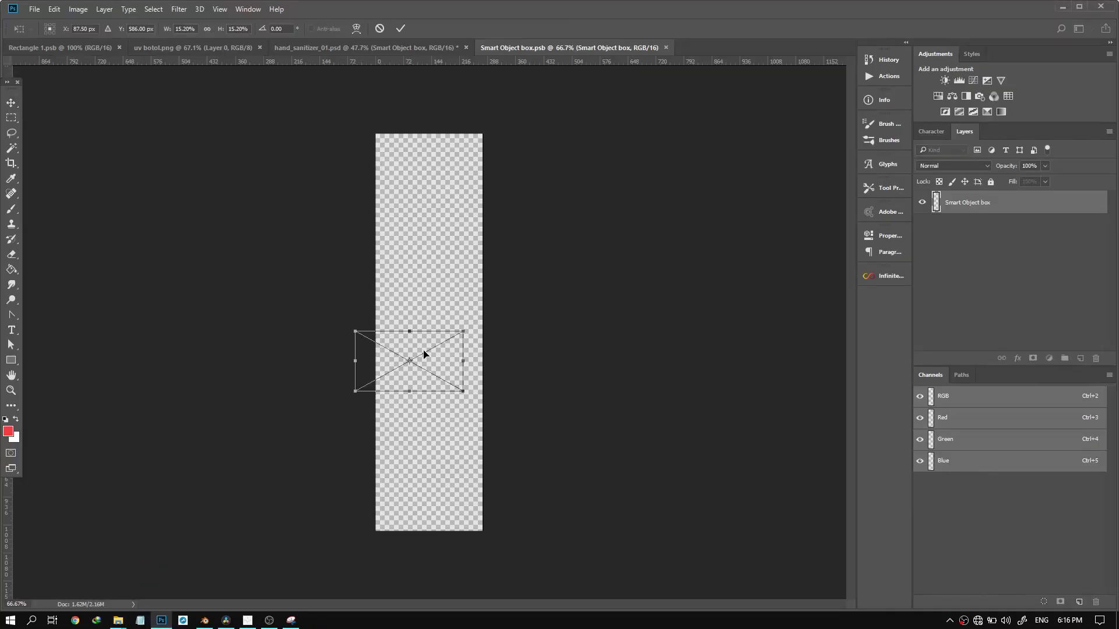
# Rotate the placed grid 90° and scale it to about 66.6% so it covers the canvas, and save the smart object
pyautogui.moveTo(471, 328); pyautogui.dragTo(481, 502)
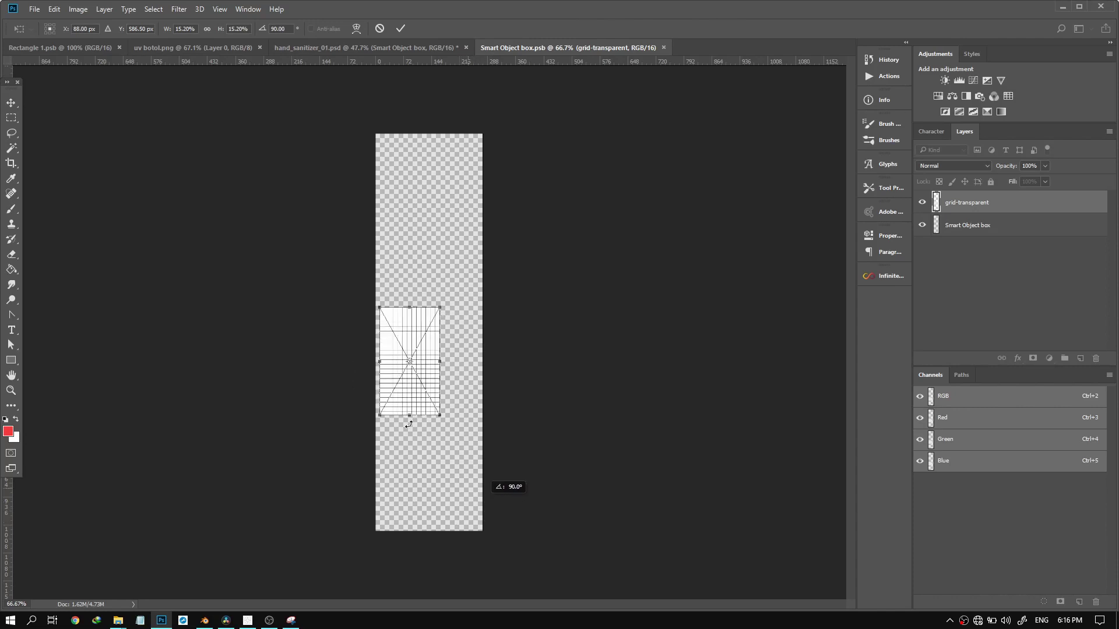
pyautogui.moveTo(439, 414); pyautogui.dragTo(607, 559)
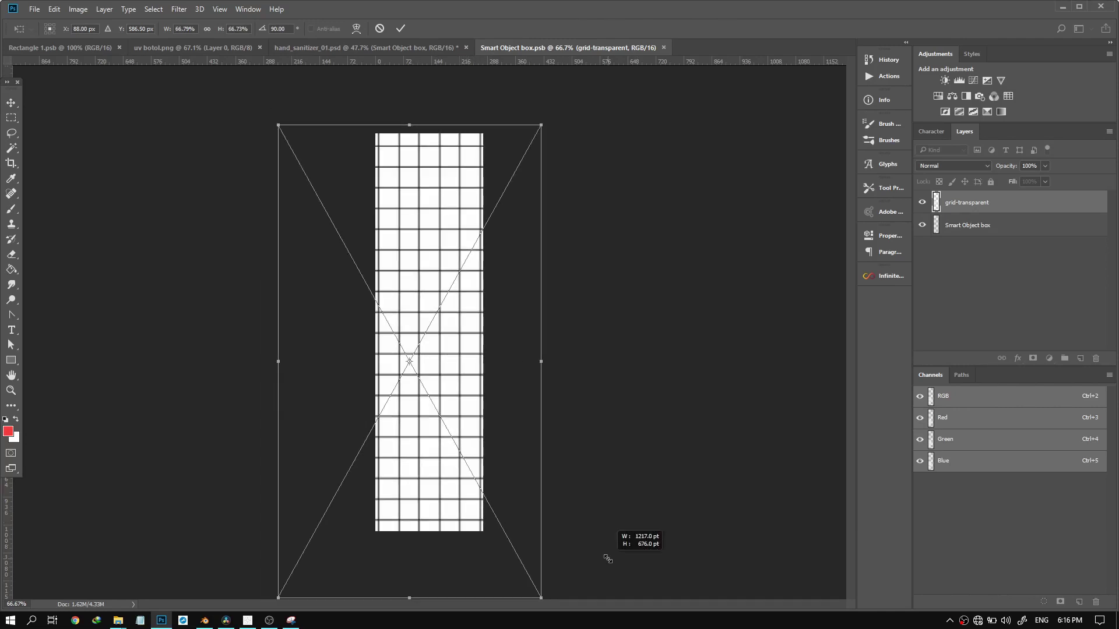
pyautogui.moveTo(472, 369); pyautogui.dragTo(503, 365)
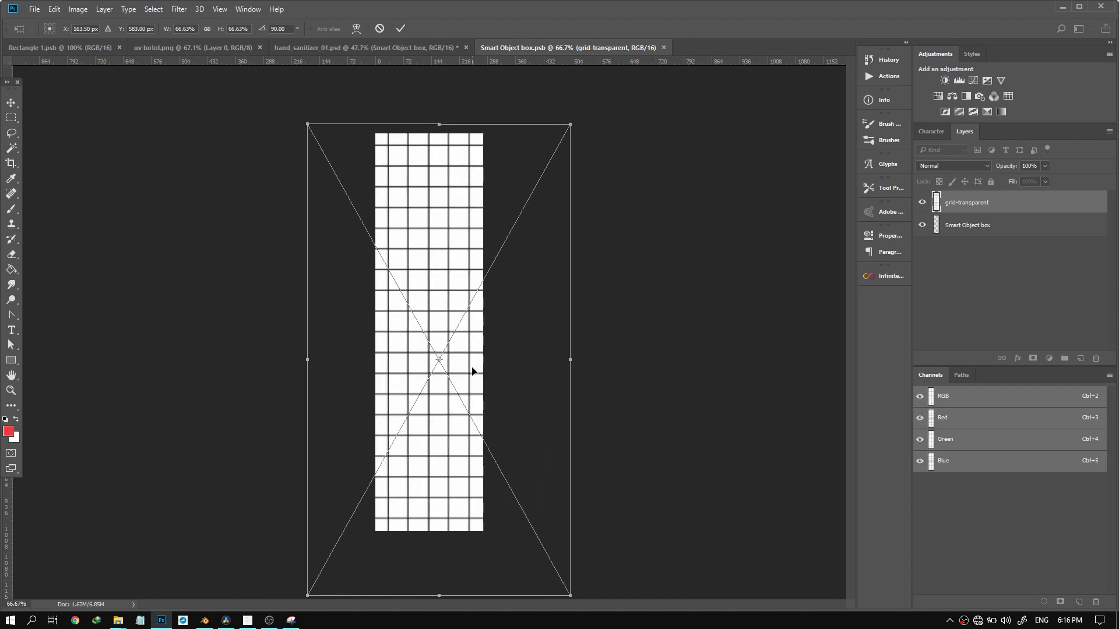
pyautogui.press('Return')
pyautogui.hotkey('ctrl', 's')
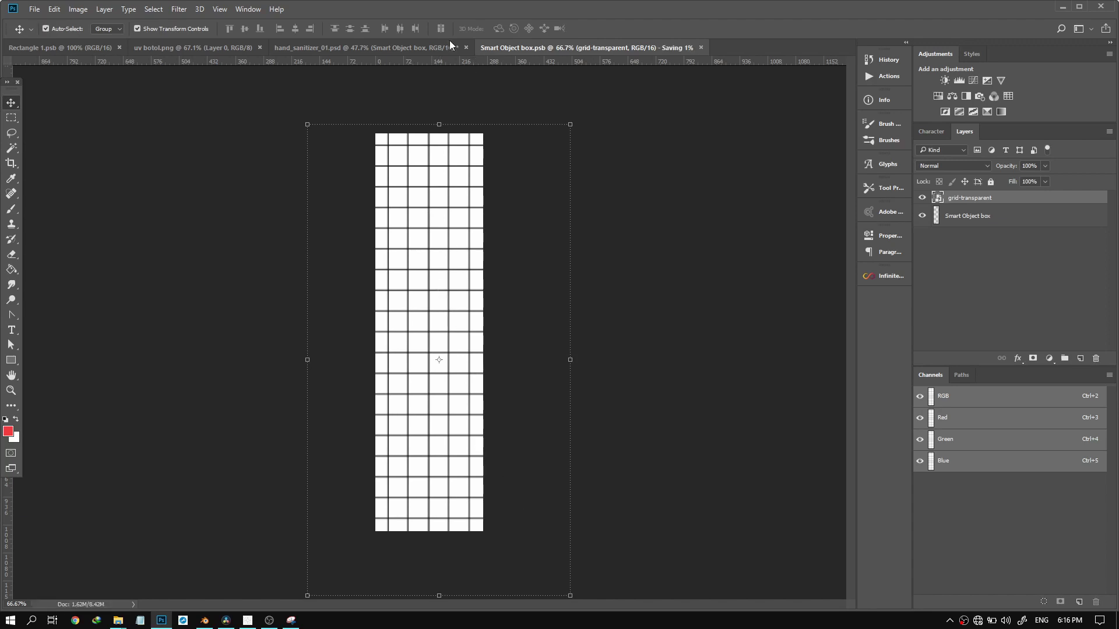
# Return to hand_sanitizer_01.psd and set the Smart Object box layer's opacity to 24%
pyautogui.click(344, 52)
pyautogui.scroll(1, 592, 283)
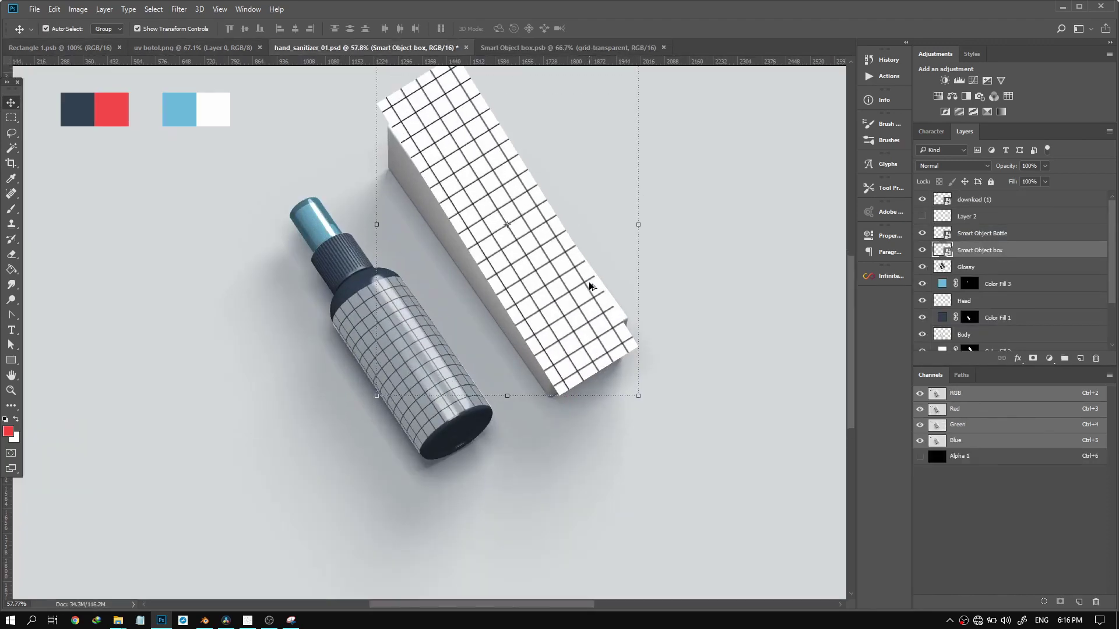
pyautogui.click(1044, 166)
pyautogui.moveTo(1025, 179); pyautogui.dragTo(1004, 178)
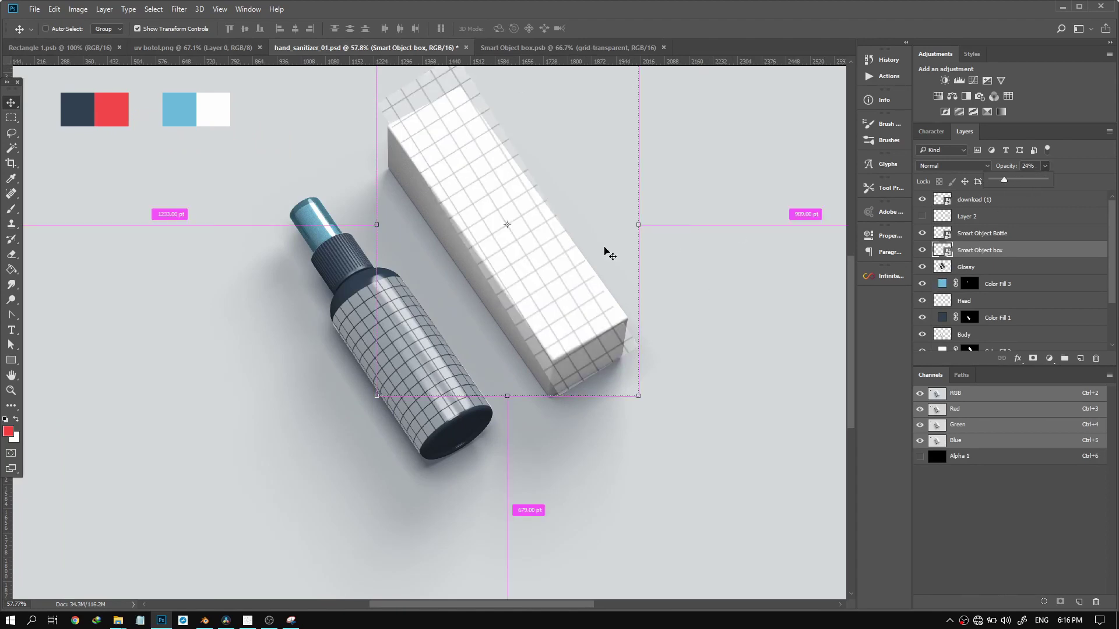
# Distort the Smart Object box layer so the grid's near-left corner meets the near-left corner of the box's top face
pyautogui.hotkey('ctrl', 't')
pyautogui.rightClick(570, 277)
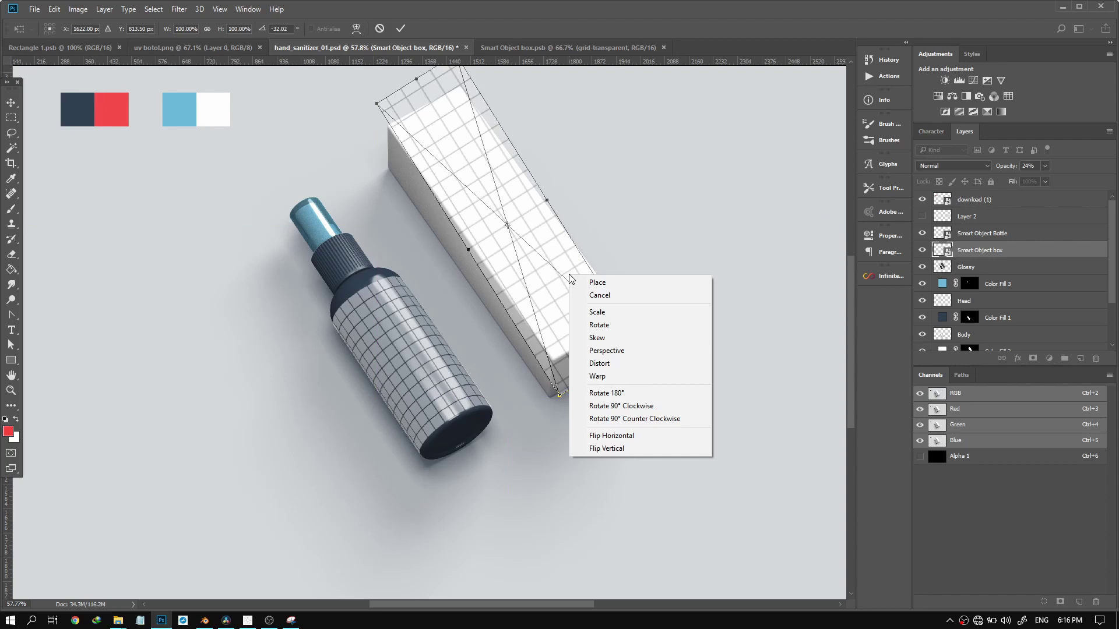
pyautogui.click(599, 364)
pyautogui.scroll(4, 565, 383)
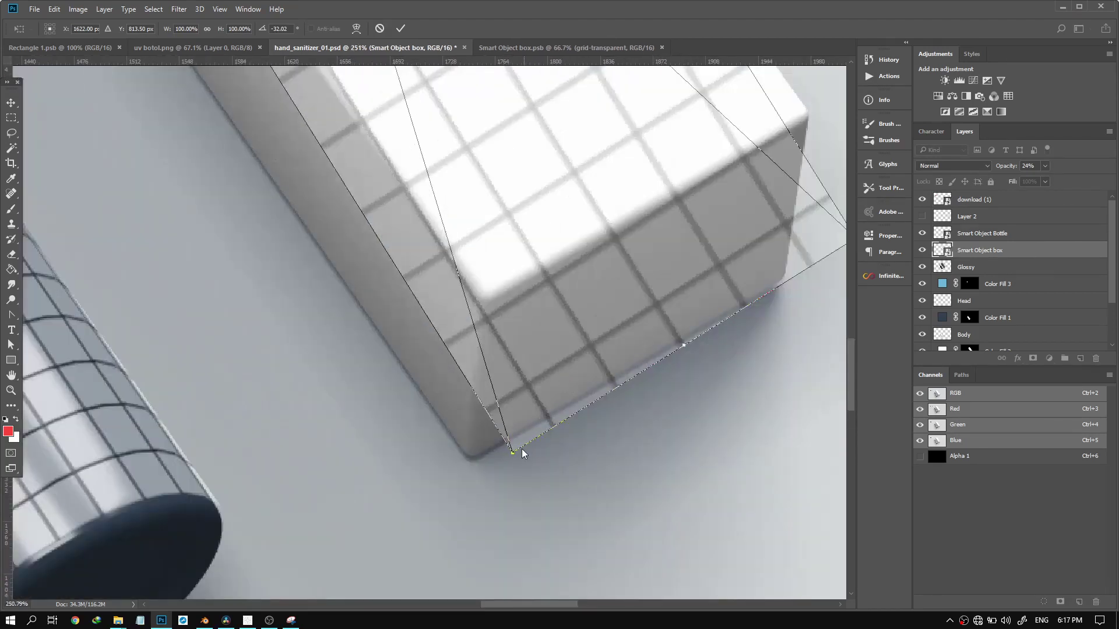
pyautogui.moveTo(513, 453); pyautogui.dragTo(502, 376)
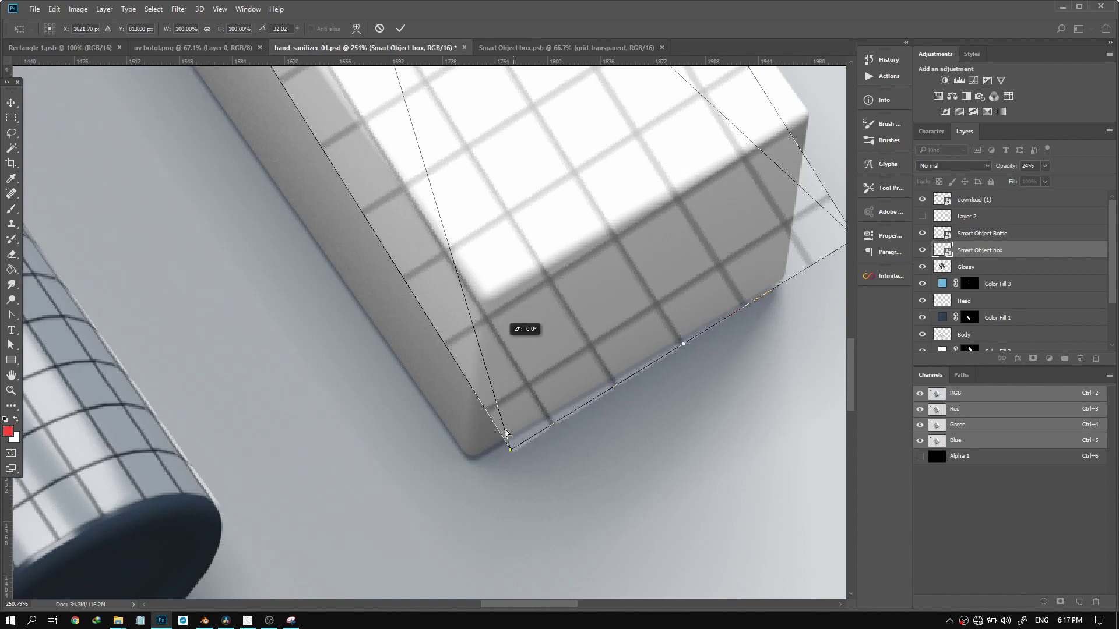
pyautogui.moveTo(493, 303); pyautogui.dragTo(486, 307)
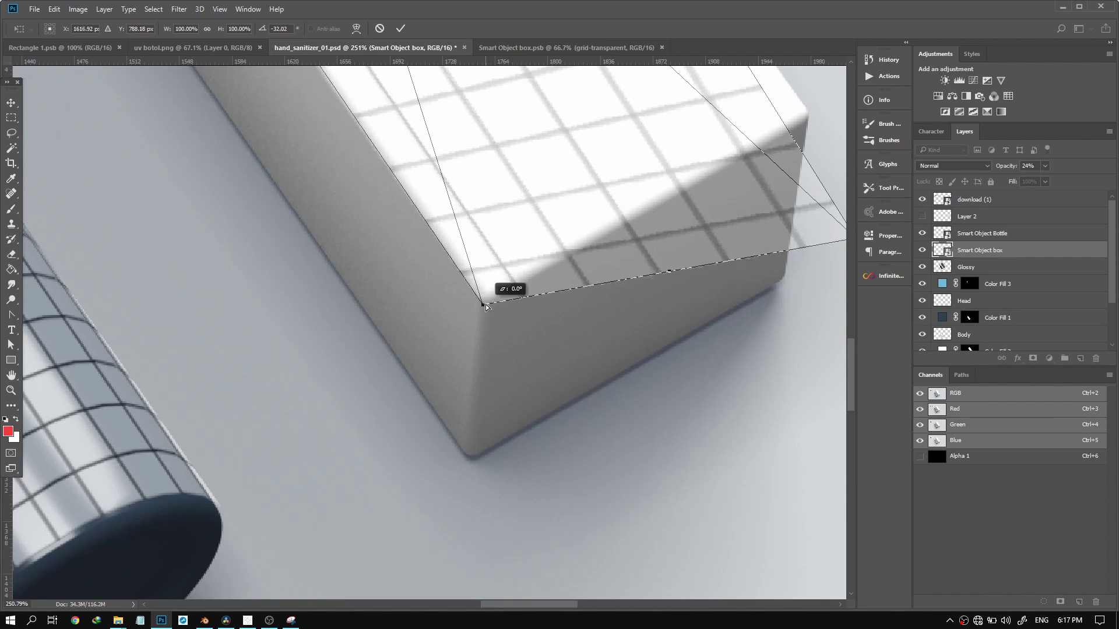
# Fit the distorted grid's near-right corner precisely to the near-right corner of the box's top face
pyautogui.scroll(-4, 320, 296)
pyautogui.moveTo(568, 271); pyautogui.dragTo(544, 214)
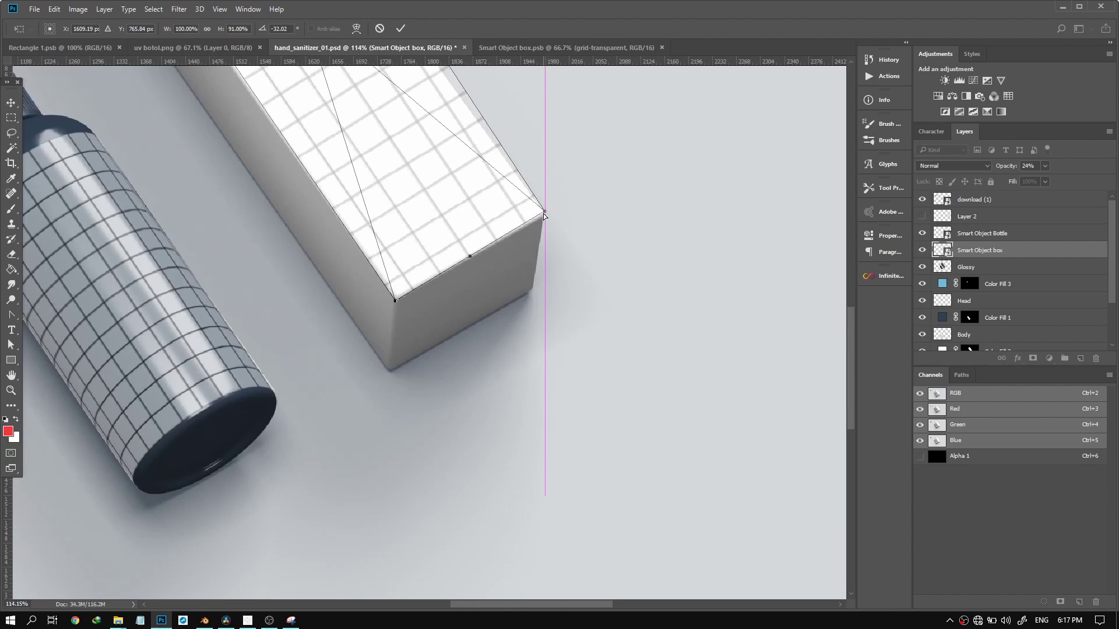
pyautogui.scroll(5, 544, 215)
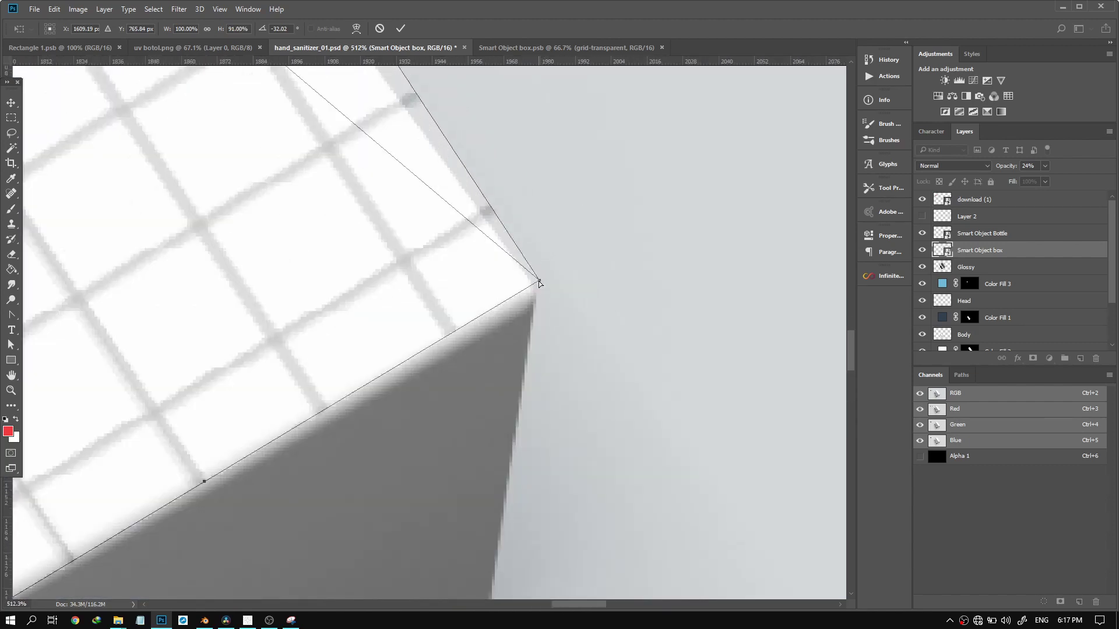
pyautogui.moveTo(540, 284); pyautogui.dragTo(542, 294)
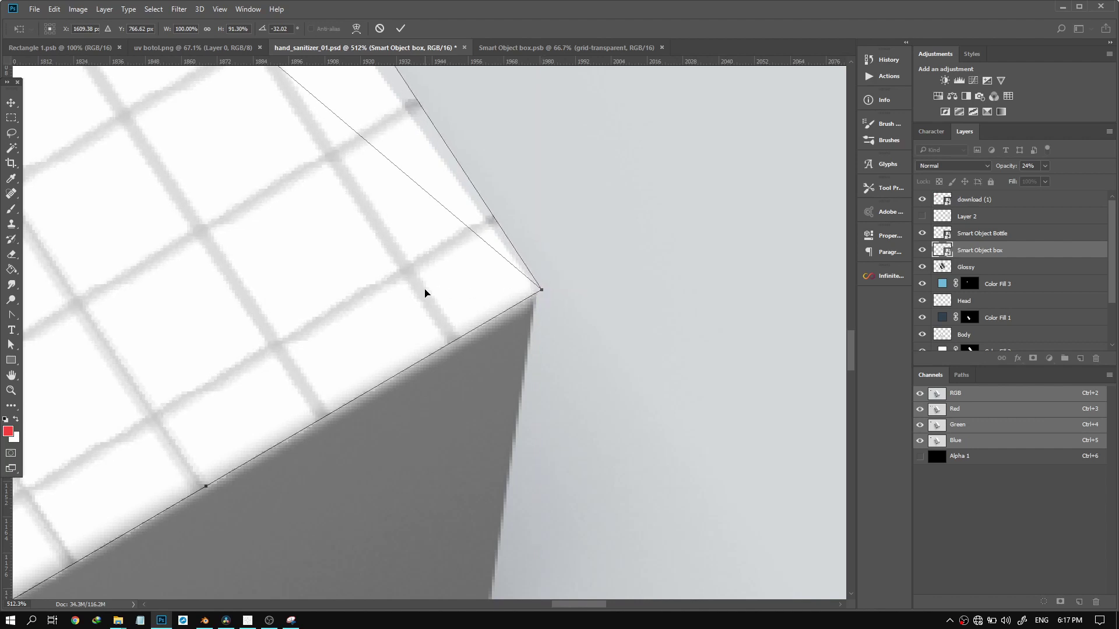
pyautogui.scroll(-6, 471, 276)
pyautogui.scroll(4, 467, 351)
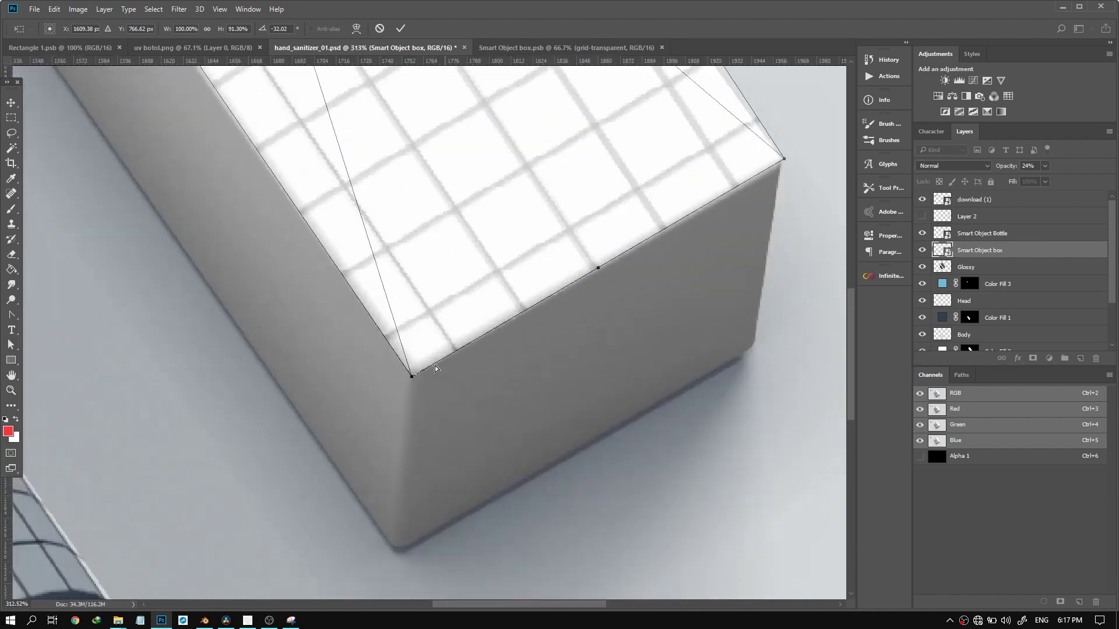
pyautogui.scroll(-6, 435, 365)
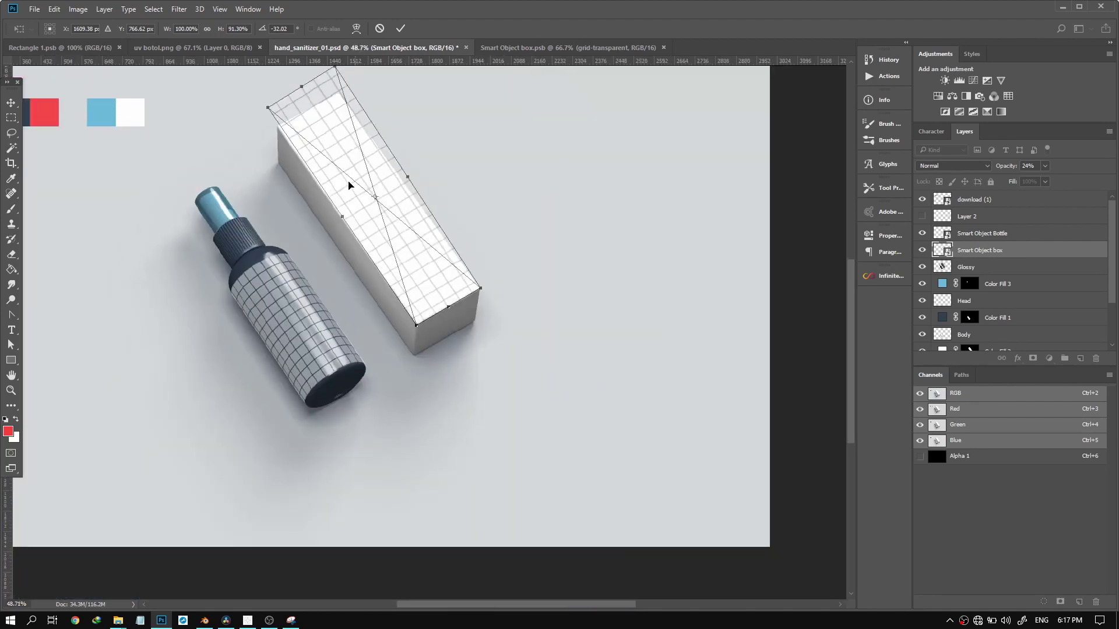
# Move the distorted grid's far-left corner onto the far-left corner of the box's top face
pyautogui.scroll(2, 276, 143)
pyautogui.scroll(7, 245, 159)
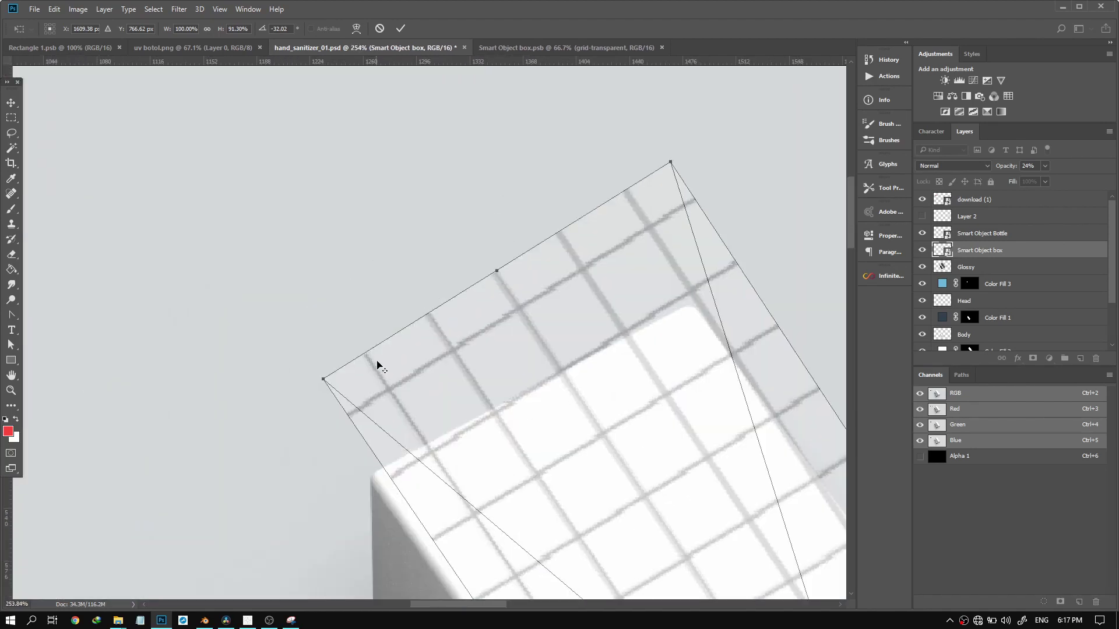
pyautogui.scroll(-5, 408, 393)
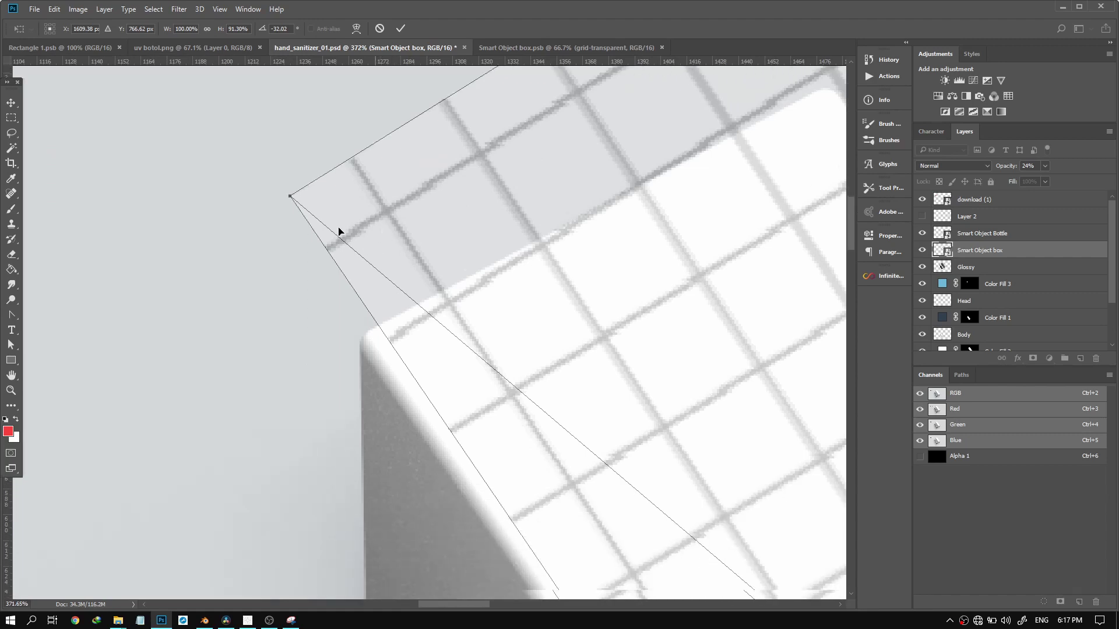
pyautogui.moveTo(290, 181); pyautogui.dragTo(360, 314)
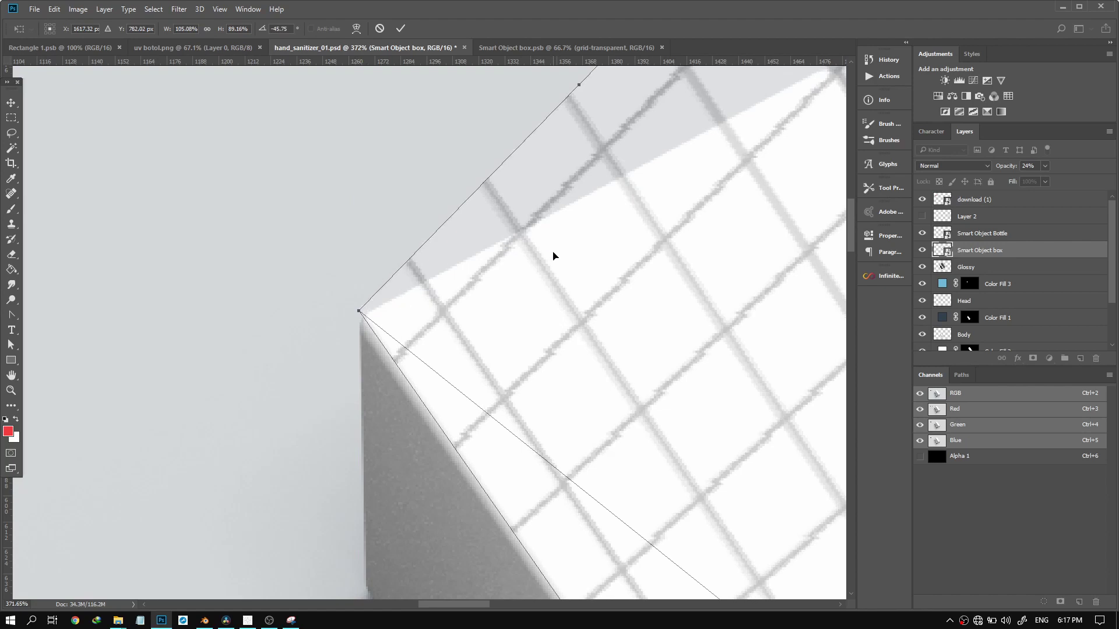
pyautogui.scroll(-3, 402, 254)
# Fit the grid's far-right corner to the far-right corner of the box's top face and apply the distortion
pyautogui.rightClick(378, 285)
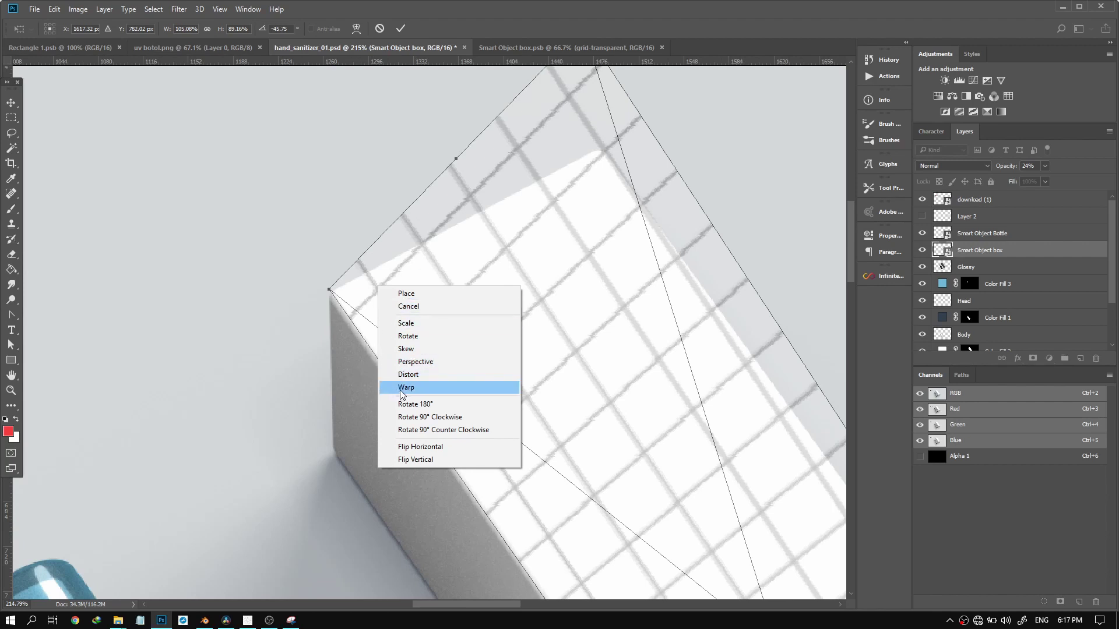
pyautogui.click(563, 227)
pyautogui.scroll(3, 565, 231)
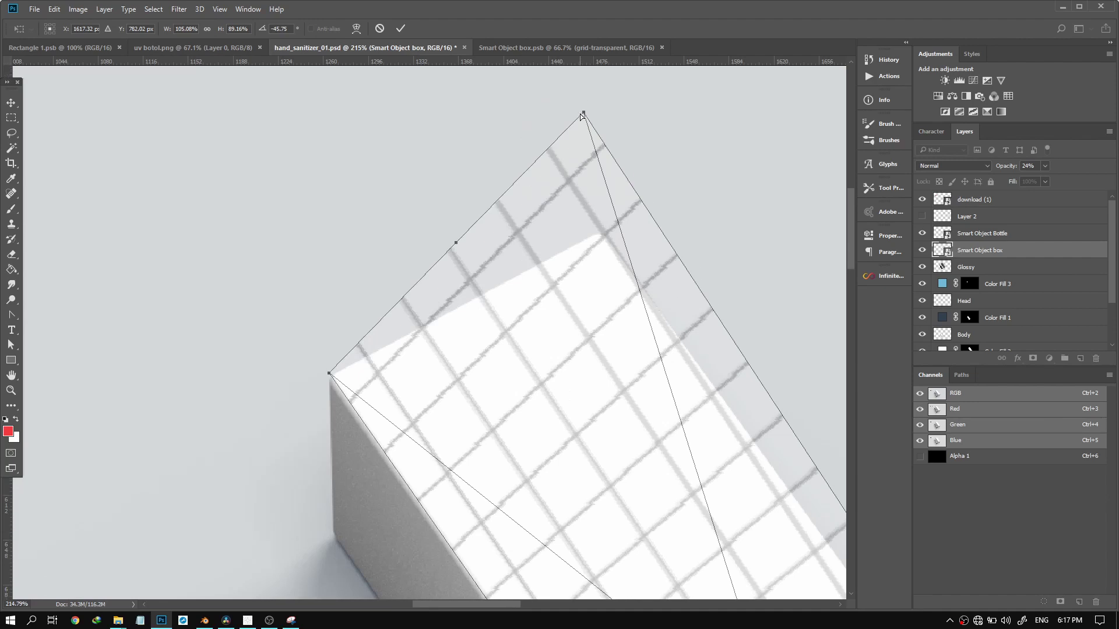
pyautogui.moveTo(586, 117); pyautogui.dragTo(606, 235)
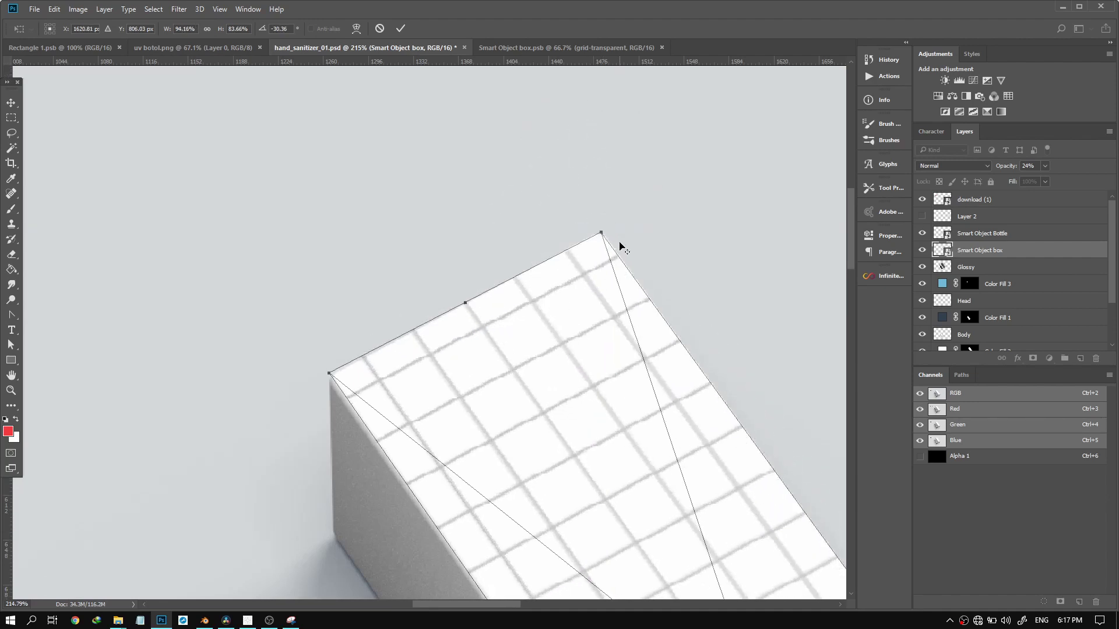
pyautogui.scroll(3, 617, 236)
pyautogui.scroll(3, 615, 235)
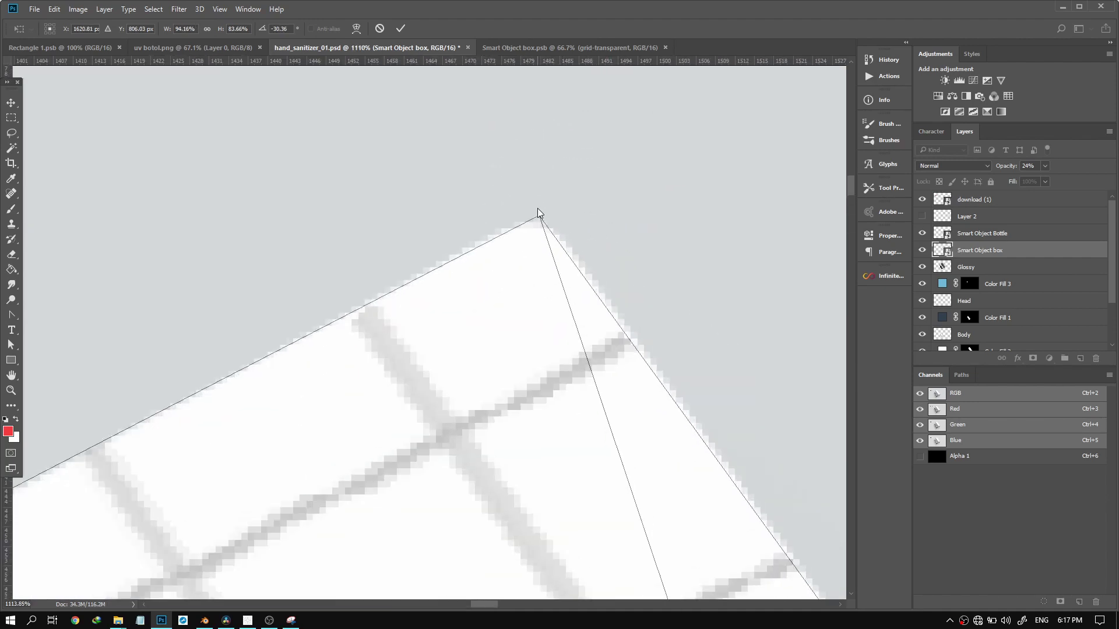
pyautogui.moveTo(538, 214); pyautogui.dragTo(539, 207)
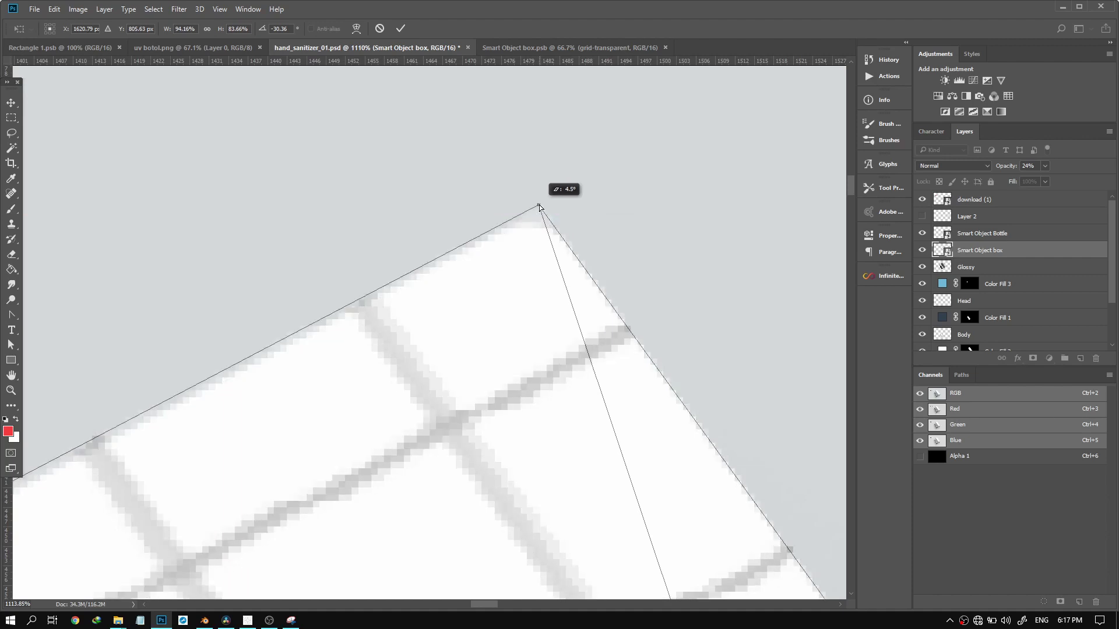
pyautogui.press('Return')
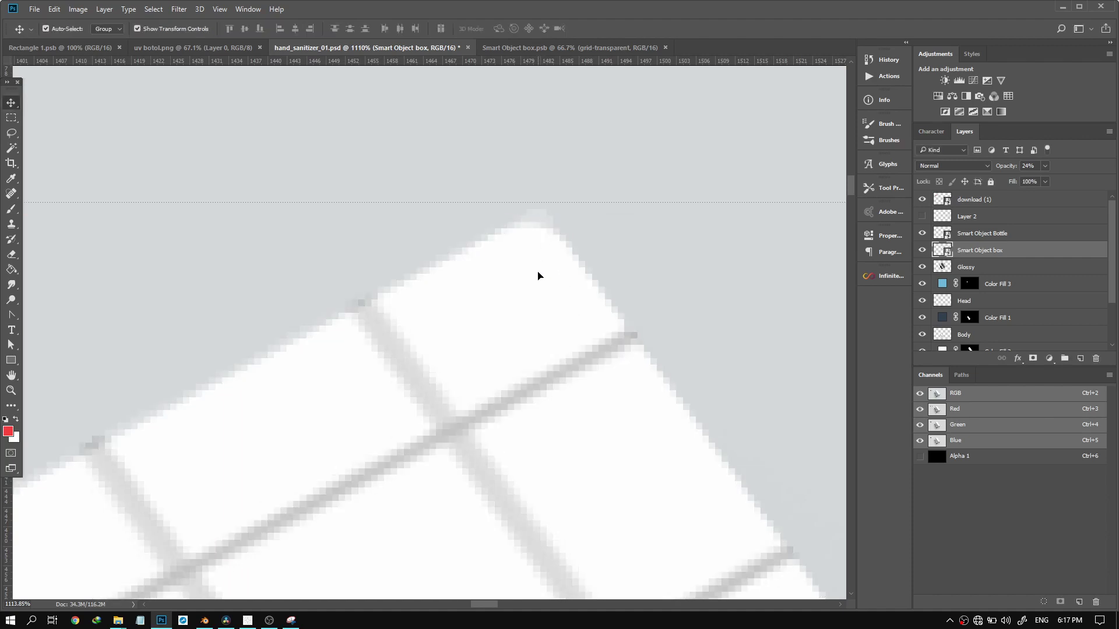
pyautogui.hotkey('ctrl', '0')
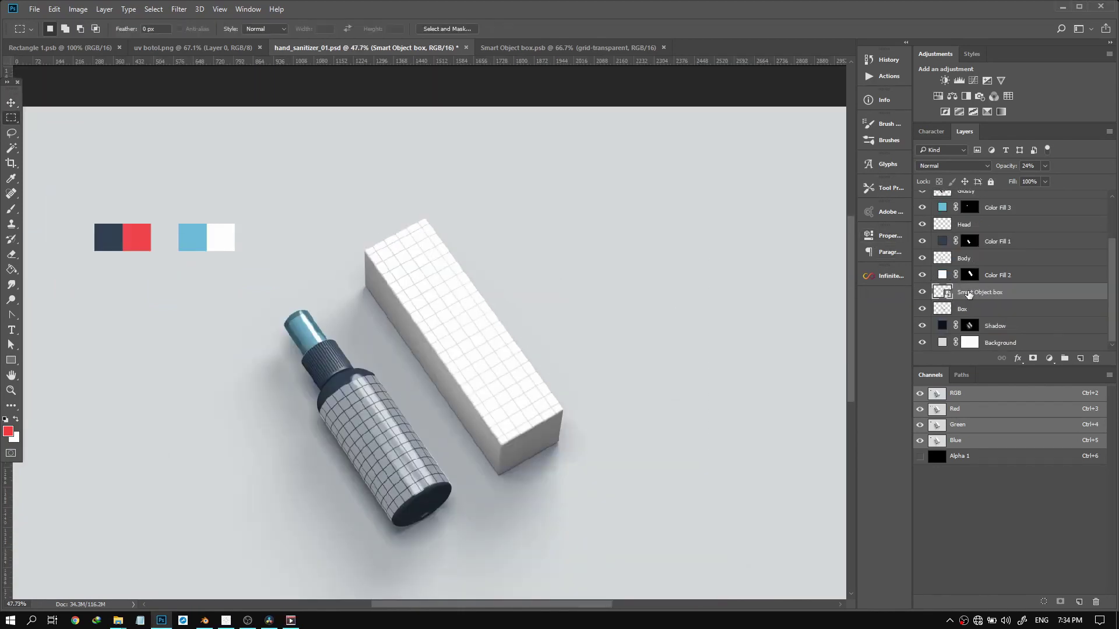
# Examine the fit of the grid's far edge and corners against the box's rounded top edge
pyautogui.scroll(3, 488, 300)
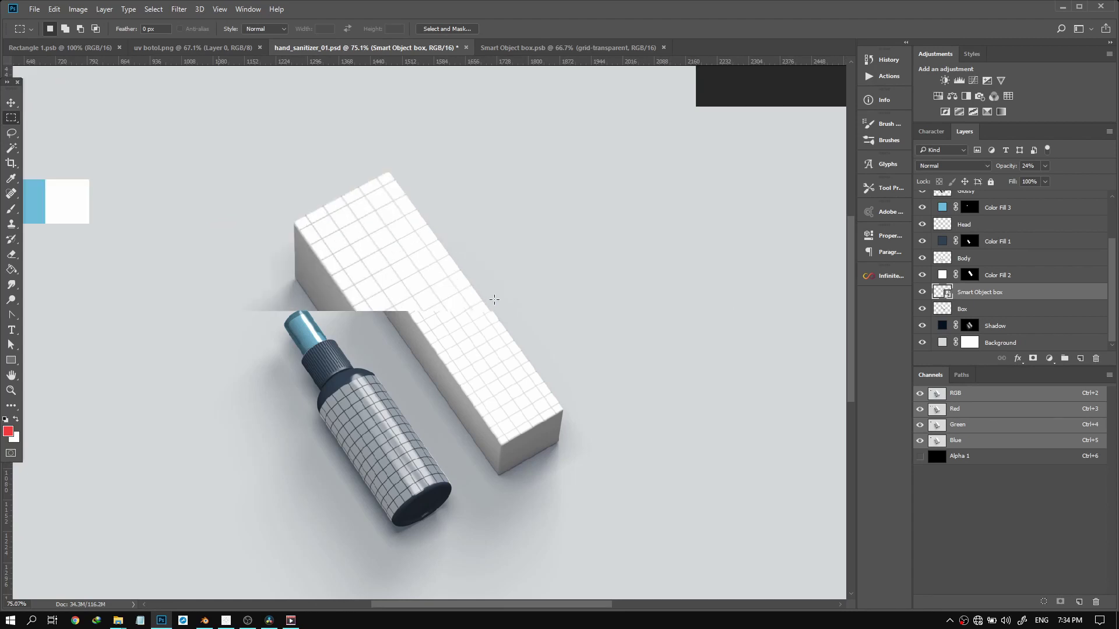
pyautogui.hotkey('ctrl', 't')
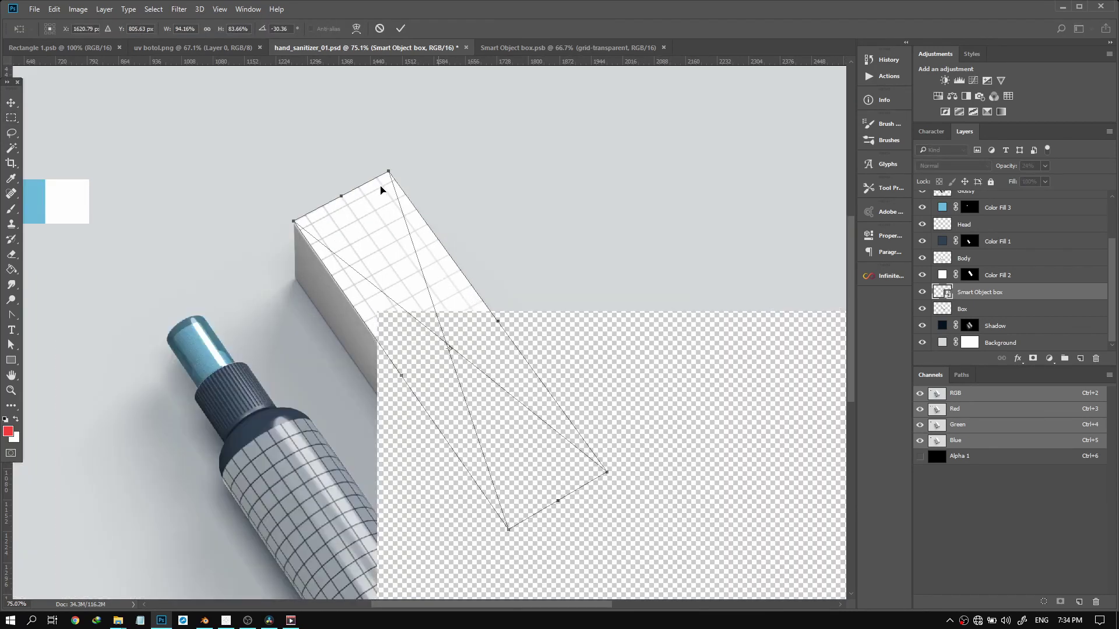
pyautogui.scroll(3, 335, 219)
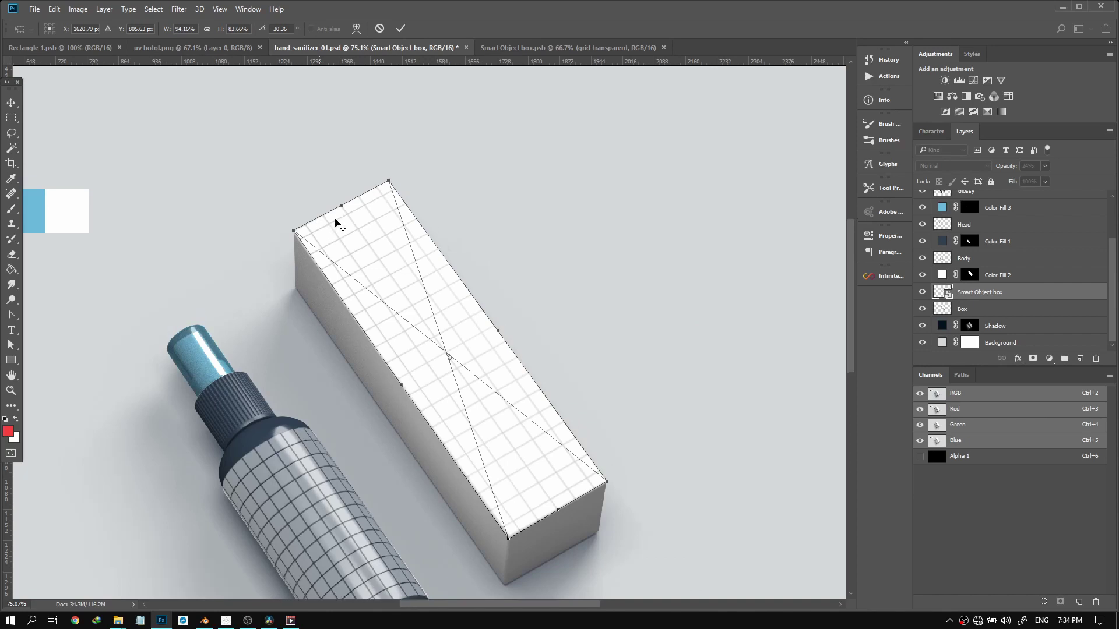
pyautogui.keyDown('alt'); pyautogui.click(332, 231); pyautogui.keyUp('alt')
pyautogui.scroll(5, 317, 288)
pyautogui.scroll(5, 330, 299)
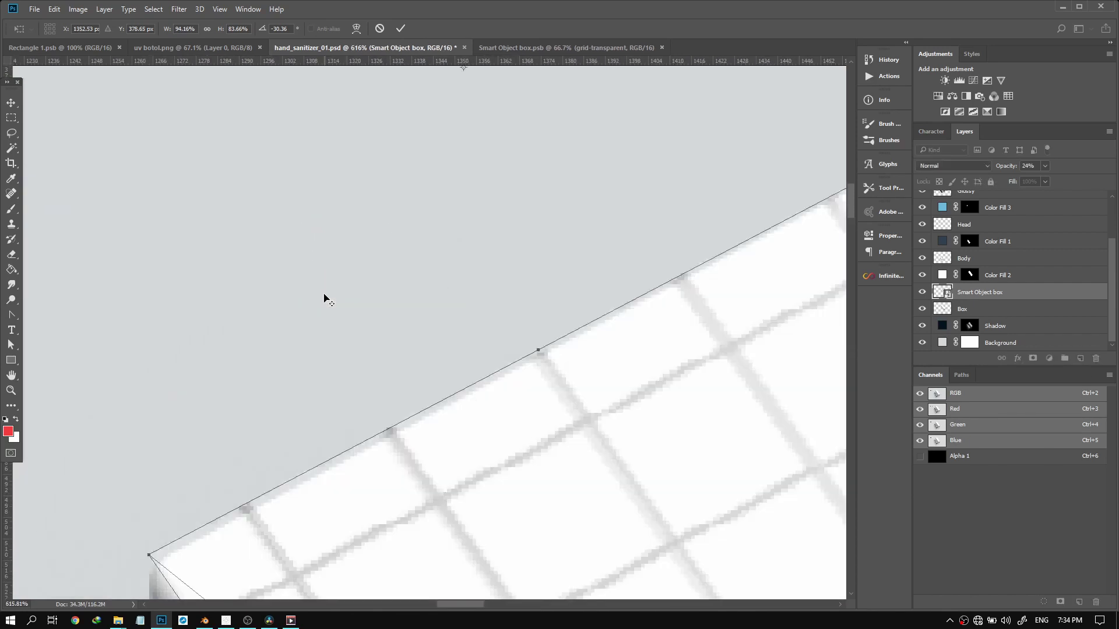
pyautogui.scroll(-2, 358, 455)
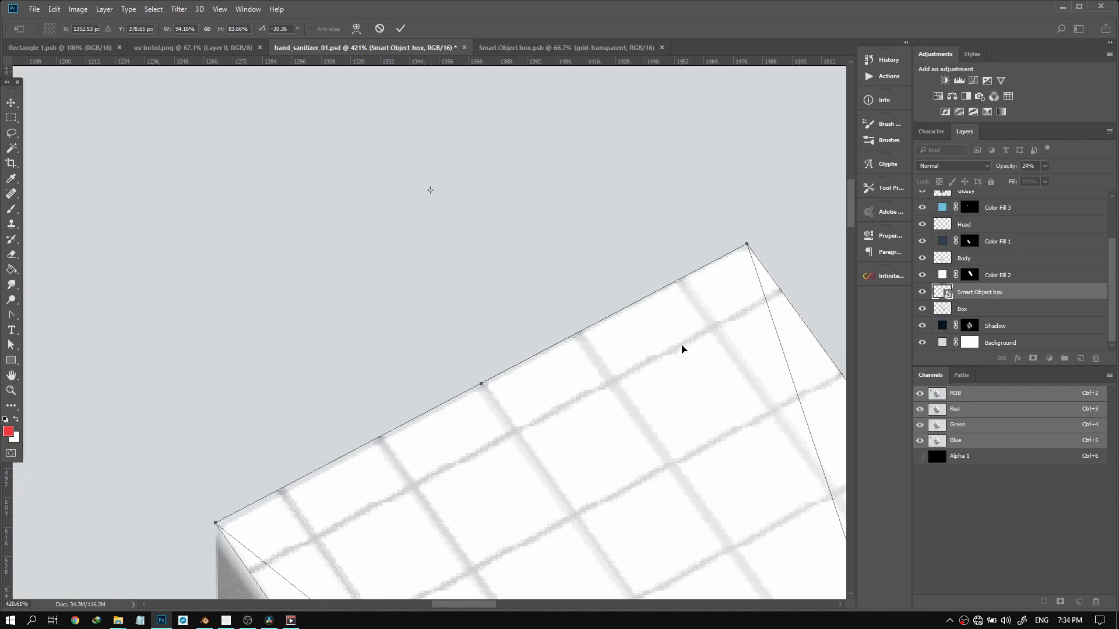
pyautogui.press('Return')
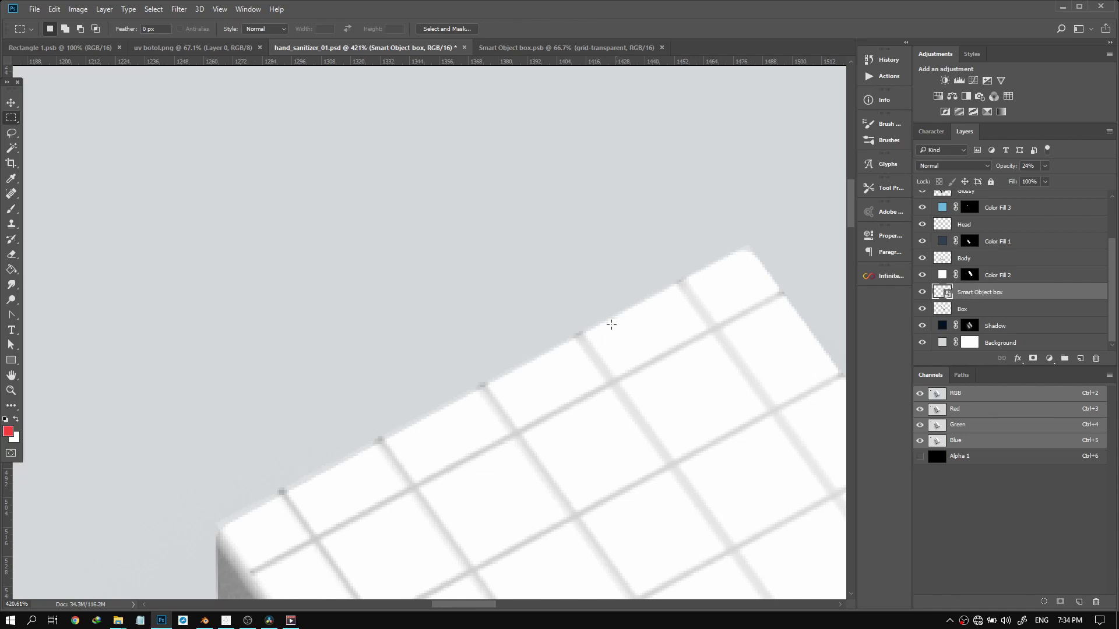
# Copy the layer mask from Color Fill 2 onto the Smart Object box layer to clip the grid to the top face
pyautogui.scroll(-3, 607, 324)
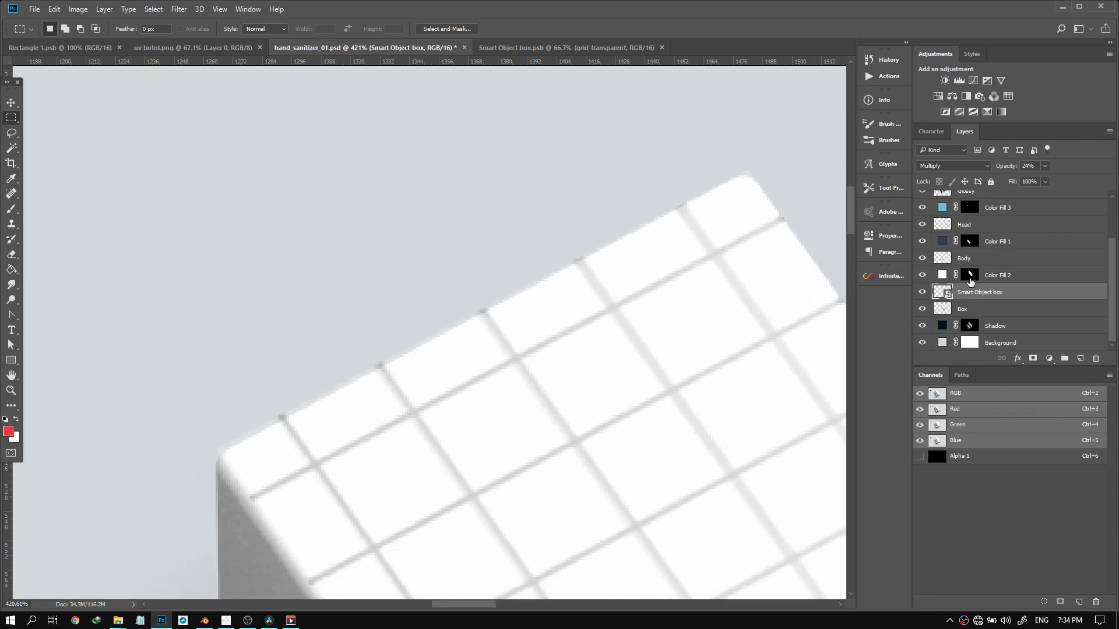
pyautogui.click(969, 278)
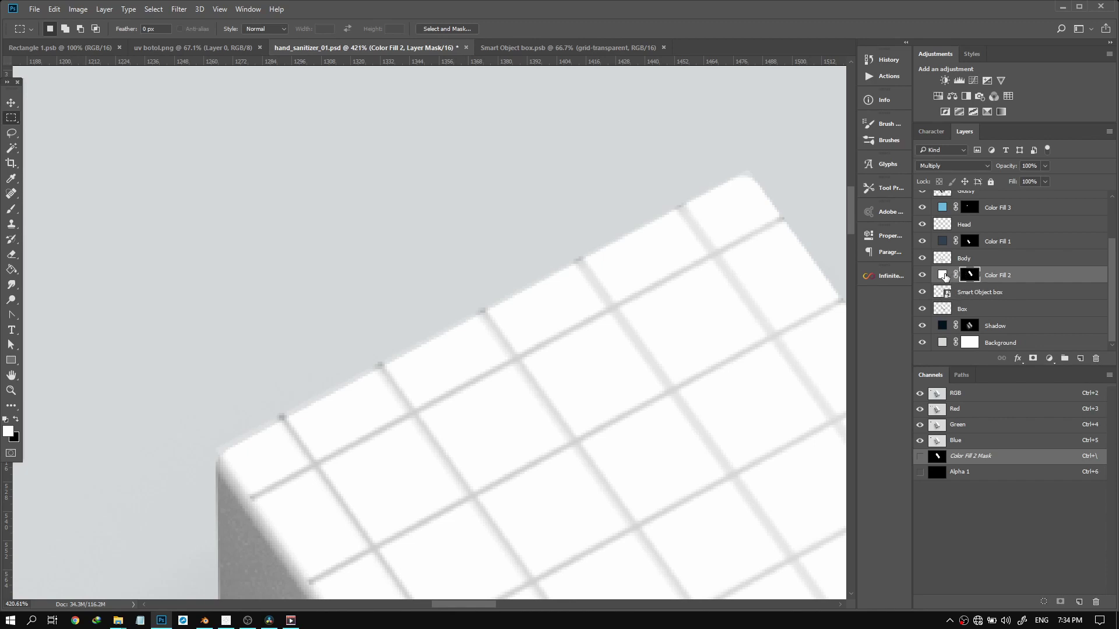
pyautogui.moveTo(945, 278); pyautogui.dragTo(976, 282)
pyautogui.moveTo(971, 278); pyautogui.dragTo(996, 292)
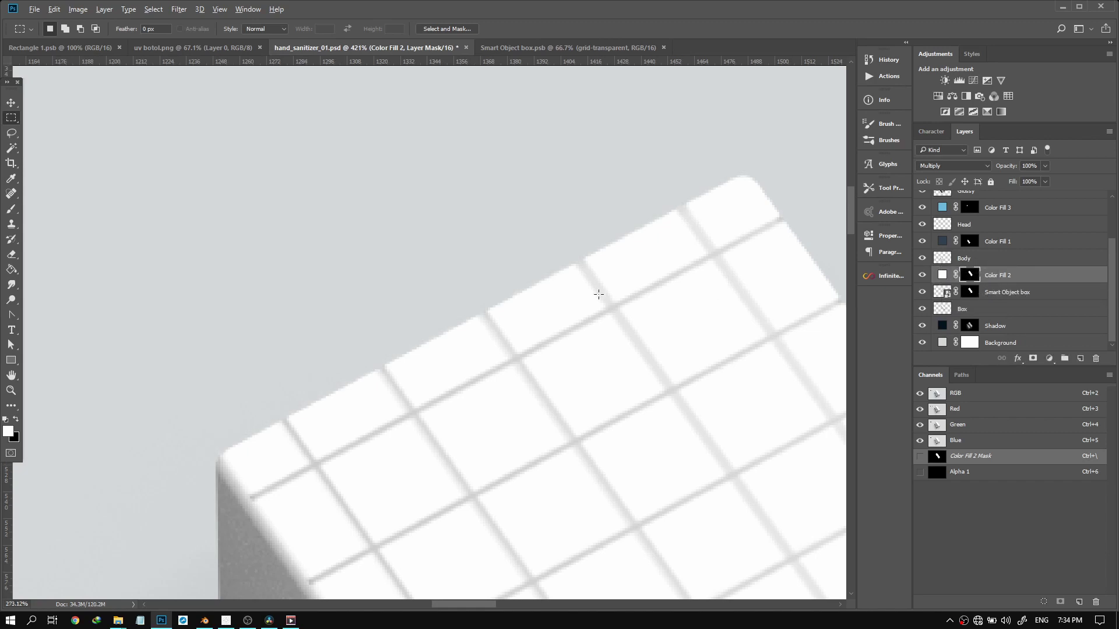
pyautogui.scroll(-5, 545, 311)
pyautogui.scroll(-6, 457, 363)
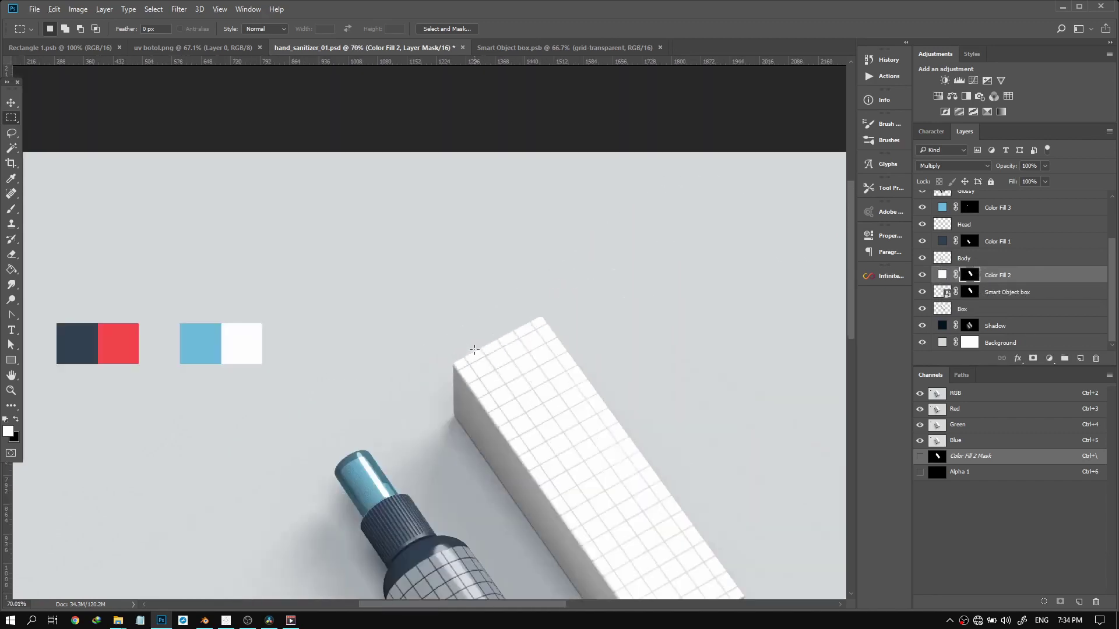
pyautogui.scroll(-2, 475, 345)
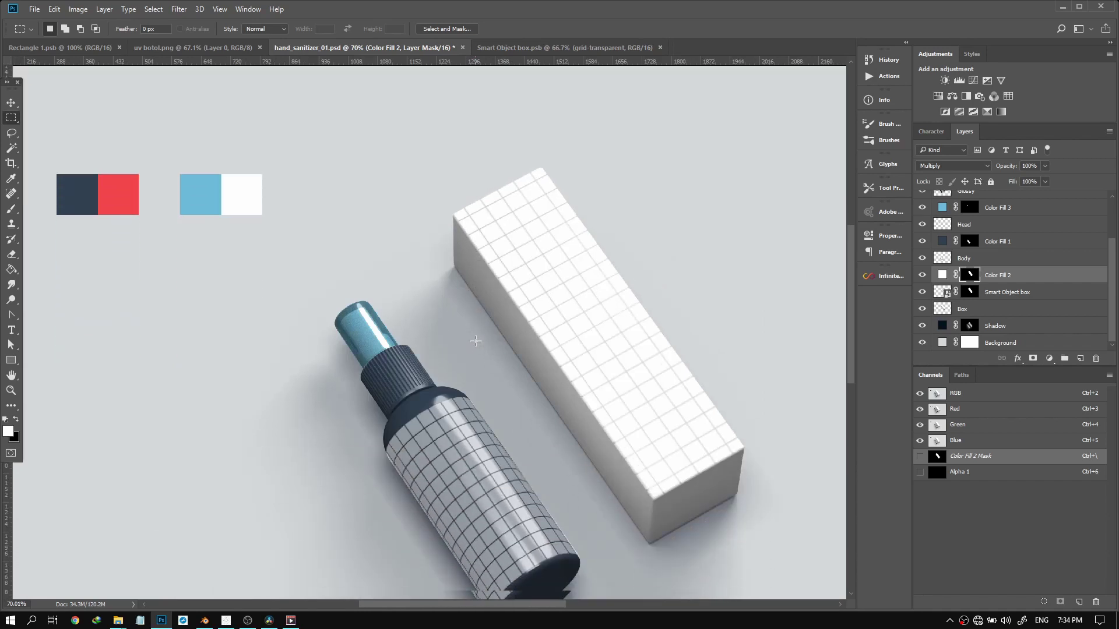
pyautogui.scroll(-1, 476, 341)
pyautogui.scroll(-1, 477, 336)
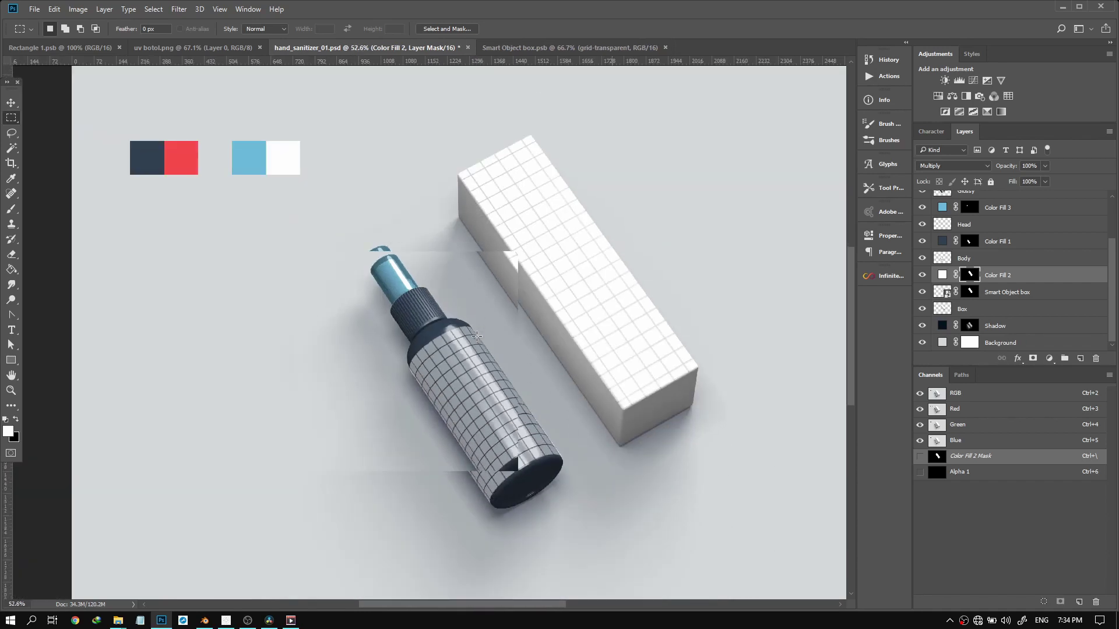
# Duplicate the Smart Object box layer as a linked copy, compare it with the original, and delete the copy
pyautogui.click(1013, 293)
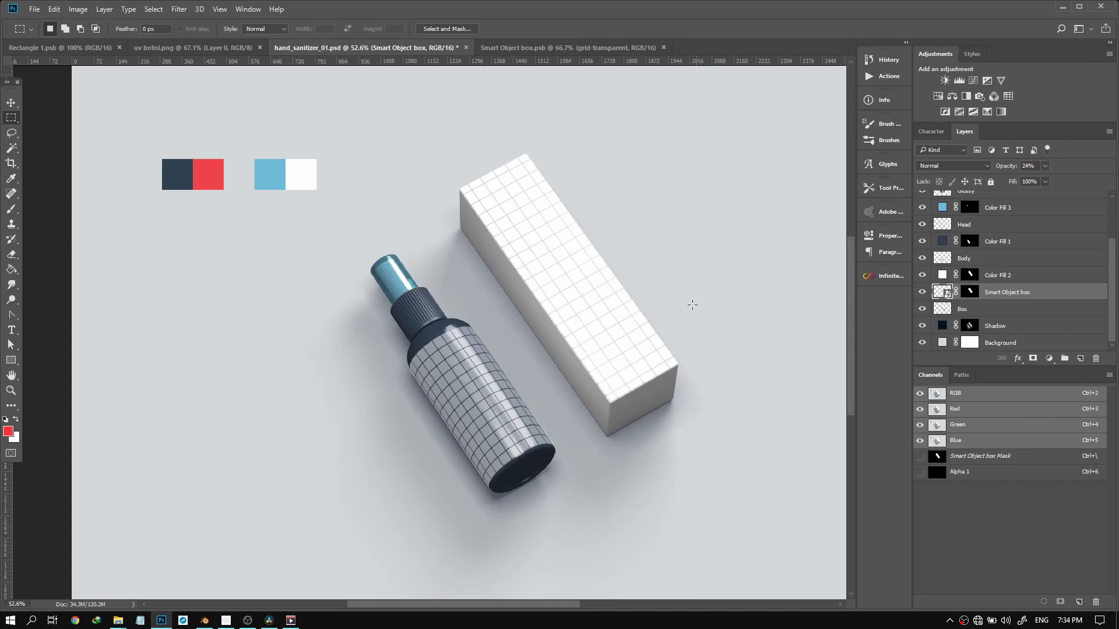
pyautogui.scroll(5, 630, 397)
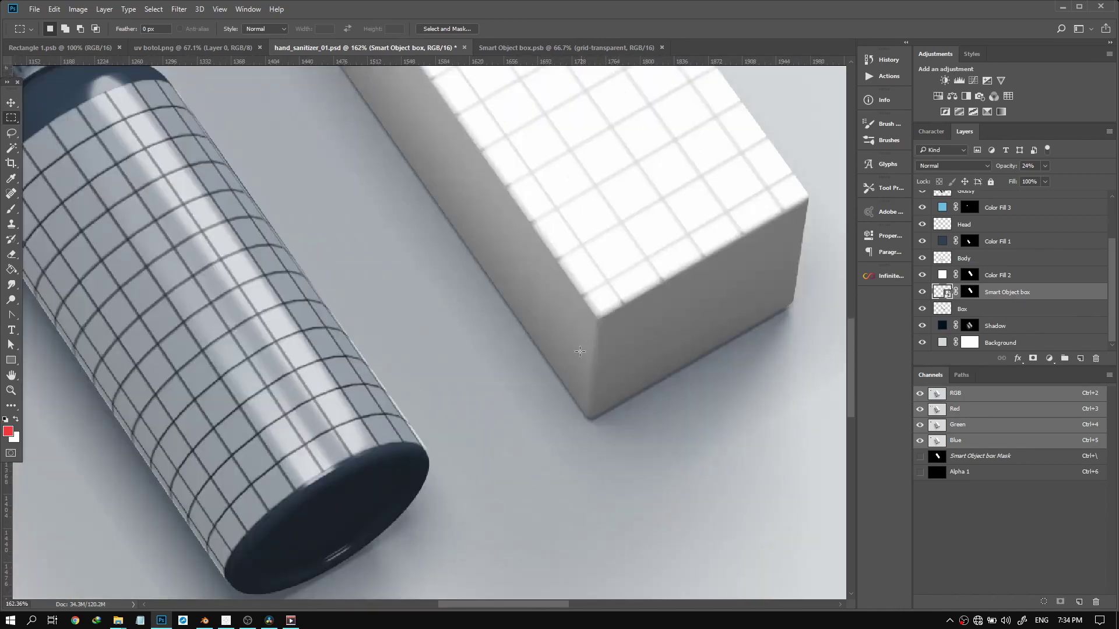
pyautogui.scroll(2, 515, 266)
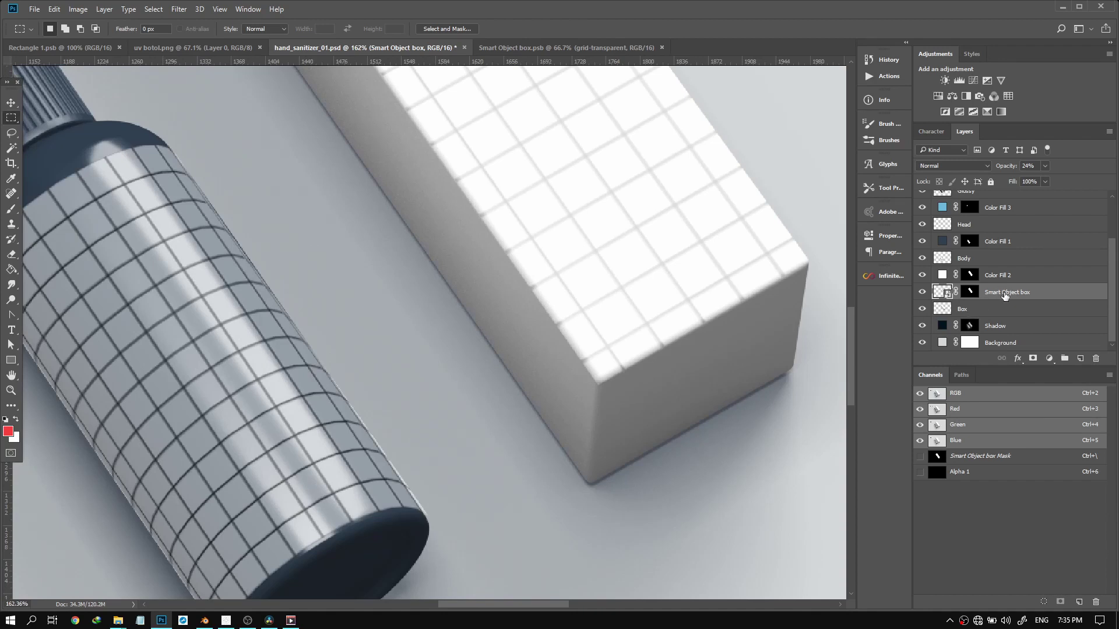
pyautogui.rightClick(1000, 296)
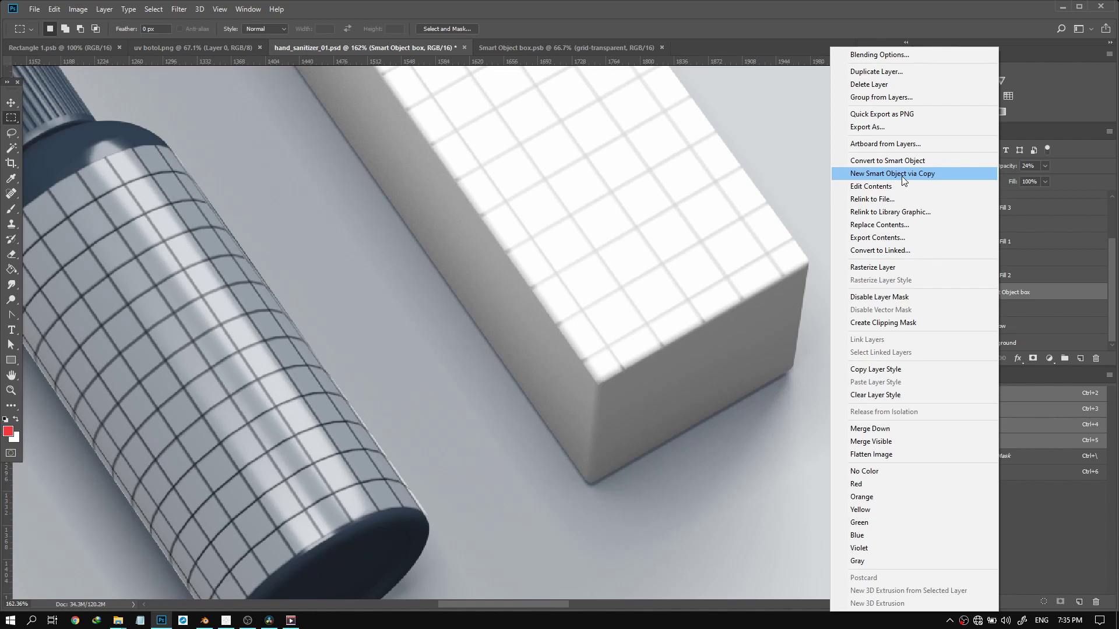
pyautogui.click(1046, 300)
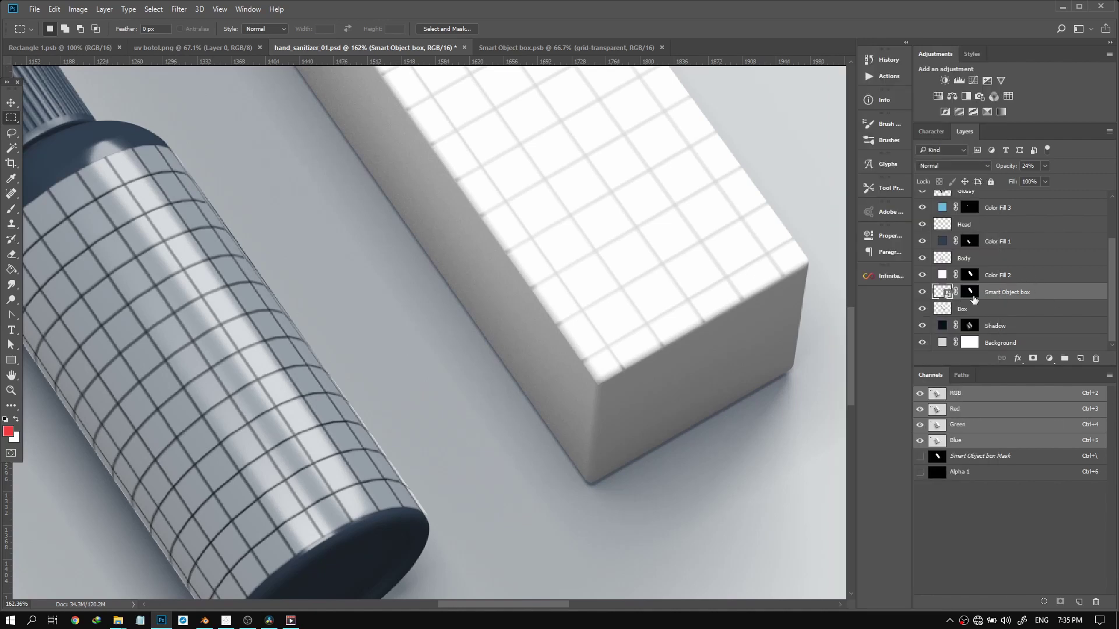
pyautogui.hotkey('ctrl', 'j')
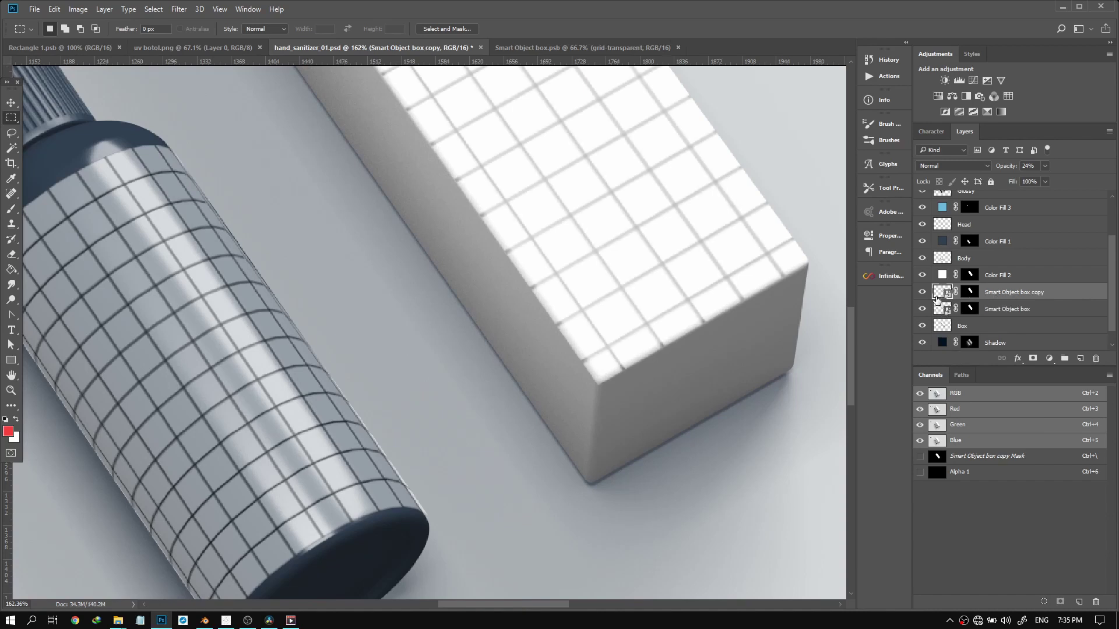
pyautogui.click(944, 314)
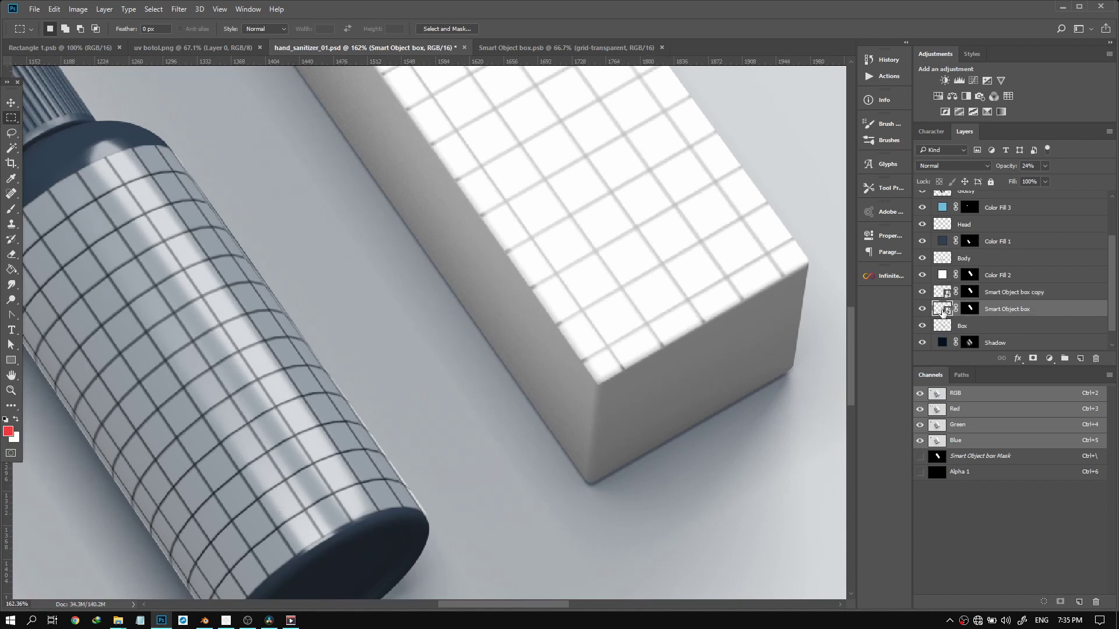
pyautogui.click(1017, 293)
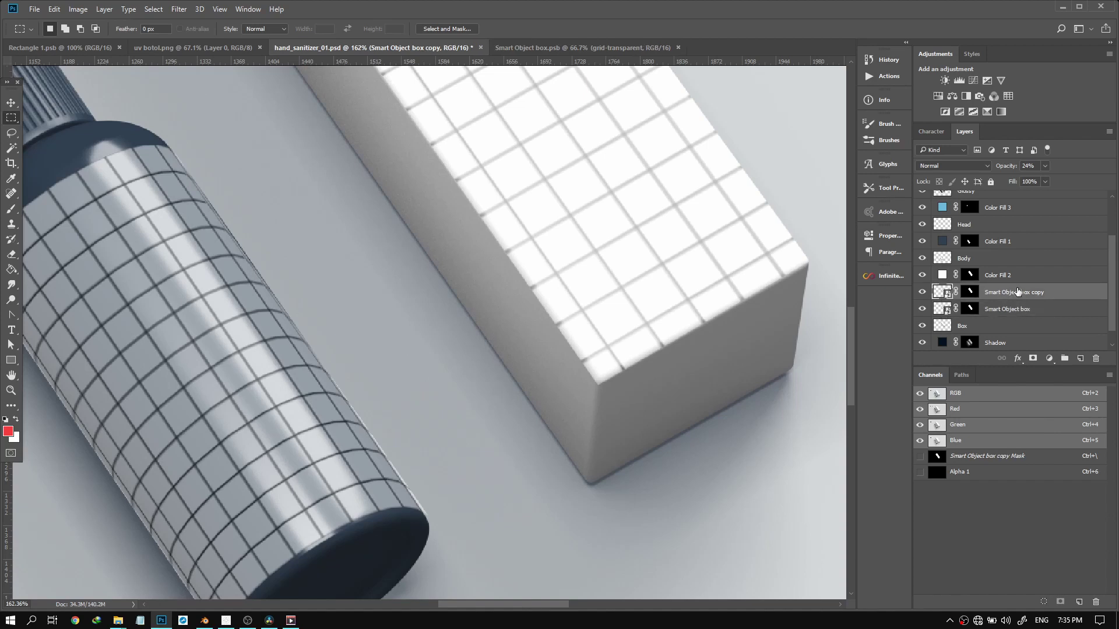
pyautogui.click(980, 312)
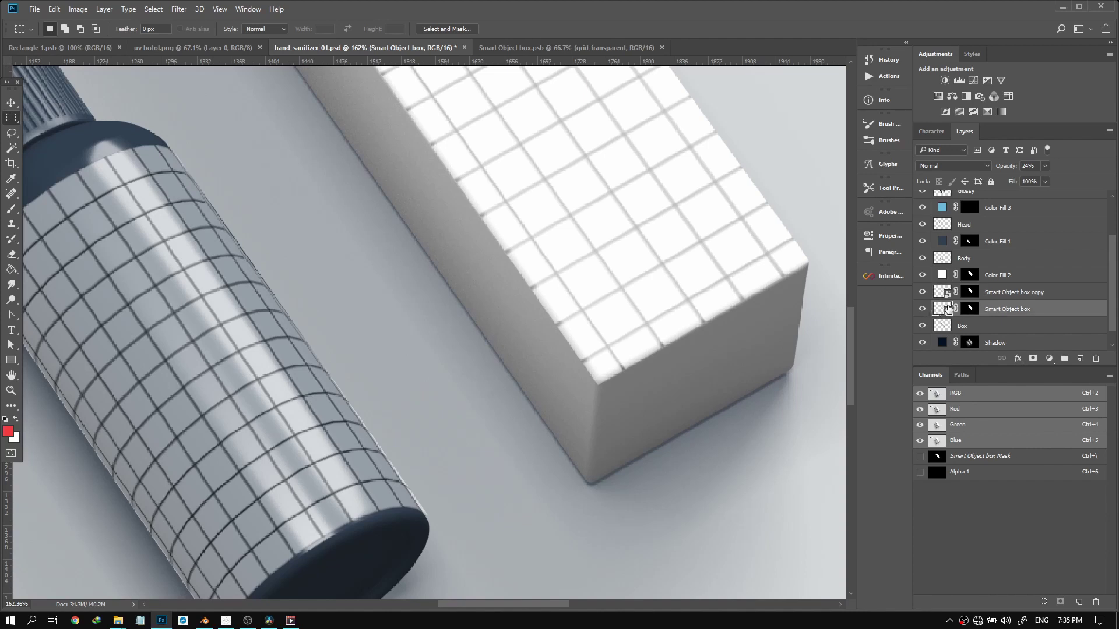
pyautogui.click(944, 291)
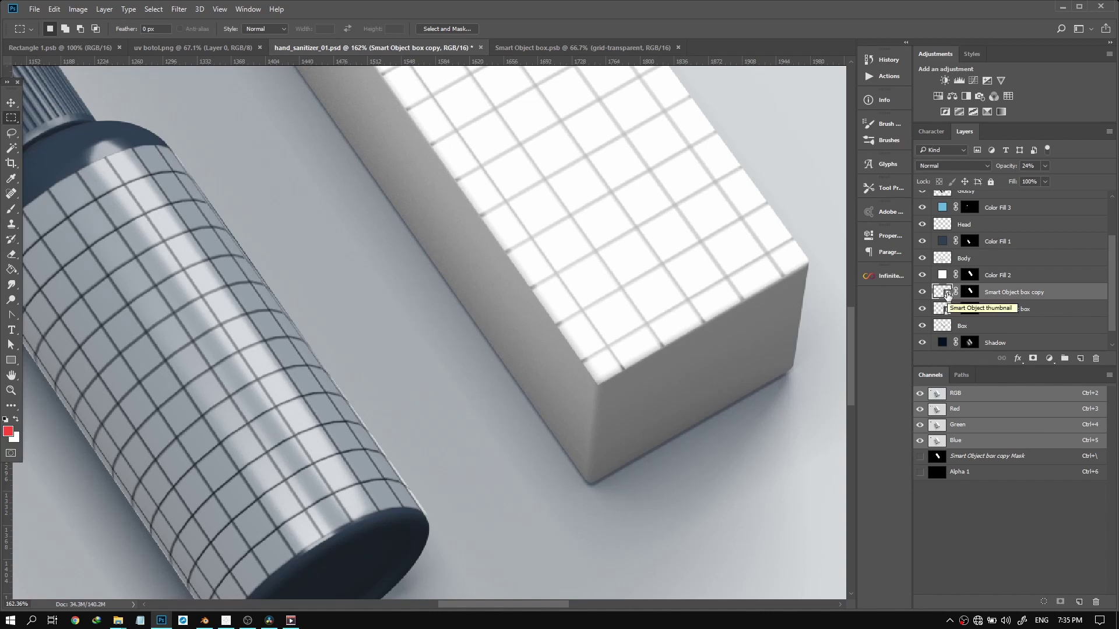
pyautogui.press('Delete')
# Create an independent smart object copy of the Smart Object box layer at 100% opacity, with its layer mask unlinked
pyautogui.rightClick(998, 290)
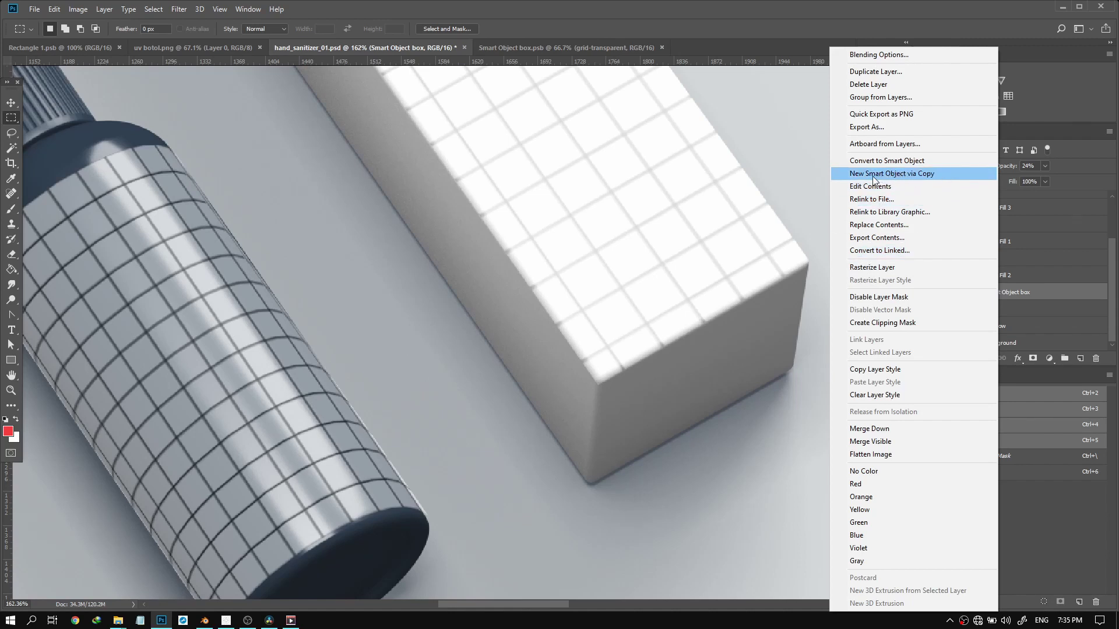
pyautogui.click(910, 174)
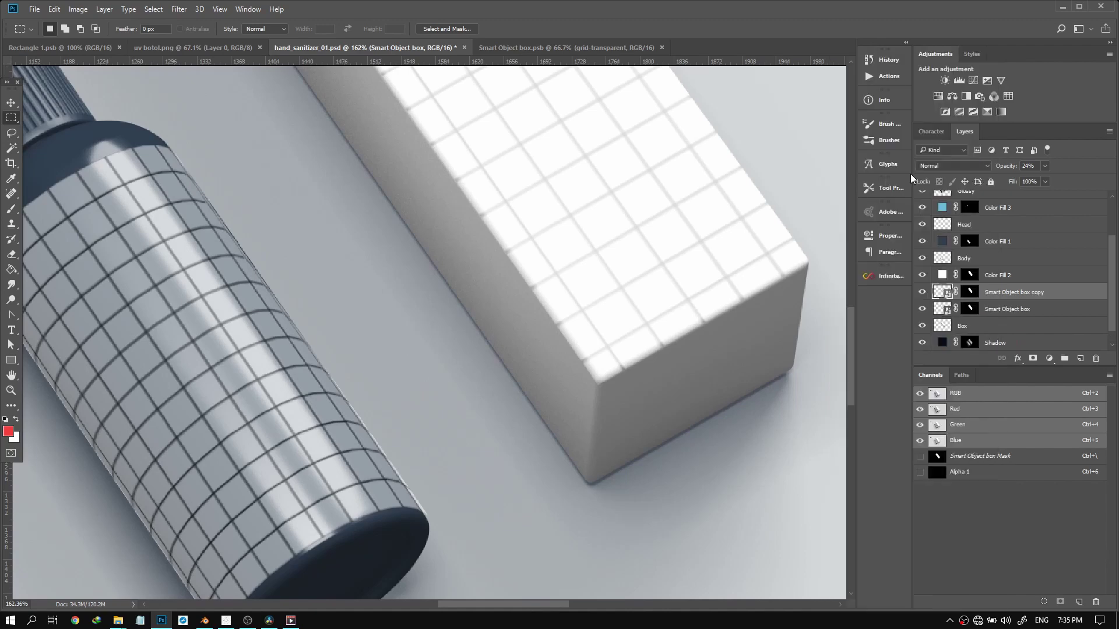
pyautogui.scroll(-2, 818, 300)
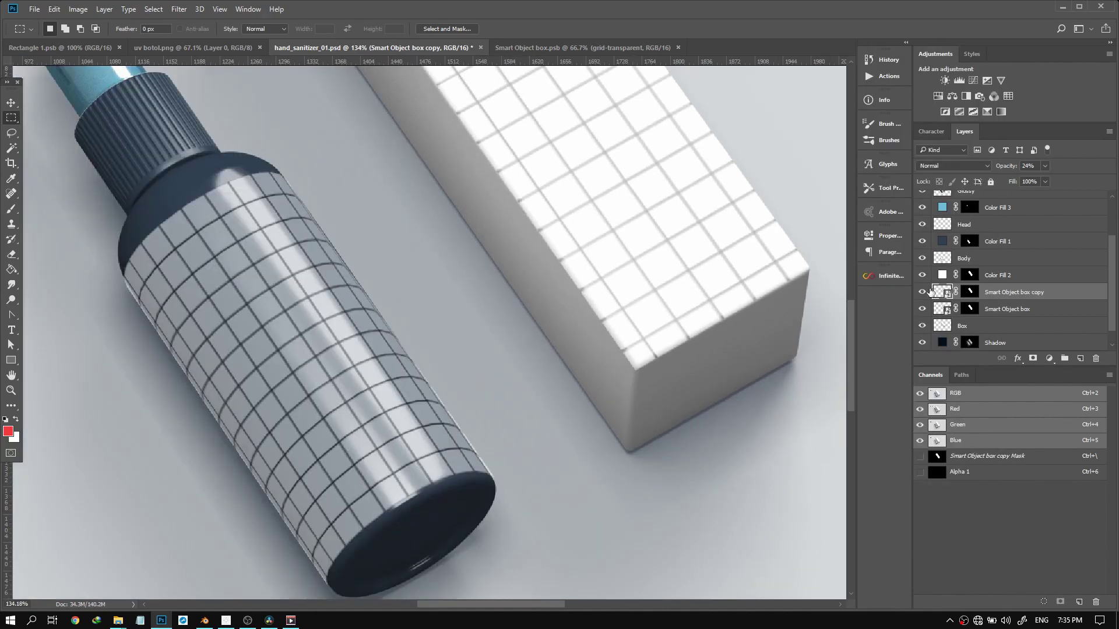
pyautogui.scroll(-5, 722, 239)
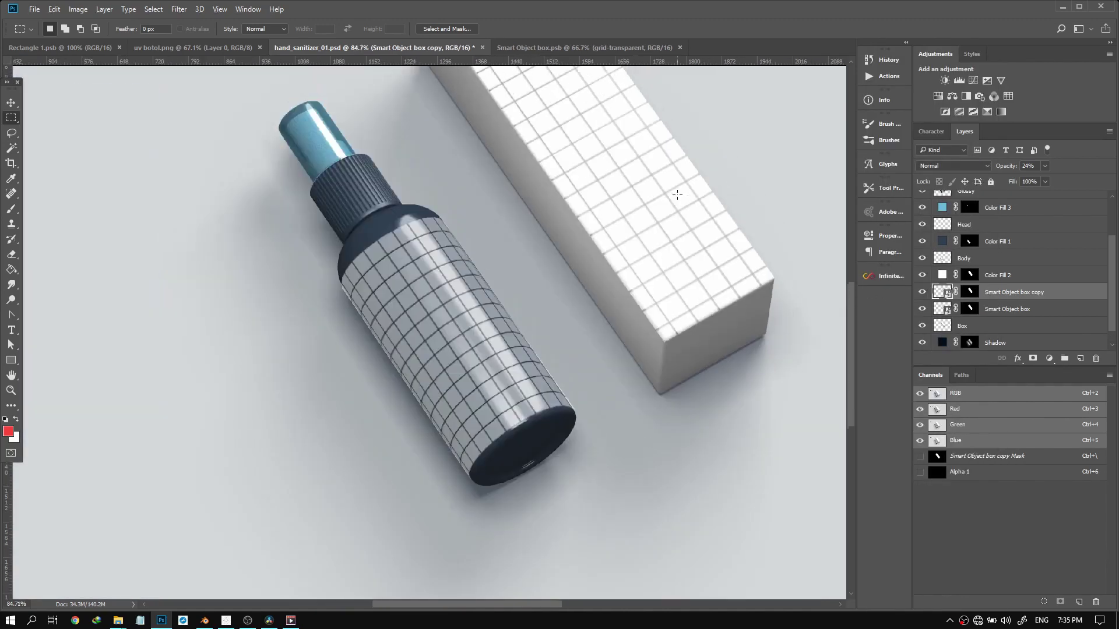
pyautogui.hotkey('ctrl', 't')
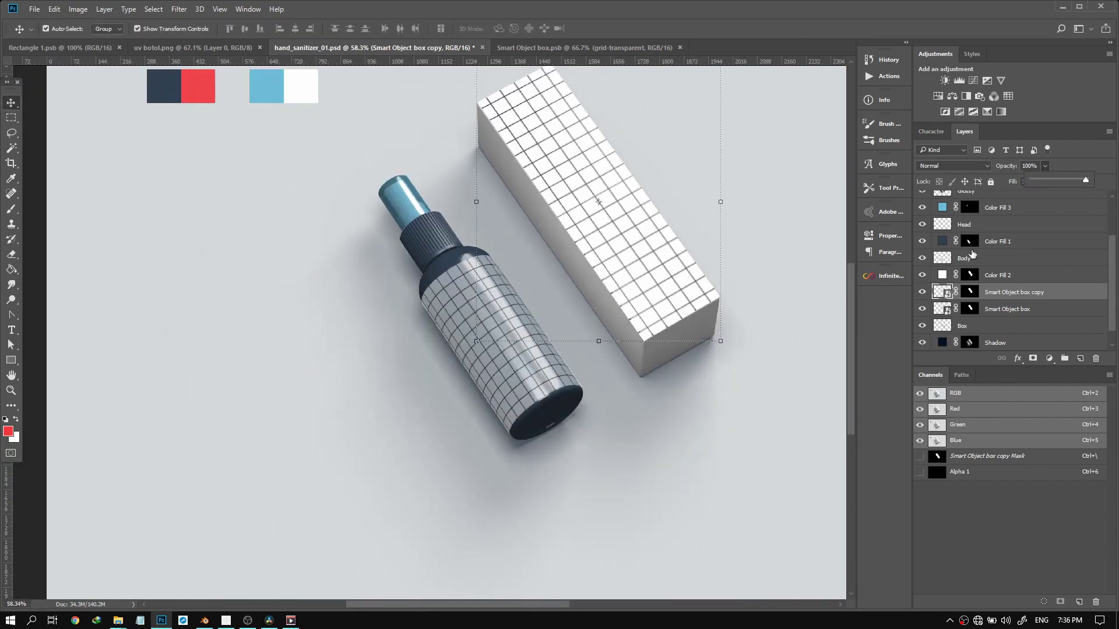
pyautogui.click(956, 293)
pyautogui.click(956, 292)
pyautogui.hotkey('ctrl', 't')
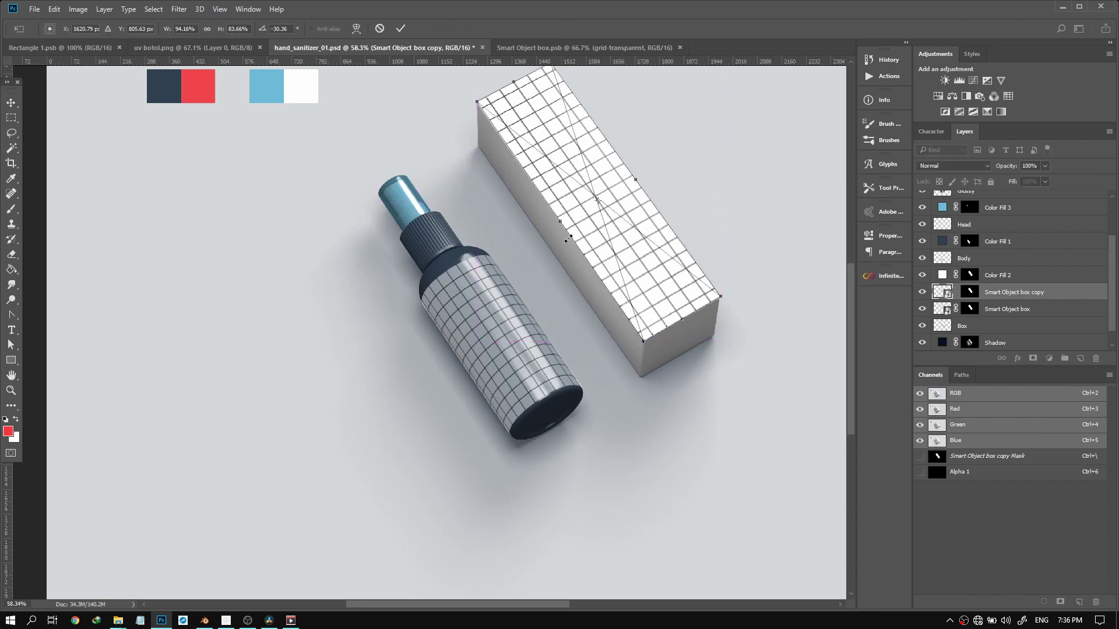
pyautogui.moveTo(593, 226); pyautogui.dragTo(585, 270)
pyautogui.scroll(5, 469, 140)
pyautogui.scroll(4, 471, 140)
pyautogui.rightClick(542, 178)
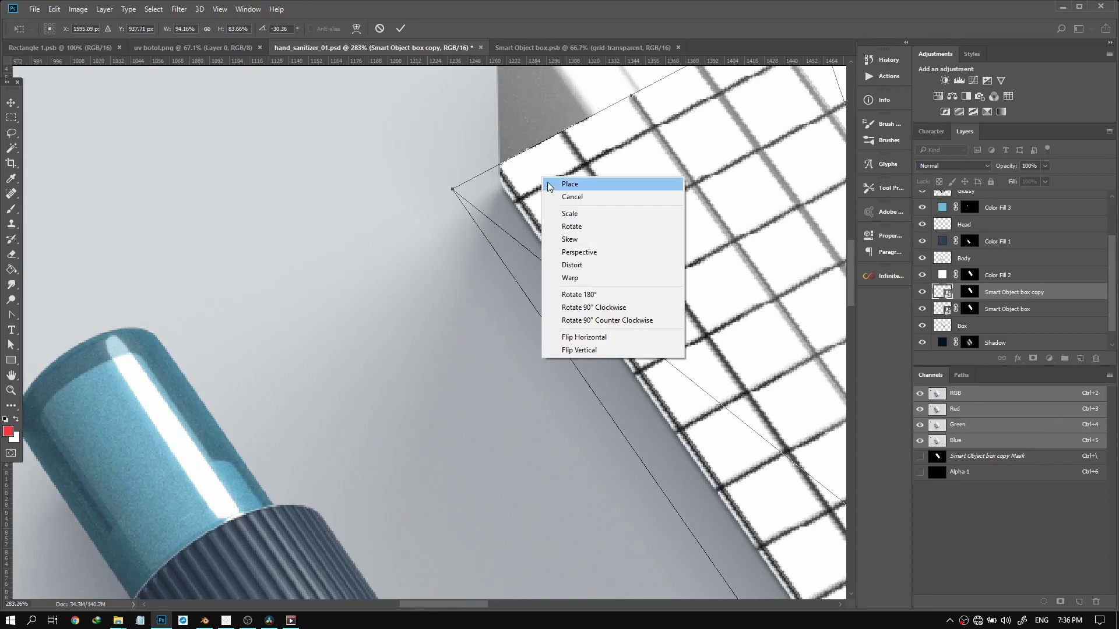
pyautogui.click(573, 267)
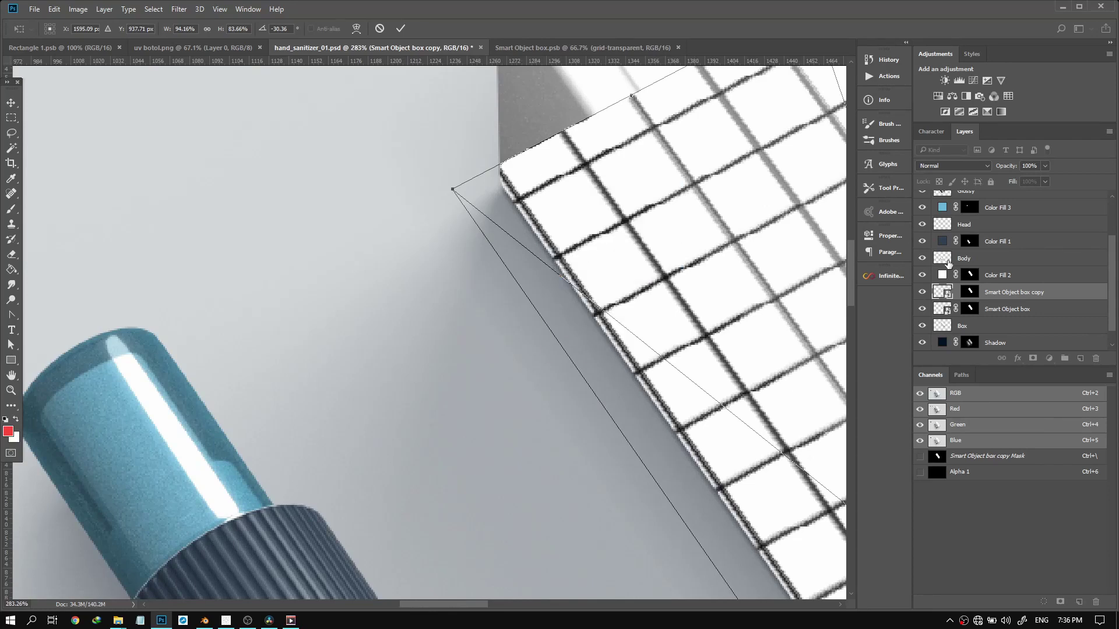
pyautogui.press('Escape')
# Disable the layer mask on the Smart Object box copy layer
pyautogui.click(970, 292)
pyautogui.rightClick(970, 293)
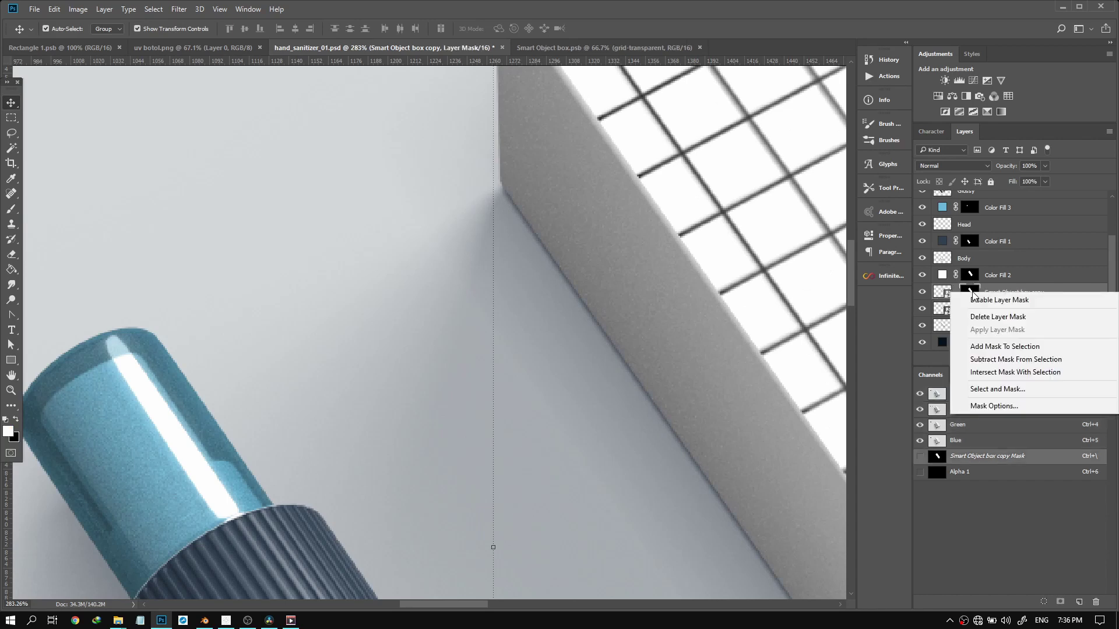
pyautogui.click(990, 300)
# Distort the copied grid's far-left corner down to the base of the box's long side face and set the layer opacity to 38%
pyautogui.click(939, 296)
pyautogui.hotkey('ctrl', 't')
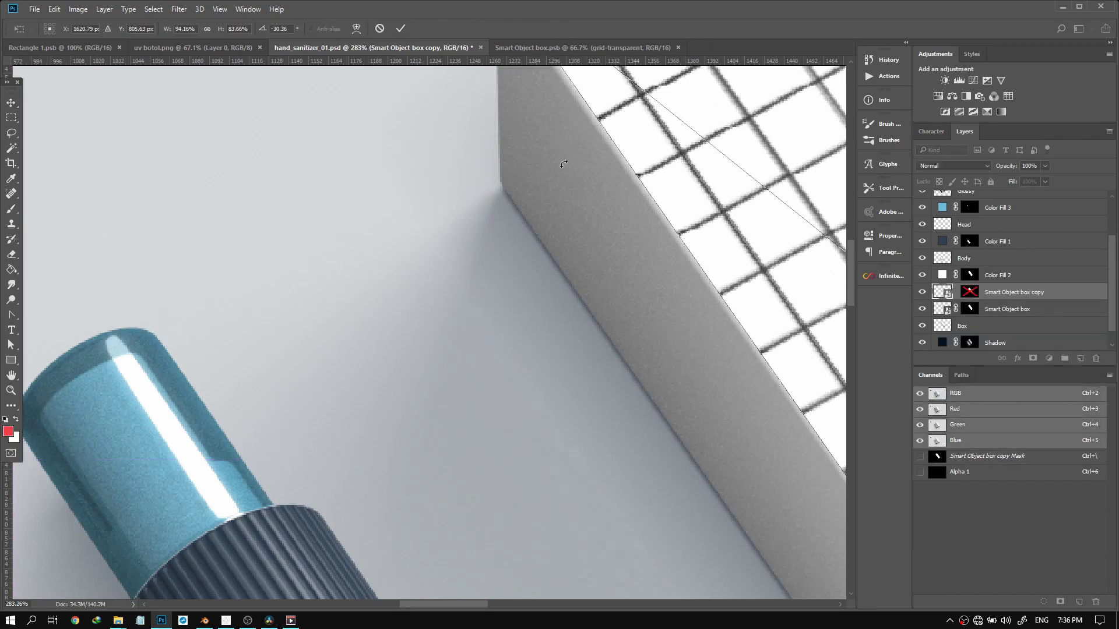
pyautogui.scroll(-5, 638, 192)
pyautogui.scroll(4, 644, 122)
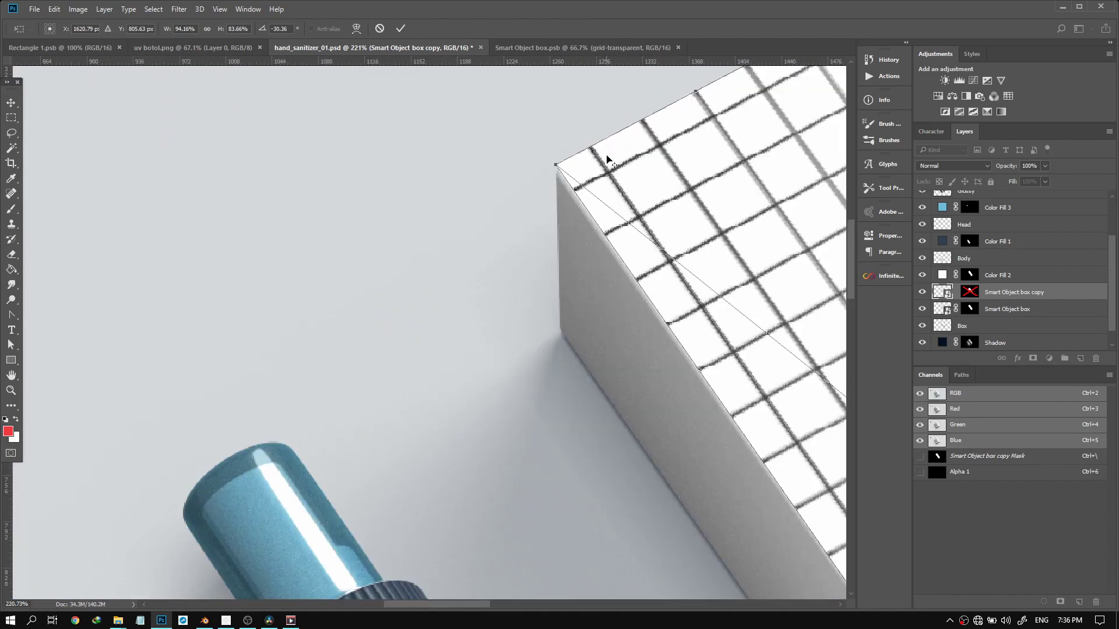
pyautogui.rightClick(616, 177)
pyautogui.click(639, 263)
pyautogui.moveTo(555, 165); pyautogui.dragTo(554, 328)
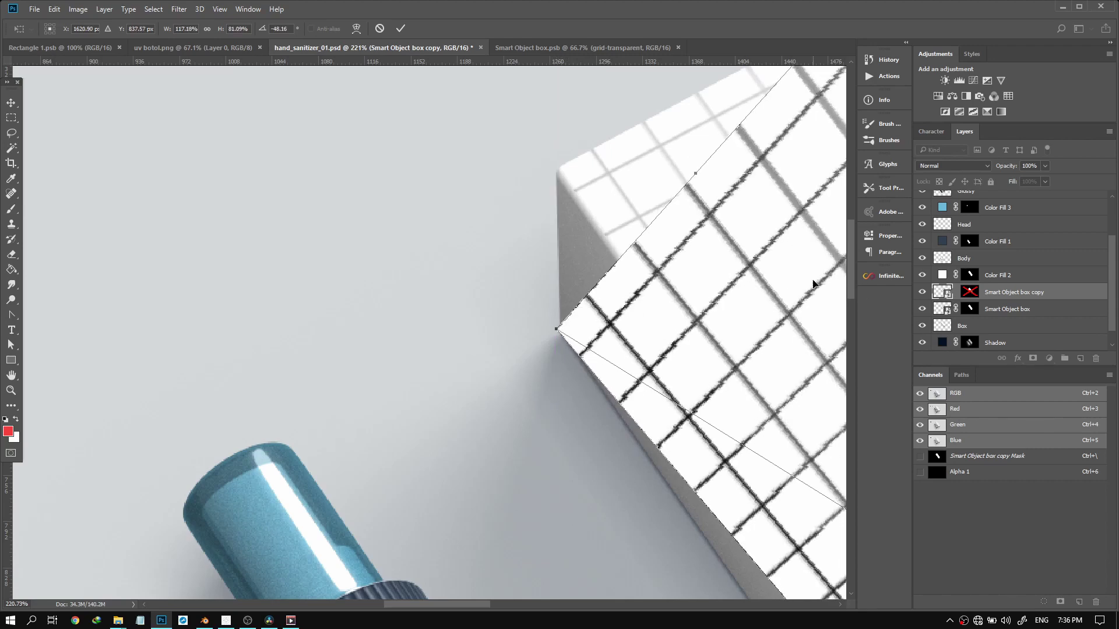
pyautogui.press('Return')
pyautogui.click(1045, 168)
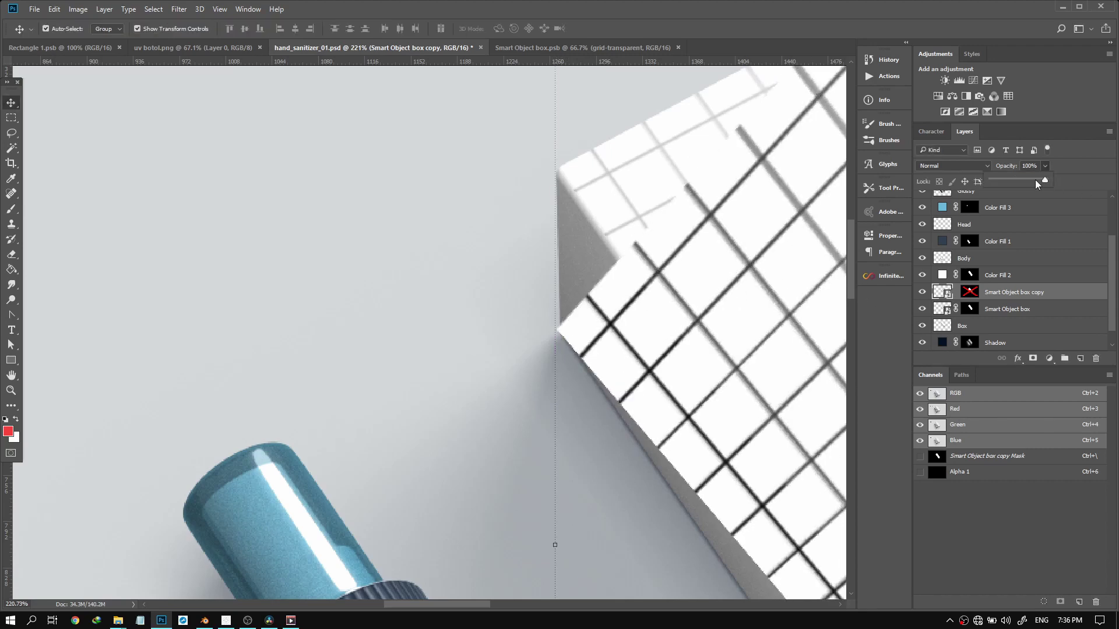
pyautogui.moveTo(1016, 180); pyautogui.dragTo(1012, 179)
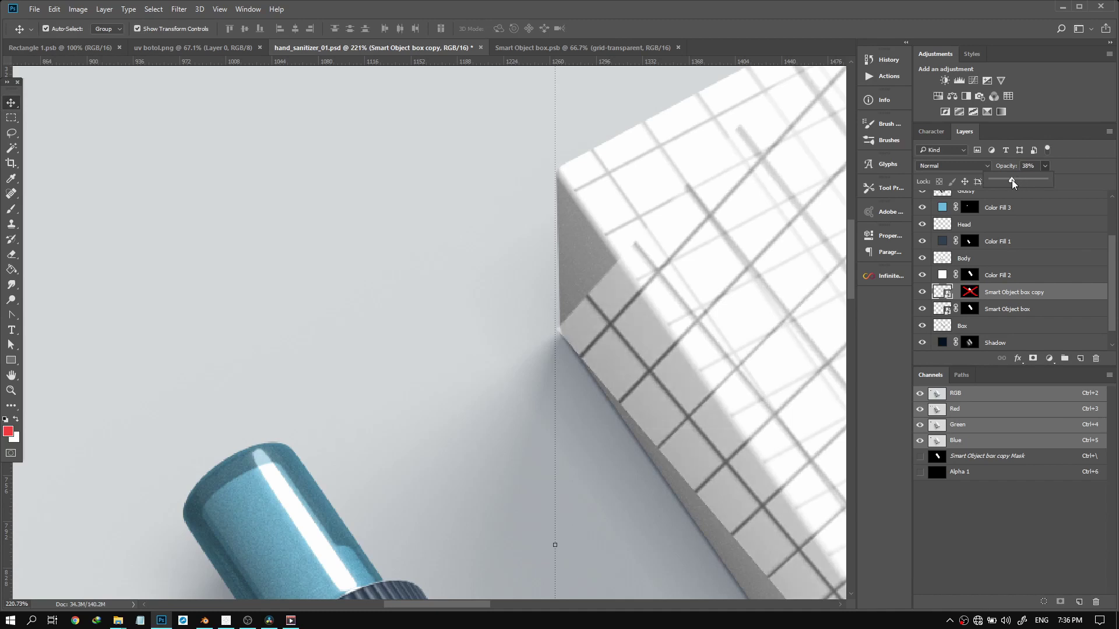
pyautogui.click(697, 232)
pyautogui.scroll(-5, 547, 263)
pyautogui.hotkey('ctrl', 't')
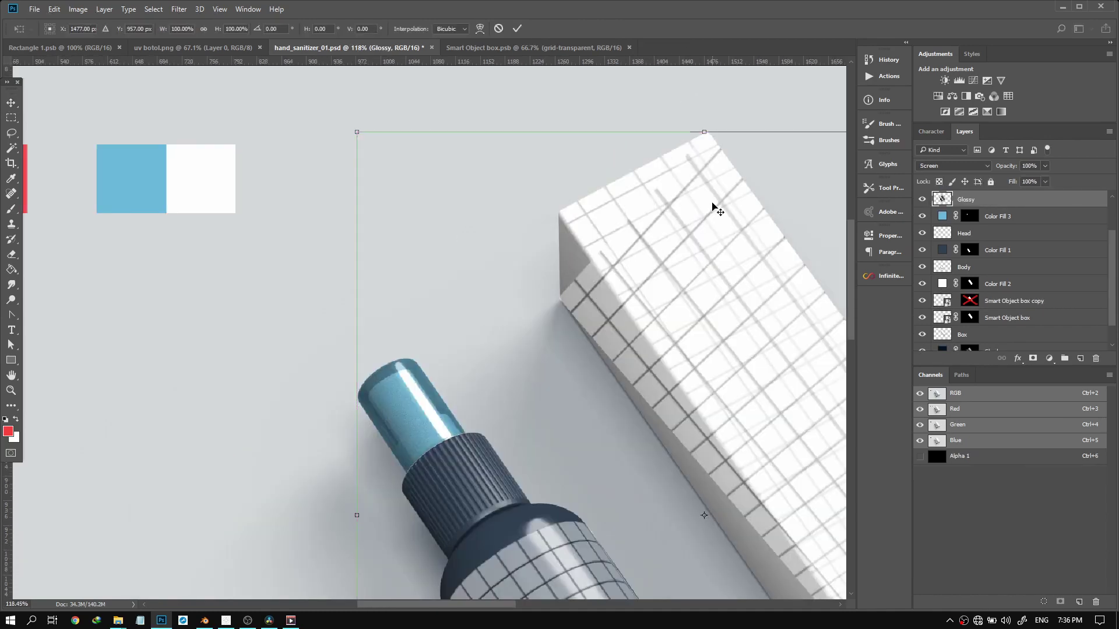
pyautogui.rightClick(708, 214)
pyautogui.click(751, 289)
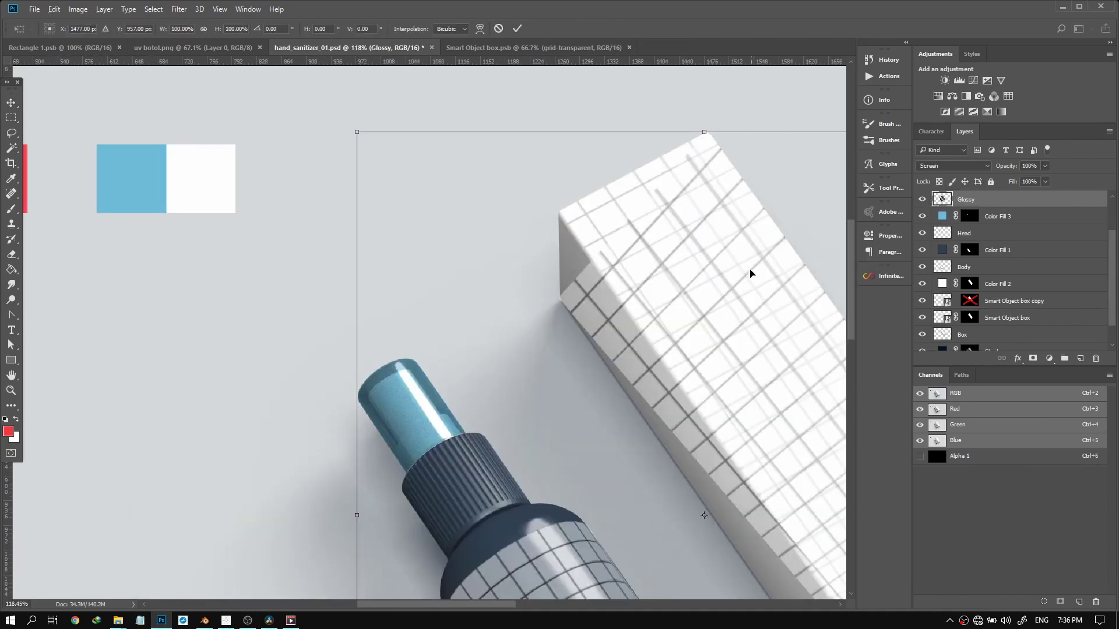
pyautogui.press('Return')
# Distort the Smart Object box copy so the grid's far-right corner meets the far upper corner of the long side face
pyautogui.click(1004, 301)
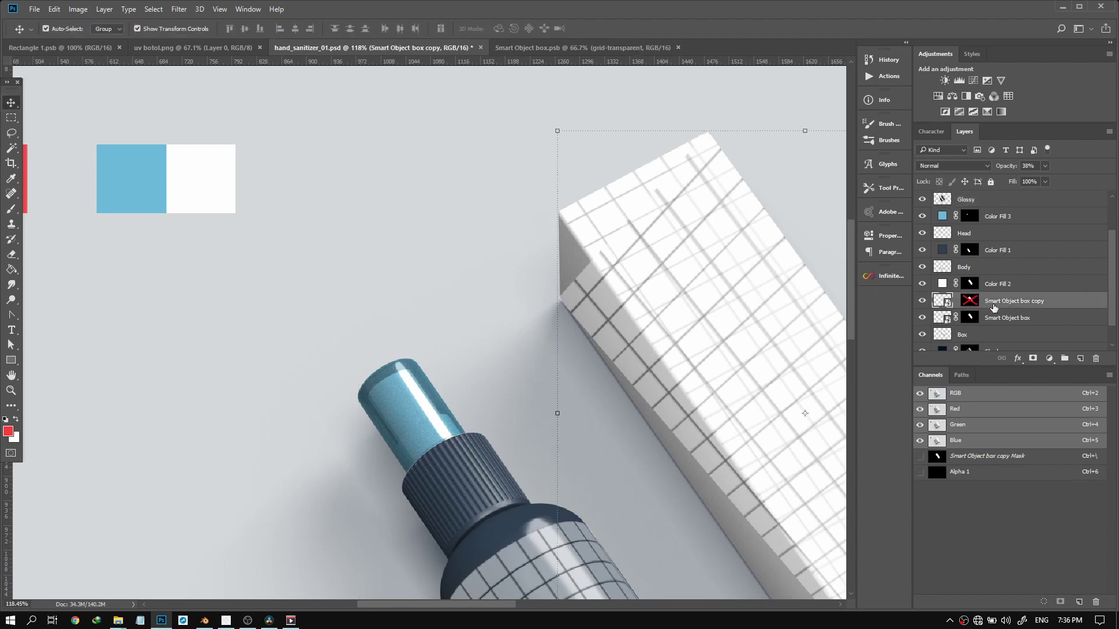
pyautogui.hotkey('ctrl', 't')
pyautogui.rightClick(697, 226)
pyautogui.click(722, 317)
pyautogui.moveTo(708, 134); pyautogui.dragTo(560, 221)
pyautogui.scroll(8, 559, 220)
pyautogui.scroll(4, 556, 256)
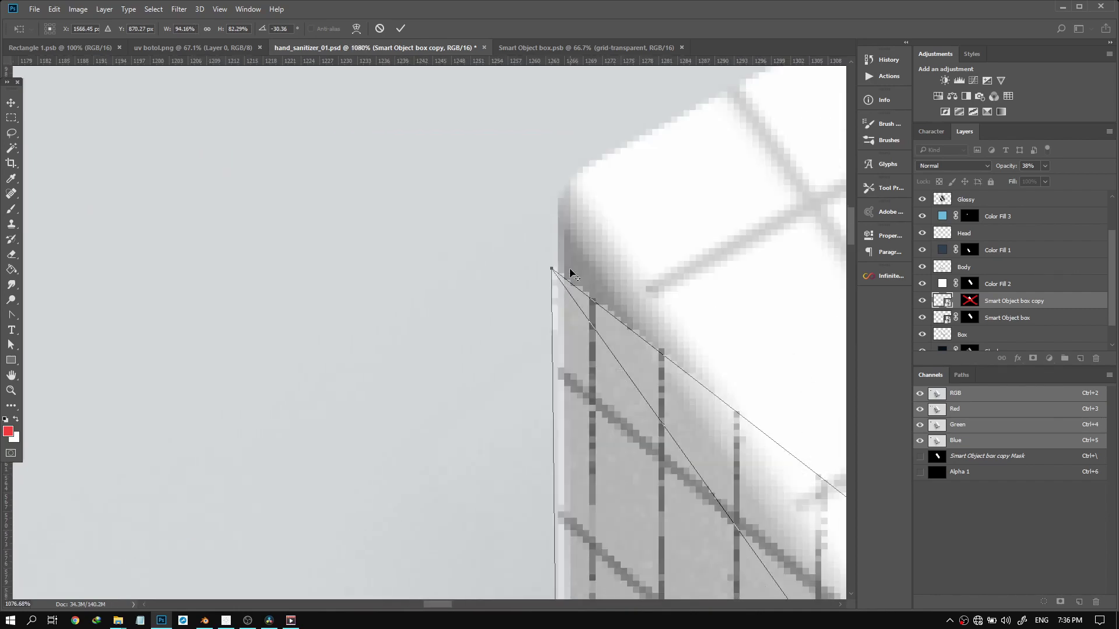
pyautogui.moveTo(552, 271); pyautogui.dragTo(561, 210)
# Move the distorted grid's near-left corner onto the near bottom corner of the box's long side face
pyautogui.scroll(-12, 488, 251)
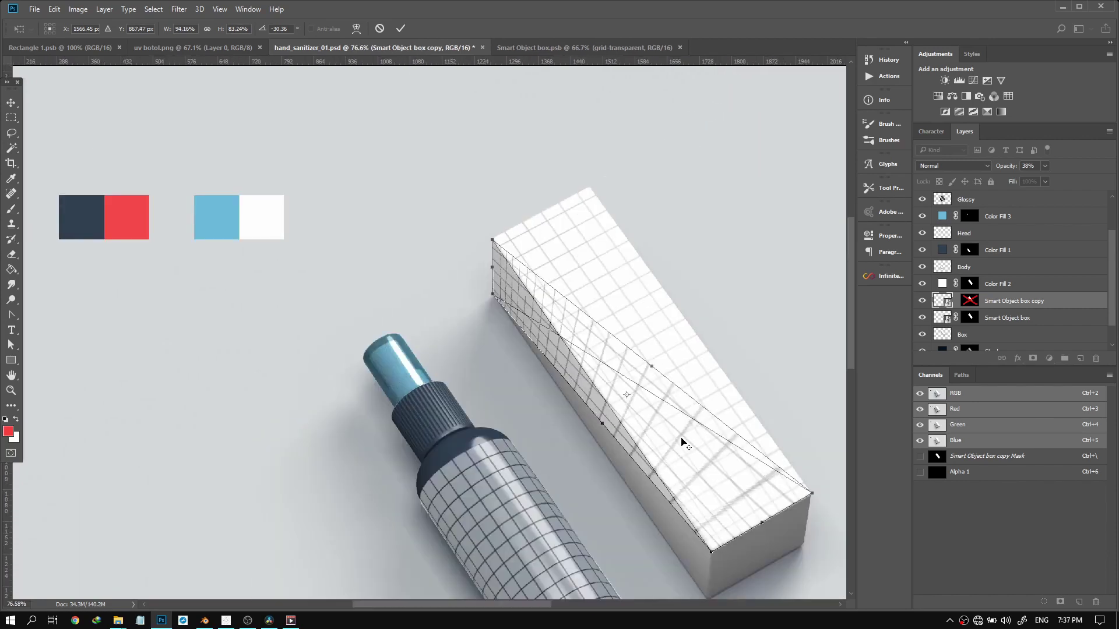
pyautogui.scroll(-2, 728, 493)
pyautogui.scroll(10, 726, 484)
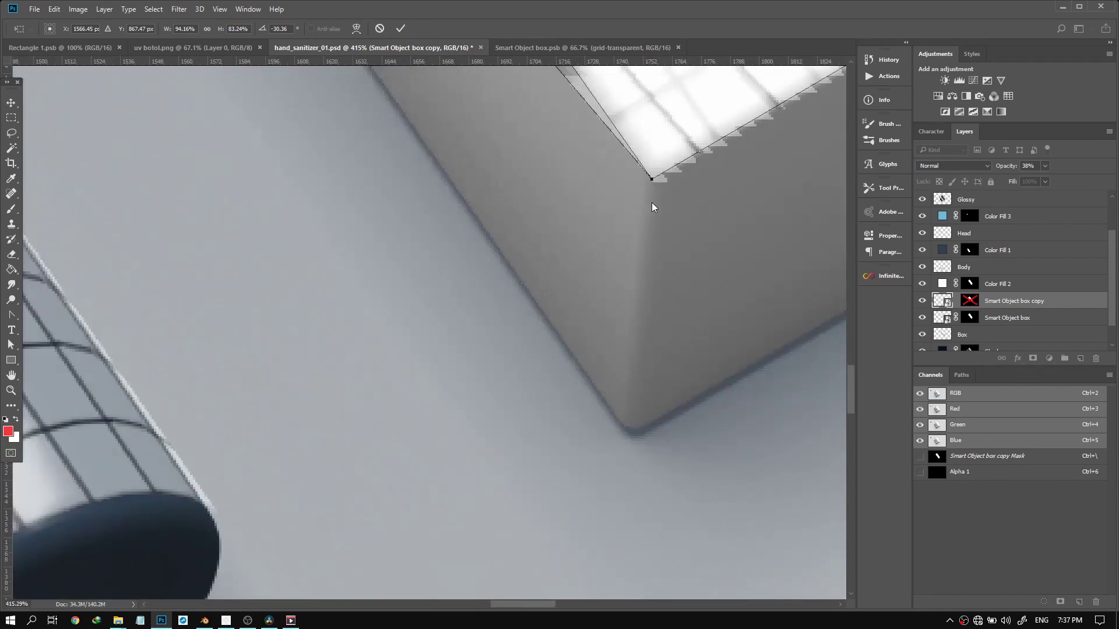
pyautogui.moveTo(653, 183); pyautogui.dragTo(629, 444)
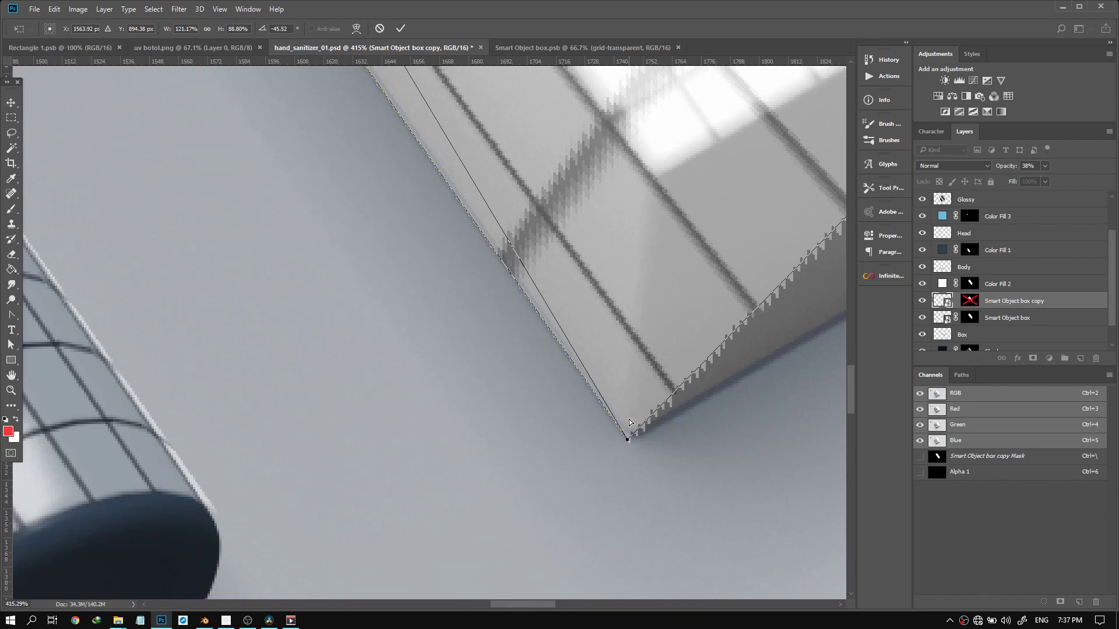
# Fit the grid's remaining near-right corner to the near upper corner of the box's long side face
pyautogui.scroll(-6, 570, 330)
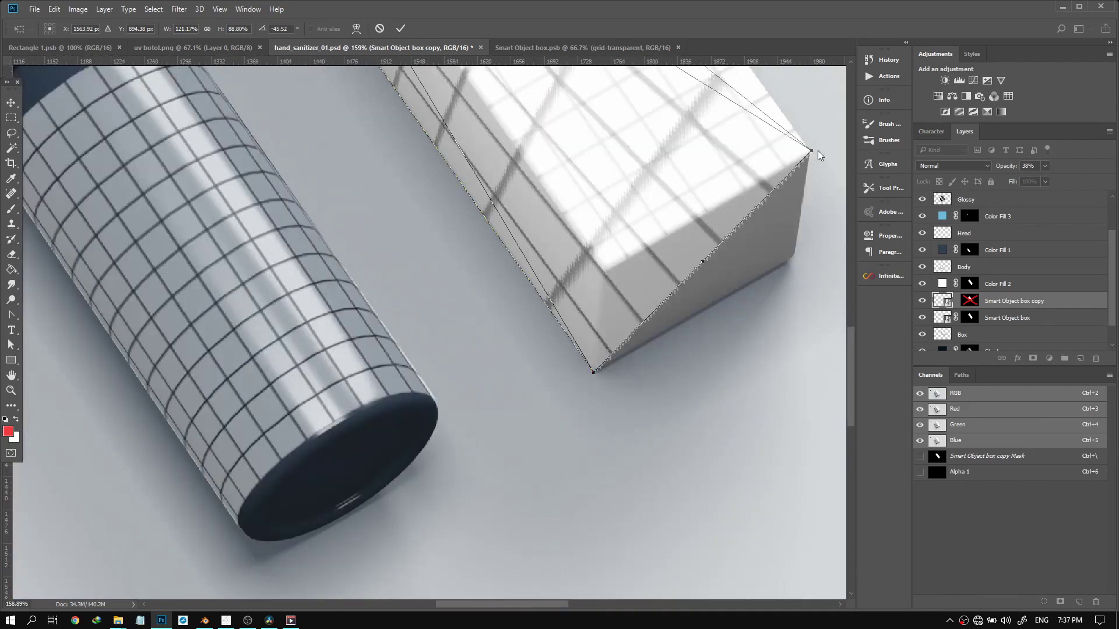
pyautogui.moveTo(812, 151); pyautogui.dragTo(599, 274)
pyautogui.scroll(5, 599, 274)
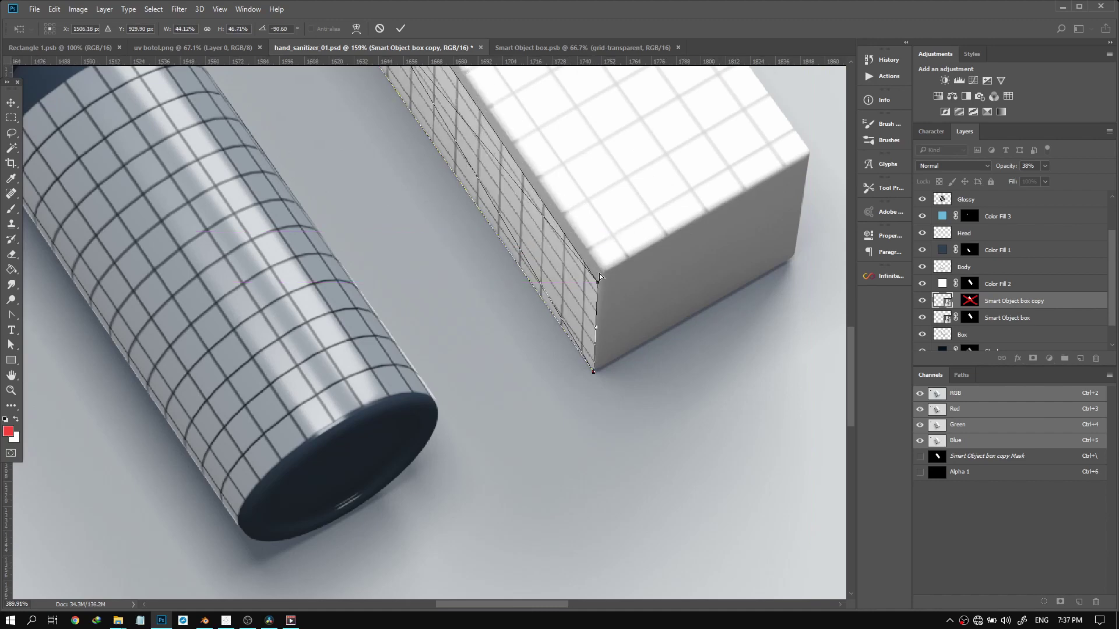
pyautogui.scroll(3, 599, 273)
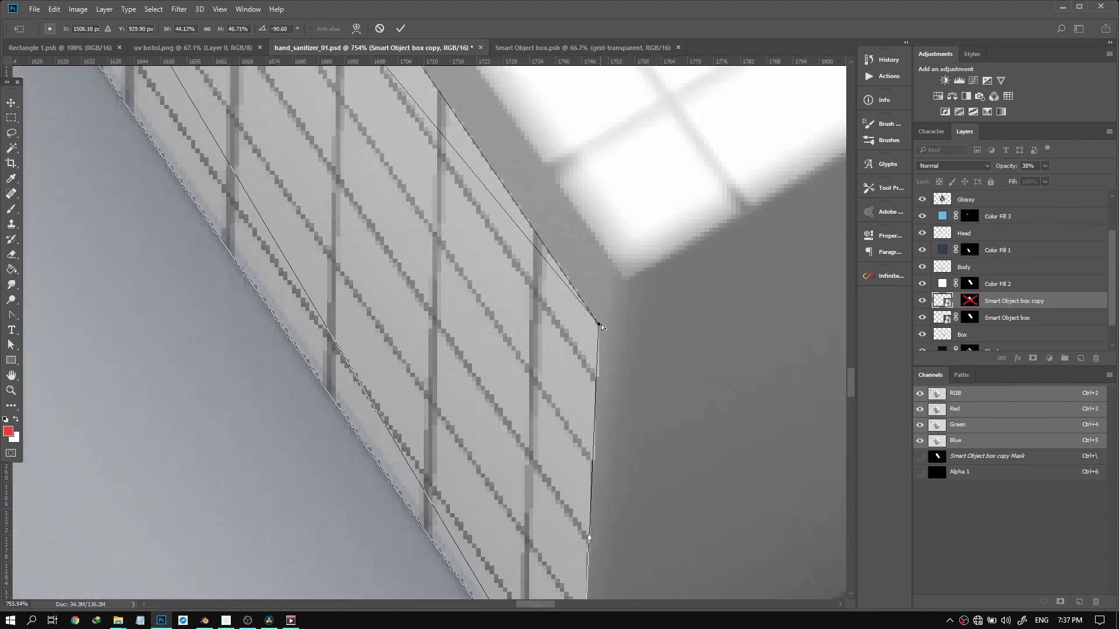
pyautogui.moveTo(599, 325); pyautogui.dragTo(628, 283)
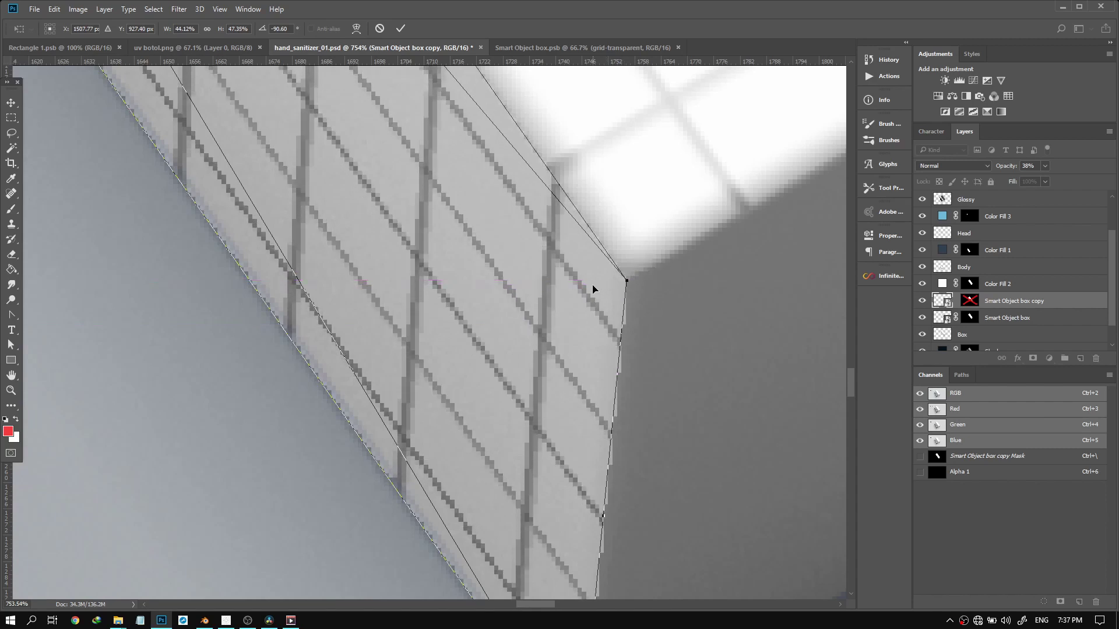
# Apply the distortion to the side-face grid and check its fit along the box's edges
pyautogui.press('Return')
pyautogui.scroll(-10, 592, 288)
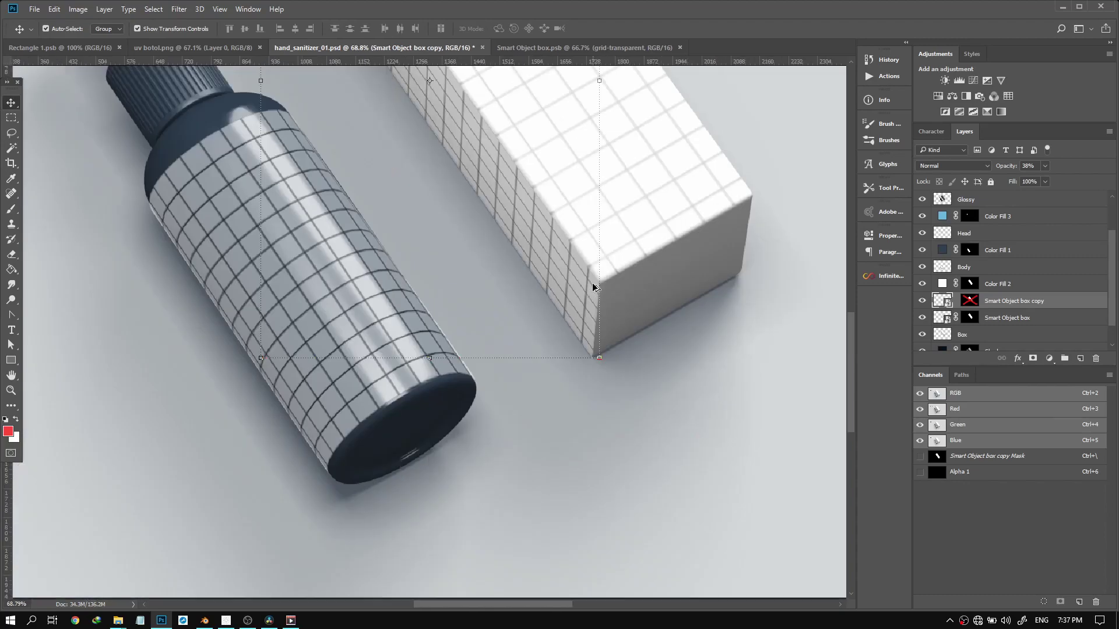
pyautogui.scroll(4, 548, 246)
pyautogui.scroll(5, 467, 198)
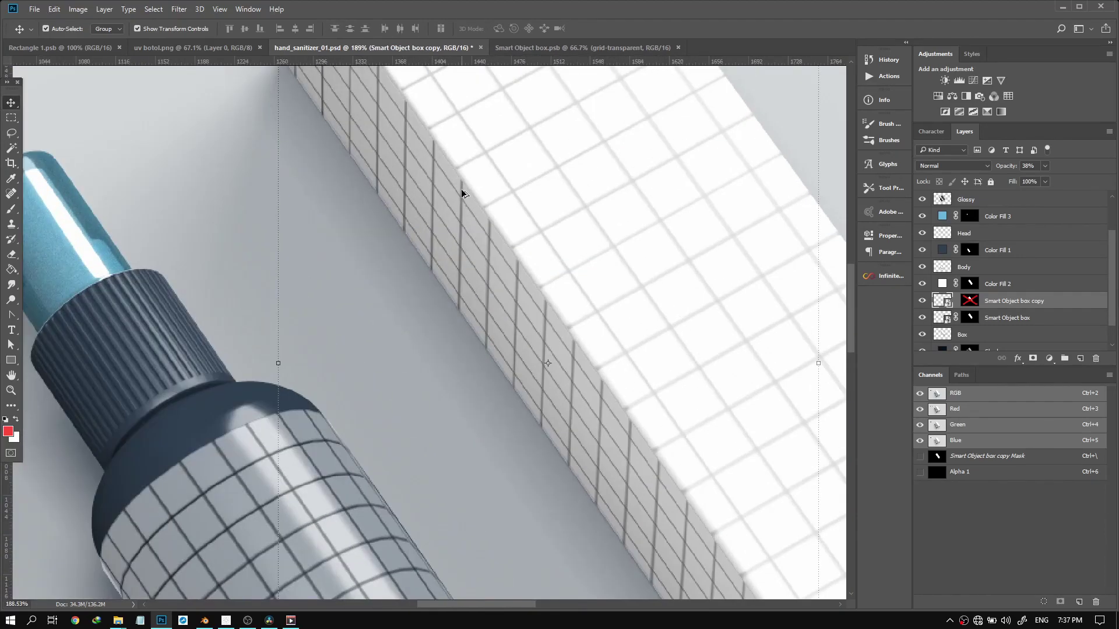
pyautogui.scroll(-4, 464, 193)
pyautogui.scroll(2, 482, 220)
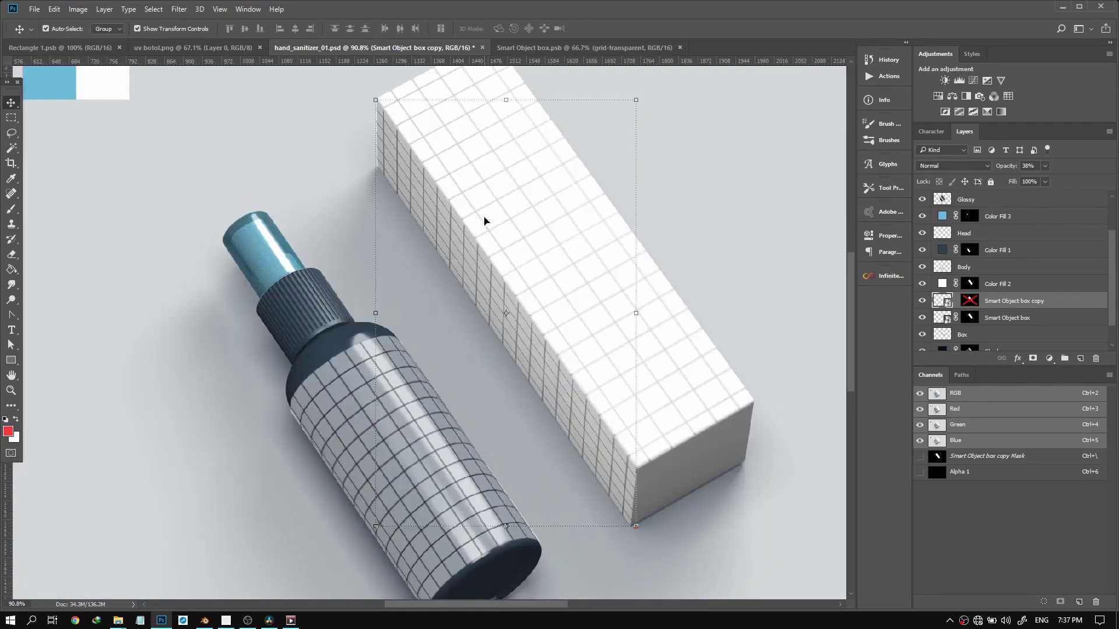
pyautogui.scroll(2, 485, 220)
pyautogui.scroll(3, 480, 287)
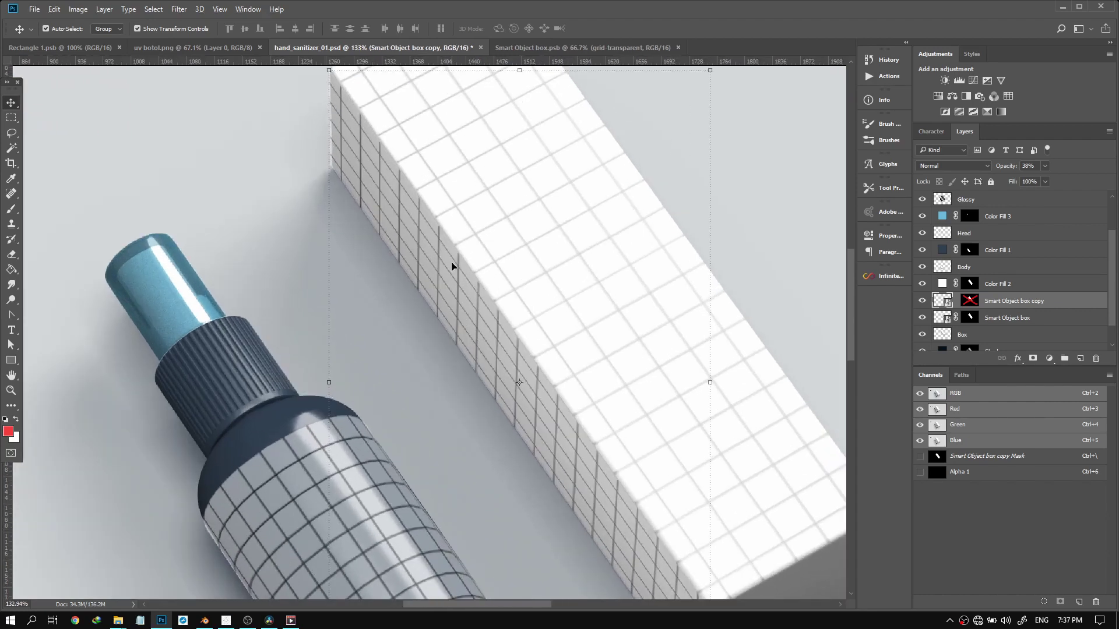
# Distort the Smart Object box copy to refit the grid's far lower corner to the base of the long side face
pyautogui.click(448, 262)
pyautogui.scroll(3, 326, 174)
pyautogui.scroll(4, 325, 173)
pyautogui.hotkey('ctrl', 't')
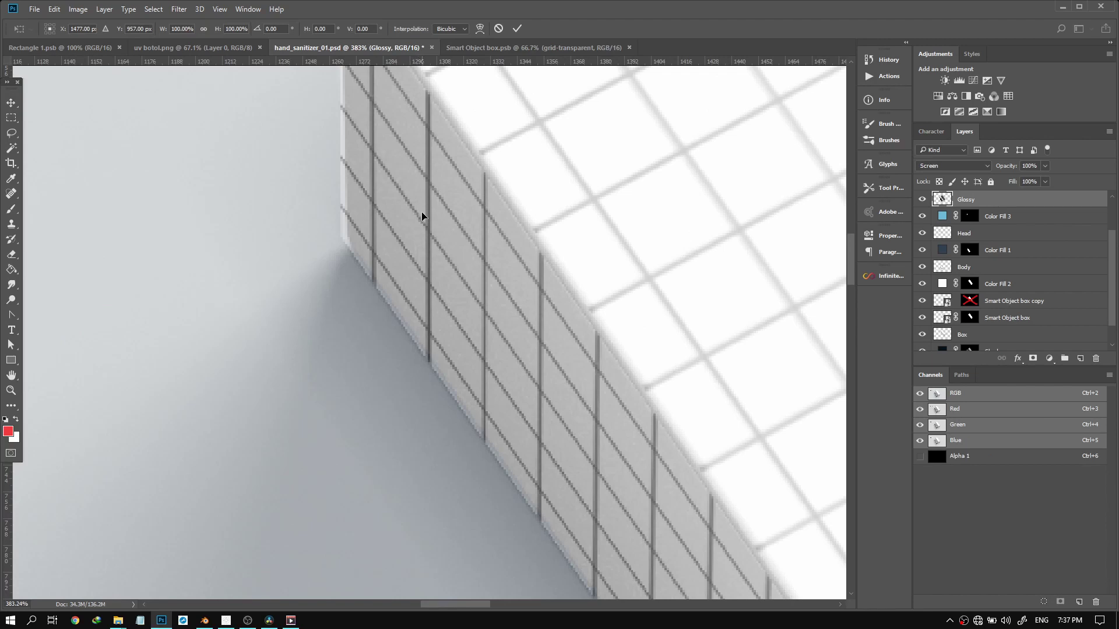
pyautogui.click(945, 306)
pyautogui.rightClick(489, 275)
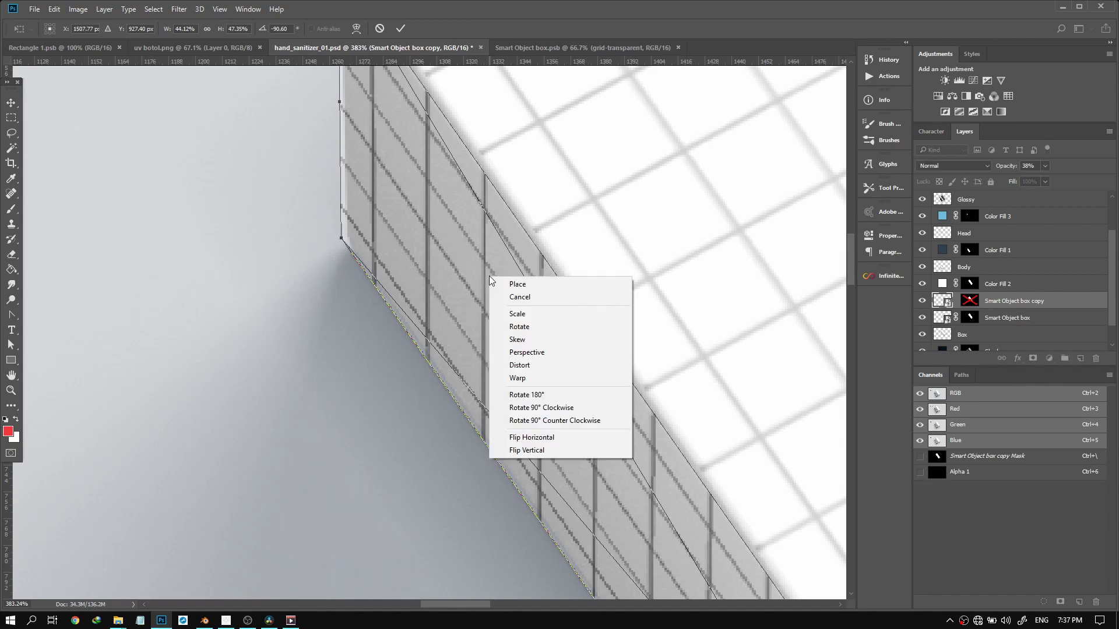
pyautogui.click(515, 365)
pyautogui.keyDown('alt'); pyautogui.scroll(5, 343, 224); pyautogui.keyUp('alt')
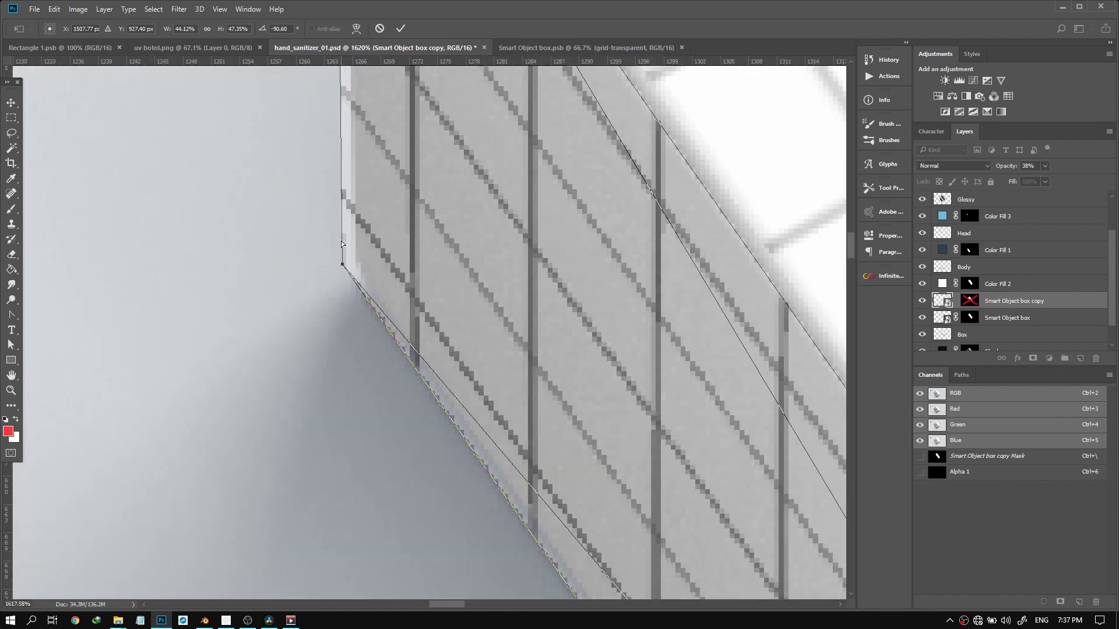
pyautogui.moveTo(345, 309); pyautogui.dragTo(368, 315)
pyautogui.press('Return')
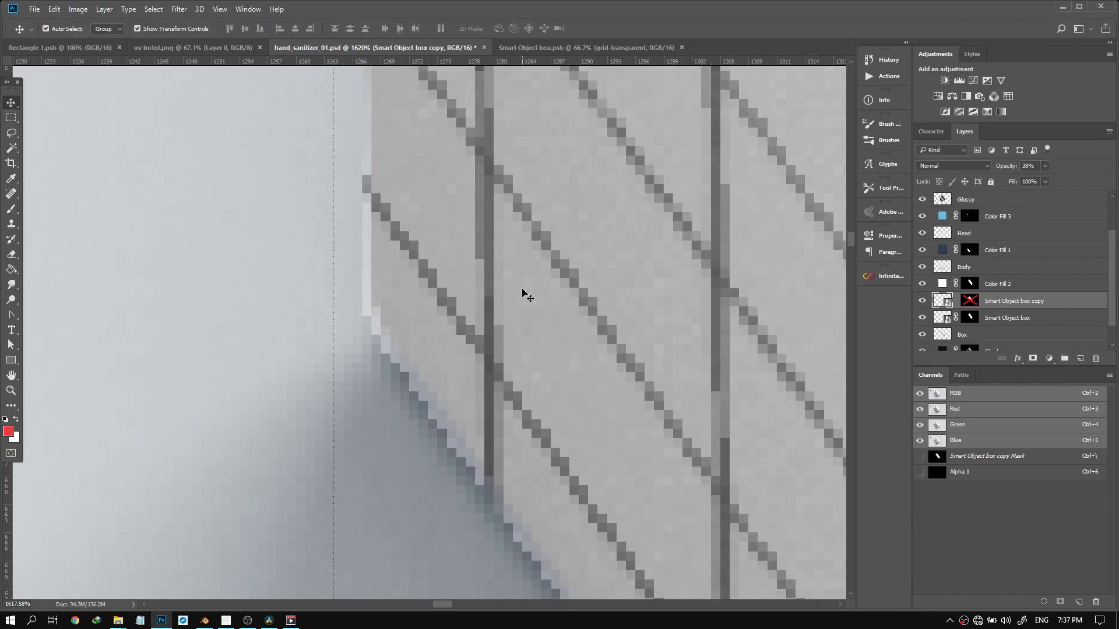
# Examine how the side-face grid lines up with the top-face grid along their shared long edge
pyautogui.keyDown('alt'); pyautogui.scroll(-6, 434, 300); pyautogui.keyUp('alt')
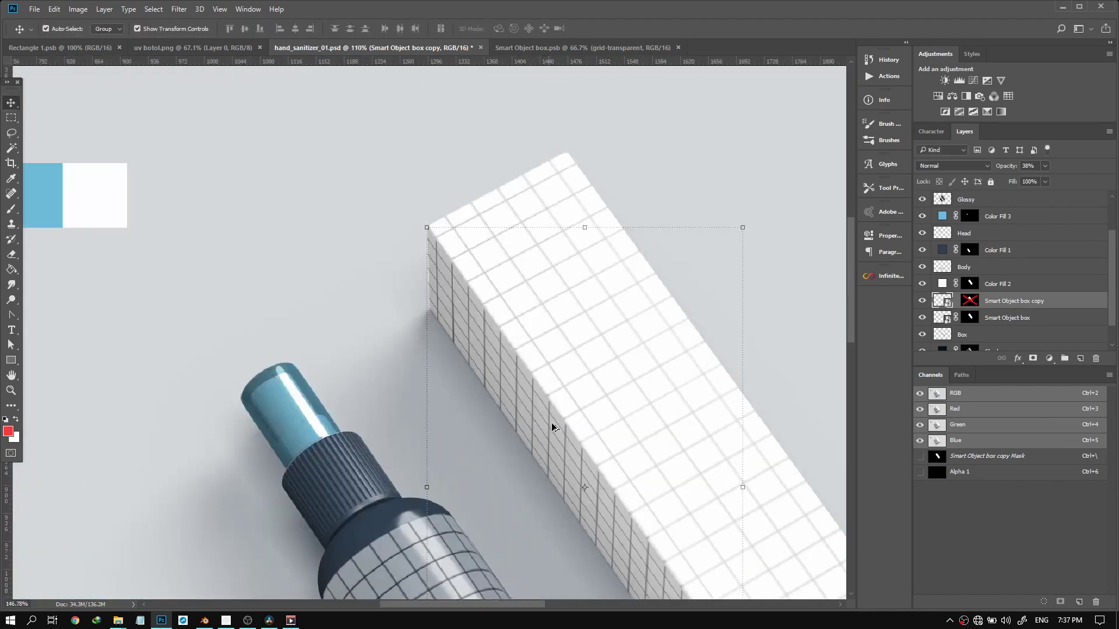
pyautogui.scroll(5, 553, 425)
pyautogui.scroll(-3, 557, 427)
pyautogui.scroll(-5, 556, 421)
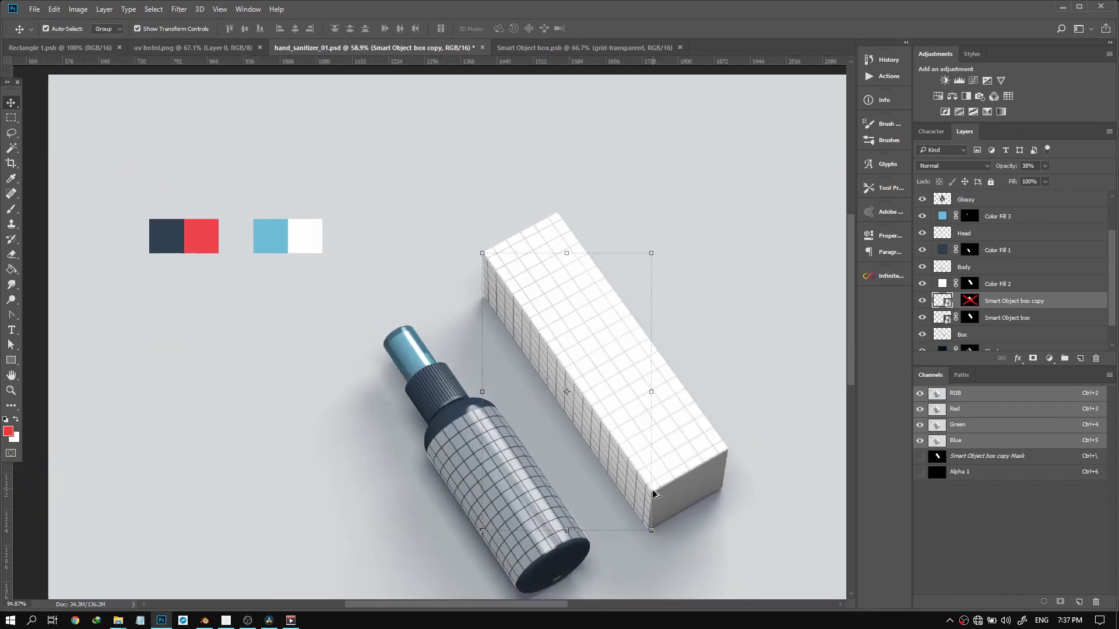
pyautogui.scroll(5, 655, 494)
pyautogui.scroll(3, 524, 373)
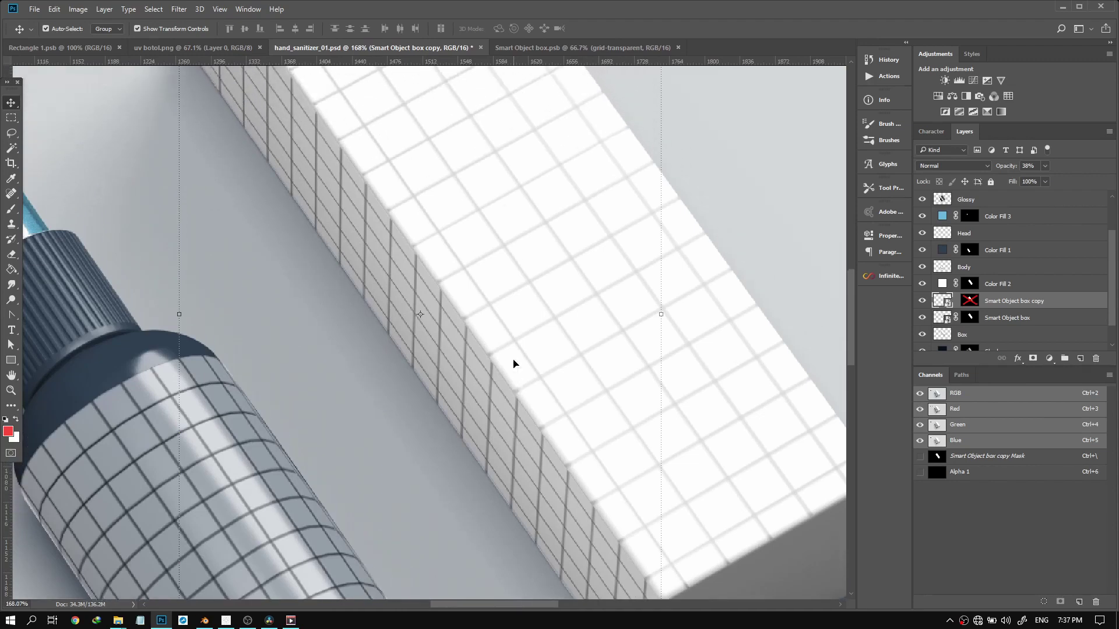
pyautogui.scroll(3, 396, 301)
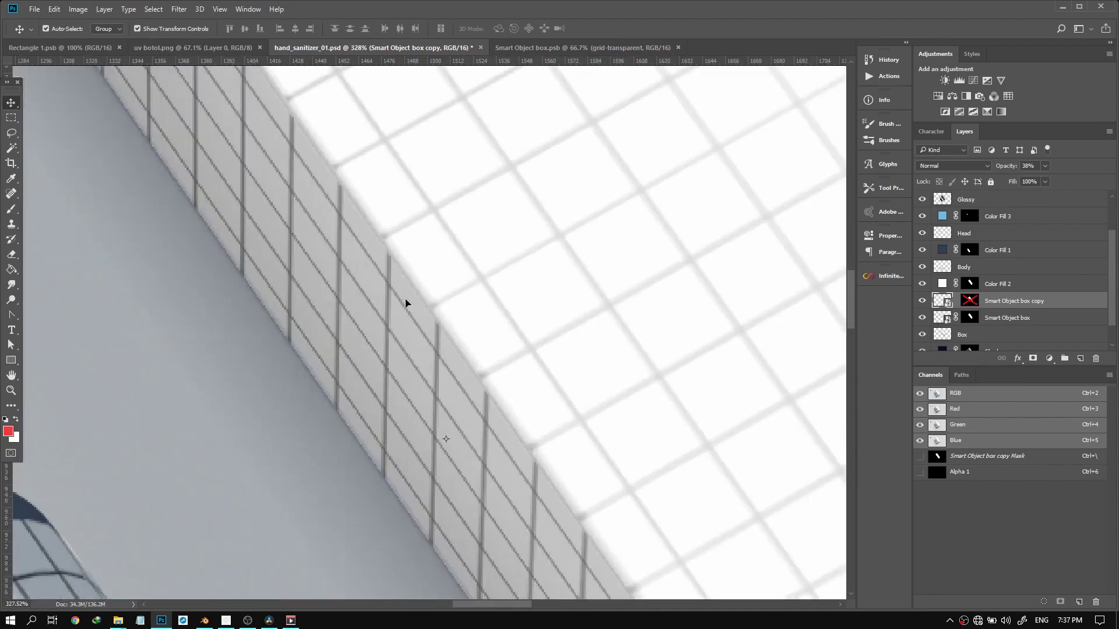
pyautogui.hotkey('ctrl', 't')
pyautogui.rightClick(407, 302)
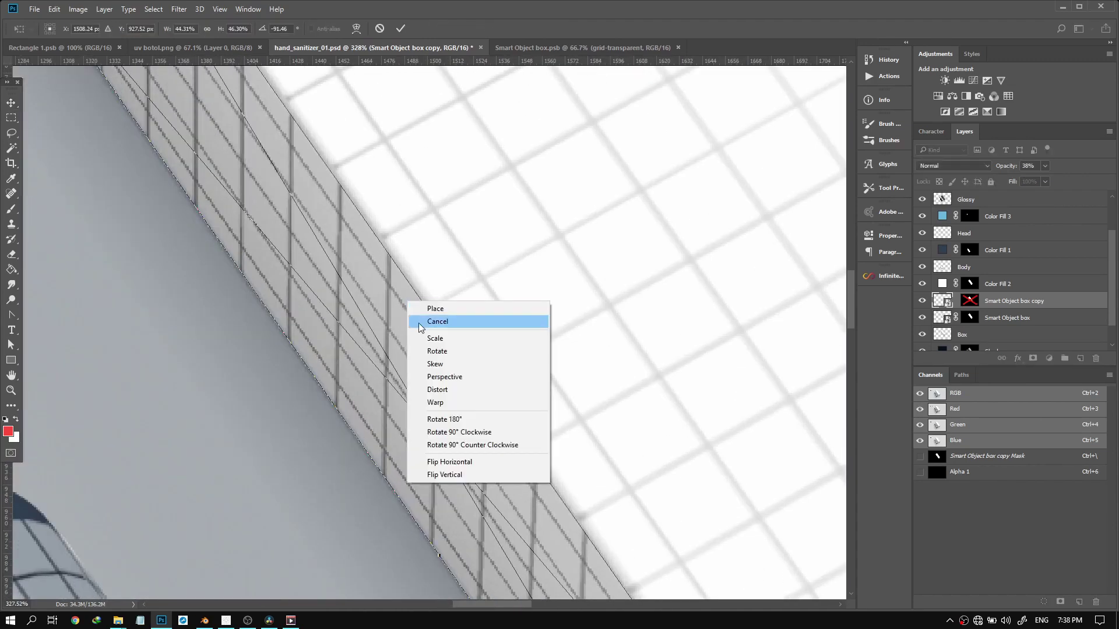
pyautogui.click(435, 391)
pyautogui.scroll(4, 395, 305)
pyautogui.scroll(-4, 395, 308)
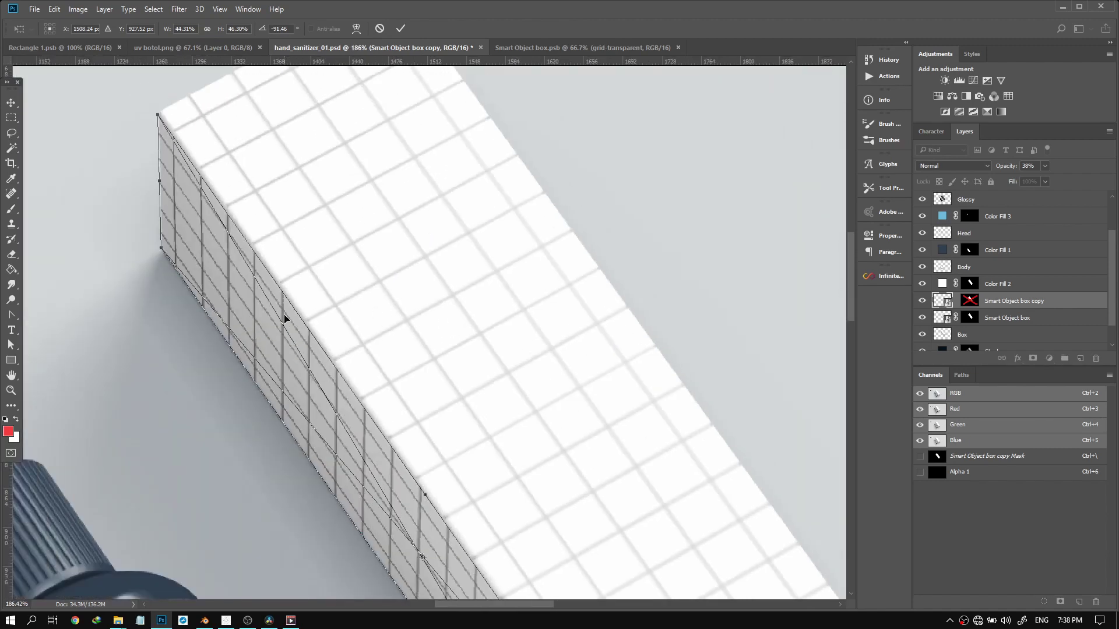
pyautogui.scroll(5, 169, 153)
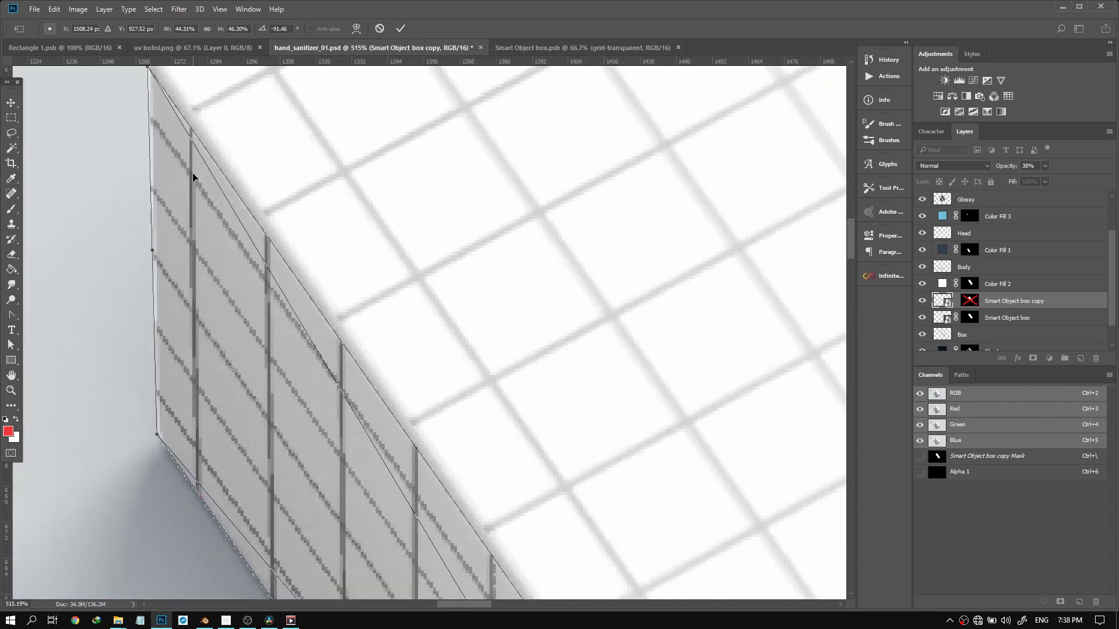
pyautogui.scroll(2, 193, 177)
pyautogui.press('Return')
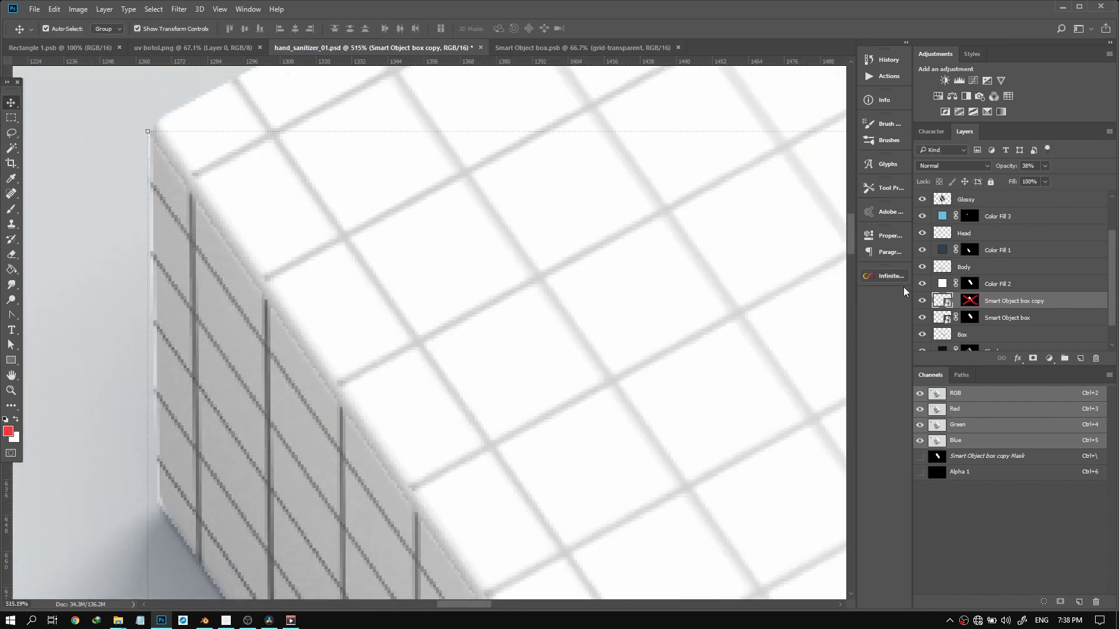
# Unlink the Smart Object box layer's mask from its top-face grid so the grid transforms on its own
pyautogui.click(946, 317)
pyautogui.hotkey('ctrl', 't')
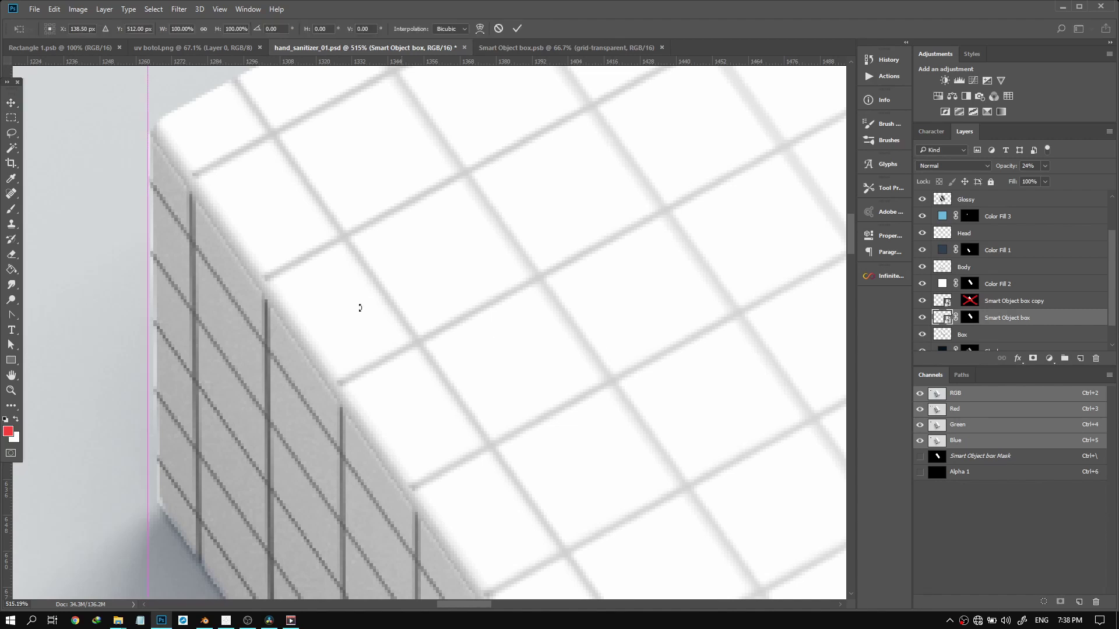
pyautogui.rightClick(275, 228)
pyautogui.click(945, 317)
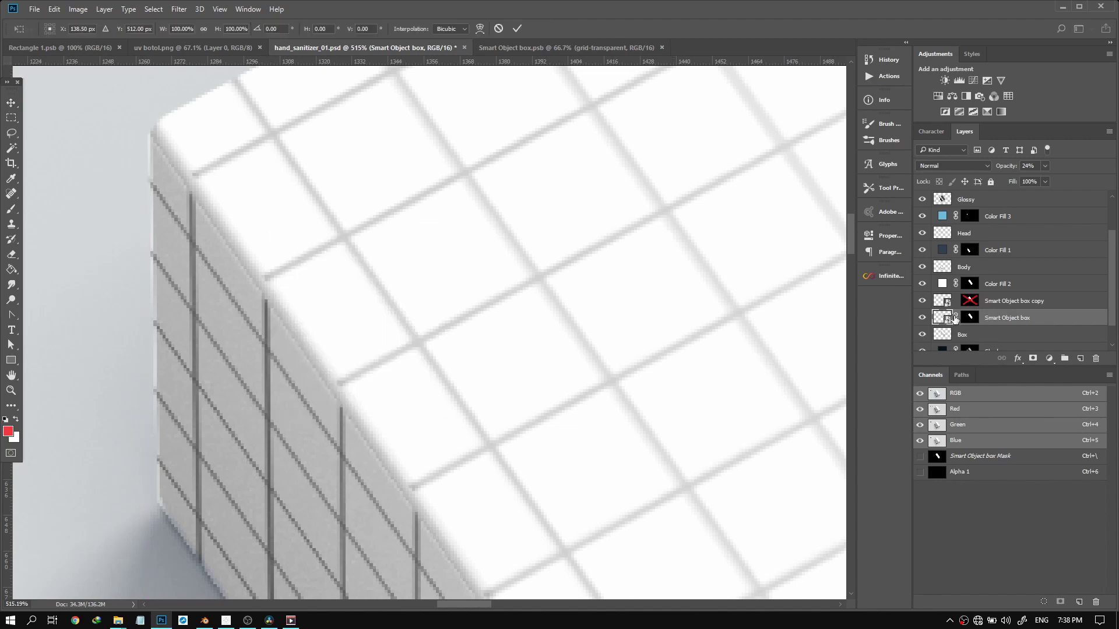
pyautogui.press('Escape')
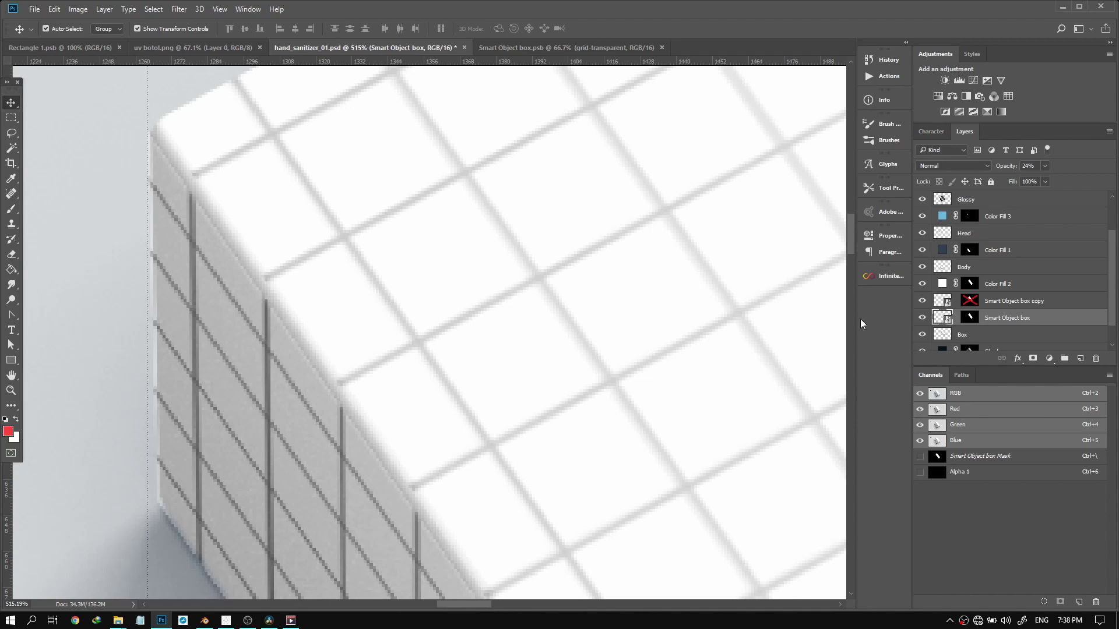
# Distort the Smart Object box so the top-face grid's far corner beside the long side face sits slightly further inward
pyautogui.hotkey('ctrl', 't')
pyautogui.rightClick(320, 229)
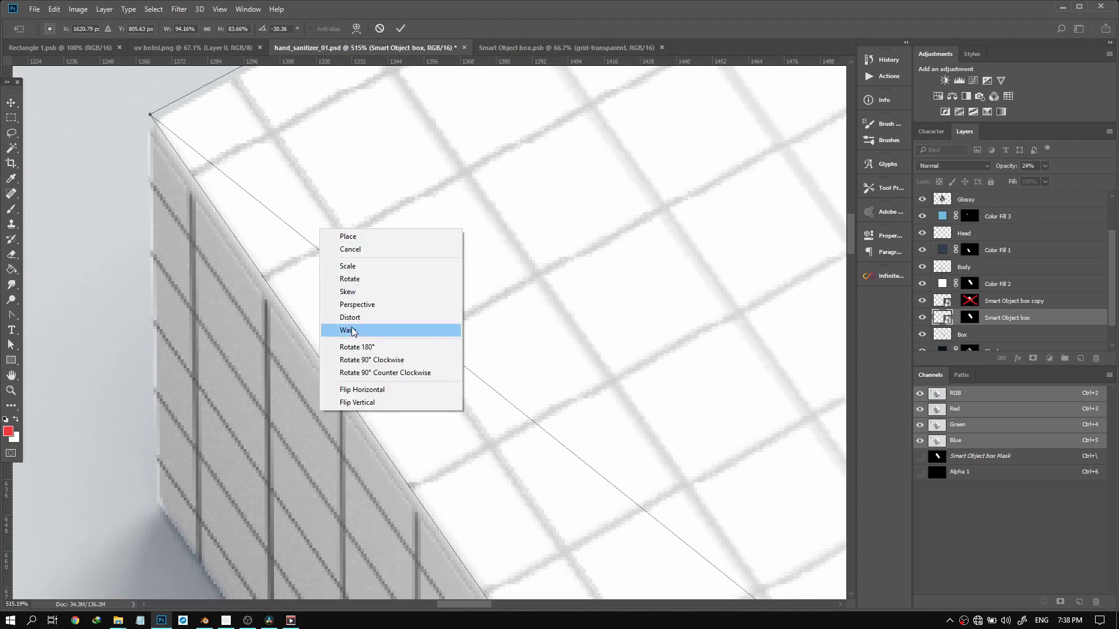
pyautogui.click(351, 319)
pyautogui.moveTo(151, 118); pyautogui.dragTo(154, 124)
pyautogui.press('Return')
pyautogui.scroll(-3, 353, 244)
# Warp the Smart Object box copy so its vertical grid lines meet the top-face grid lines along the shared edge
pyautogui.click(954, 307)
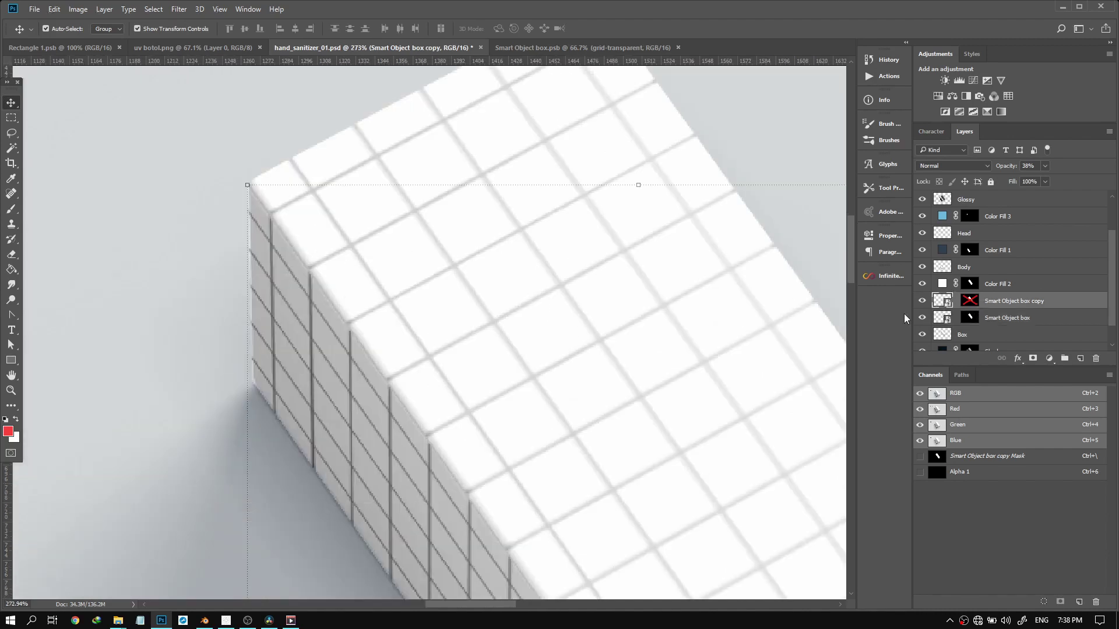
pyautogui.hotkey('ctrl', 't')
pyautogui.rightClick(357, 396)
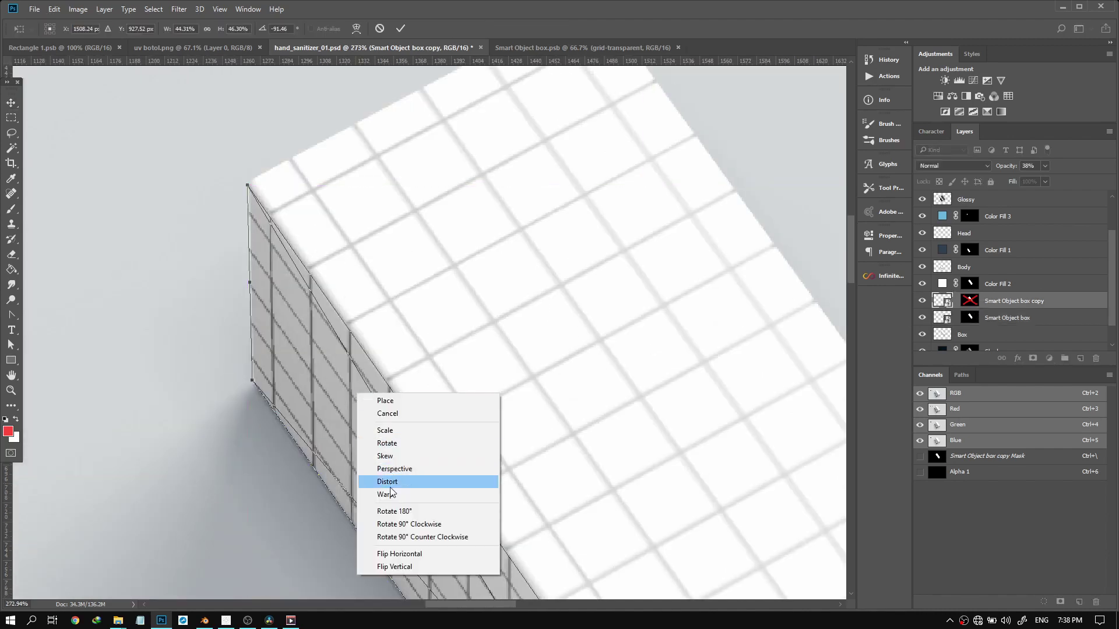
pyautogui.click(402, 492)
pyautogui.scroll(-2, 478, 472)
pyautogui.scroll(4, 490, 460)
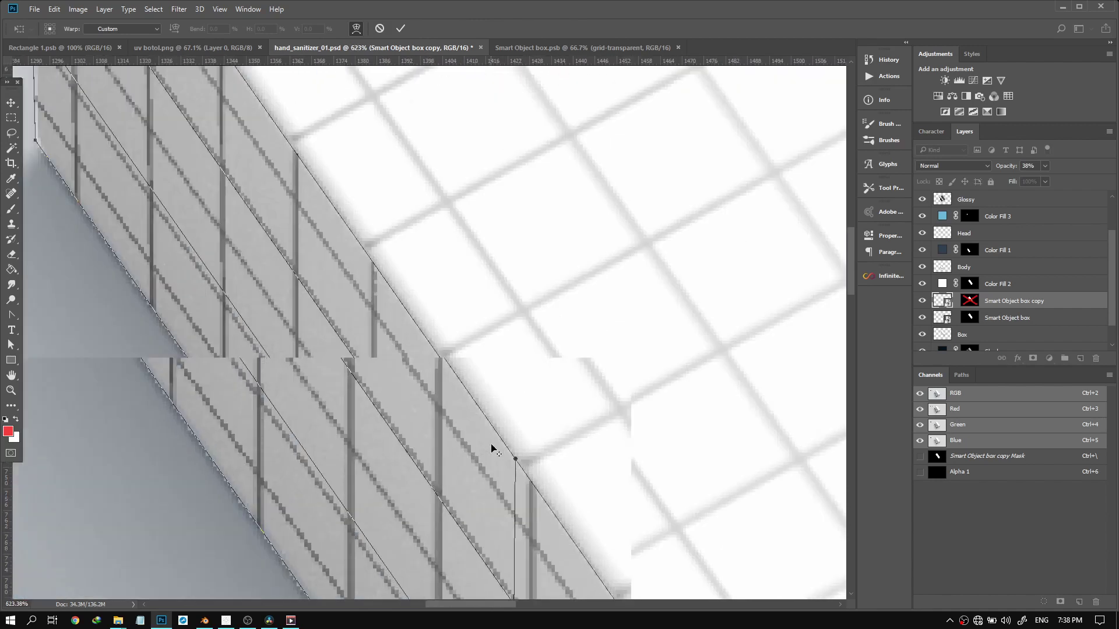
pyautogui.moveTo(449, 370); pyautogui.dragTo(431, 342)
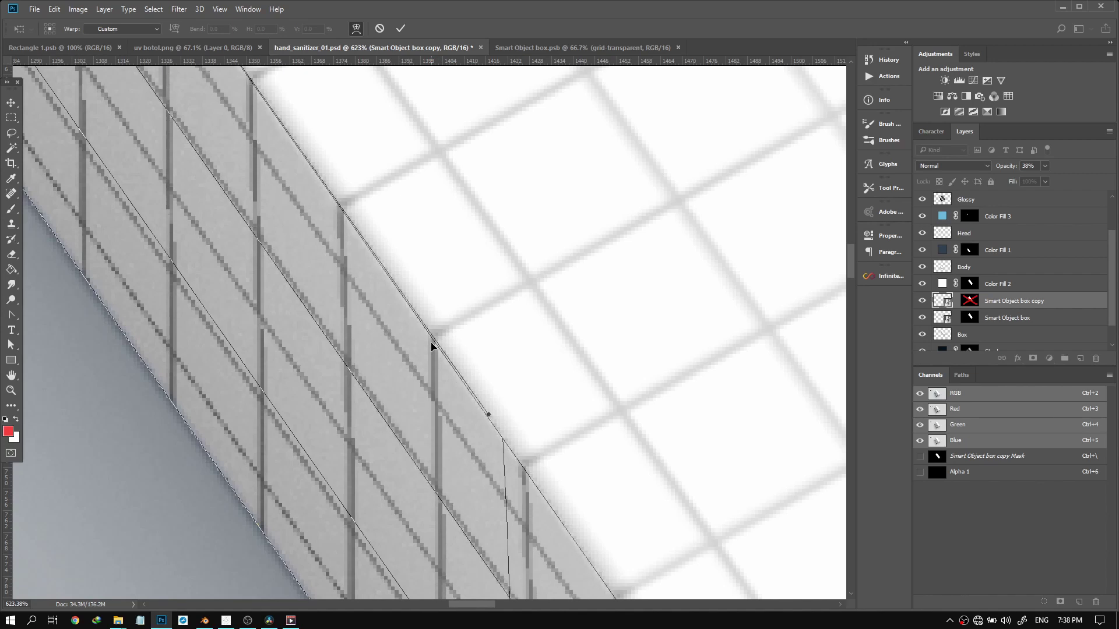
pyautogui.press('Return')
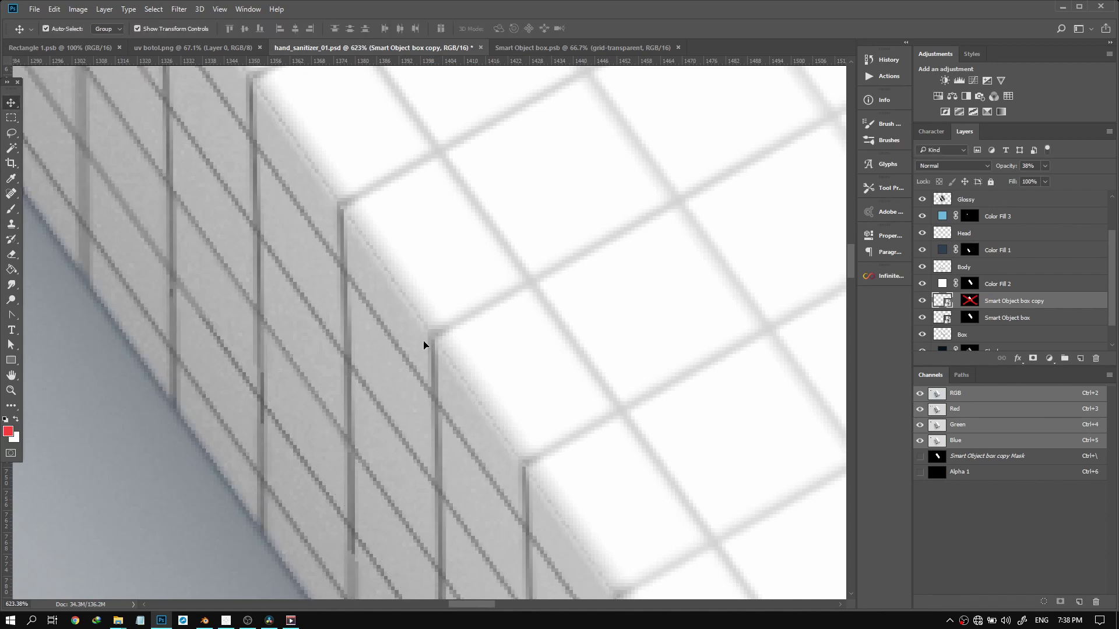
pyautogui.hotkey('ctrl', '0')
pyautogui.scroll(5, 551, 545)
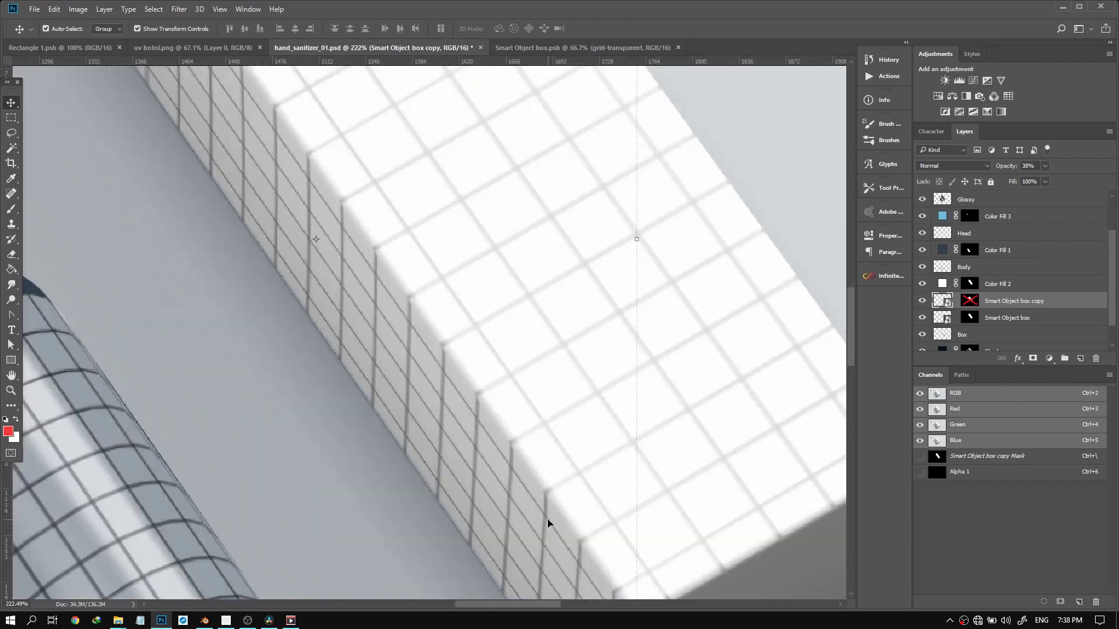
pyautogui.scroll(-6, 548, 523)
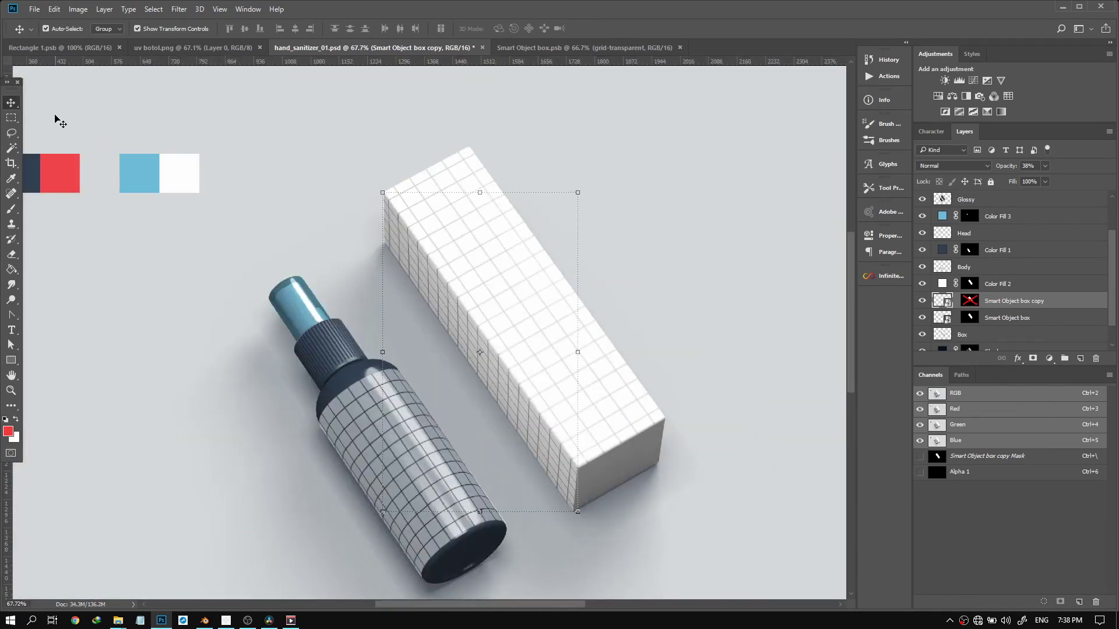
# Open the contents of the Smart Object box copy and add a solid colour fill layer of ff5756 above the grid
pyautogui.click(11, 118)
pyautogui.scroll(-1, 537, 217)
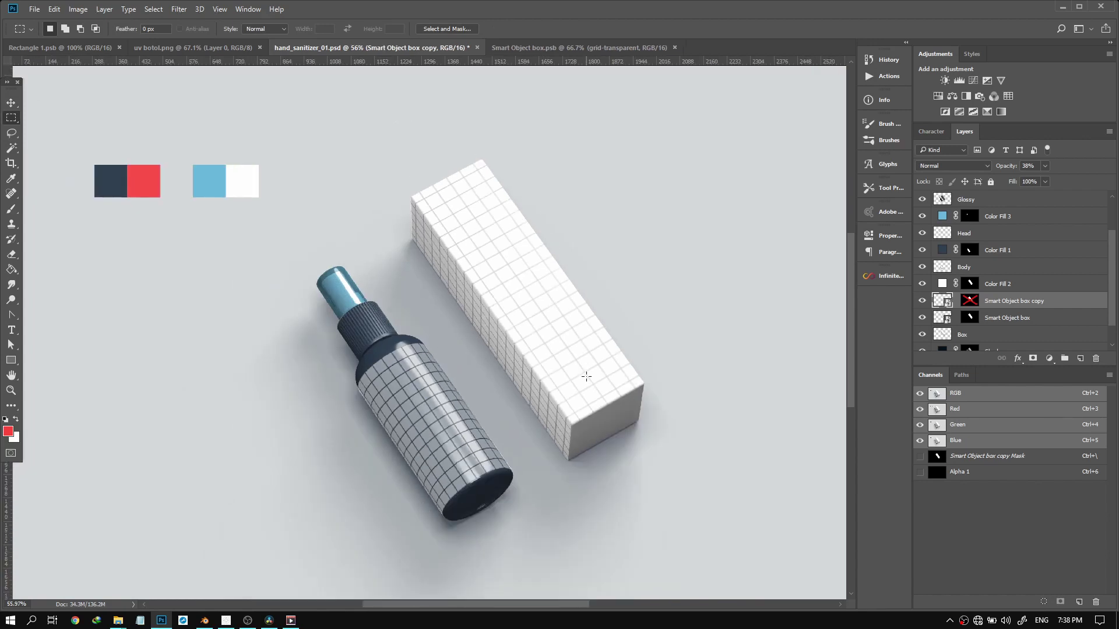
pyautogui.scroll(2, 586, 376)
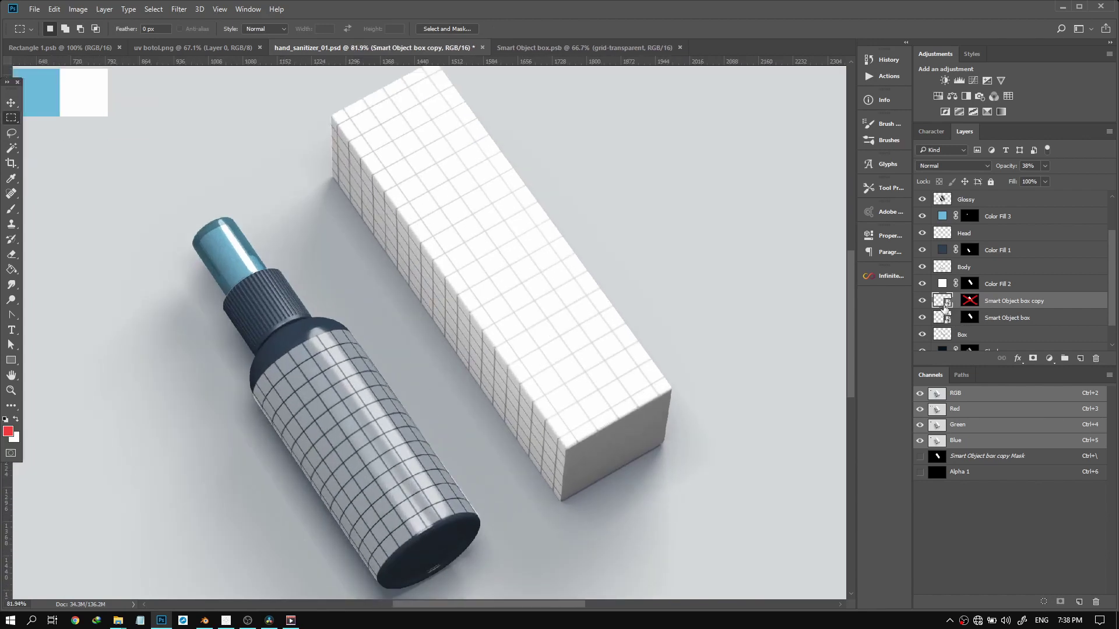
pyautogui.doubleClick(941, 302)
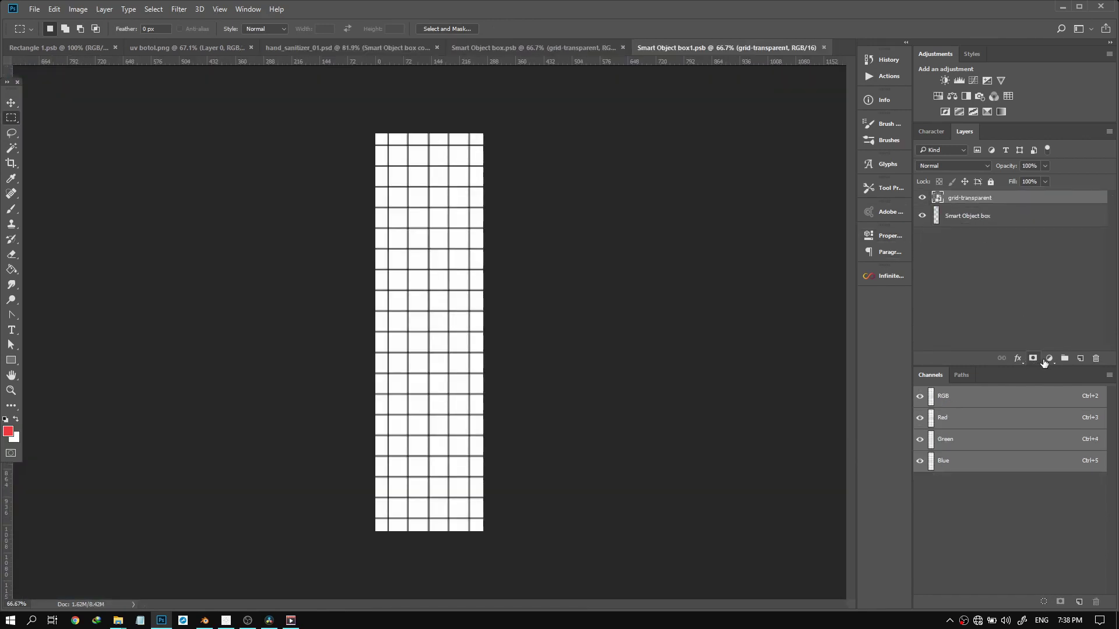
pyautogui.click(1048, 359)
pyautogui.click(1007, 107)
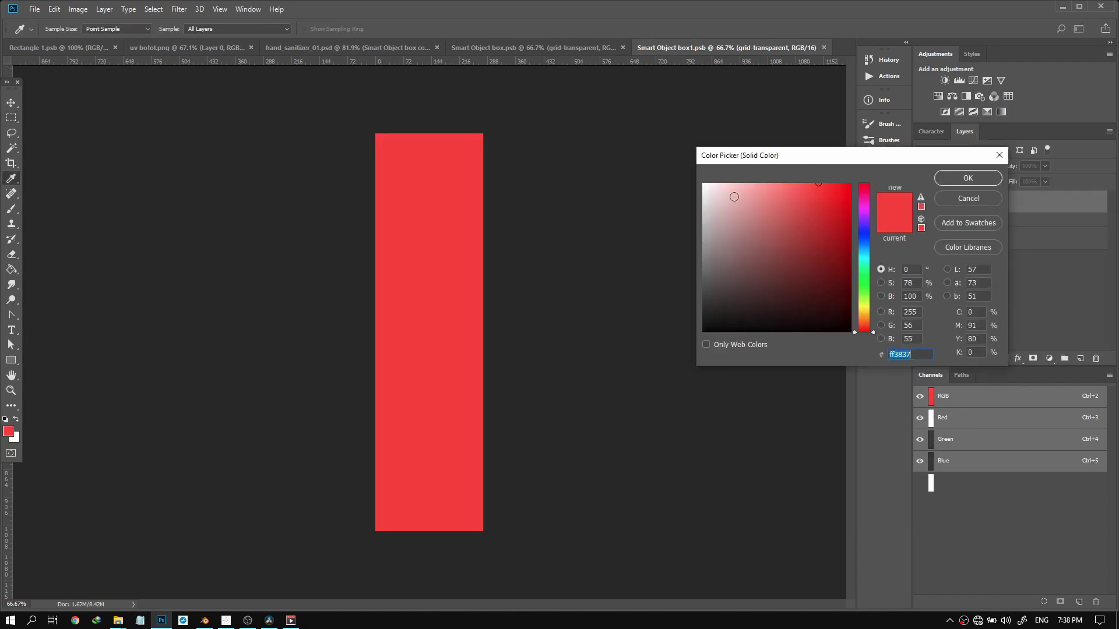
pyautogui.moveTo(735, 197)
pyautogui.mouseDown()
pyautogui.moveTo(759, 210)
pyautogui.moveTo(823, 173)
pyautogui.moveTo(801, 169)
pyautogui.mouseUp()
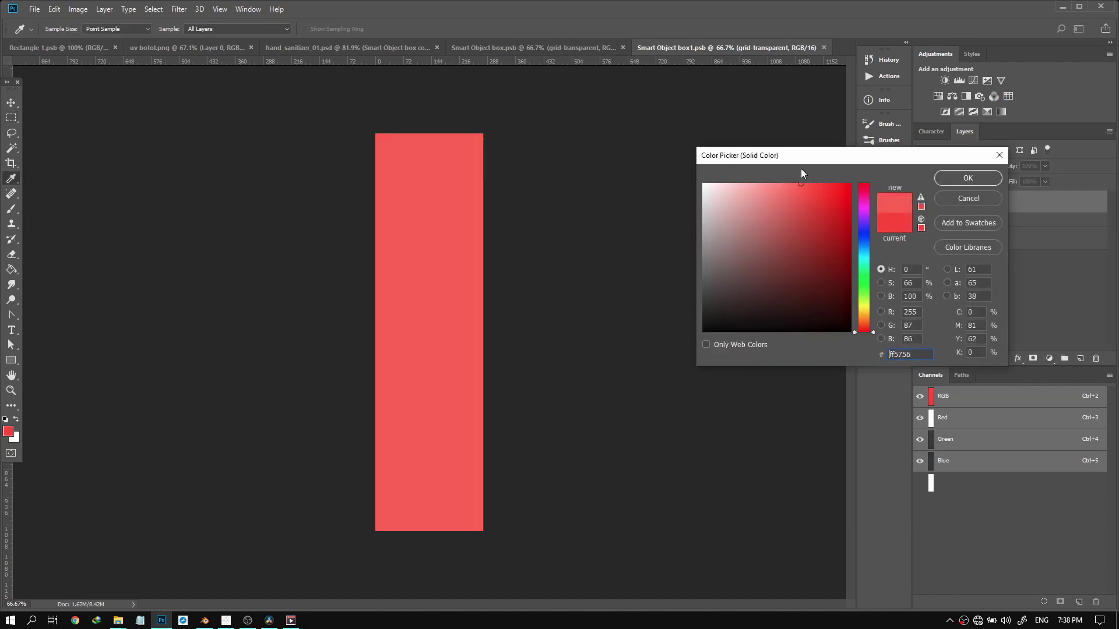
pyautogui.click(957, 177)
# Set the red fill's blend mode to Multiply, then save and close the side-face smart object's contents
pyautogui.click(967, 166)
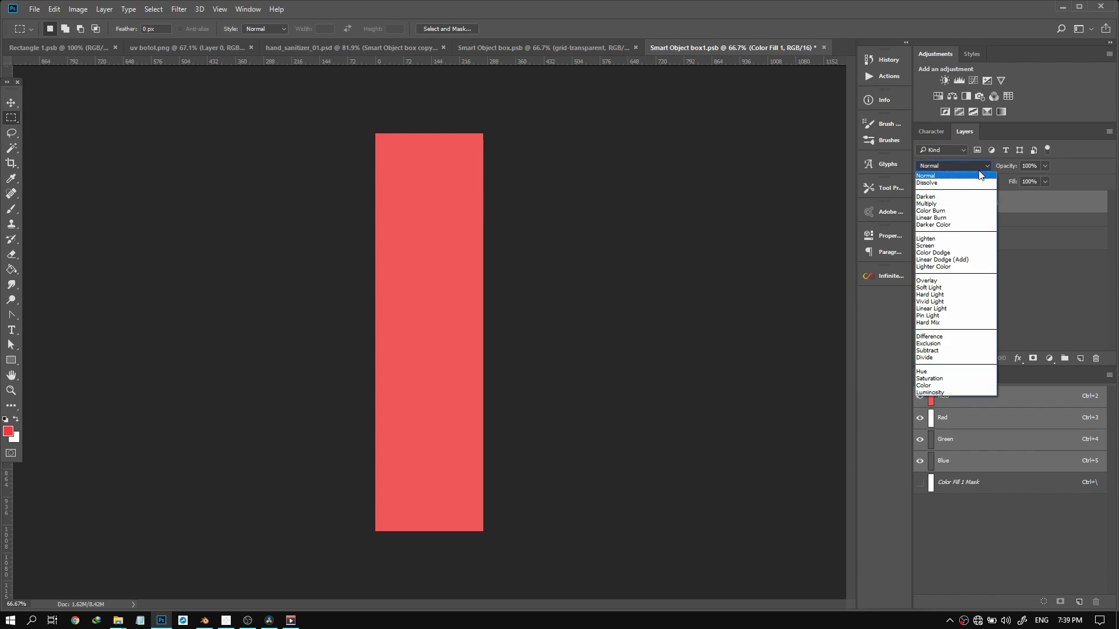
pyautogui.click(939, 197)
pyautogui.hotkey('ctrl', 's')
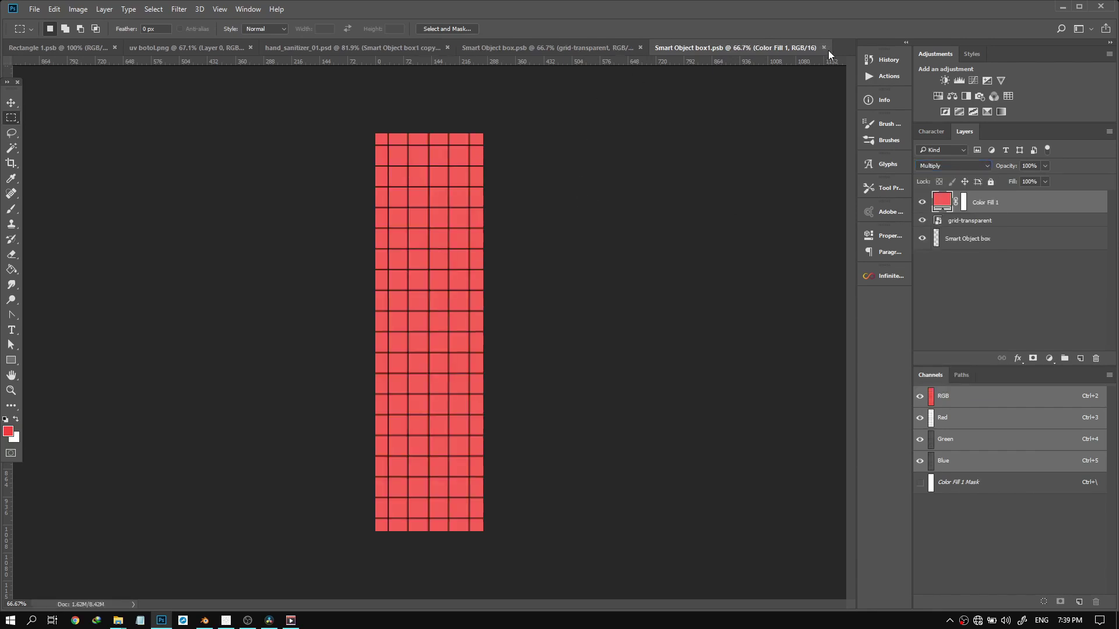
pyautogui.click(824, 47)
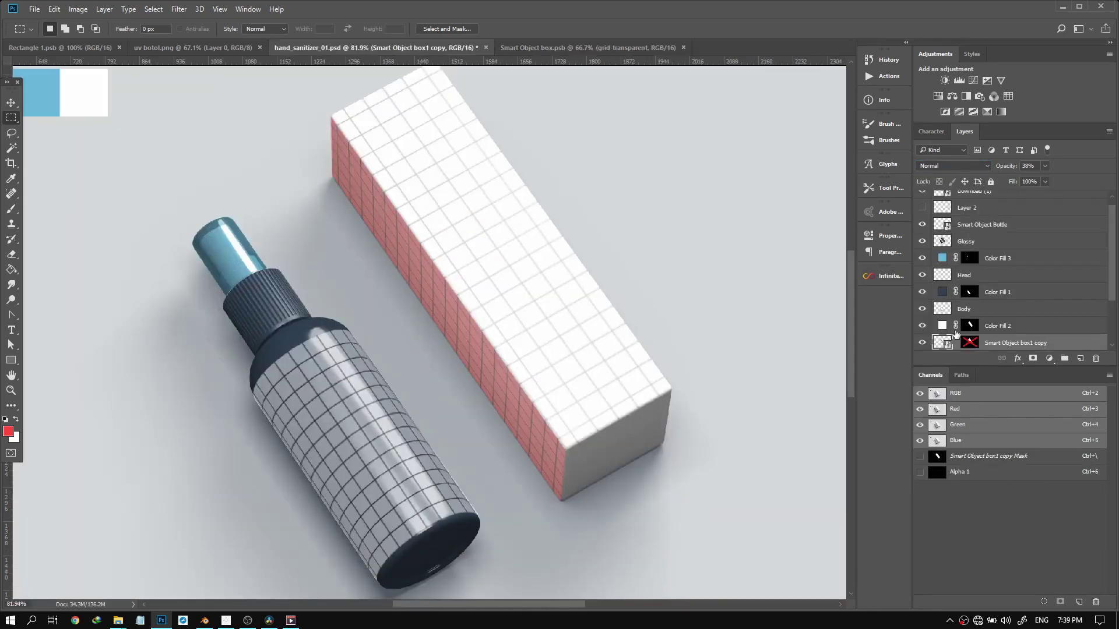
# Open the contents of the Smart Object box layer and add a solid red colour fill layer above the grid
pyautogui.scroll(-2, 948, 327)
pyautogui.doubleClick(942, 320)
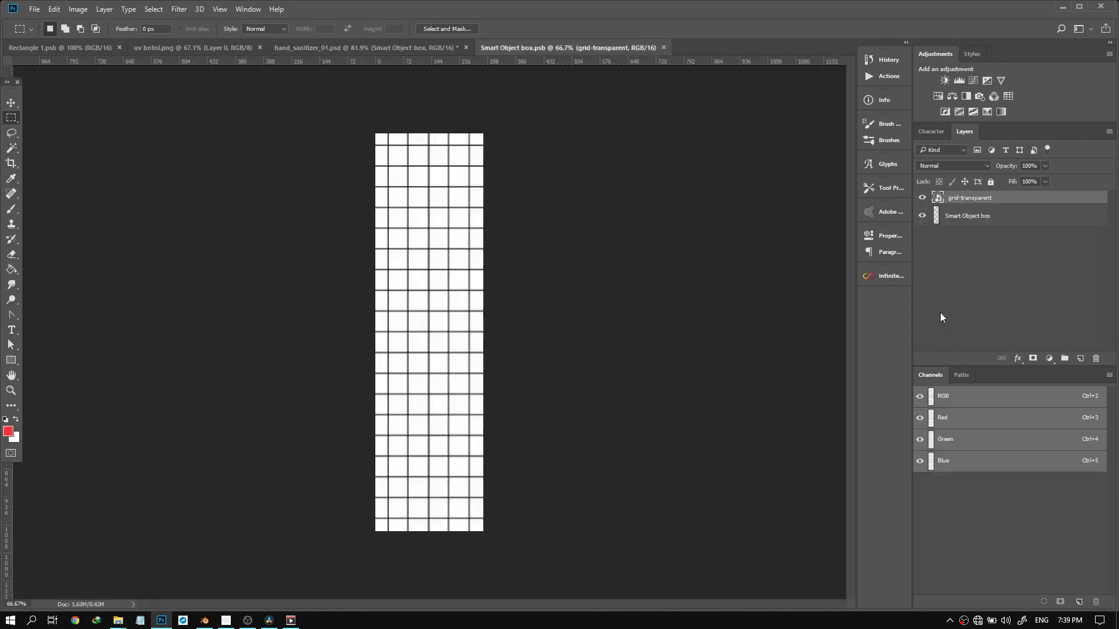
pyautogui.click(1049, 359)
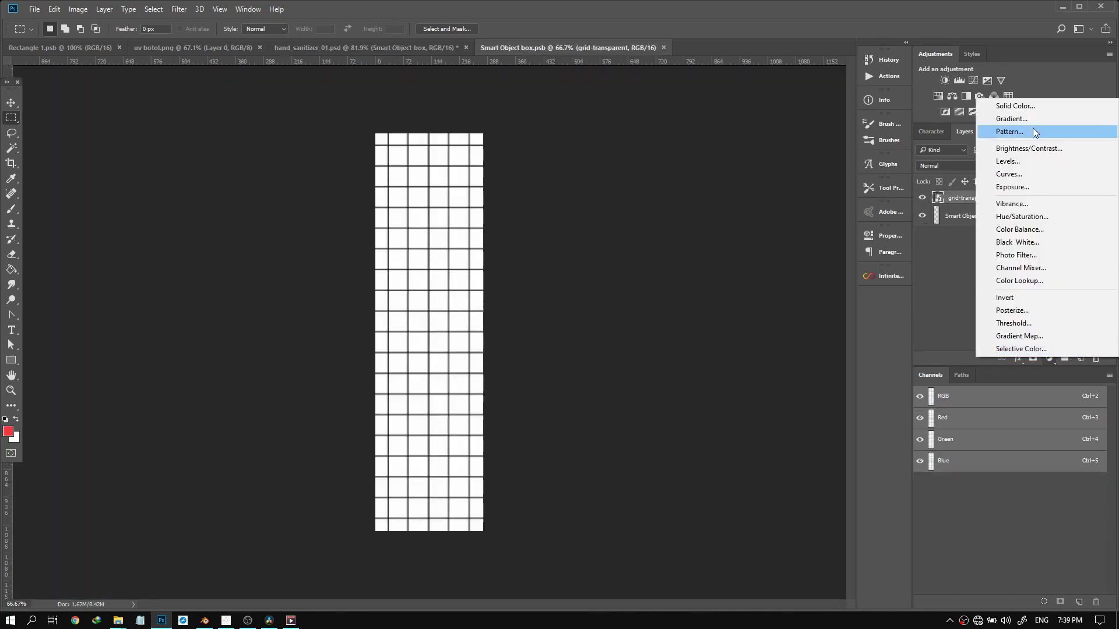
pyautogui.click(1027, 106)
pyautogui.click(967, 178)
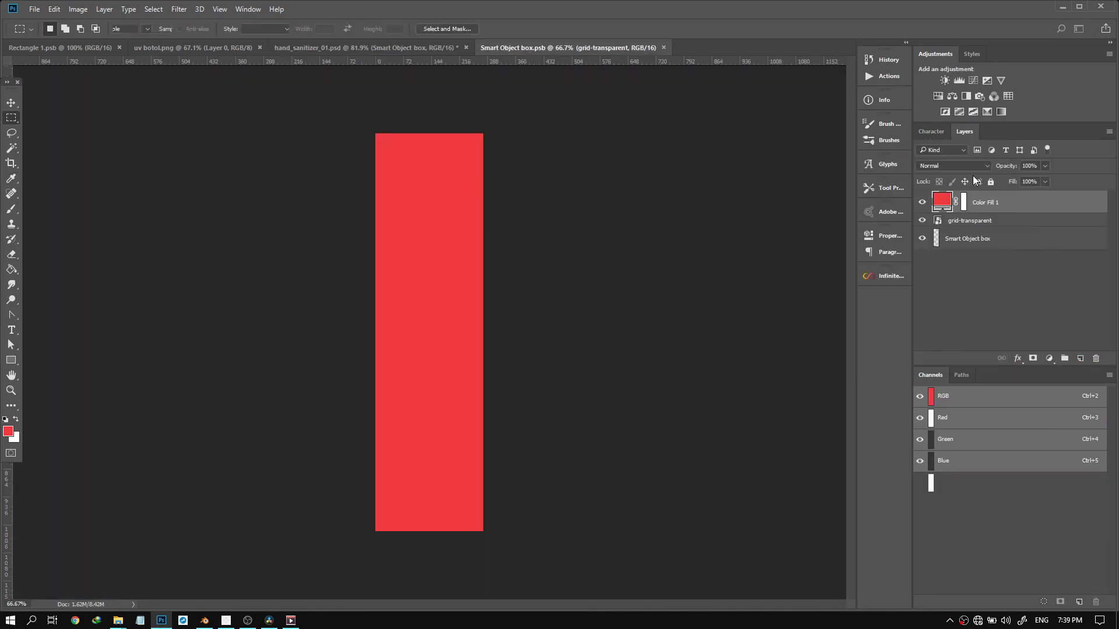
# Set the red fill's blend mode to Multiply, save the top-face smart object's contents and return to hand_sanitizer_01.psd
pyautogui.click(944, 165)
pyautogui.click(929, 204)
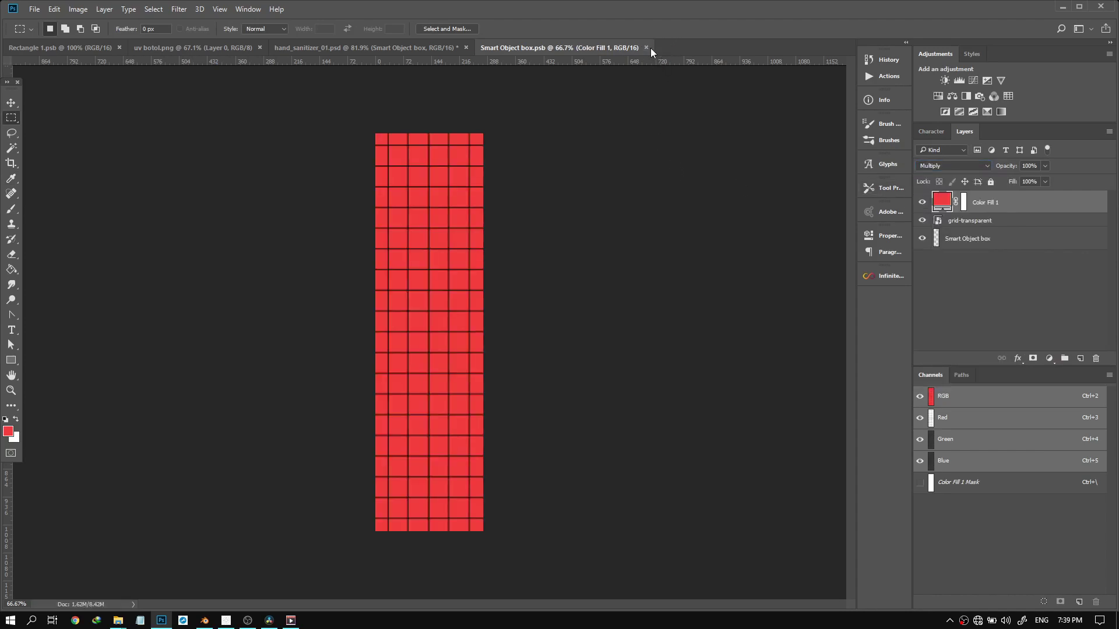
pyautogui.click(328, 49)
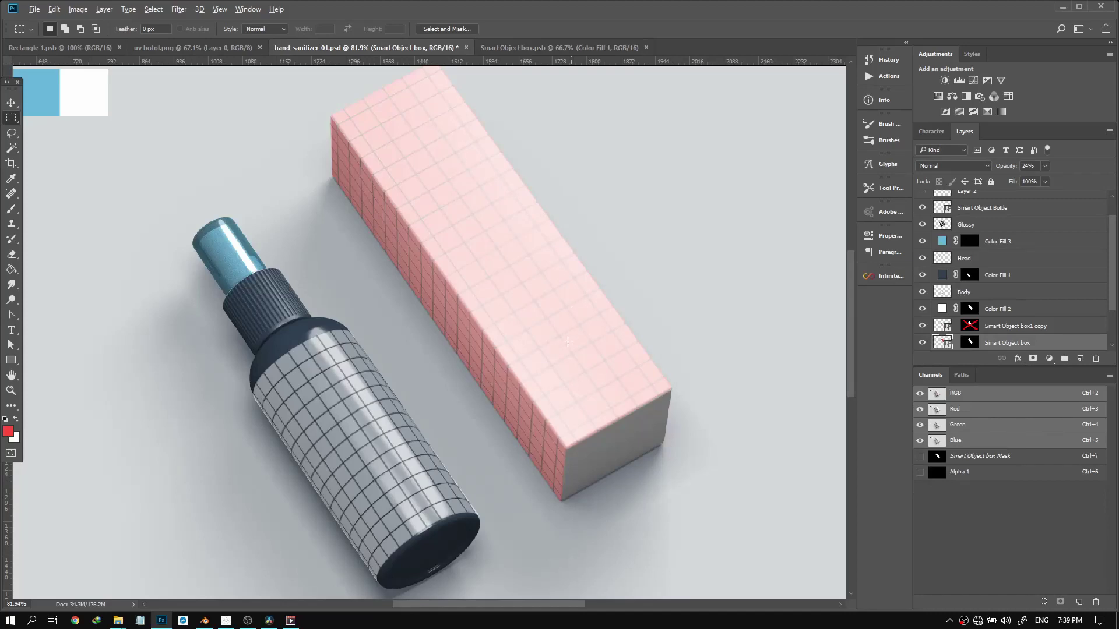
# Set the blend mode of both Smart Object box and Smart Object box1 copy to Multiply
pyautogui.scroll(3, 458, 268)
pyautogui.scroll(2, 458, 268)
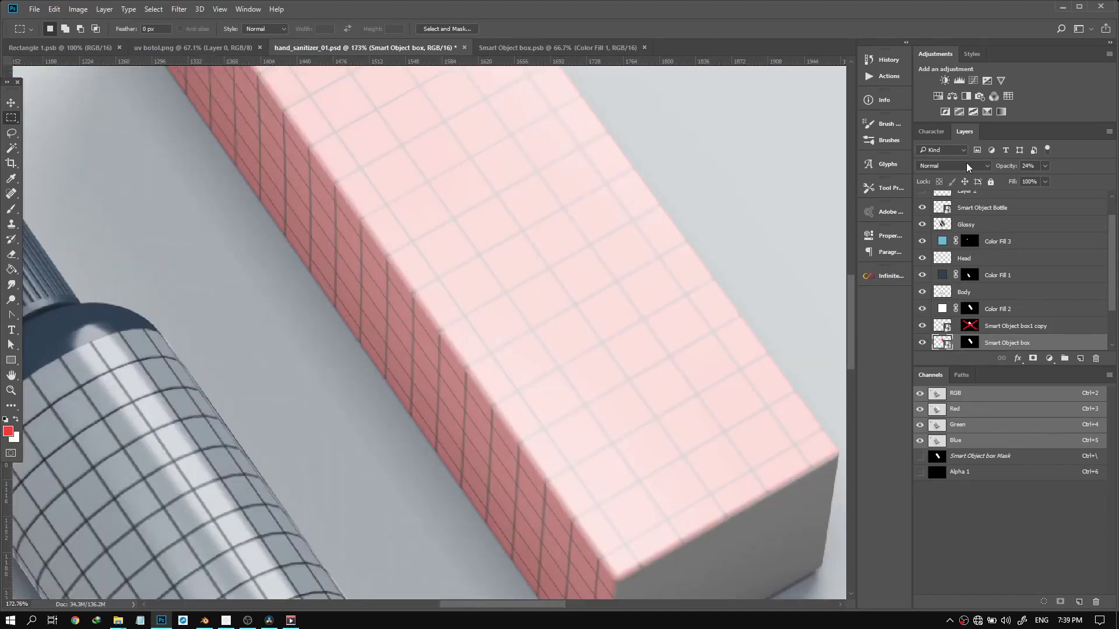
pyautogui.click(942, 165)
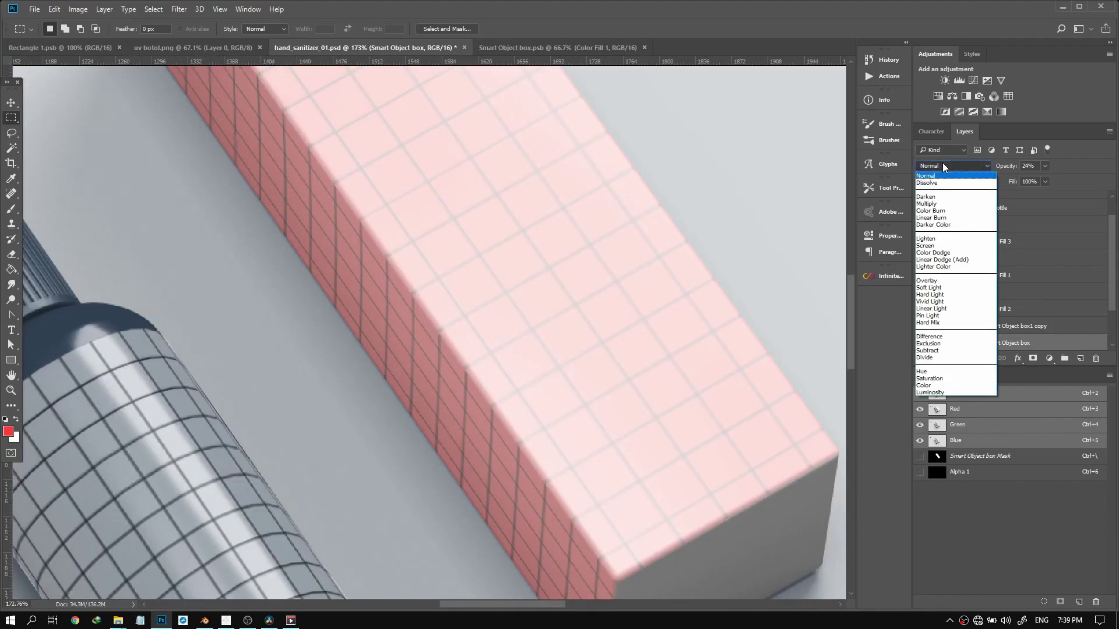
pyautogui.click(932, 205)
pyautogui.scroll(-2, 980, 304)
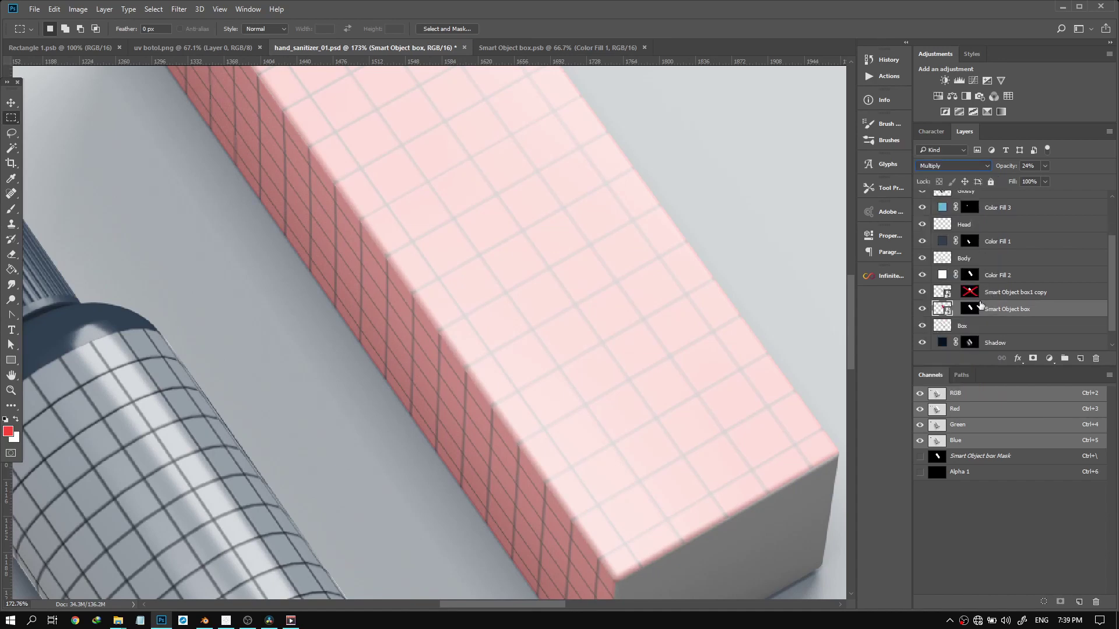
pyautogui.click(941, 293)
pyautogui.click(932, 163)
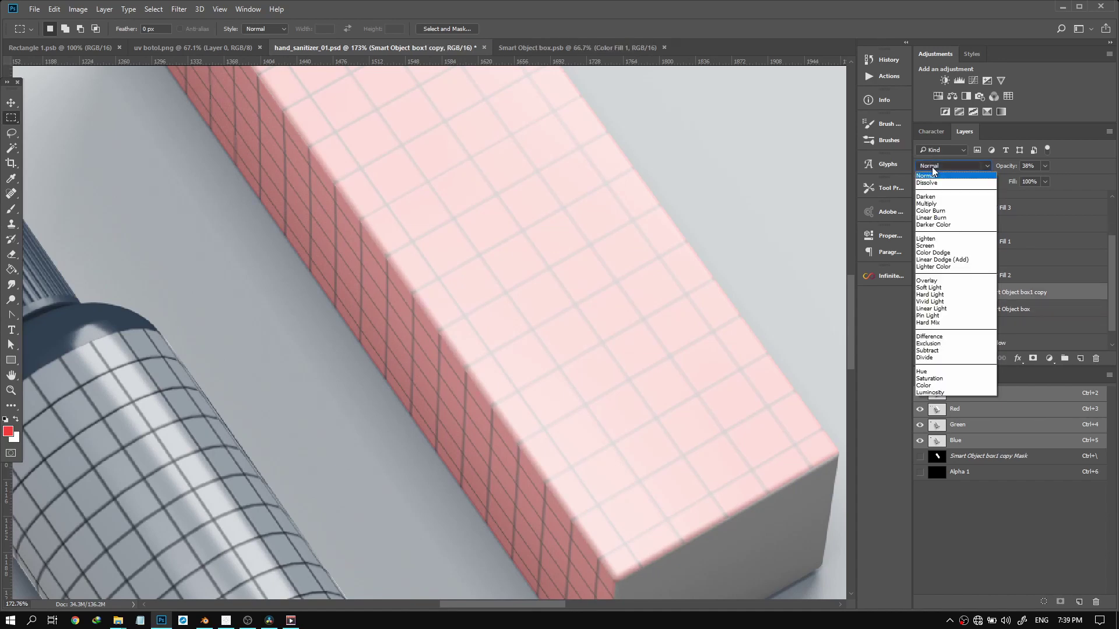
pyautogui.click(932, 204)
# Raise the opacity of Smart Object box1 copy and Smart Object box to 100%
pyautogui.click(1044, 167)
pyautogui.moveTo(1043, 180); pyautogui.dragTo(1107, 182)
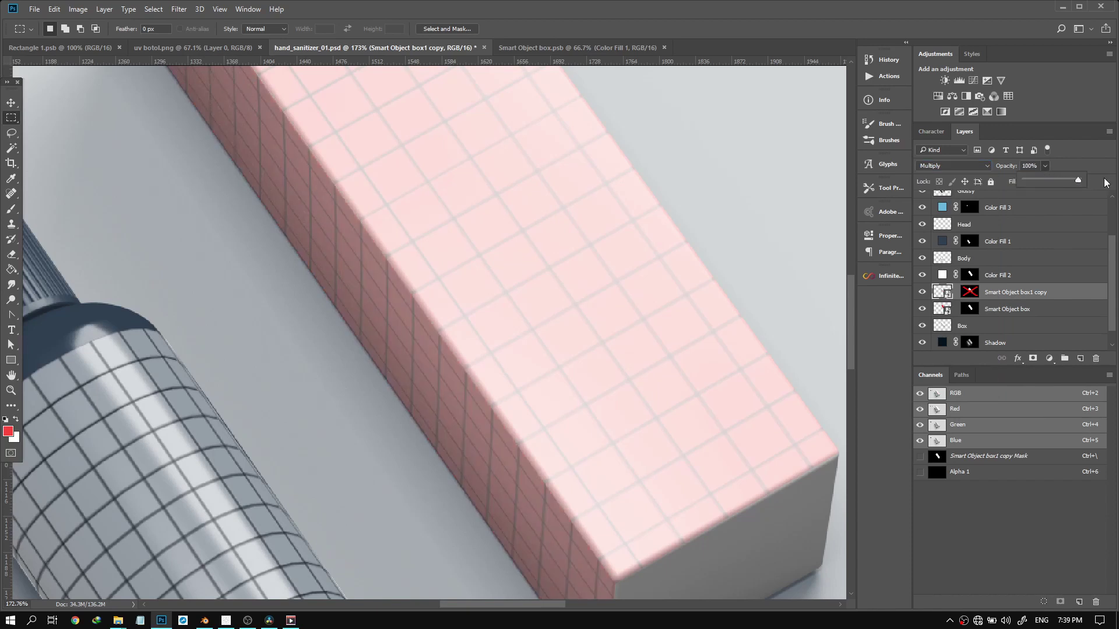
pyautogui.click(950, 309)
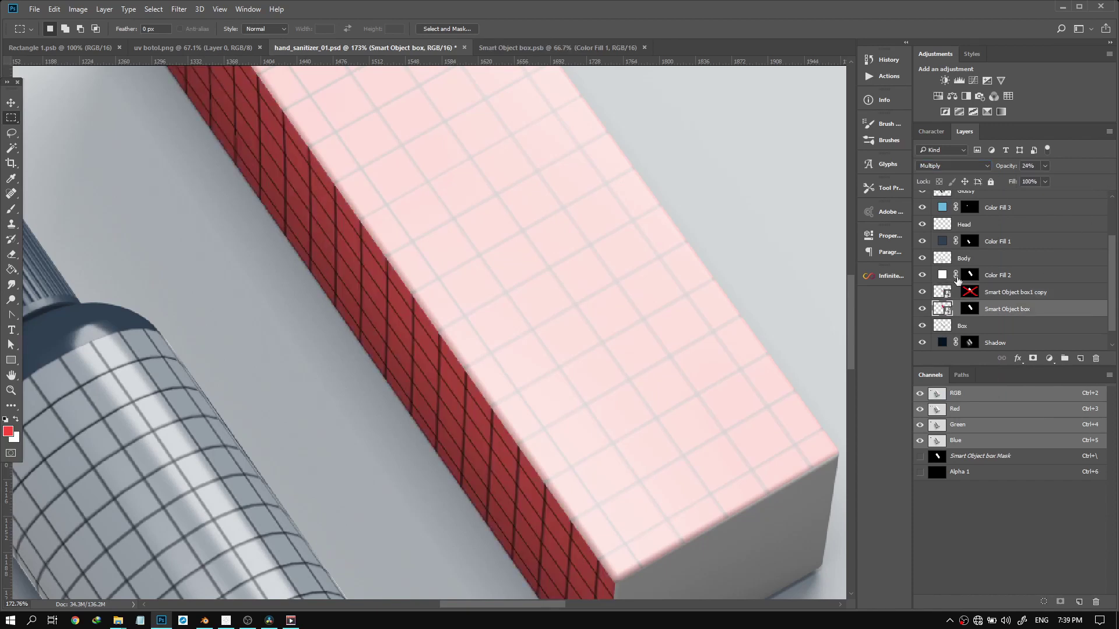
pyautogui.click(1043, 168)
pyautogui.moveTo(1047, 179); pyautogui.dragTo(1110, 182)
pyautogui.click(611, 259)
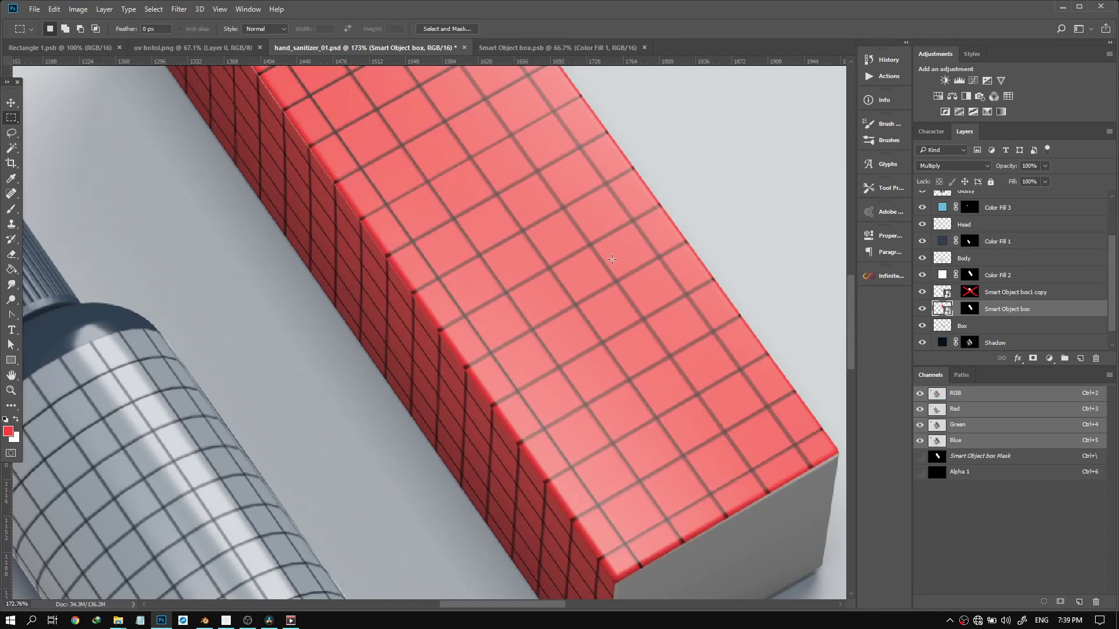
# Distort Smart Object box1 copy so its far upper corner meets the top face's corner, closing the gap along the shared edge
pyautogui.scroll(-3, 477, 268)
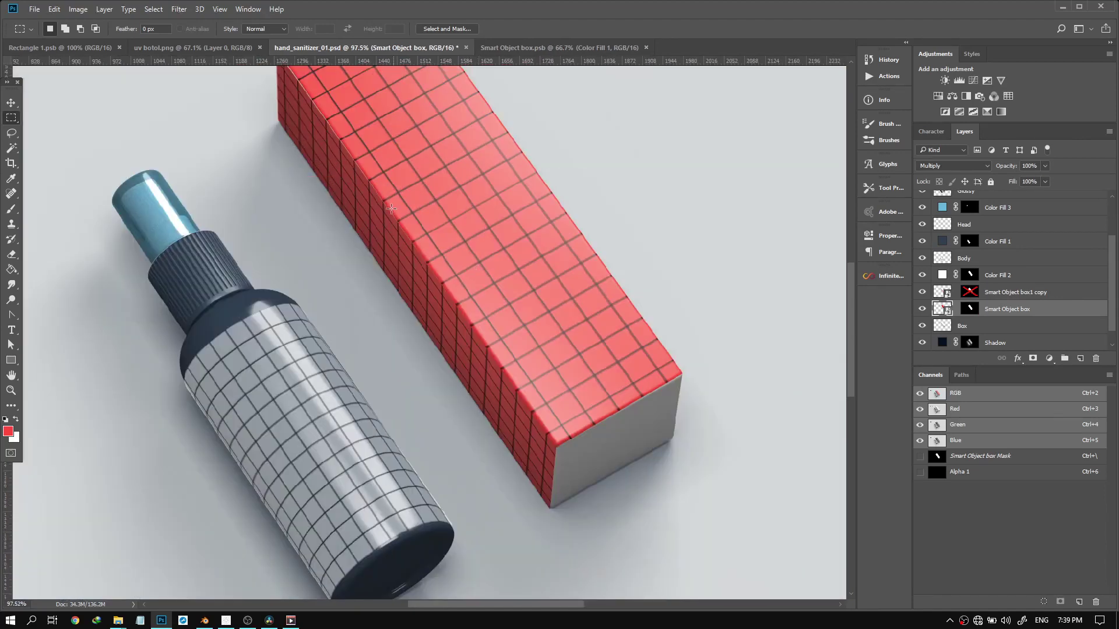
pyautogui.scroll(5, 396, 208)
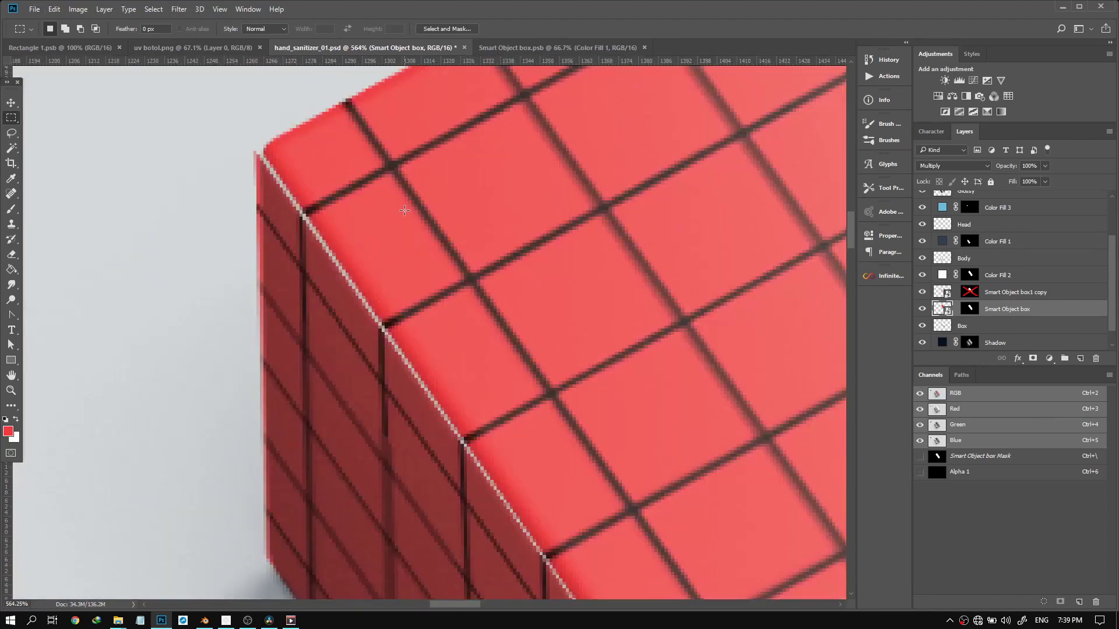
pyautogui.hotkey('ctrl', 't')
pyautogui.press('Escape')
pyautogui.click(944, 294)
pyautogui.hotkey('ctrl', 't')
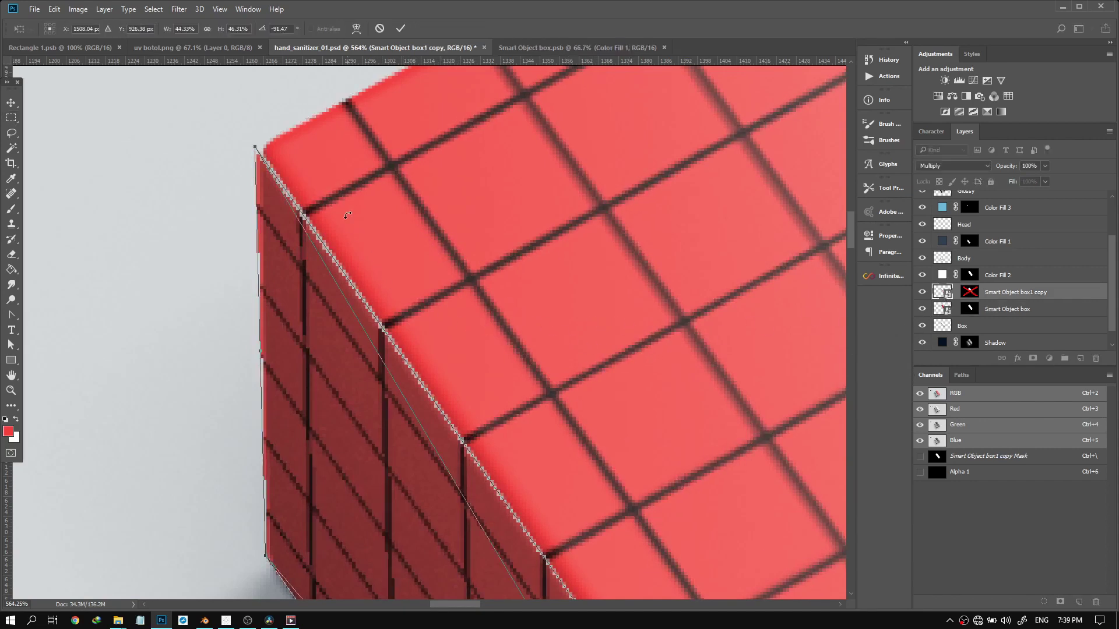
pyautogui.rightClick(360, 229)
pyautogui.click(393, 305)
pyautogui.moveTo(255, 147); pyautogui.dragTo(262, 145)
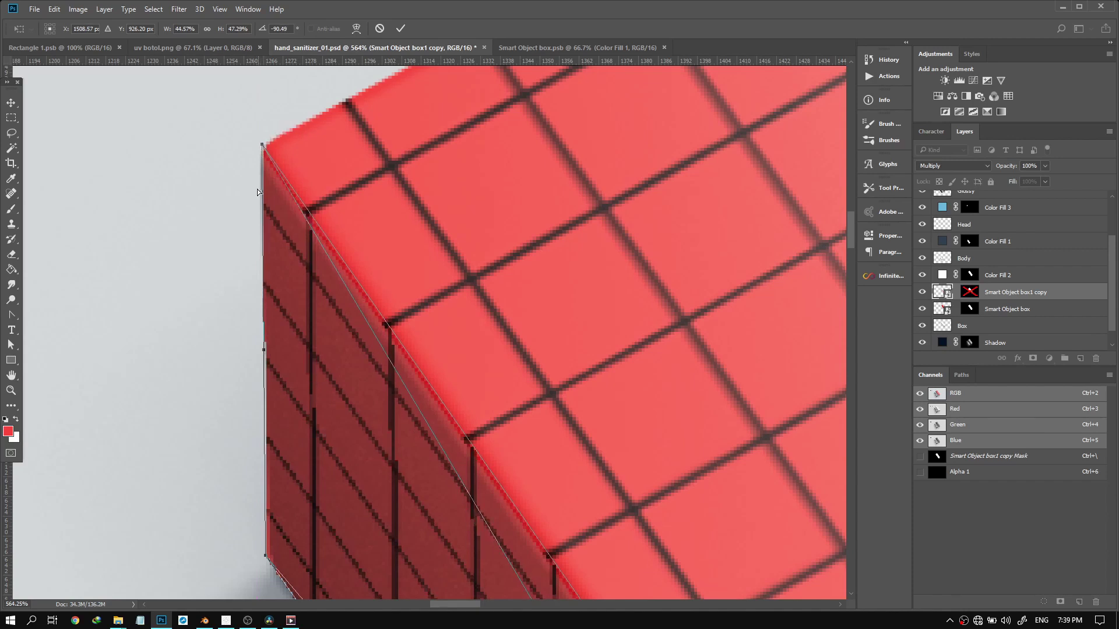
pyautogui.press('Return')
pyautogui.press('m')
# Inspect the edge shared by the box's top and long side faces, toggling the visibility of each face's smart object
pyautogui.scroll(-5, 329, 305)
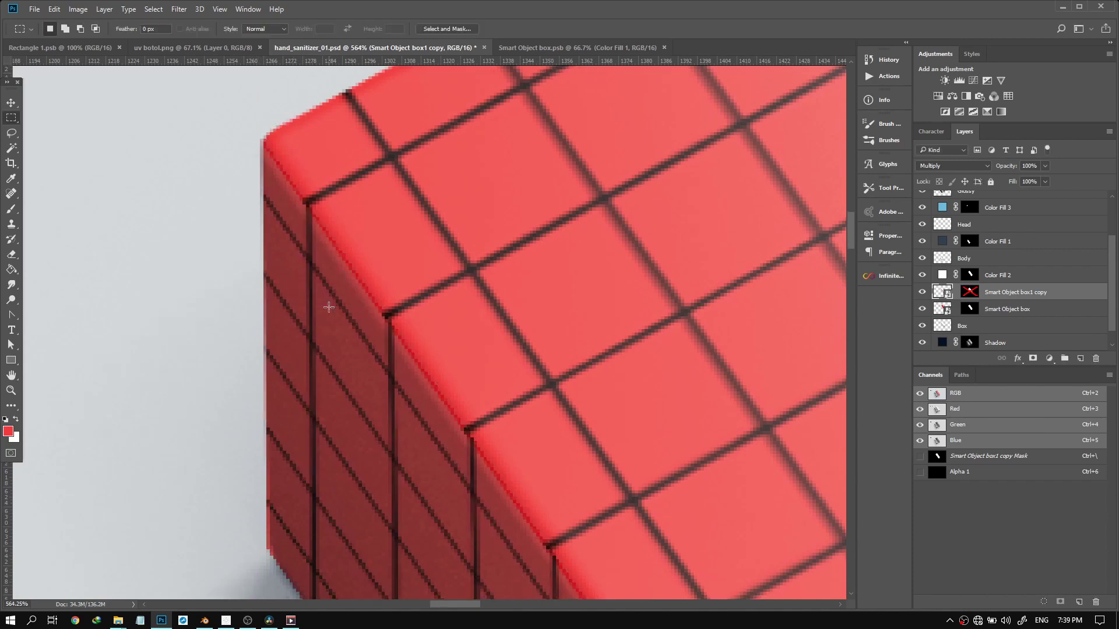
pyautogui.scroll(-2, 329, 307)
pyautogui.scroll(8, 558, 513)
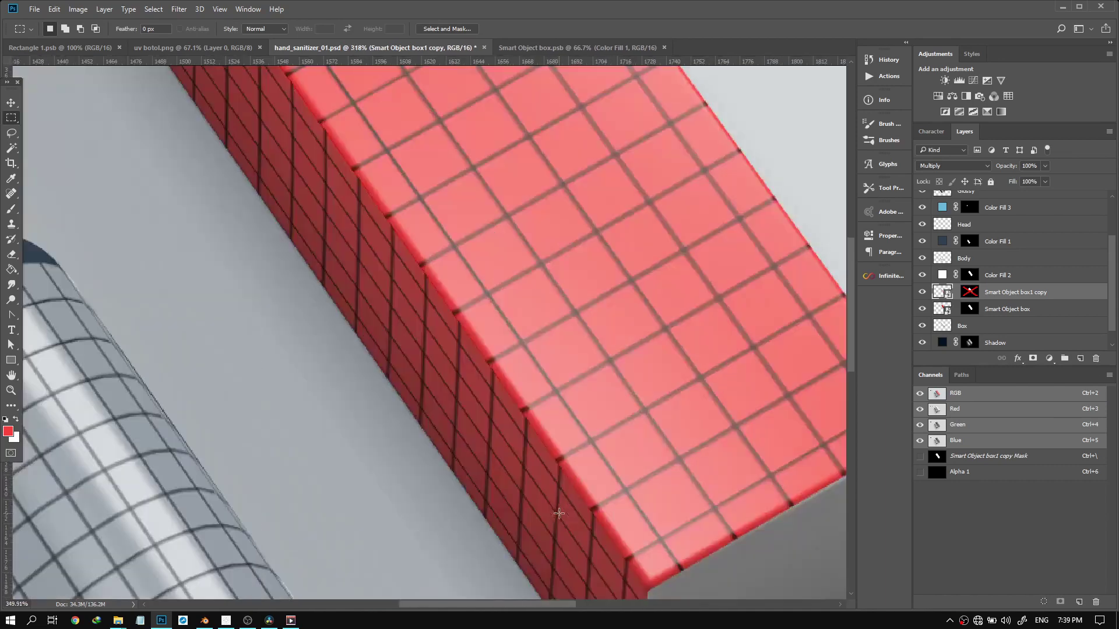
pyautogui.scroll(-5, 558, 507)
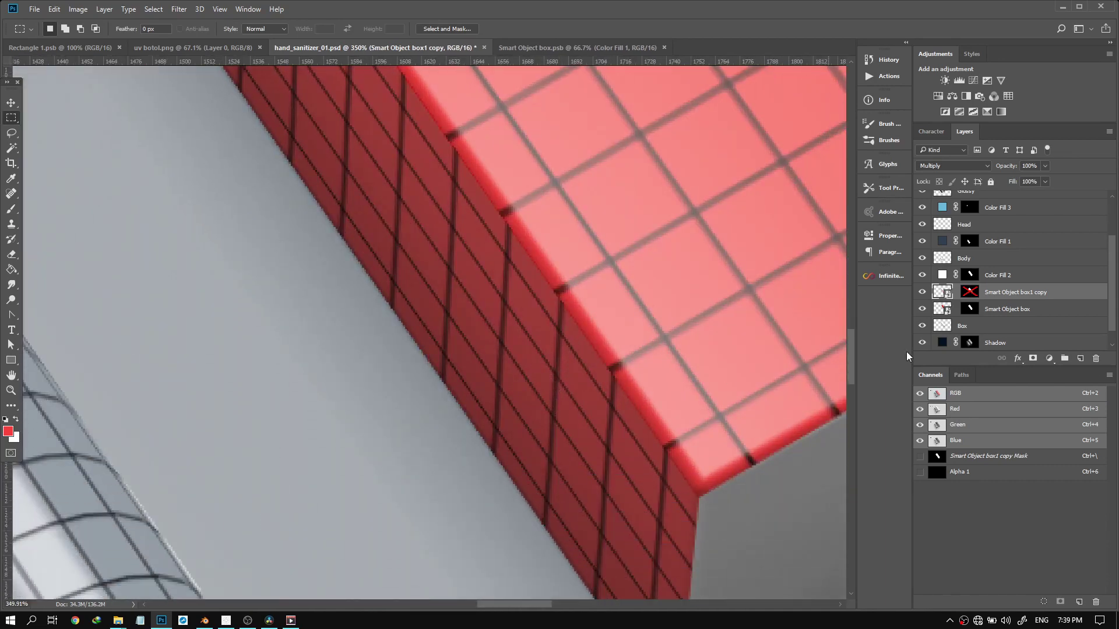
pyautogui.click(944, 307)
pyautogui.click(941, 296)
pyautogui.click(940, 311)
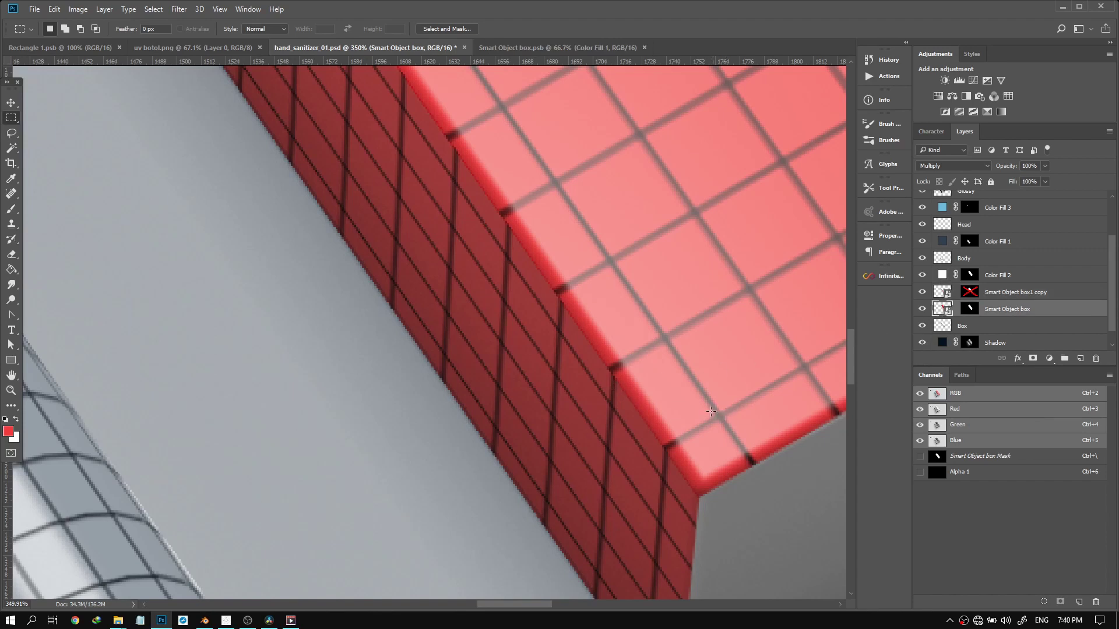
pyautogui.click(922, 309)
pyautogui.click(922, 309)
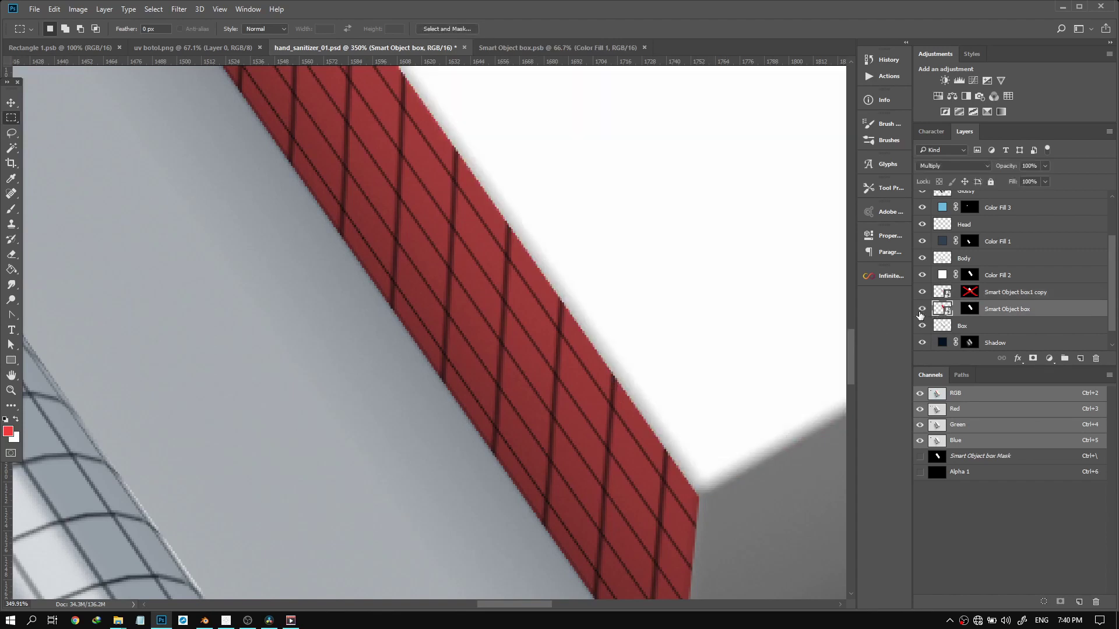
pyautogui.click(921, 292)
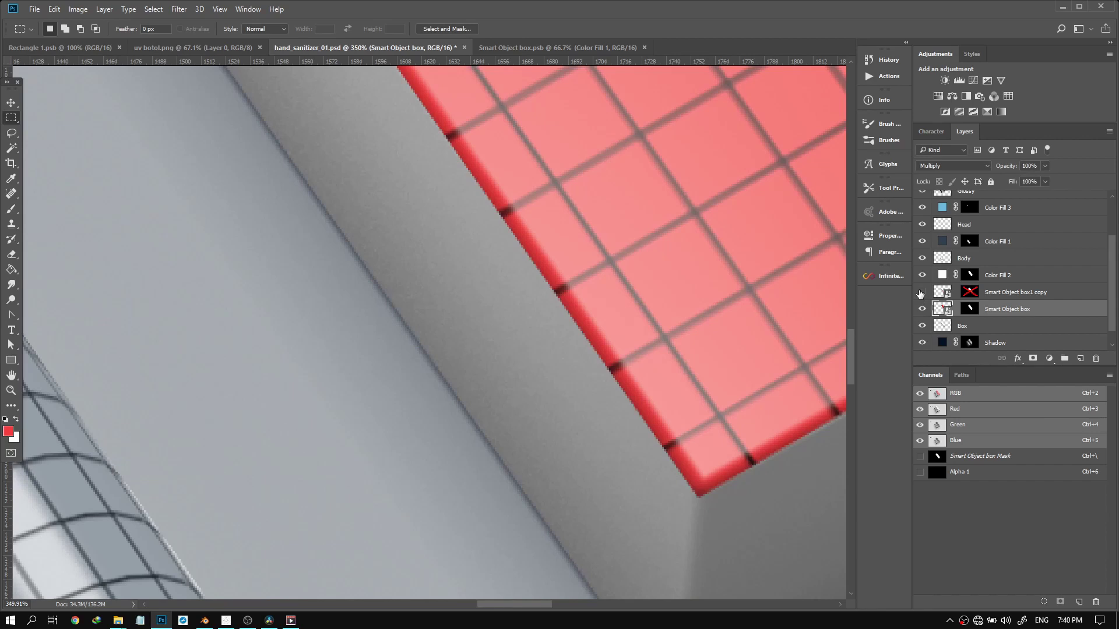
pyautogui.click(921, 292)
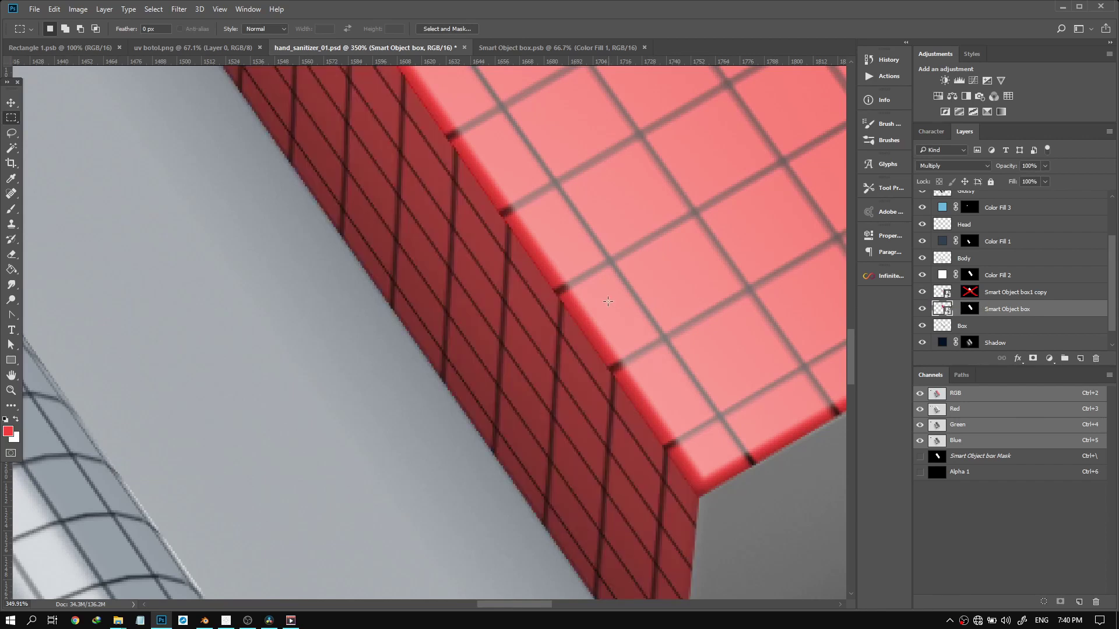
pyautogui.scroll(3, 608, 302)
pyautogui.click(925, 305)
pyautogui.click(923, 307)
pyautogui.click(921, 293)
pyautogui.click(920, 293)
pyautogui.scroll(3, 404, 294)
pyautogui.scroll(5, 403, 295)
pyautogui.scroll(-3, 345, 251)
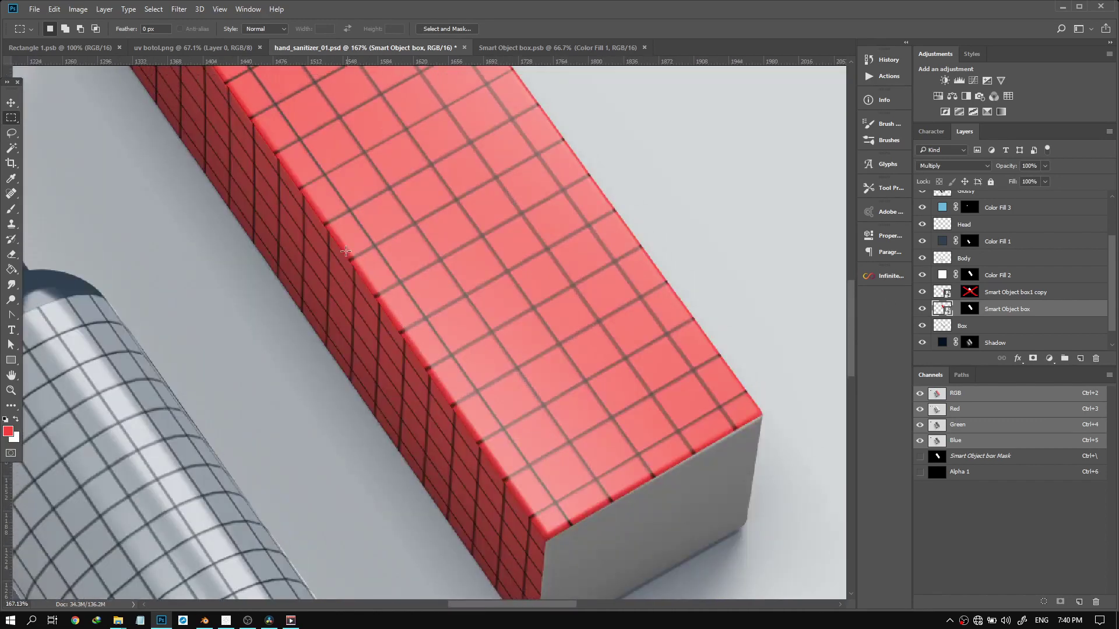
# Warp Smart Object box1 copy along the middle of the shared edge so its vertical grid lines meet the top-face lines
pyautogui.scroll(3, 346, 252)
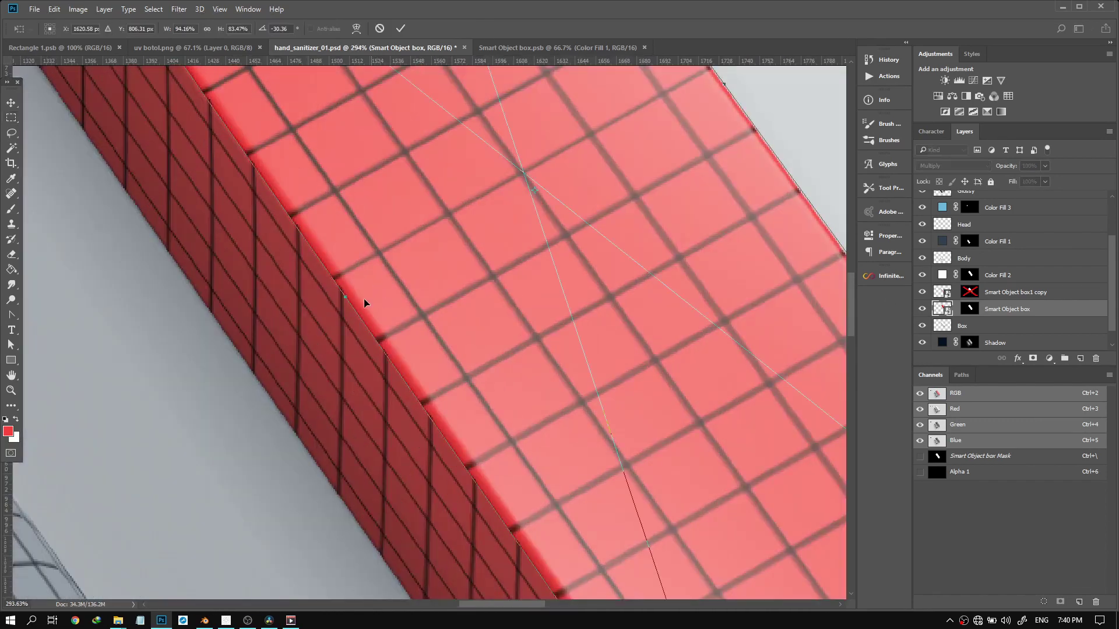
pyautogui.click(934, 293)
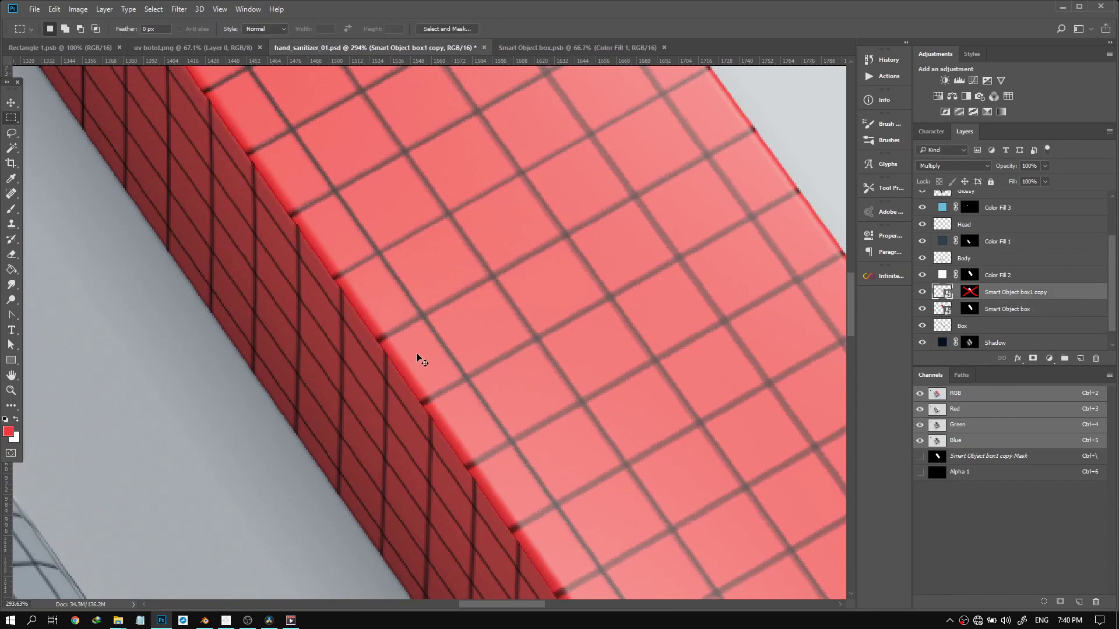
pyautogui.hotkey('ctrl', 't')
pyautogui.rightClick(261, 267)
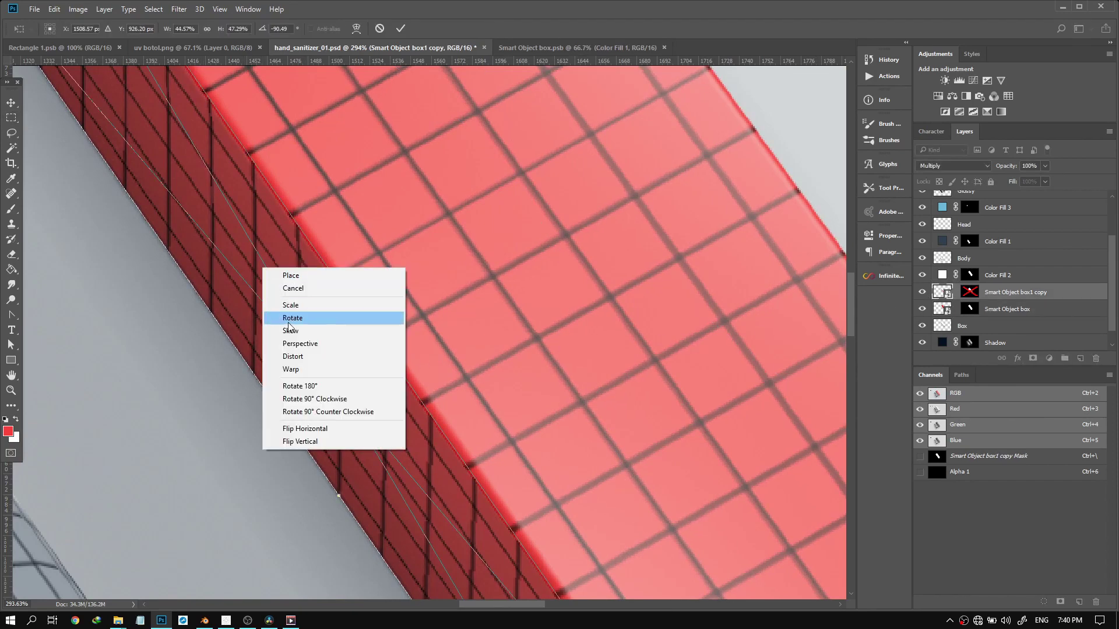
pyautogui.click(292, 369)
pyautogui.scroll(6, 296, 209)
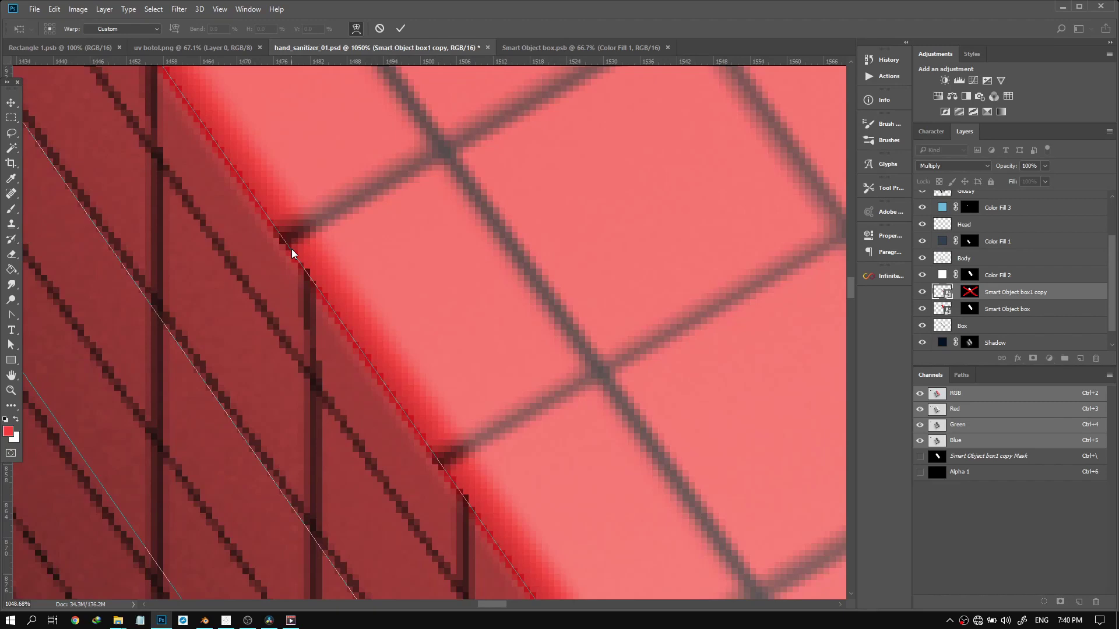
pyautogui.moveTo(288, 250); pyautogui.dragTo(259, 208)
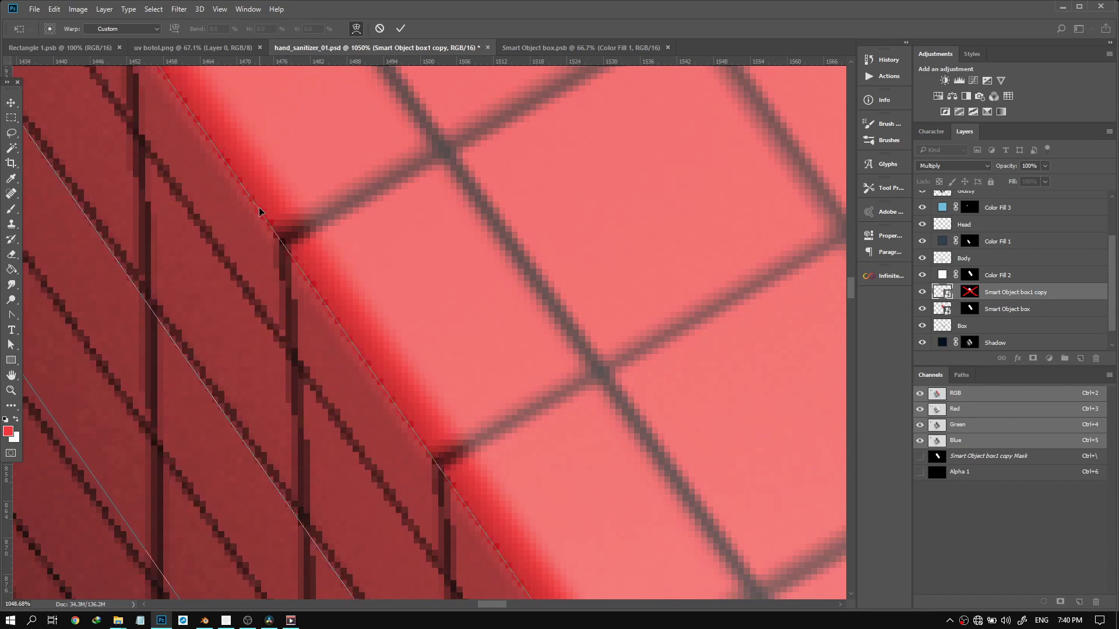
pyautogui.press('Return')
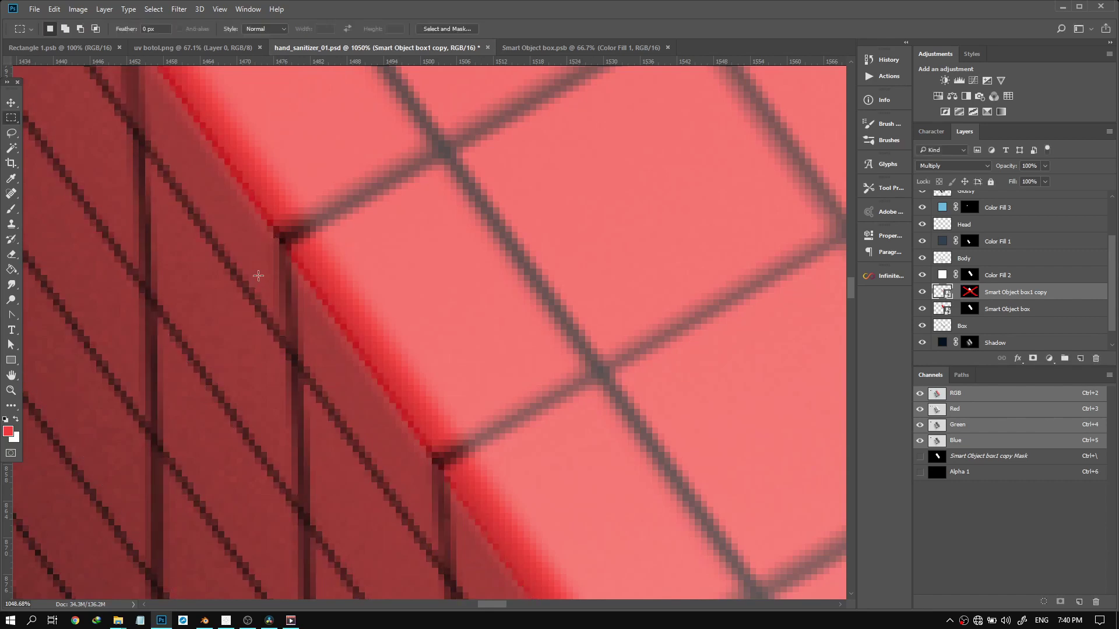
# Examine the grid alignment along the whole box and the uncovered short end face
pyautogui.hotkey('ctrl', '0')
pyautogui.scroll(-1, 291, 263)
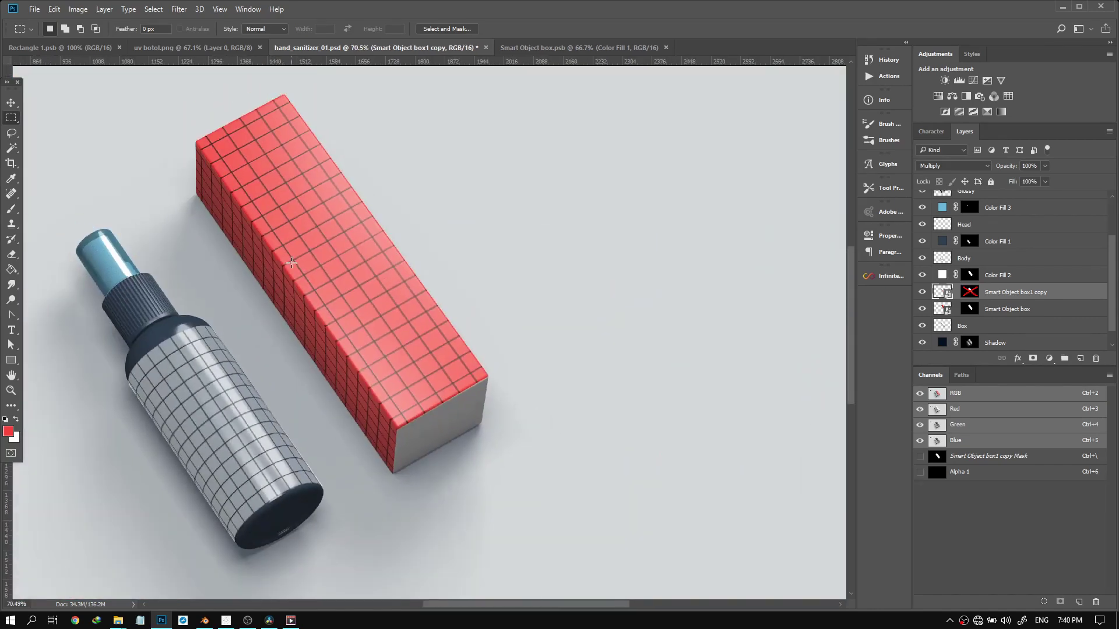
pyautogui.scroll(6, 174, 124)
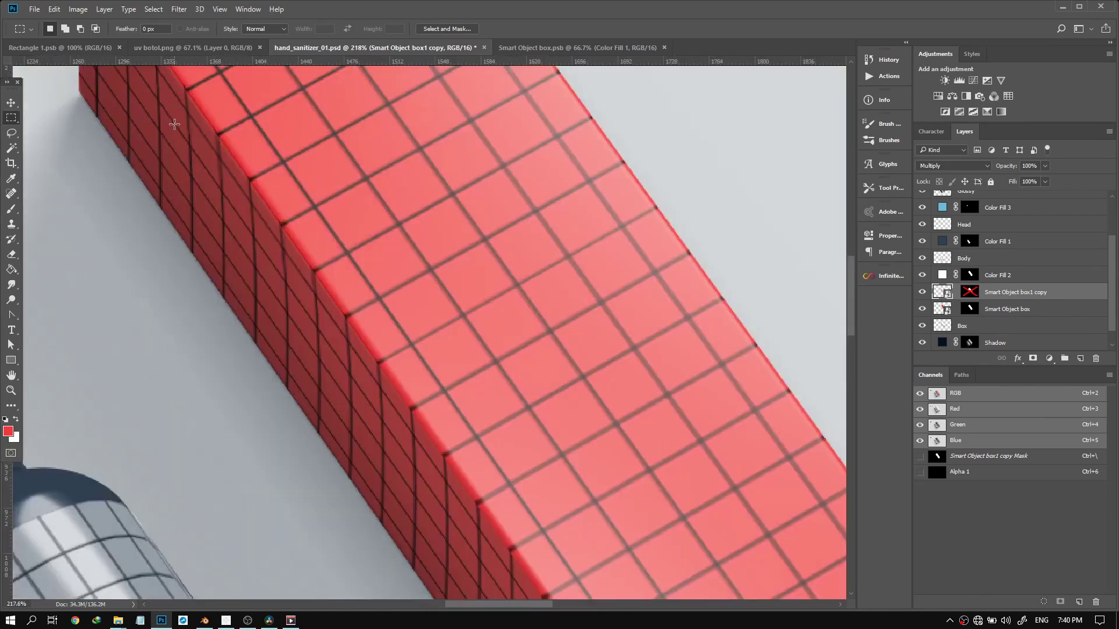
pyautogui.scroll(-2, 186, 128)
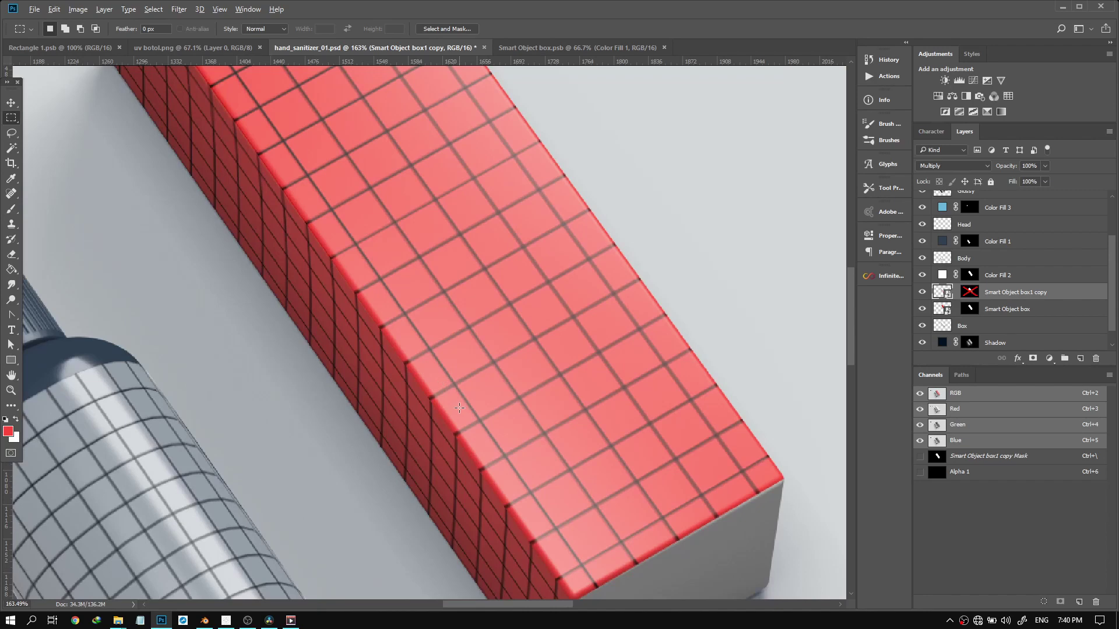
pyautogui.scroll(-5, 459, 408)
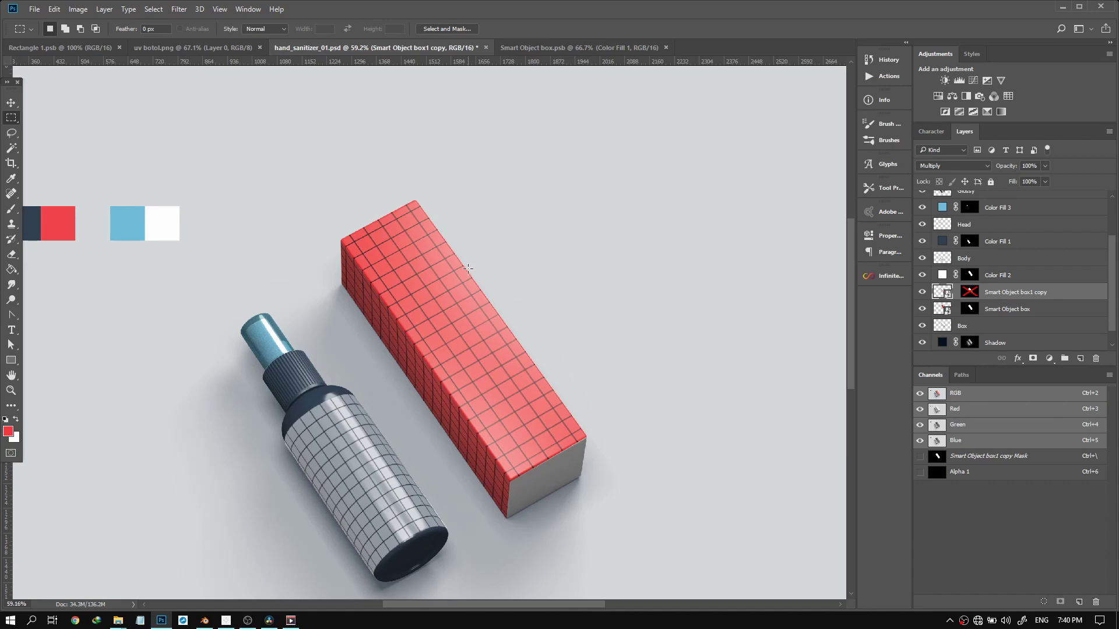
pyautogui.scroll(-3, 470, 274)
pyautogui.scroll(5, 518, 421)
pyautogui.scroll(-4, 518, 421)
pyautogui.scroll(6, 519, 367)
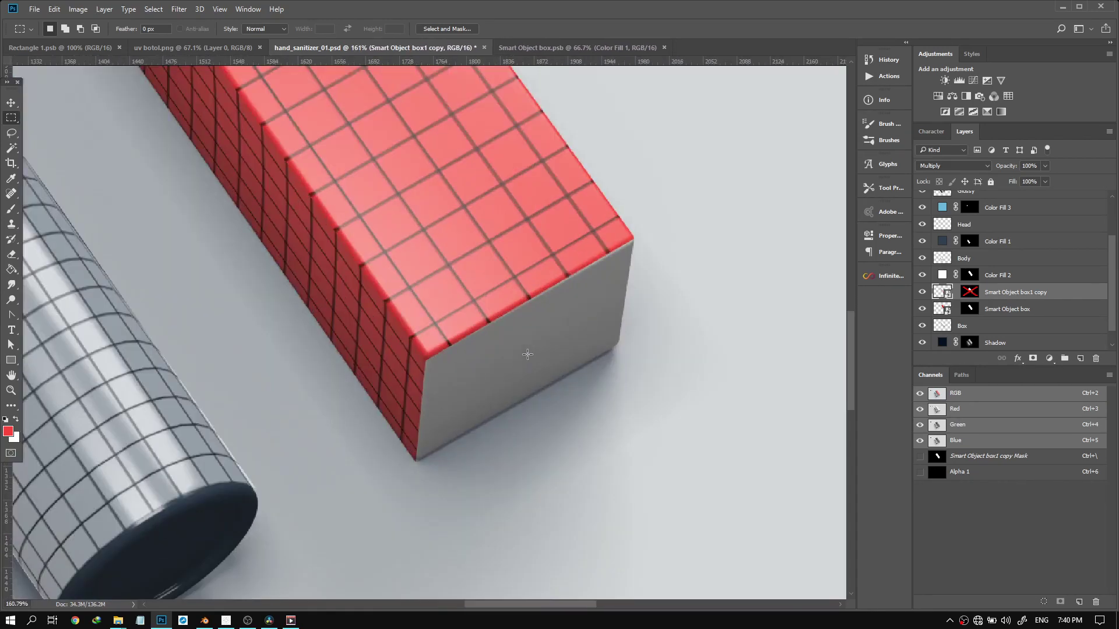
# Distort Smart Object box so its outer corner beside the uncovered end face meets the corner of the box
pyautogui.scroll(2, 585, 274)
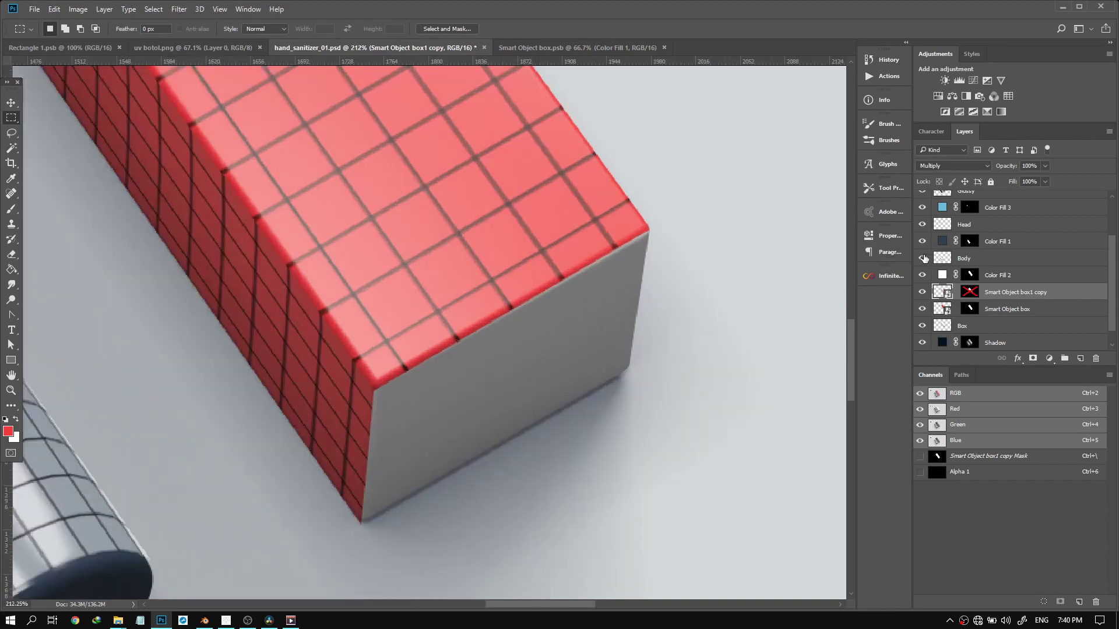
pyautogui.click(948, 308)
pyautogui.hotkey('ctrl', 't')
pyautogui.rightClick(582, 223)
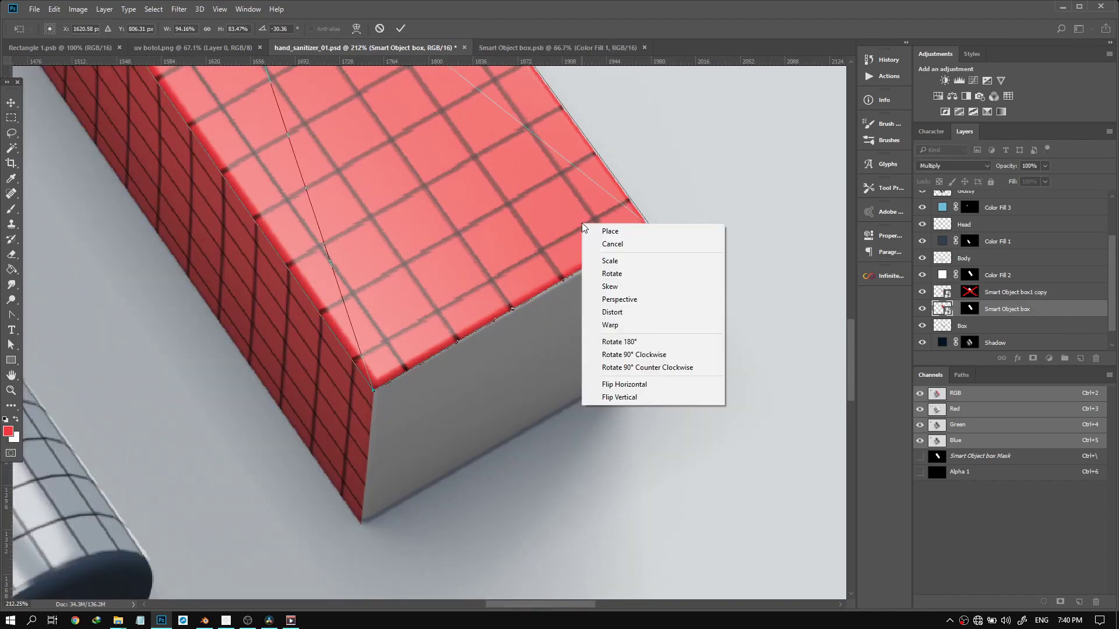
pyautogui.click(612, 312)
pyautogui.scroll(6, 647, 224)
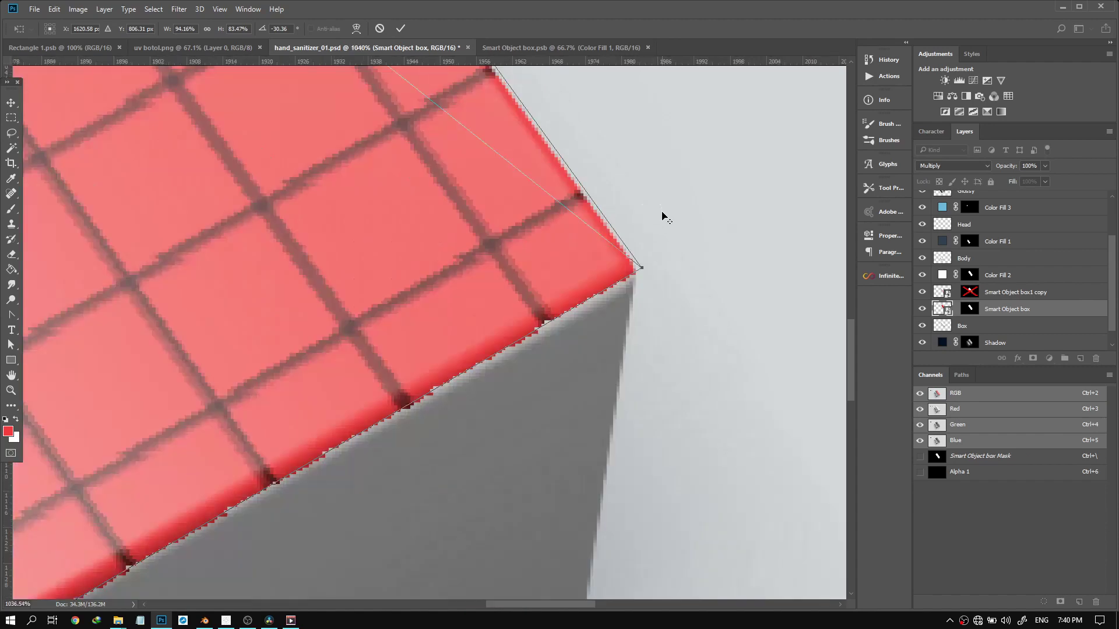
pyautogui.moveTo(623, 322); pyautogui.dragTo(631, 328)
pyautogui.press('Return')
pyautogui.press('m')
pyautogui.scroll(-10, 589, 292)
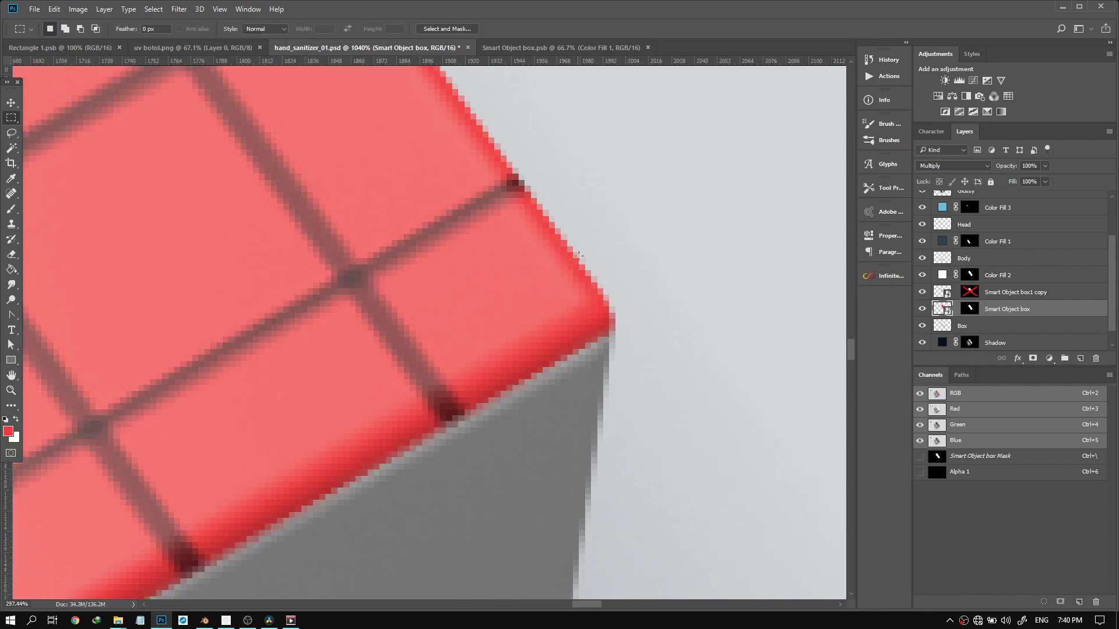
# Warp Smart Object box1 copy along the shared edge toward the uncovered end, lining its vertical grid lines up with the top-face lines
pyautogui.scroll(3, 305, 252)
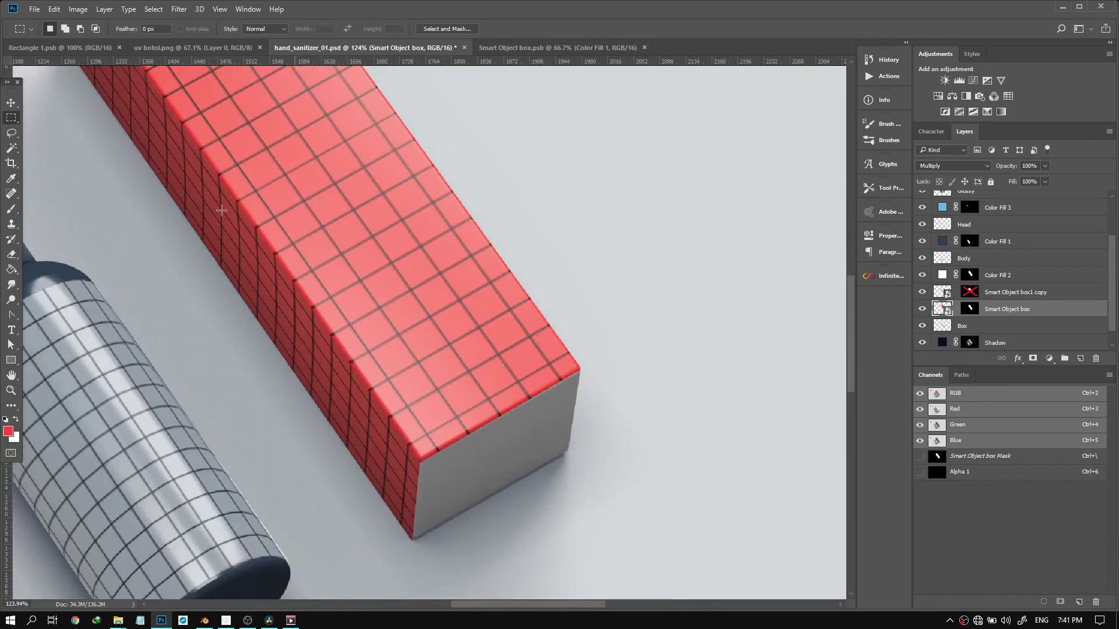
pyautogui.scroll(5, 199, 199)
pyautogui.scroll(-4, 324, 263)
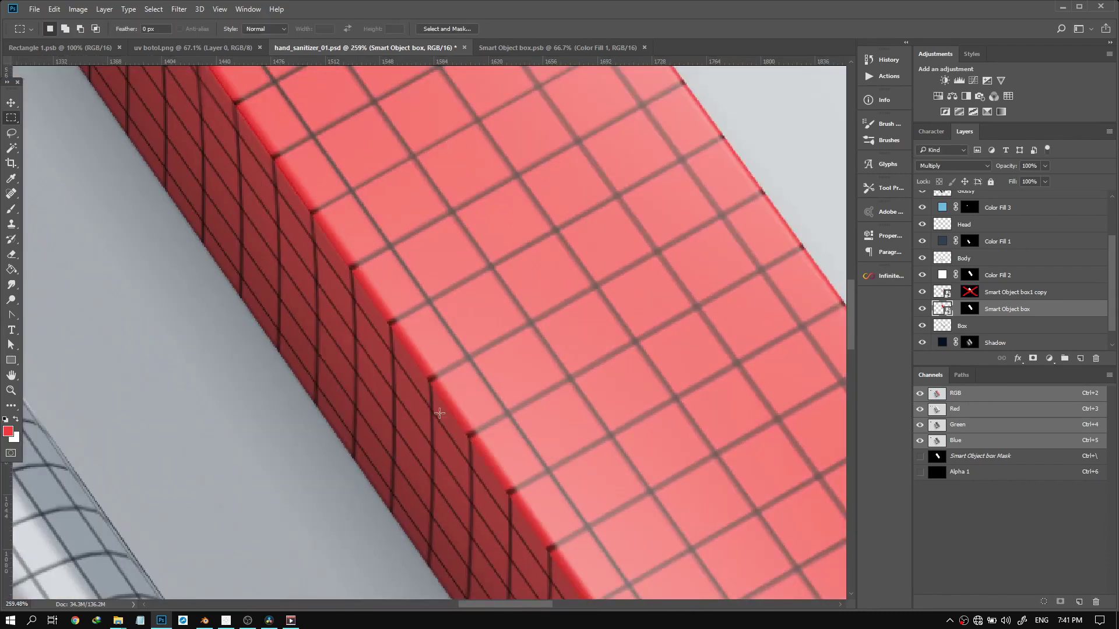
pyautogui.scroll(6, 449, 407)
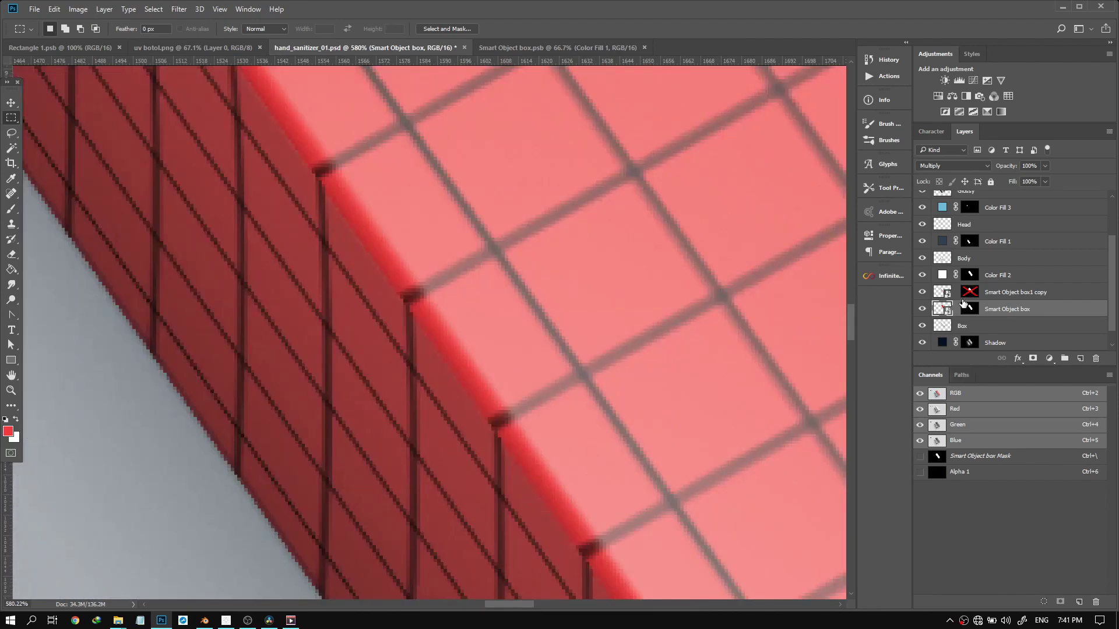
pyautogui.click(944, 289)
pyautogui.hotkey('ctrl', 't')
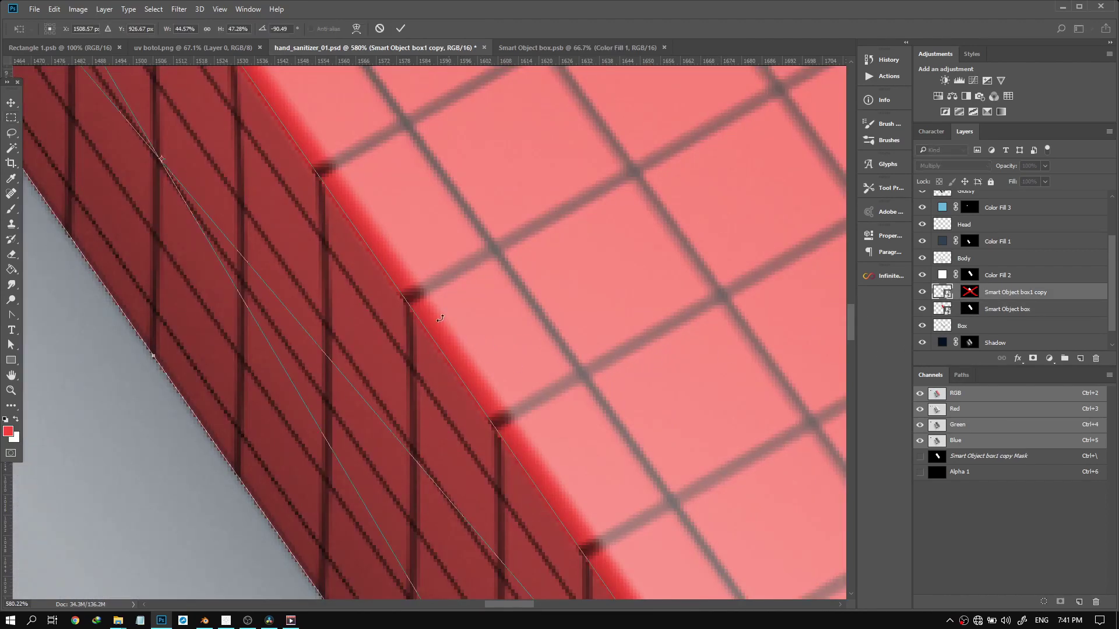
pyautogui.rightClick(432, 303)
pyautogui.rightClick(391, 314)
pyautogui.click(420, 416)
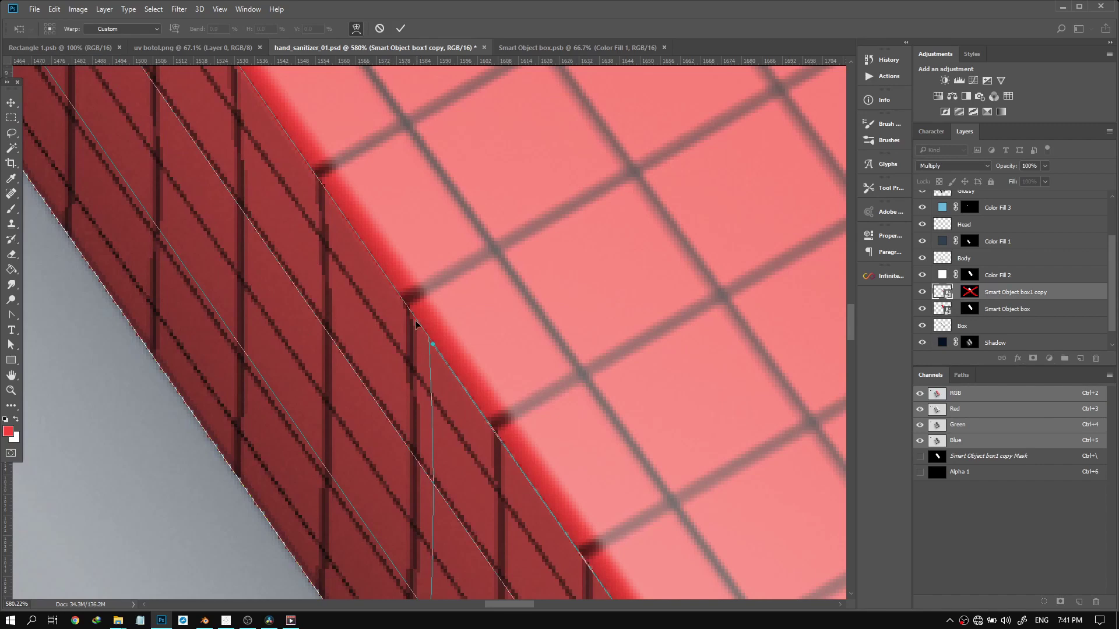
pyautogui.moveTo(429, 340); pyautogui.dragTo(422, 327)
pyautogui.scroll(-10, 422, 328)
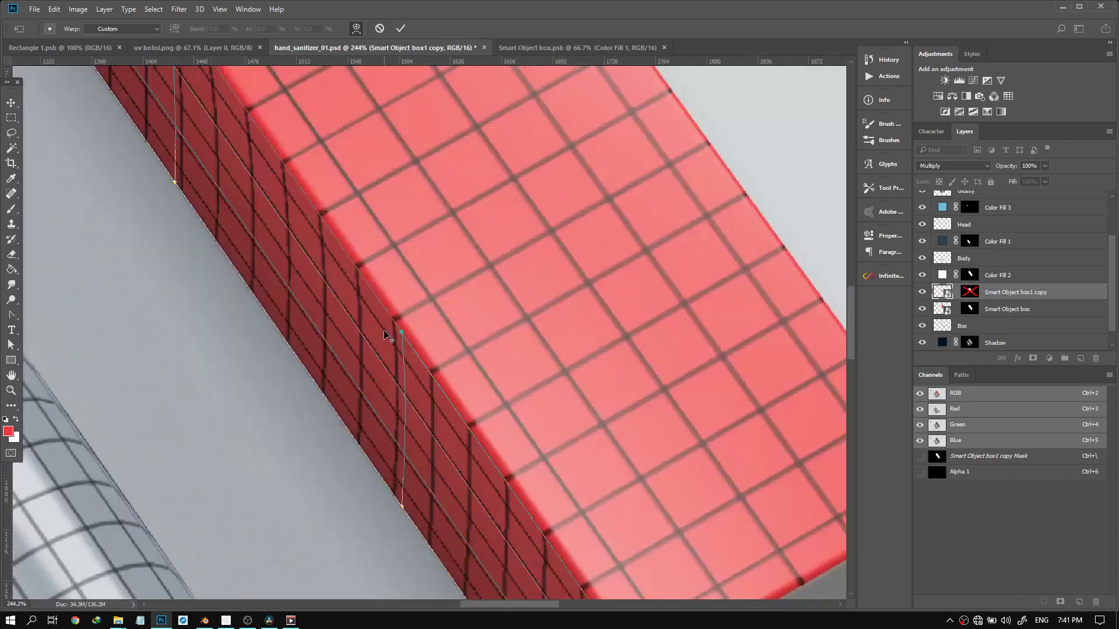
# Warp the upper section of Smart Object box1 copy along the shared edge so its grid lines meet the top-face lines
pyautogui.scroll(2, 338, 297)
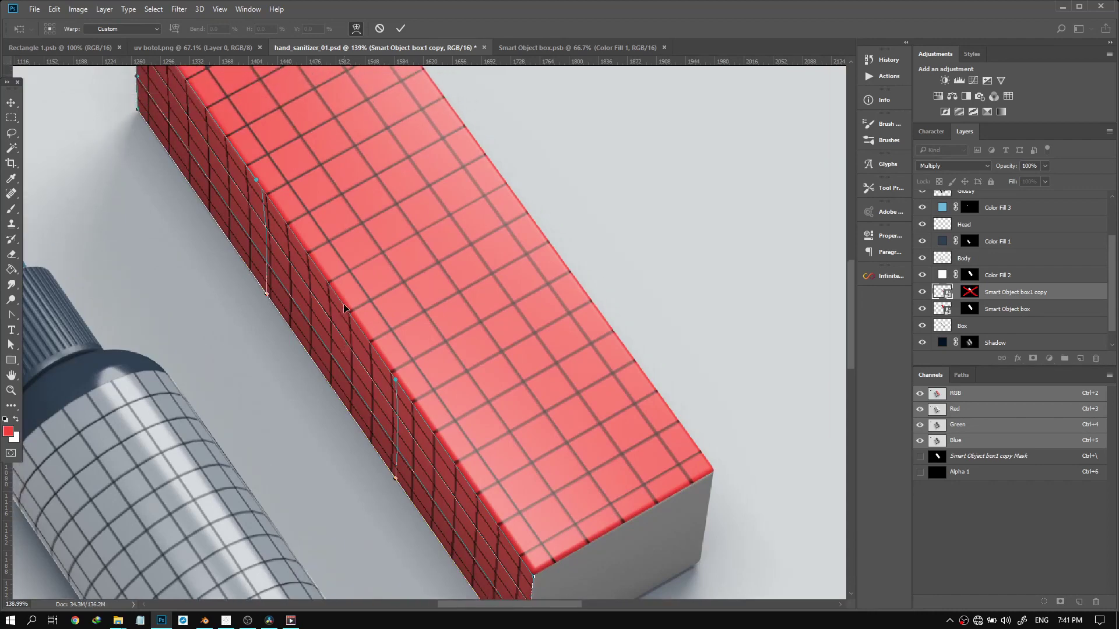
pyautogui.scroll(5, 247, 214)
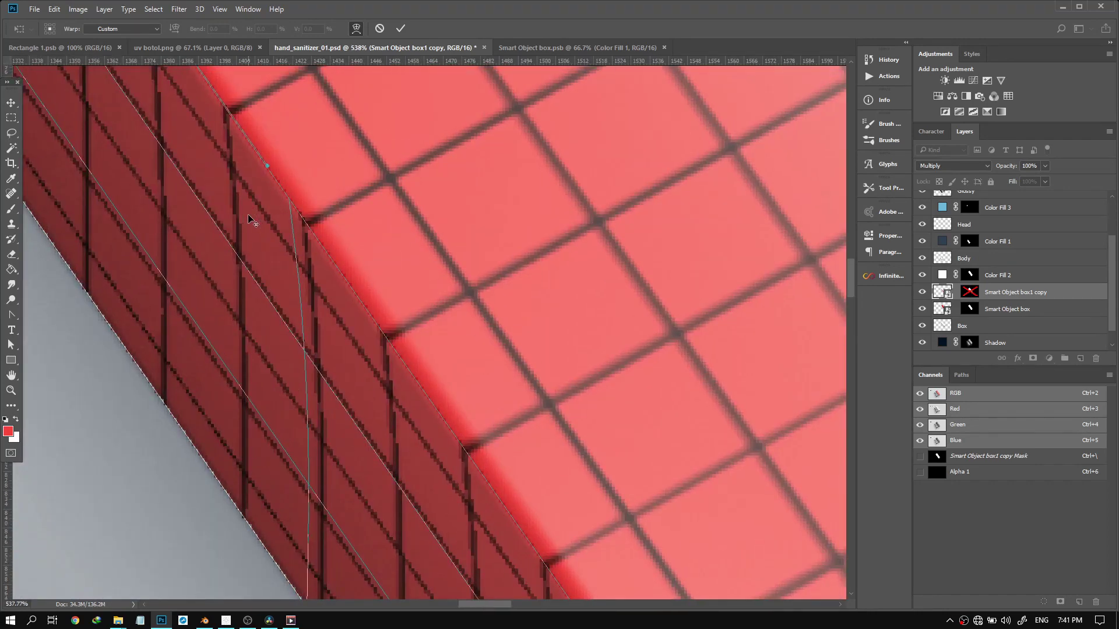
pyautogui.moveTo(268, 166); pyautogui.dragTo(272, 170)
pyautogui.scroll(-6, 272, 172)
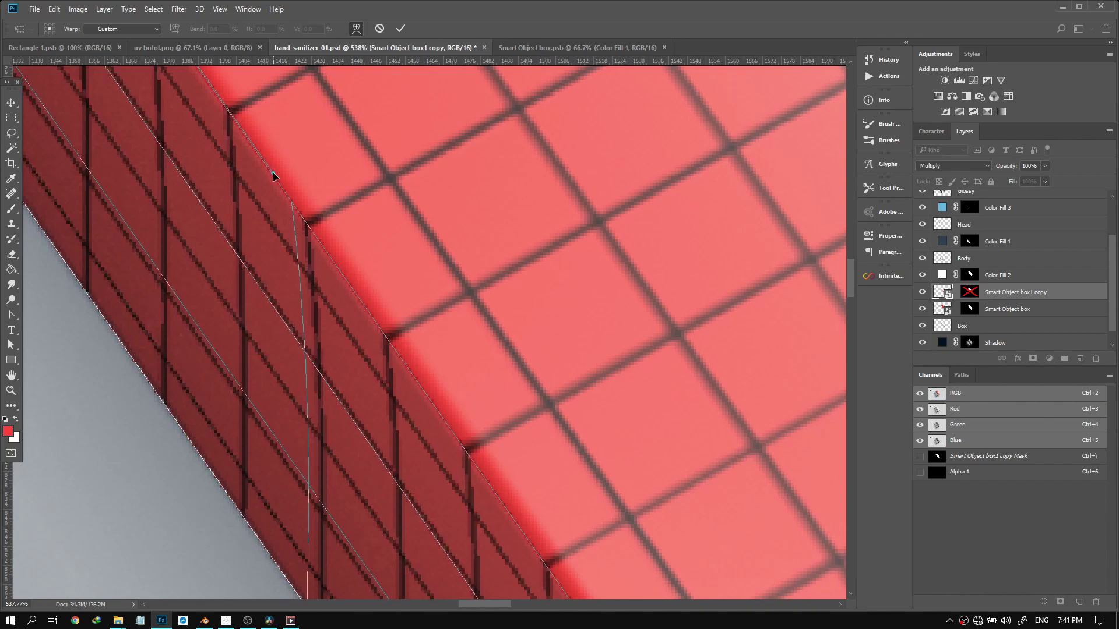
pyautogui.scroll(-5, 272, 173)
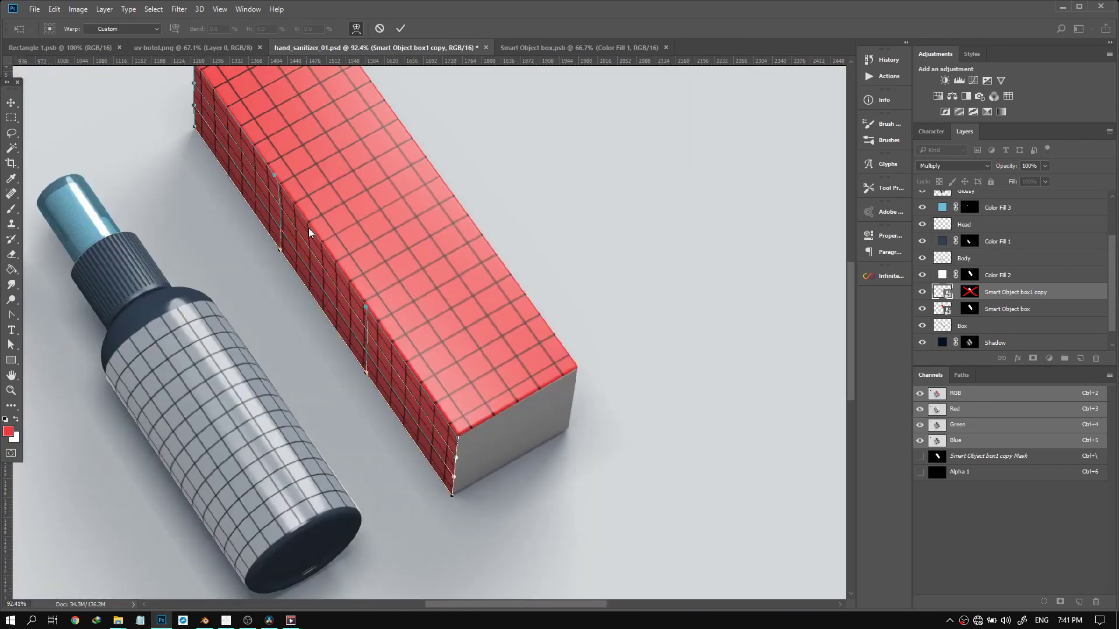
pyautogui.press('Return')
pyautogui.press('m')
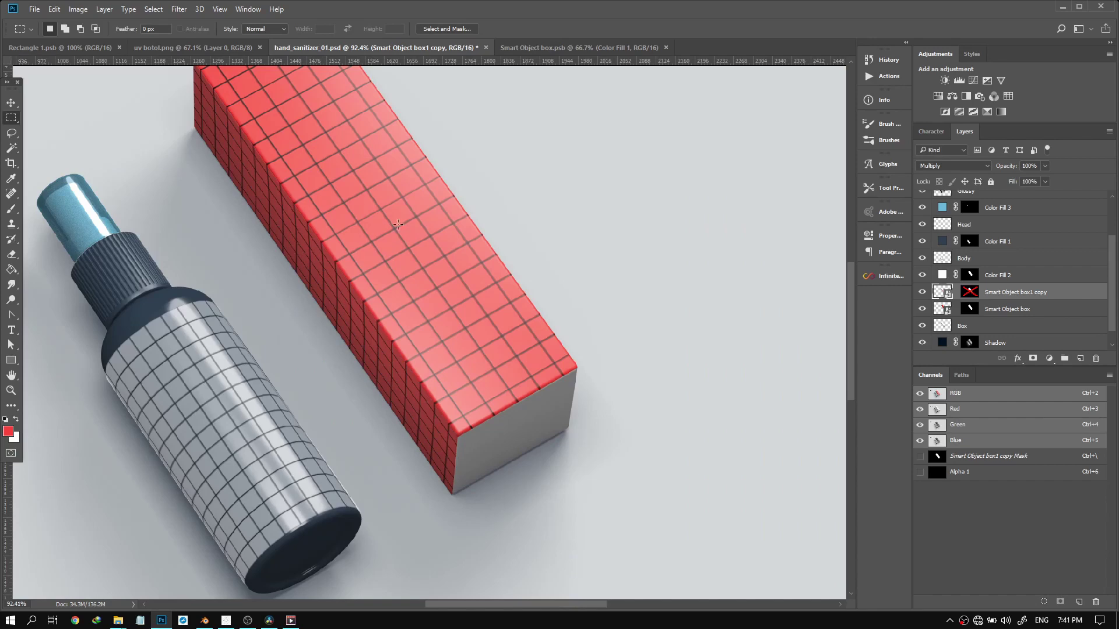
# Warp the middle of Smart Object box1 copy slightly to even out the grid across the long side face
pyautogui.scroll(-3, 423, 225)
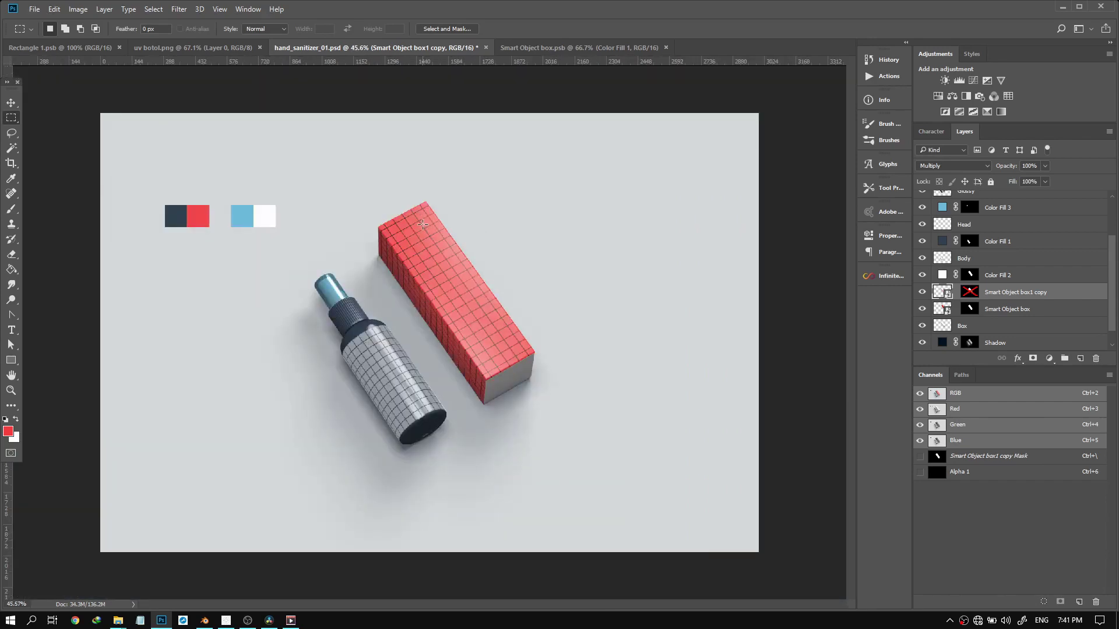
pyautogui.scroll(3, 422, 224)
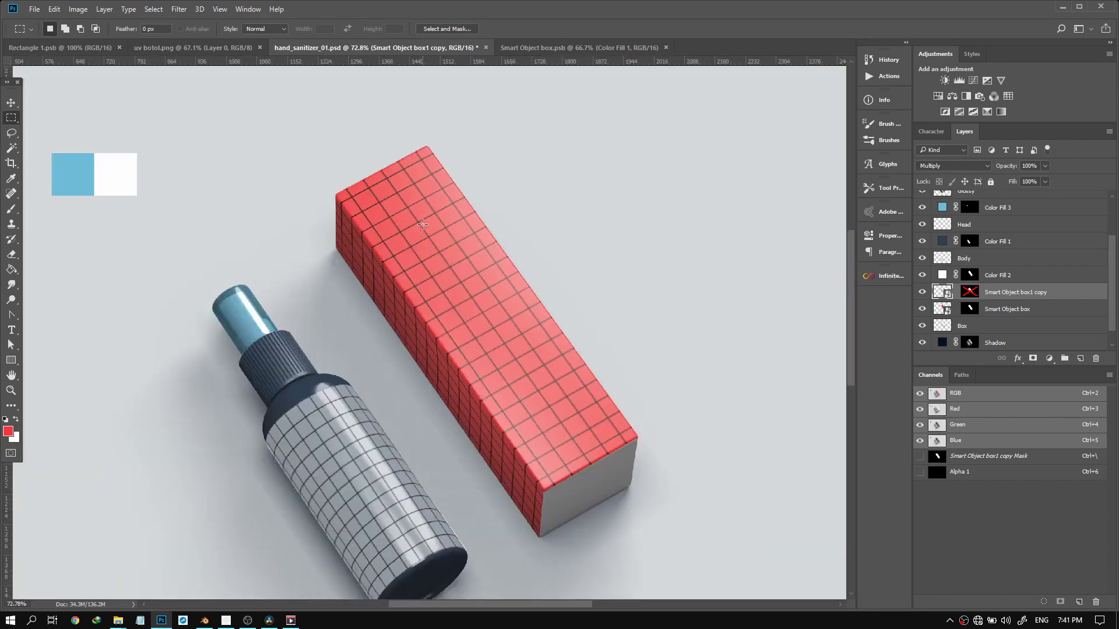
pyautogui.scroll(2, 449, 350)
pyautogui.hotkey('ctrl', 't')
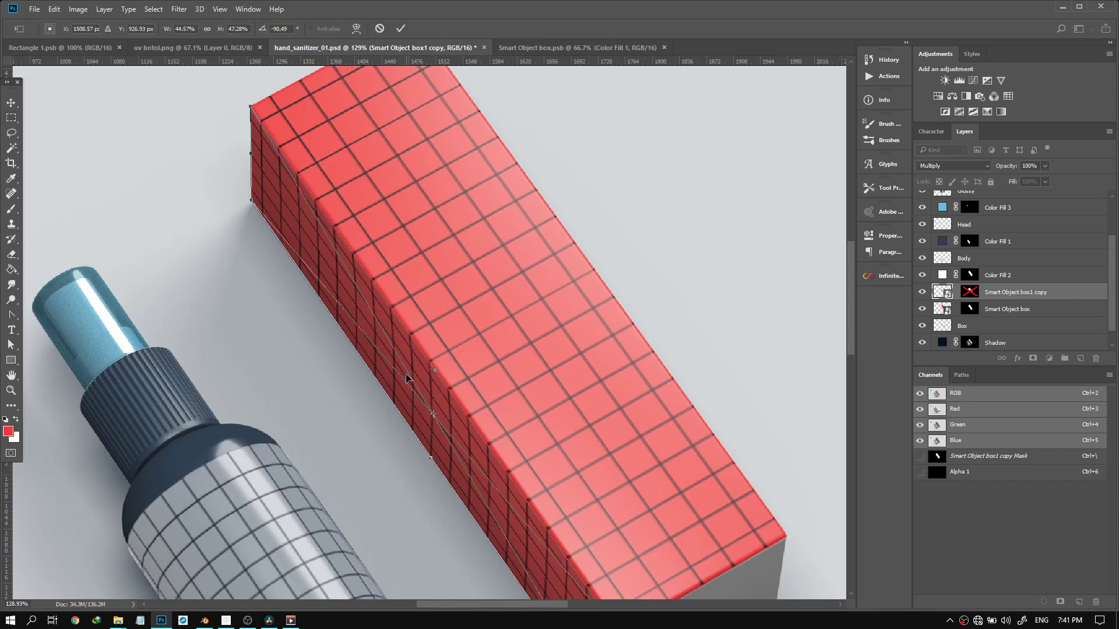
pyautogui.rightClick(408, 374)
pyautogui.click(437, 464)
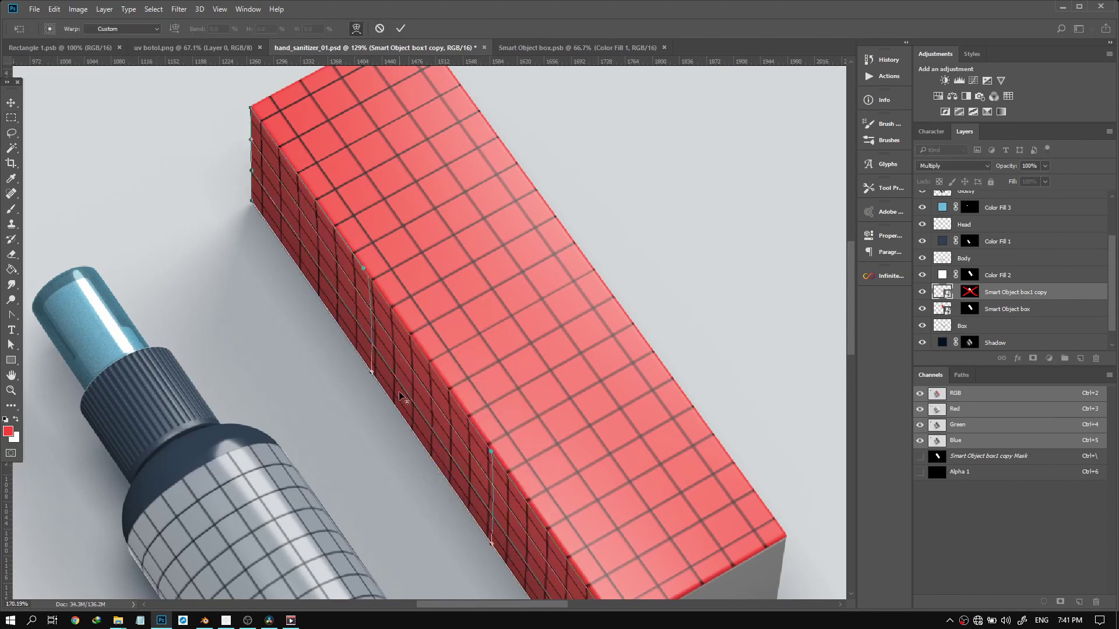
pyautogui.scroll(3, 399, 391)
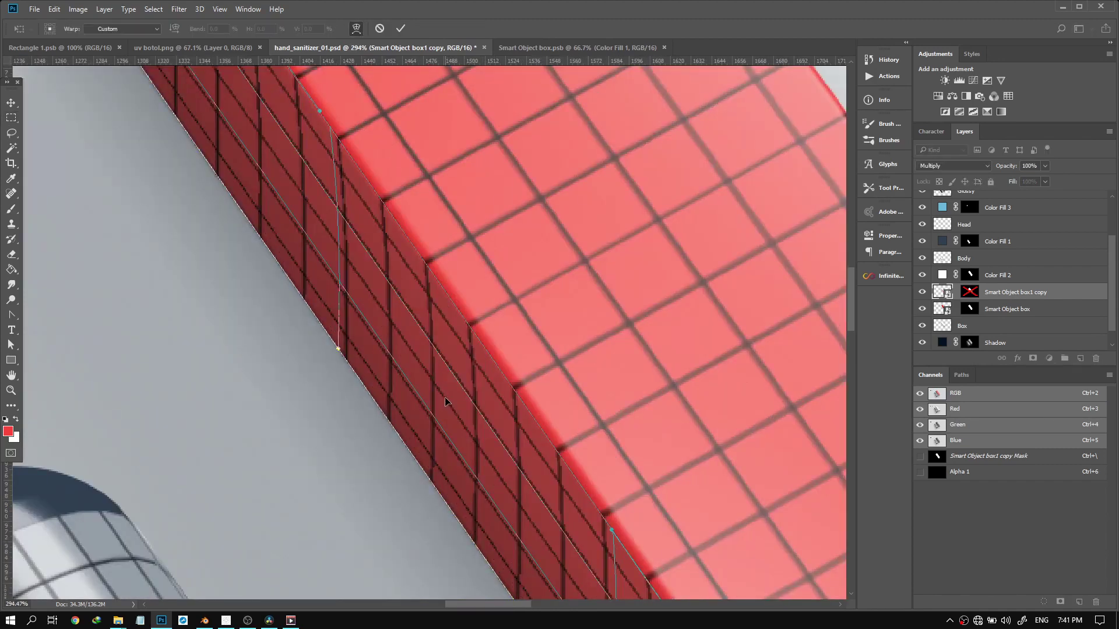
pyautogui.moveTo(446, 403); pyautogui.dragTo(443, 398)
pyautogui.press('Return')
pyautogui.hotkey('ctrl', '0')
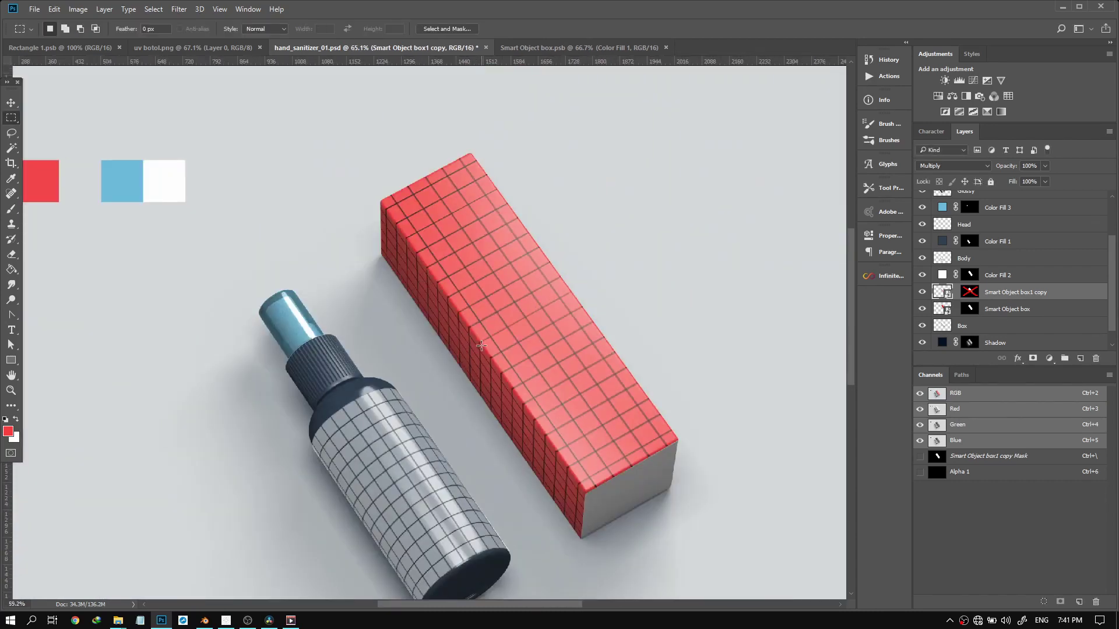
# Re-enable the layer mask on Smart Object box1 copy
pyautogui.scroll(-3, 482, 345)
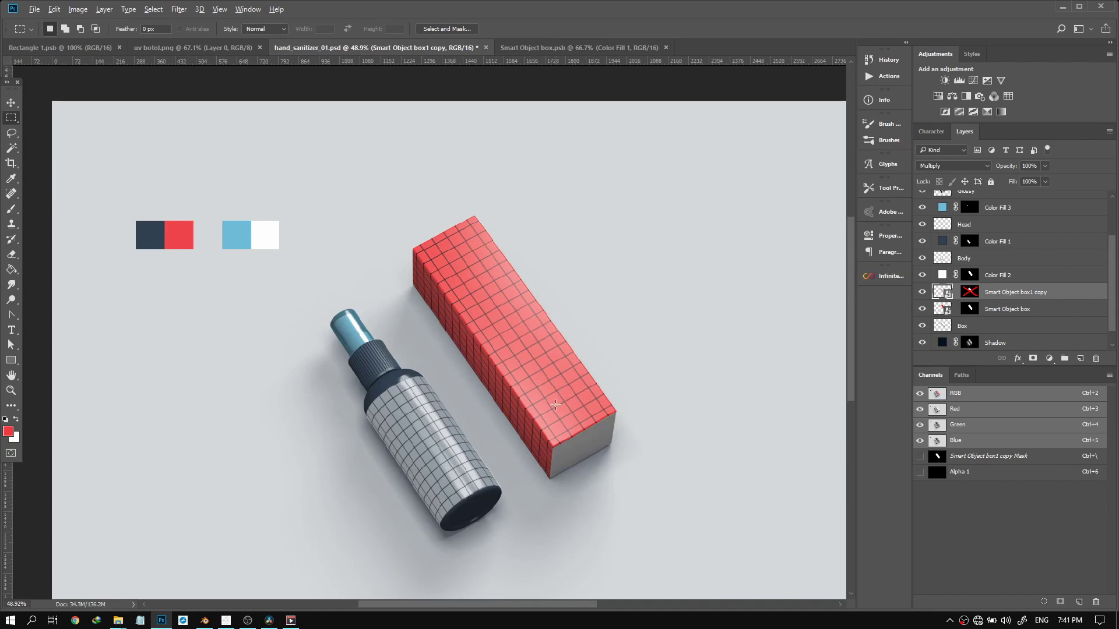
pyautogui.scroll(3, 558, 368)
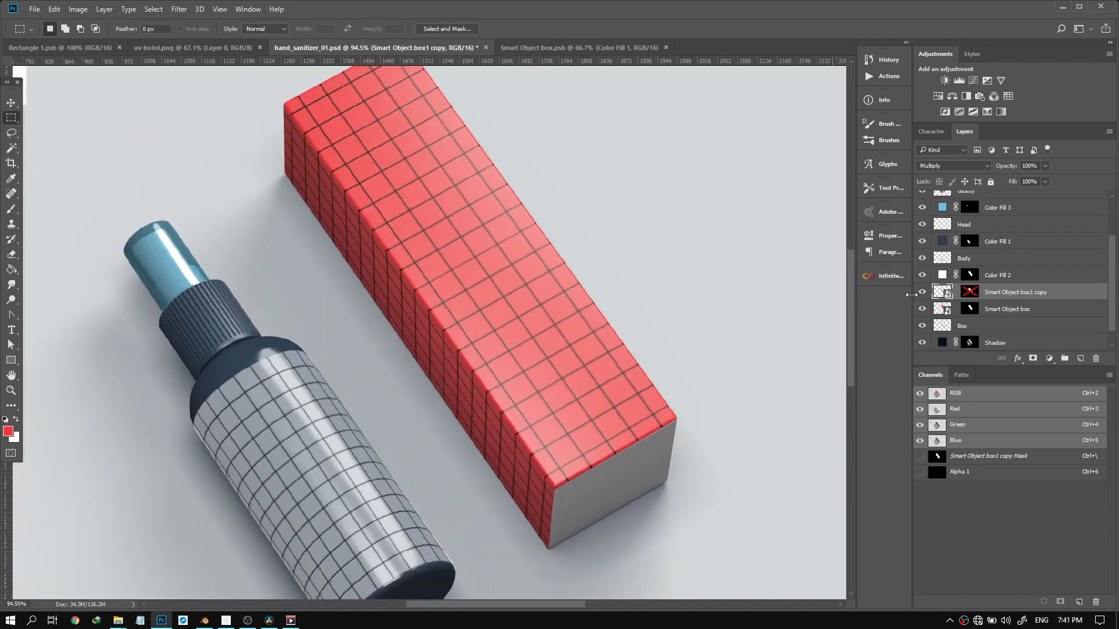
pyautogui.click(1007, 309)
pyautogui.scroll(-1, 999, 307)
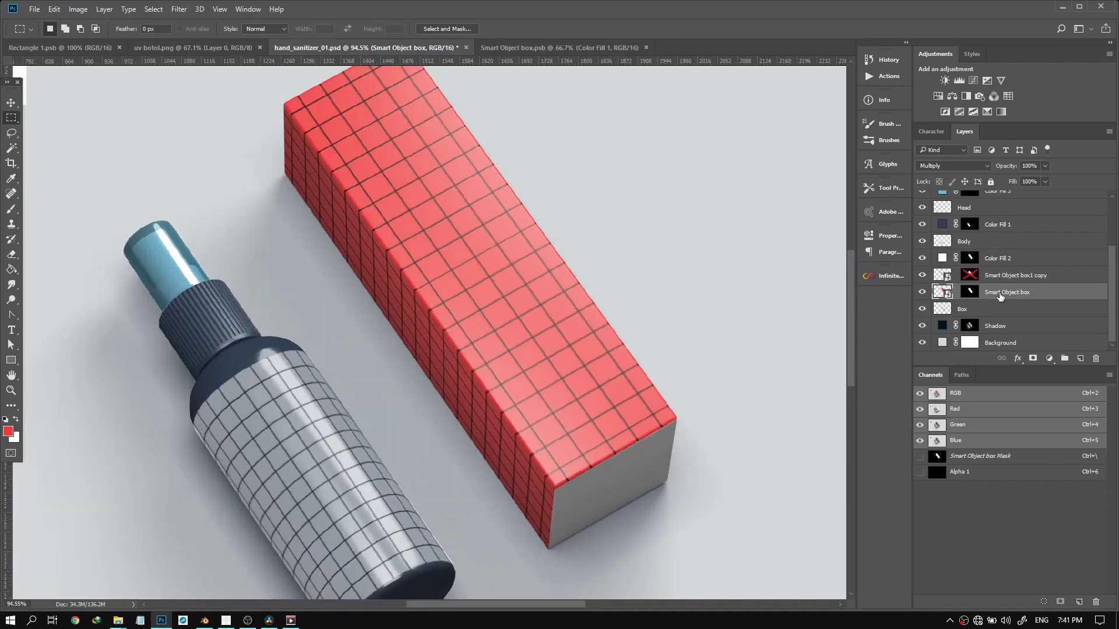
pyautogui.click(969, 276)
pyautogui.rightClick(969, 276)
pyautogui.click(968, 274)
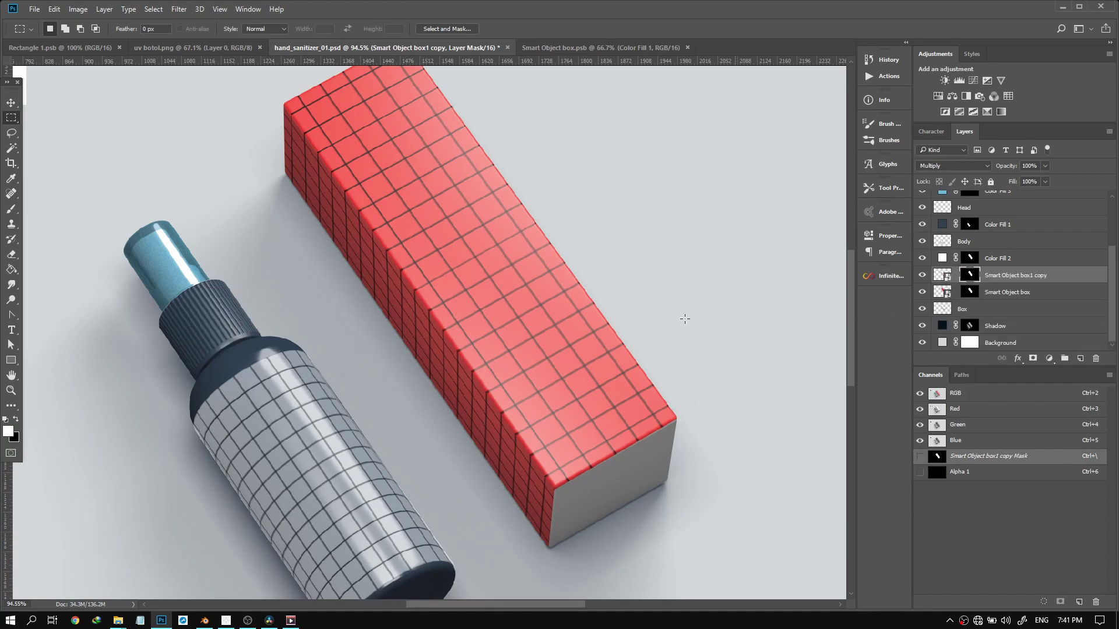
# Move the gray square on Layer 2 over the box's uncovered short end face
pyautogui.scroll(-6, 533, 344)
pyautogui.scroll(7, 566, 420)
pyautogui.scroll(3, 983, 280)
pyautogui.scroll(-3, 968, 279)
pyautogui.scroll(3, 956, 277)
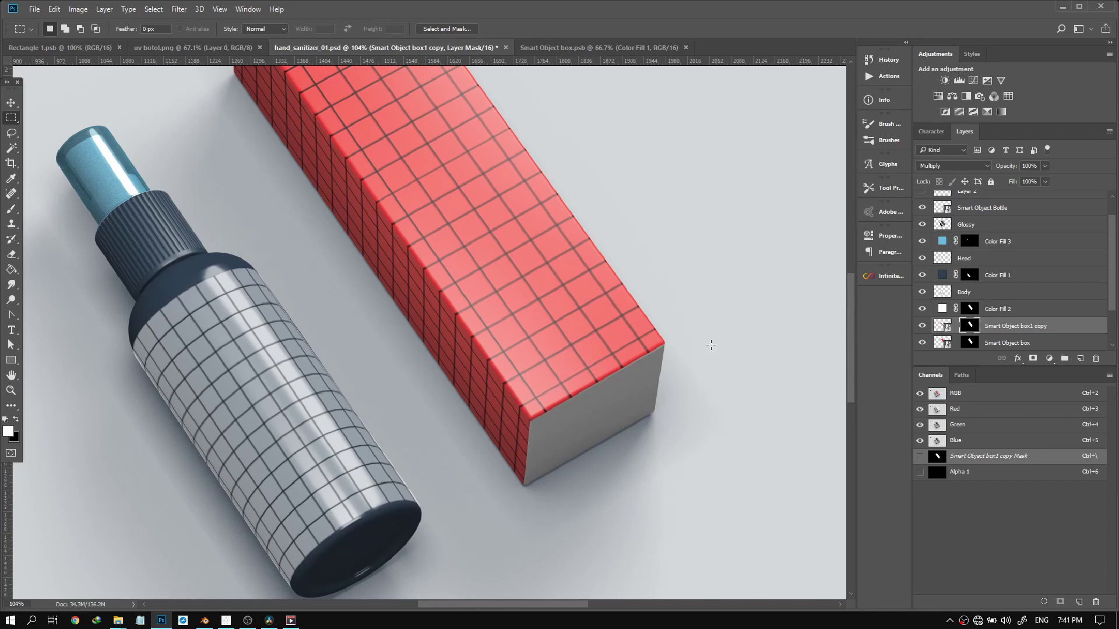
pyautogui.click(983, 224)
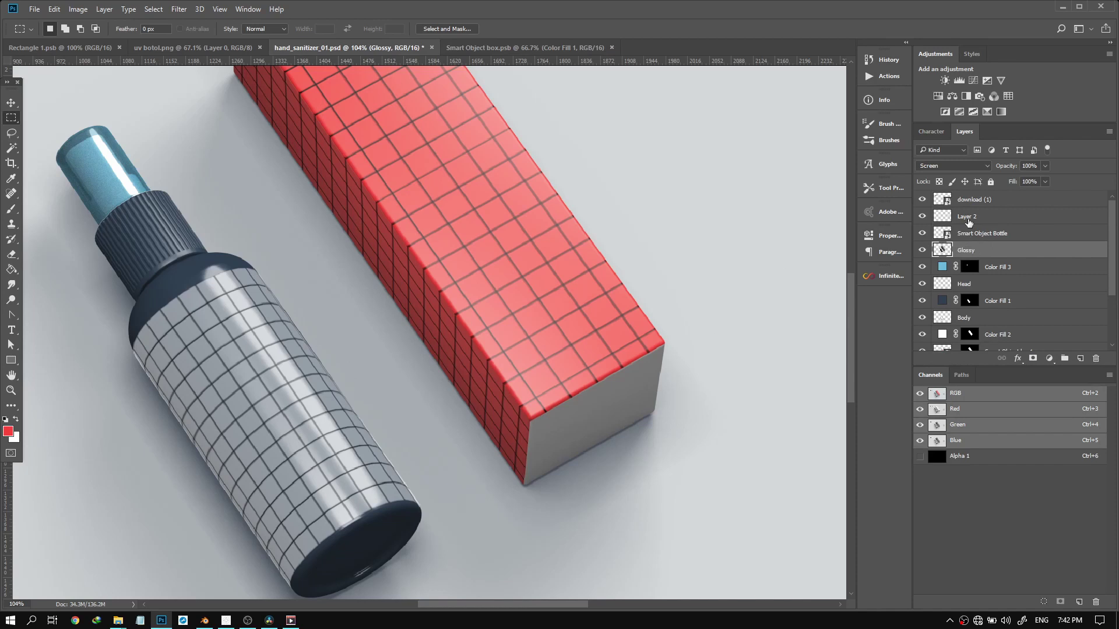
pyautogui.click(968, 222)
pyautogui.scroll(-3, 338, 167)
pyautogui.click(11, 102)
pyautogui.moveTo(704, 237); pyautogui.dragTo(477, 317)
# Rename Layer 2 as Smart Object Box (bot) and place it directly above the Smart Object box layer
pyautogui.rightClick(981, 218)
pyautogui.press('Escape')
pyautogui.doubleClick(975, 218)
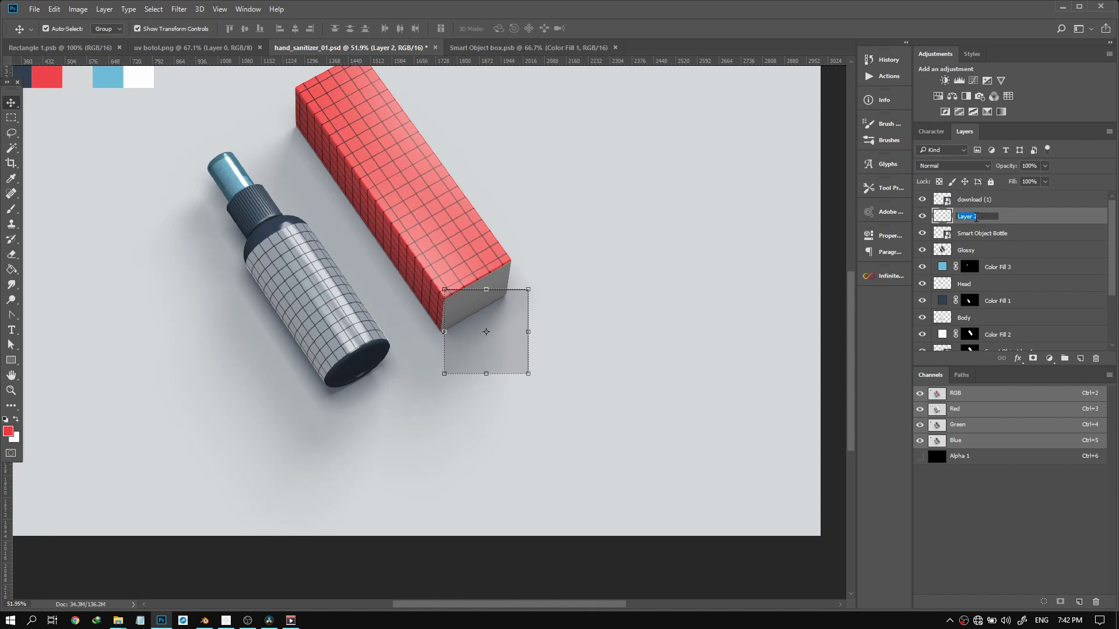
pyautogui.write('Smart Object Box (bot')
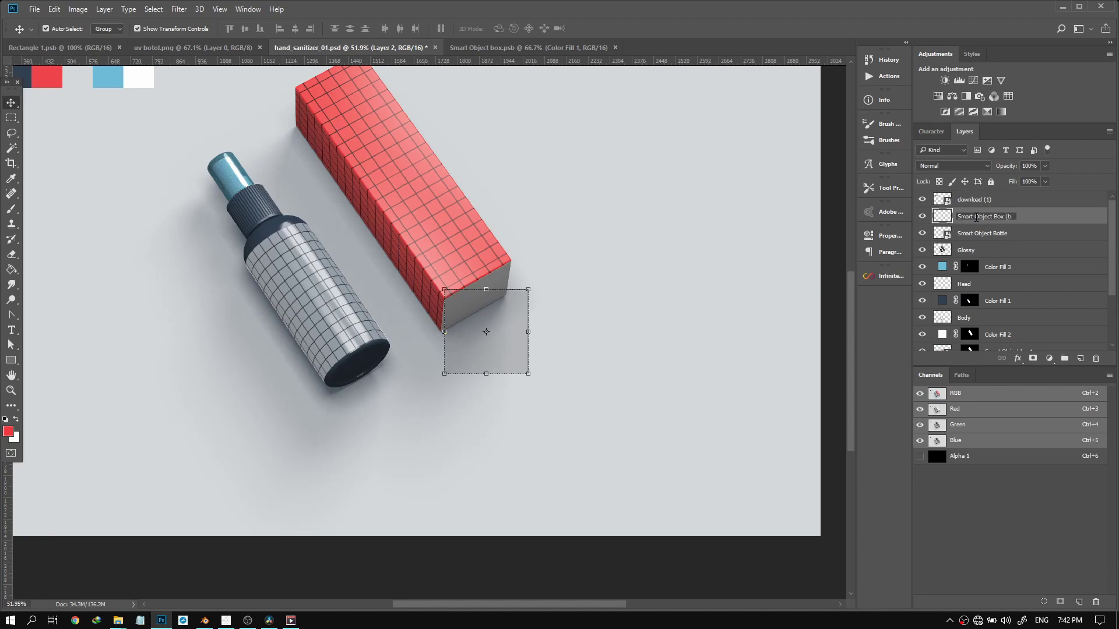
pyautogui.press('Return')
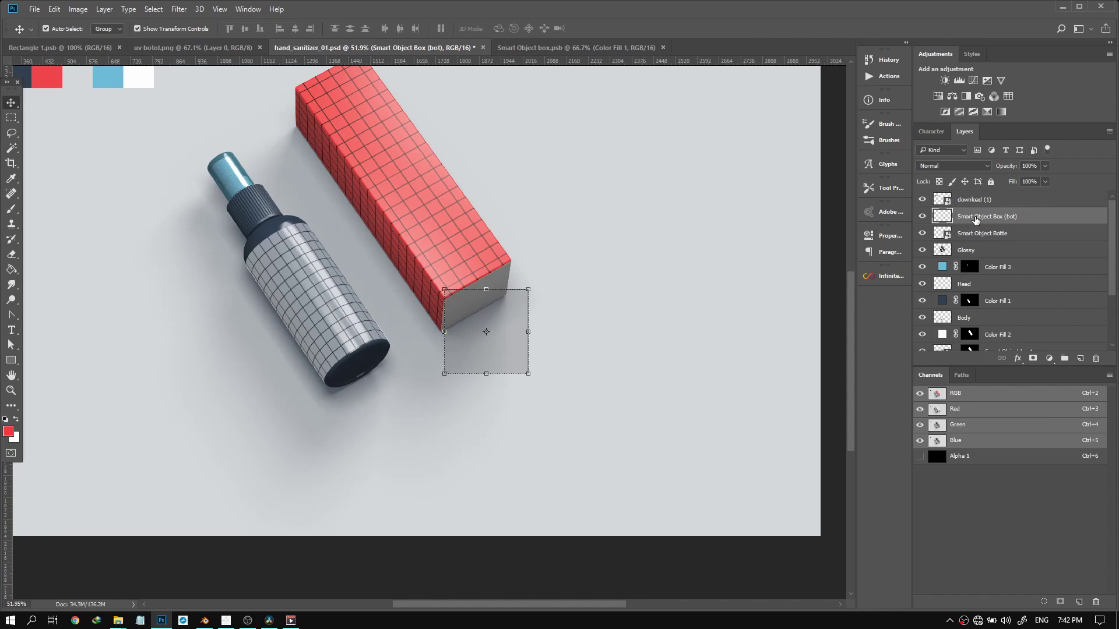
pyautogui.scroll(-1, 983, 221)
pyautogui.moveTo(991, 203); pyautogui.dragTo(1001, 320)
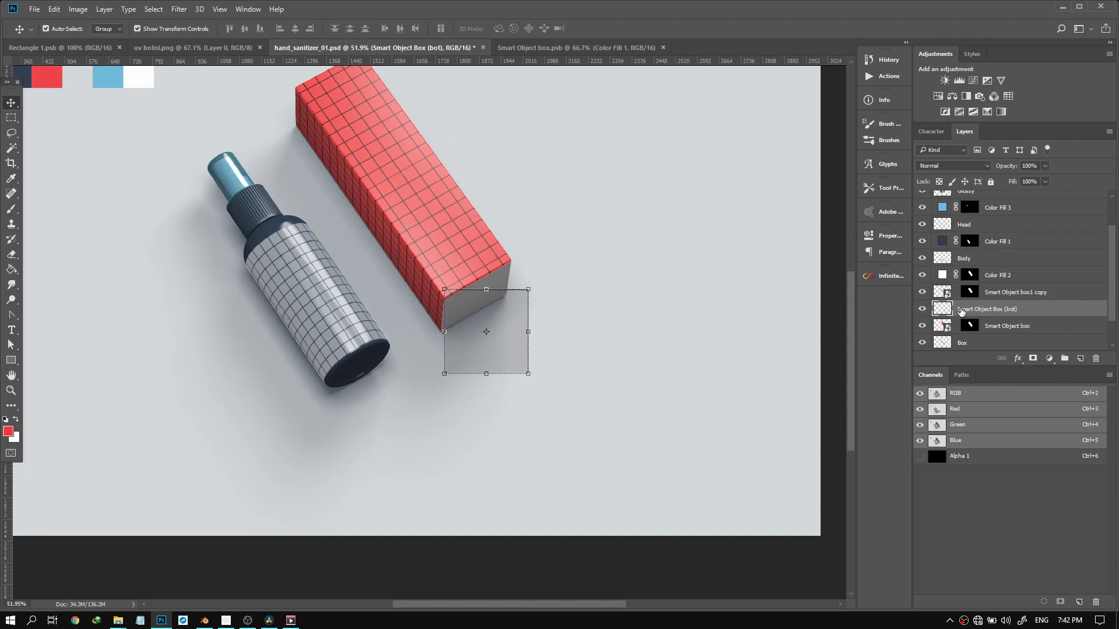
# Rename the Smart Object box1 copy layer as Smart Object (side)
pyautogui.click(1030, 294)
pyautogui.doubleClick(1031, 293)
pyautogui.moveTo(1020, 292); pyautogui.dragTo(1114, 287)
pyautogui.press('BackSpace')
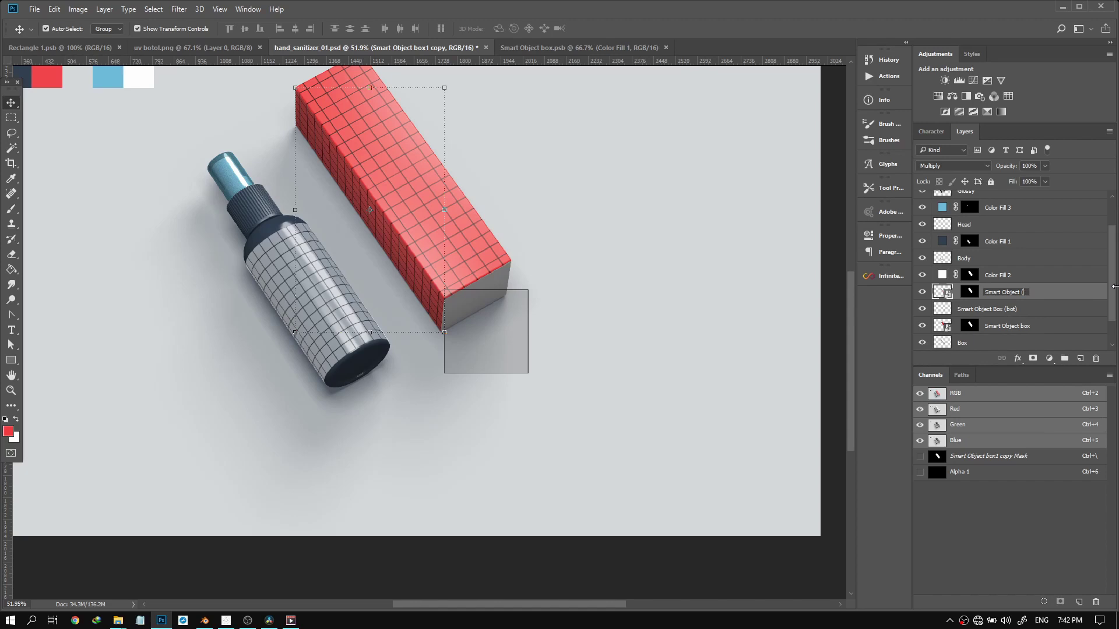
pyautogui.press('Return')
pyautogui.click(923, 292)
pyautogui.click(923, 292)
pyautogui.doubleClick(1018, 292)
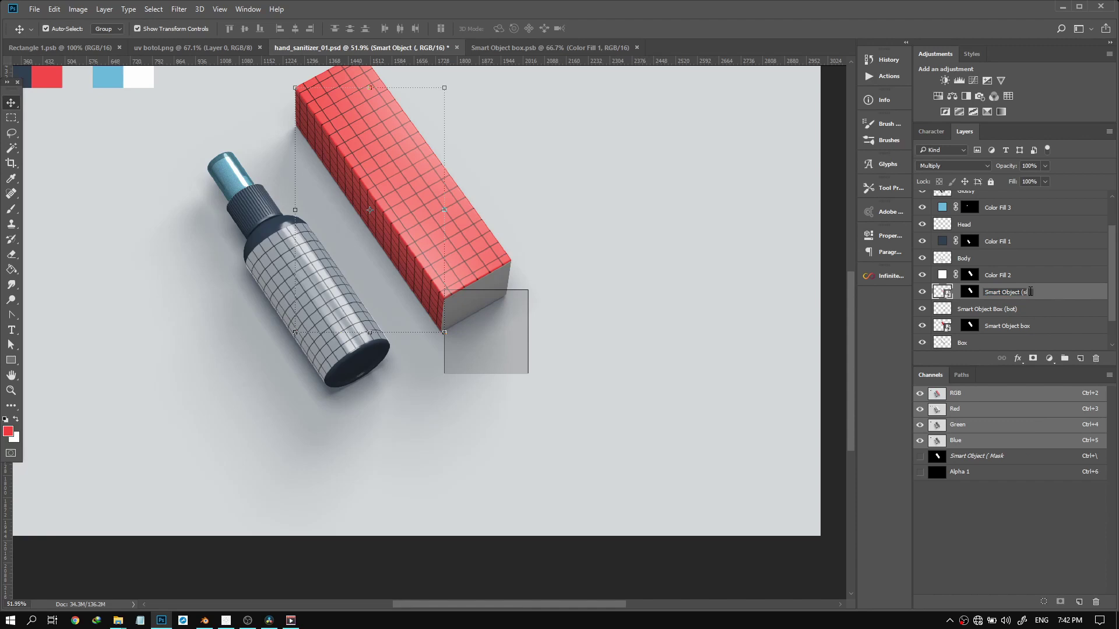
pyautogui.write('side)')
pyautogui.press('Return')
# Rename the Smart Object box layer as Smart Object box (top
pyautogui.doubleClick(1021, 326)
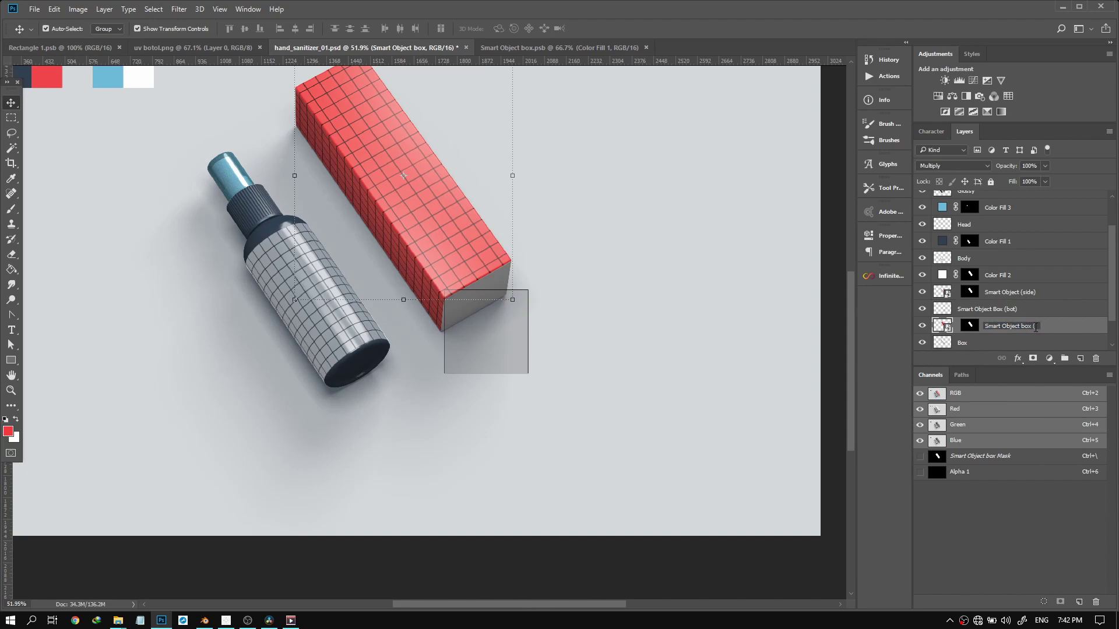
pyautogui.write('(top')
pyautogui.press('Return')
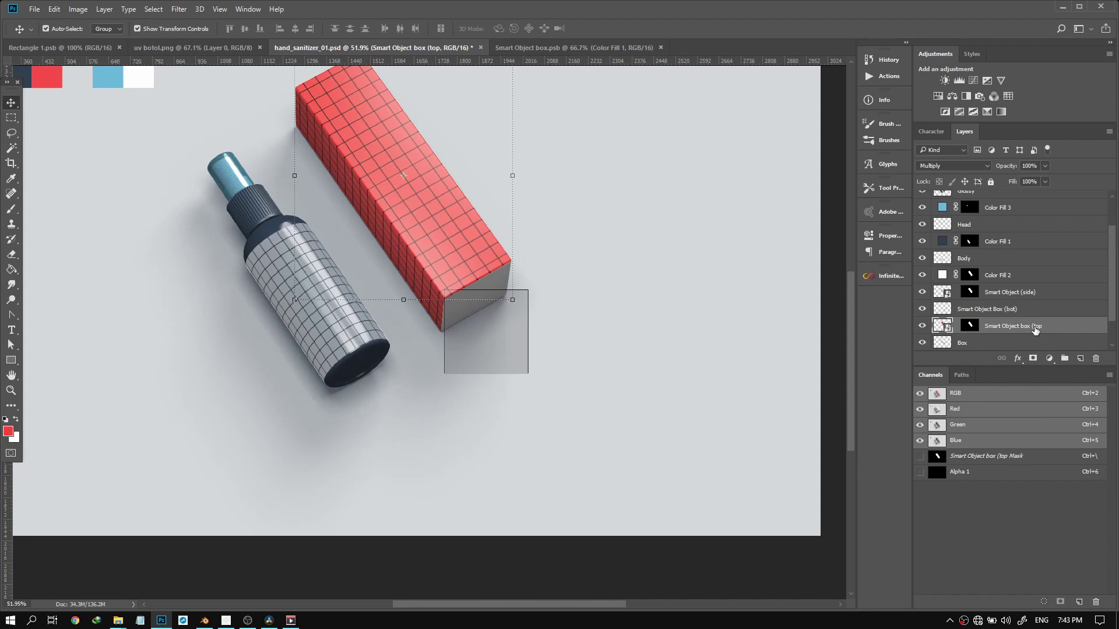
# Complete the name of the box's top-face layer as Smart Object box (top)
pyautogui.doubleClick(1047, 327)
pyautogui.write(')')
pyautogui.press('Return')
# Convert the Smart Object Box (bot) layer to a smart object and open its contents
pyautogui.click(1009, 310)
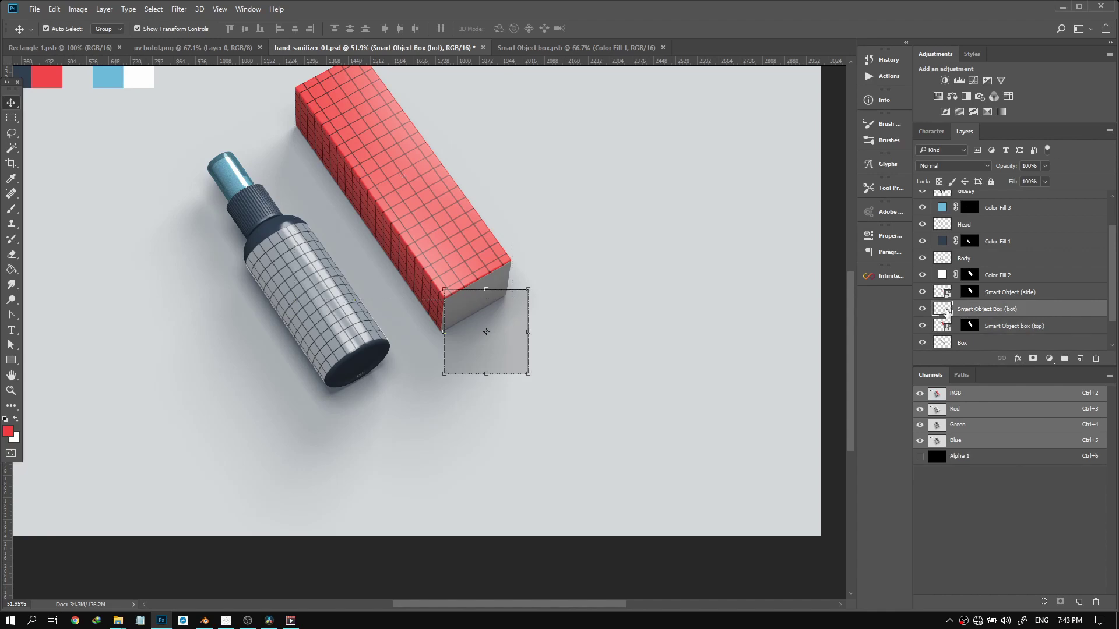
pyautogui.rightClick(981, 311)
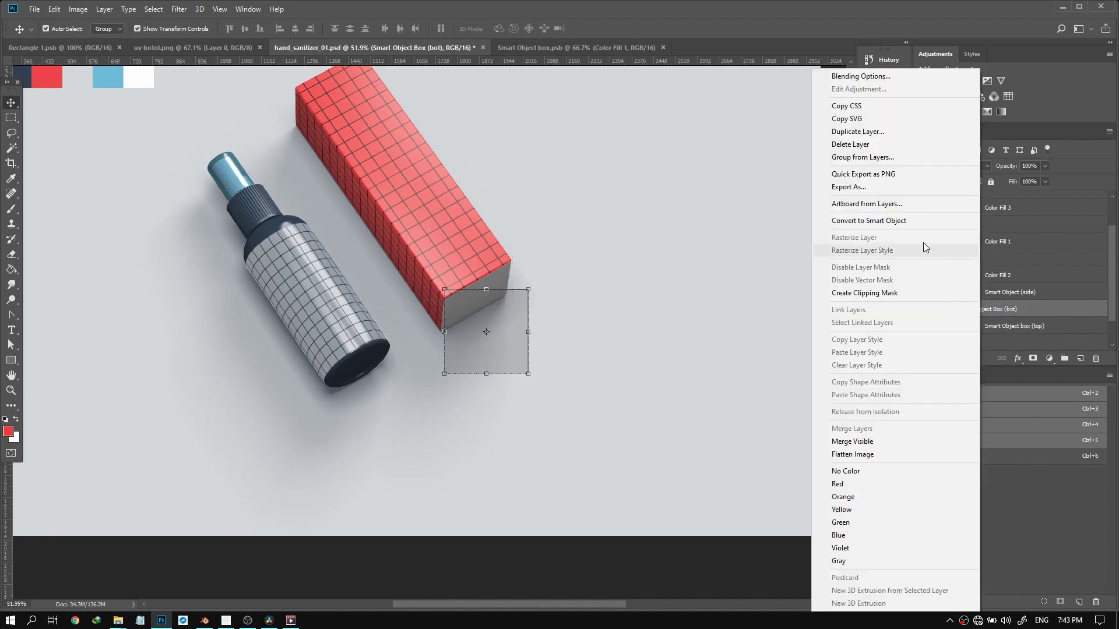
pyautogui.click(886, 222)
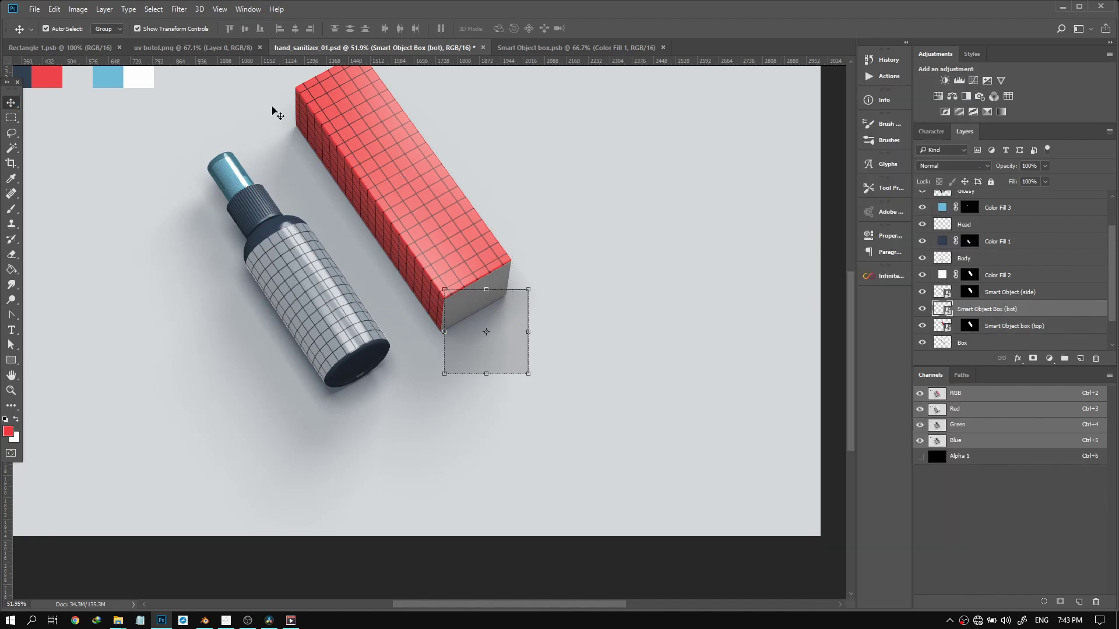
pyautogui.hotkey('ctrl', 't')
pyautogui.press('Return')
pyautogui.doubleClick(945, 309)
# In Smart Object box.psb, rasterize the grid-transparent layer and copy its whole canvas area
pyautogui.click(547, 51)
pyautogui.click(951, 221)
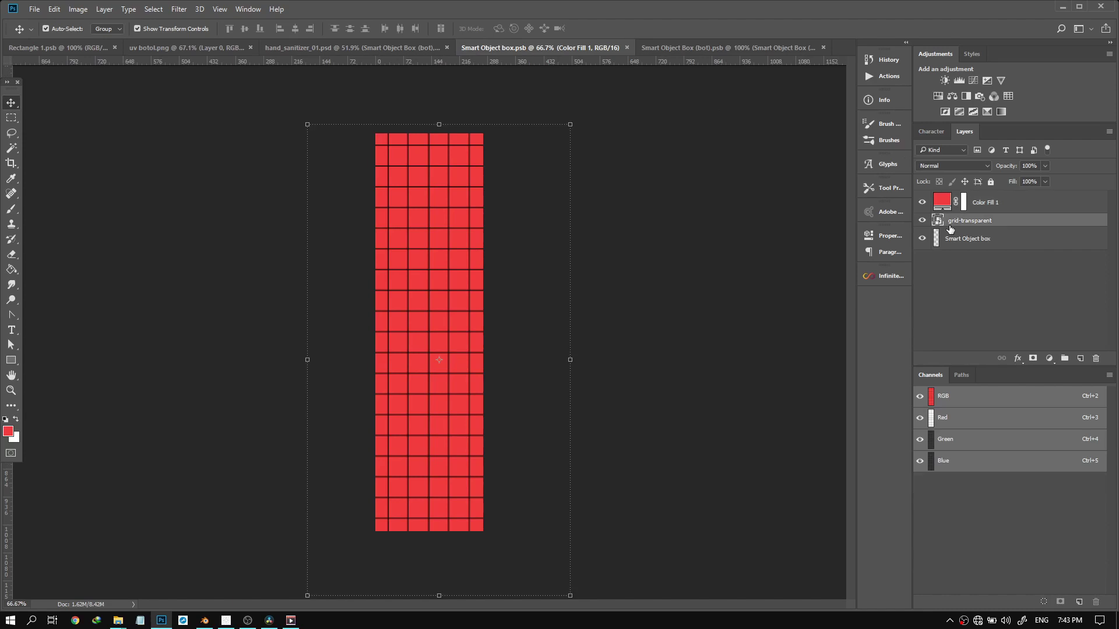
pyautogui.rightClick(951, 221)
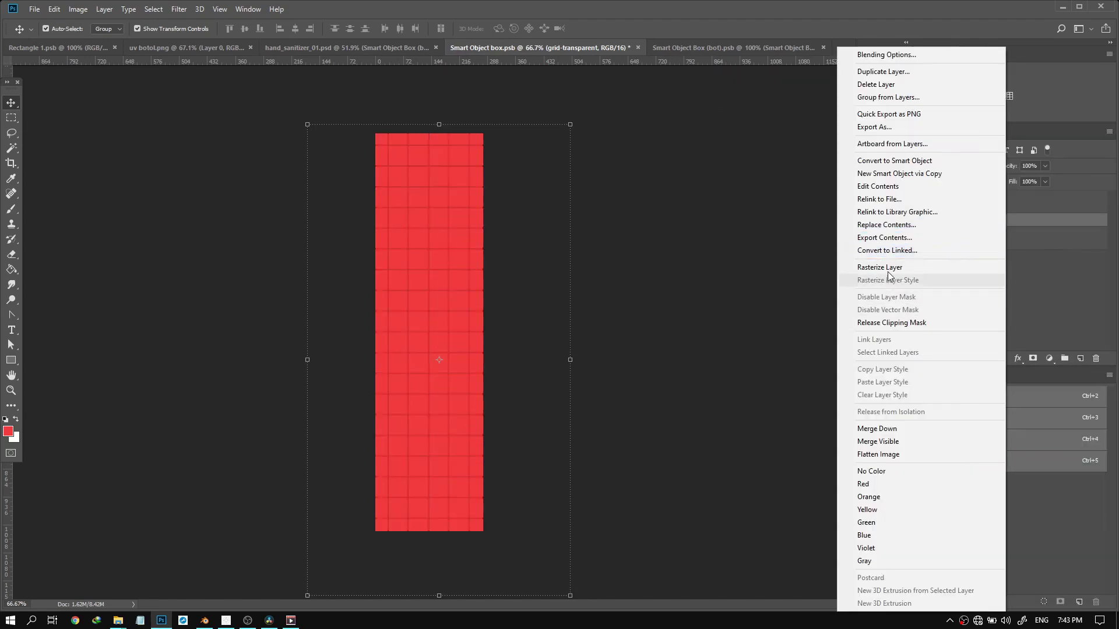
pyautogui.click(890, 269)
pyautogui.hotkey('ctrl', 'a')
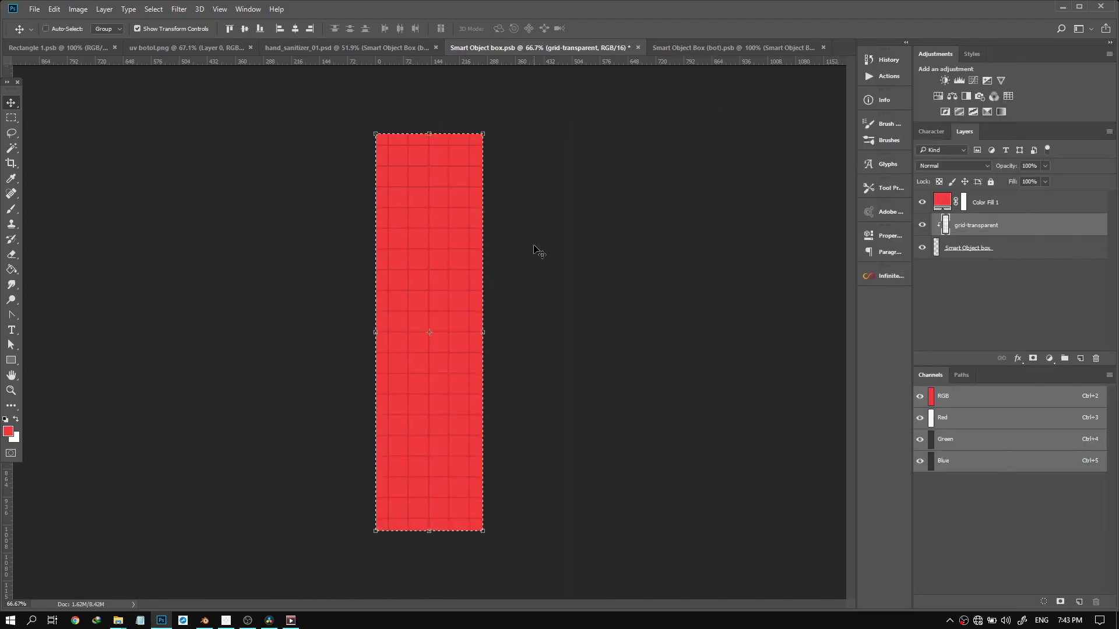
# Paste the copied grid into the contents of Smart Object Box (bot), save them, and return to the hand_sanitizer_01.psd mockup
pyautogui.click(725, 44)
pyautogui.click(394, 52)
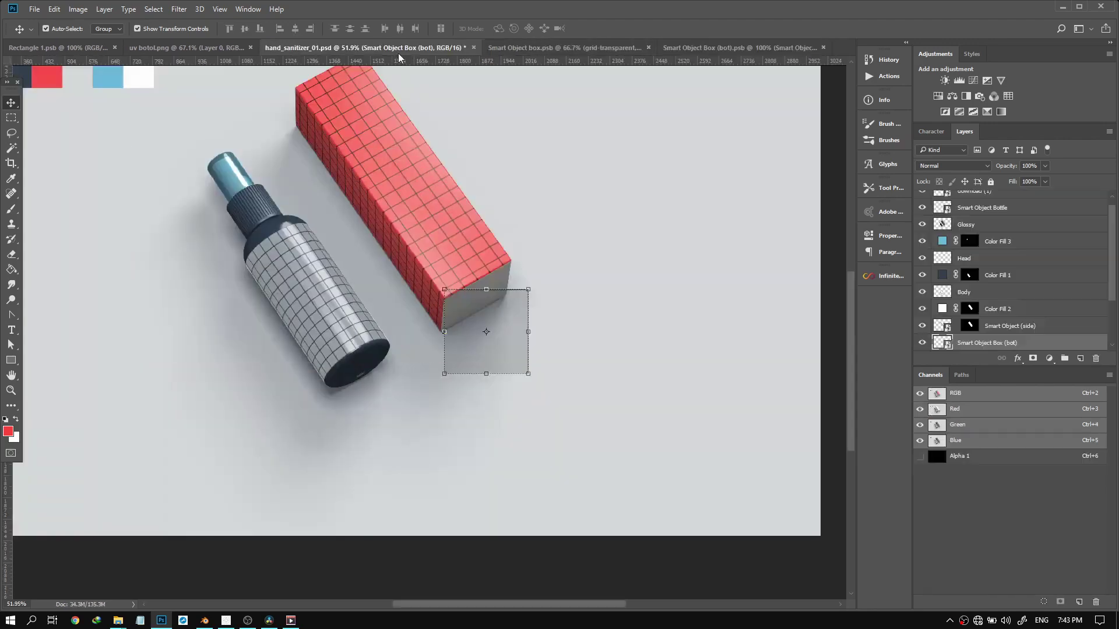
pyautogui.doubleClick(937, 344)
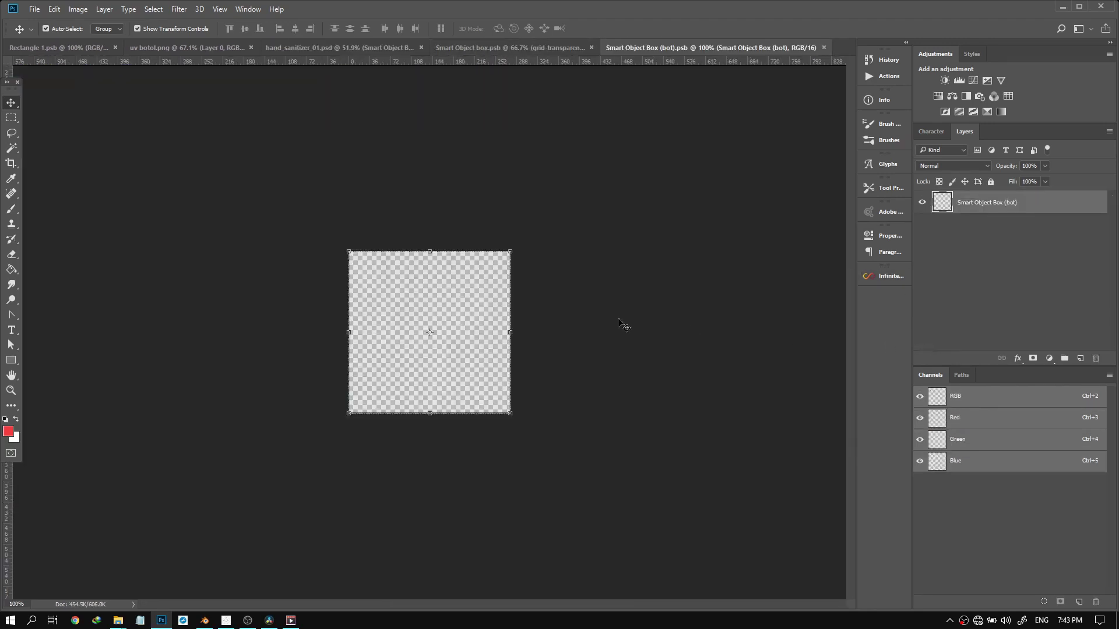
pyautogui.hotkey('ctrl', 'v')
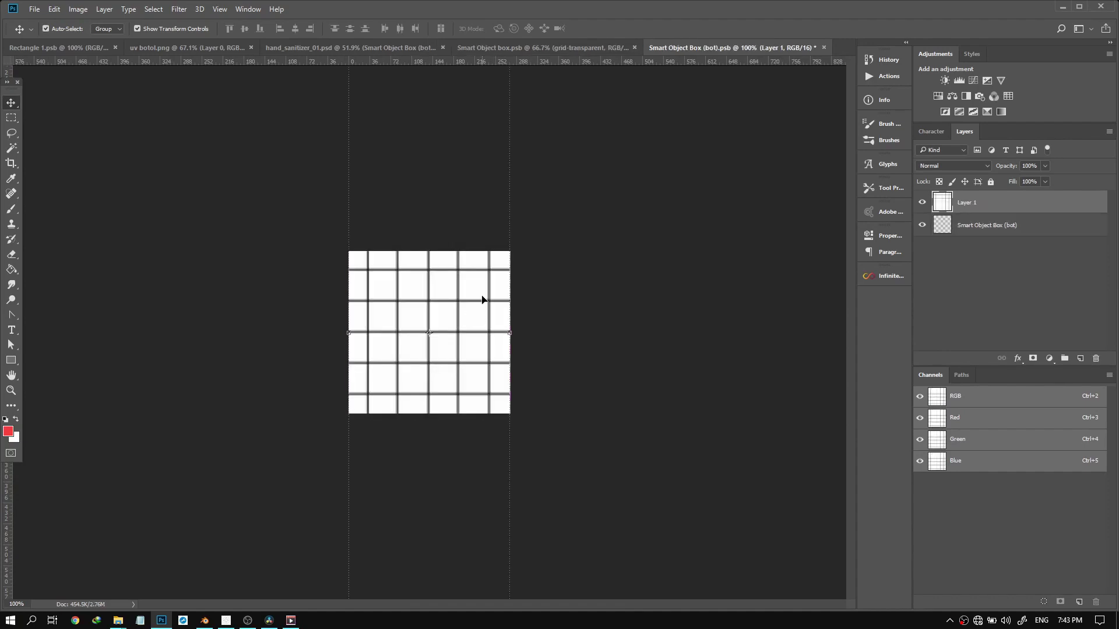
pyautogui.hotkey('ctrl', 's')
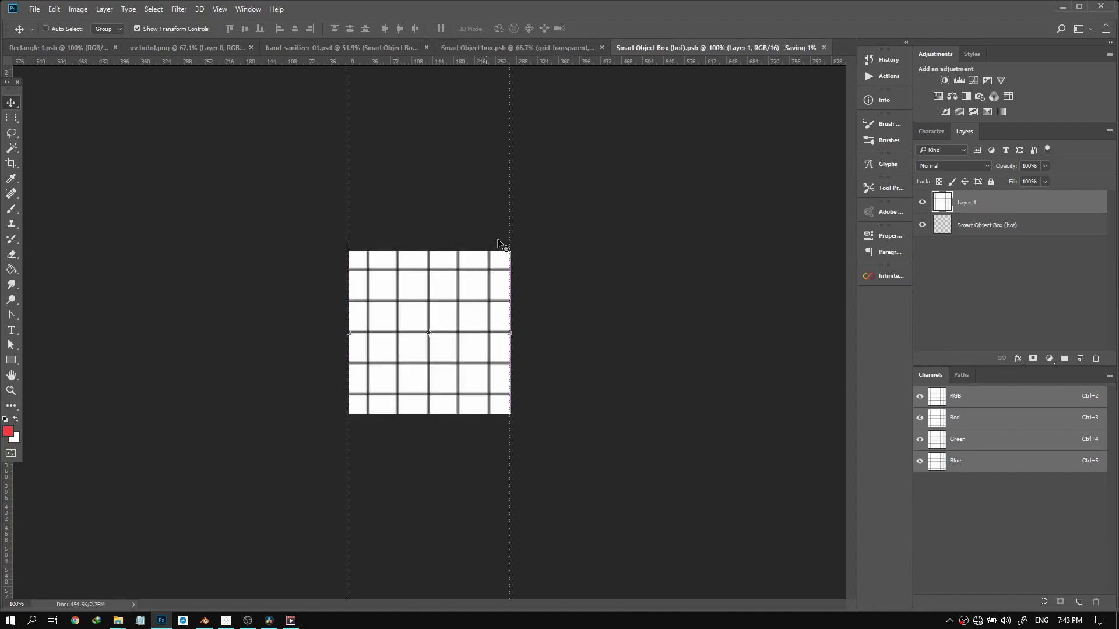
pyautogui.click(337, 47)
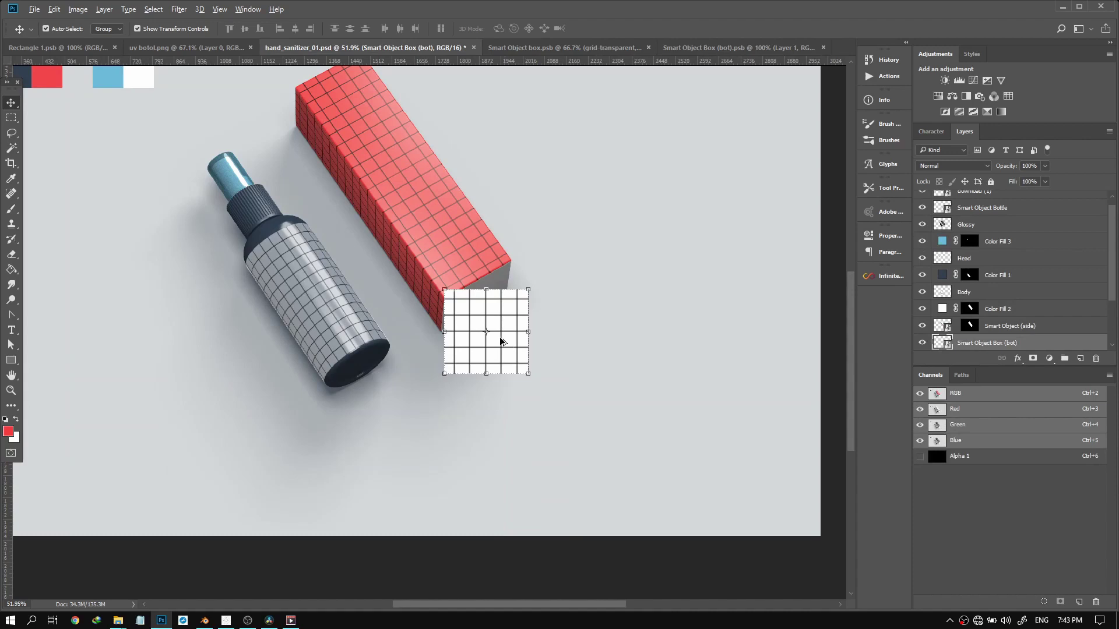
pyautogui.scroll(2, 504, 340)
# Add a red solid color fill in Multiply mode above the grid in Smart Object Box (bot)'s contents, then save and close them
pyautogui.doubleClick(941, 343)
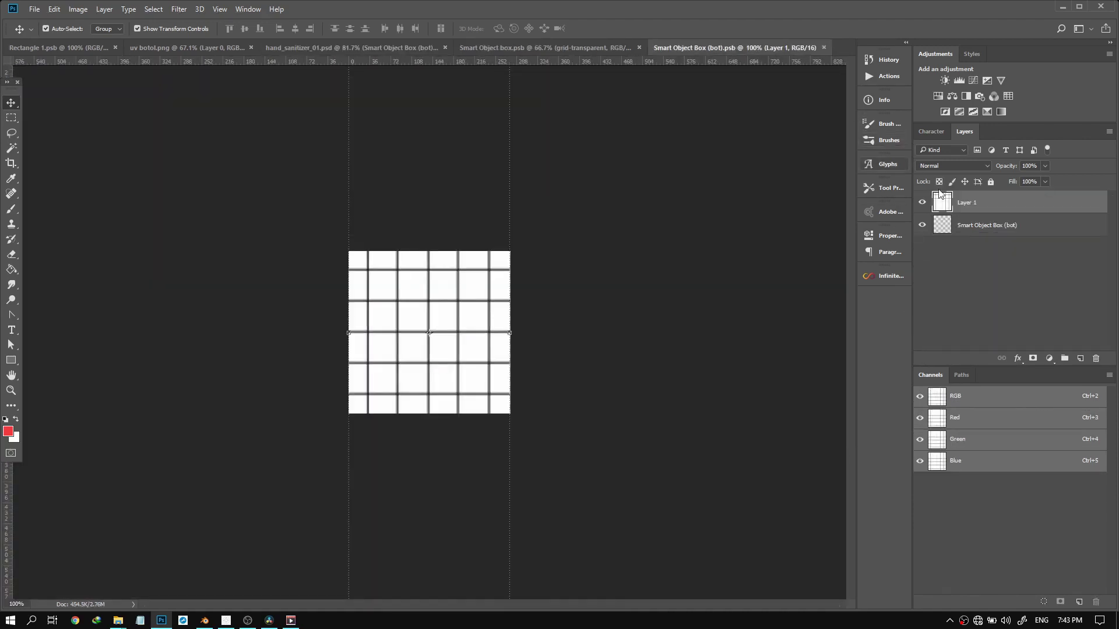
pyautogui.click(1049, 358)
pyautogui.click(1011, 111)
pyautogui.click(968, 178)
pyautogui.press('v')
pyautogui.click(953, 165)
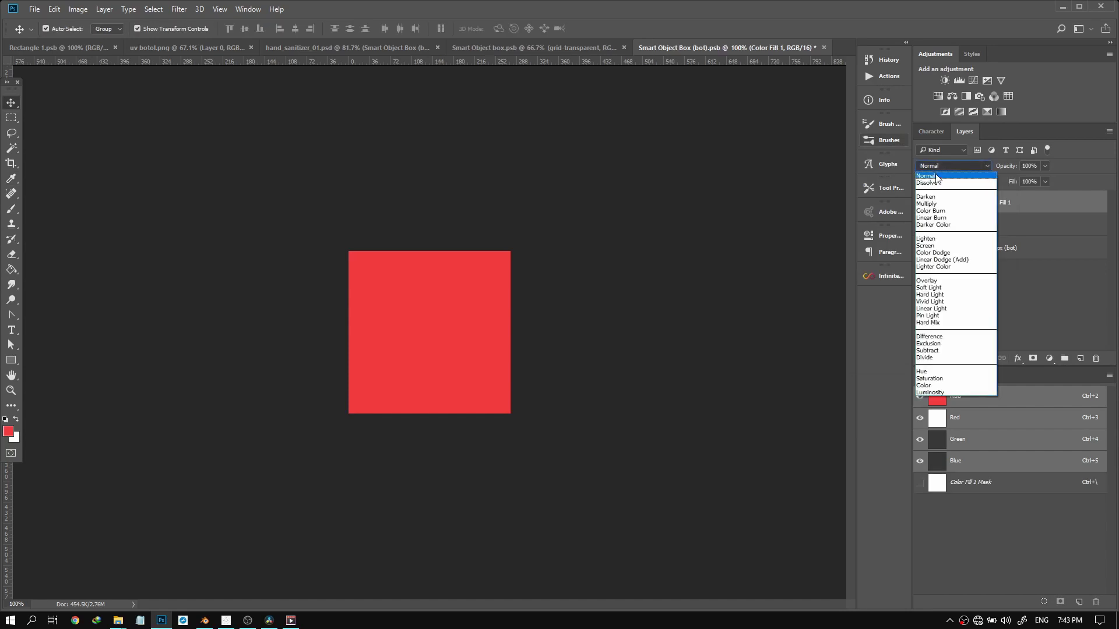
pyautogui.click(932, 203)
pyautogui.hotkey('ctrl', 's')
pyautogui.click(824, 47)
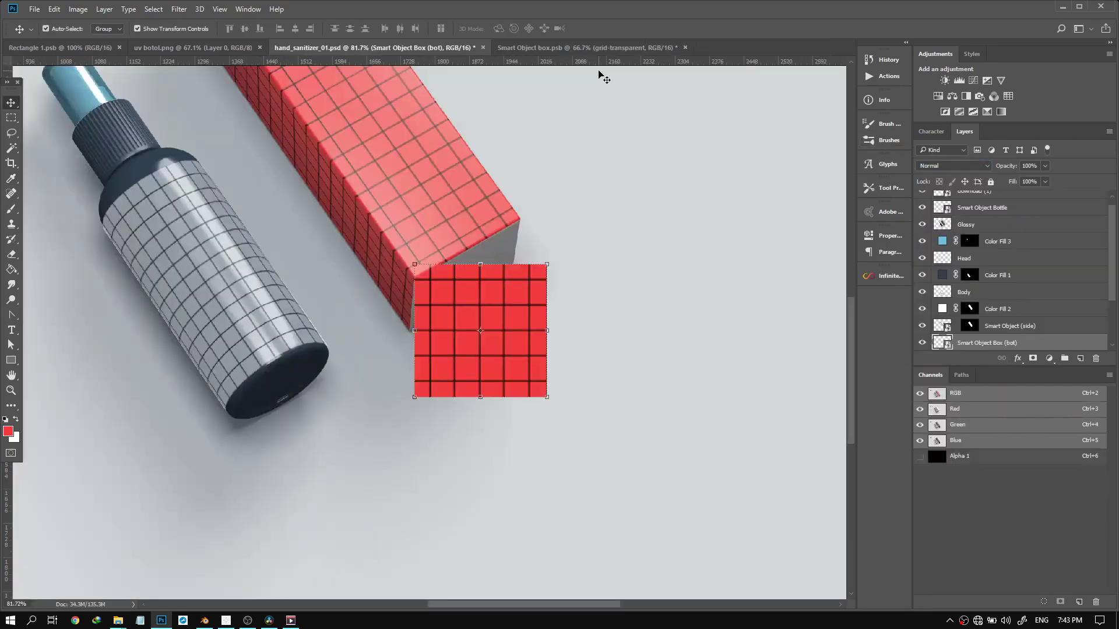
# Set the blend mode of the Smart Object Box (bot) layer to Multiply
pyautogui.scroll(4, 461, 292)
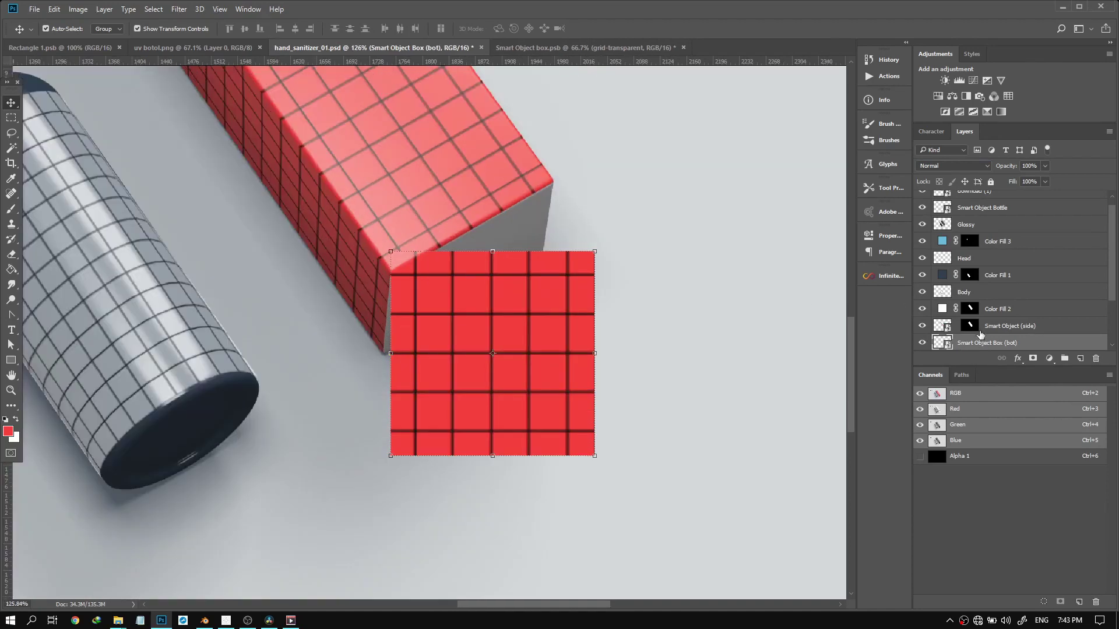
pyautogui.scroll(-2, 980, 334)
pyautogui.click(956, 166)
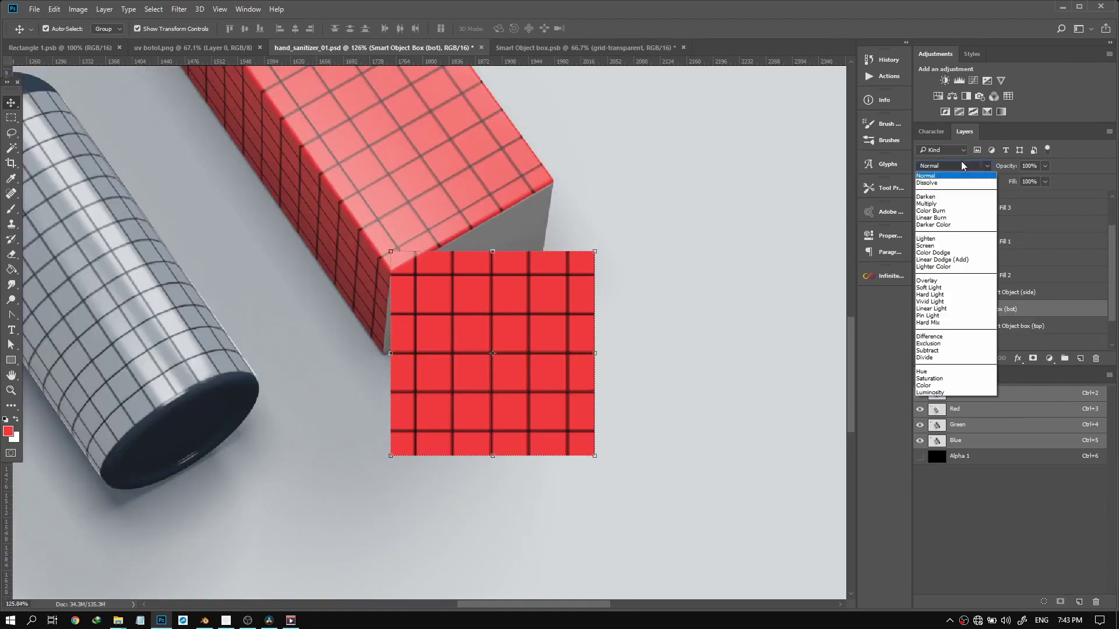
pyautogui.click(932, 204)
# Start distorting Smart Object Box (bot) by placing its upper-left corner on the upper-left corner of the box's end face
pyautogui.hotkey('ctrl', 't')
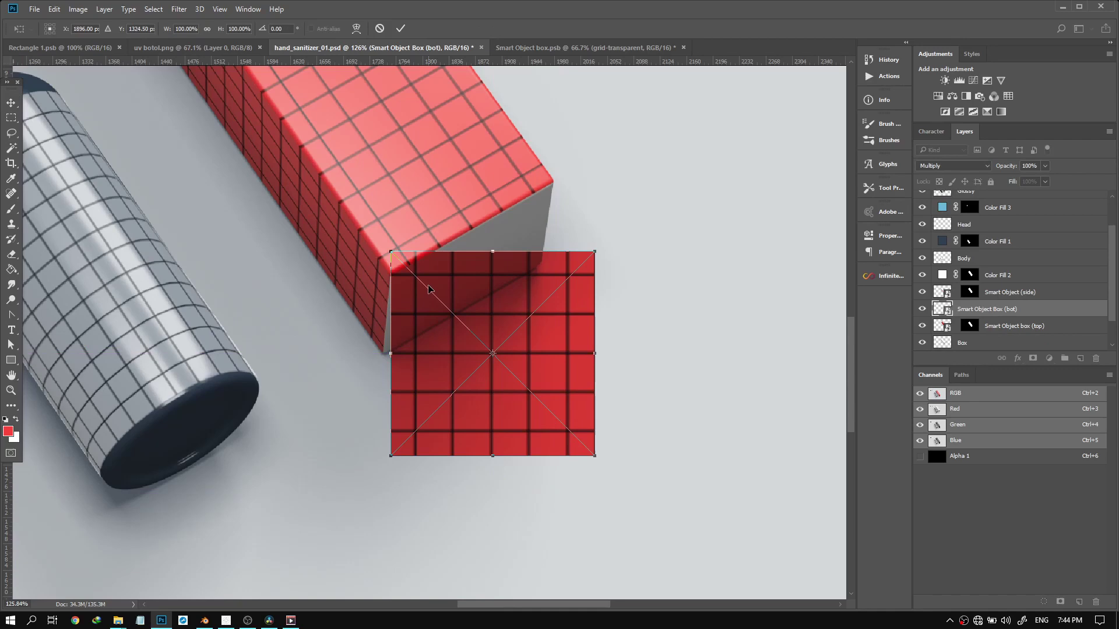
pyautogui.rightClick(428, 289)
pyautogui.click(460, 378)
pyautogui.scroll(5, 386, 263)
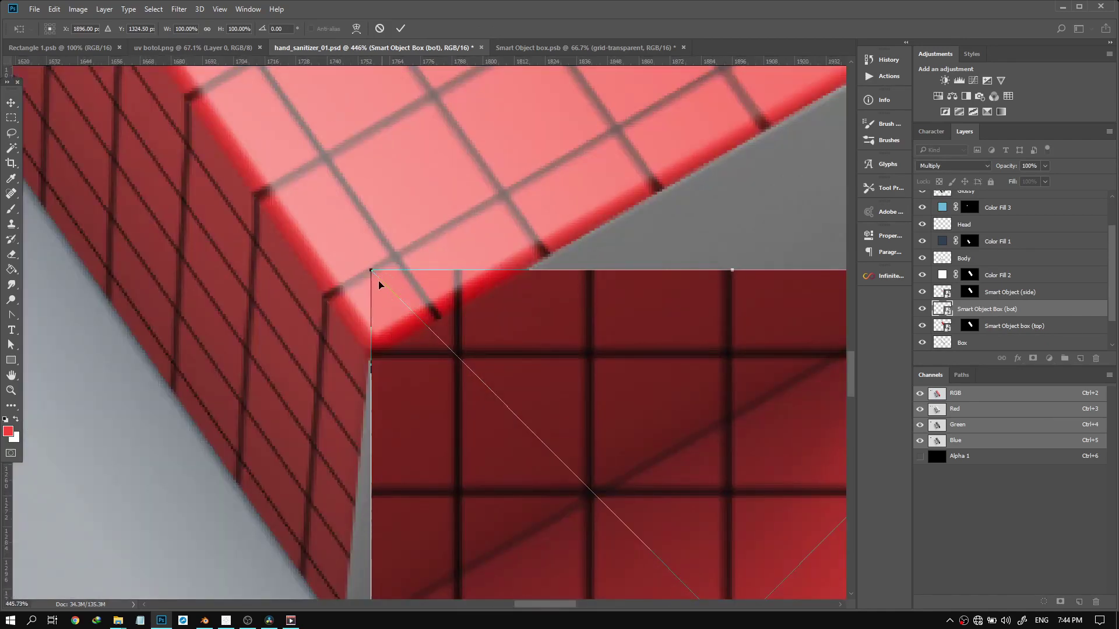
pyautogui.moveTo(372, 273); pyautogui.dragTo(370, 354)
# Distort the red grid's remaining corners roughly onto the matching corners of the box's end face
pyautogui.scroll(-10, 376, 419)
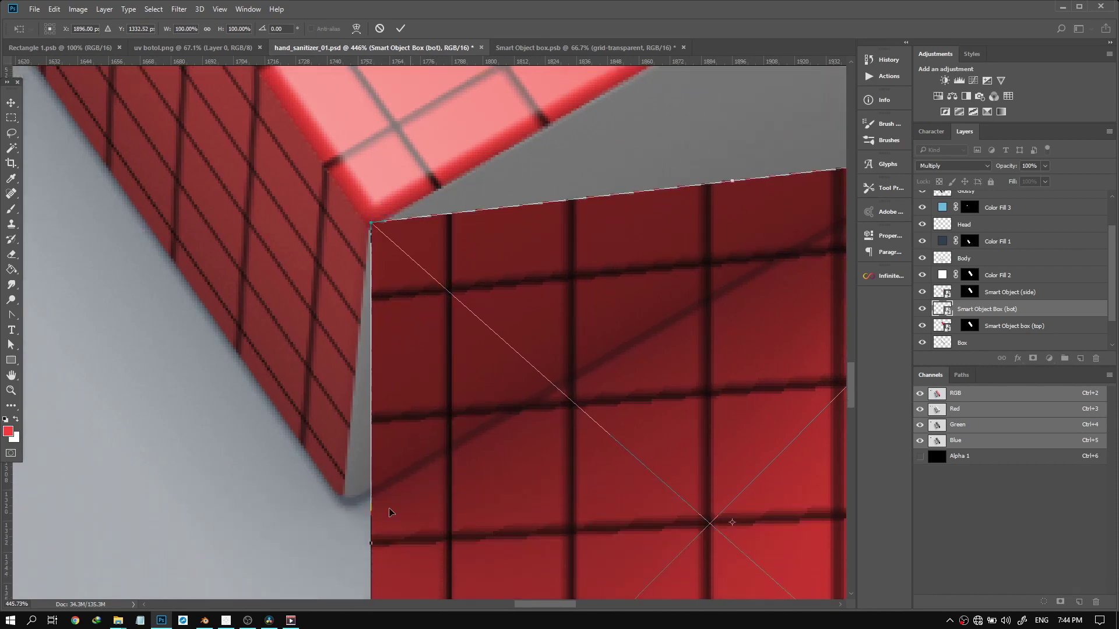
pyautogui.scroll(-3, 423, 492)
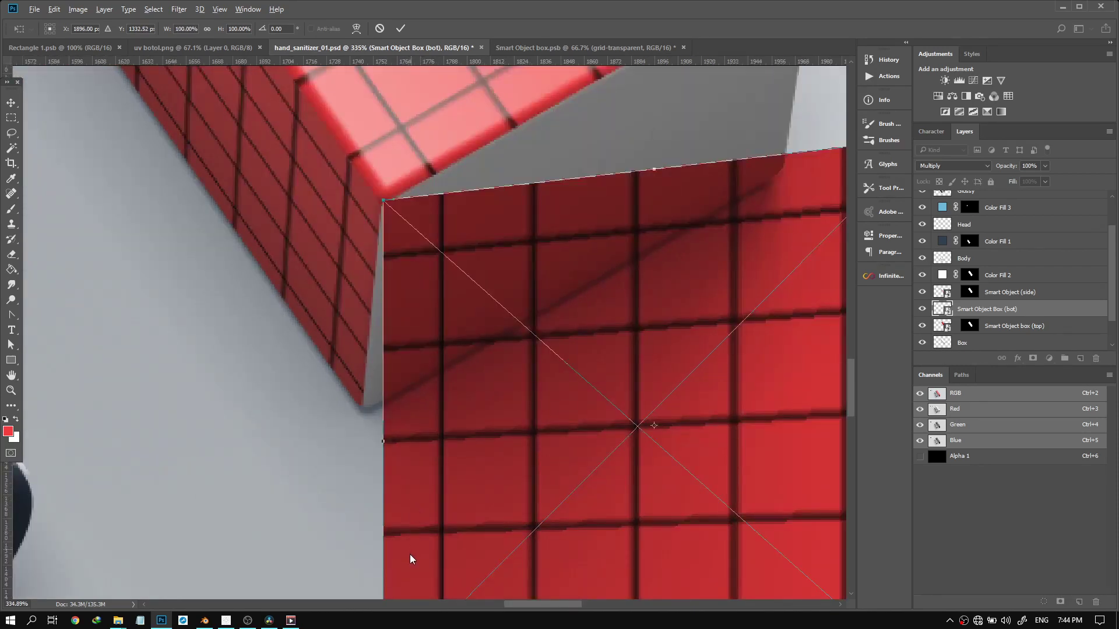
pyautogui.scroll(-3, 409, 503)
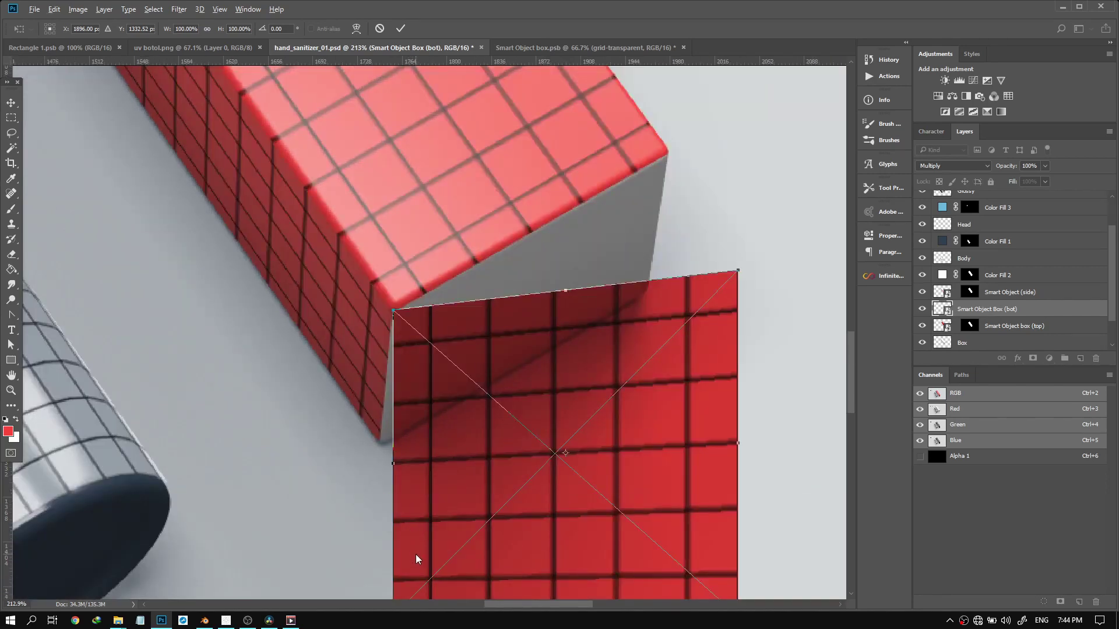
pyautogui.scroll(-3, 416, 559)
pyautogui.moveTo(405, 568); pyautogui.dragTo(396, 475)
pyautogui.moveTo(586, 568); pyautogui.dragTo(549, 322)
# Refine the distorted grid's upper-right corner to close the gap along the end face's top edge
pyautogui.scroll(3, 551, 327)
pyautogui.scroll(4, 552, 330)
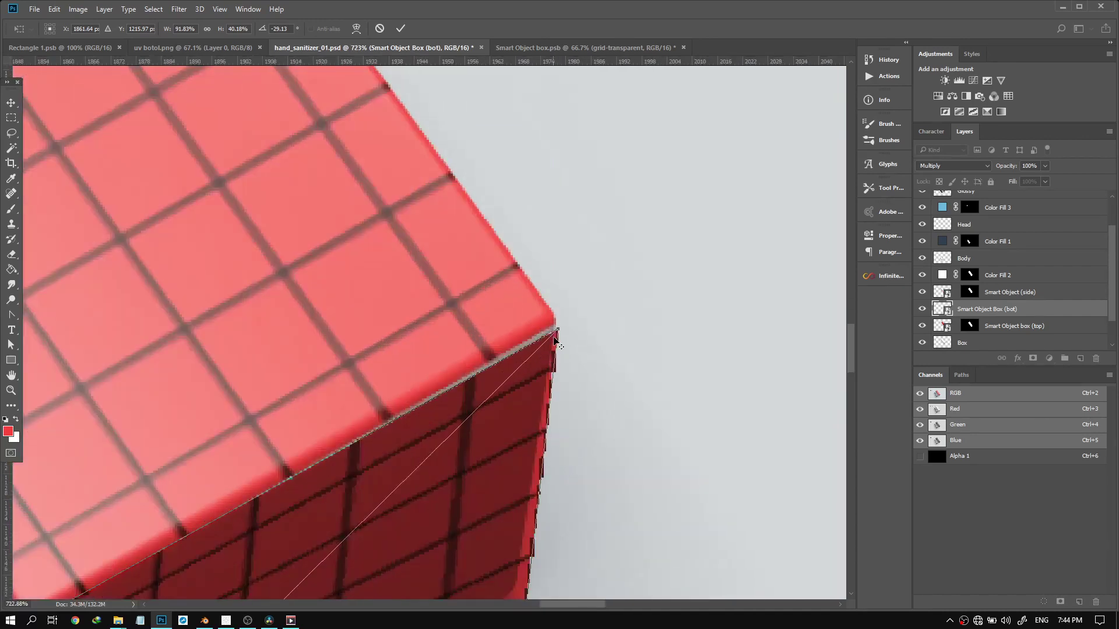
pyautogui.moveTo(565, 331); pyautogui.dragTo(565, 316)
# Fit the distorted grid's lower-right corner to the lower-right corner of the box's end face
pyautogui.scroll(-2, 546, 367)
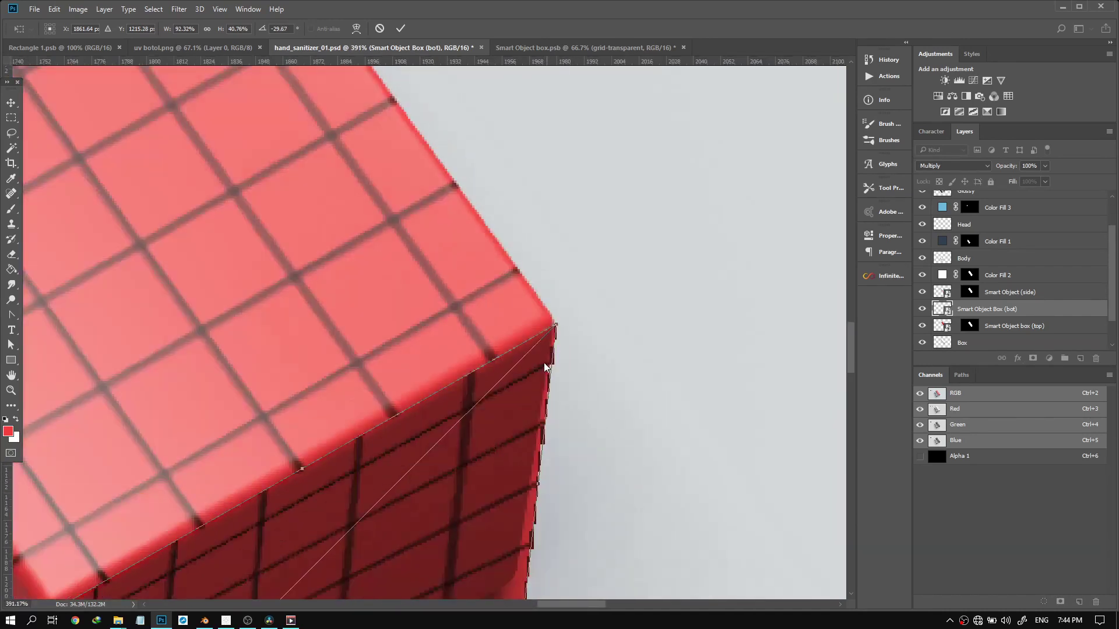
pyautogui.scroll(-5, 508, 495)
pyautogui.scroll(8, 500, 492)
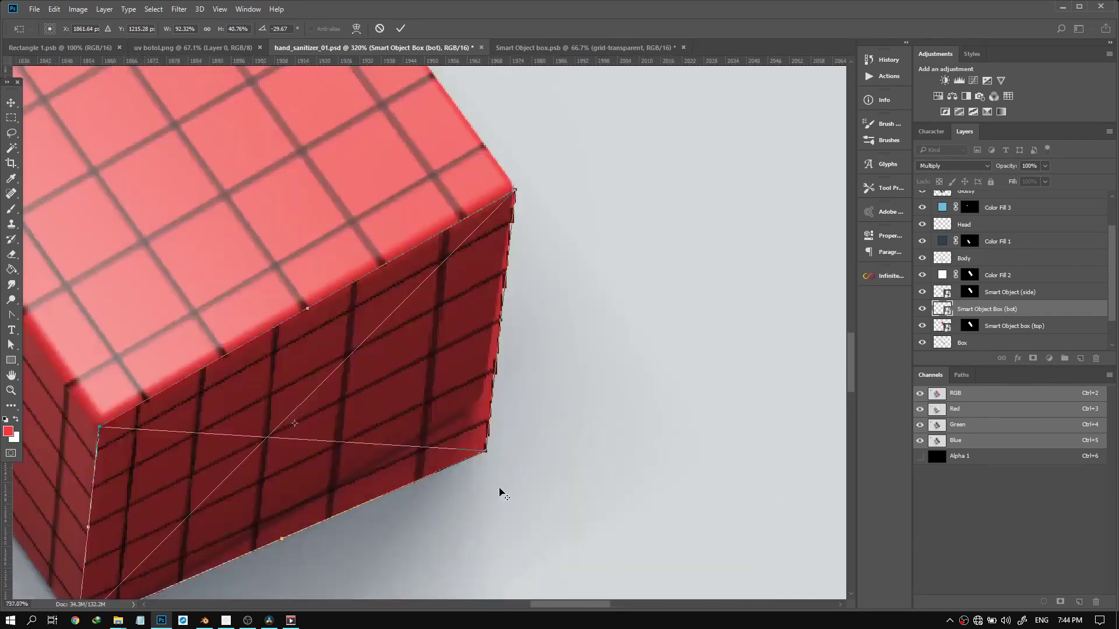
pyautogui.moveTo(453, 346); pyautogui.dragTo(368, 130)
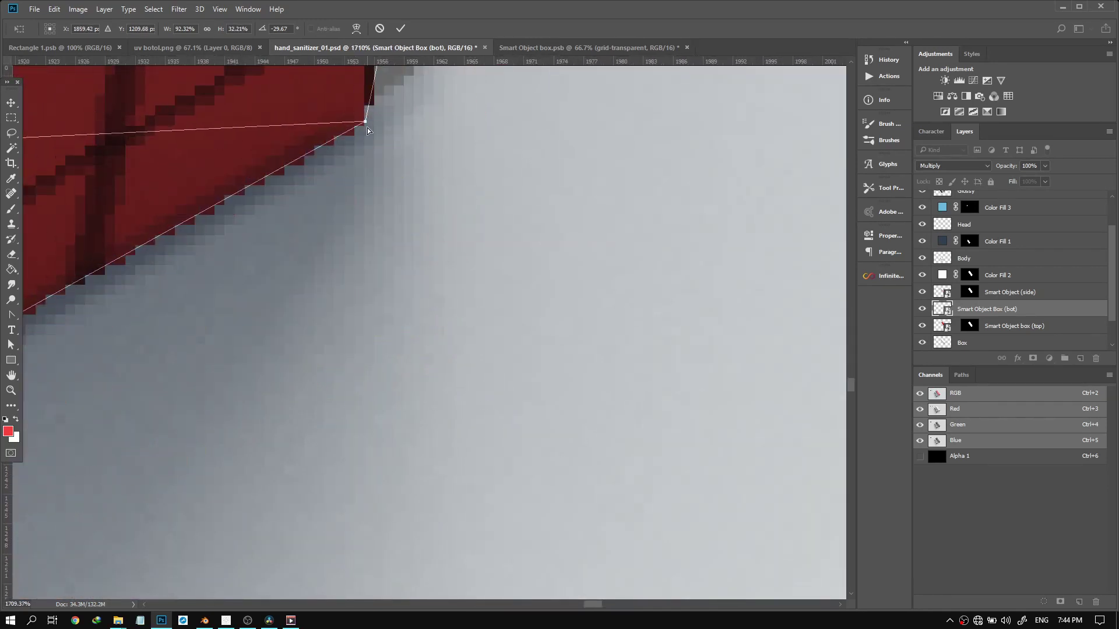
pyautogui.scroll(10, 368, 129)
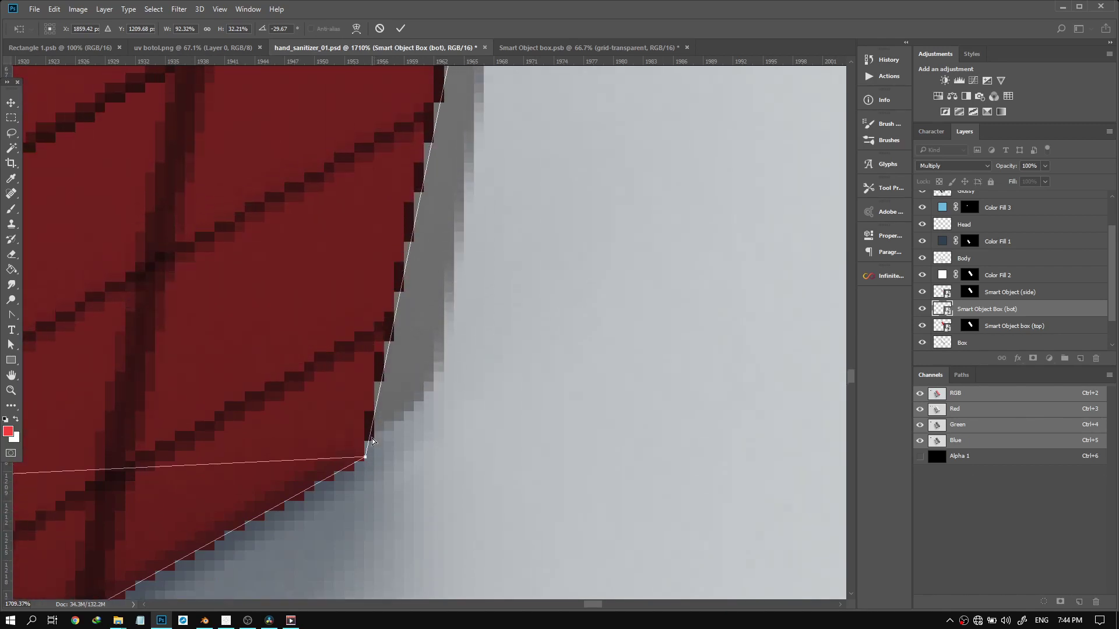
pyautogui.moveTo(365, 461); pyautogui.dragTo(453, 397)
# Extend the distorted grid's lower-left corner slightly downward to cover the end face's bottom edge
pyautogui.scroll(-10, 379, 395)
pyautogui.scroll(-3, 327, 397)
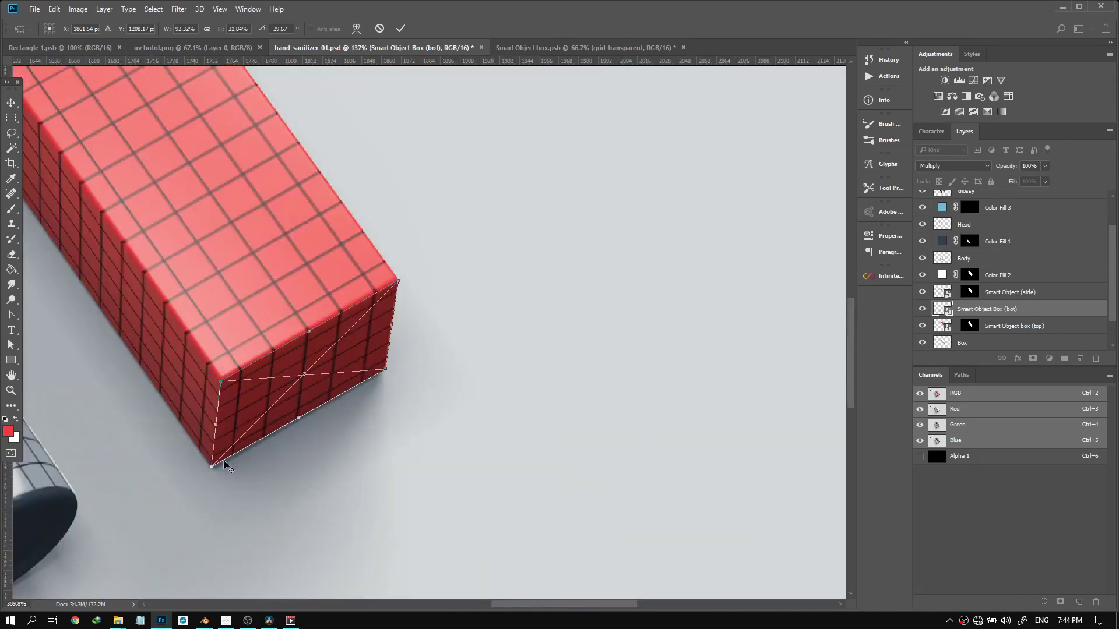
pyautogui.scroll(8, 173, 460)
pyautogui.scroll(2, 190, 441)
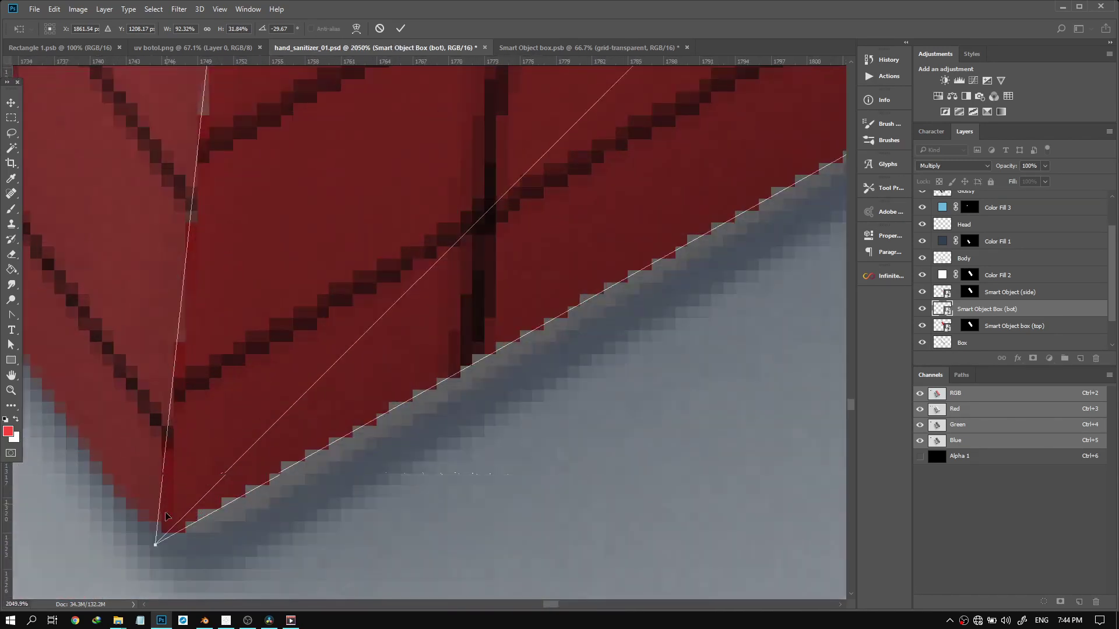
pyautogui.moveTo(156, 546); pyautogui.dragTo(157, 593)
# Nudge the distorted grid's upper-left corner slightly down and left to close the gap beside the side-face grid
pyautogui.scroll(-4, 251, 373)
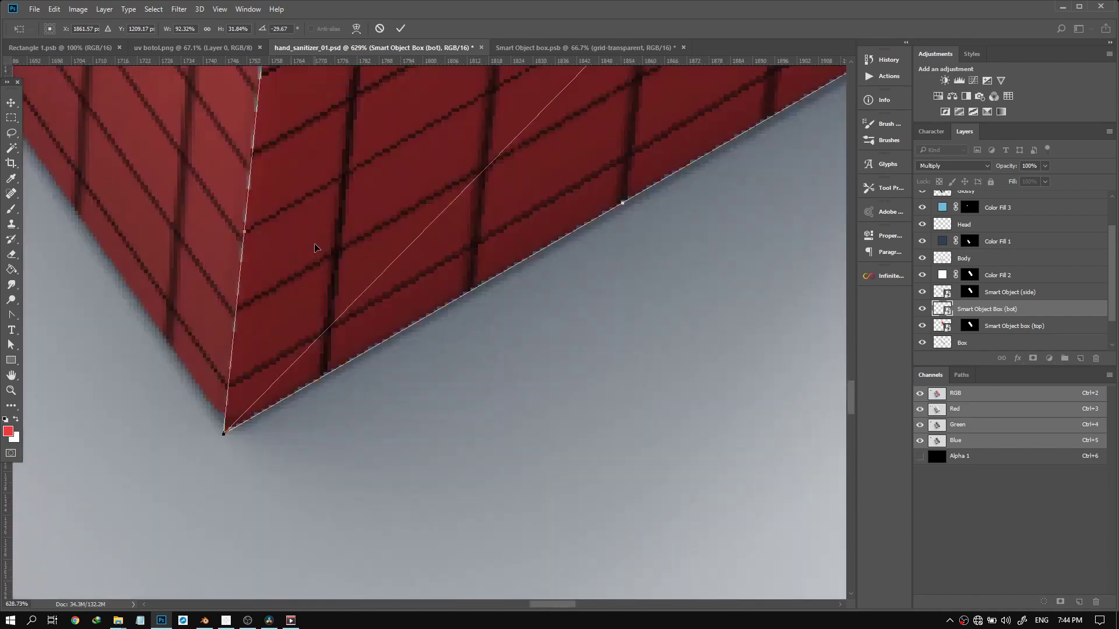
pyautogui.scroll(3, 315, 250)
pyautogui.scroll(5, 280, 210)
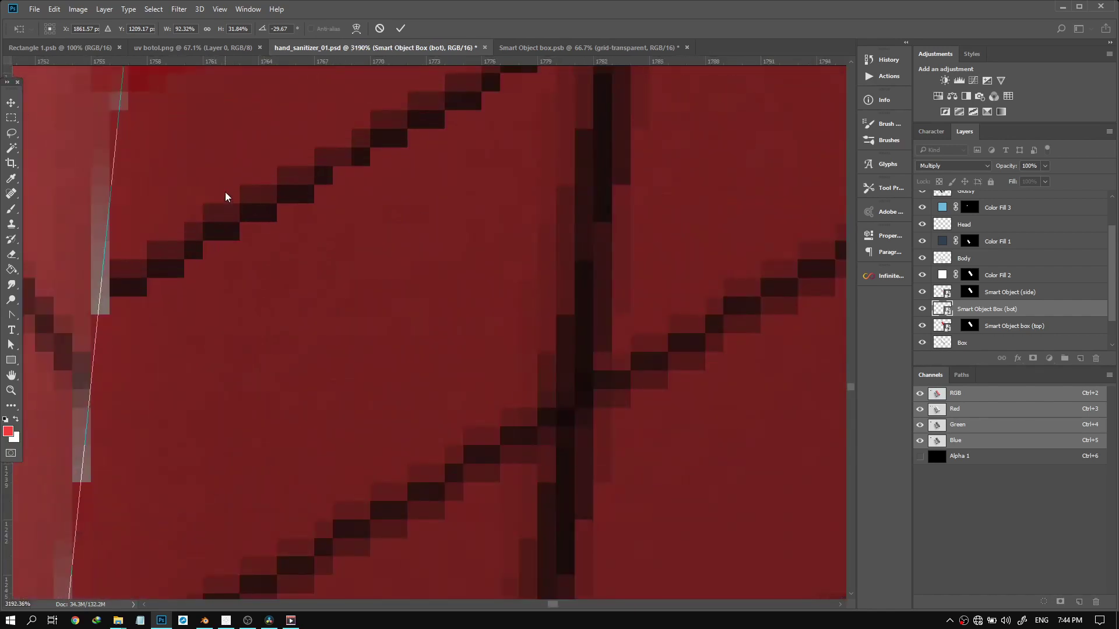
pyautogui.scroll(-3, 222, 175)
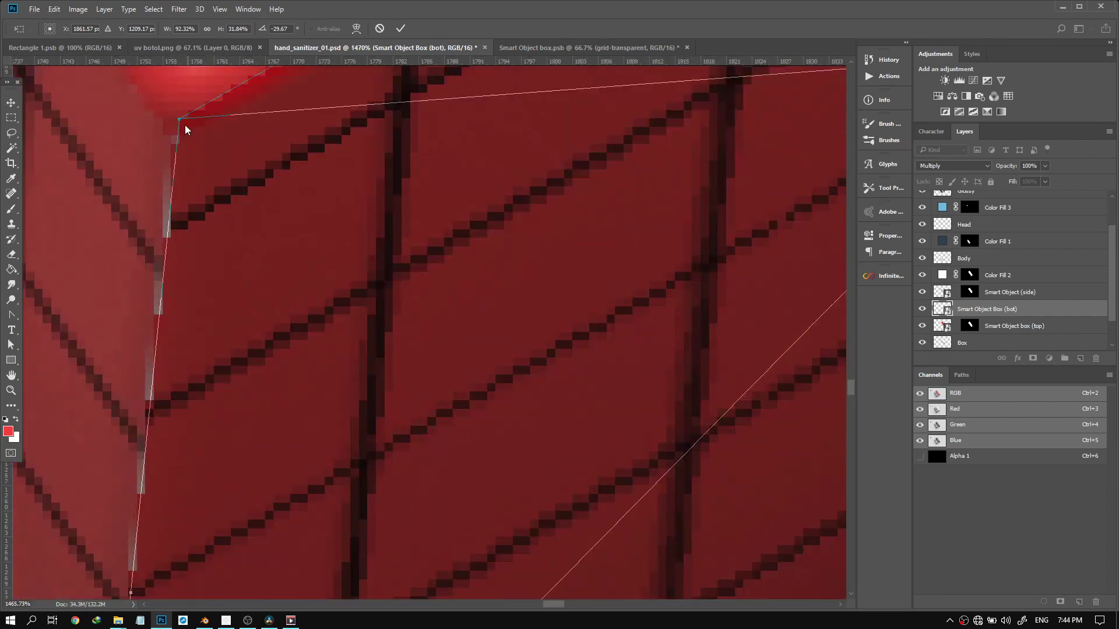
pyautogui.moveTo(181, 123); pyautogui.dragTo(169, 144)
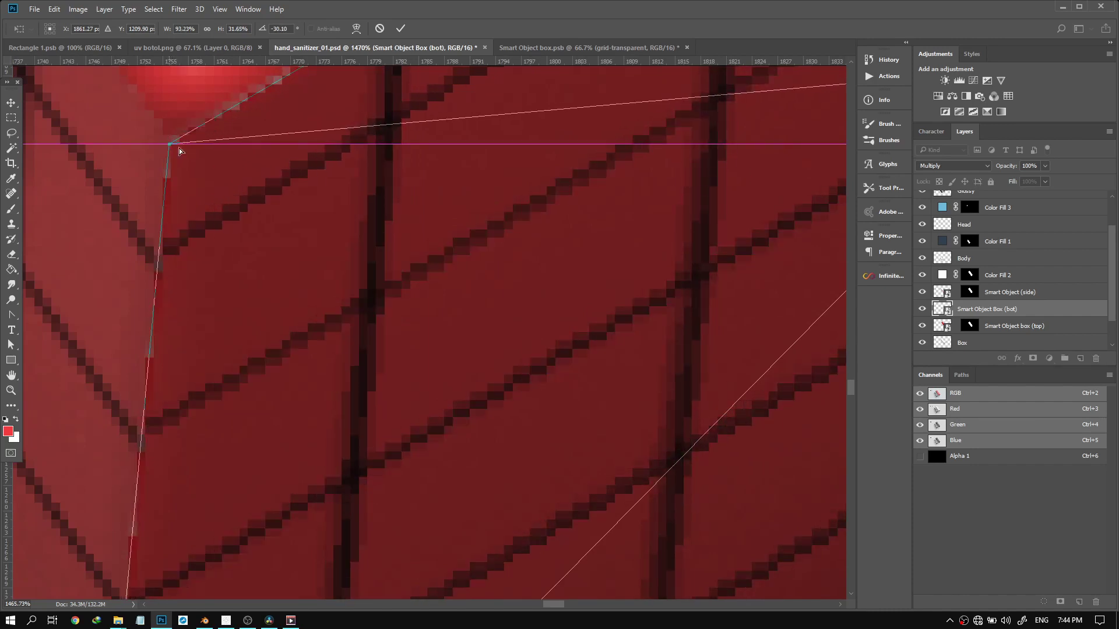
pyautogui.hotkey('ctrl', 'z')
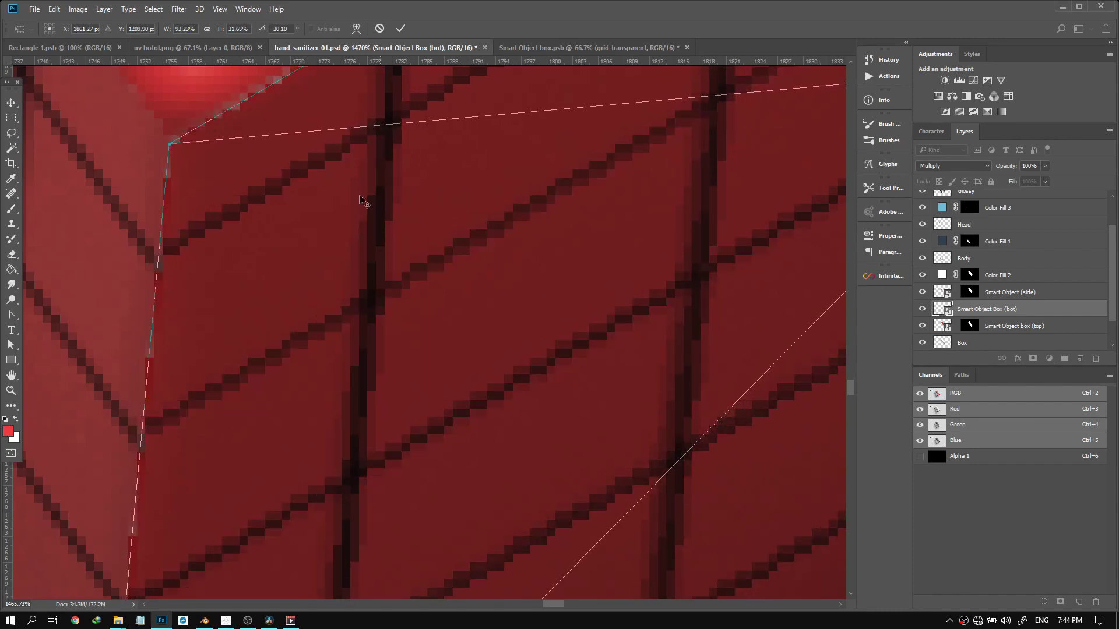
# Extend the distorted grid's upper-right corner slightly past the end face's upper-right corner and apply the transform
pyautogui.scroll(-8, 381, 202)
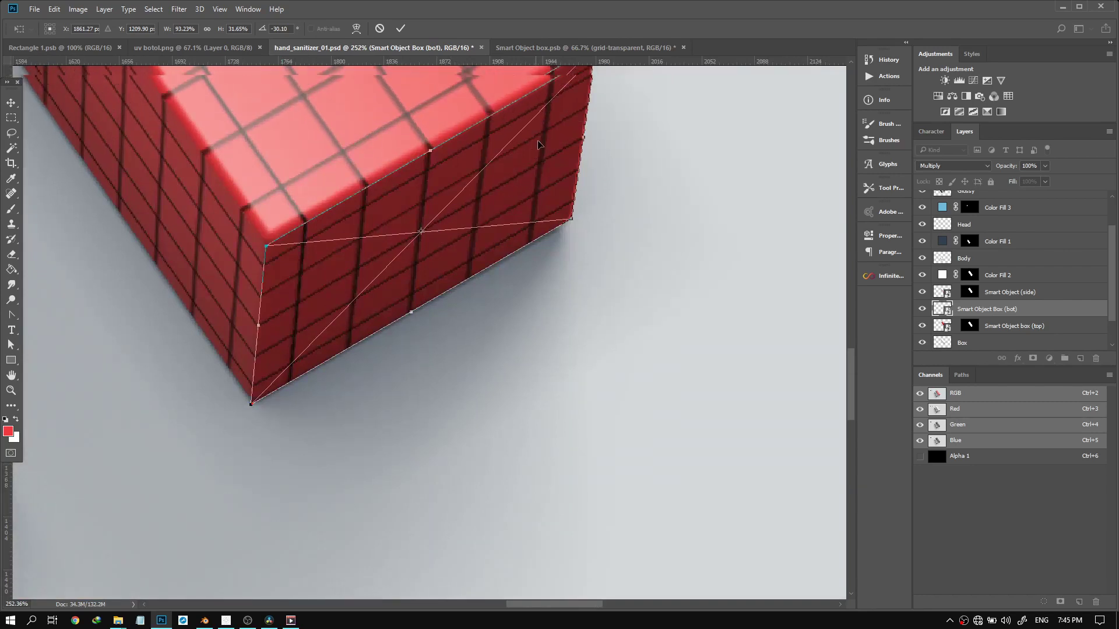
pyautogui.scroll(3, 617, 175)
pyautogui.scroll(5, 629, 145)
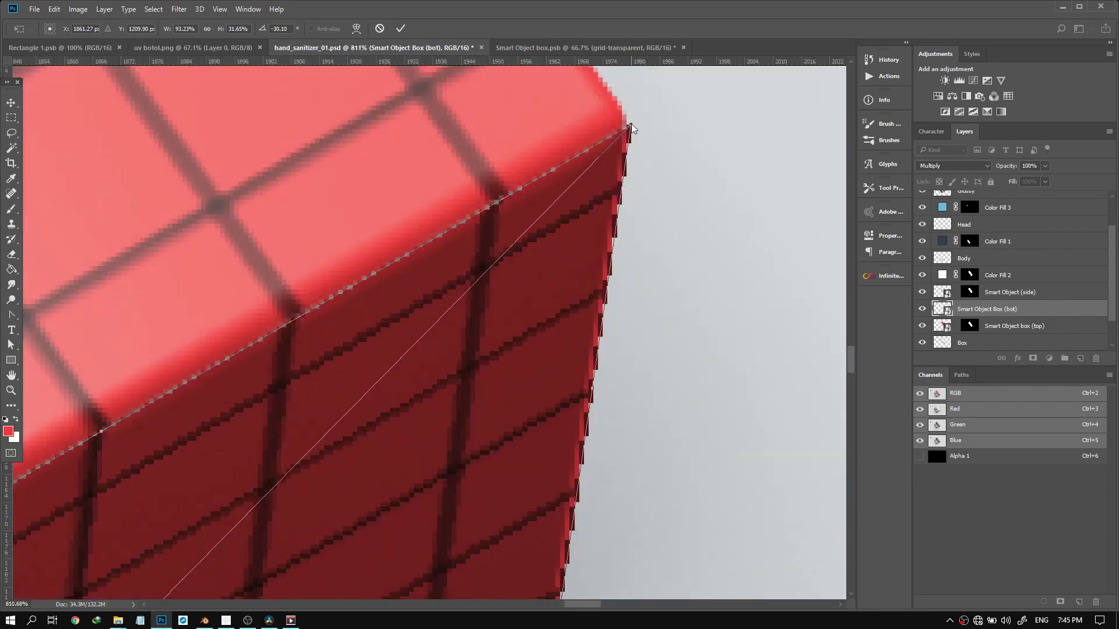
pyautogui.moveTo(631, 126); pyautogui.dragTo(636, 122)
pyautogui.press('Return')
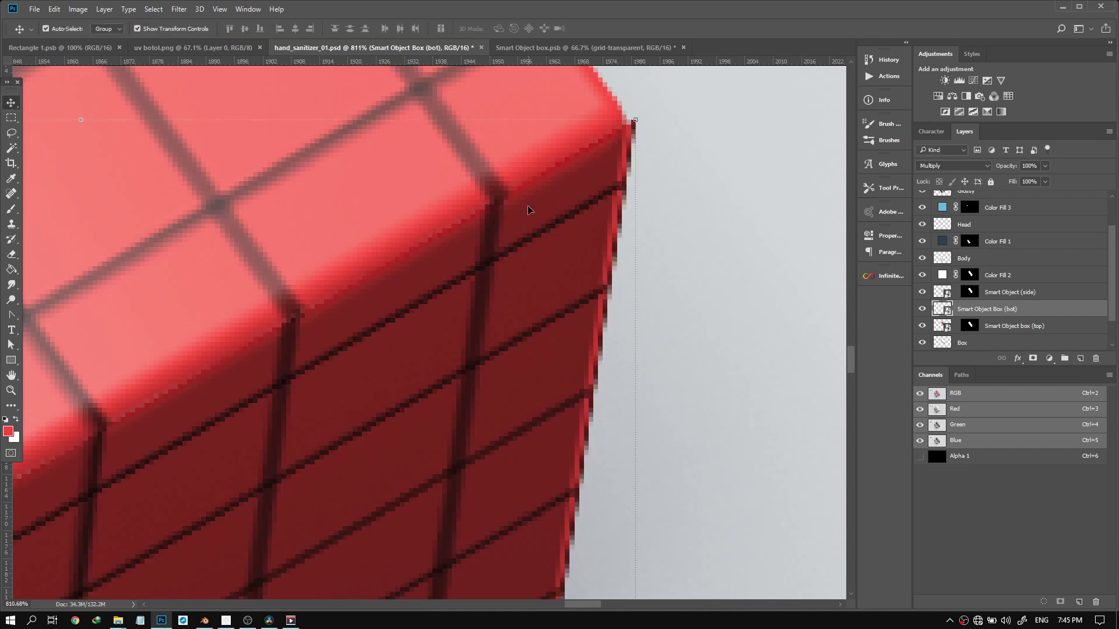
# Distort the end-face grid again to nudge its upper-left corner slightly up and left at the box's front corner, and apply it
pyautogui.scroll(-10, 527, 219)
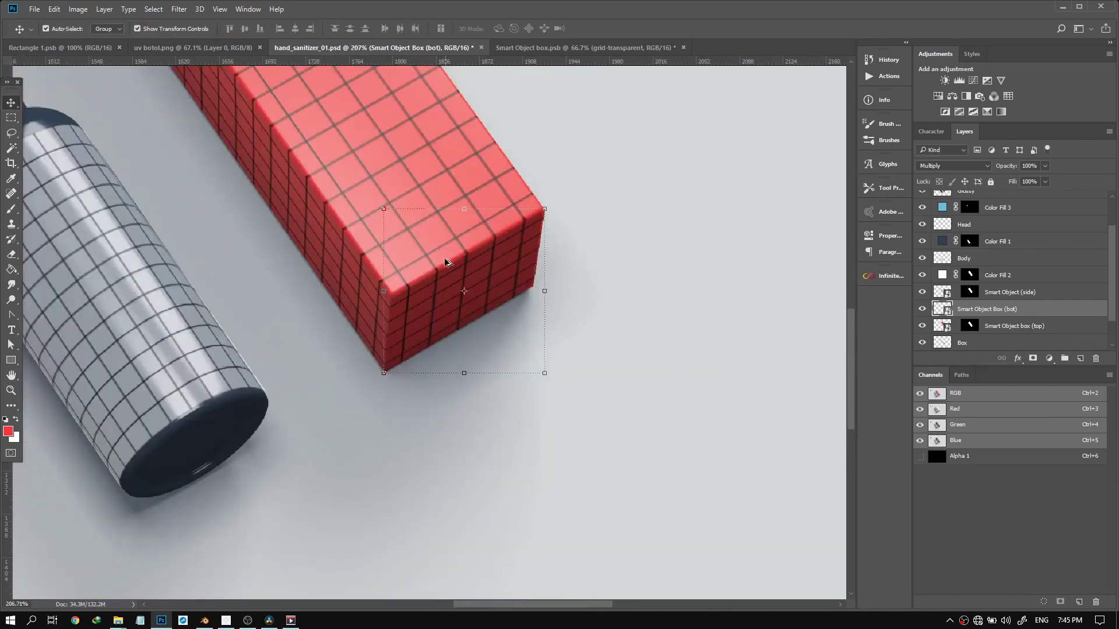
pyautogui.scroll(7, 373, 330)
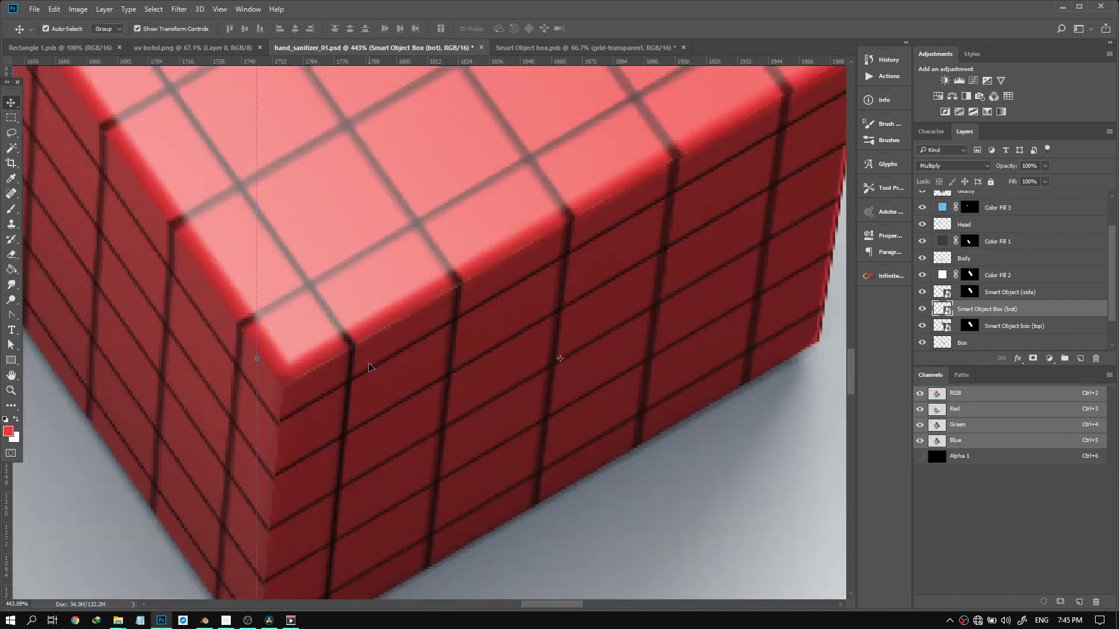
pyautogui.hotkey('ctrl', 't')
pyautogui.rightClick(351, 374)
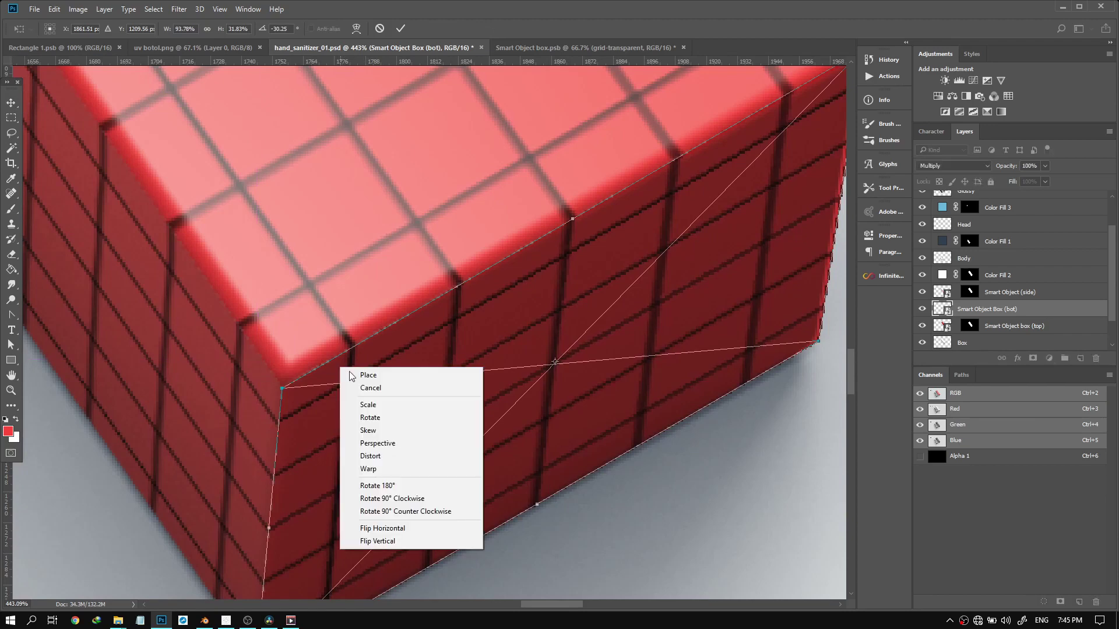
pyautogui.click(373, 462)
pyautogui.scroll(5, 326, 424)
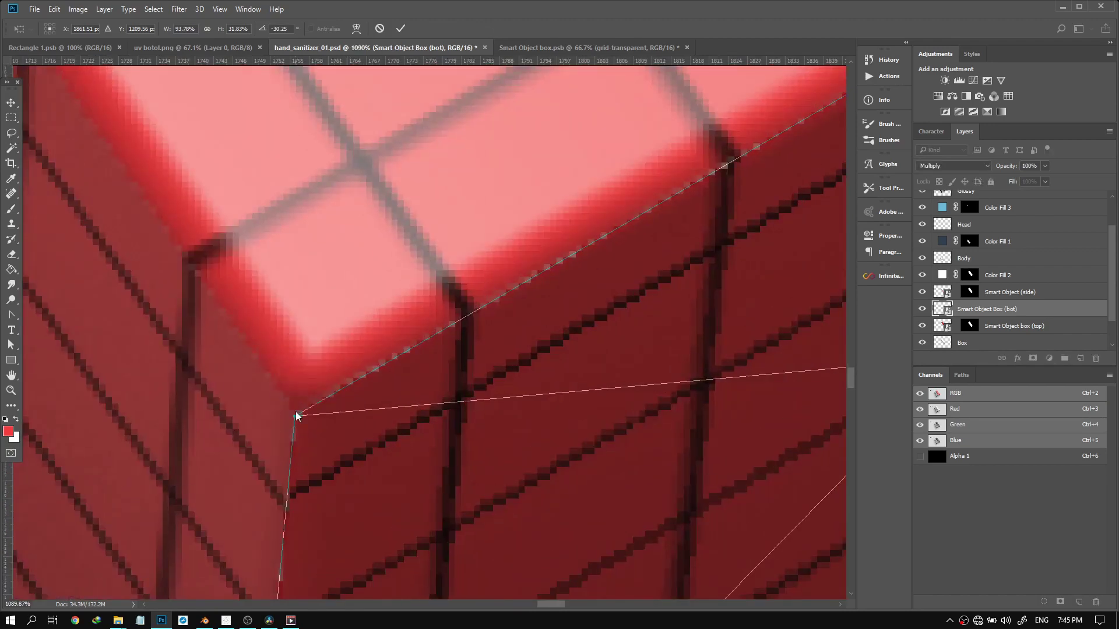
pyautogui.moveTo(295, 416); pyautogui.dragTo(294, 415)
pyautogui.press('Return')
# Copy the layer mask from the Smart Object (side) layer onto the Smart Object Box (bot) layer
pyautogui.scroll(-10, 396, 322)
pyautogui.scroll(2, 458, 319)
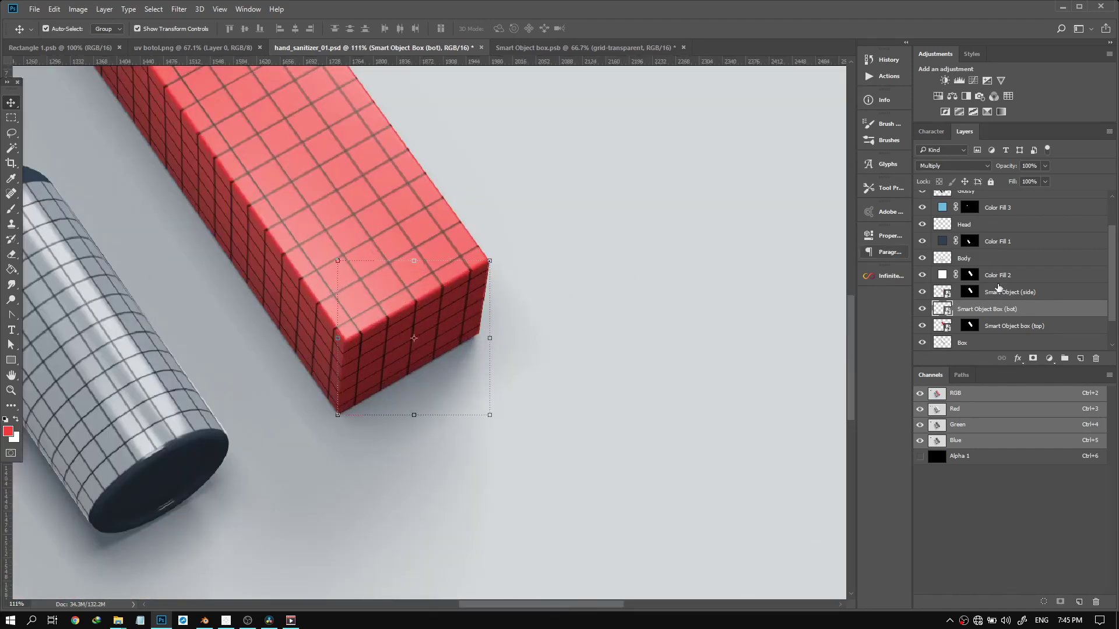
pyautogui.click(971, 293)
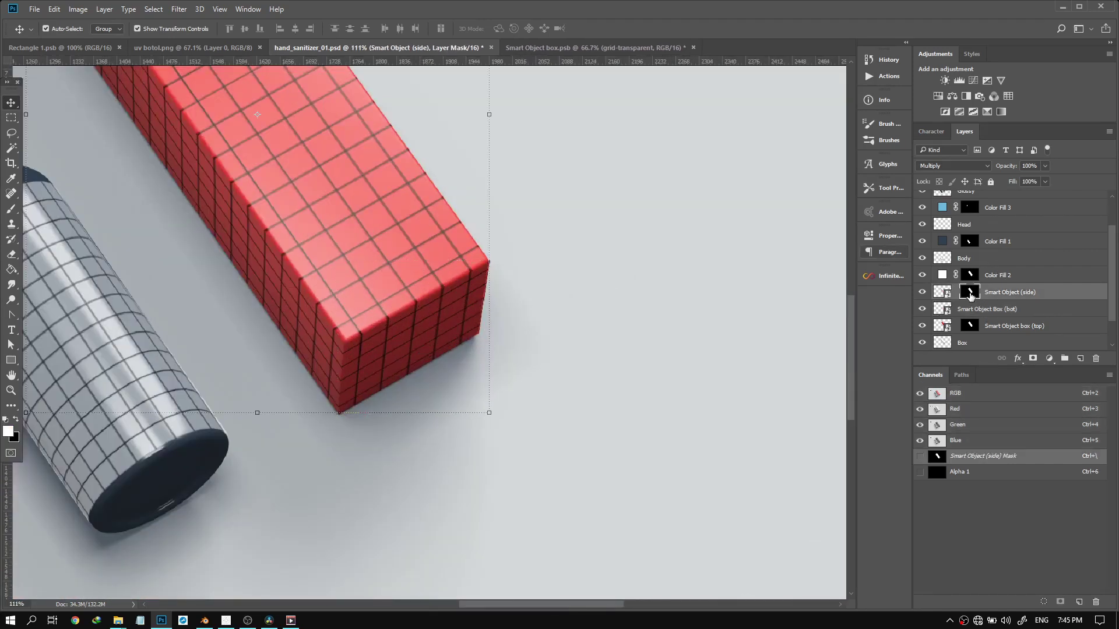
pyautogui.press('ctrl')
pyautogui.moveTo(971, 296); pyautogui.dragTo(970, 309)
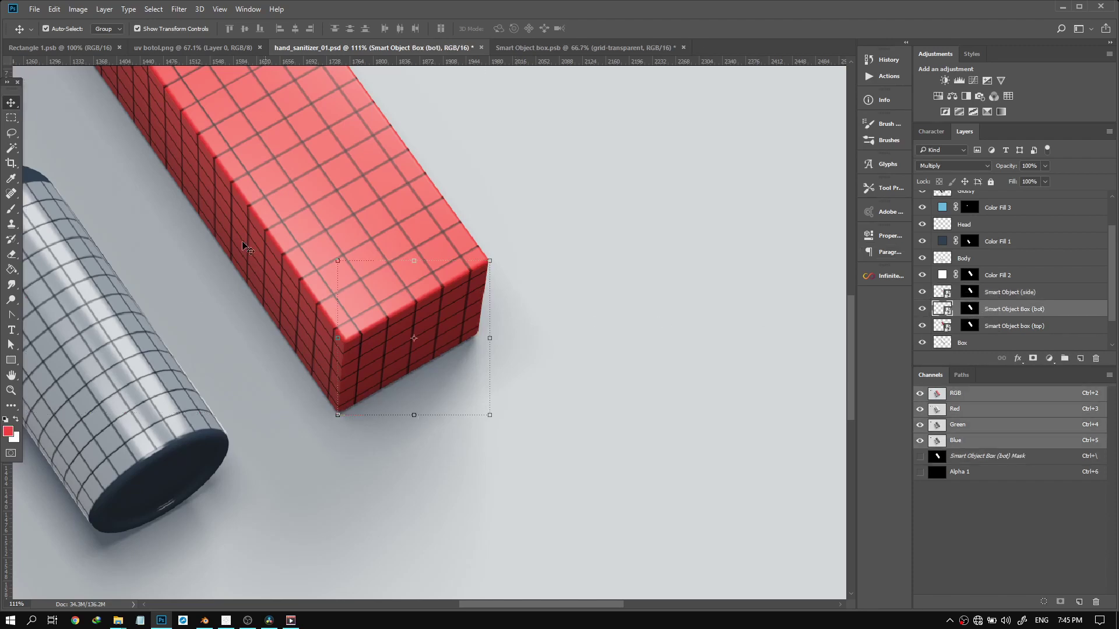
# Disable and re-enable the Smart Object Box (bot) layer mask to compare the trimming along the end face's outer edge
pyautogui.click(11, 117)
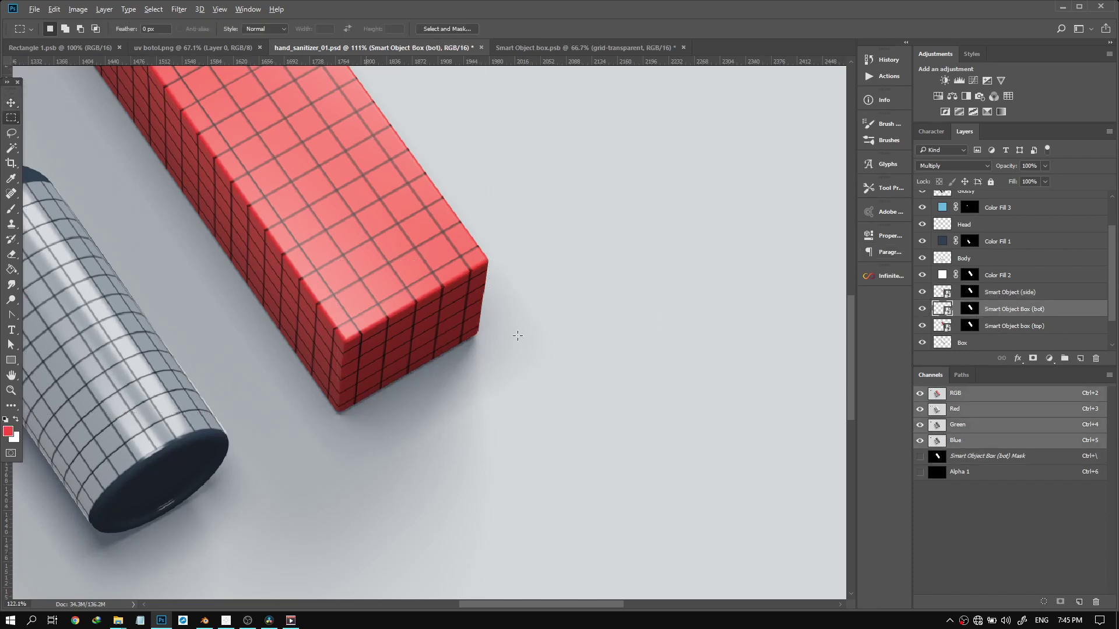
pyautogui.scroll(5, 407, 294)
pyautogui.scroll(1, 470, 441)
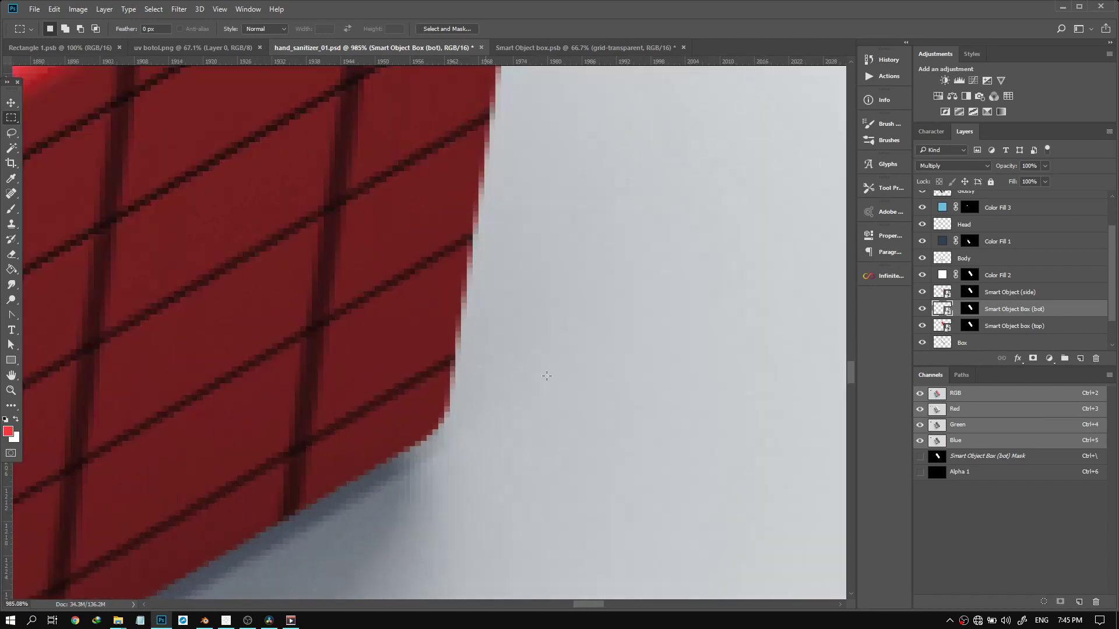
pyautogui.click(970, 310)
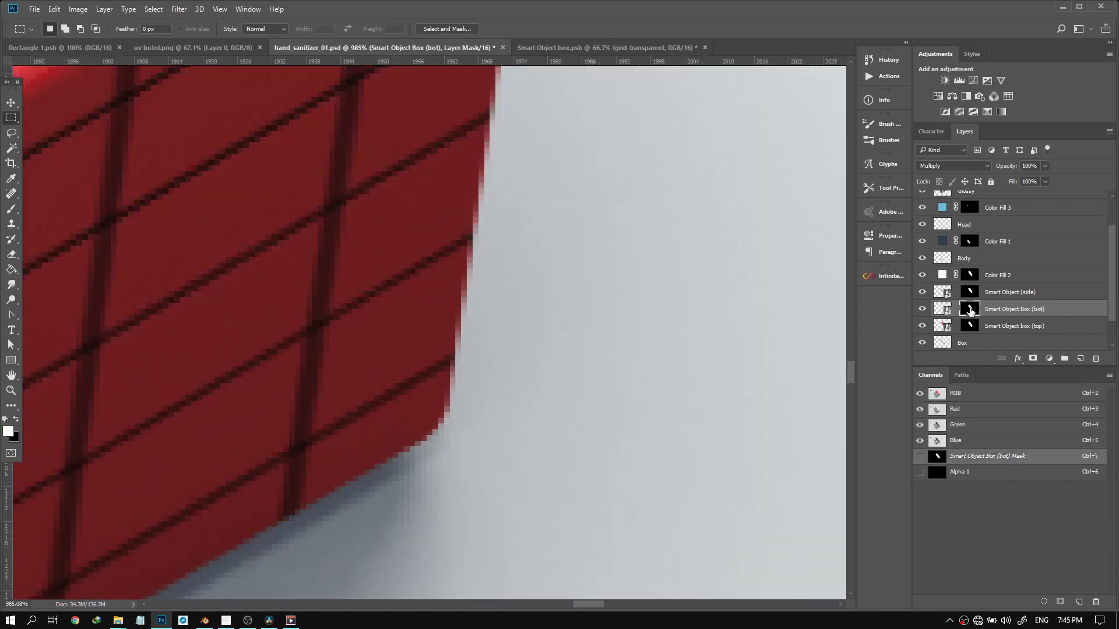
pyautogui.rightClick(970, 312)
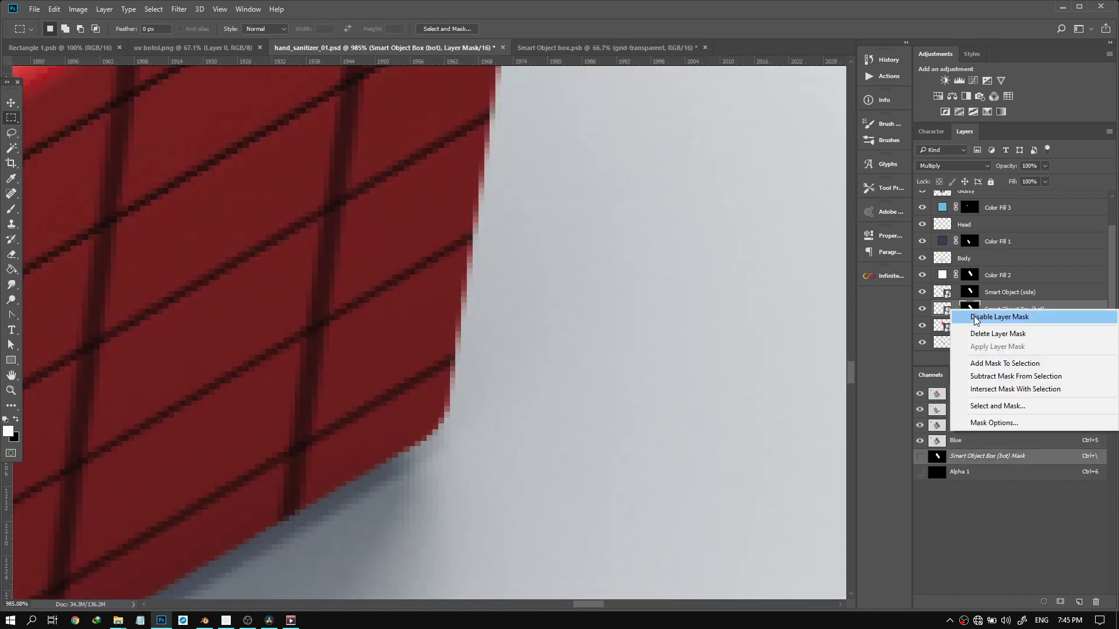
pyautogui.click(998, 317)
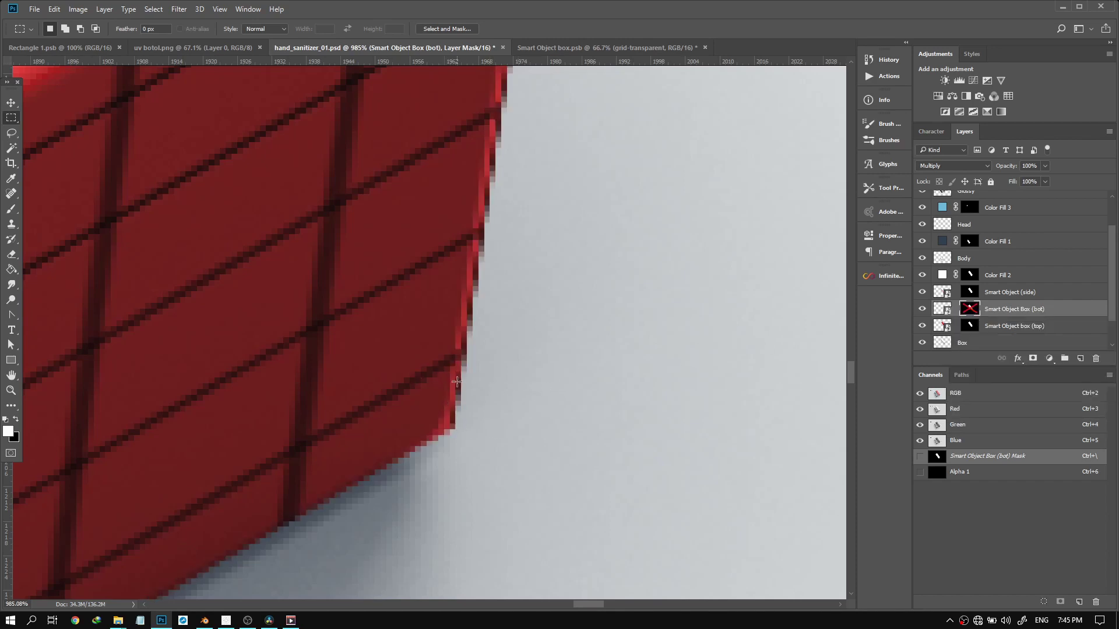
pyautogui.rightClick(970, 309)
pyautogui.click(999, 317)
# Switch from the end-face layer's mask back to the RGB composite and review the grids across the whole mockup
pyautogui.scroll(-15, 497, 302)
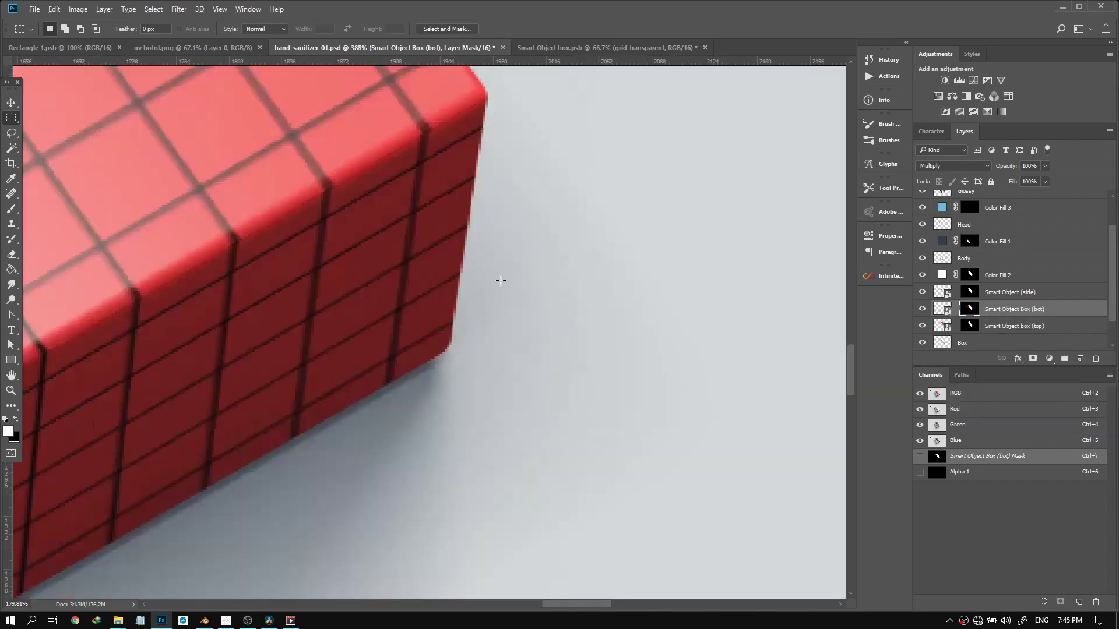
pyautogui.scroll(10, 396, 225)
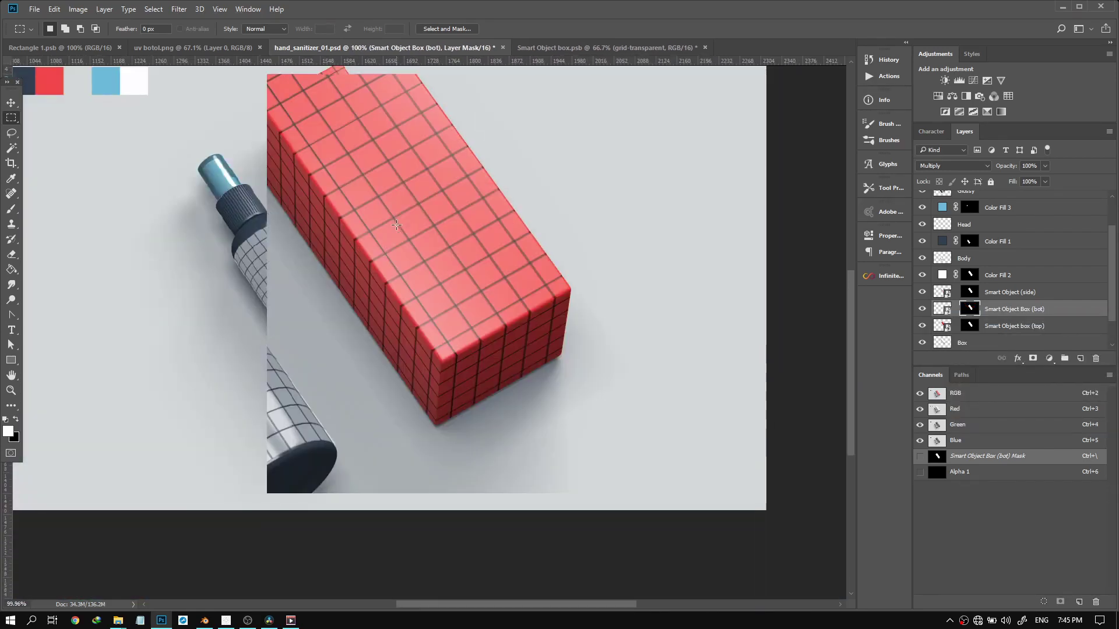
pyautogui.scroll(-6, 396, 225)
pyautogui.scroll(-2, 396, 224)
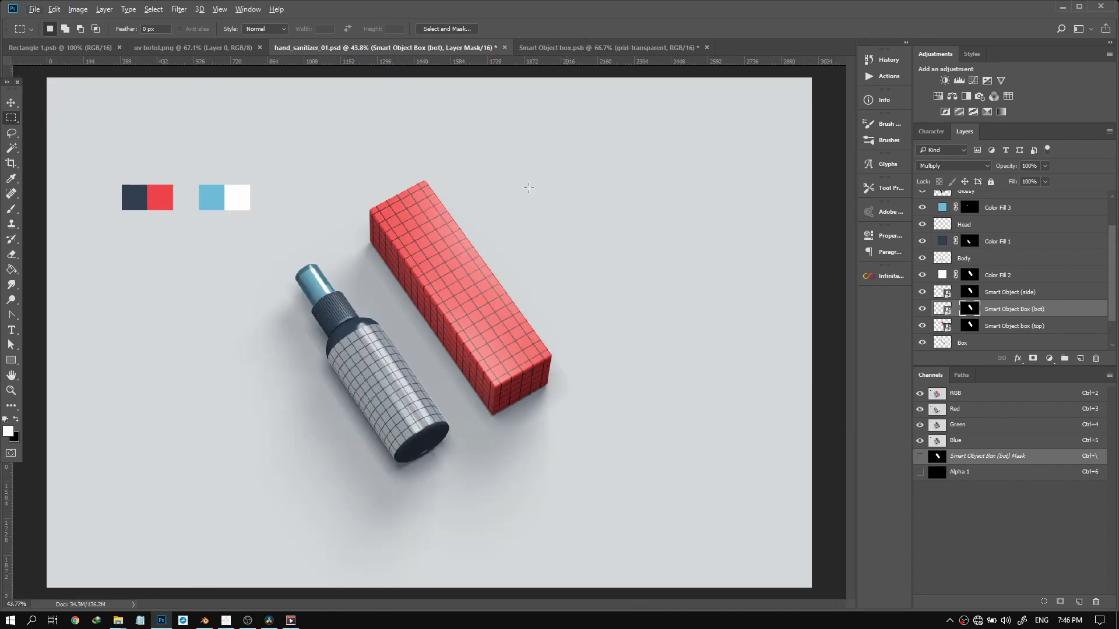
pyautogui.hotkey('ctrl', '2')
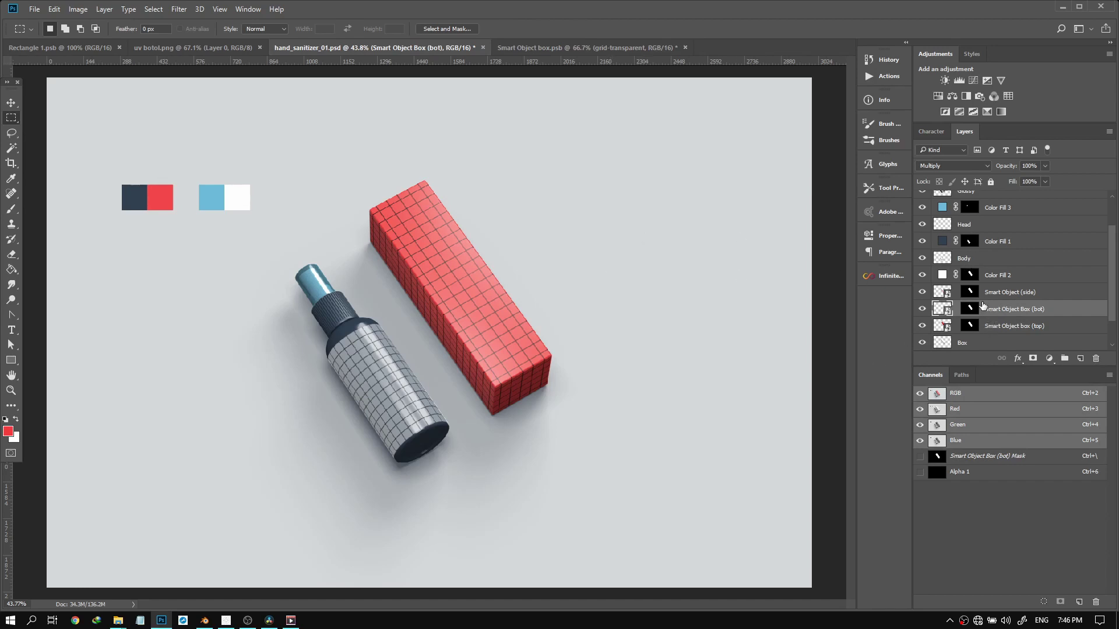
pyautogui.scroll(-3, 457, 285)
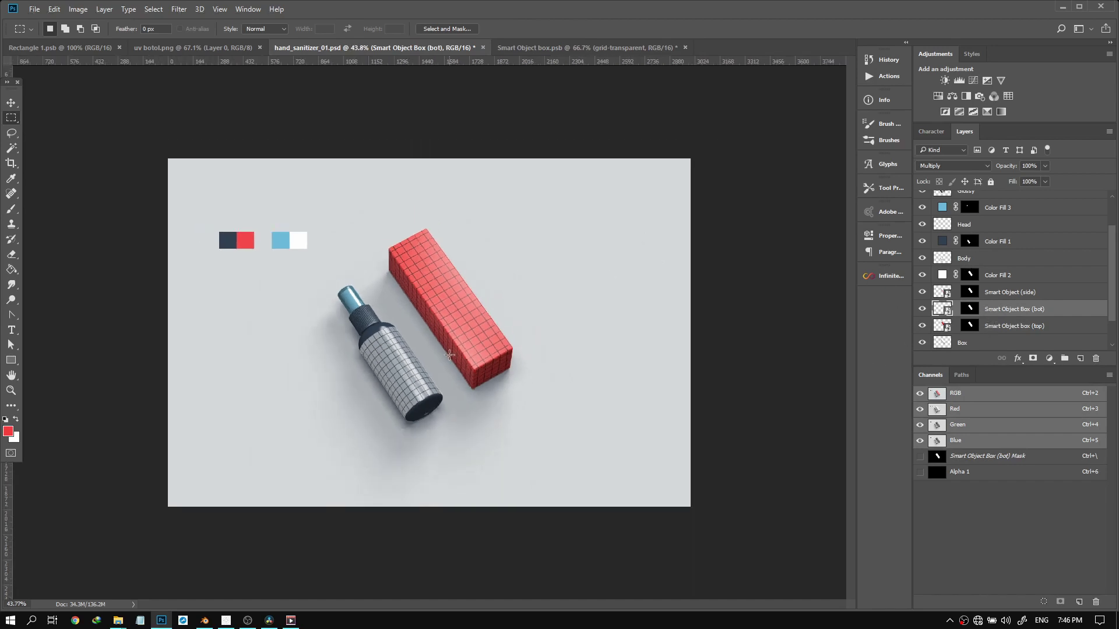
pyautogui.scroll(4, 457, 333)
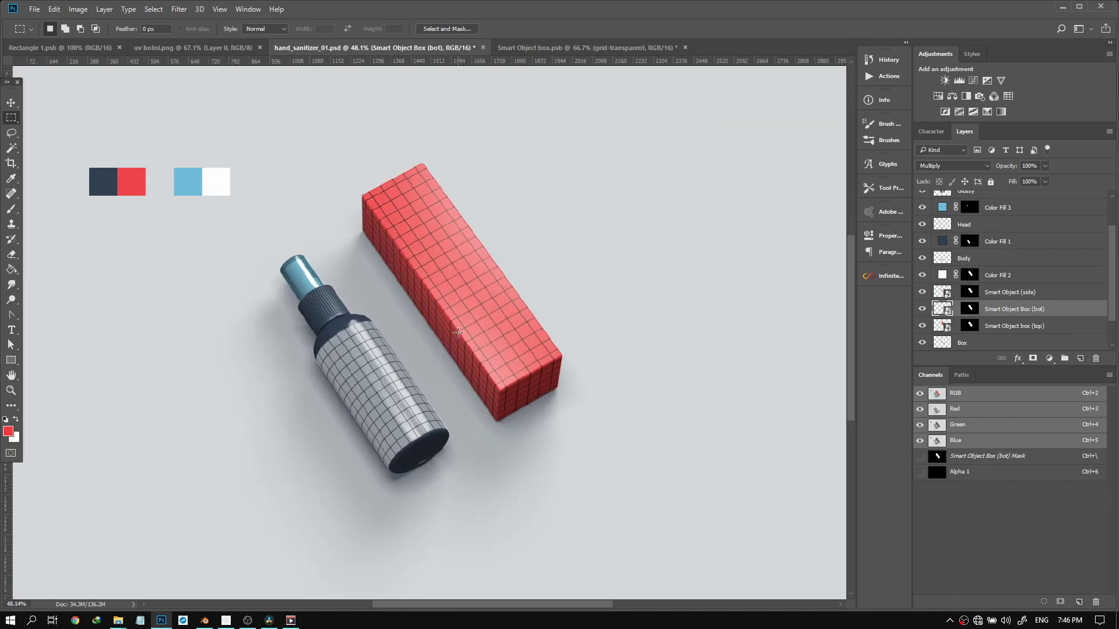
# Open the Smart Object (side) contents to inspect the layers inside, and close the document without editing it
pyautogui.click(939, 295)
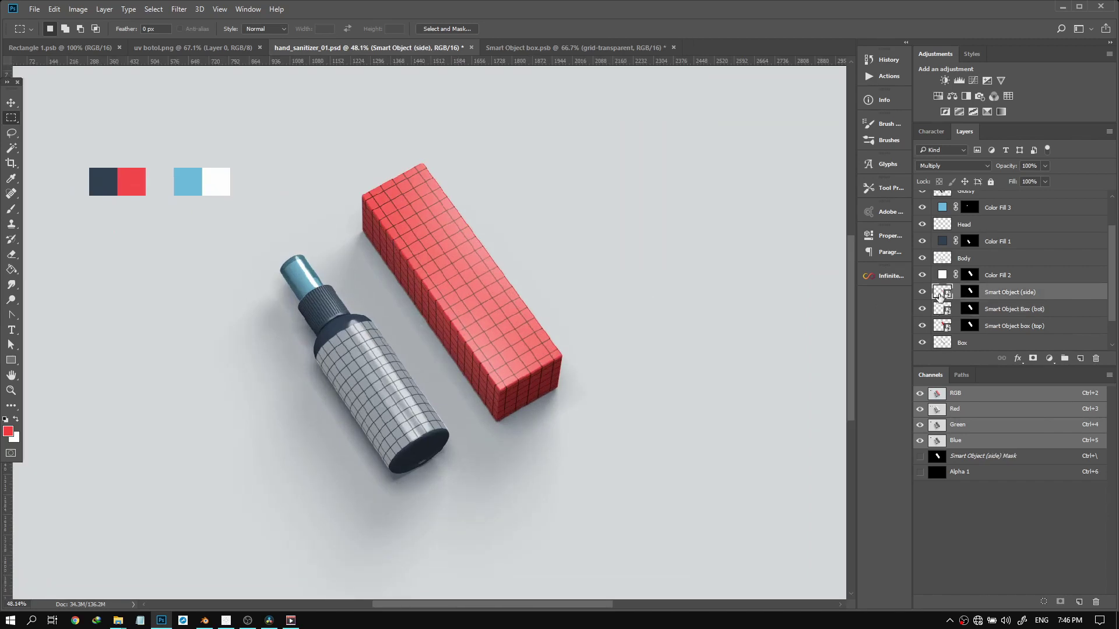
pyautogui.doubleClick(939, 295)
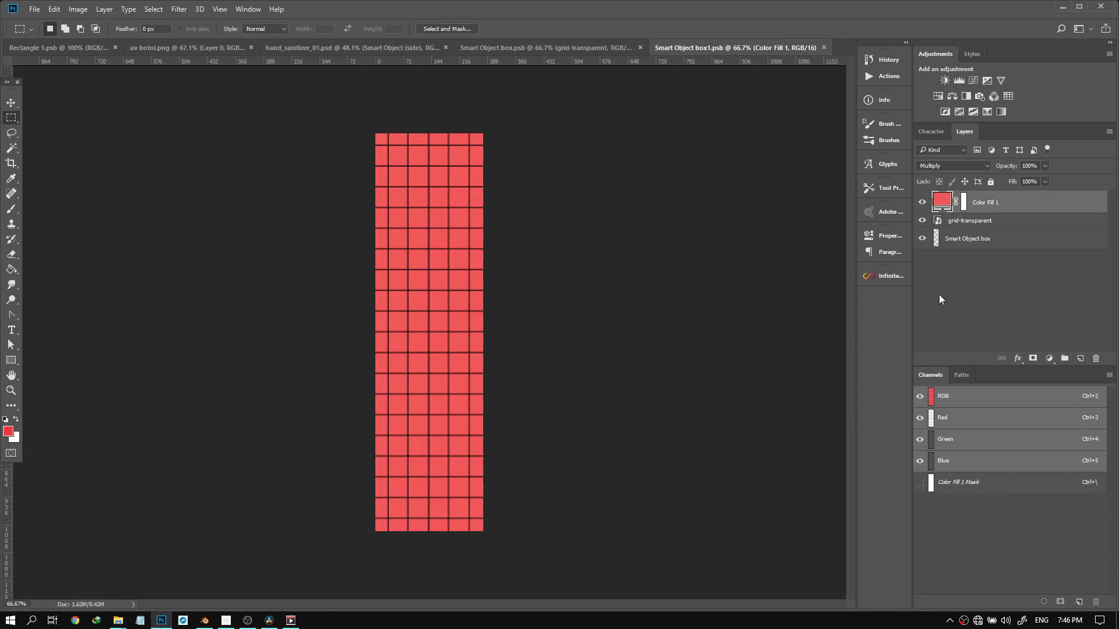
pyautogui.click(981, 240)
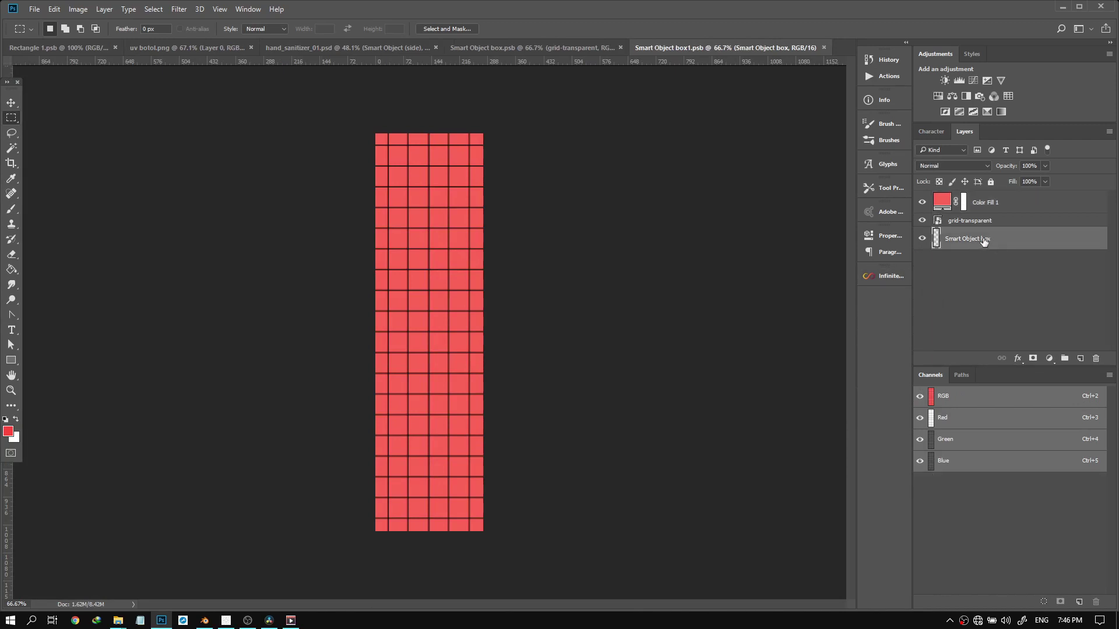
pyautogui.click(824, 48)
# Move the Smart Object box (top) layer above the Smart Object (side) layer in the stacking order
pyautogui.scroll(-3, 988, 344)
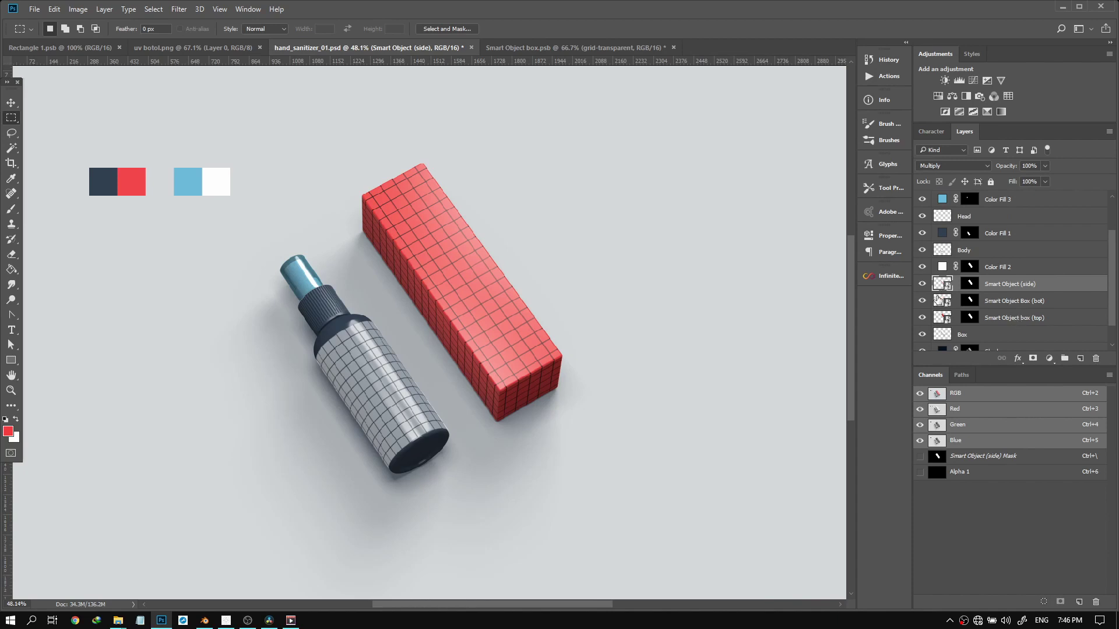
pyautogui.click(1011, 303)
pyautogui.click(1019, 318)
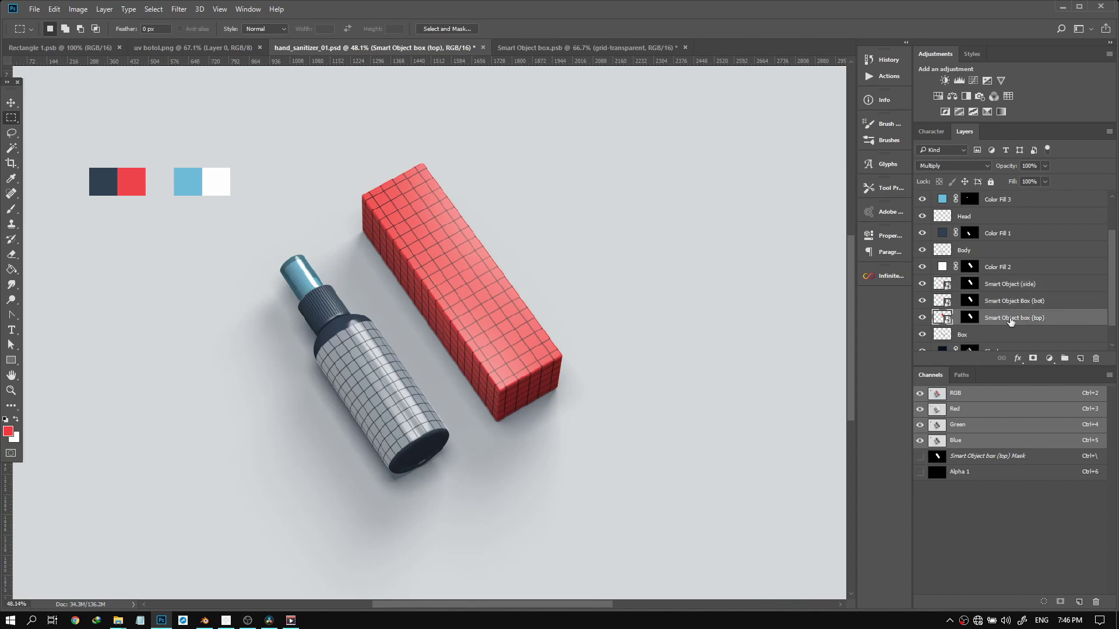
pyautogui.moveTo(1020, 318); pyautogui.dragTo(1010, 280)
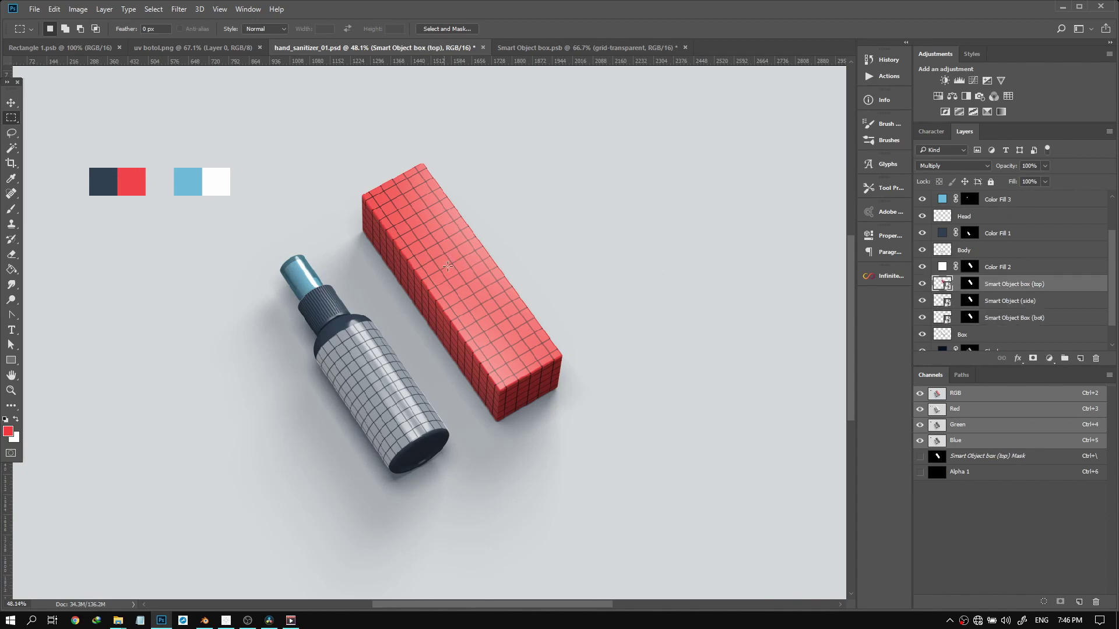
pyautogui.scroll(3, 534, 314)
pyautogui.click(1011, 301)
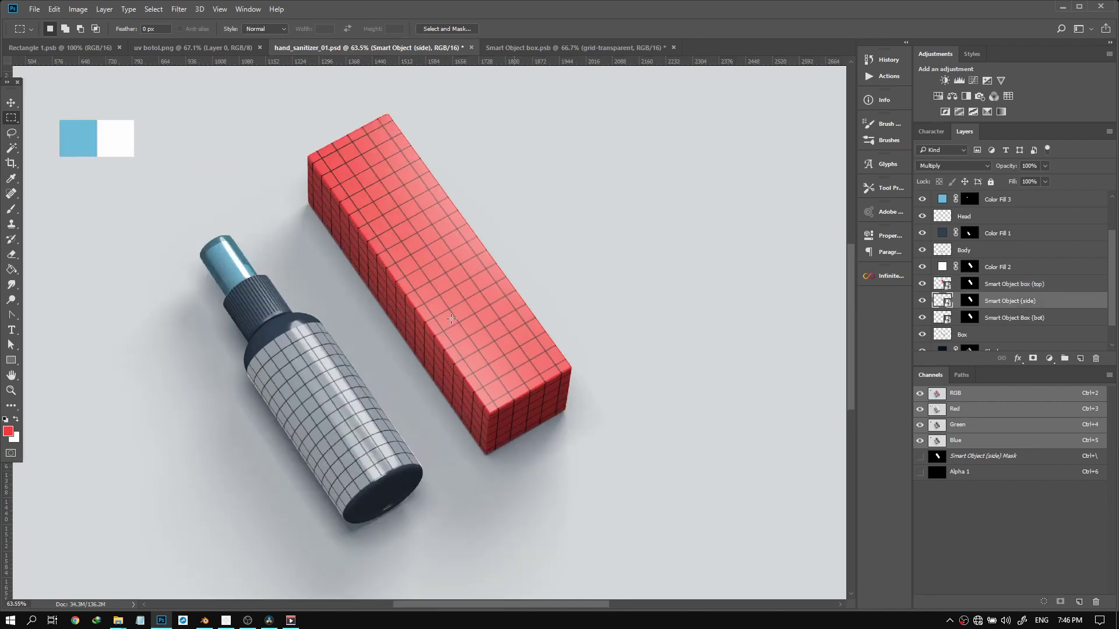
pyautogui.click(1029, 320)
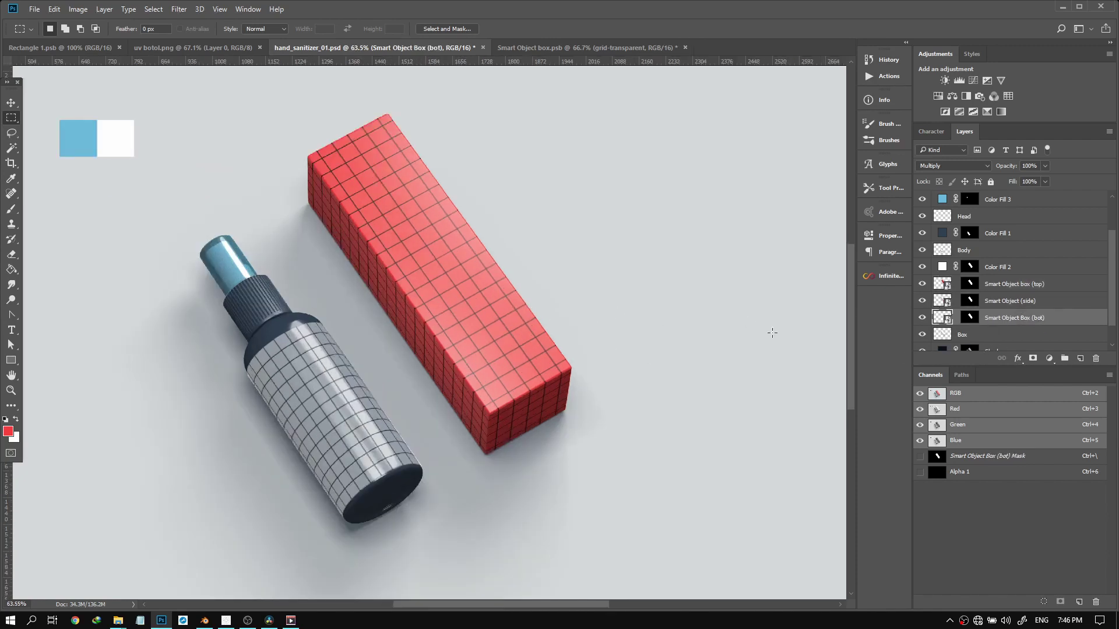
# Open the Smart Object box (top) contents, clear the selection and delete the Color Fill 1 and grid-transparent layers
pyautogui.click(1015, 289)
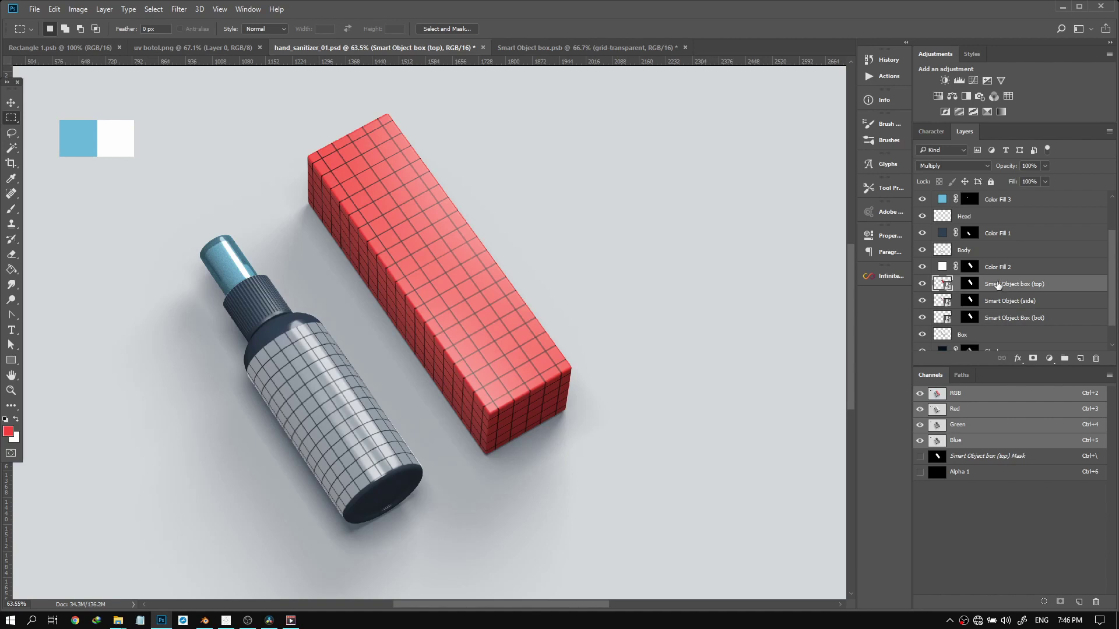
pyautogui.doubleClick(940, 285)
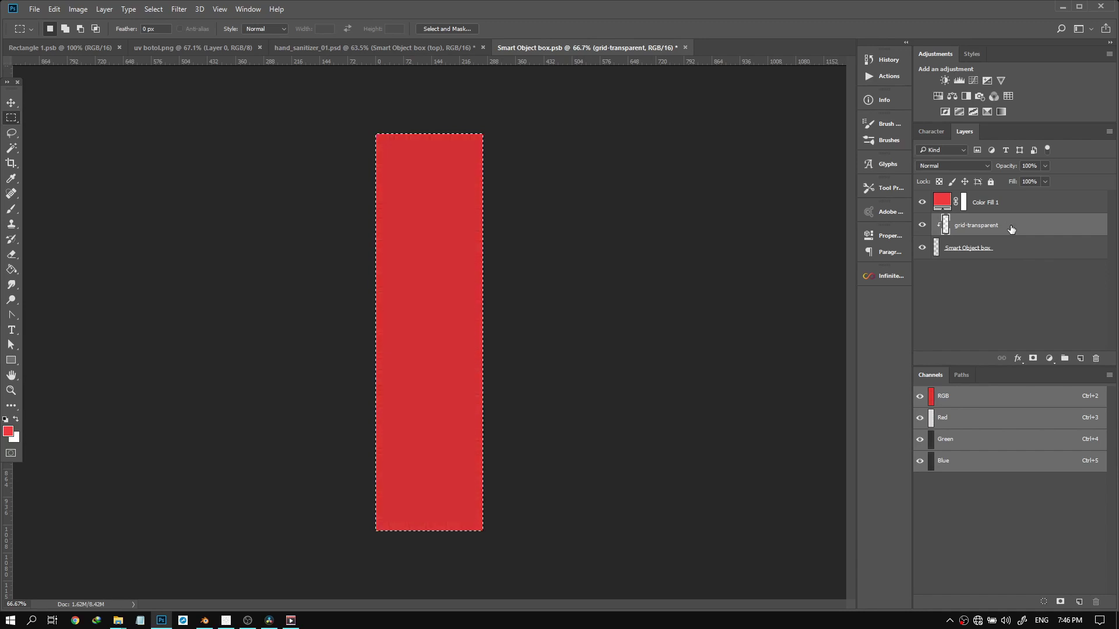
pyautogui.hotkey('ctrl', 'd')
pyautogui.hotkey('shift', 'alt', 'm')
pyautogui.click(1025, 207)
pyautogui.press('Delete')
pyautogui.press('Delete')
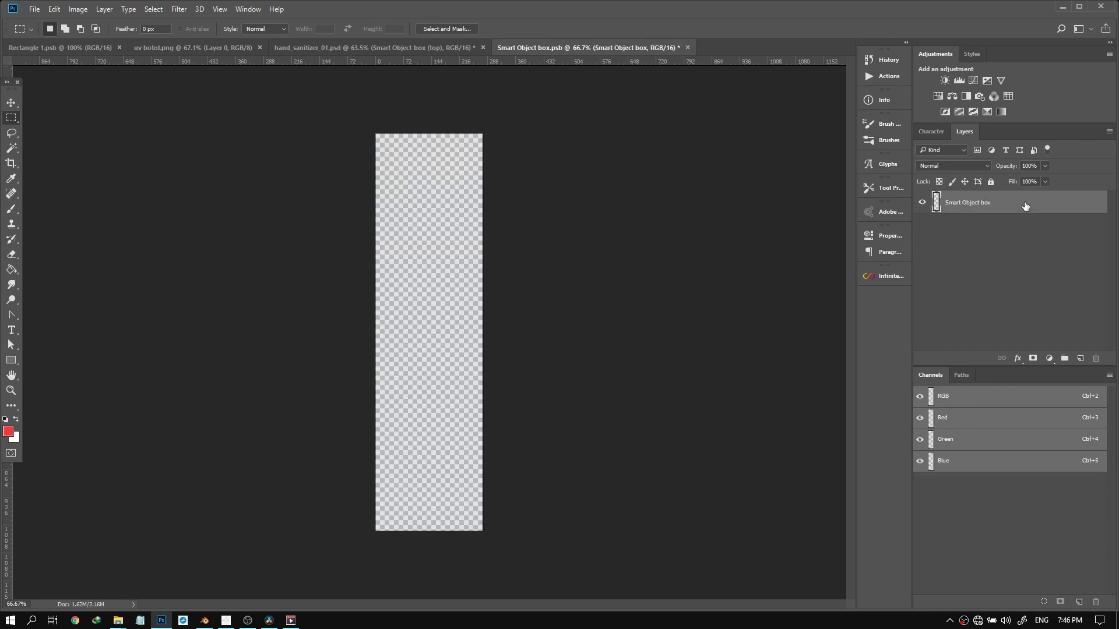
# Rename the remaining layer in the top smart object as "Paste Your Design Here"
pyautogui.doubleClick(966, 204)
pyautogui.click(971, 253)
pyautogui.doubleClick(963, 204)
pyautogui.write('Paste Your DEsign Here')
pyautogui.press('BackSpace')
pyautogui.write('e')
pyautogui.press('Return')
# Assign the green colour label to the "Paste Your Design Here" layer, and save and close the smart object document
pyautogui.rightClick(962, 205)
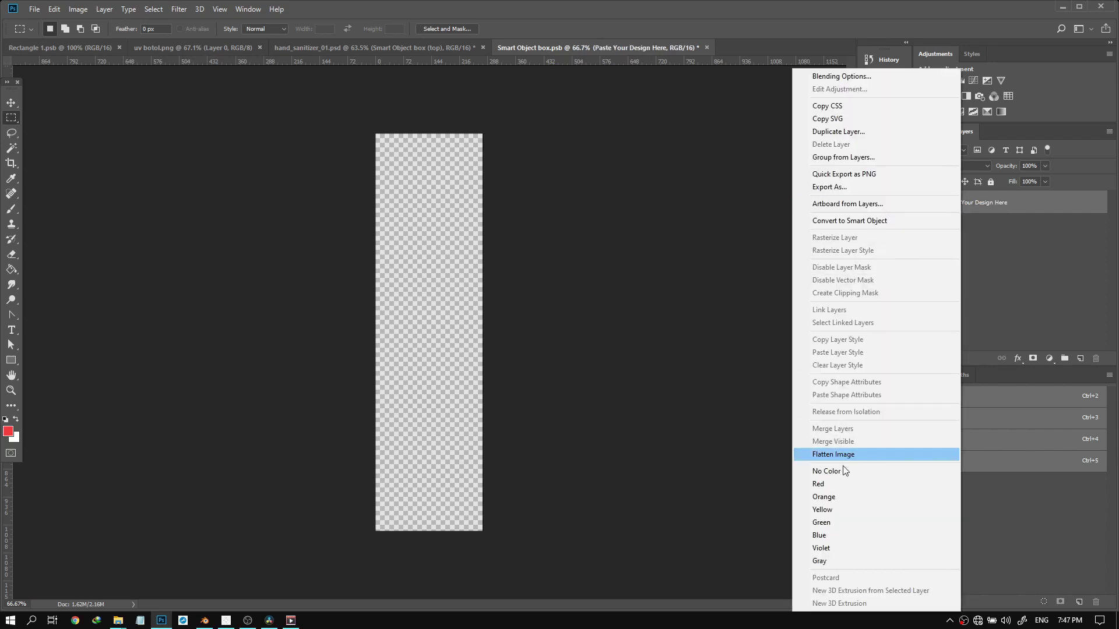
pyautogui.click(830, 522)
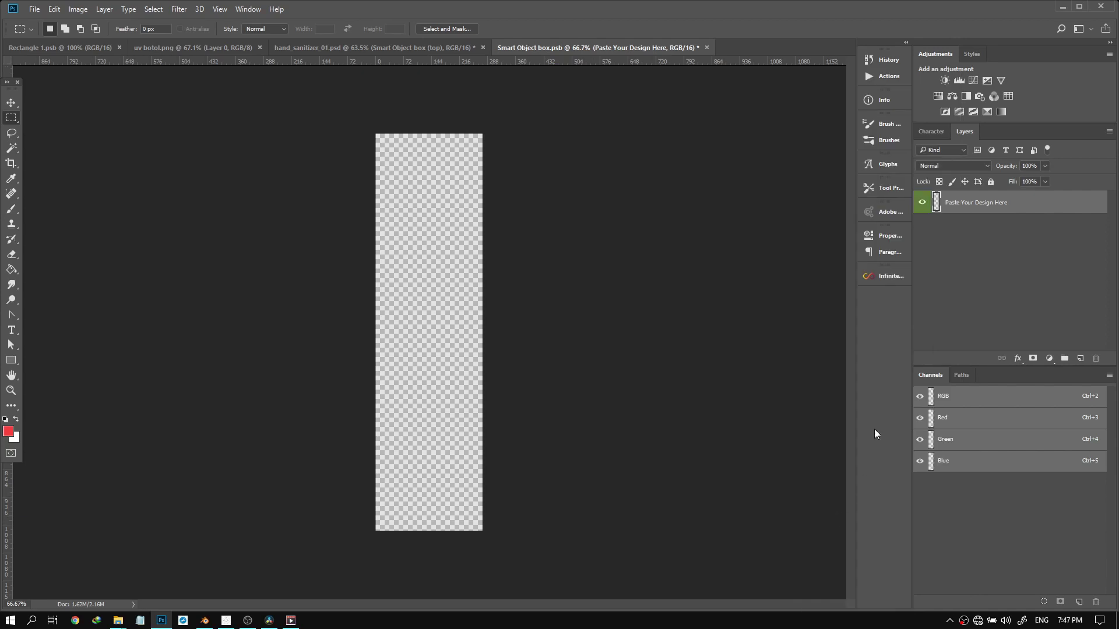
pyautogui.rightClick(977, 210)
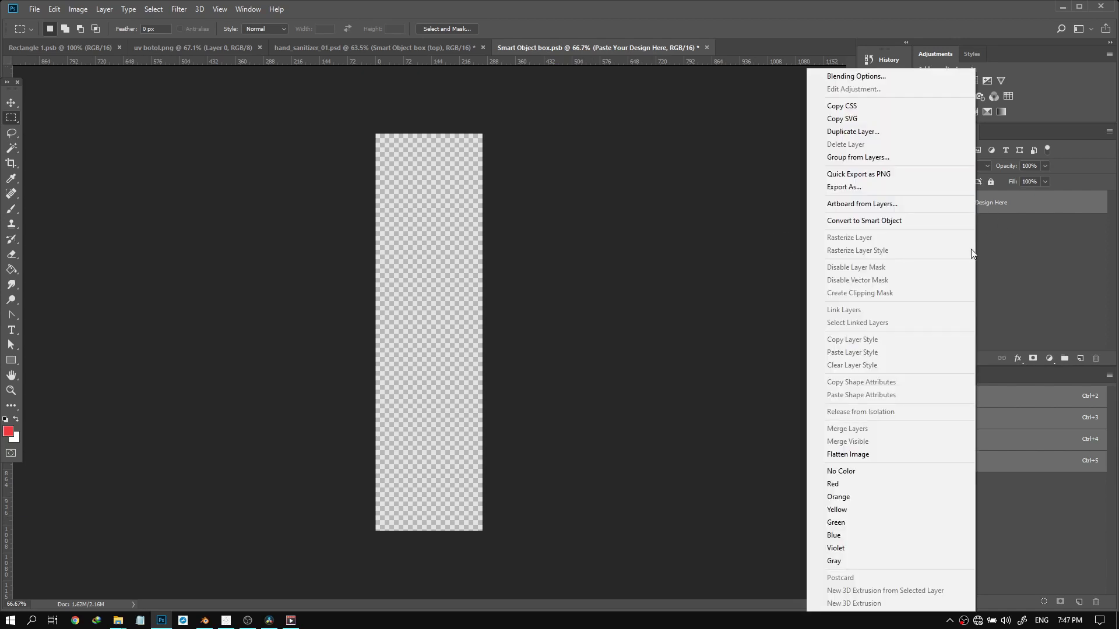
pyautogui.click(837, 524)
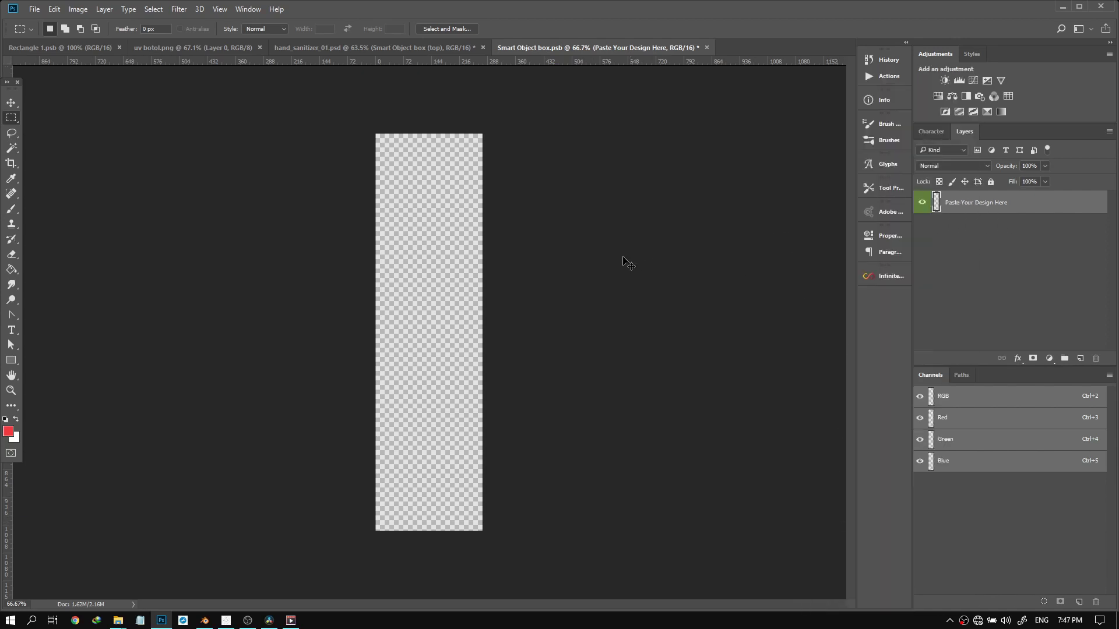
pyautogui.hotkey('ctrl', 's')
pyautogui.click(704, 47)
# Select the Smart Object (side) layer for editing its contents
pyautogui.scroll(-1, 979, 326)
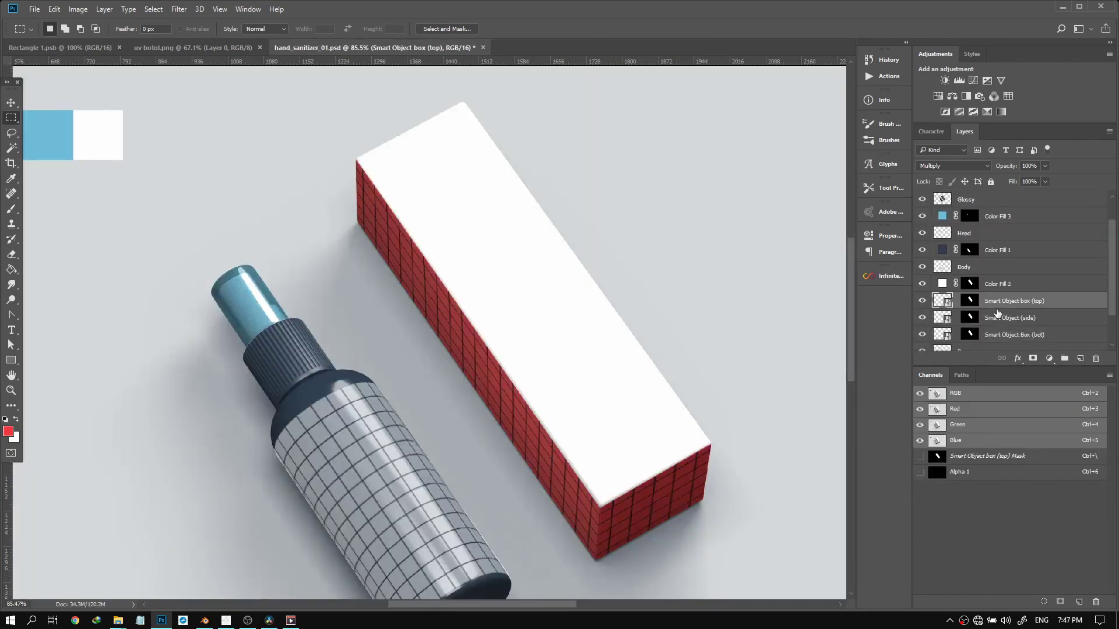
pyautogui.click(944, 320)
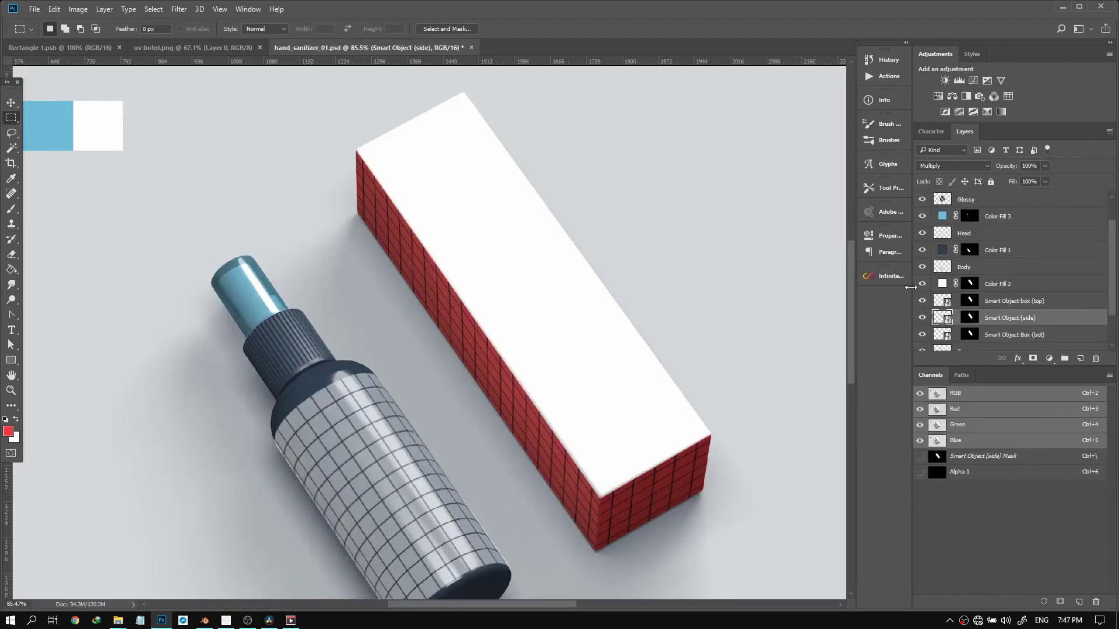
# Open the Smart Object (side) contents, add an empty layer, and delete the Color Fill 1, grid-transparent and Smart Object box layers
pyautogui.scroll(-1, 991, 312)
pyautogui.doubleClick(947, 300)
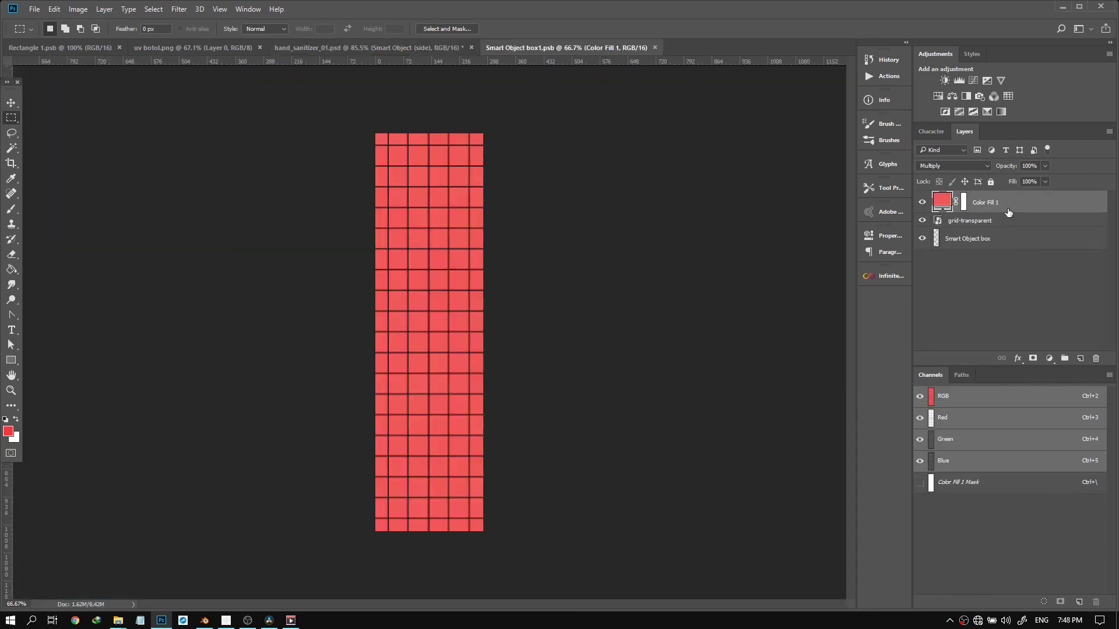
pyautogui.click(1079, 358)
pyautogui.moveTo(999, 231); pyautogui.dragTo(1005, 255)
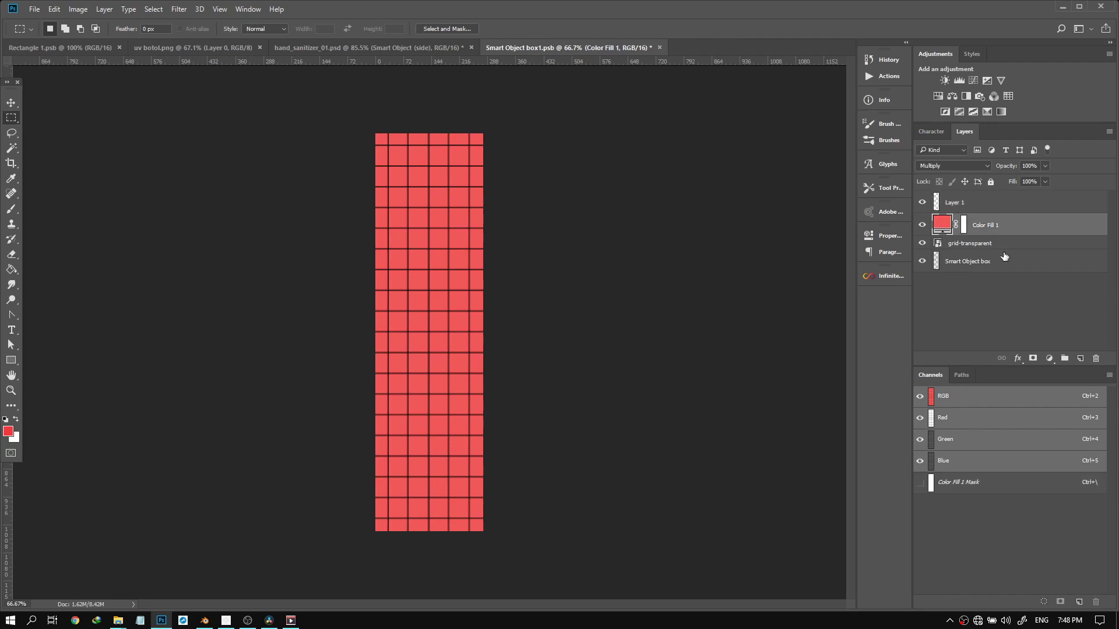
pyautogui.keyDown('shift'); pyautogui.click(1004, 262); pyautogui.keyUp('shift')
pyautogui.press('Delete')
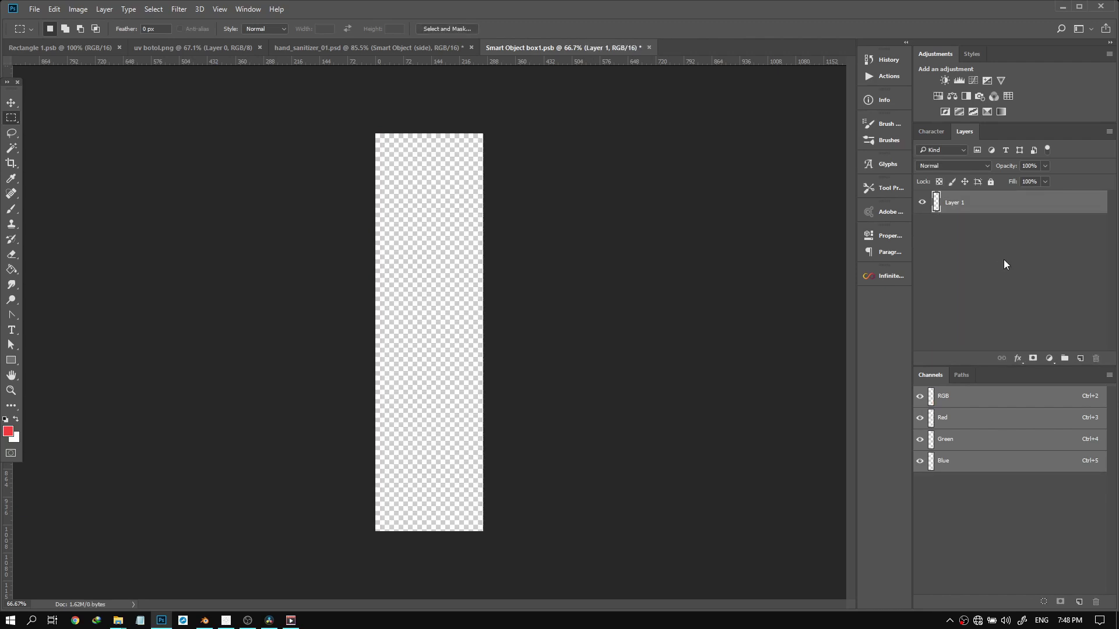
# Rename the remaining layer "Paste Your Design Here", label it green, then save and close the smart object document
pyautogui.doubleClick(952, 203)
pyautogui.write('Paste Your De')
pyautogui.write('sign Here')
pyautogui.press('Return')
pyautogui.rightClick(950, 202)
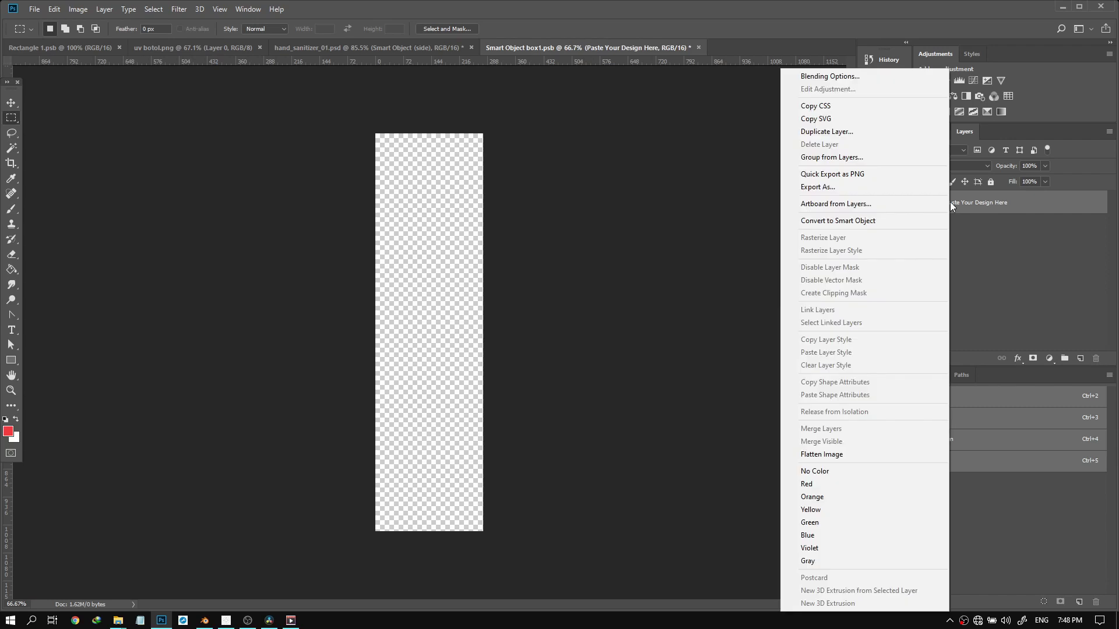
pyautogui.click(812, 521)
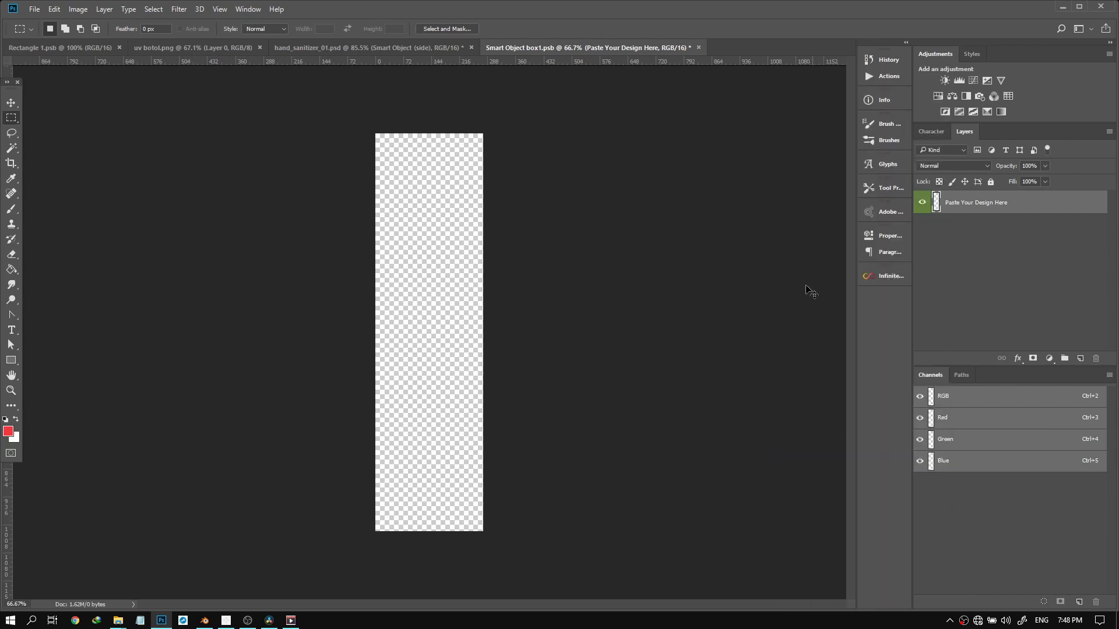
pyautogui.hotkey('ctrl', 'a')
pyautogui.click(694, 47)
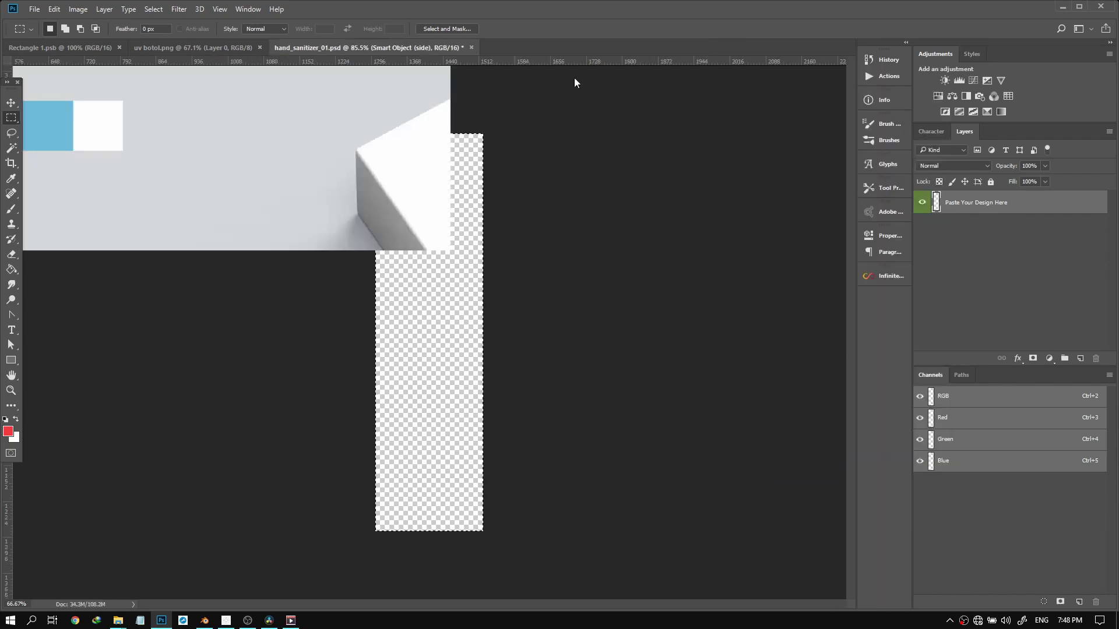
# Open the Smart Object Box (bot) contents and delete the red Color Fill 1 layer and the grid layer
pyautogui.scroll(-1, 505, 250)
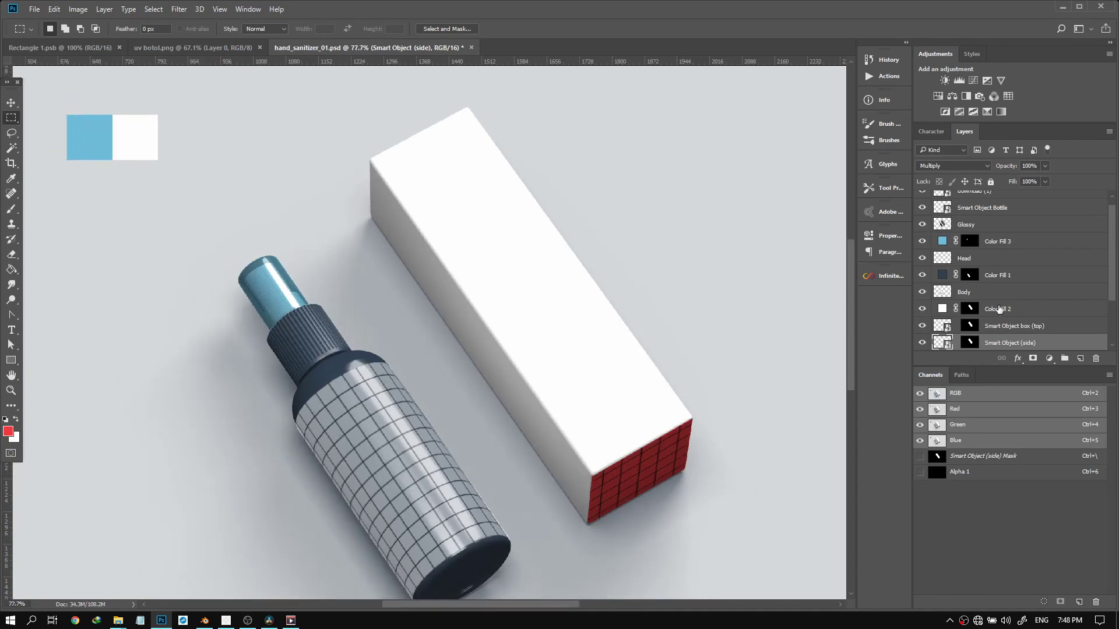
pyautogui.scroll(-2, 998, 309)
pyautogui.doubleClick(945, 327)
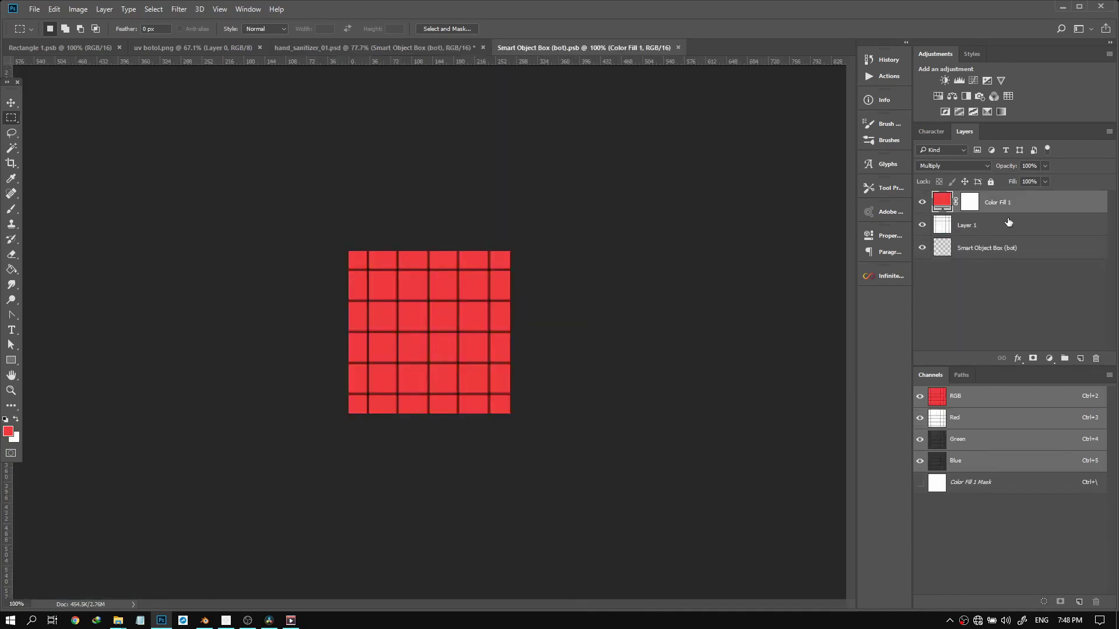
pyautogui.press('Delete')
pyautogui.press('Delete')
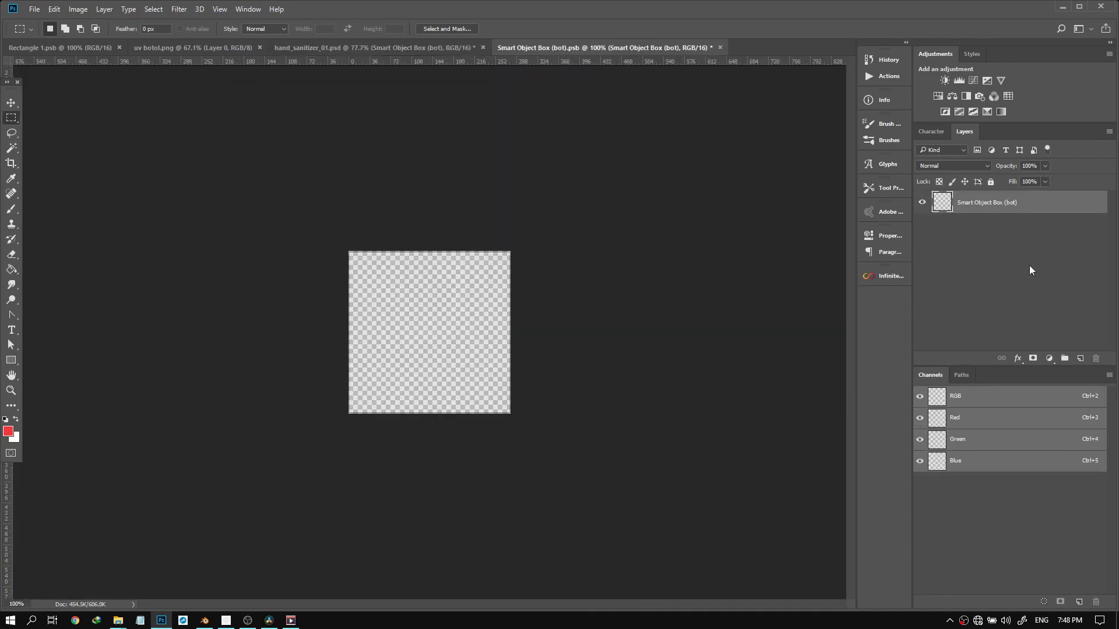
# Add an empty layer named "Paste Your Design Here" and give it a green label
pyautogui.click(1080, 358)
pyautogui.doubleClick(968, 203)
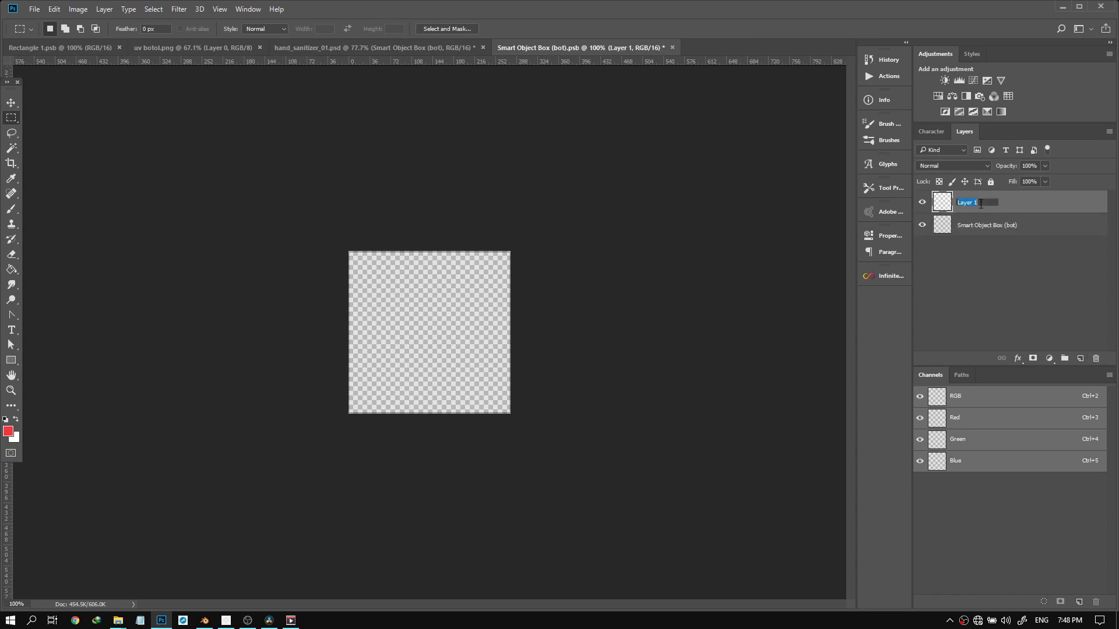
pyautogui.write('Paste Your Design Here')
pyautogui.press('Return')
pyautogui.rightClick(981, 204)
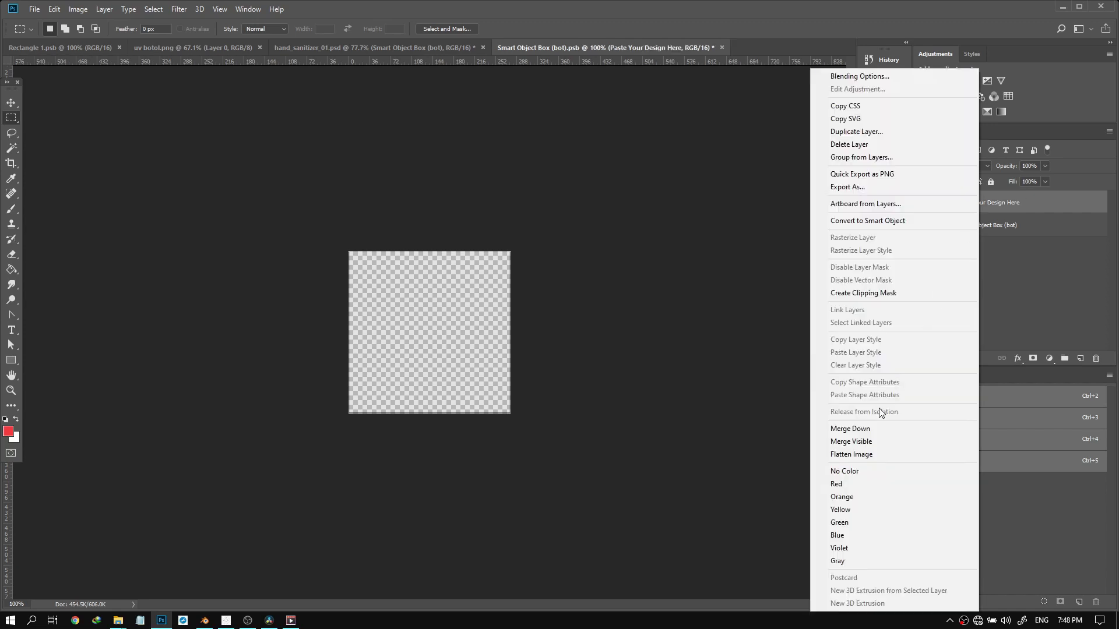
pyautogui.click(844, 524)
# Delete the Smart Object Box (bot) layer, then save and close the smart object document
pyautogui.click(989, 227)
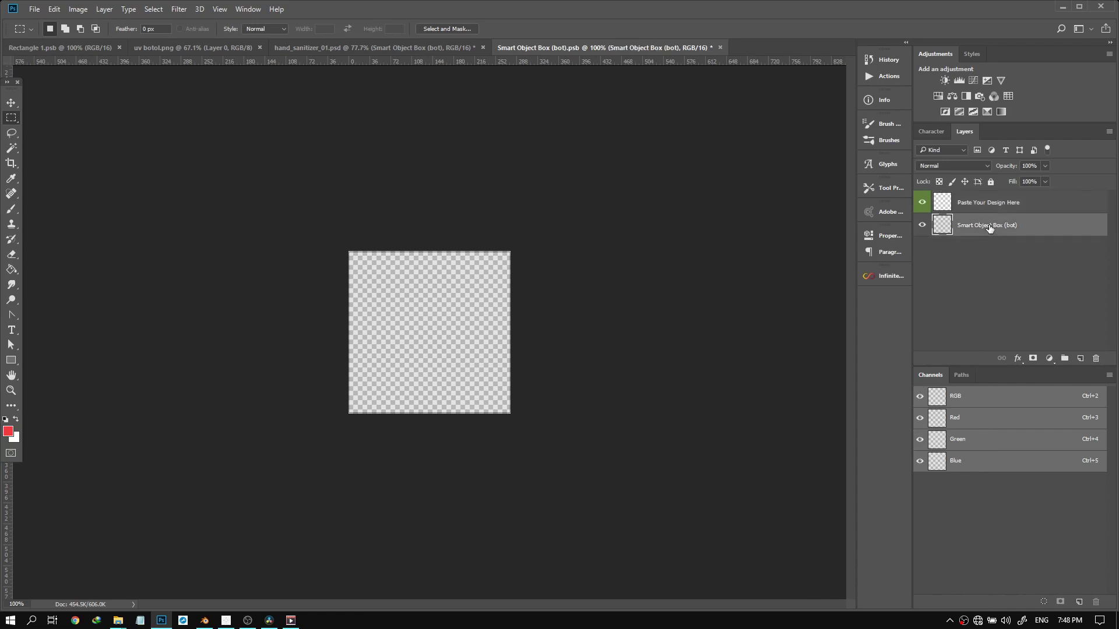
pyautogui.press('Delete')
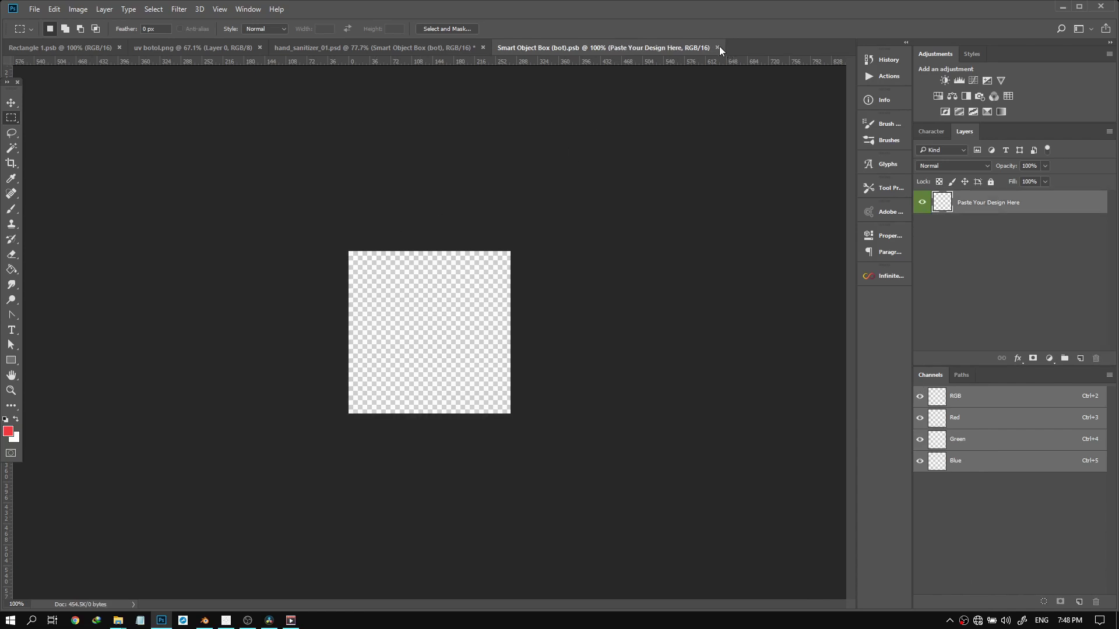
pyautogui.click(718, 47)
# Move the Color Fill 2 layer below the three box smart objects, directly above the Box layer
pyautogui.scroll(-1, 1017, 274)
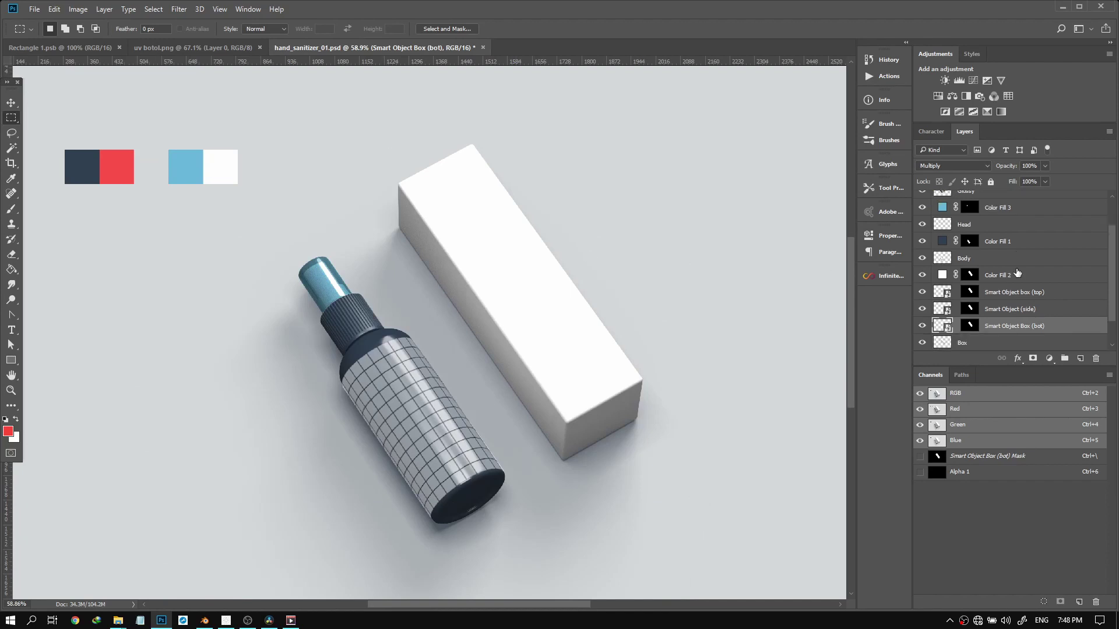
pyautogui.scroll(-1, 1017, 273)
pyautogui.click(1013, 325)
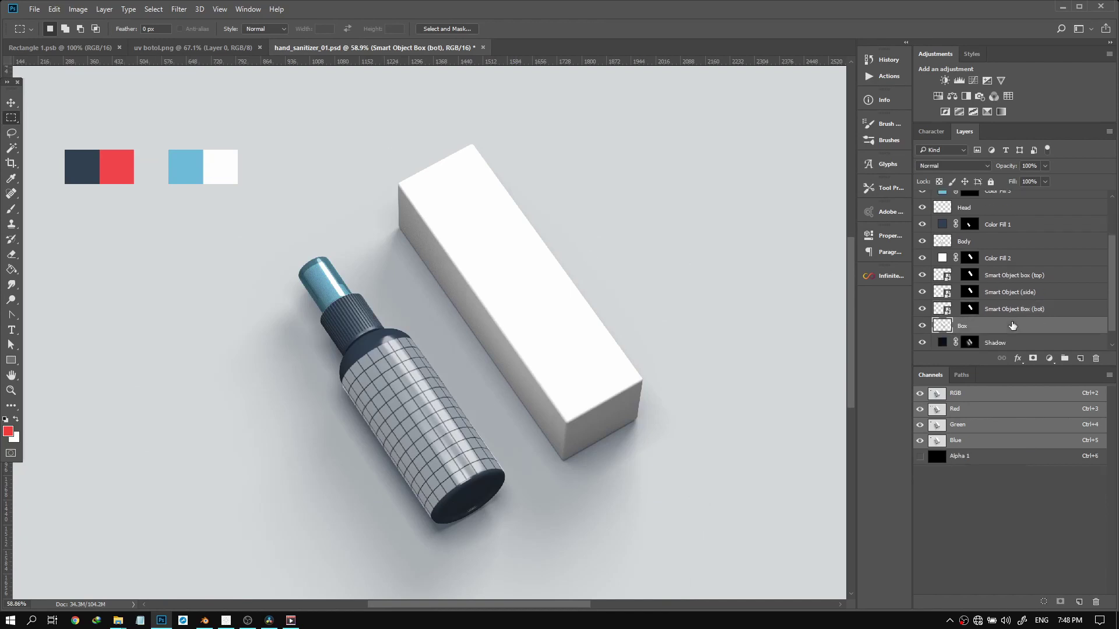
pyautogui.click(1004, 274)
pyautogui.click(1003, 260)
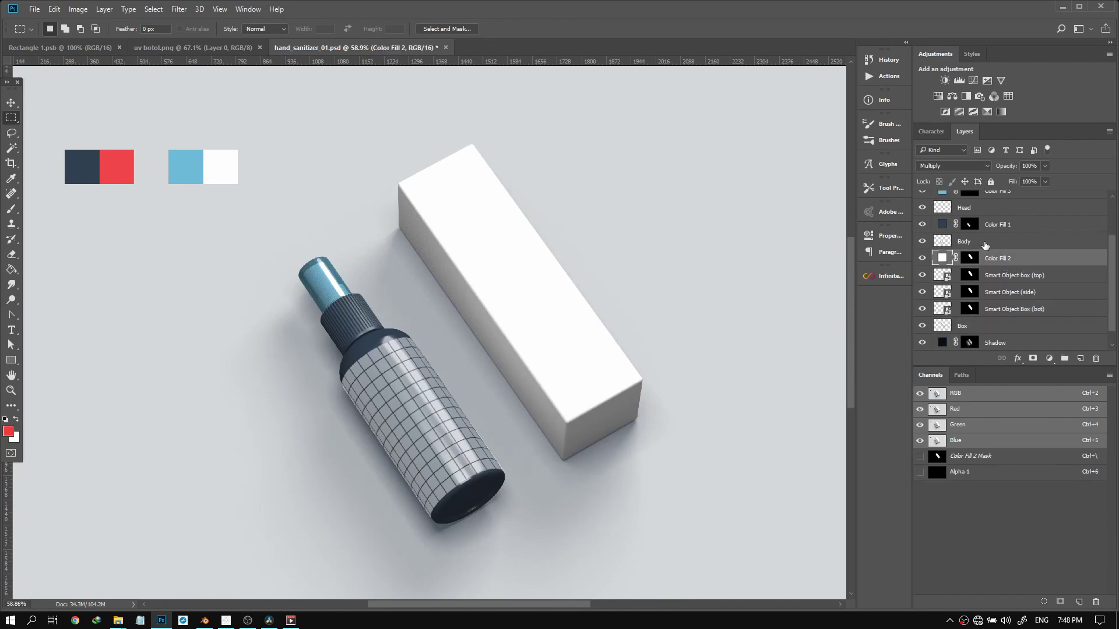
pyautogui.click(985, 241)
pyautogui.click(1000, 274)
pyautogui.click(997, 260)
pyautogui.scroll(-1, 1007, 240)
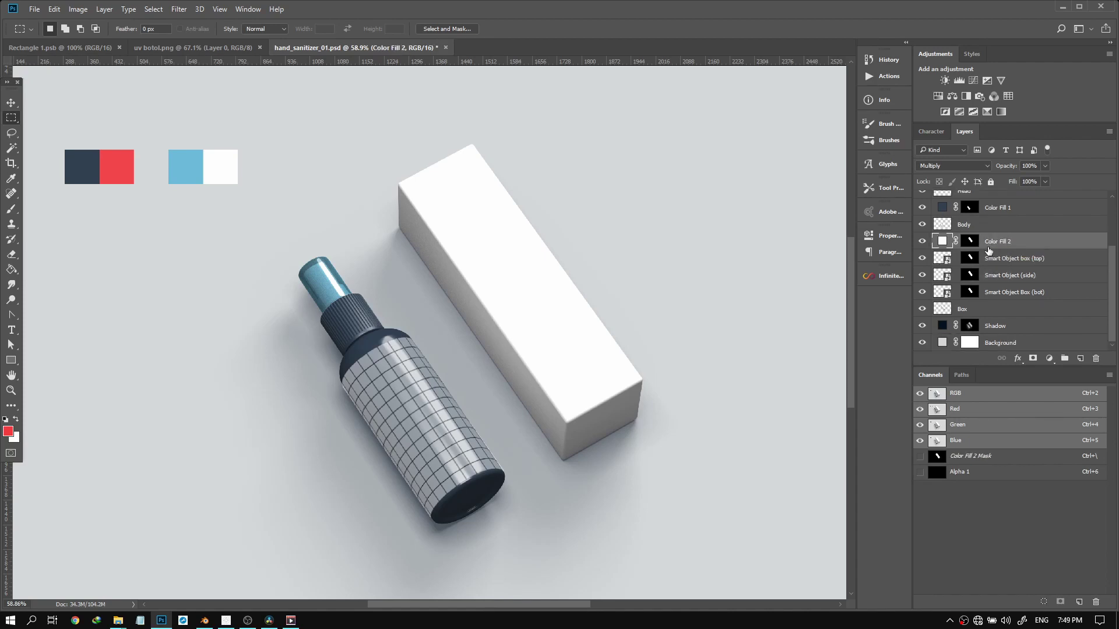
pyautogui.moveTo(986, 243); pyautogui.dragTo(991, 295)
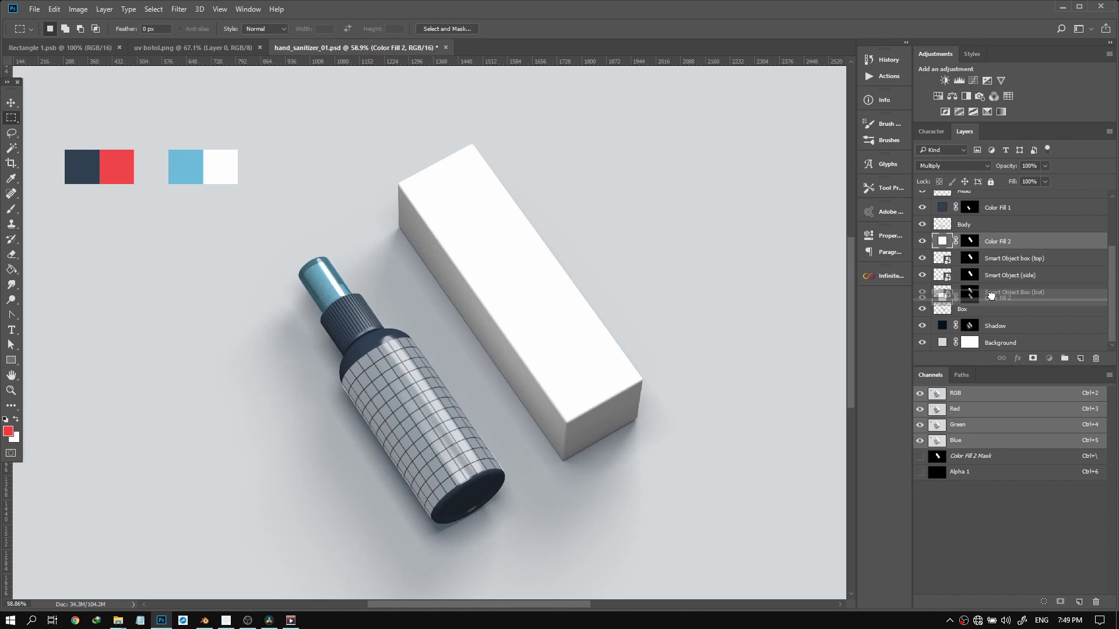
pyautogui.moveTo(991, 296); pyautogui.dragTo(994, 301)
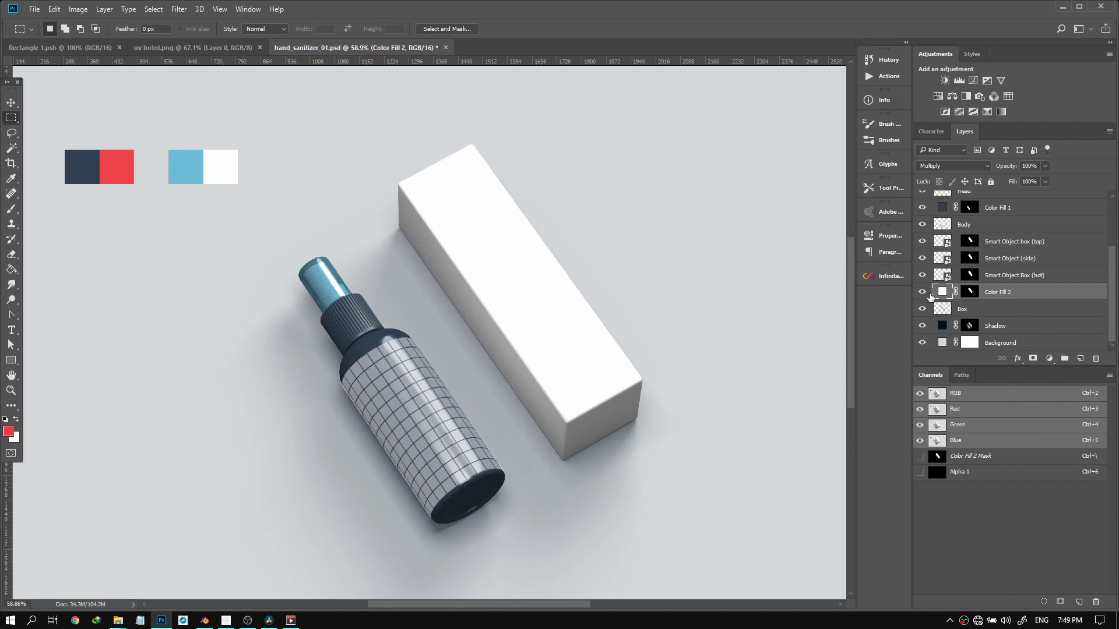
# Change the Color Fill 2 colour from the colour picker to a medium red for the box
pyautogui.doubleClick(942, 292)
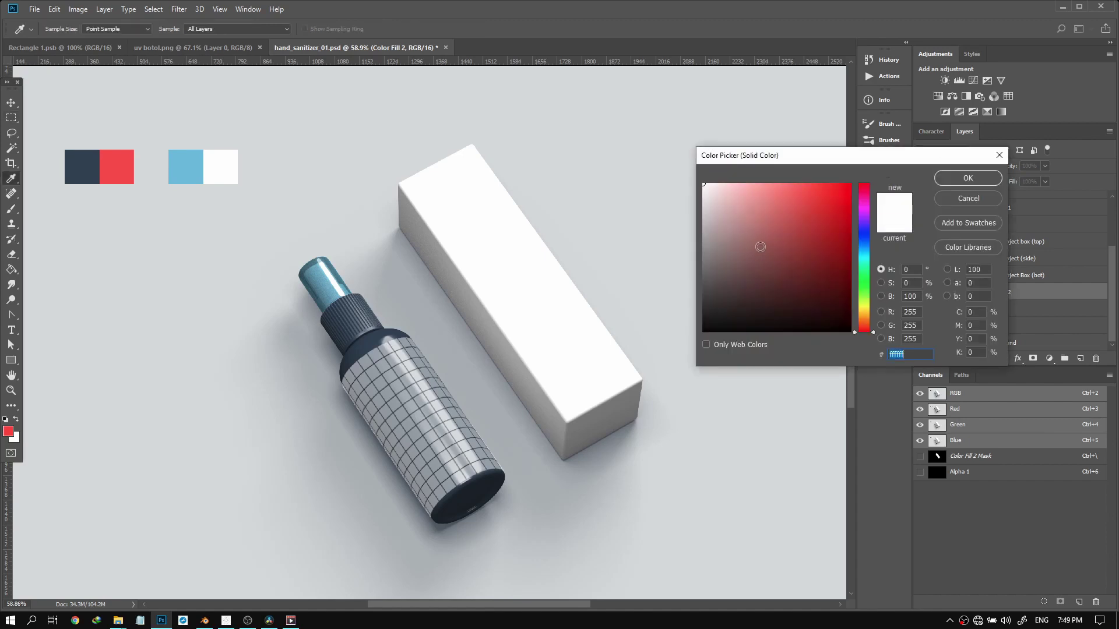
pyautogui.click(770, 254)
pyautogui.click(817, 215)
pyautogui.click(813, 213)
pyautogui.click(968, 178)
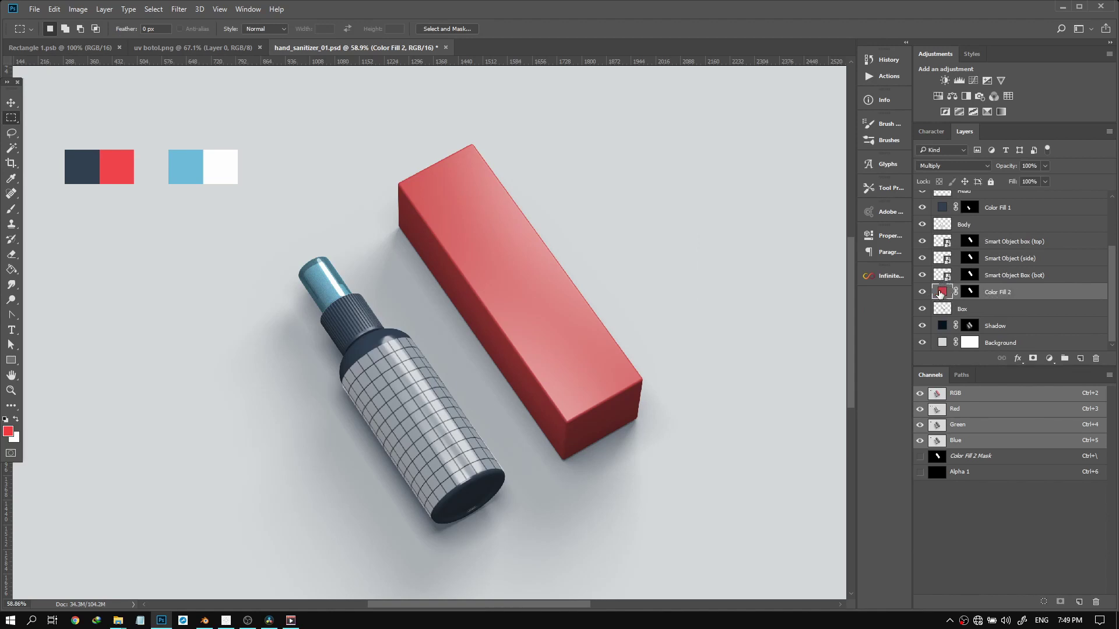
pyautogui.click(941, 275)
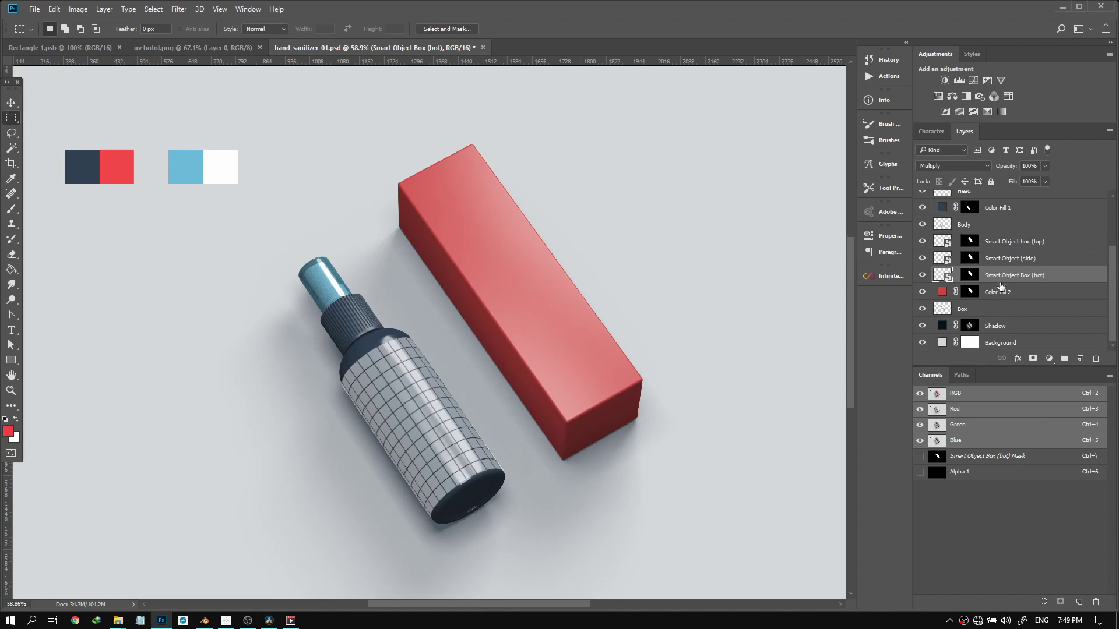
pyautogui.click(998, 292)
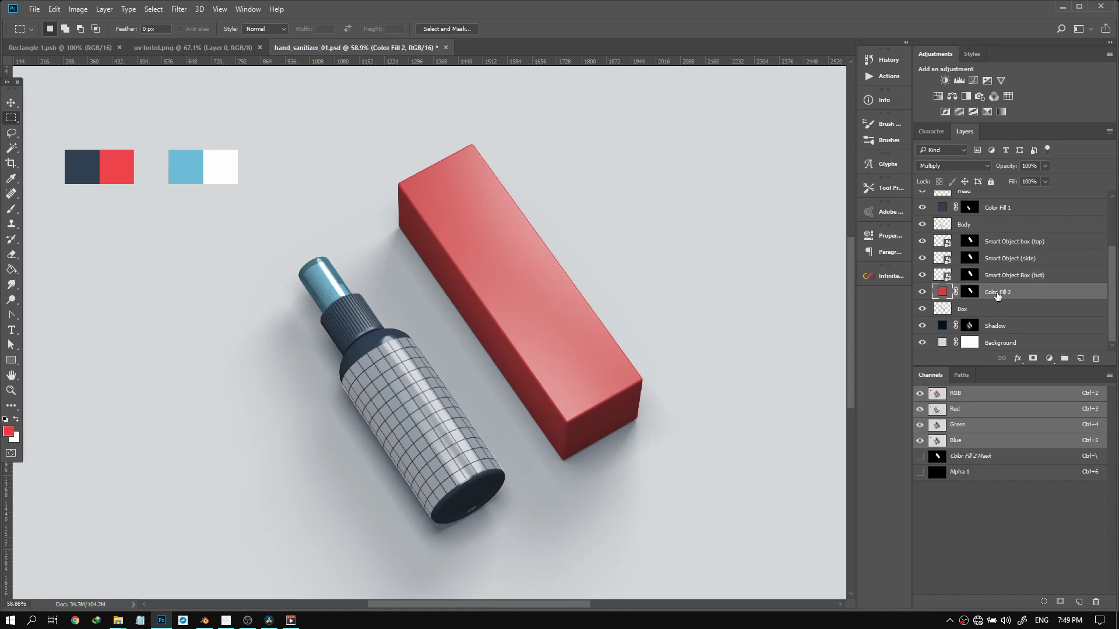
pyautogui.click(994, 307)
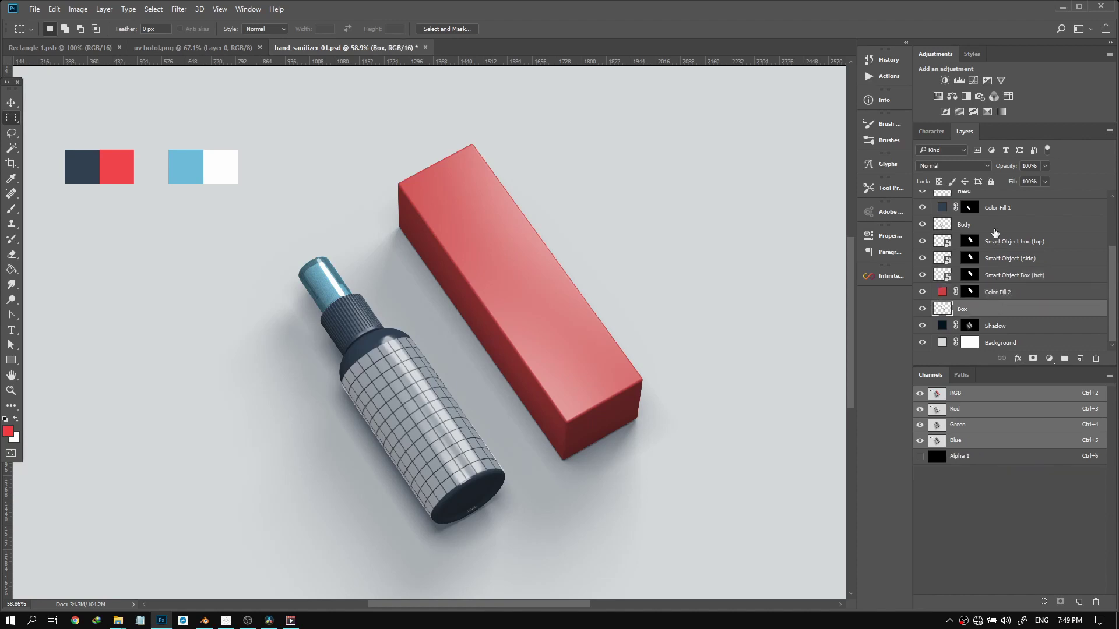
pyautogui.keyDown('shift'); pyautogui.click(995, 229); pyautogui.keyUp('shift')
pyautogui.click(998, 245)
pyautogui.keyDown('shift'); pyautogui.click(995, 306); pyautogui.keyUp('shift')
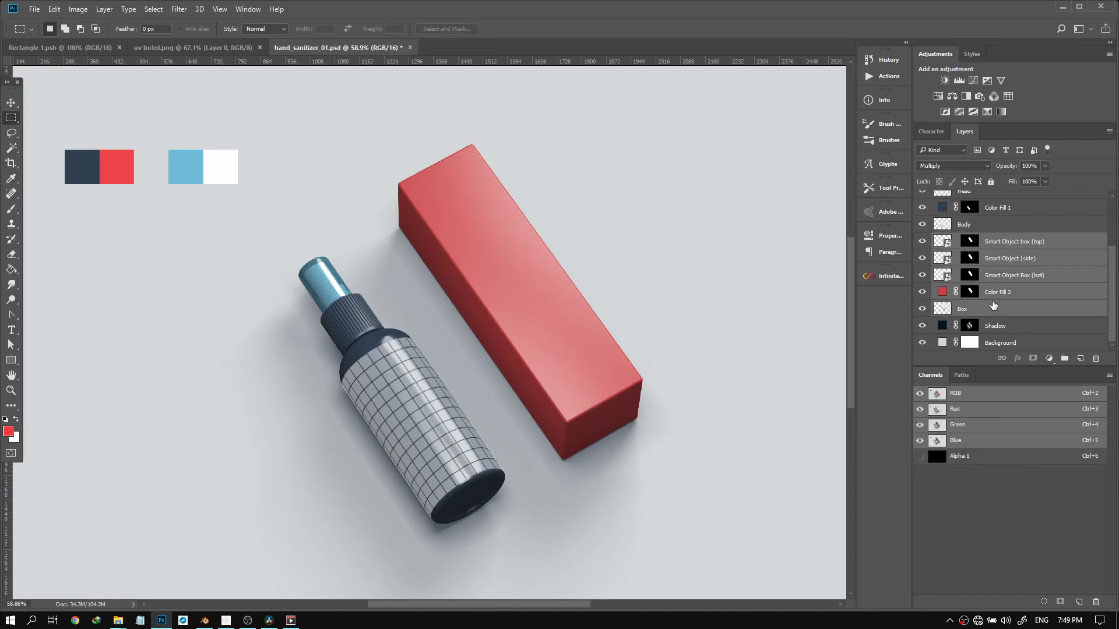
pyautogui.hotkey('ctrl', 'g')
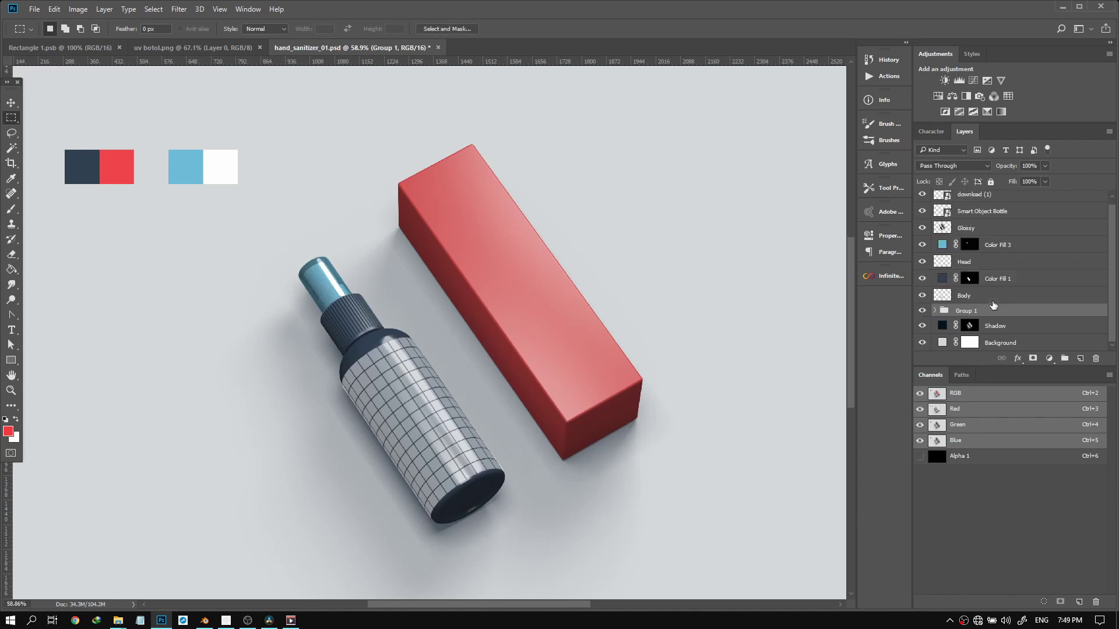
pyautogui.hotkey('ctrl', 'shift', 'g')
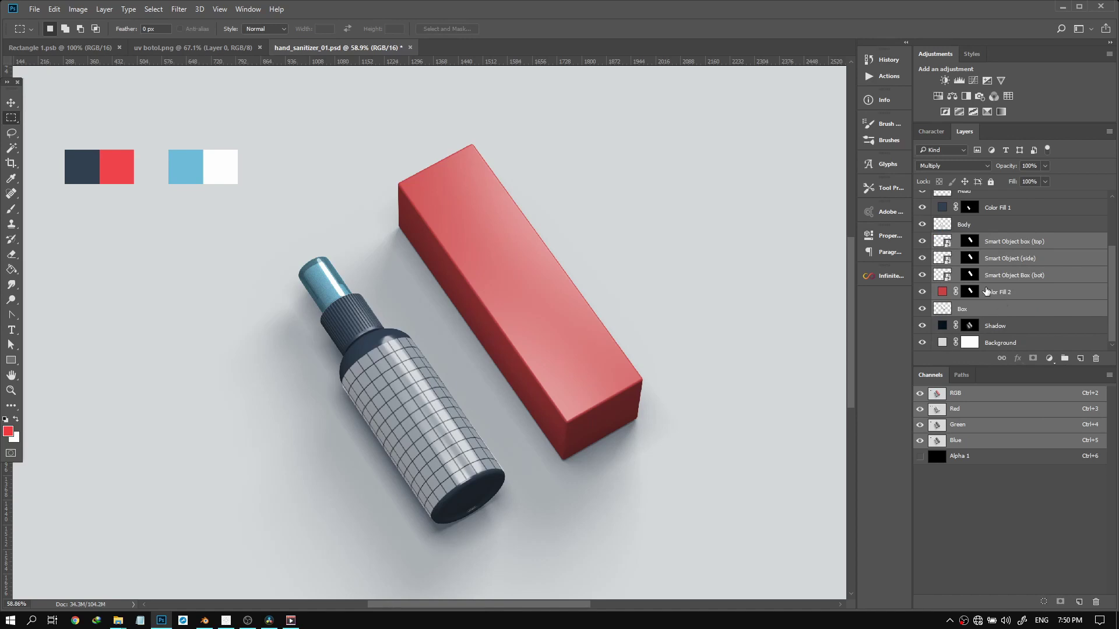
# Group the layers from Smart Object box (top) down to Box and name the group "Box"
pyautogui.click(994, 314)
pyautogui.keyDown('shift'); pyautogui.click(994, 246); pyautogui.keyUp('shift')
pyautogui.hotkey('ctrl', 'g')
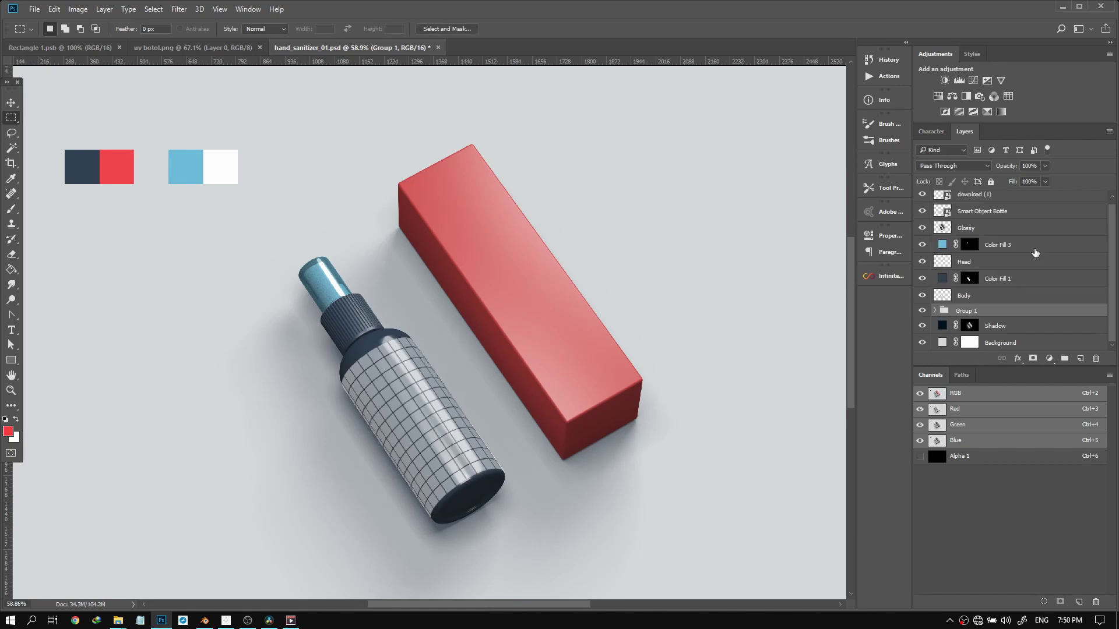
pyautogui.doubleClick(969, 311)
pyautogui.write('Box')
pyautogui.press('Return')
# Put the Shadow layer into its own group and name the group "Shadow"
pyautogui.click(935, 312)
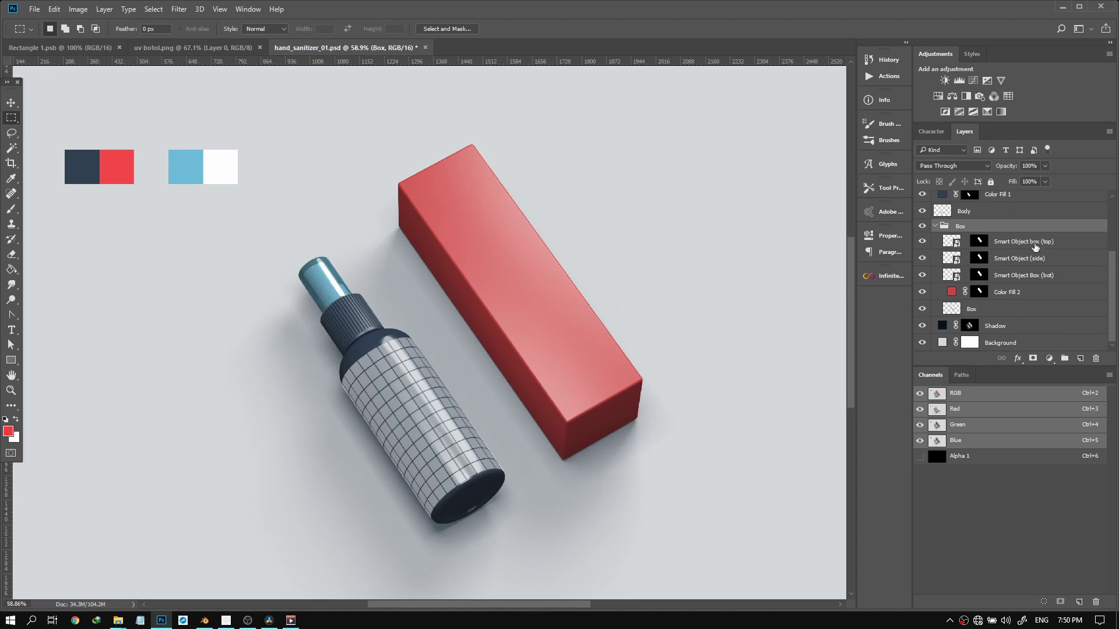
pyautogui.click(1016, 342)
pyautogui.click(1016, 326)
pyautogui.keyDown('shift'); pyautogui.click(1012, 341); pyautogui.keyUp('shift')
pyautogui.click(1013, 329)
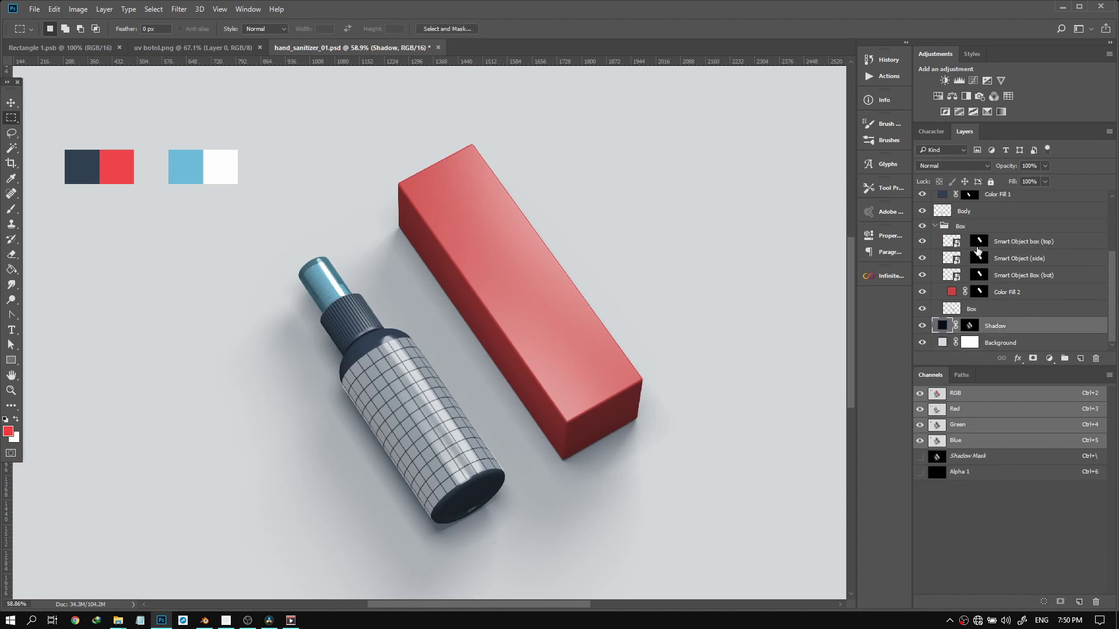
pyautogui.click(935, 226)
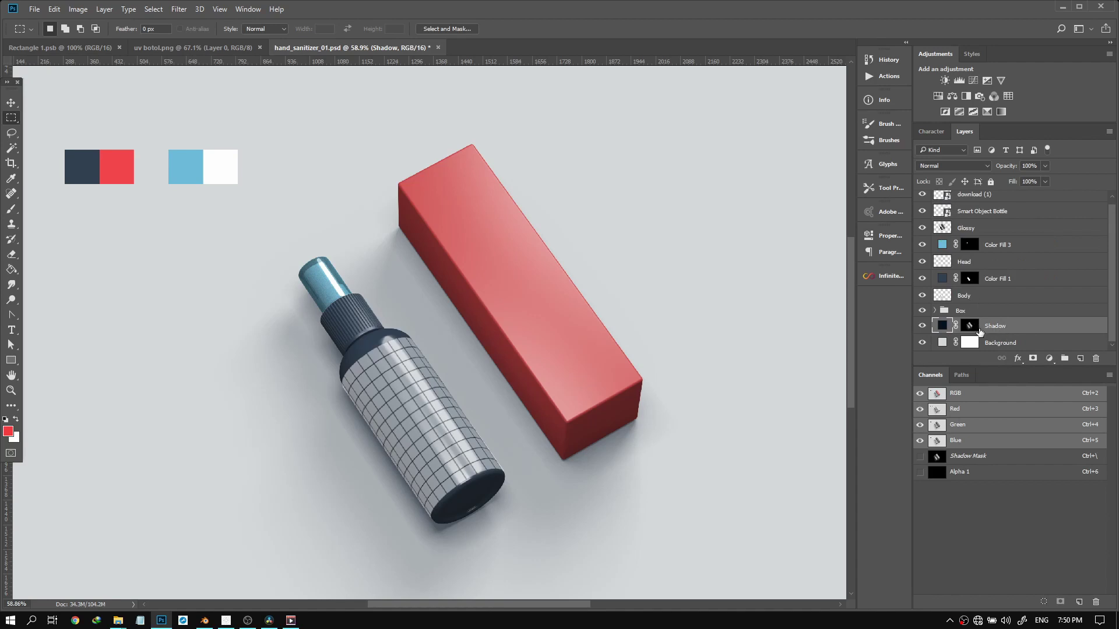
pyautogui.click(922, 326)
pyautogui.click(922, 327)
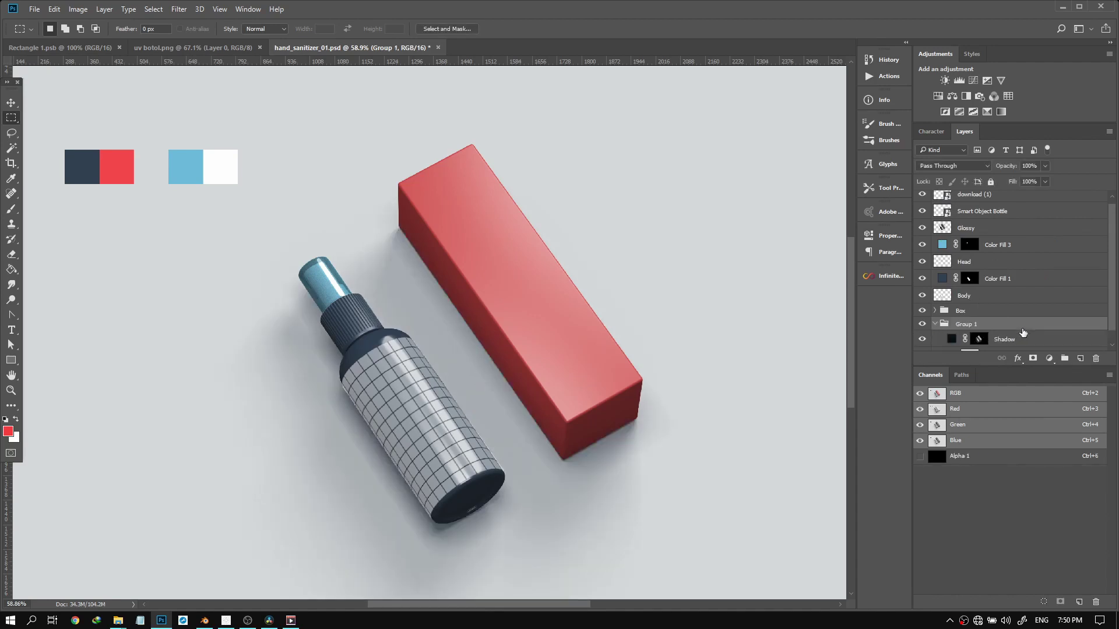
pyautogui.hotkey('ctrl', 'g')
pyautogui.doubleClick(967, 310)
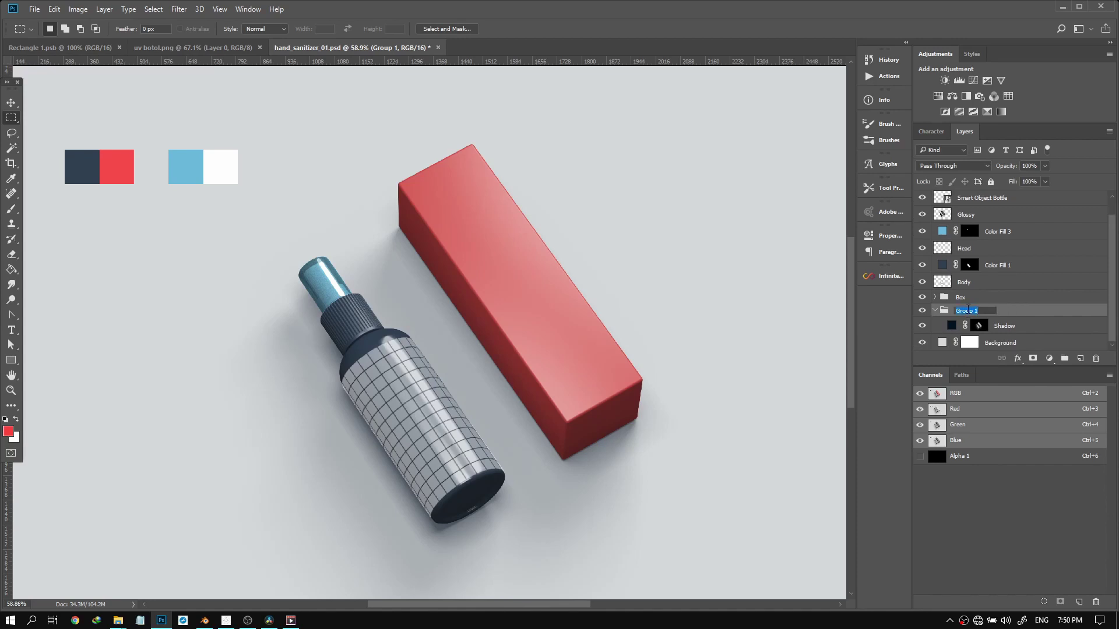
pyautogui.write('Shadow')
pyautogui.press('Return')
# Put the Background layer into its own group, name the group "Background", and collapse the Shadow and Background groups
pyautogui.click(1030, 339)
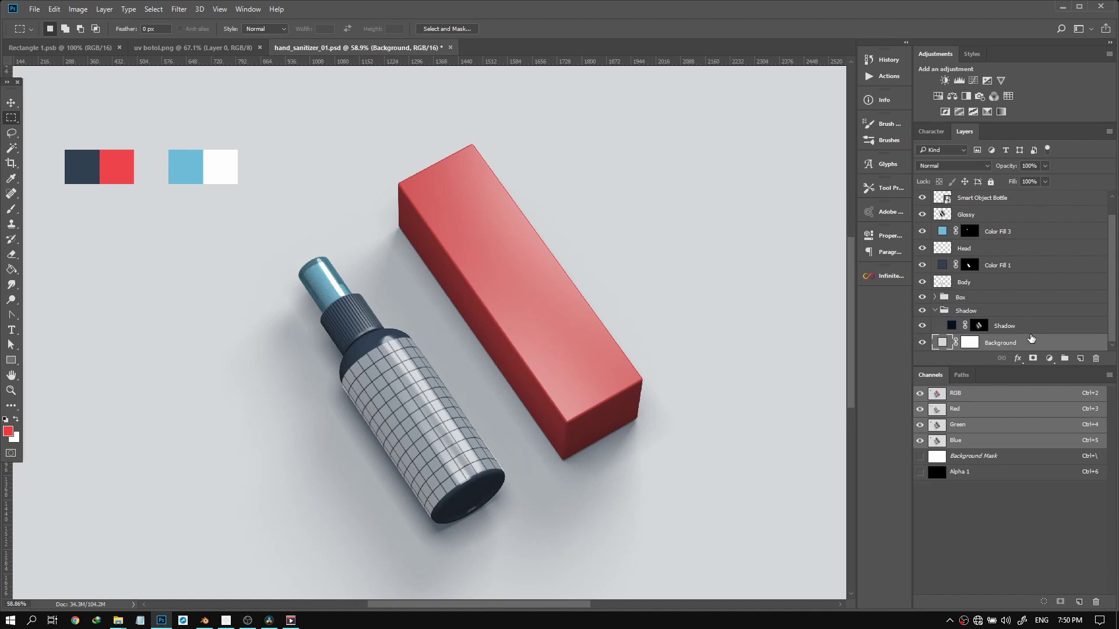
pyautogui.hotkey('ctrl', 'g')
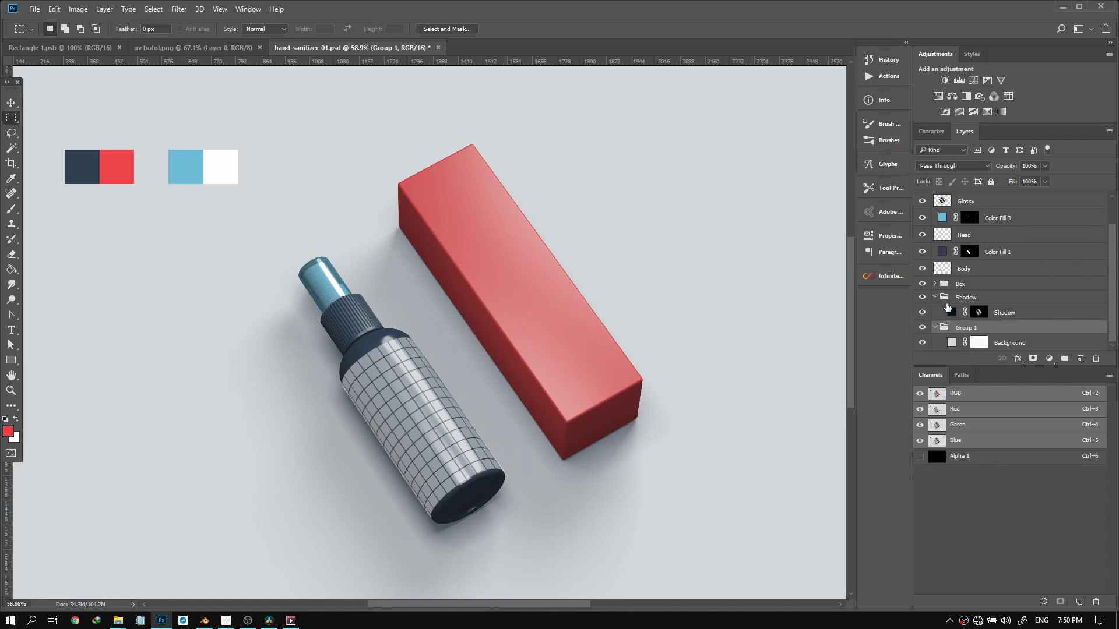
pyautogui.click(935, 298)
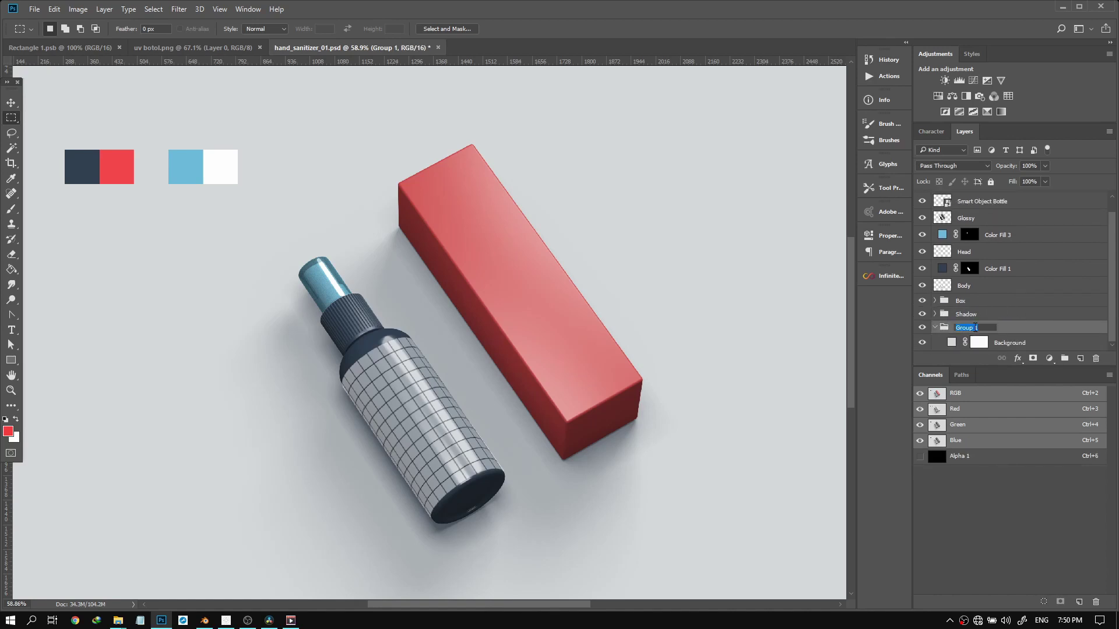
pyautogui.write('Background')
pyautogui.press('Return')
pyautogui.click(935, 328)
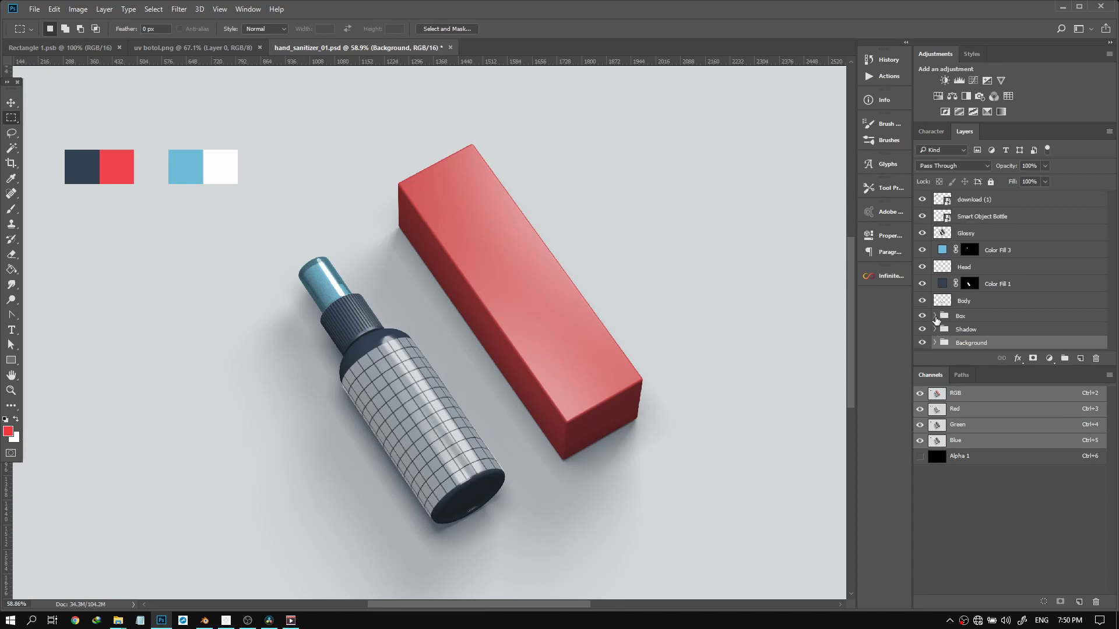
# Group the three smart object layers, from Smart Object box (top) to Smart Object Box (bot), inside the Box group
pyautogui.click(968, 315)
pyautogui.scroll(-3, 945, 316)
pyautogui.click(935, 316)
pyautogui.scroll(-3, 941, 318)
pyautogui.click(978, 316)
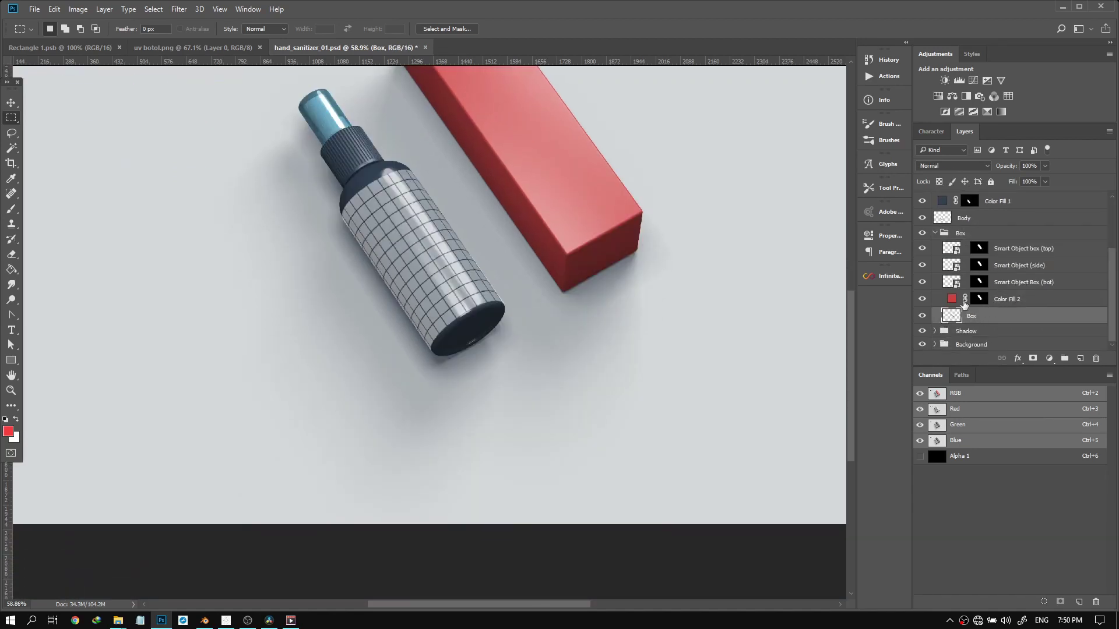
pyautogui.click(1021, 249)
pyautogui.keyDown('shift'); pyautogui.click(1021, 283); pyautogui.keyUp('shift')
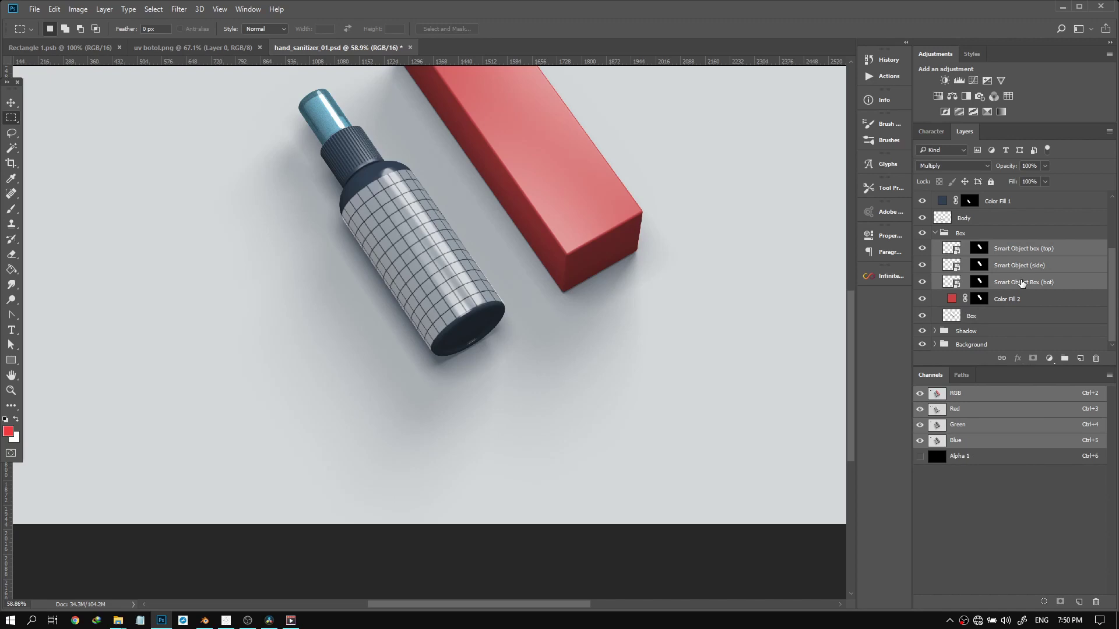
pyautogui.hotkey('ctrl', 'g')
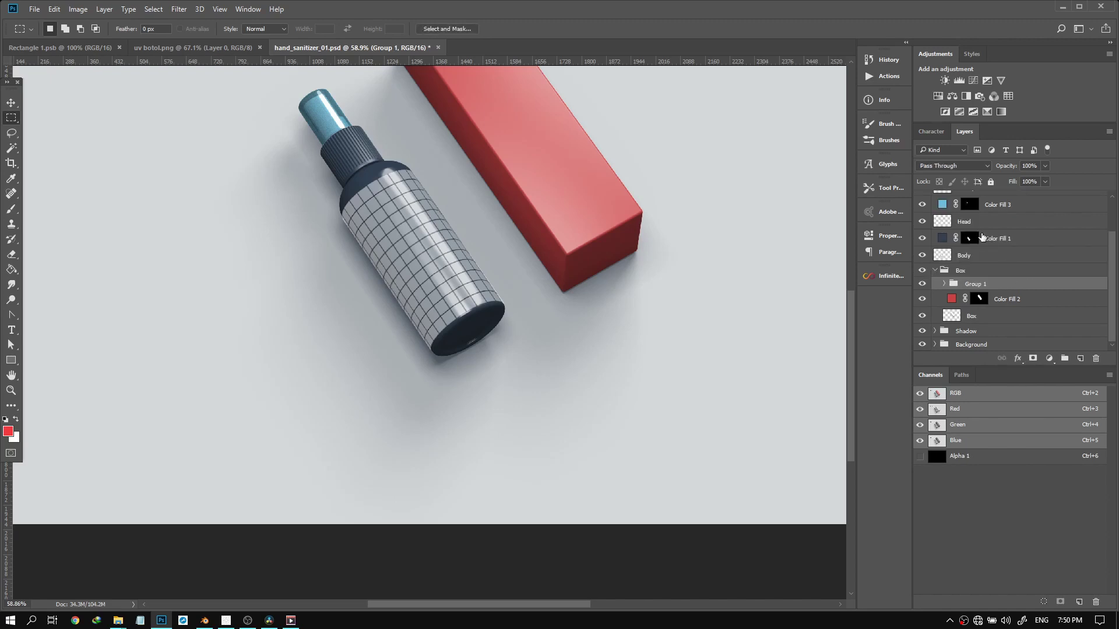
# Duplicate the Box layer, move the copy above the new smart object group, and clip it to that group
pyautogui.click(978, 321)
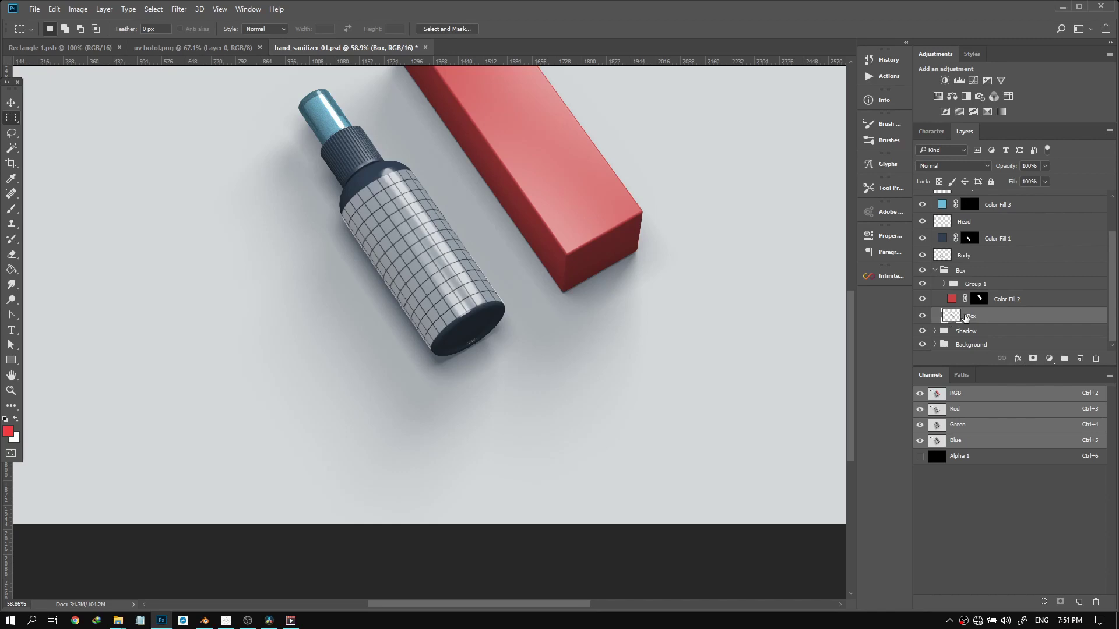
pyautogui.hotkey('ctrl', 'j')
pyautogui.moveTo(982, 318); pyautogui.dragTo(993, 283)
pyautogui.rightClick(993, 284)
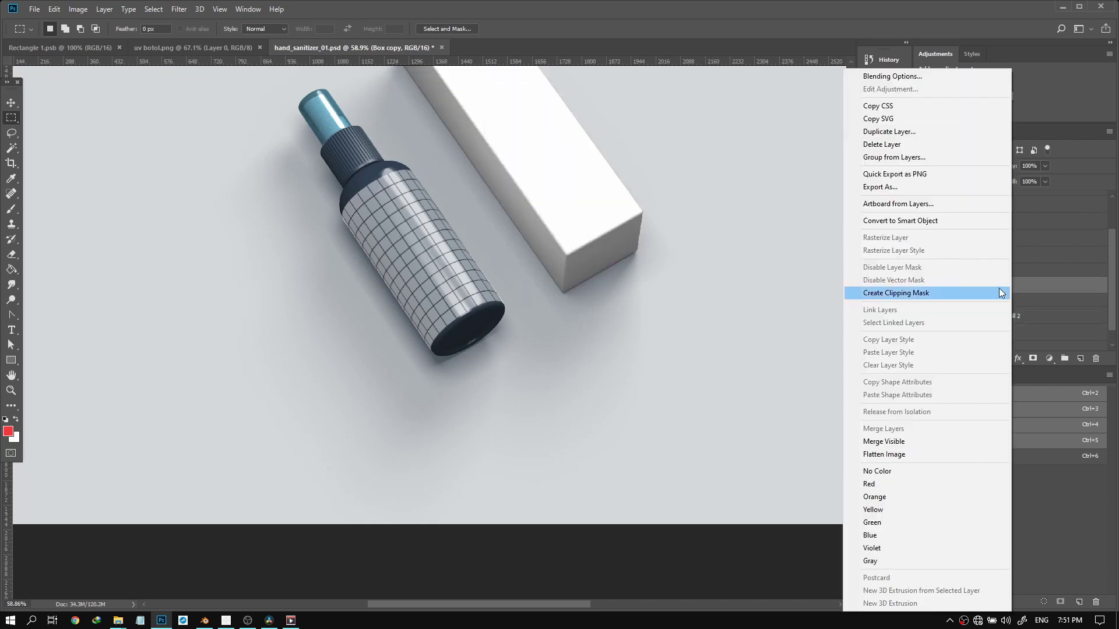
pyautogui.click(926, 295)
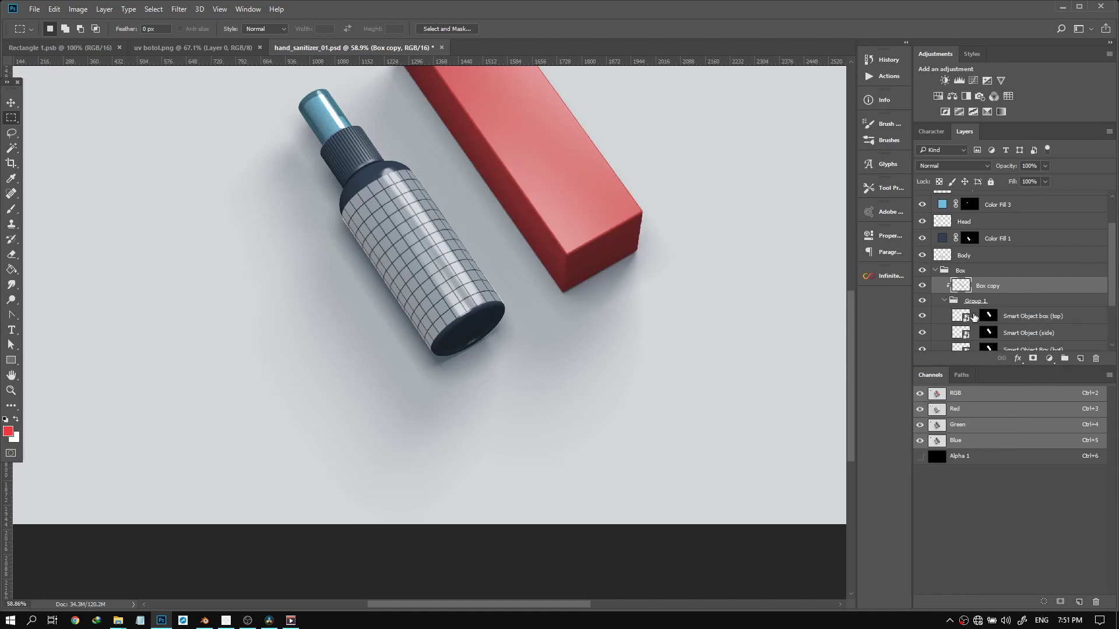
pyautogui.click(948, 302)
pyautogui.scroll(-2, 997, 309)
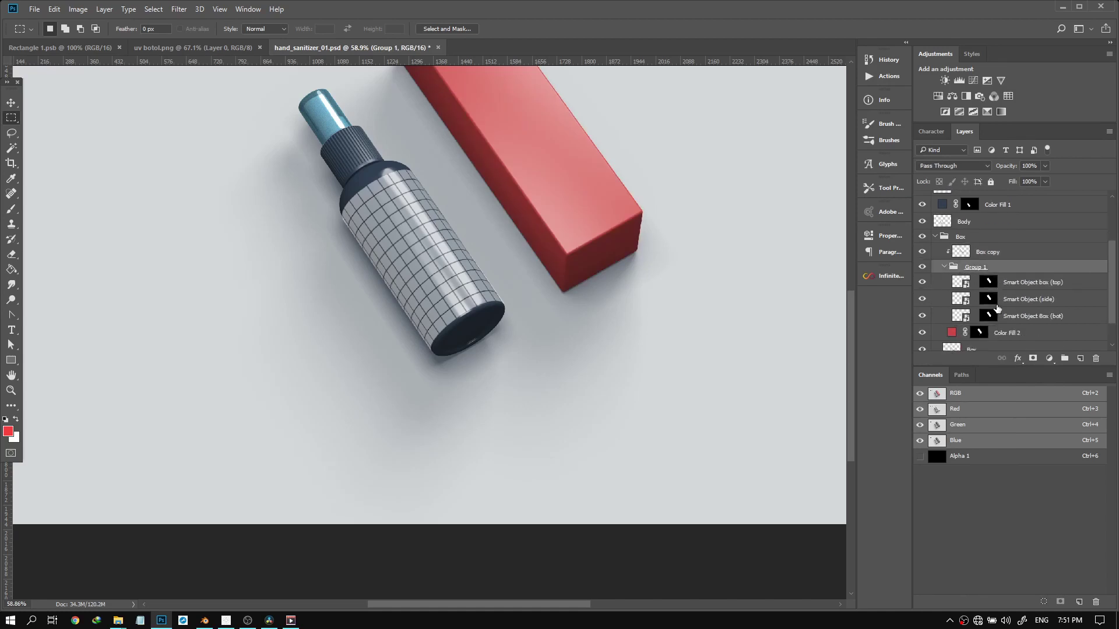
pyautogui.scroll(-1, 992, 325)
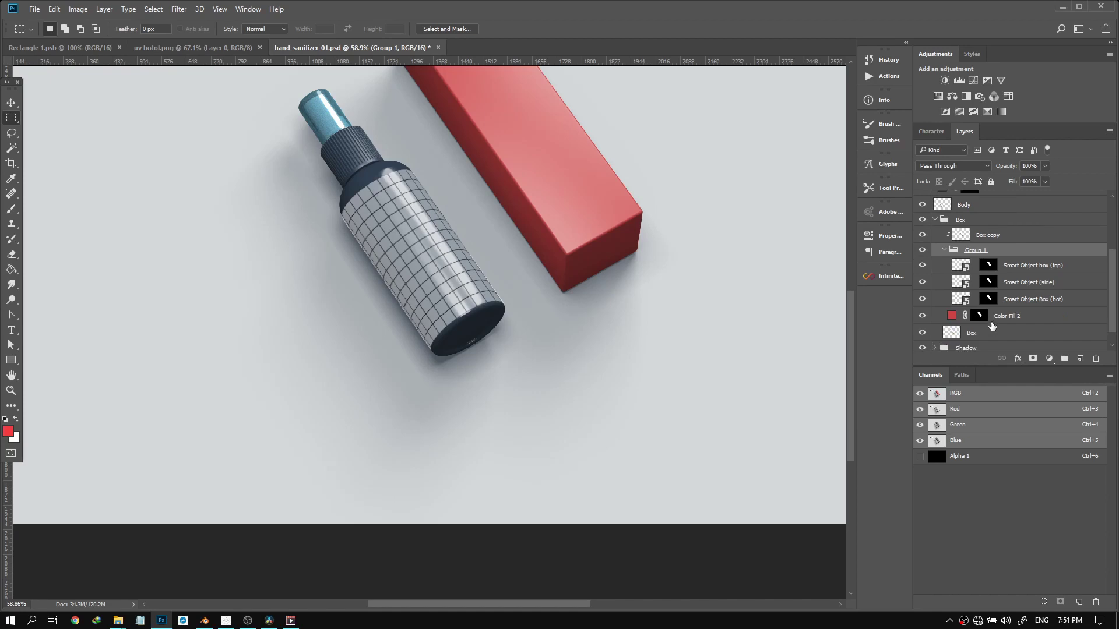
pyautogui.click(959, 337)
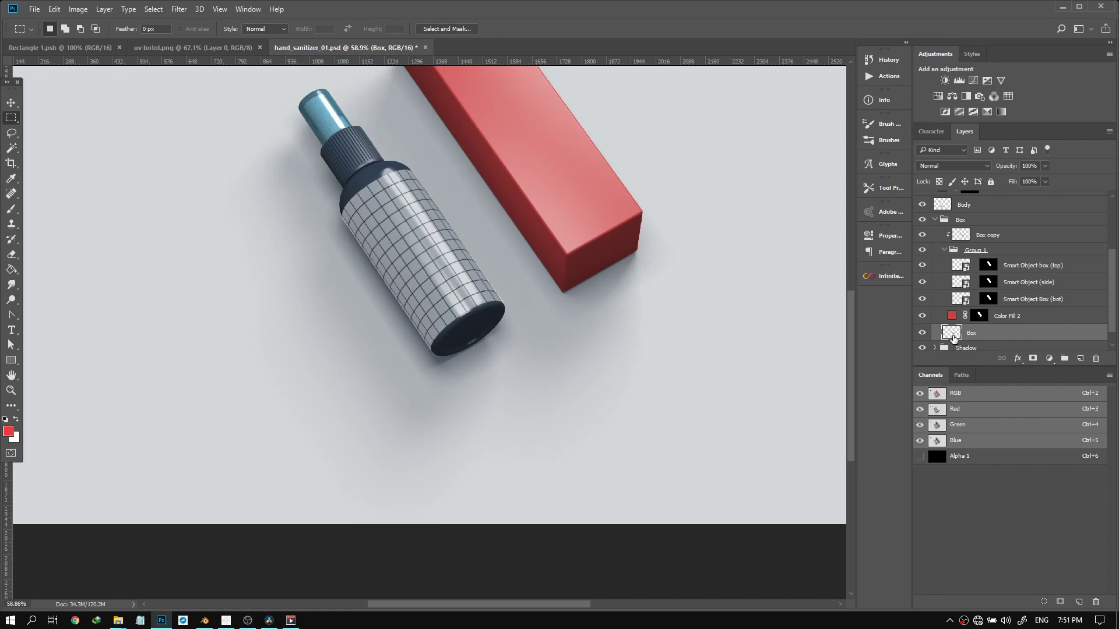
pyautogui.click(1021, 251)
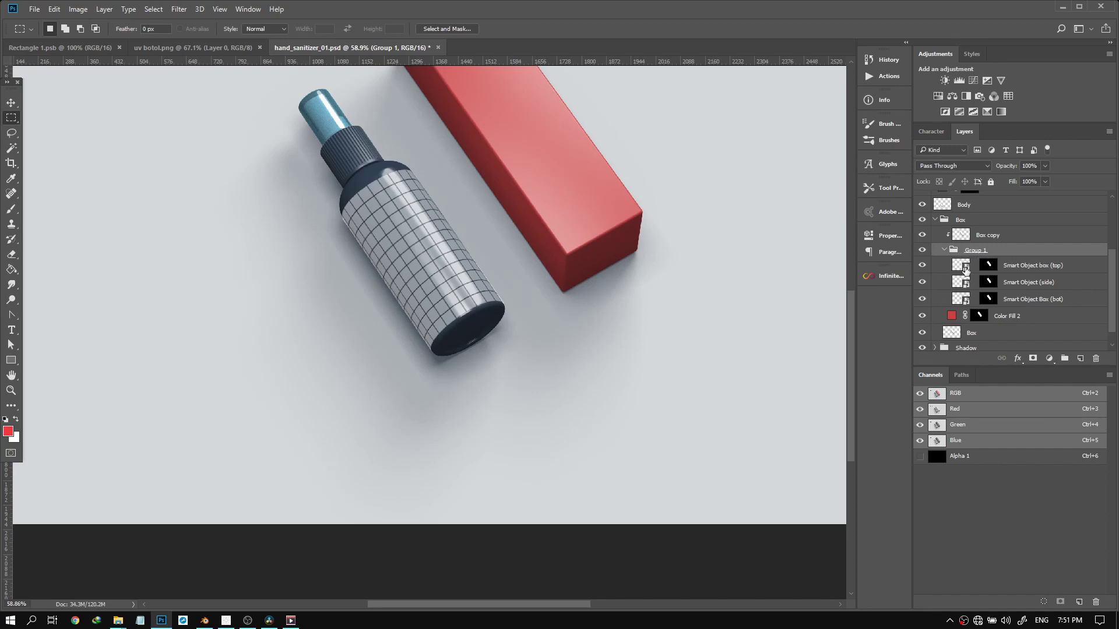
# Collapse Group 1 and set the blend mode of the Box copy layer to Multiply
pyautogui.click(985, 237)
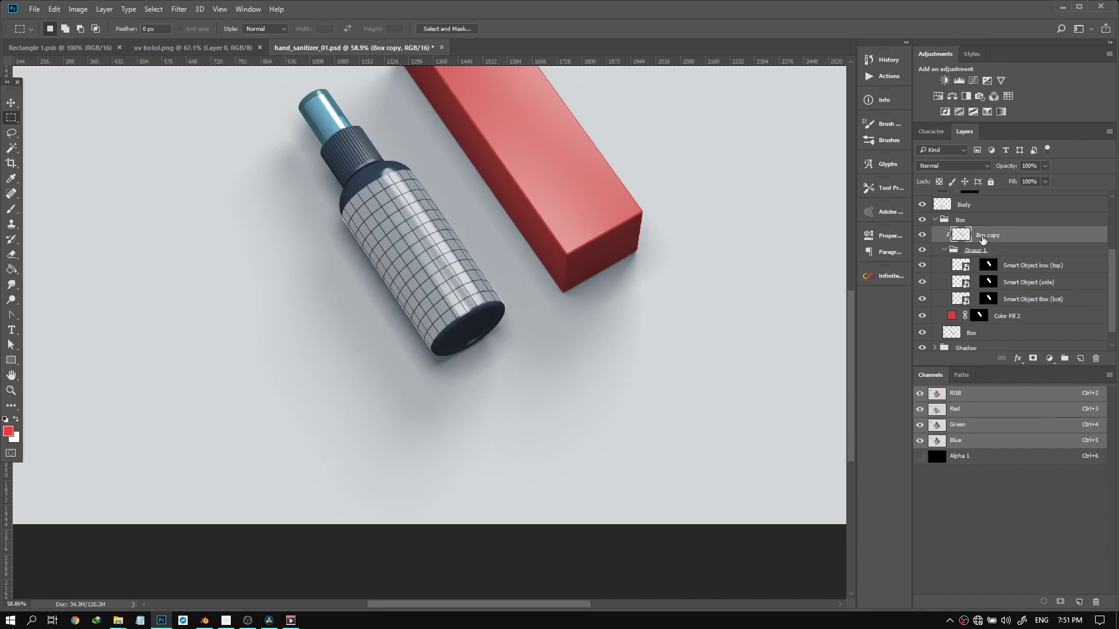
pyautogui.click(944, 251)
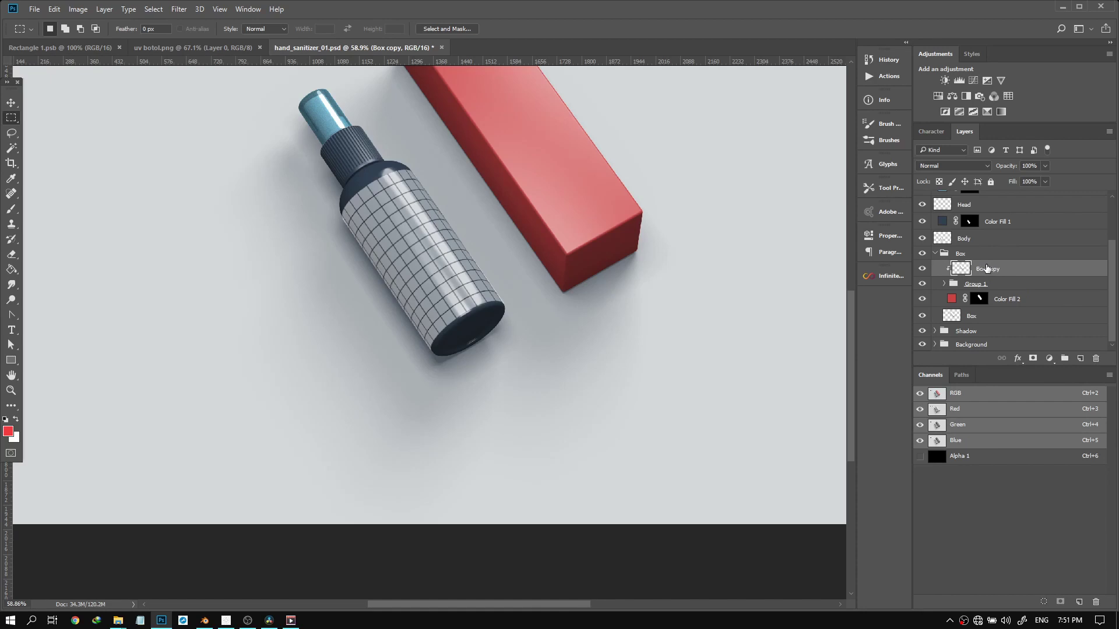
pyautogui.click(947, 167)
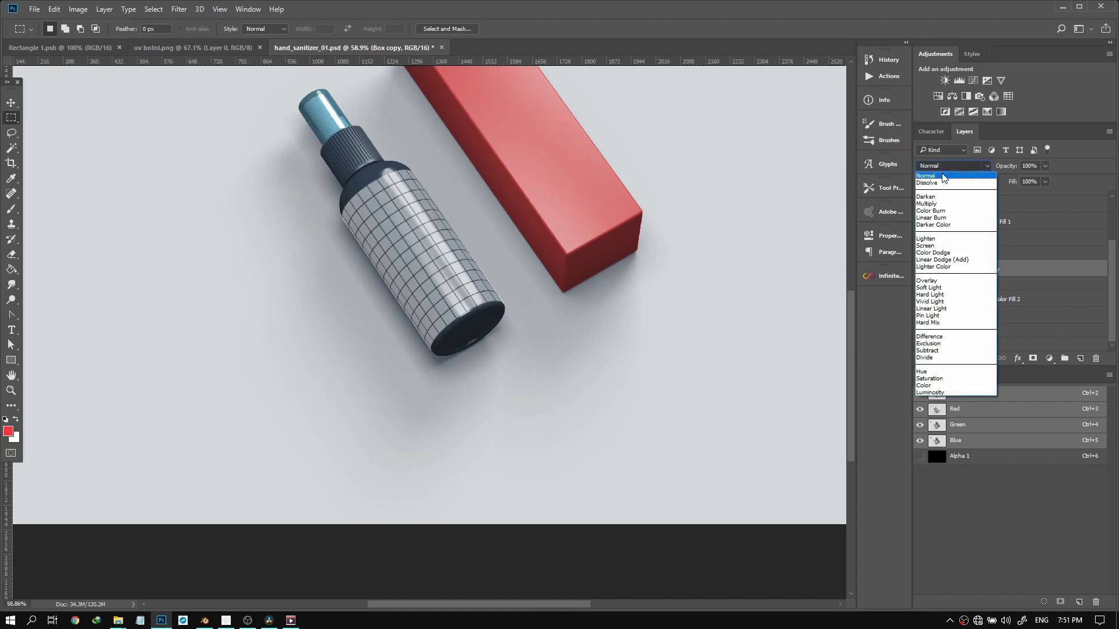
pyautogui.click(947, 203)
# Rename the Box copy layer as "Overlay"
pyautogui.doubleClick(1008, 269)
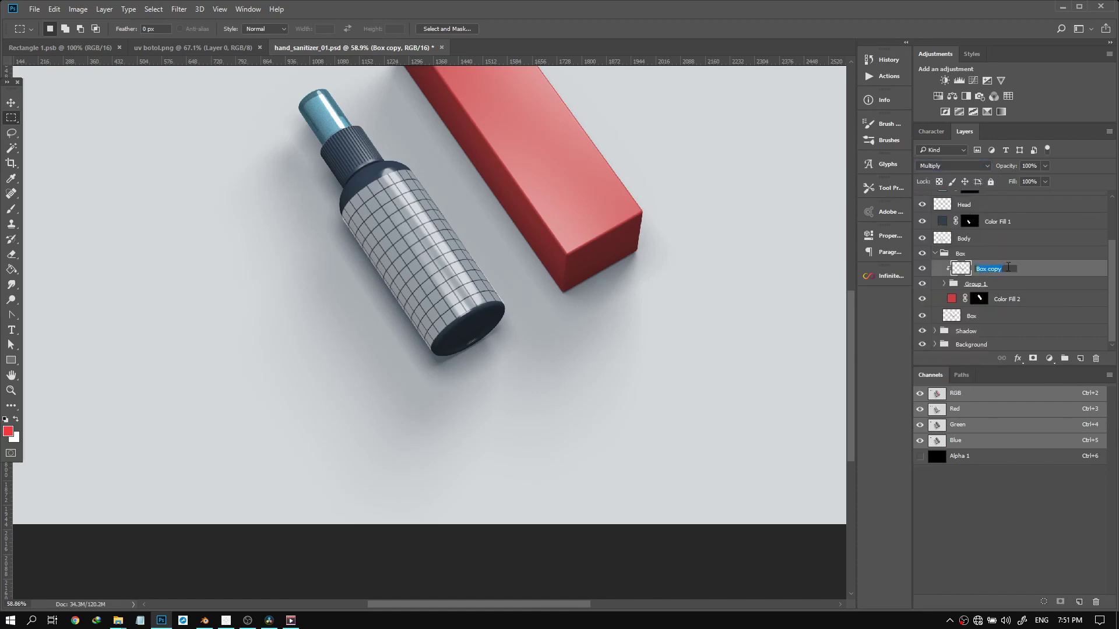
pyautogui.write('S')
pyautogui.click(929, 166)
pyautogui.click(1038, 296)
pyautogui.doubleClick(988, 270)
pyautogui.write('Overlay')
pyautogui.press('Return')
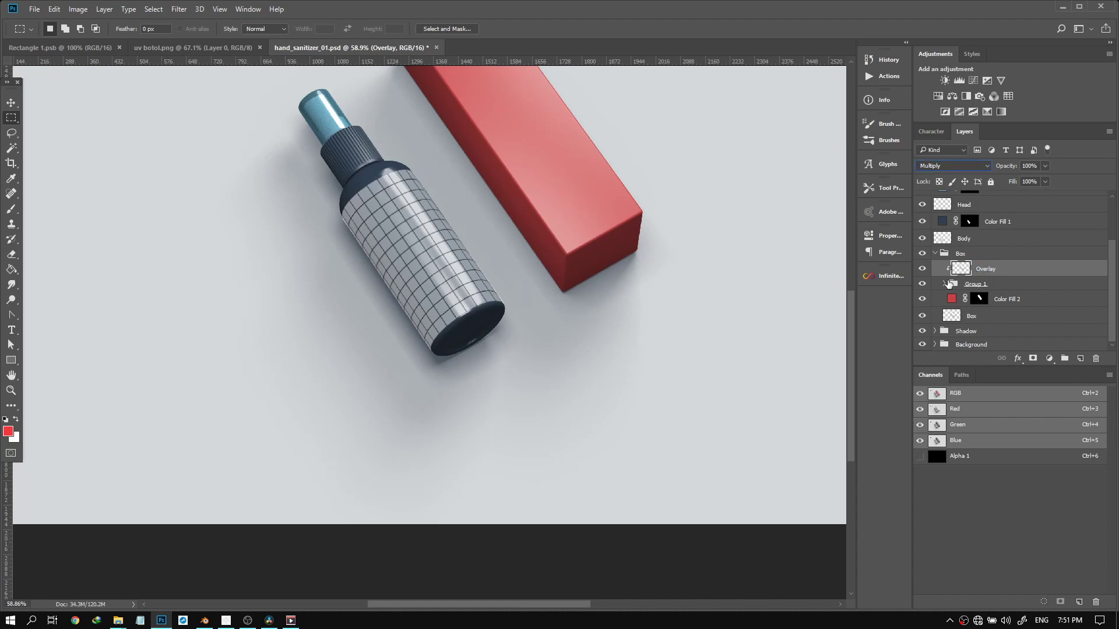
# Rename Group 1 as "Smart Object" and the Color Fill 2 layer as "Box Color"
pyautogui.doubleClick(982, 285)
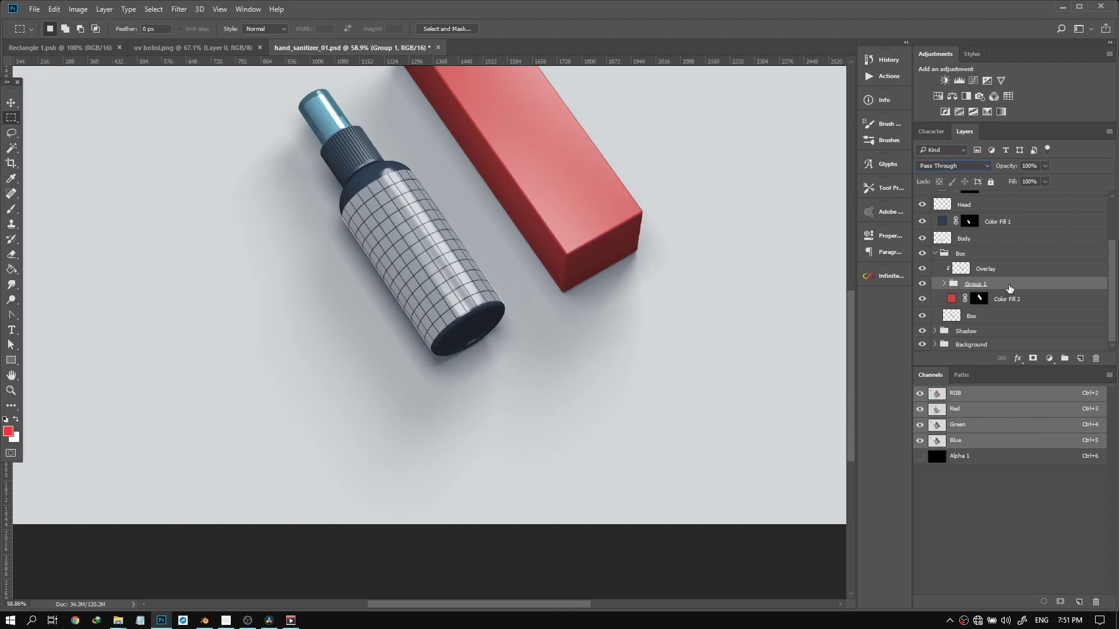
pyautogui.write('Smart Object')
pyautogui.press('Return')
pyautogui.doubleClick(1006, 300)
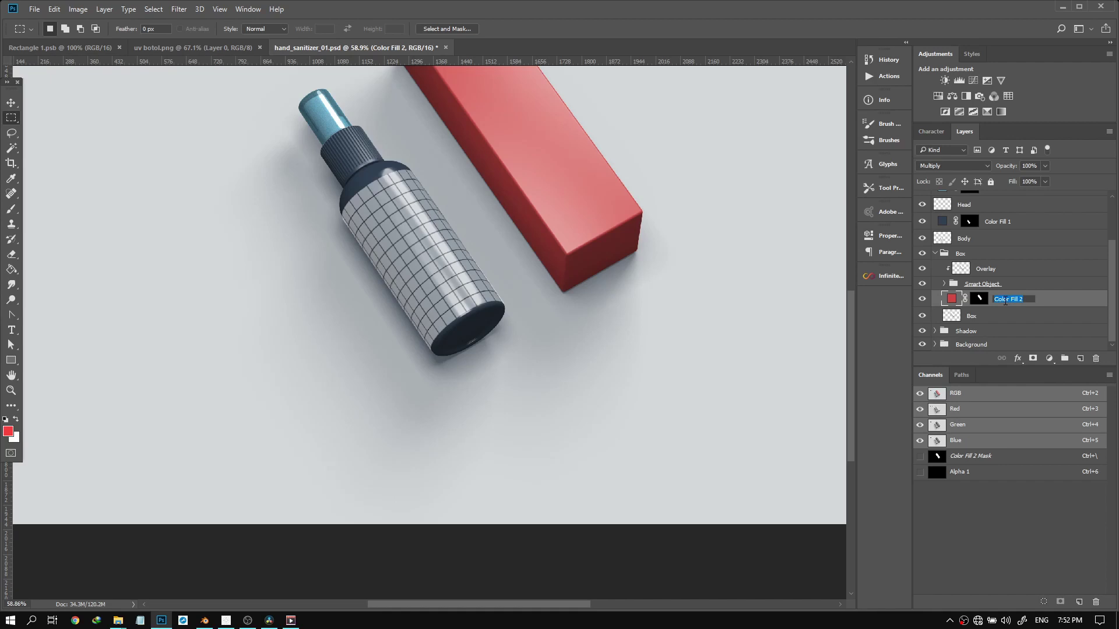
pyautogui.write('Box Color')
pyautogui.press('Return')
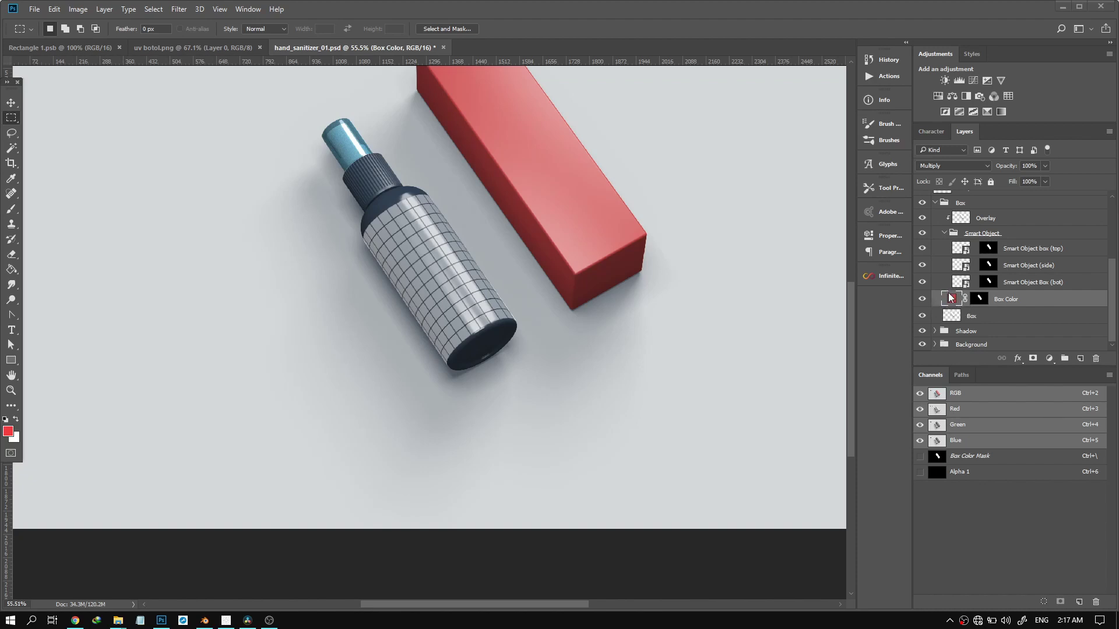
# Set the blend mode of all three box smart object layers to Normal
pyautogui.click(951, 298)
pyautogui.click(962, 283)
pyautogui.click(960, 251)
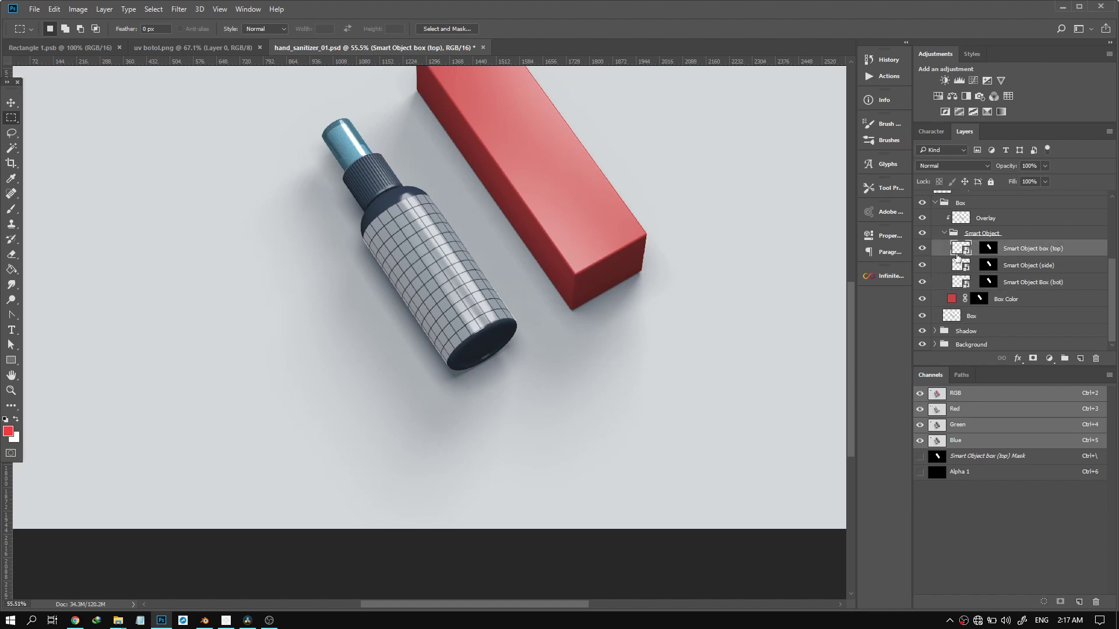
pyautogui.click(1015, 269)
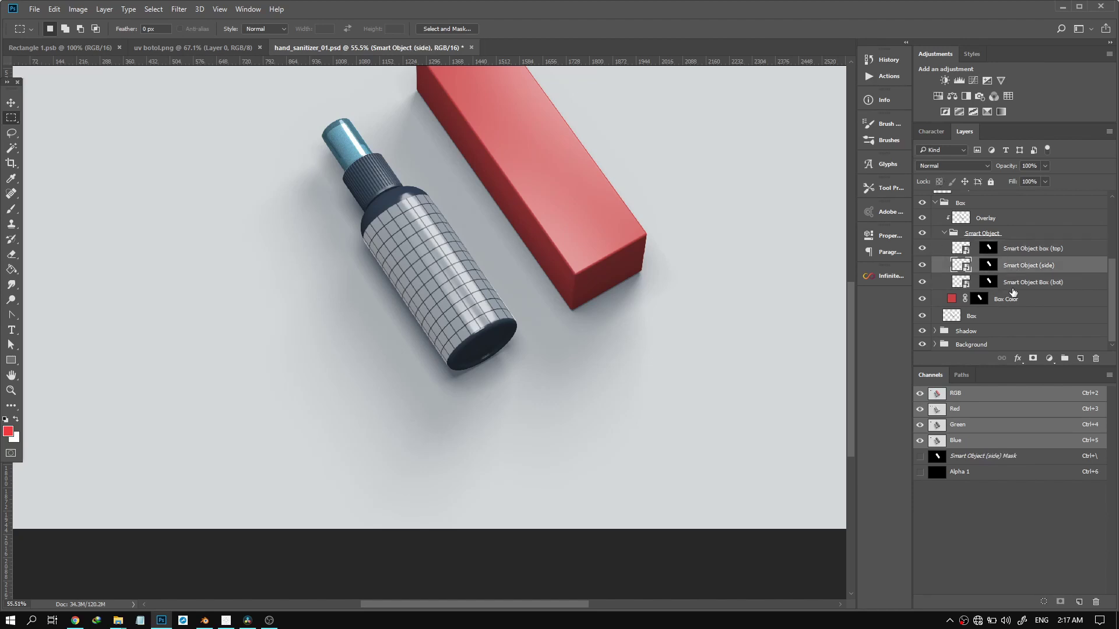
pyautogui.click(1013, 287)
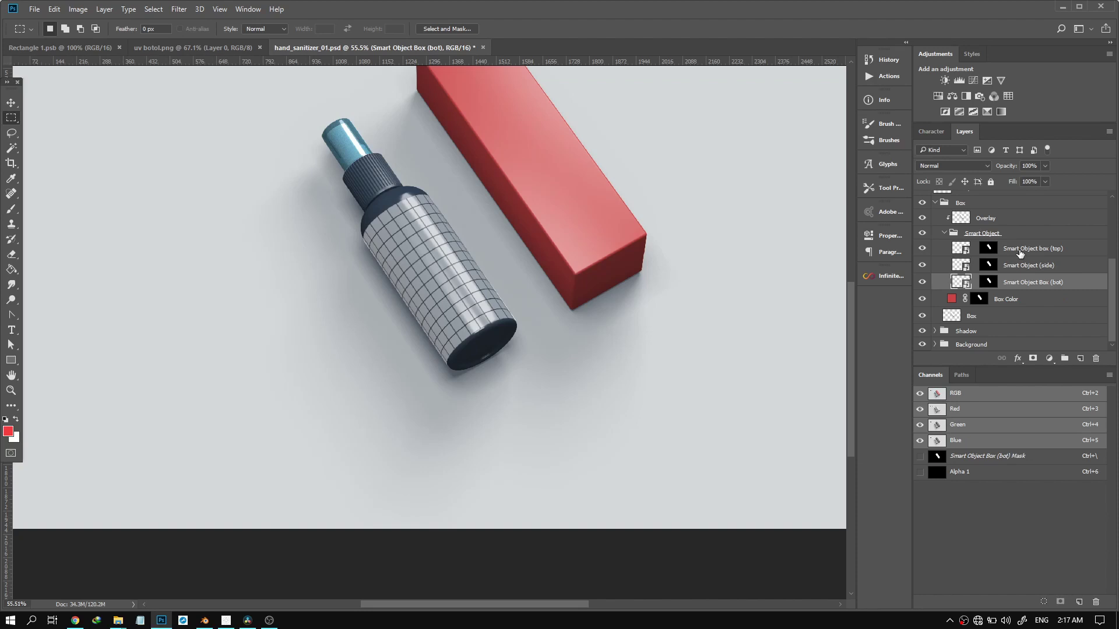
pyautogui.keyDown('shift'); pyautogui.click(1020, 254); pyautogui.keyUp('shift')
pyautogui.click(945, 165)
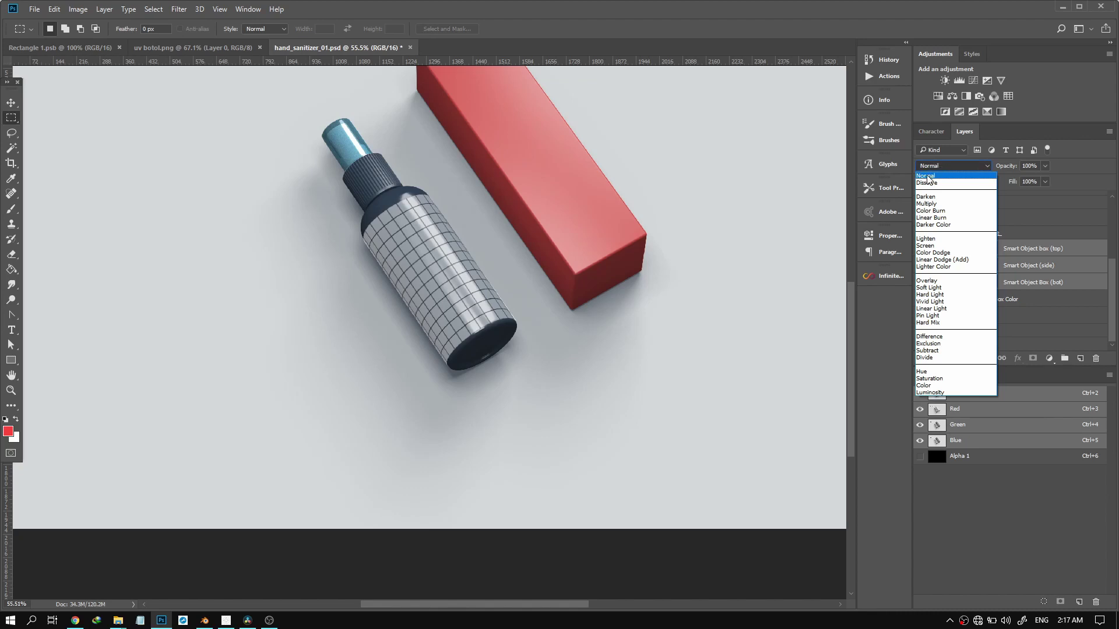
pyautogui.click(926, 176)
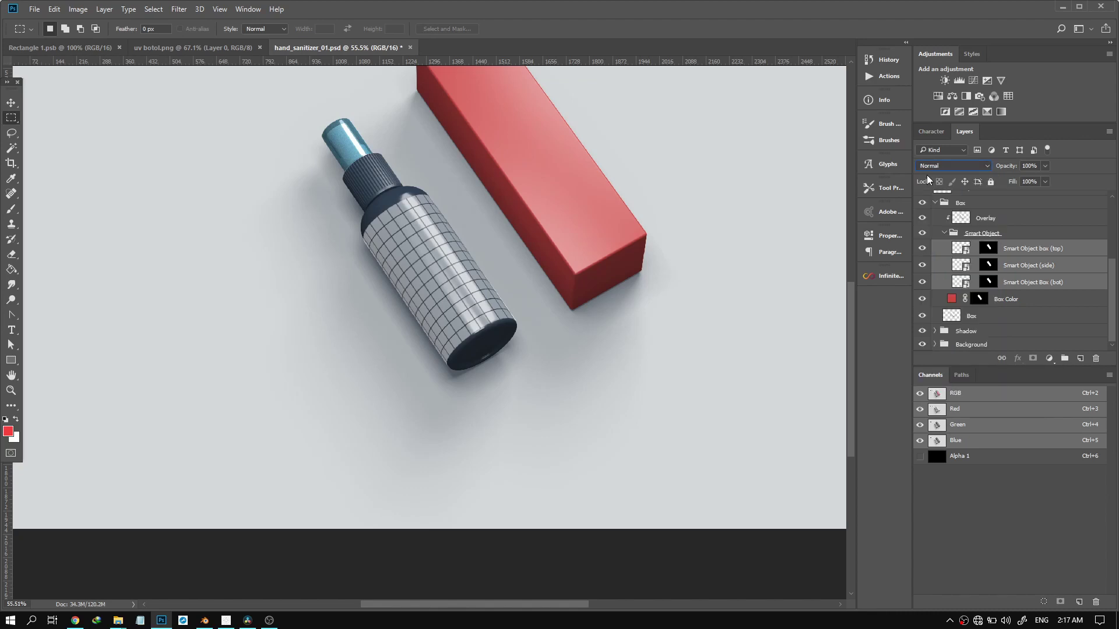
# Check the blend modes of the Smart Object box (top) layer, the Smart Object group and the Overlay layer
pyautogui.click(1020, 265)
pyautogui.click(965, 250)
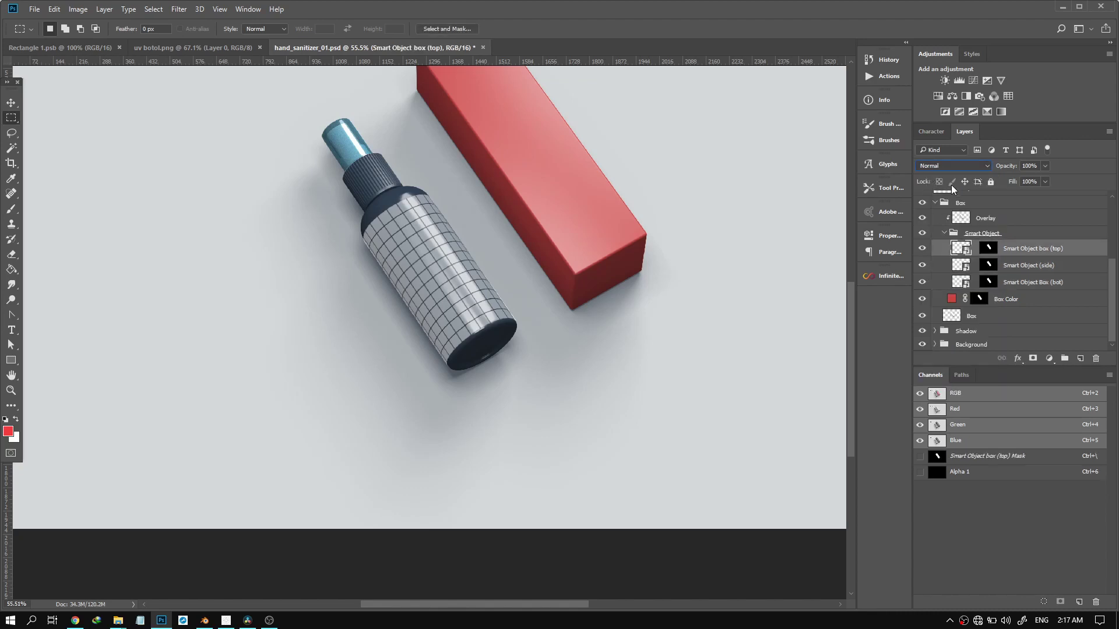
pyautogui.click(943, 164)
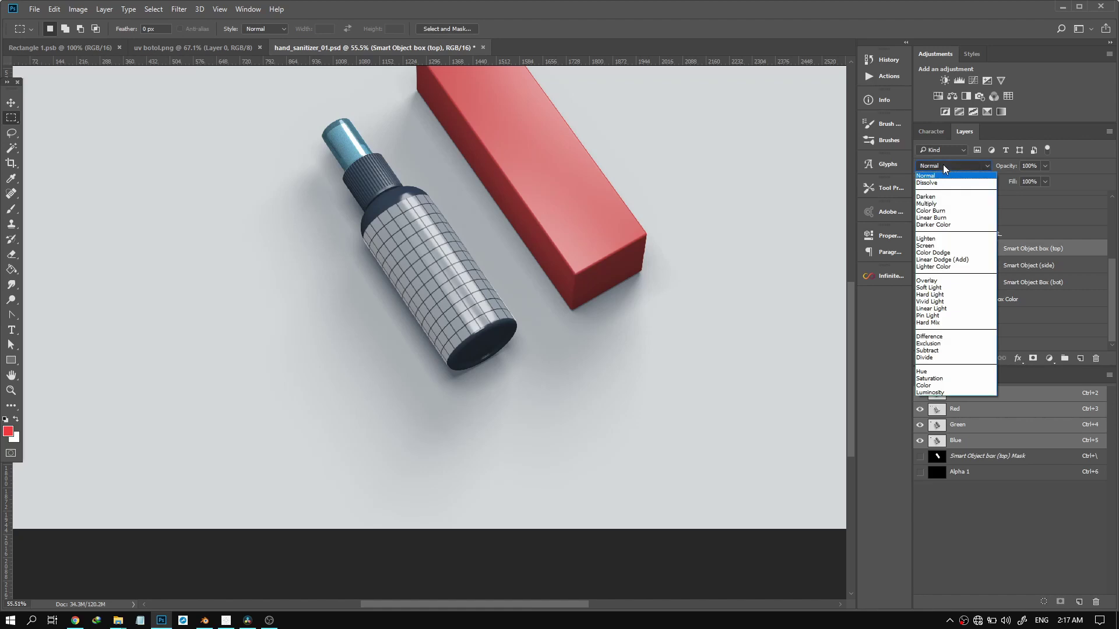
pyautogui.click(1023, 250)
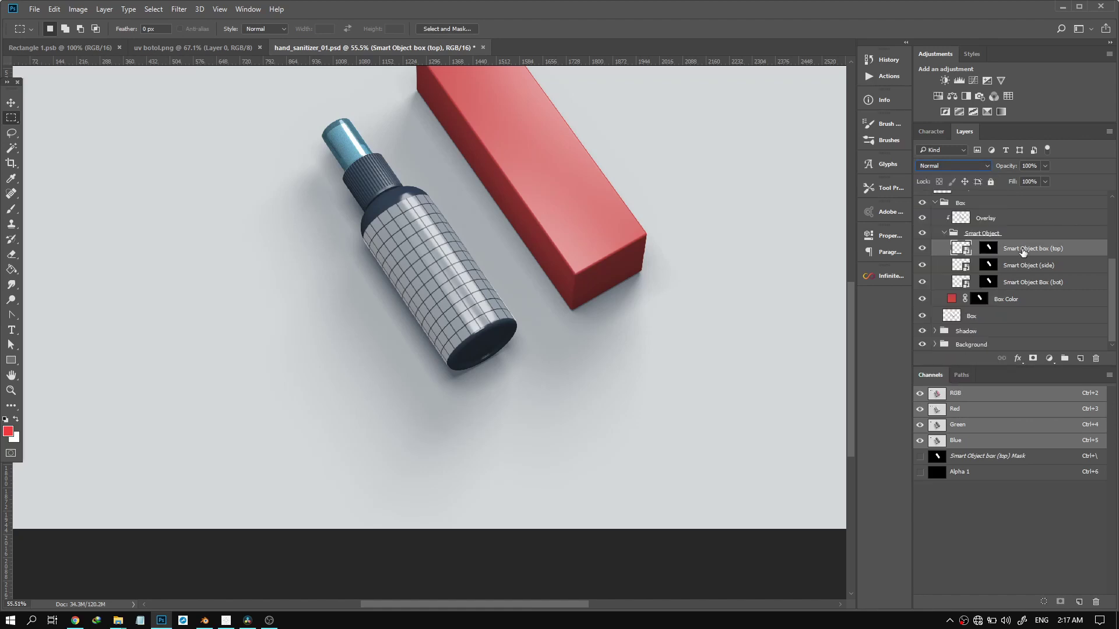
pyautogui.click(944, 233)
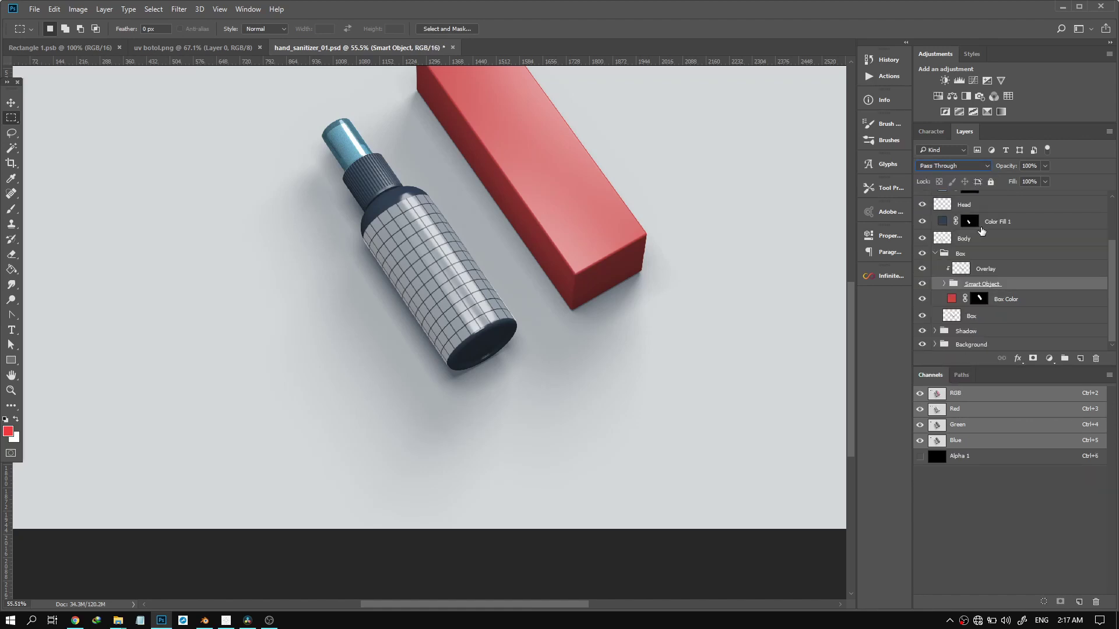
pyautogui.click(989, 273)
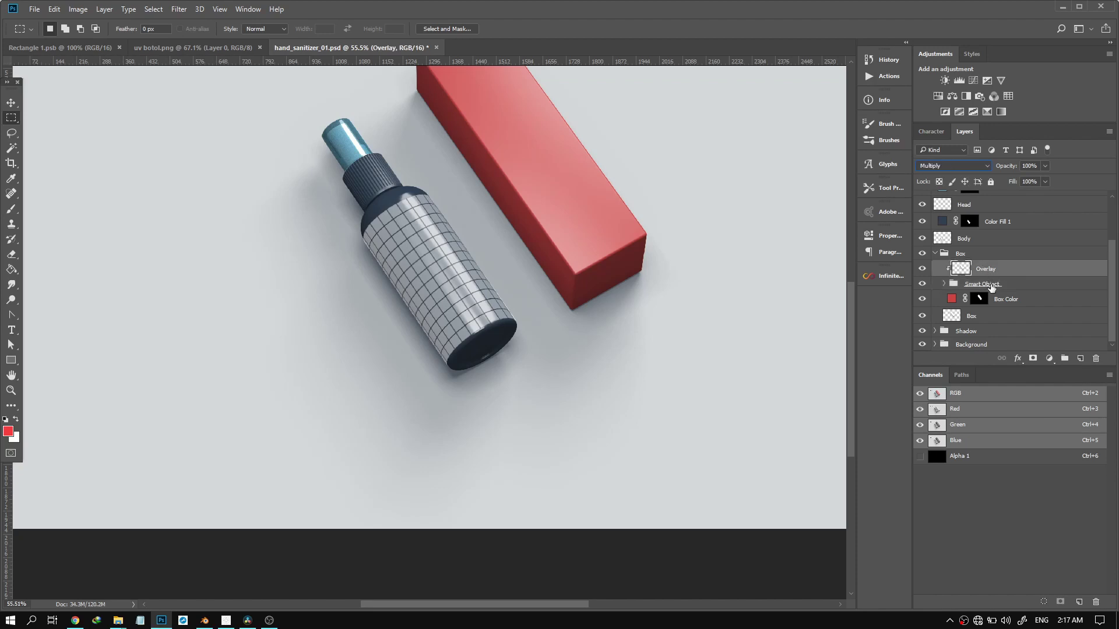
# Apply the Normal blend mode to the top, side and bot layers inside the box's Smart Object group
pyautogui.click(944, 284)
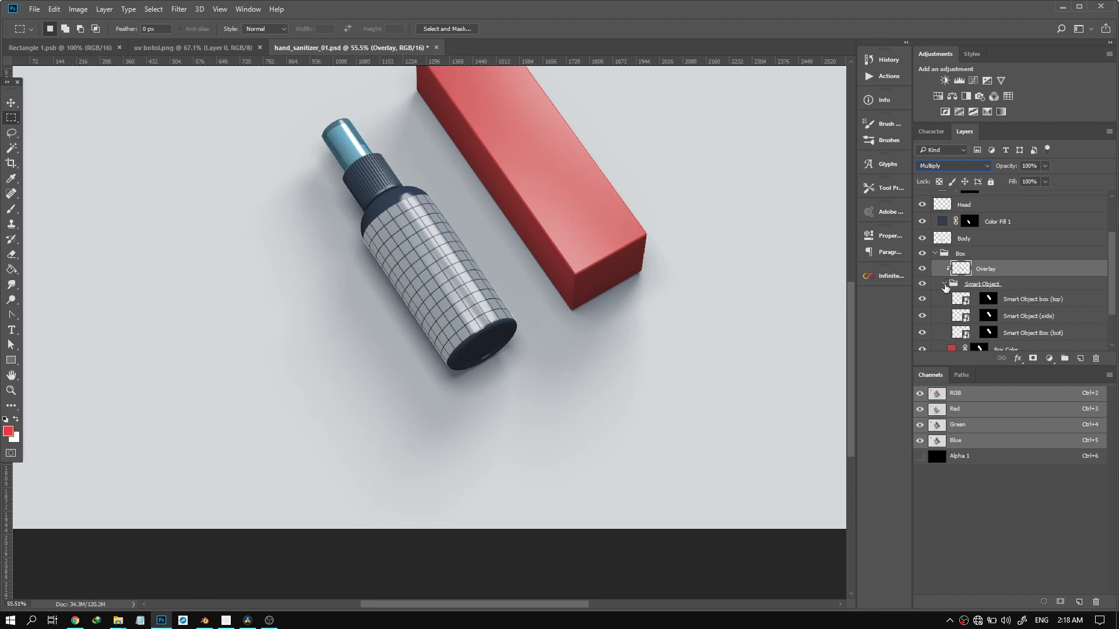
pyautogui.click(979, 299)
pyautogui.scroll(-2, 988, 312)
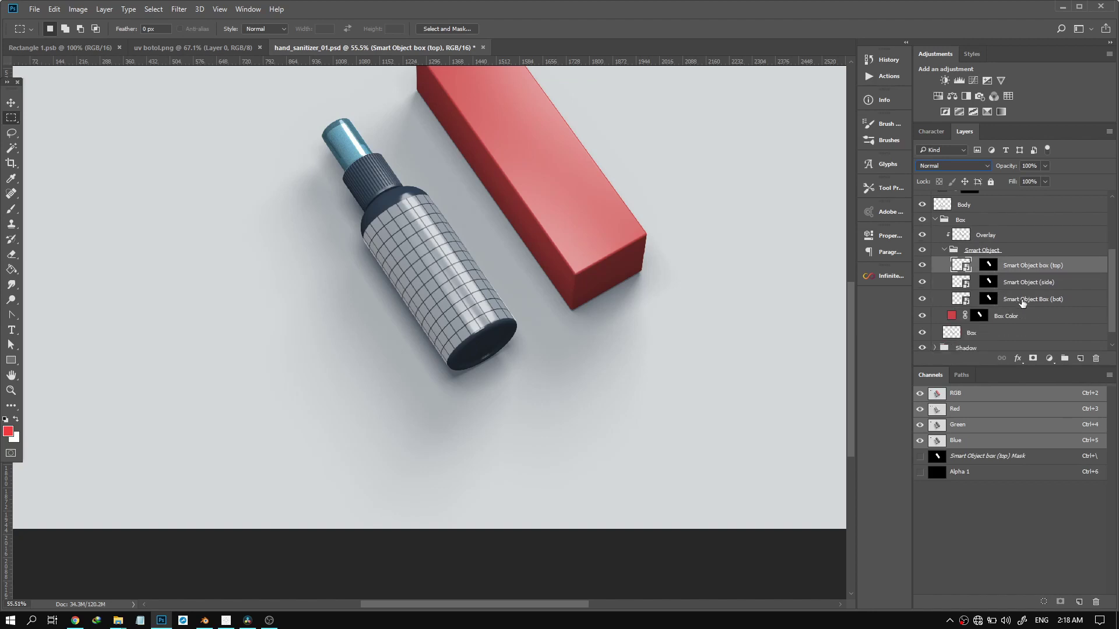
pyautogui.keyDown('shift'); pyautogui.click(1022, 300); pyautogui.keyUp('shift')
pyautogui.click(950, 167)
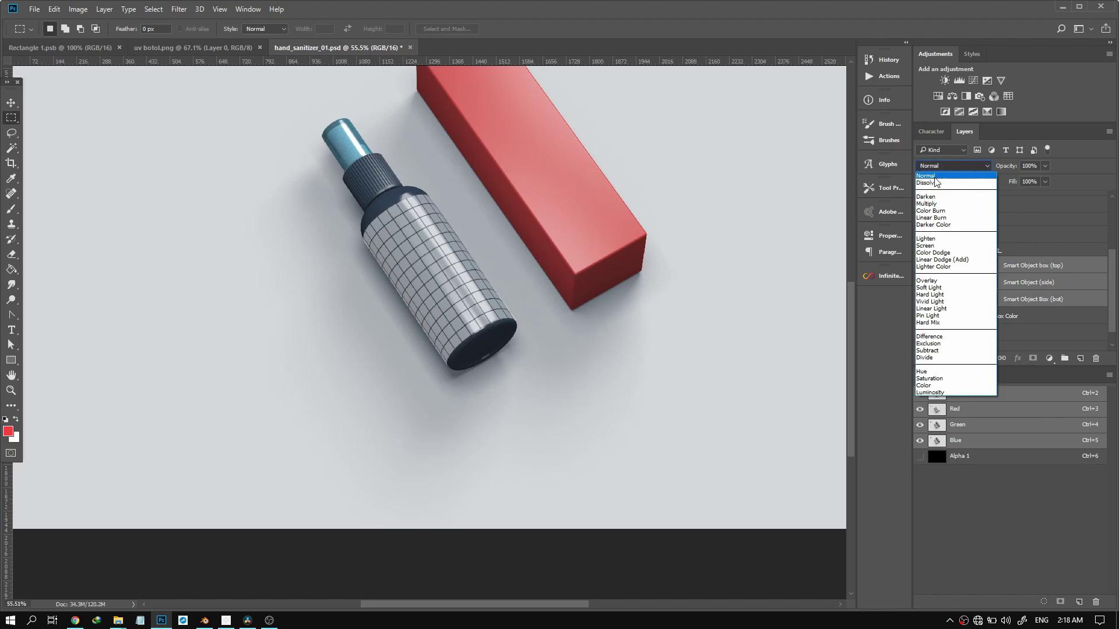
pyautogui.click(934, 177)
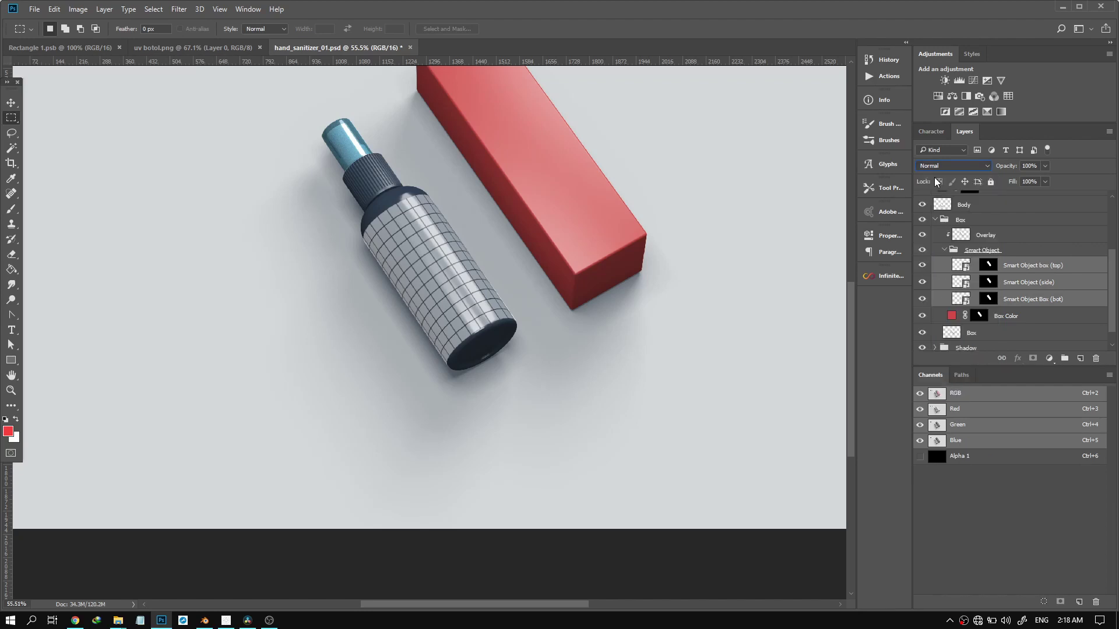
pyautogui.click(944, 249)
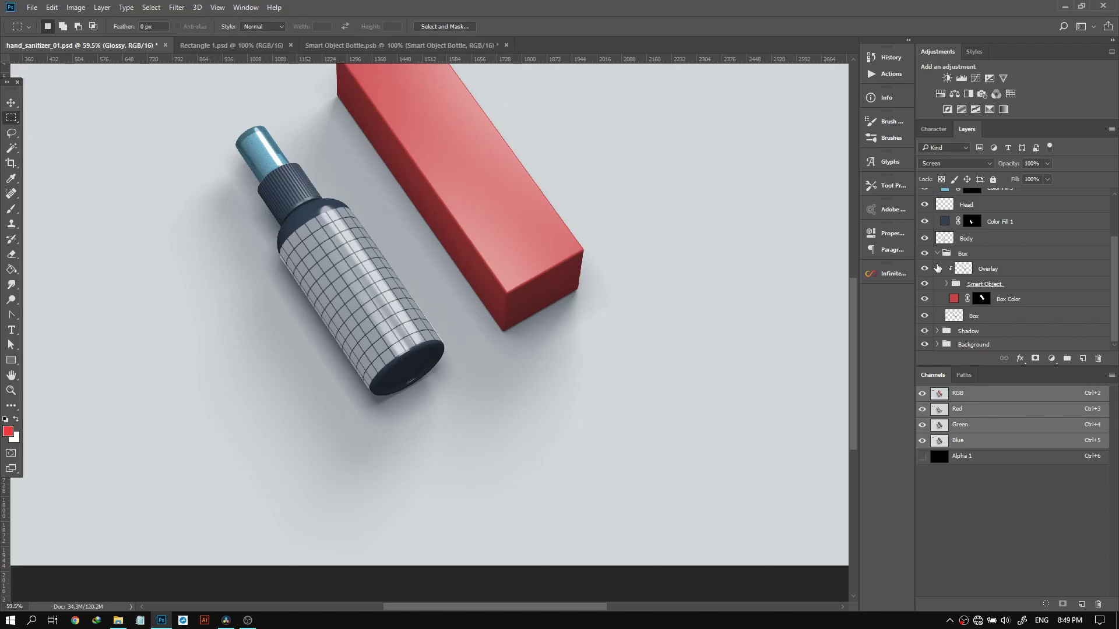
# Change the Box Color fill to white, ffffff, and collapse the Box group
pyautogui.click(957, 303)
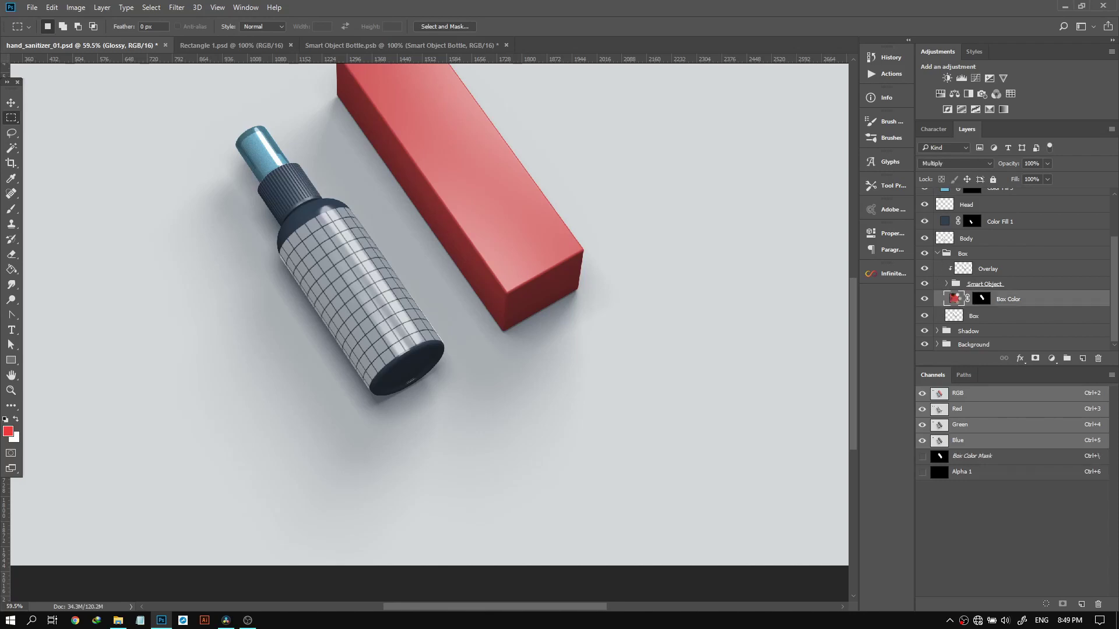
pyautogui.doubleClick(955, 299)
pyautogui.write('ffffff')
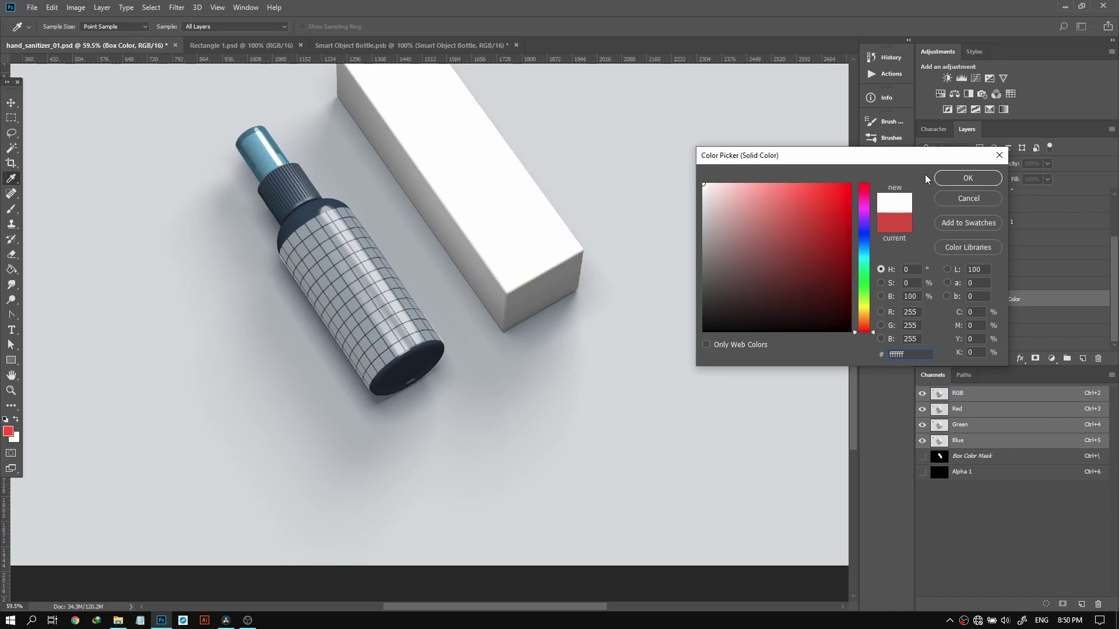
pyautogui.click(959, 179)
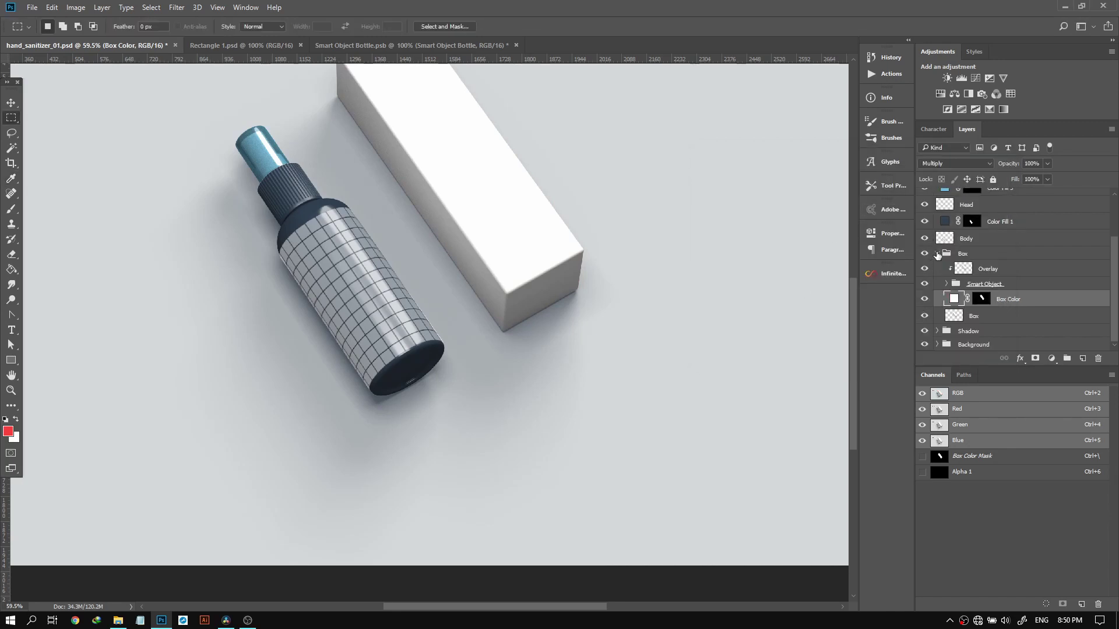
pyautogui.click(937, 255)
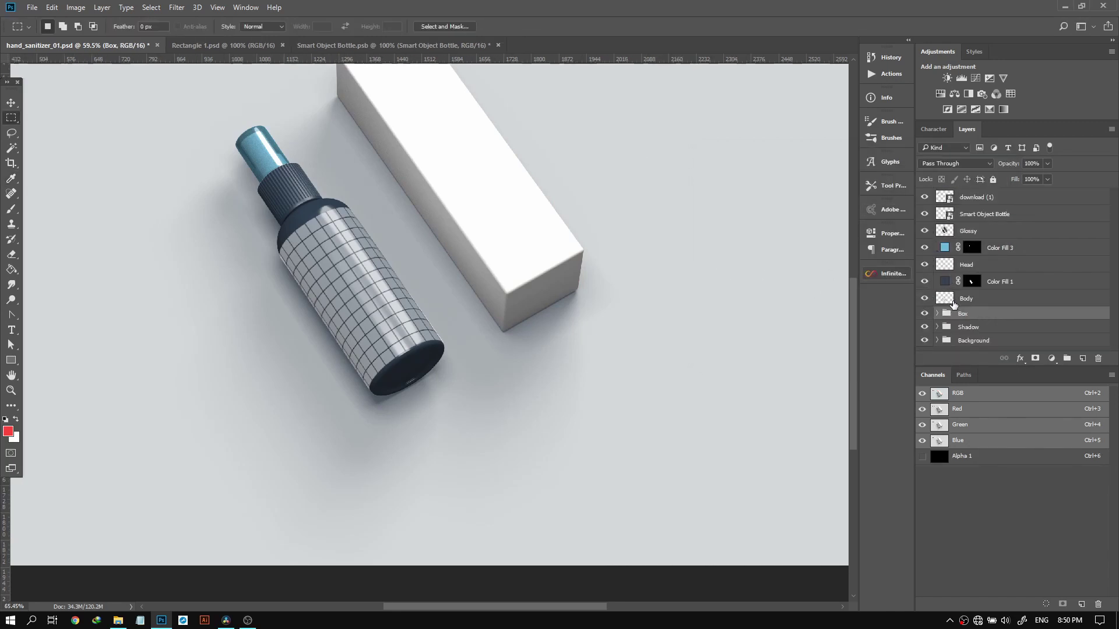
# Group the Color Fill 3, Head, Color Fill 1 and Body layers and name the group "Bottle"
pyautogui.hotkey('ctrl', '0')
pyautogui.click(978, 303)
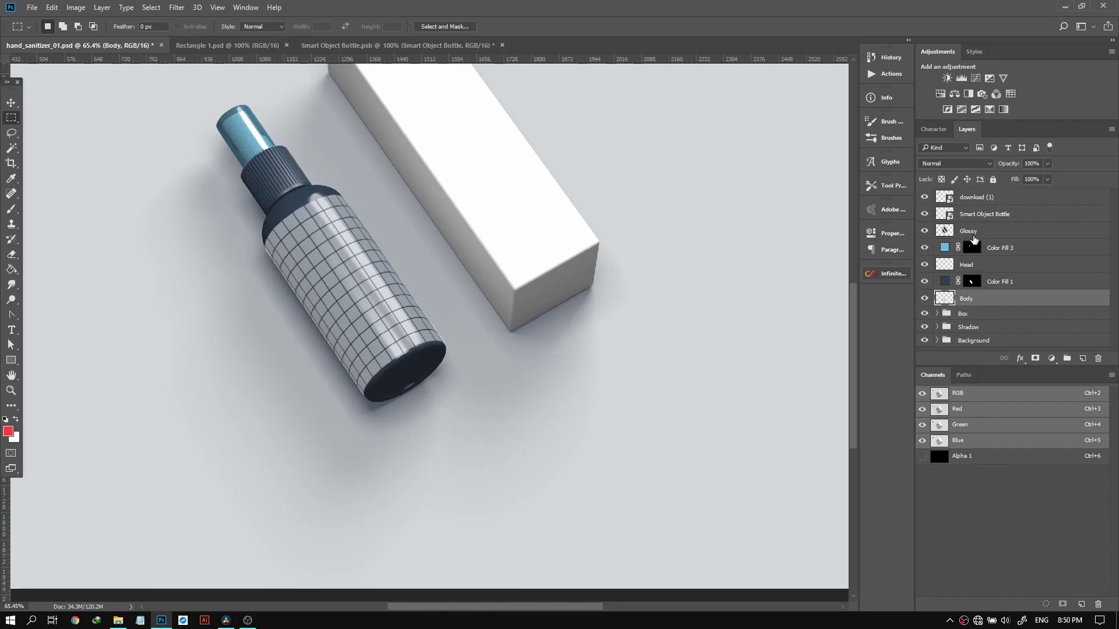
pyautogui.click(985, 249)
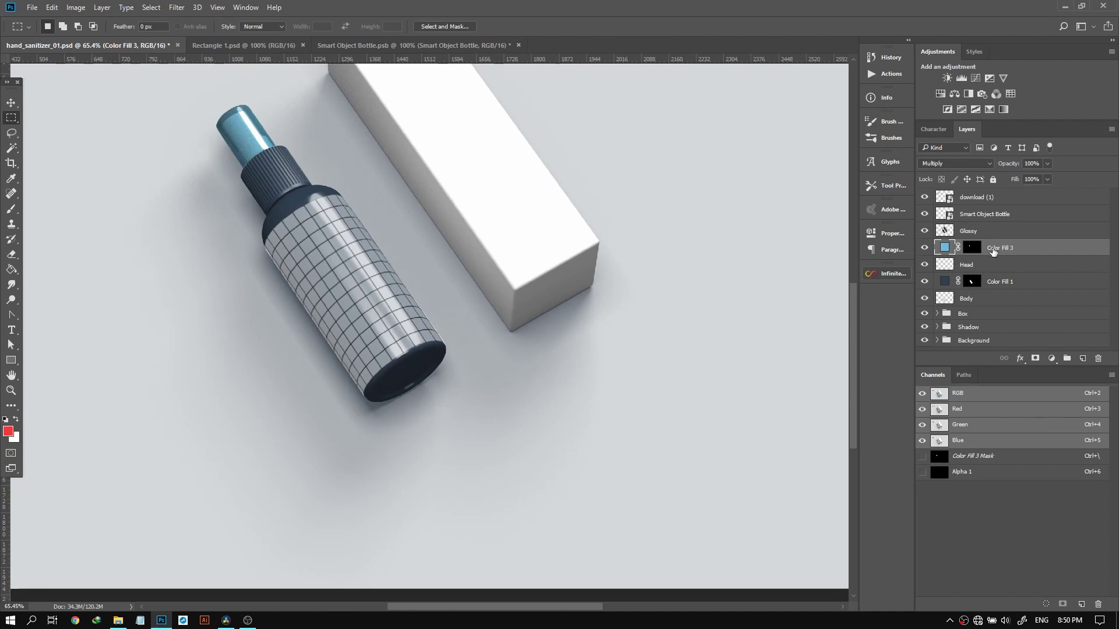
pyautogui.keyDown('shift'); pyautogui.click(985, 298); pyautogui.keyUp('shift')
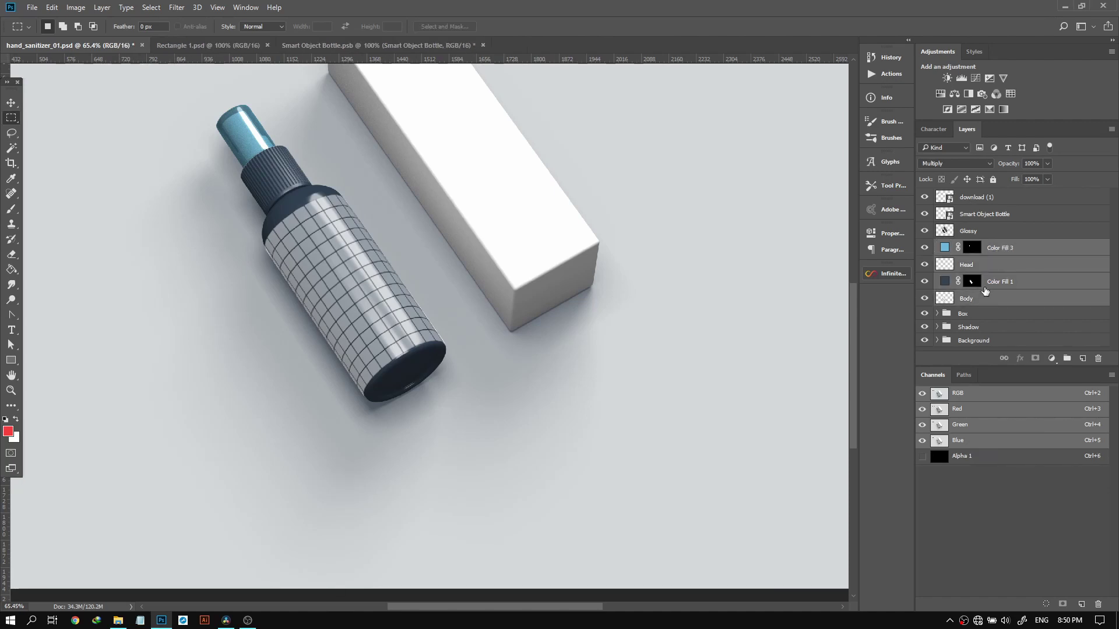
pyautogui.hotkey('ctrl', 'g')
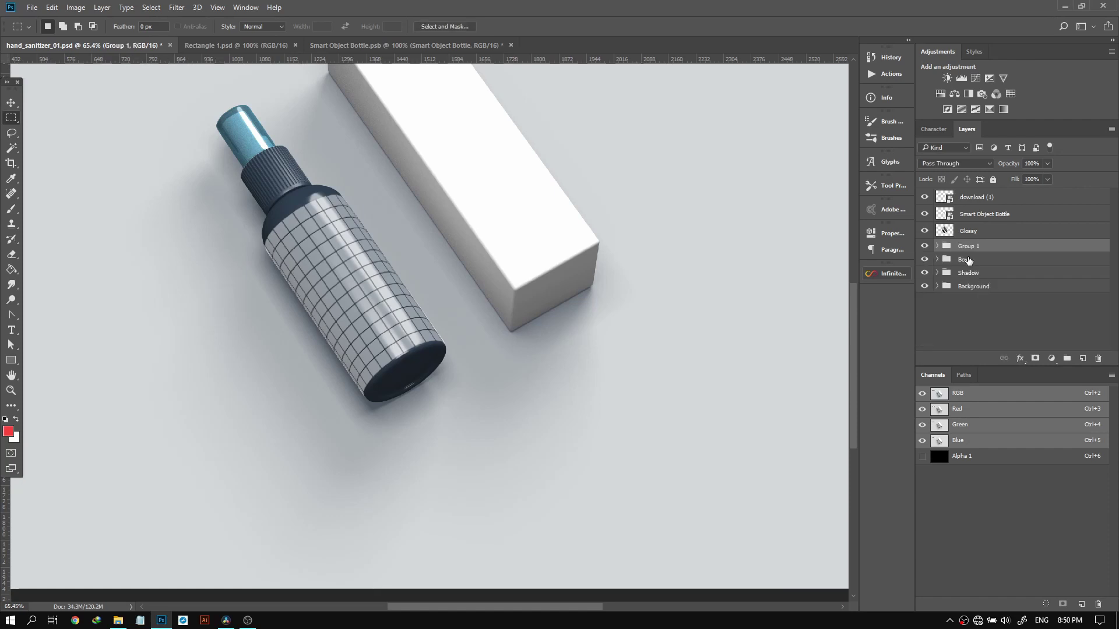
pyautogui.doubleClick(965, 247)
pyautogui.write('Bottke')
pyautogui.press('BackSpace')
pyautogui.press('BackSpace')
pyautogui.write('le')
pyautogui.press('Return')
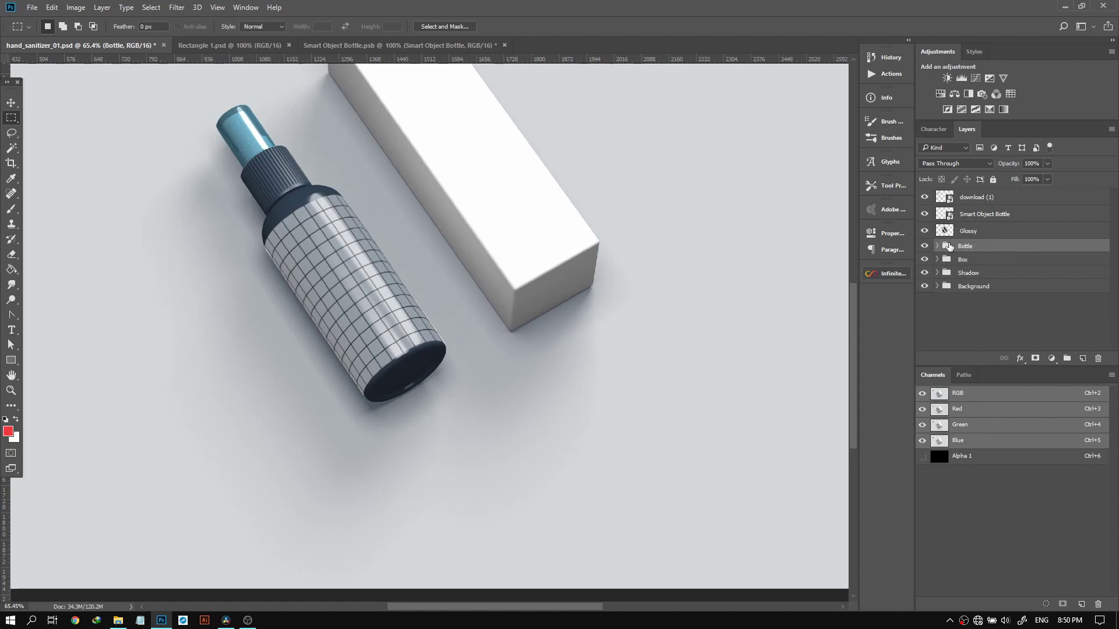
# Move the Smart Object Bottle layer into the Bottle group, above Color Fill 3
pyautogui.click(936, 246)
pyautogui.click(1001, 214)
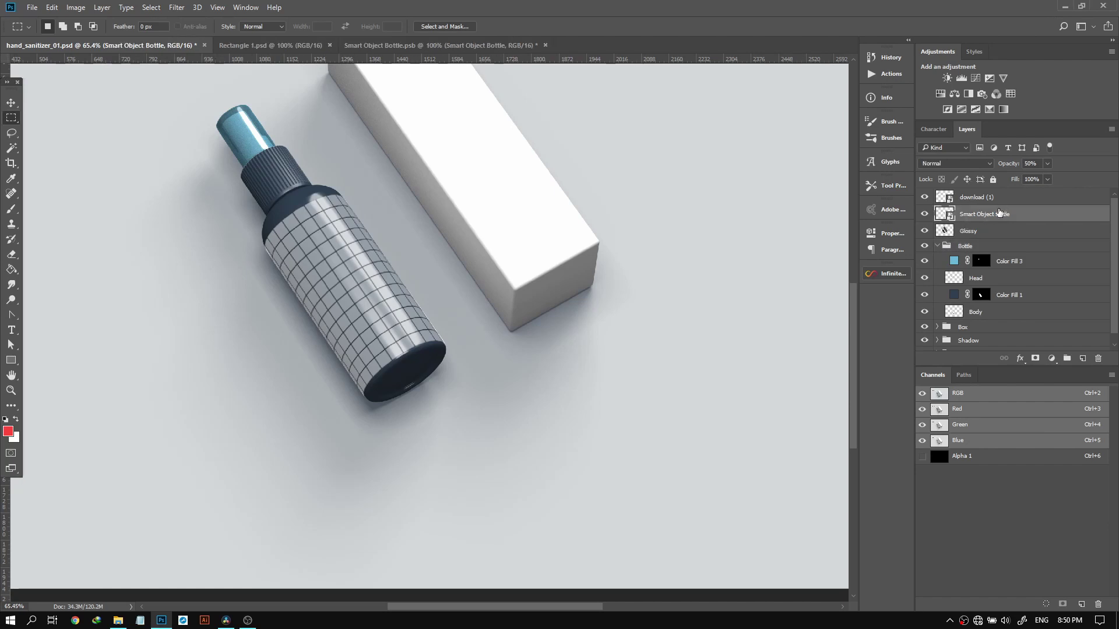
pyautogui.moveTo(989, 216); pyautogui.dragTo(988, 244)
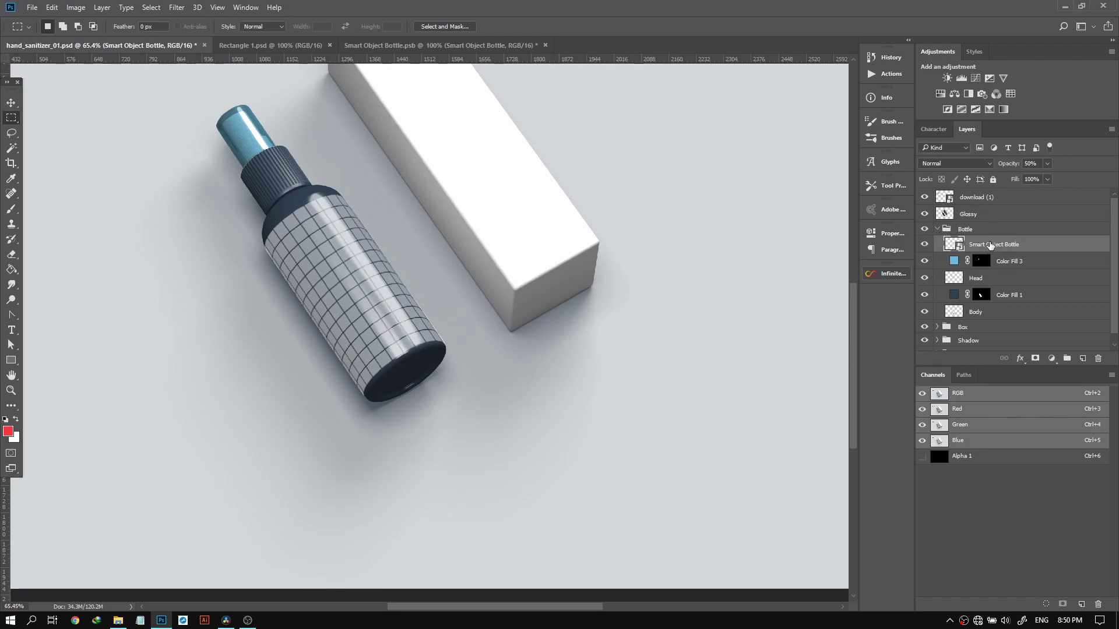
# Set the Smart Object Bottle layer to Normal blend mode and 100% opacity
pyautogui.click(957, 164)
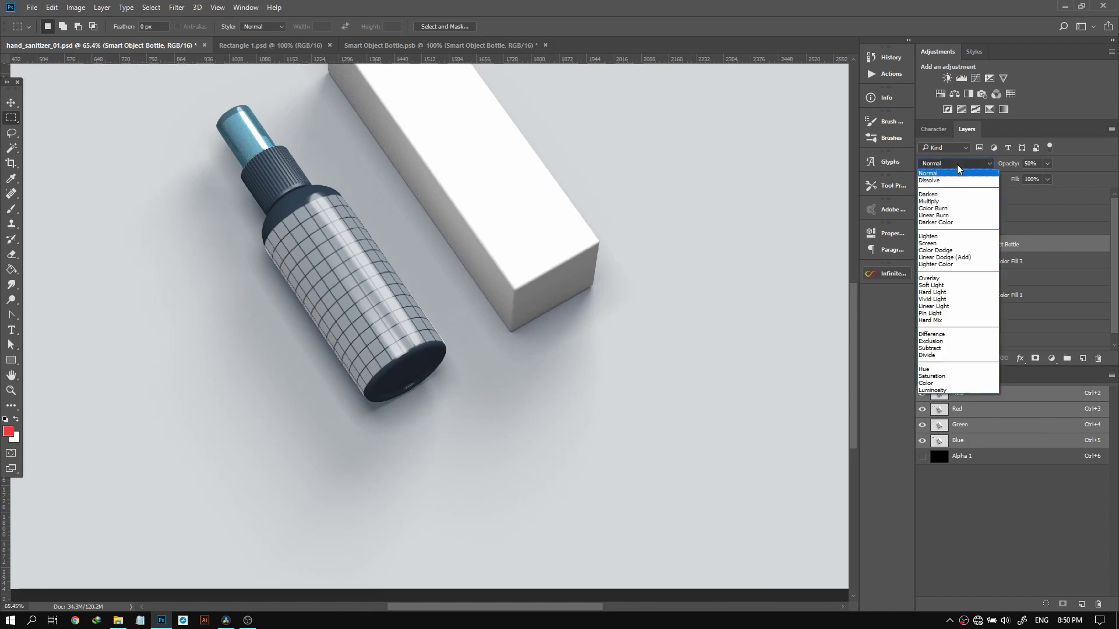
pyautogui.click(931, 173)
pyautogui.click(1048, 163)
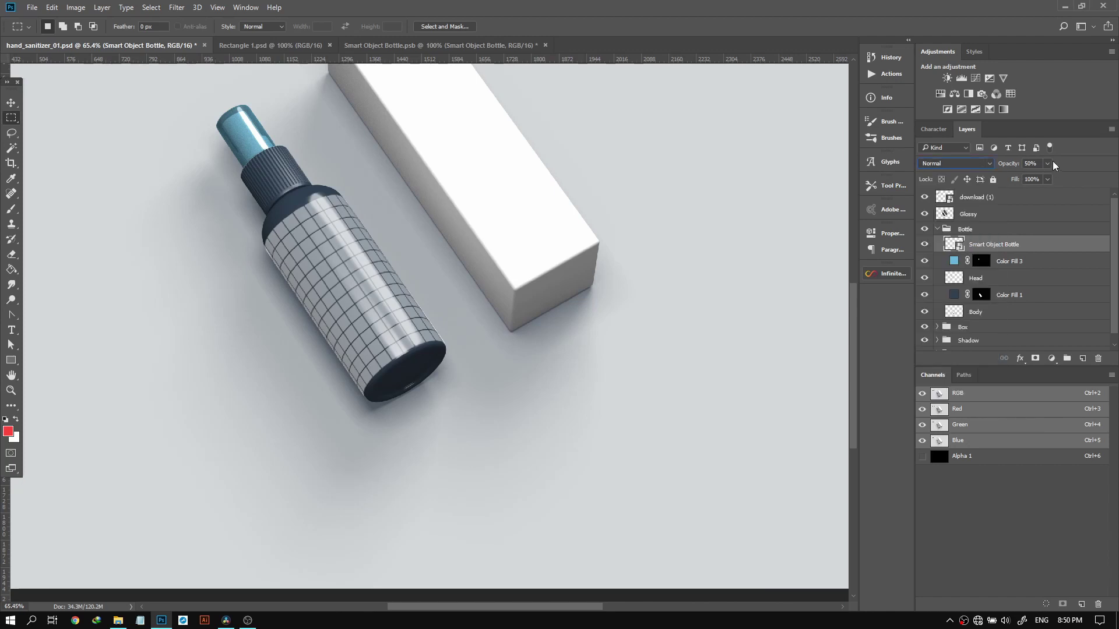
pyautogui.moveTo(1044, 175); pyautogui.dragTo(1099, 162)
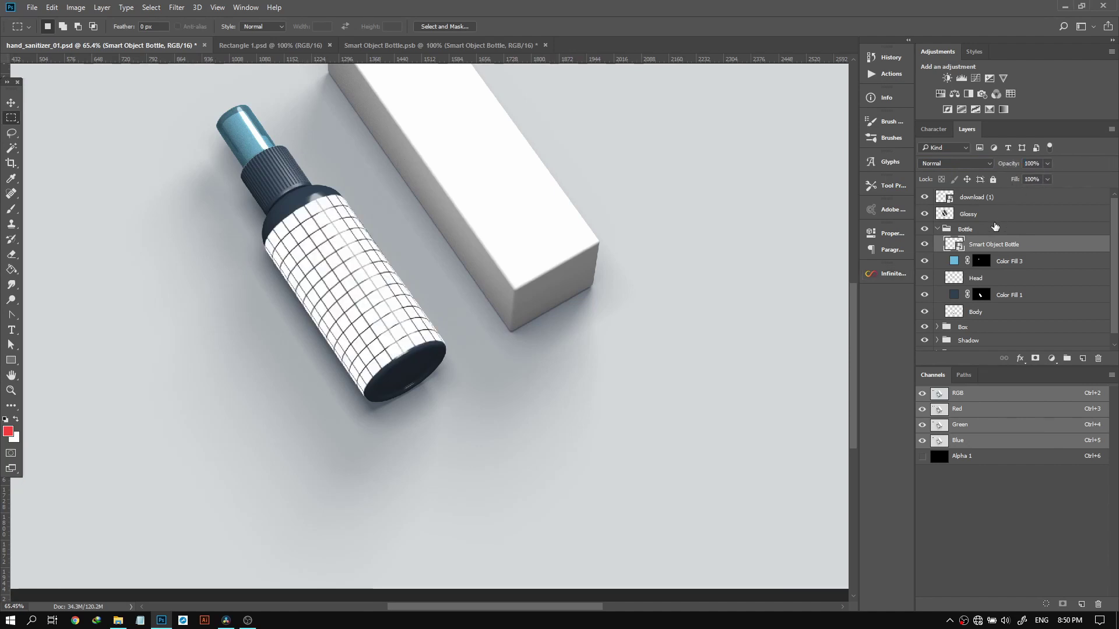
# Duplicate the Body layer, place the copy directly above Smart Object Bottle and clip it to that layer
pyautogui.click(974, 313)
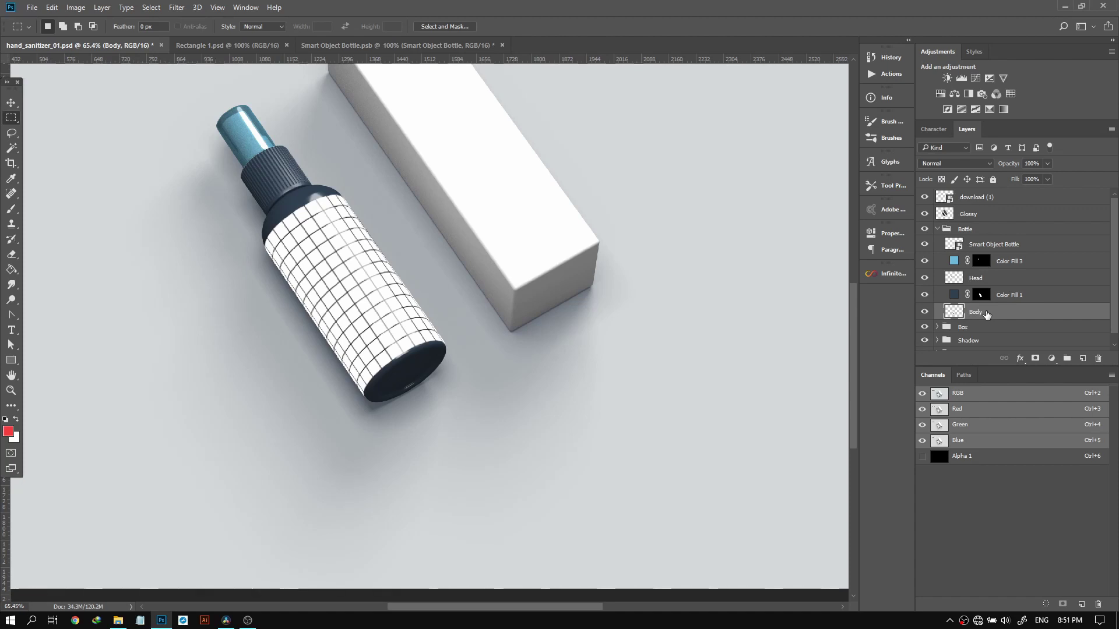
pyautogui.hotkey('ctrl', 'j')
pyautogui.moveTo(994, 315); pyautogui.dragTo(998, 239)
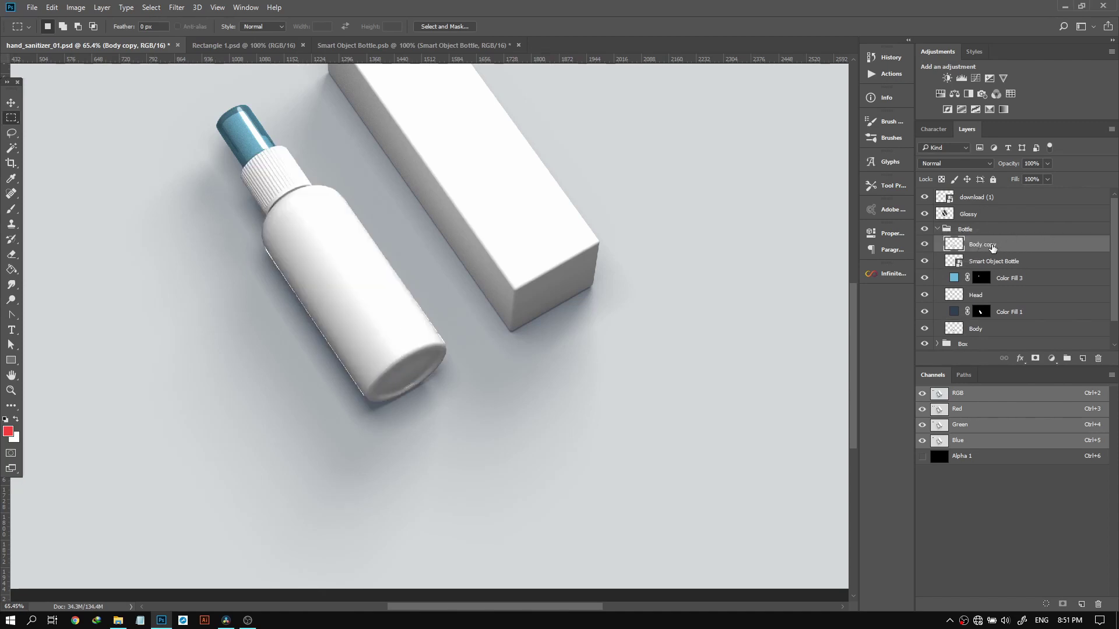
pyautogui.rightClick(993, 245)
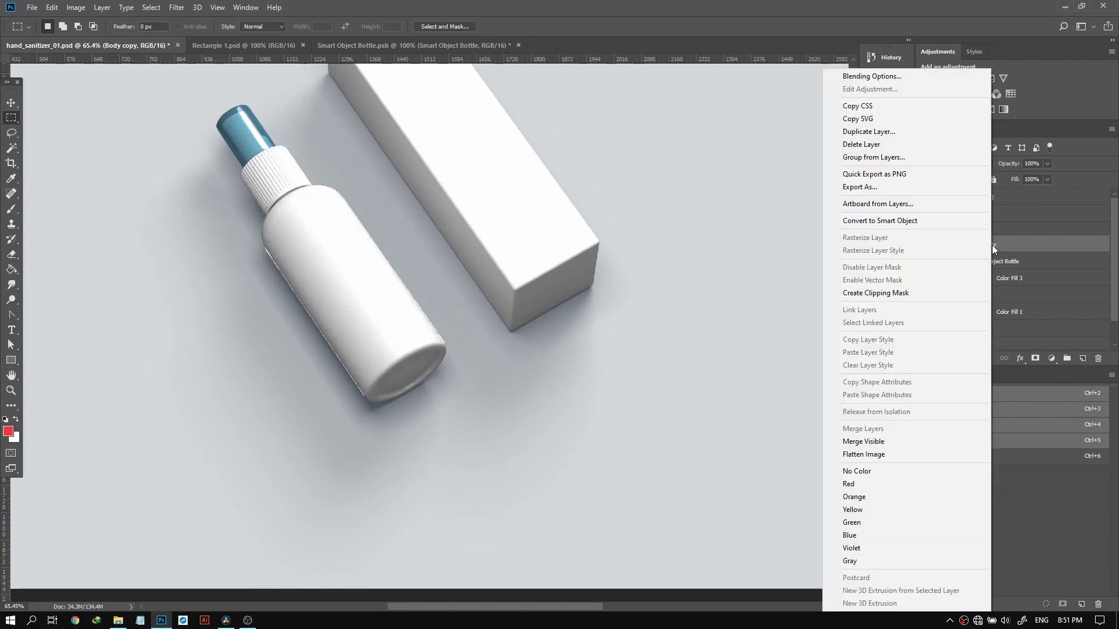
pyautogui.click(874, 293)
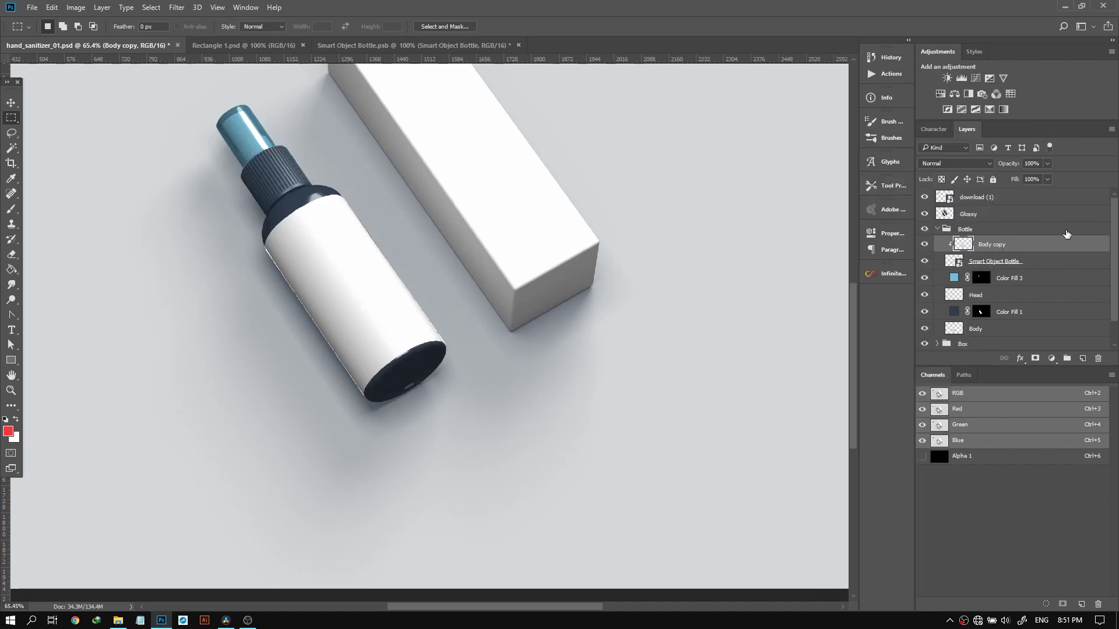
# Rename the clipped Body copy layer as "Overlay" and set its blend mode to Multiply
pyautogui.doubleClick(986, 247)
pyautogui.write('Overlay')
pyautogui.click(1010, 267)
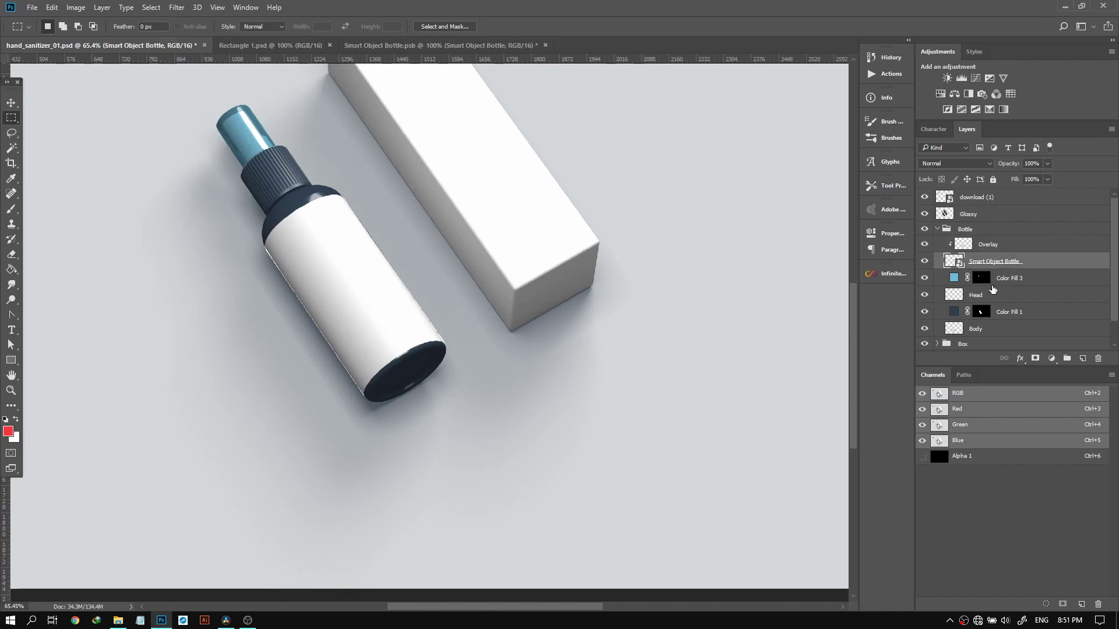
pyautogui.click(985, 247)
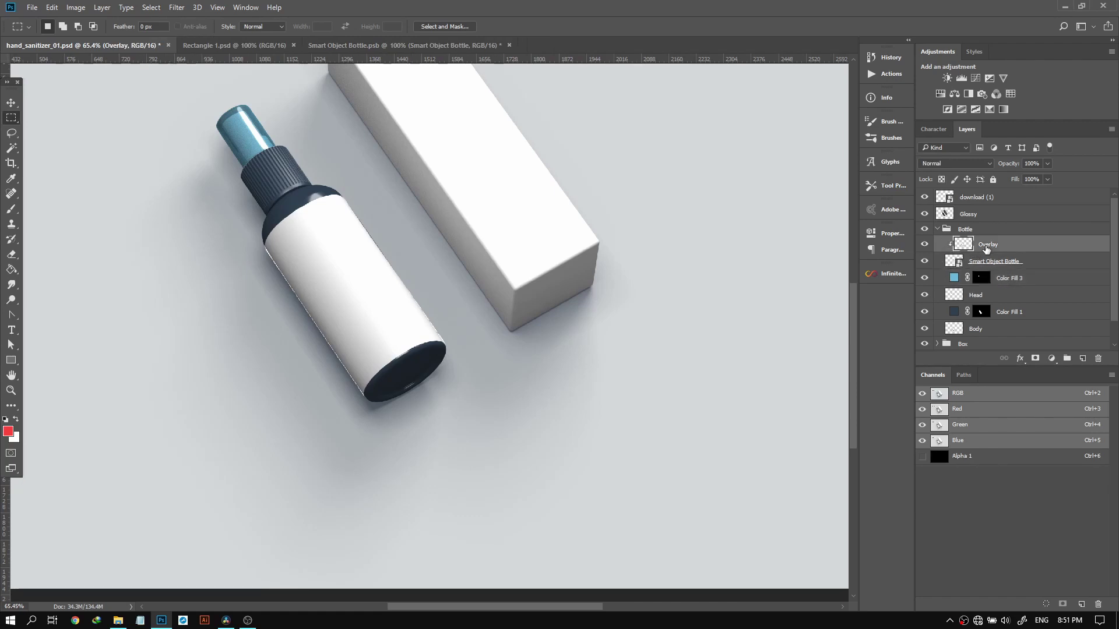
pyautogui.click(953, 163)
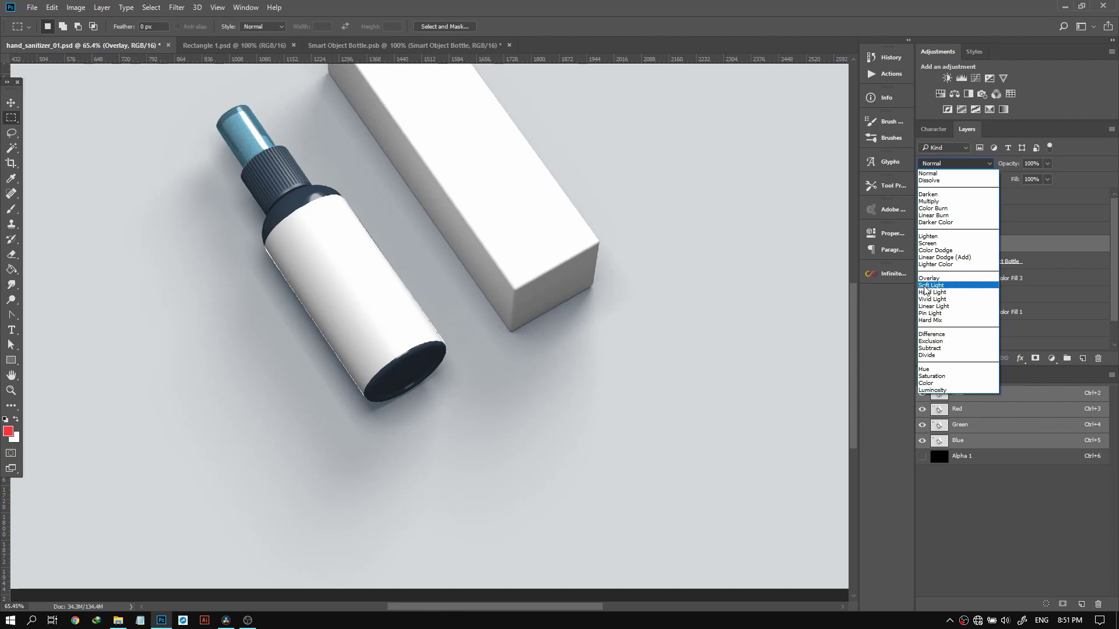
pyautogui.click(948, 201)
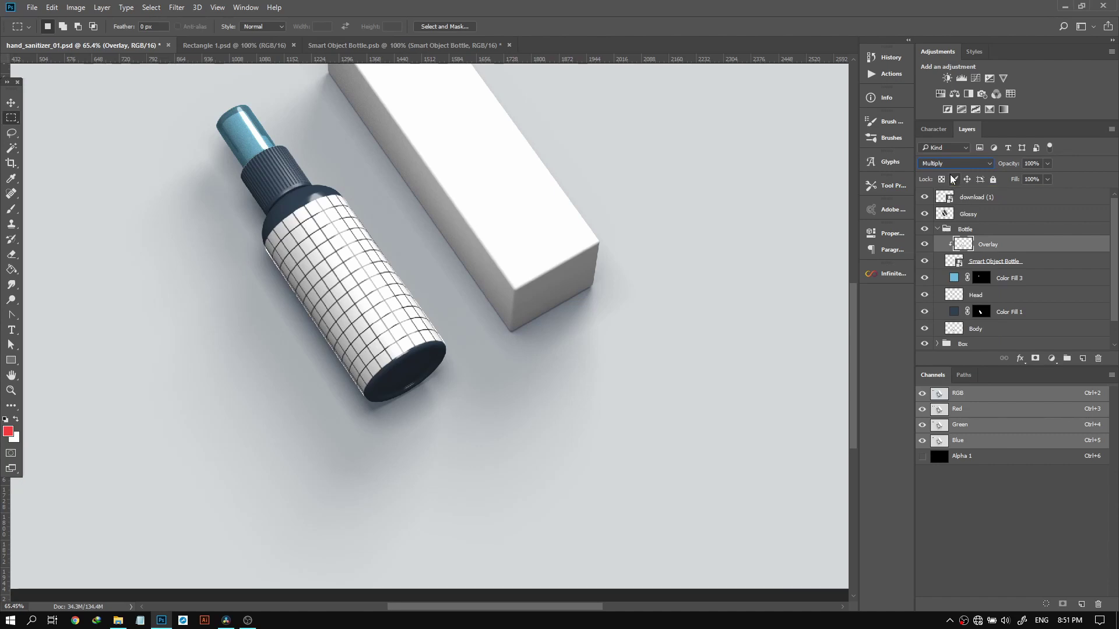
# Rename the Color Fill 1 layer as "Body color" and the Color Fill 3 layer as "head color"
pyautogui.click(1005, 281)
pyautogui.click(1005, 312)
pyautogui.doubleClick(1006, 313)
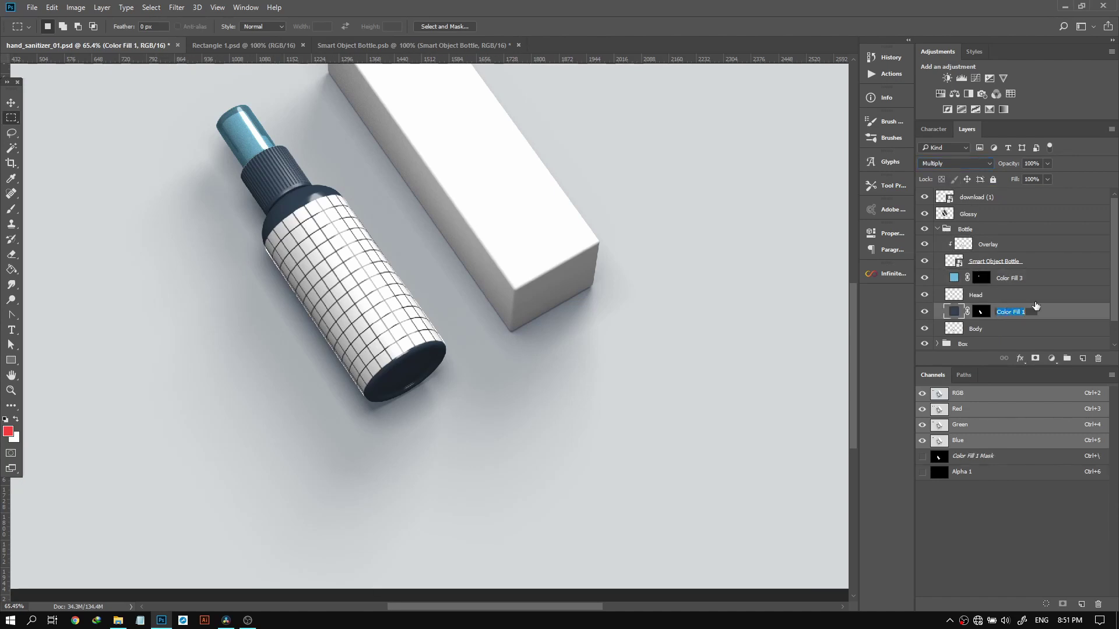
pyautogui.write('Body color')
pyautogui.press('Return')
pyautogui.click(1015, 280)
pyautogui.doubleClick(1015, 279)
pyautogui.write('head color')
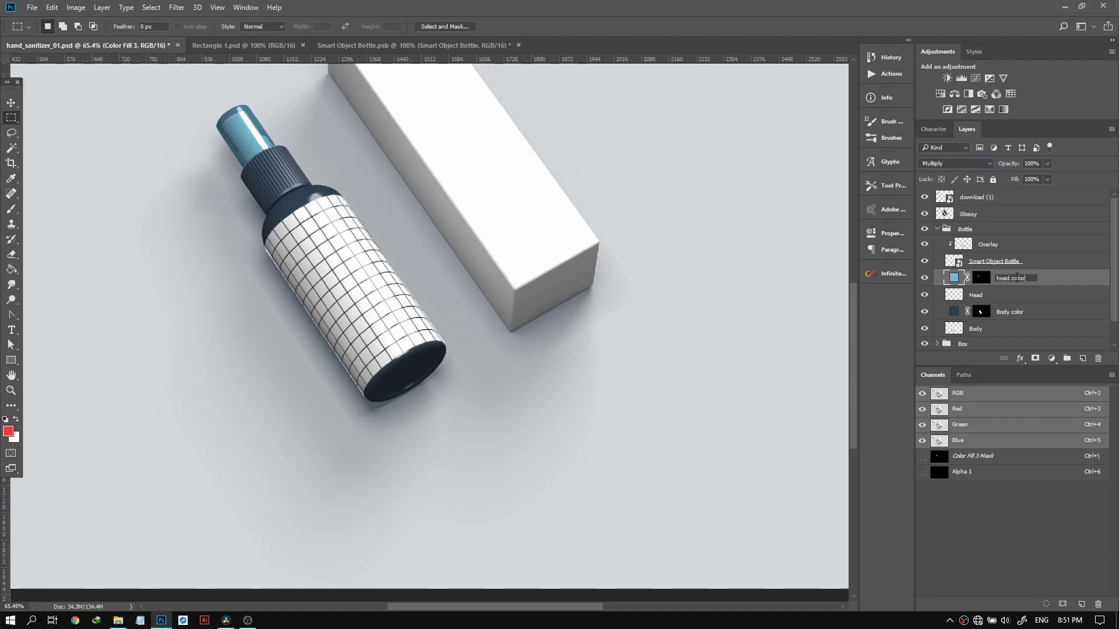
pyautogui.press('Return')
# In the Smart Object Bottle contents, add an empty layer on top and delete the grid-transparent and Smart Object Bottle layers
pyautogui.click(968, 271)
pyautogui.doubleClick(954, 263)
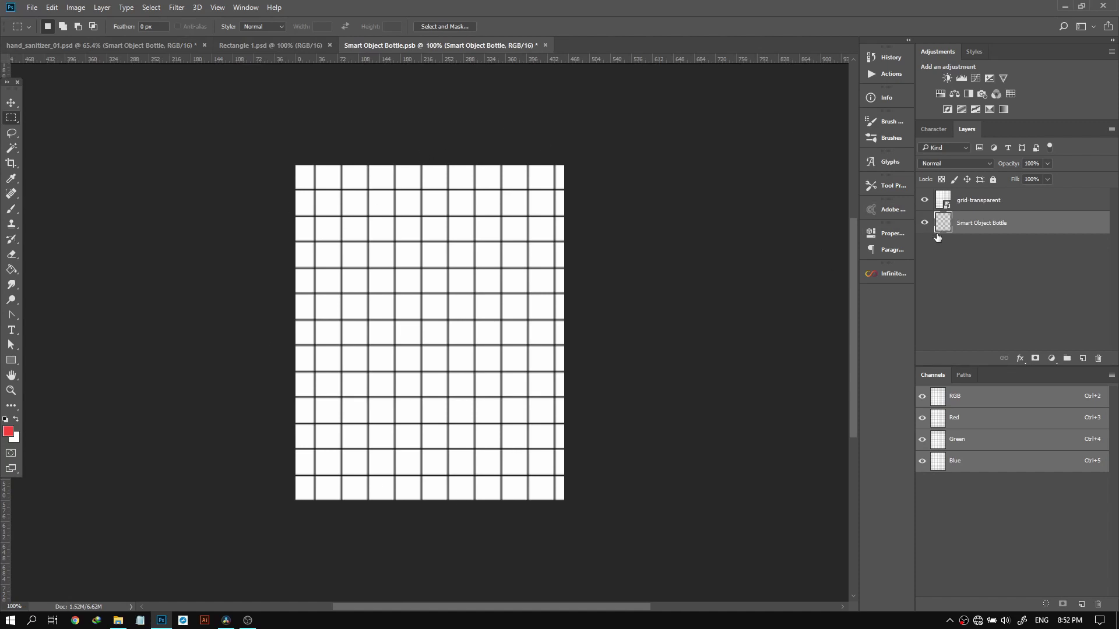
pyautogui.click(1017, 204)
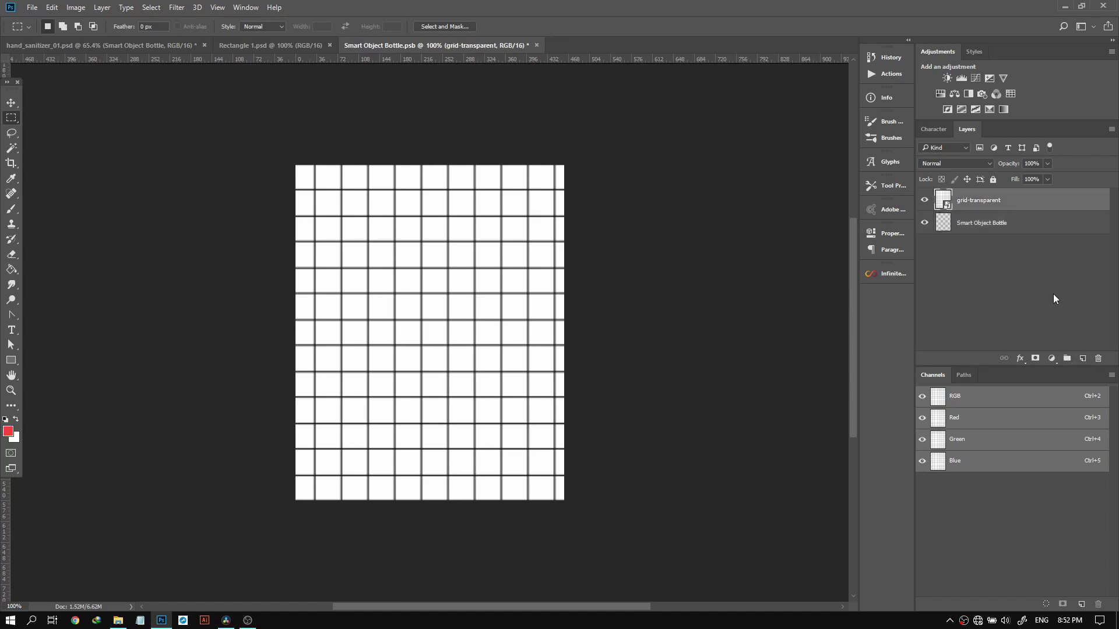
pyautogui.click(1082, 358)
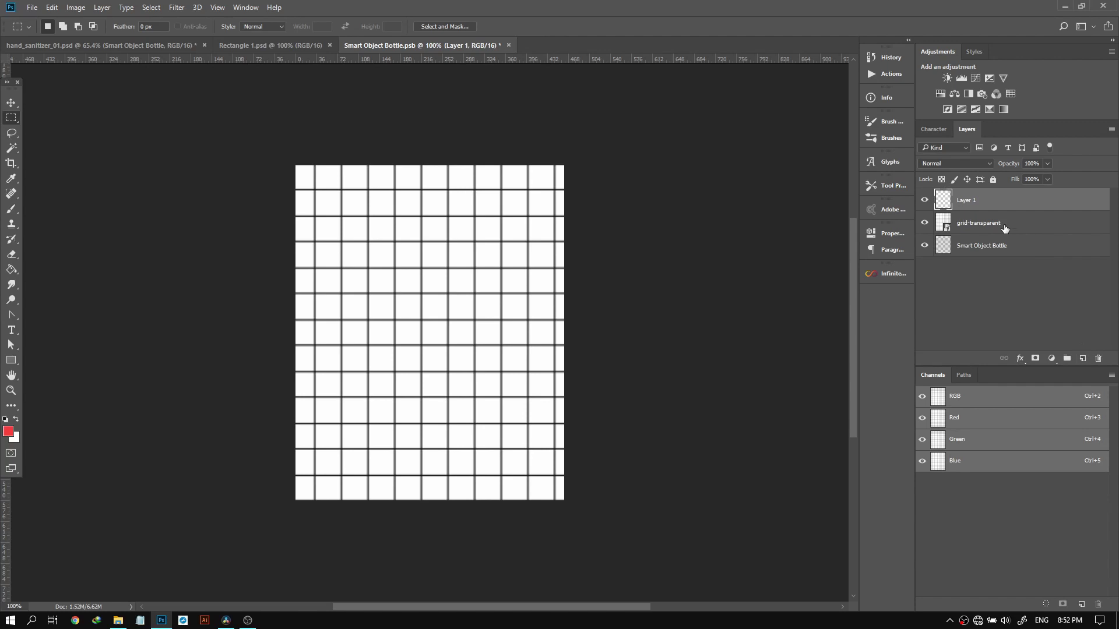
pyautogui.click(995, 224)
pyautogui.press('Delete')
pyautogui.press('Delete')
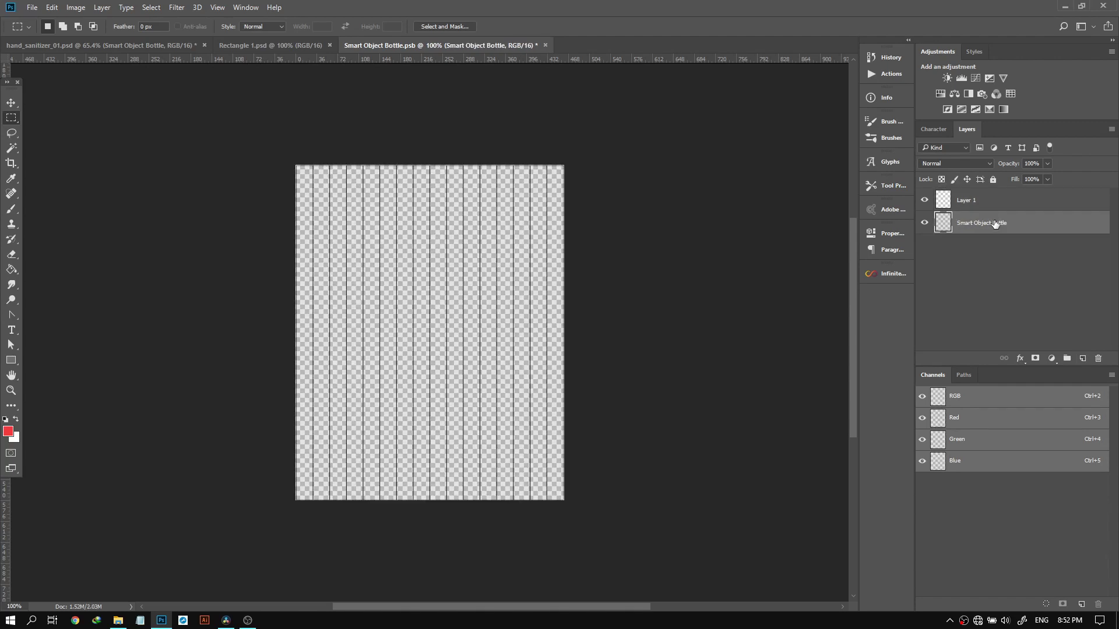
# Rename the empty layer as "Paste Your Design Here" and give it a green color label
pyautogui.doubleClick(971, 199)
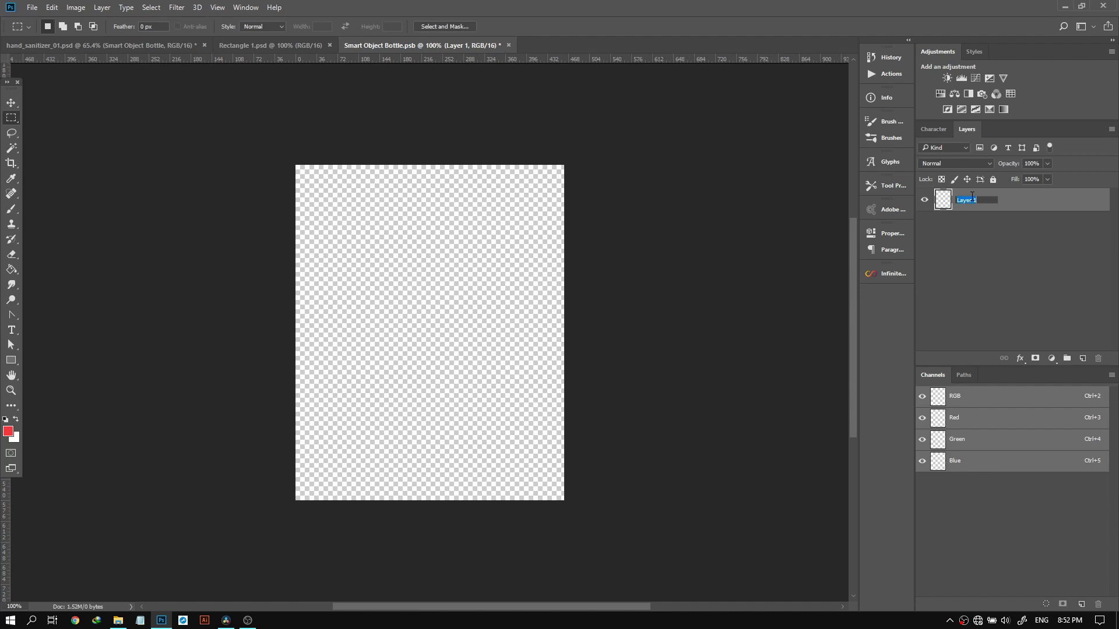
pyautogui.write('Paste YOur')
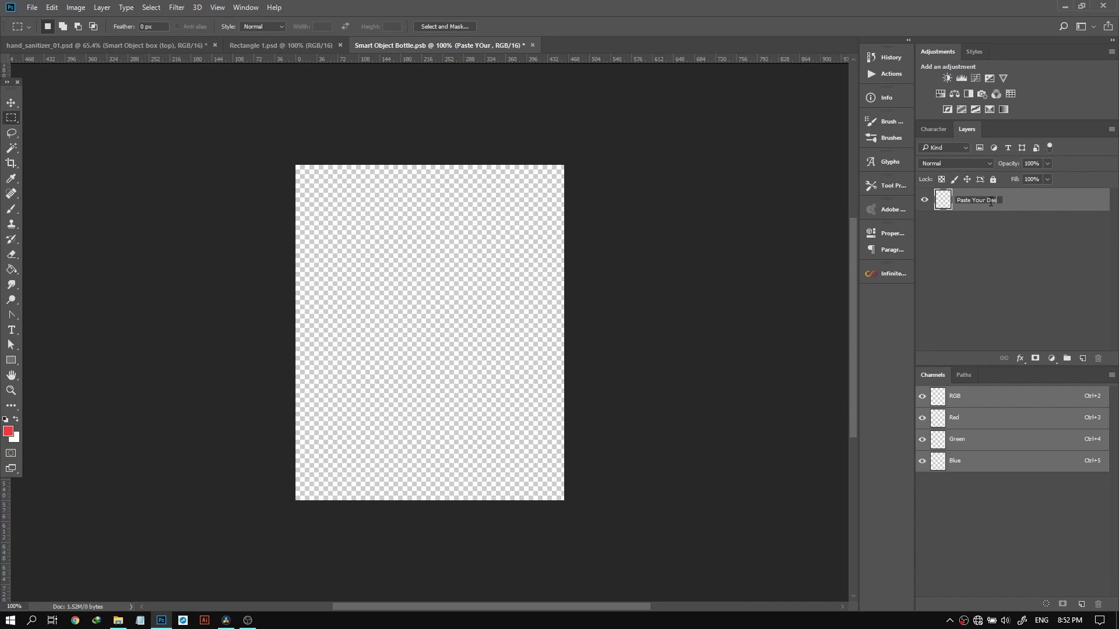
pyautogui.write('er')
pyautogui.press('Return')
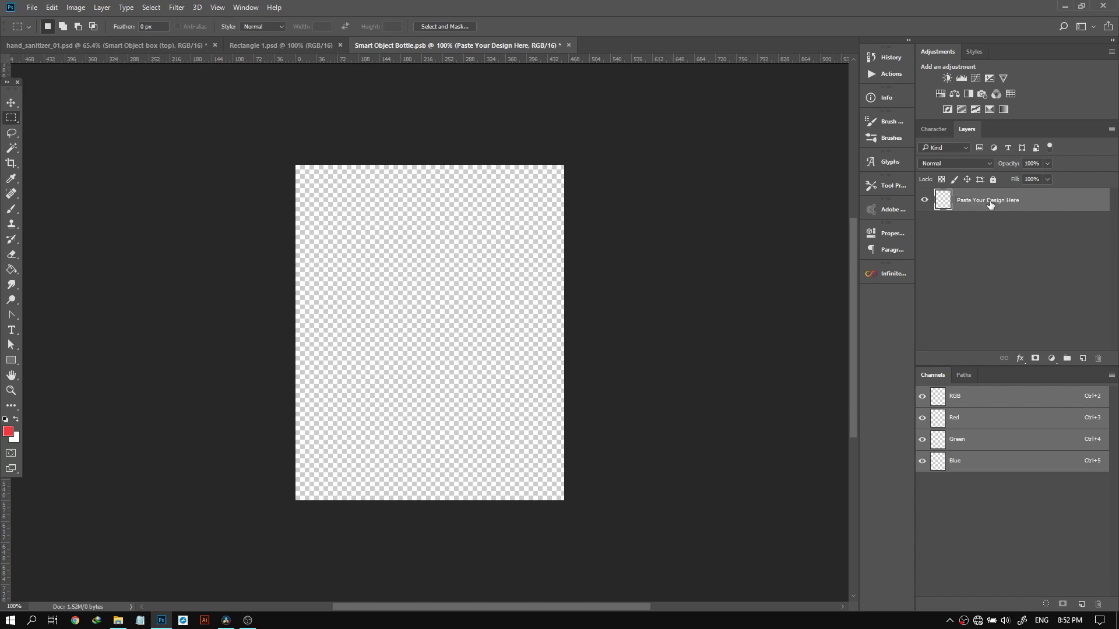
pyautogui.rightClick(989, 203)
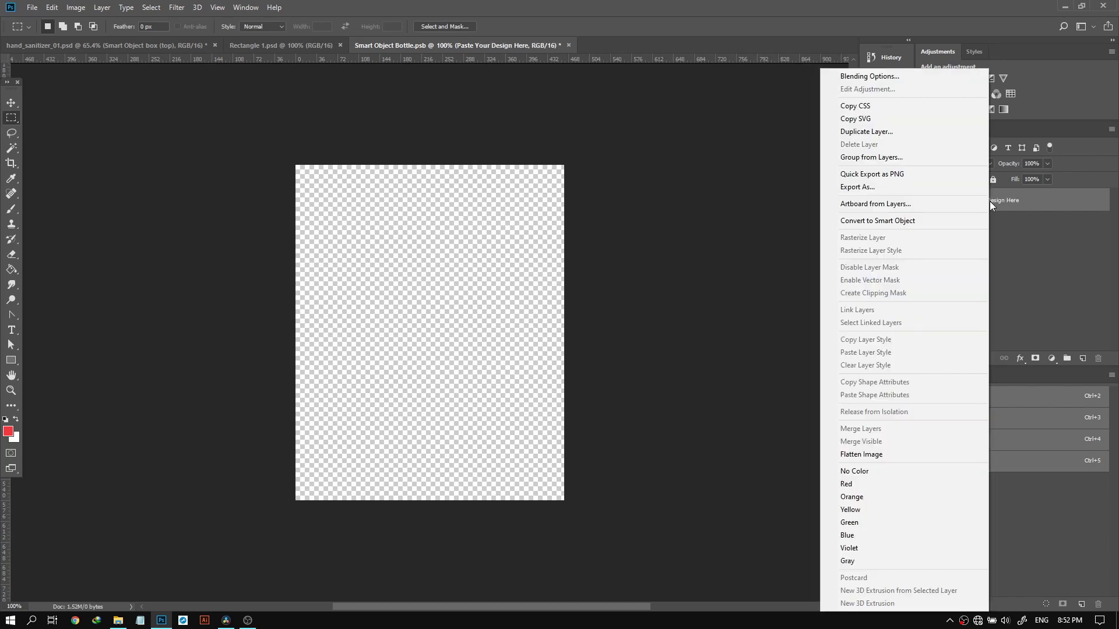
pyautogui.click(869, 524)
# Save and close the Smart Object Bottle contents, returning to the hand_sanitizer_01.psd mockup
pyautogui.hotkey('ctrl', 's')
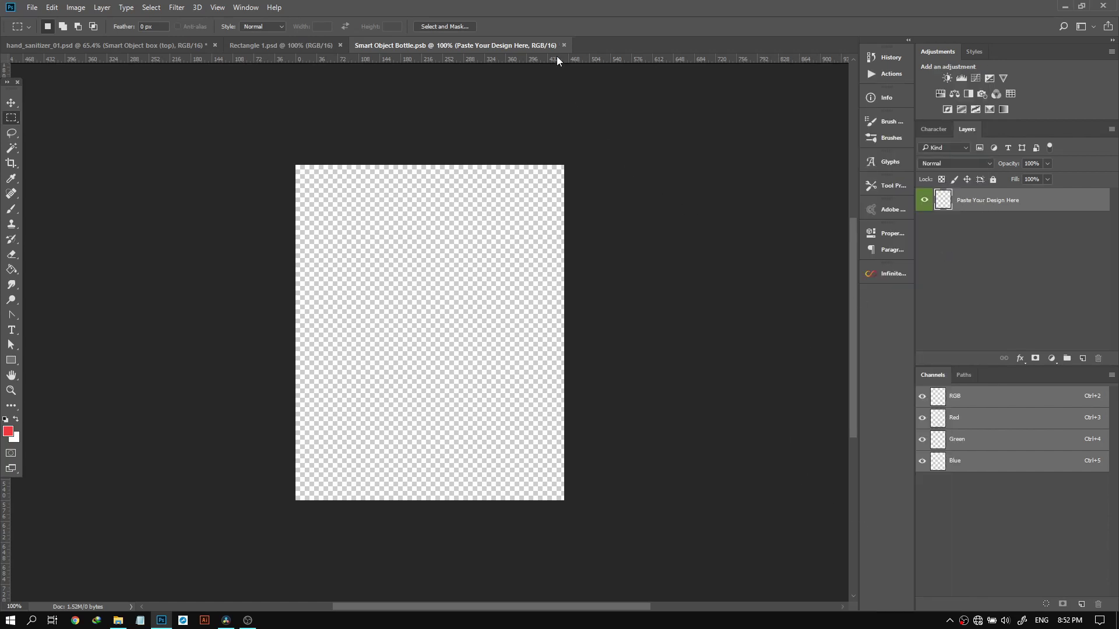
pyautogui.click(564, 46)
pyautogui.scroll(-2, 519, 276)
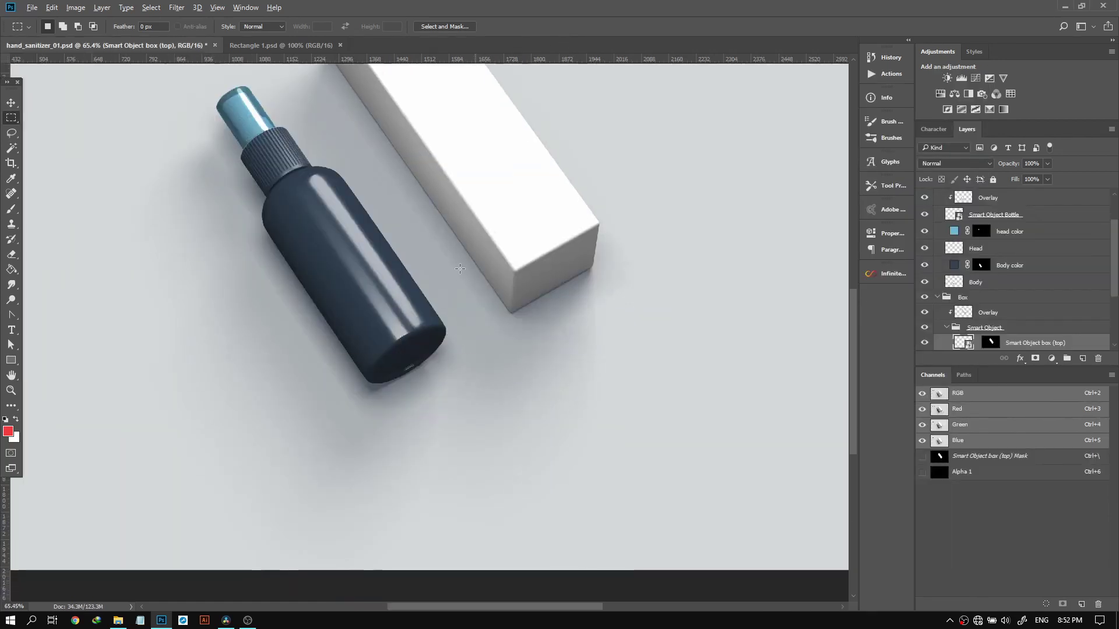
pyautogui.scroll(3, 520, 276)
pyautogui.scroll(-5, 462, 250)
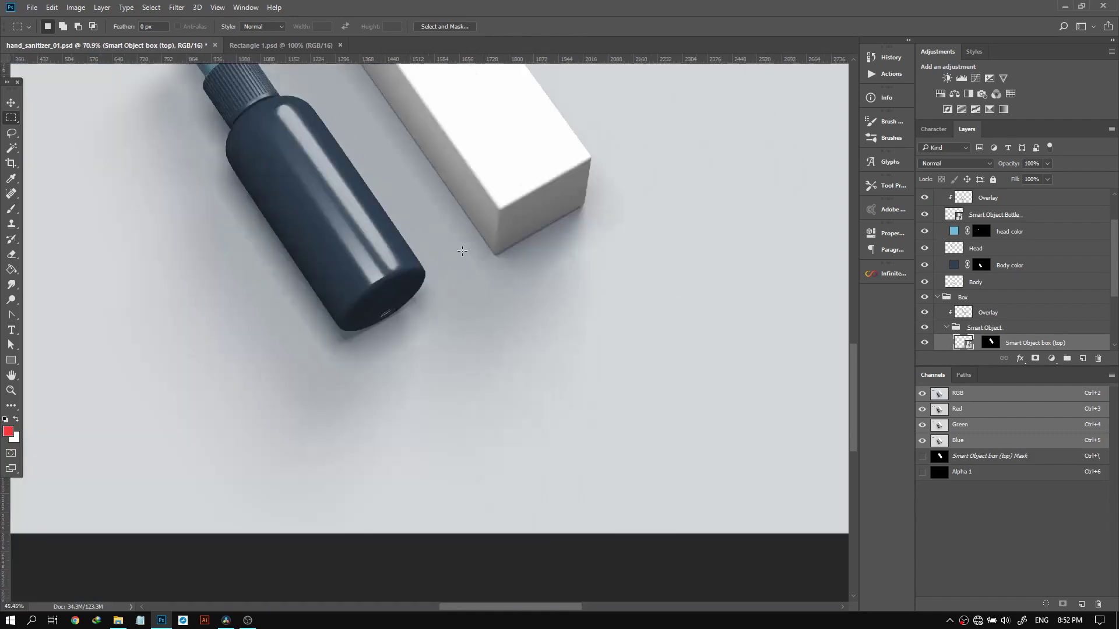
pyautogui.scroll(2, 417, 190)
pyautogui.scroll(3, 418, 191)
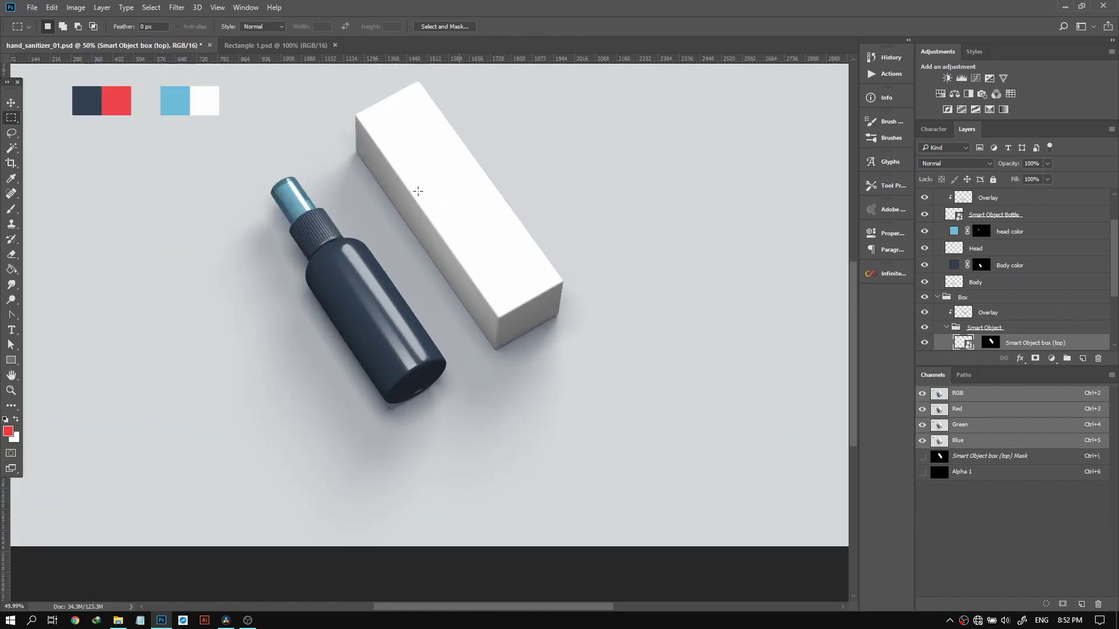
pyautogui.scroll(-1, 386, 204)
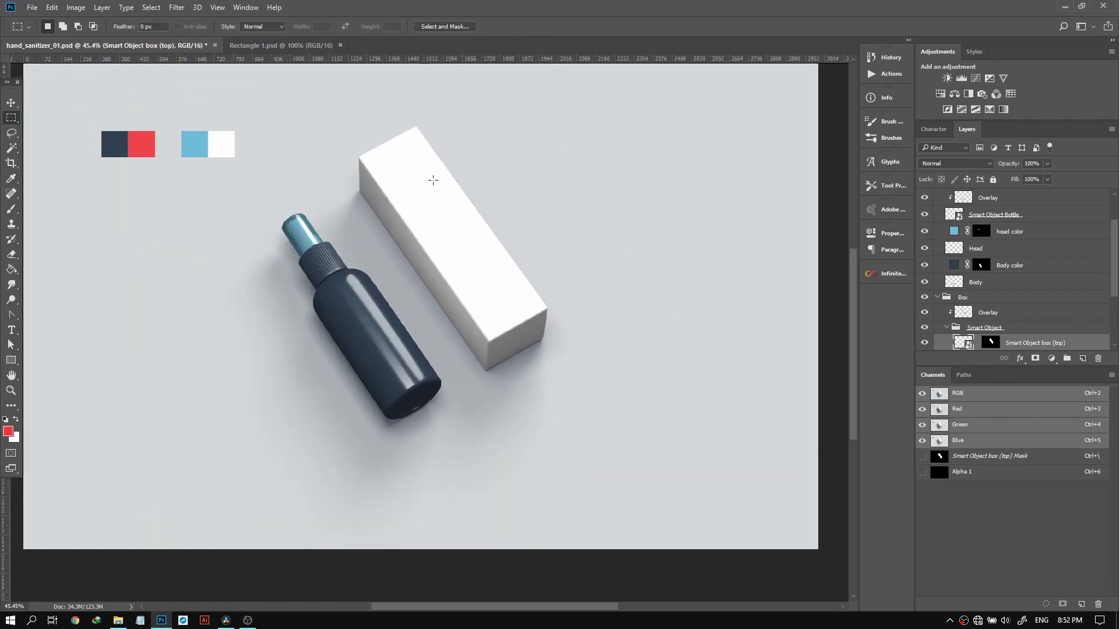
# Put the Glossy layer into its own group, name the group "Glossy" and collapse it
pyautogui.click(941, 299)
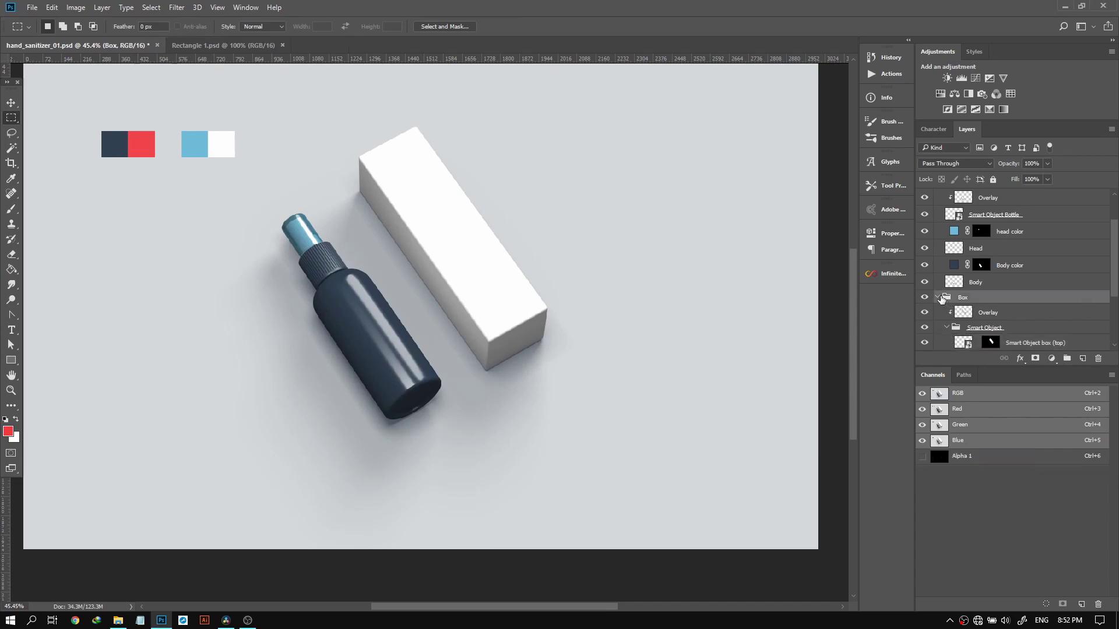
pyautogui.scroll(1, 961, 233)
pyautogui.click(966, 218)
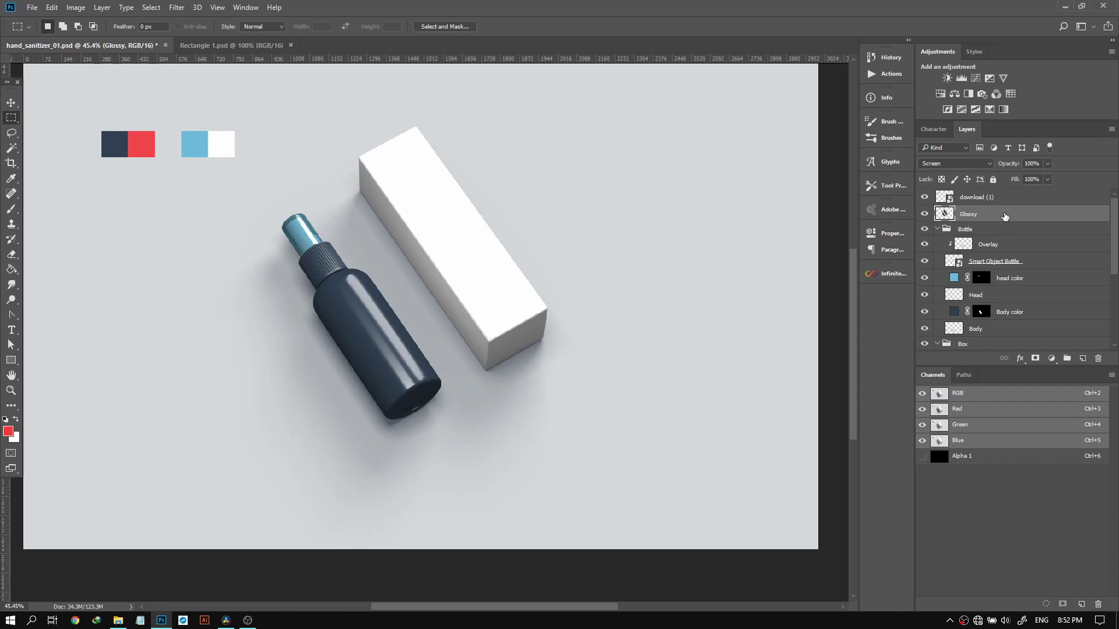
pyautogui.hotkey('ctrl', 'g')
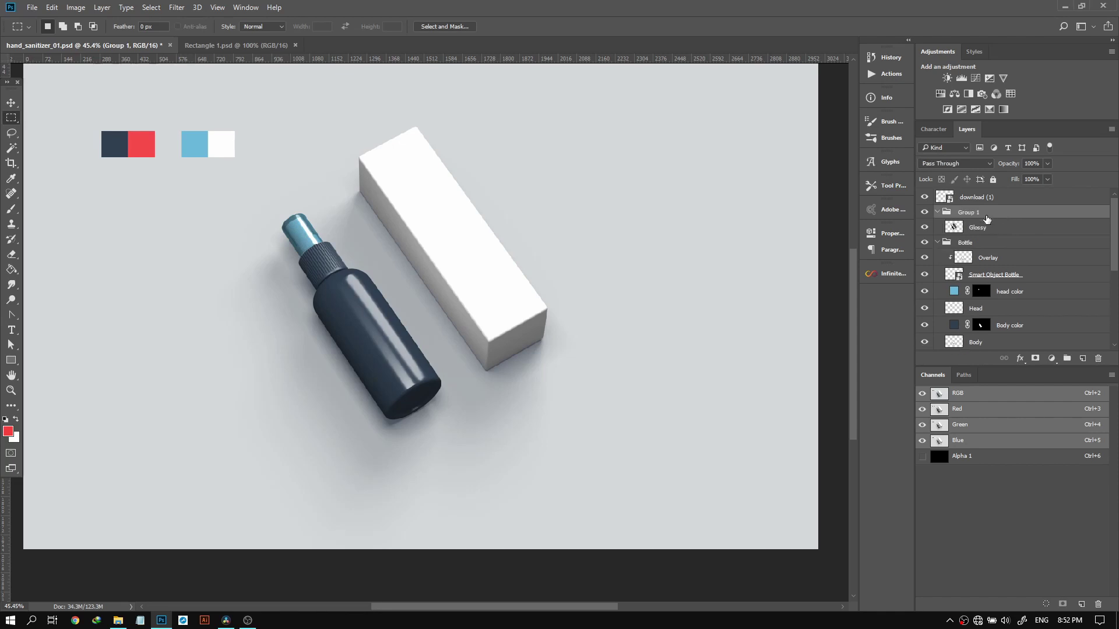
pyautogui.doubleClick(972, 213)
pyautogui.write('Glossy')
pyautogui.press('Return')
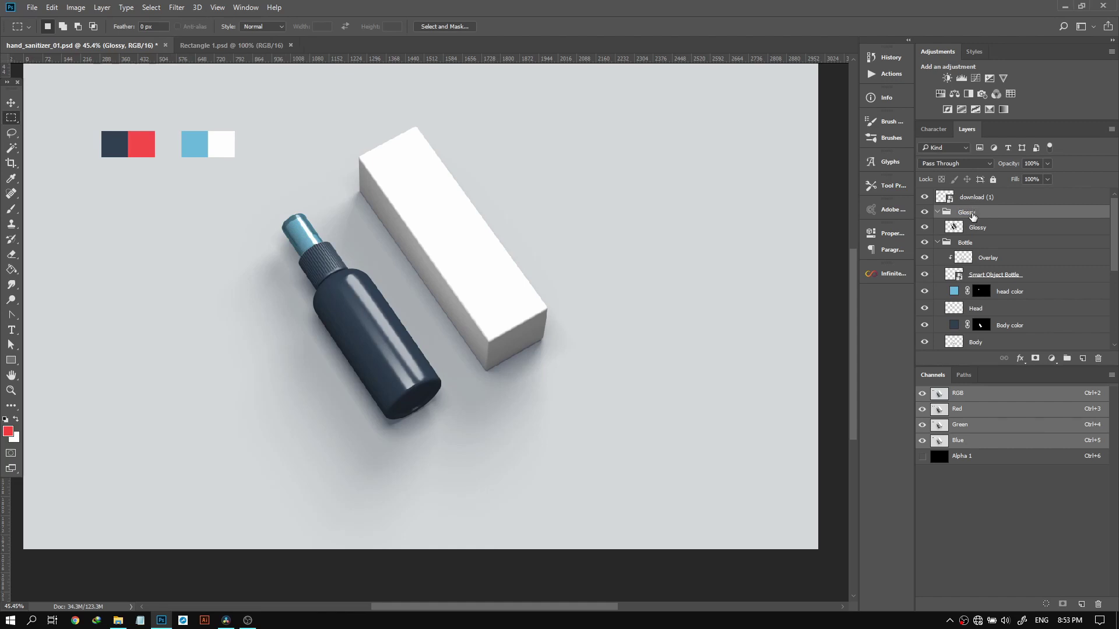
pyautogui.click(981, 232)
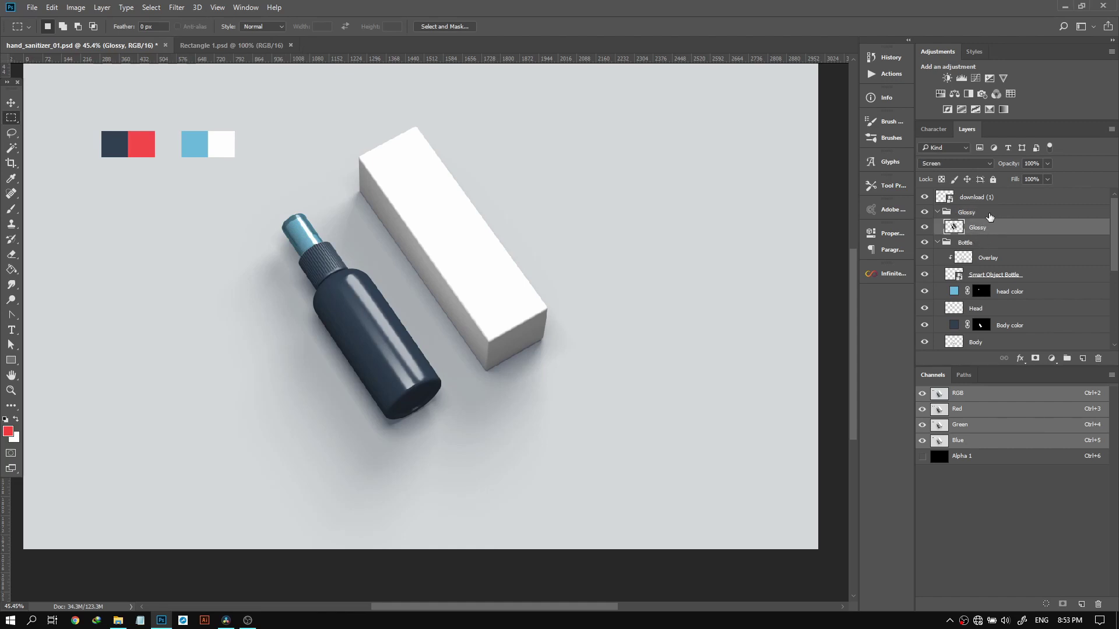
pyautogui.click(937, 213)
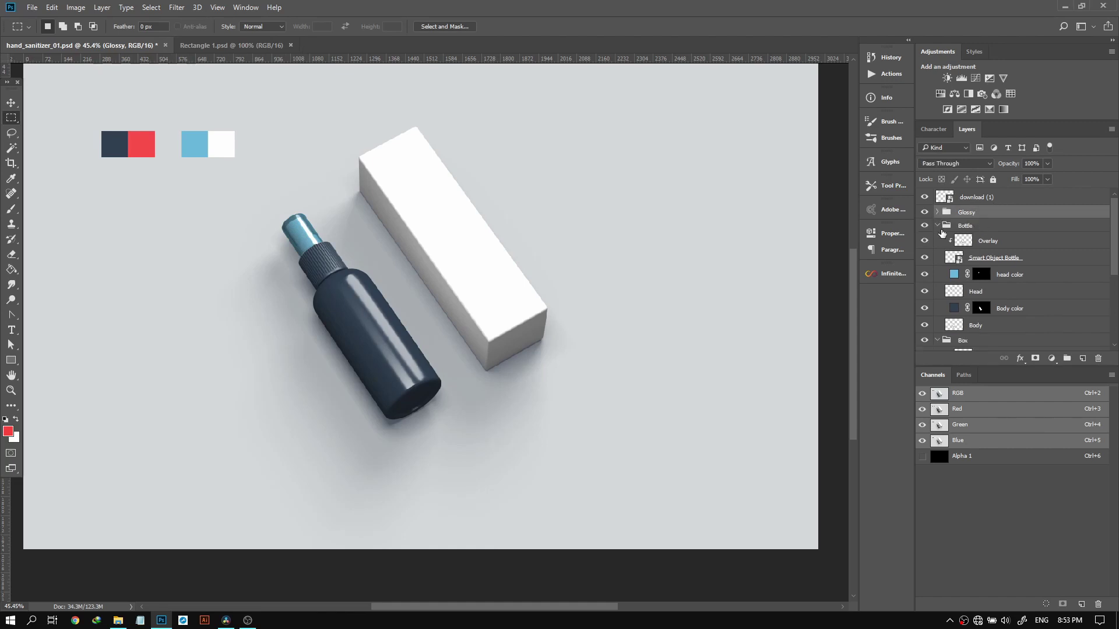
# Examine the smart object layers and masks inside the Bottle and Box groups
pyautogui.scroll(-3, 982, 237)
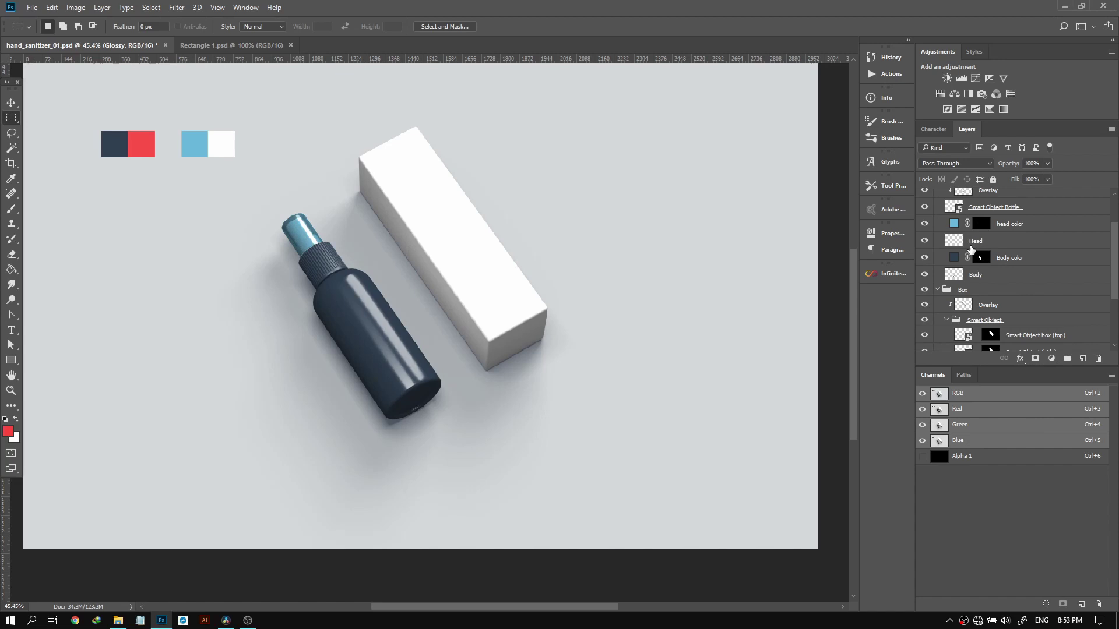
pyautogui.scroll(-2, 1007, 306)
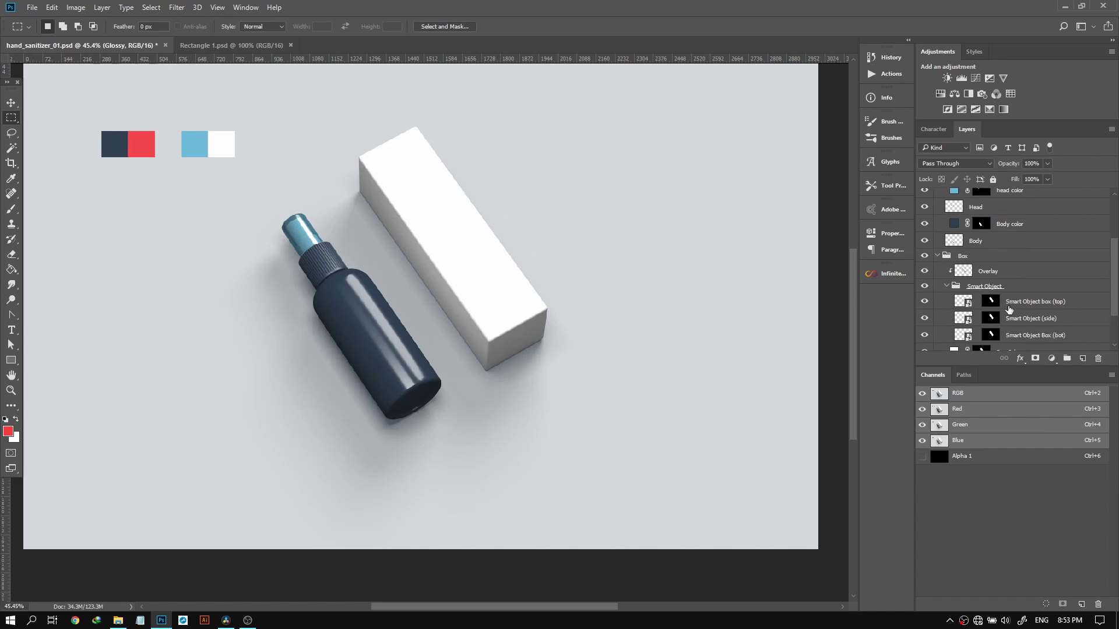
pyautogui.click(1018, 301)
pyautogui.scroll(-1, 1017, 300)
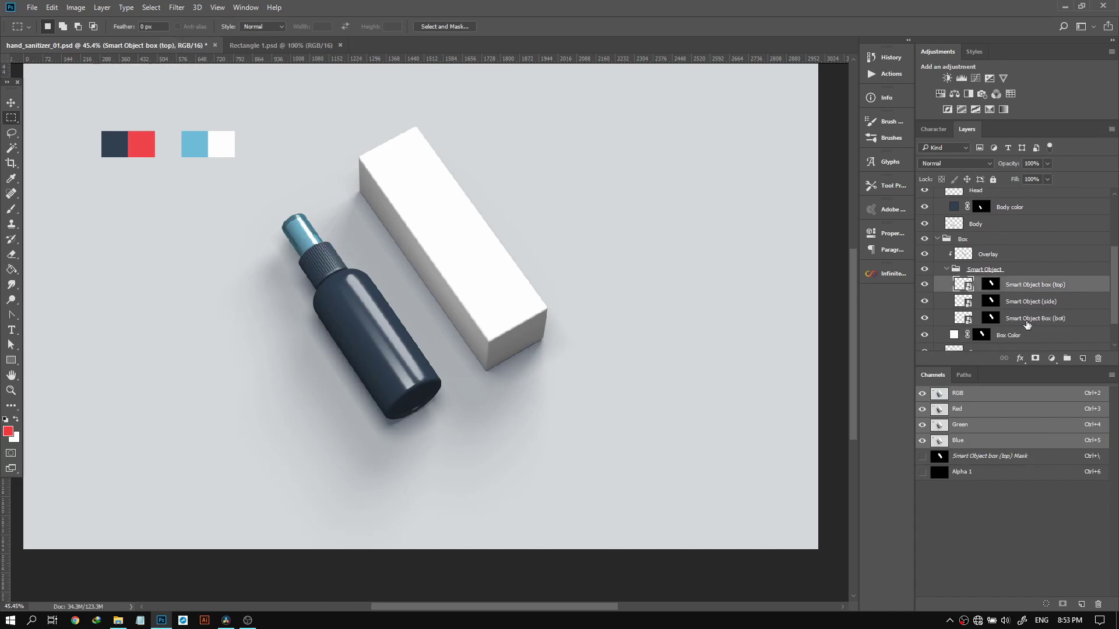
pyautogui.scroll(-2, 1017, 313)
pyautogui.scroll(3, 1020, 308)
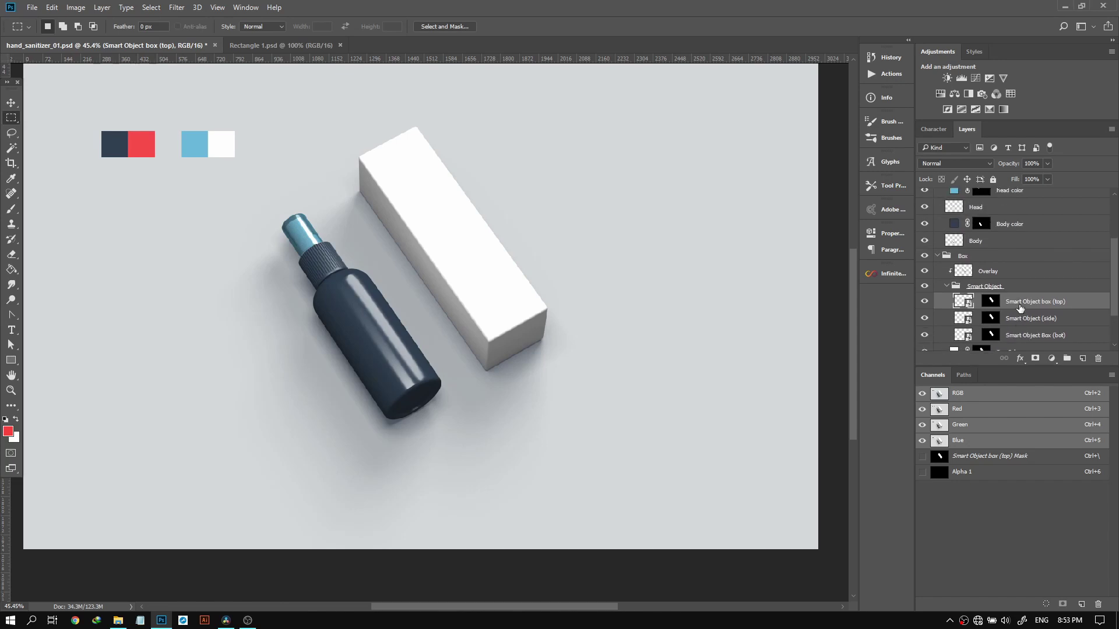
pyautogui.scroll(3, 1019, 304)
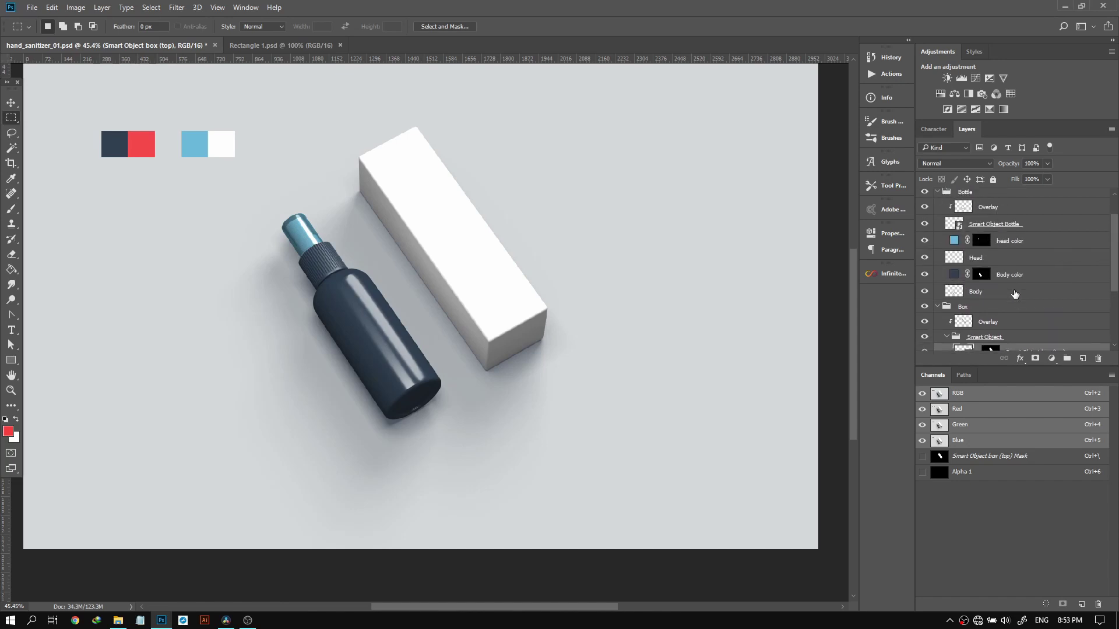
pyautogui.click(982, 227)
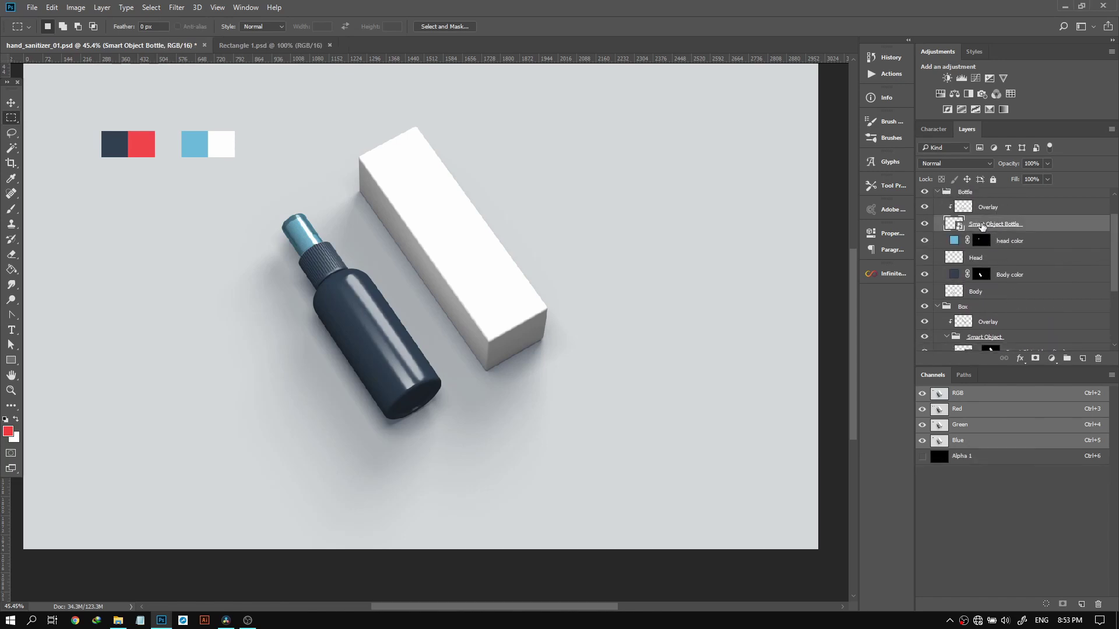
pyautogui.click(990, 277)
pyautogui.click(959, 227)
pyautogui.scroll(2, 976, 230)
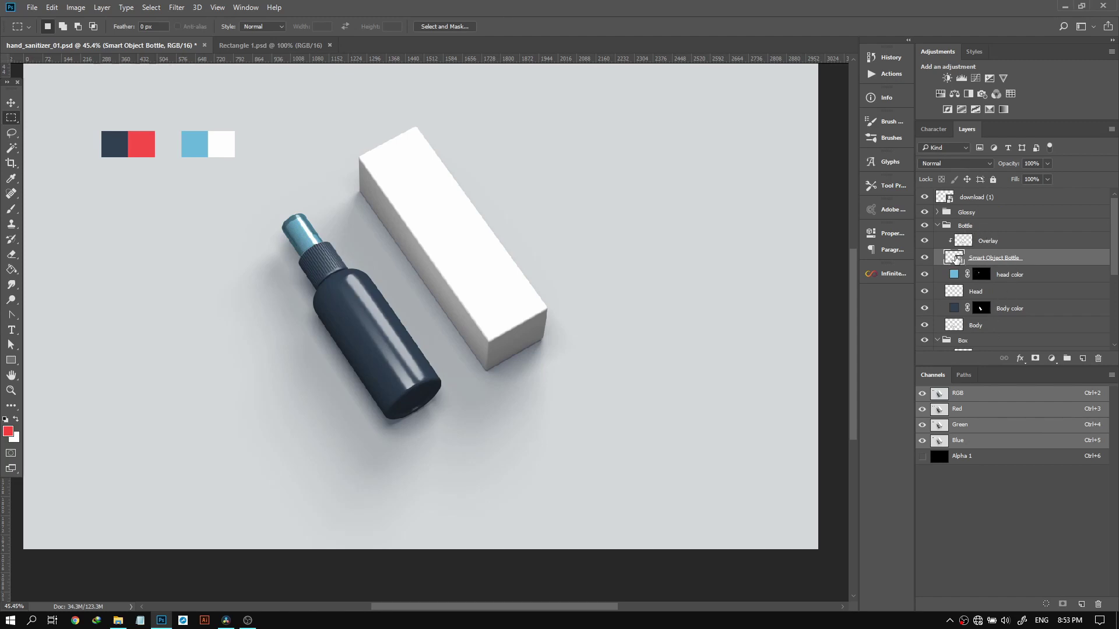
# Copy the Body color layer's mask onto the Smart Object Bottle layer
pyautogui.click(980, 311)
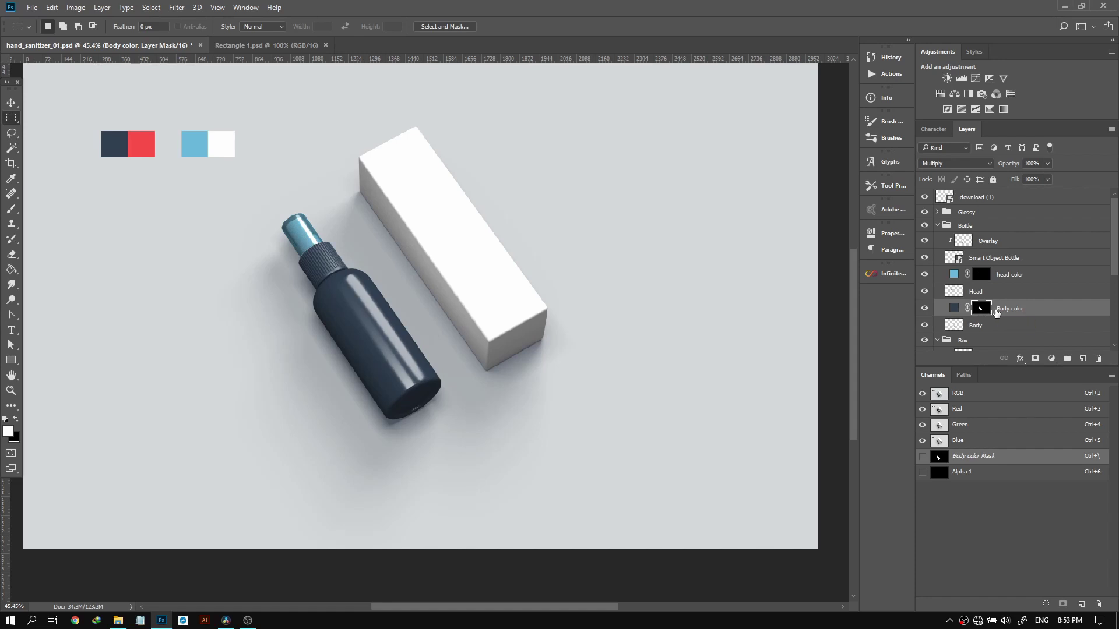
pyautogui.moveTo(989, 312); pyautogui.dragTo(984, 261)
pyautogui.click(954, 258)
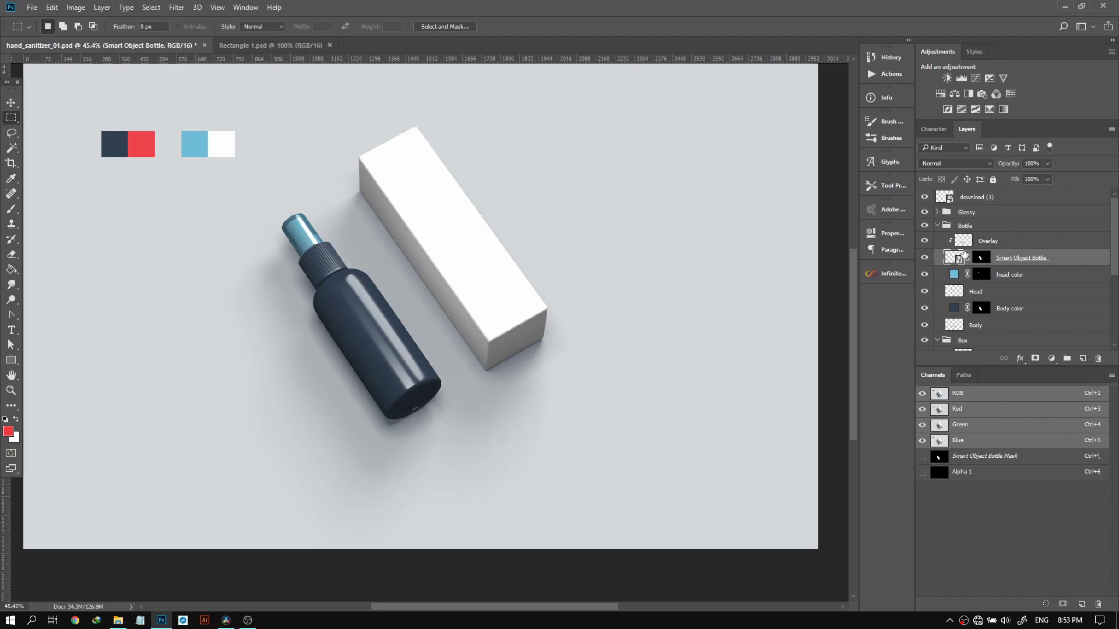
pyautogui.click(966, 257)
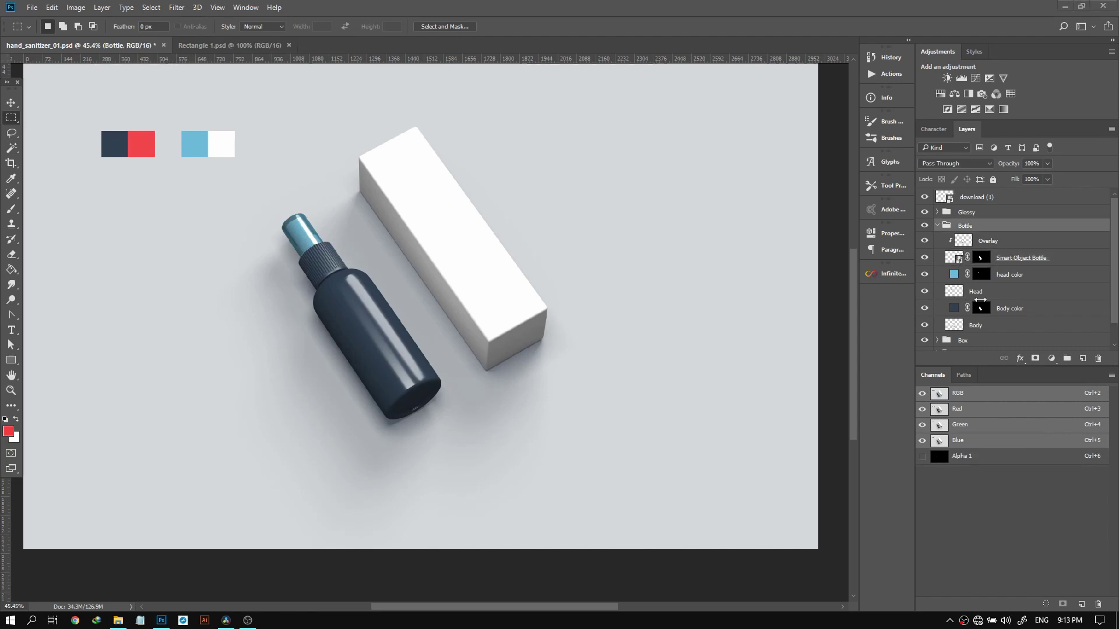
# Load the Body color mask as a selection to check the bottle body's outline, and clear the selection
pyautogui.click(954, 308)
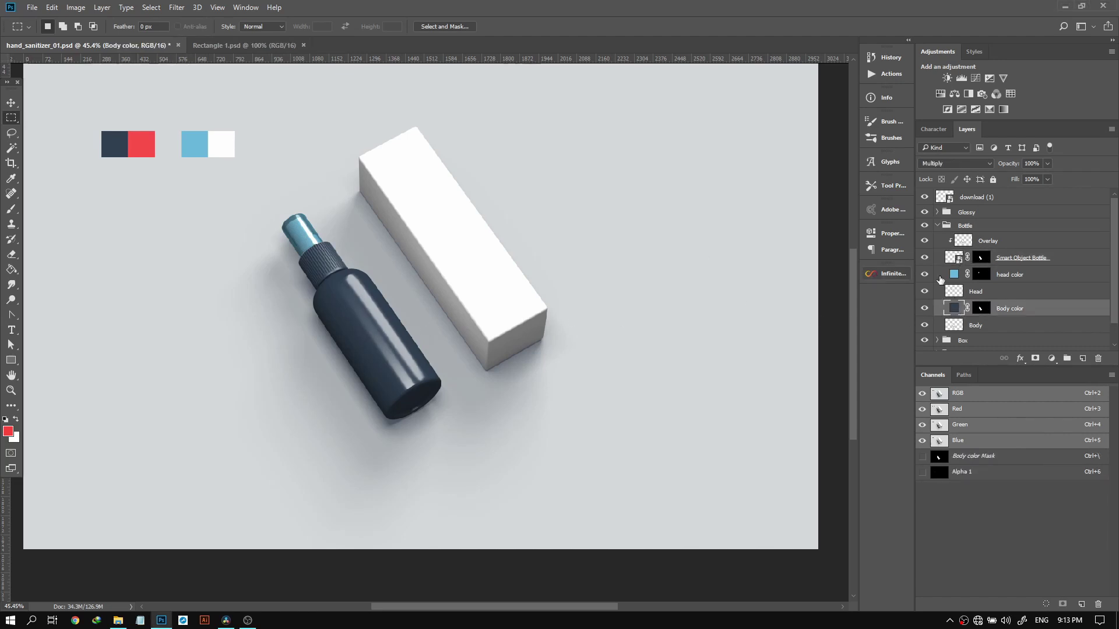
pyautogui.keyDown('ctrl'); pyautogui.click(981, 308); pyautogui.keyUp('ctrl')
pyautogui.click(967, 241)
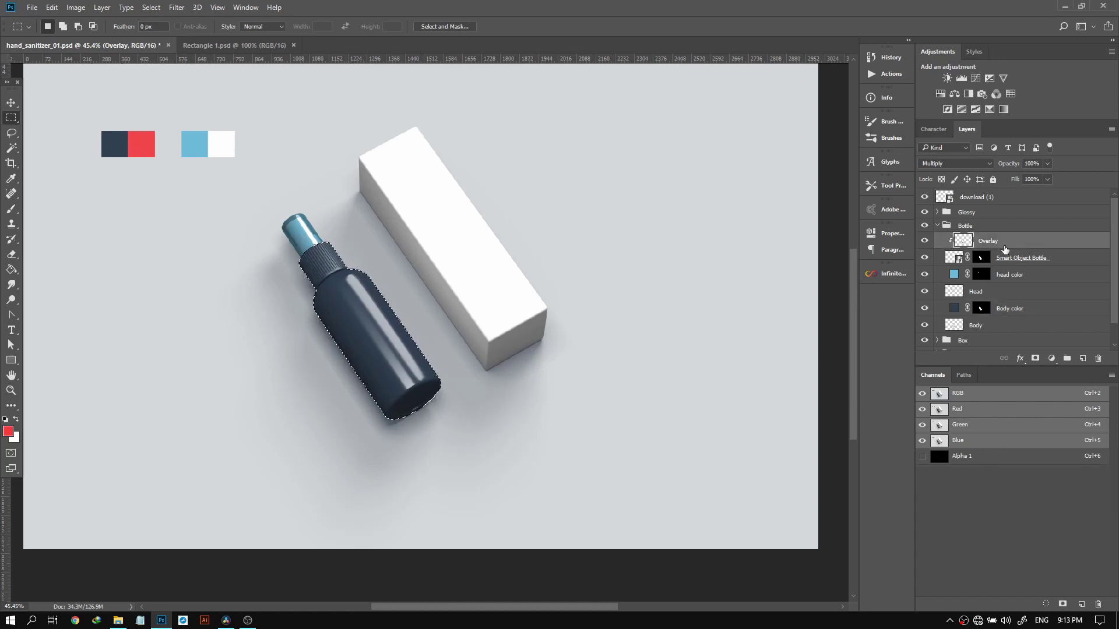
pyautogui.click(938, 225)
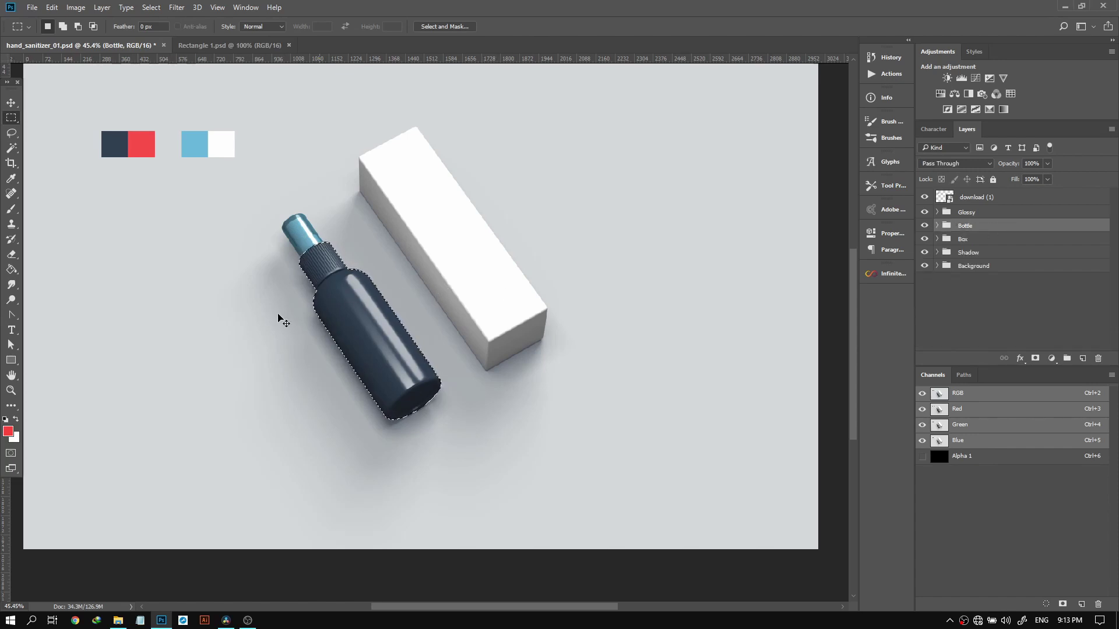
pyautogui.hotkey('ctrl', 'd')
# Review the finished layer structure, expanding the Box and Bottle groups to examine their smart objects, color layers and overlays
pyautogui.scroll(-1, 470, 243)
pyautogui.scroll(1, 405, 252)
pyautogui.click(978, 213)
pyautogui.click(977, 197)
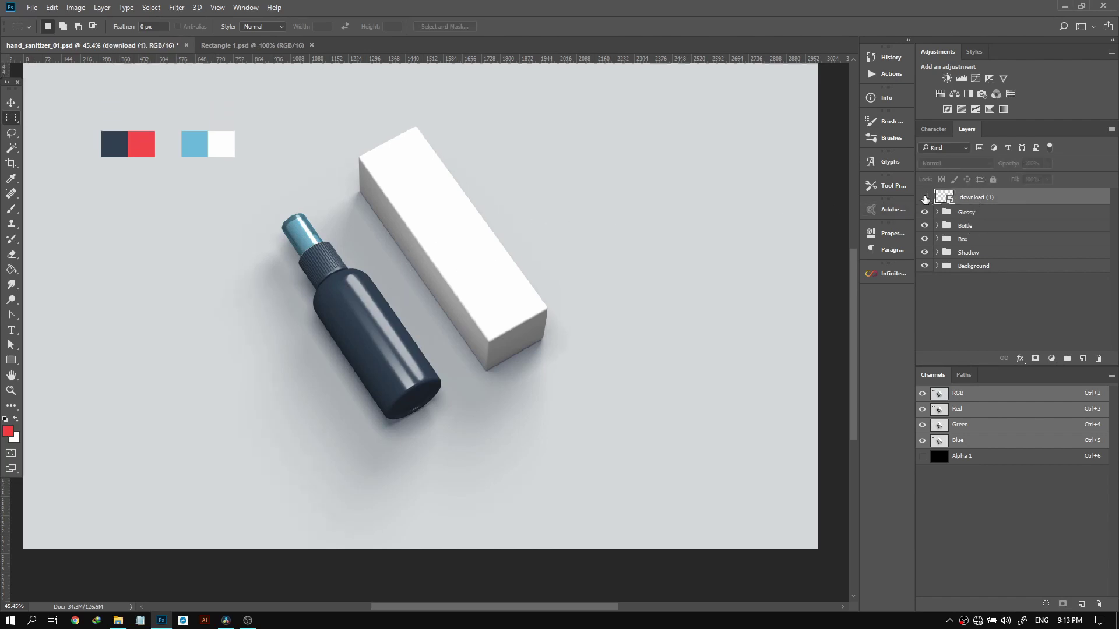
pyautogui.click(972, 228)
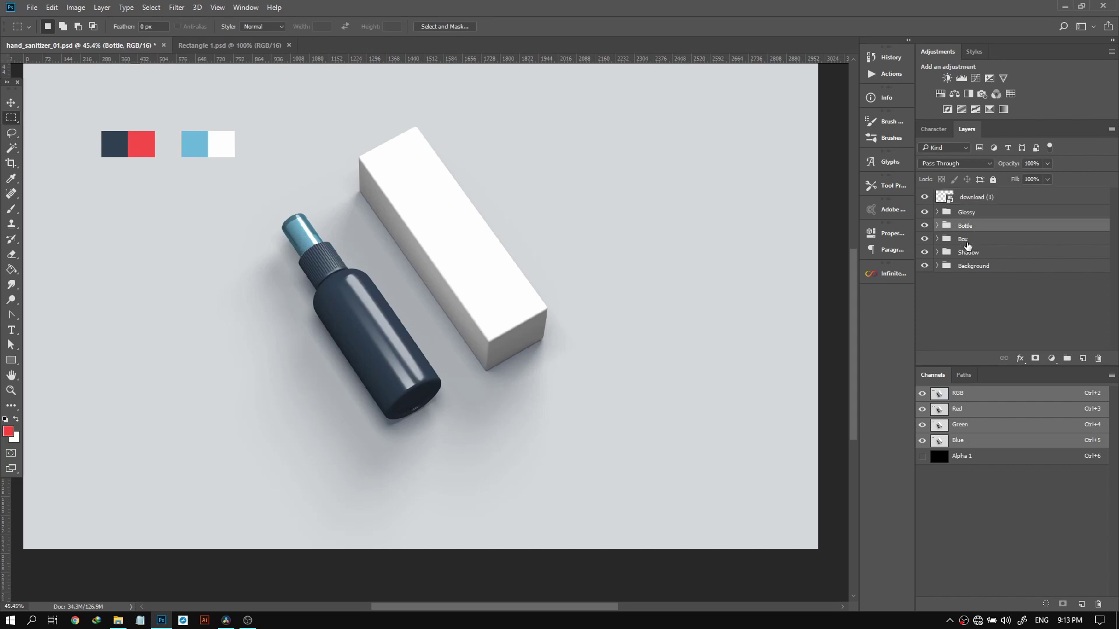
pyautogui.click(938, 239)
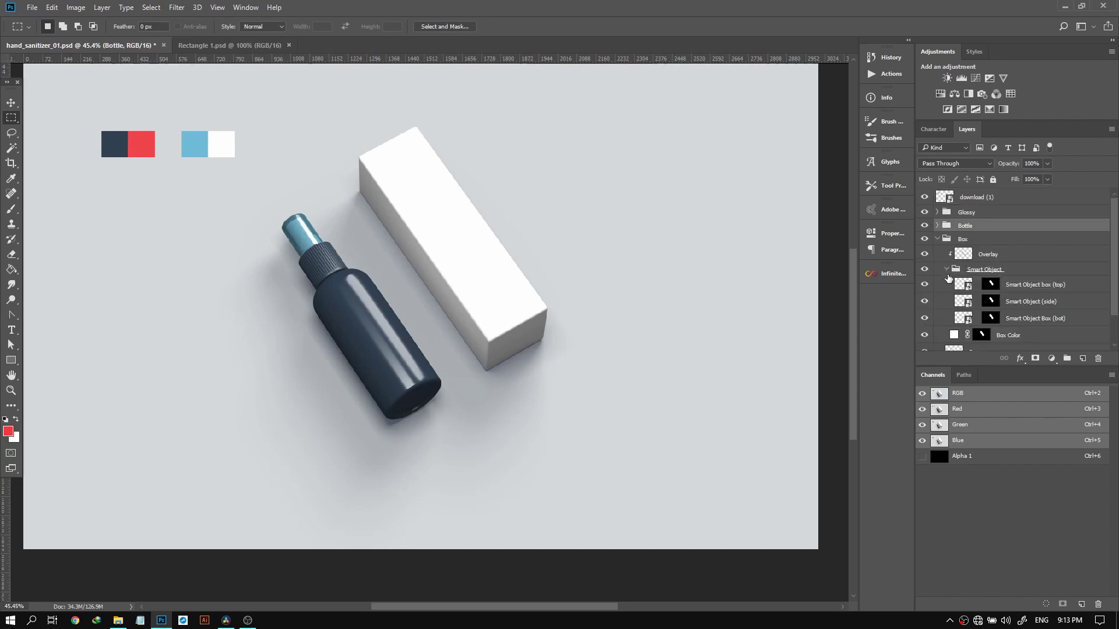
pyautogui.click(1017, 288)
pyautogui.keyDown('shift'); pyautogui.click(1019, 319); pyautogui.keyUp('shift')
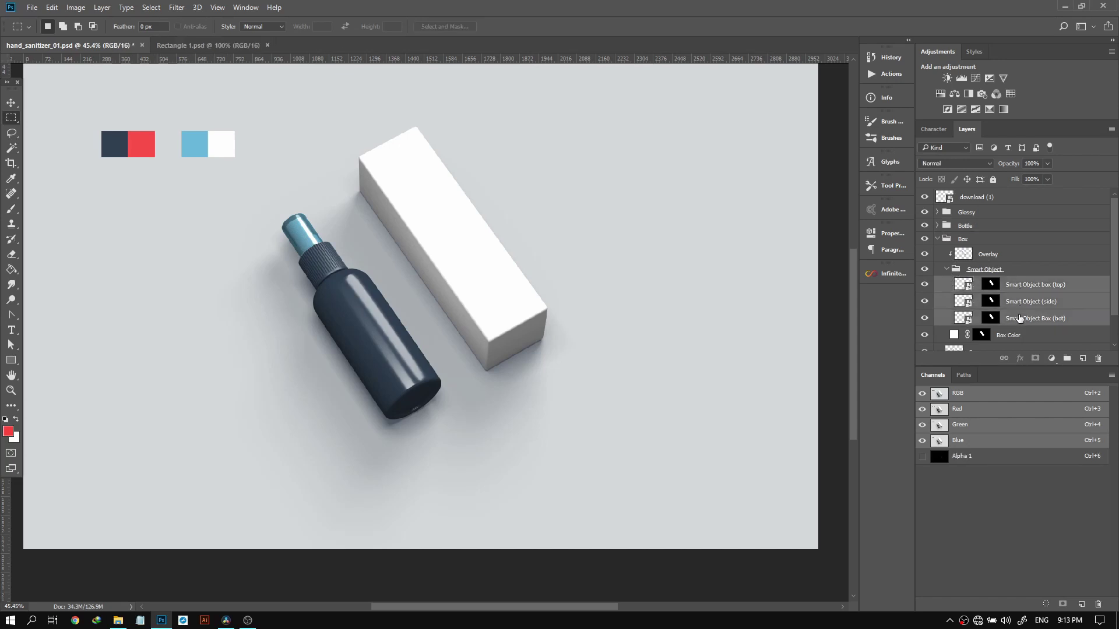
pyautogui.click(937, 225)
pyautogui.scroll(-2, 1002, 218)
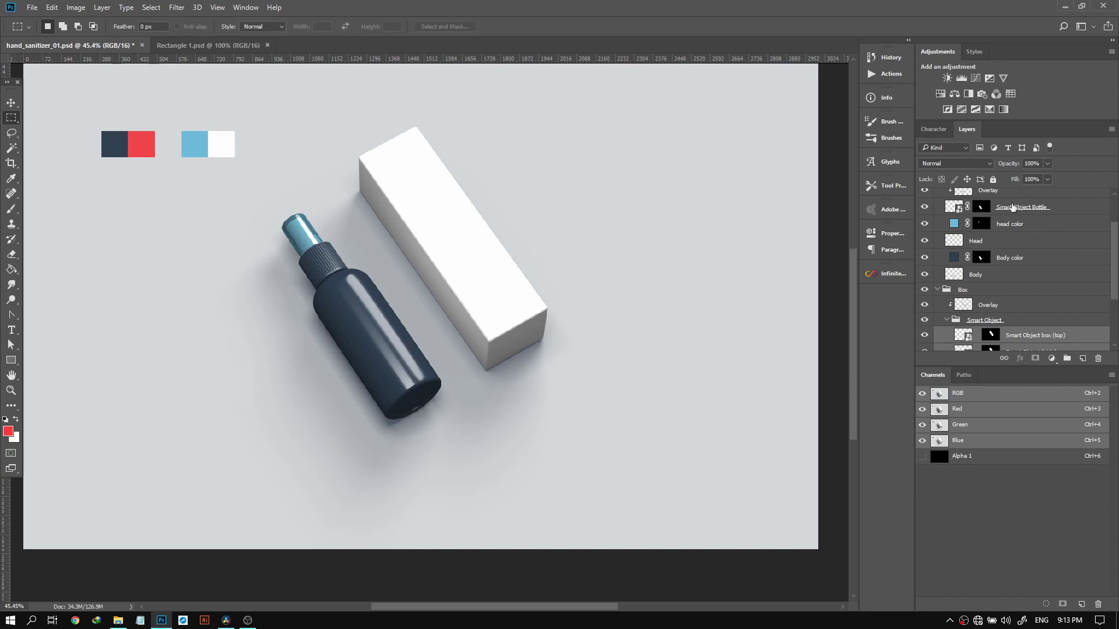
pyautogui.scroll(-2, 1016, 270)
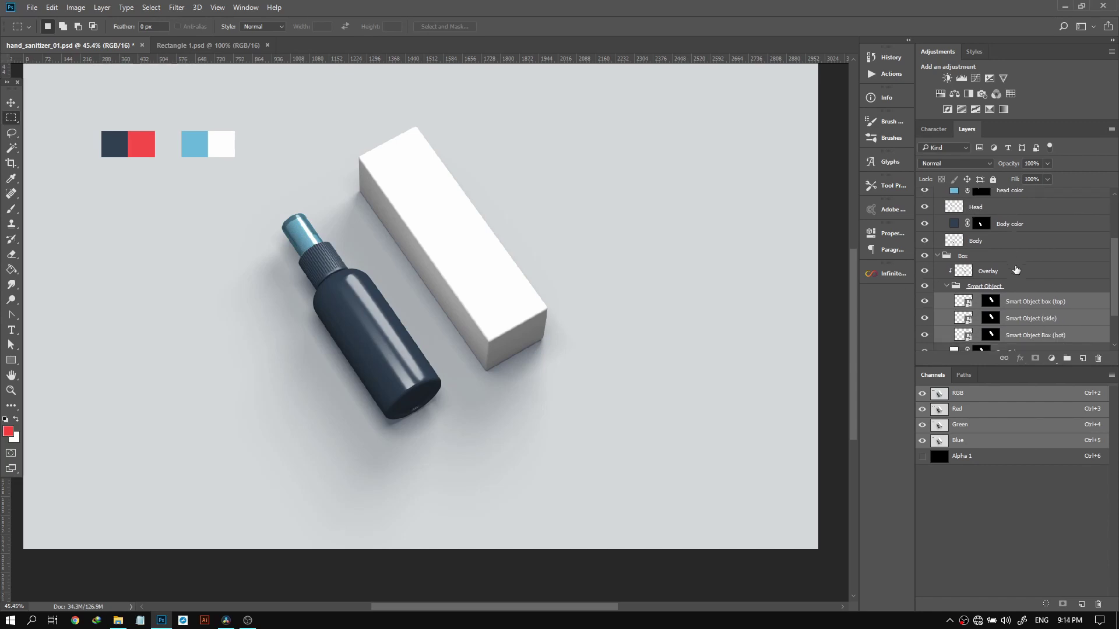
pyautogui.scroll(-3, 1017, 270)
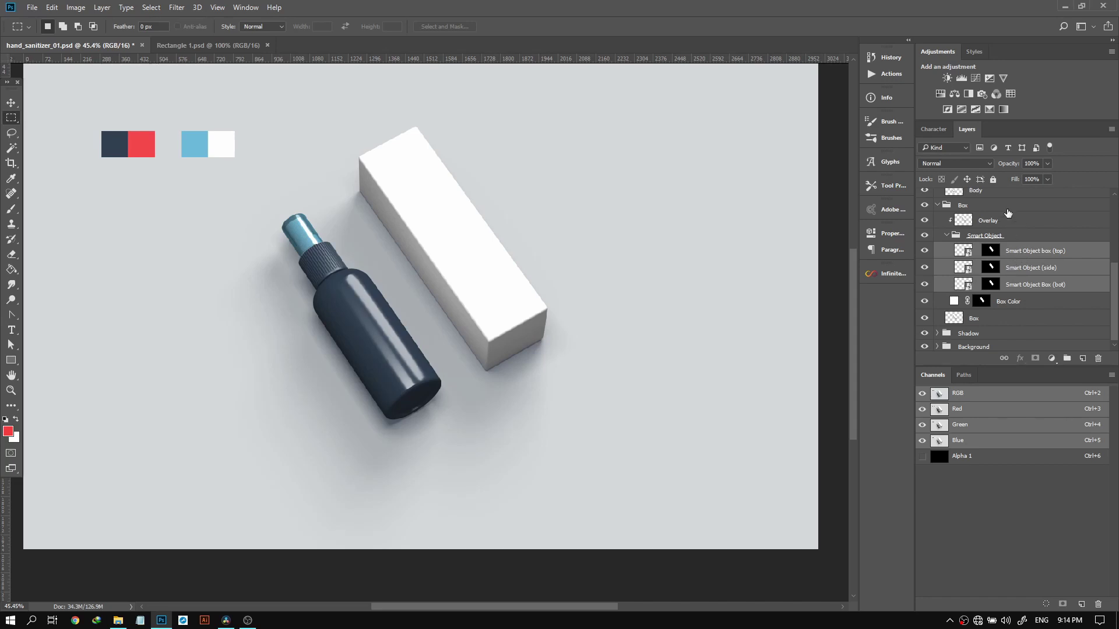
# Duplicate the bottle smart object and the three box smart objects, and move the copies to the top of the layer stack
pyautogui.scroll(6, 985, 222)
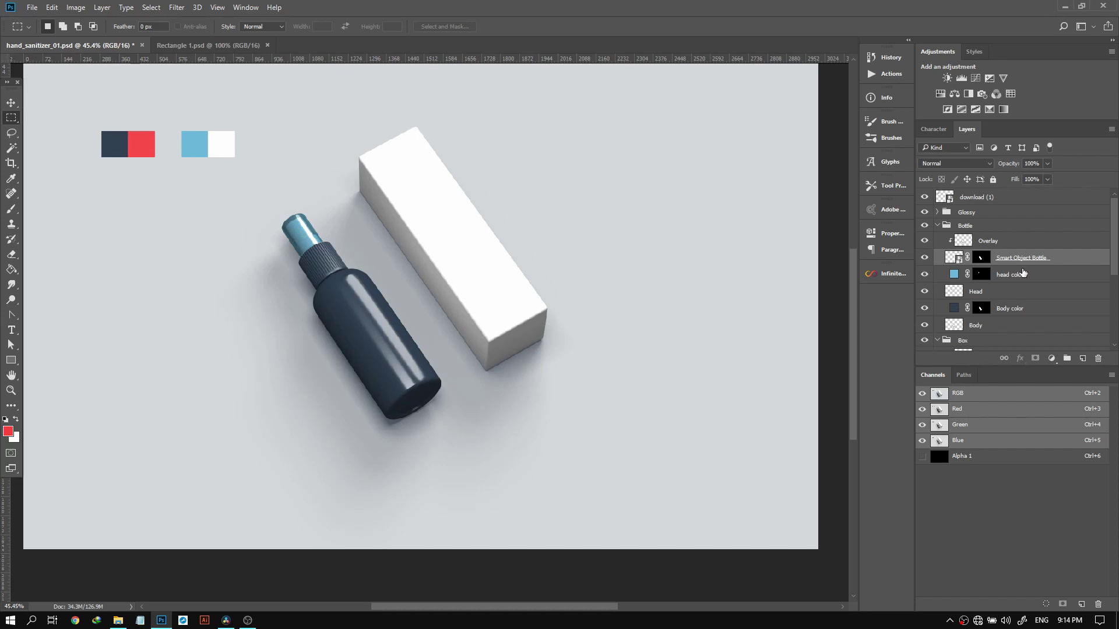
pyautogui.hotkey('ctrl', 'j')
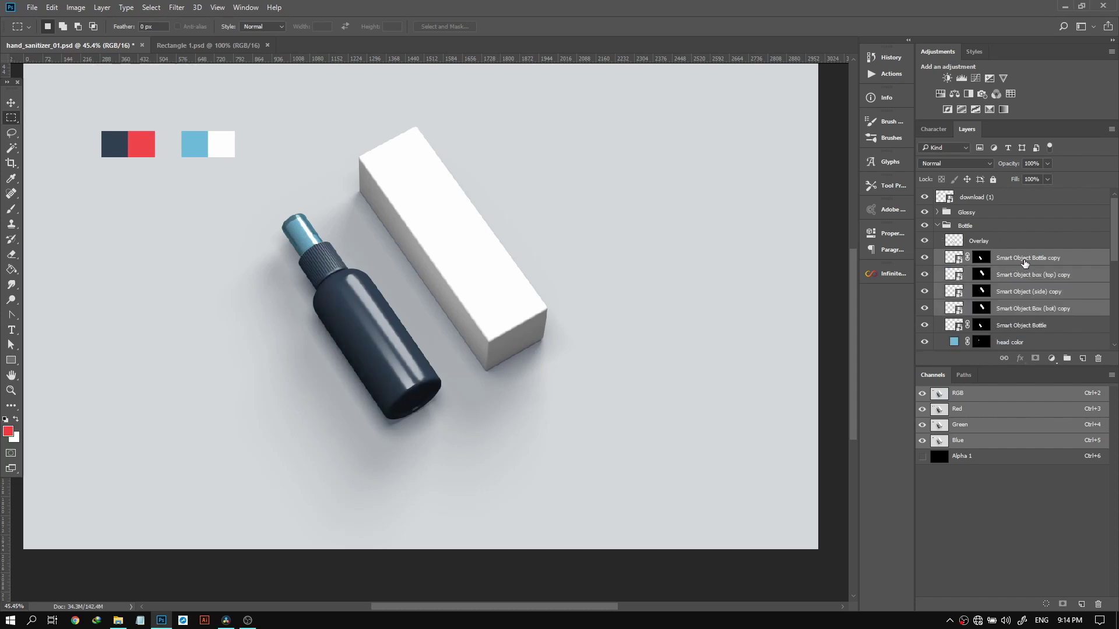
pyautogui.scroll(-1, 1024, 263)
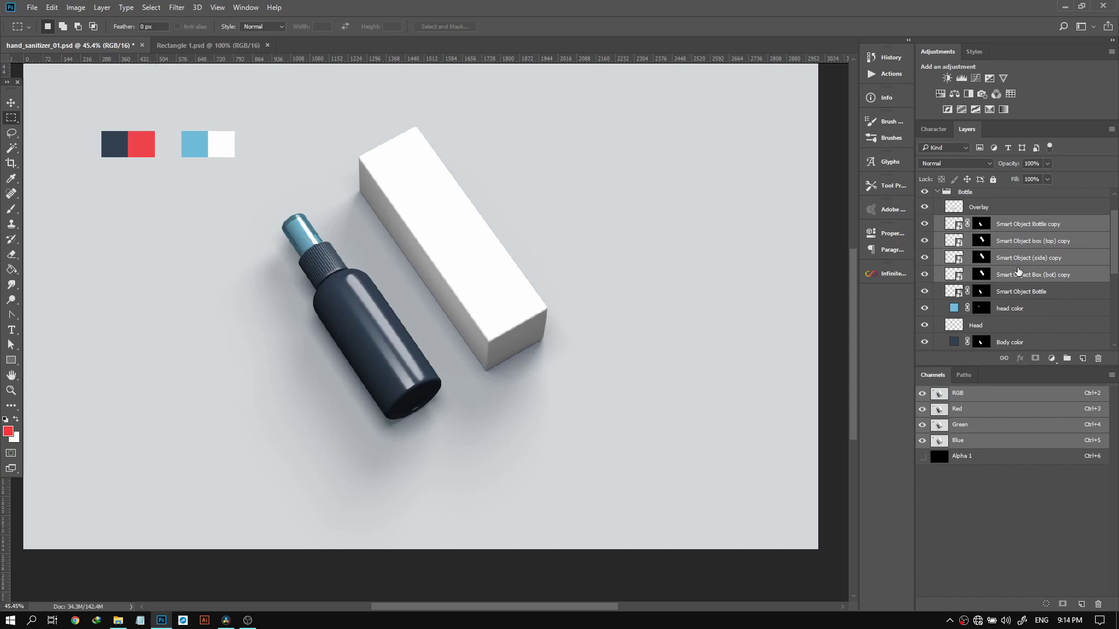
pyautogui.scroll(-4, 1025, 294)
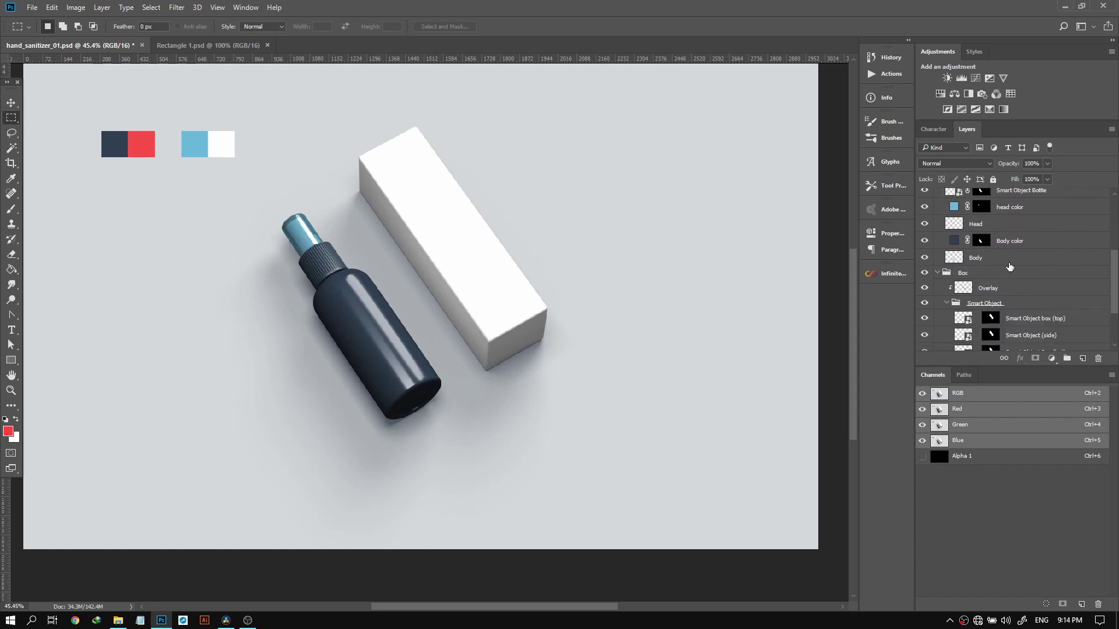
pyautogui.scroll(4, 1002, 286)
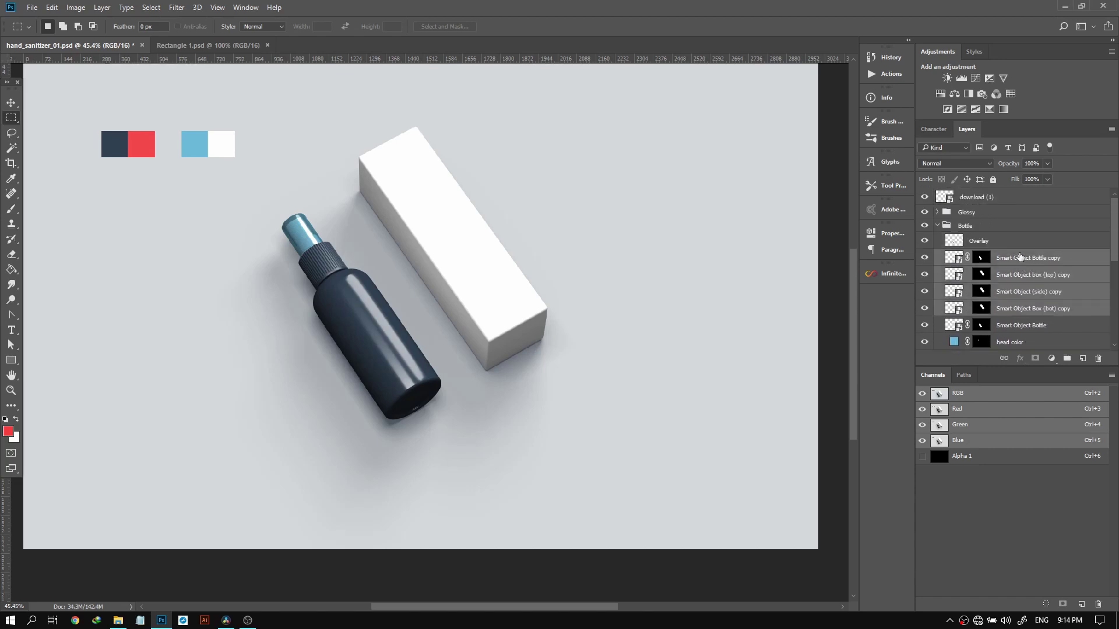
pyautogui.moveTo(1017, 259); pyautogui.dragTo(1025, 190)
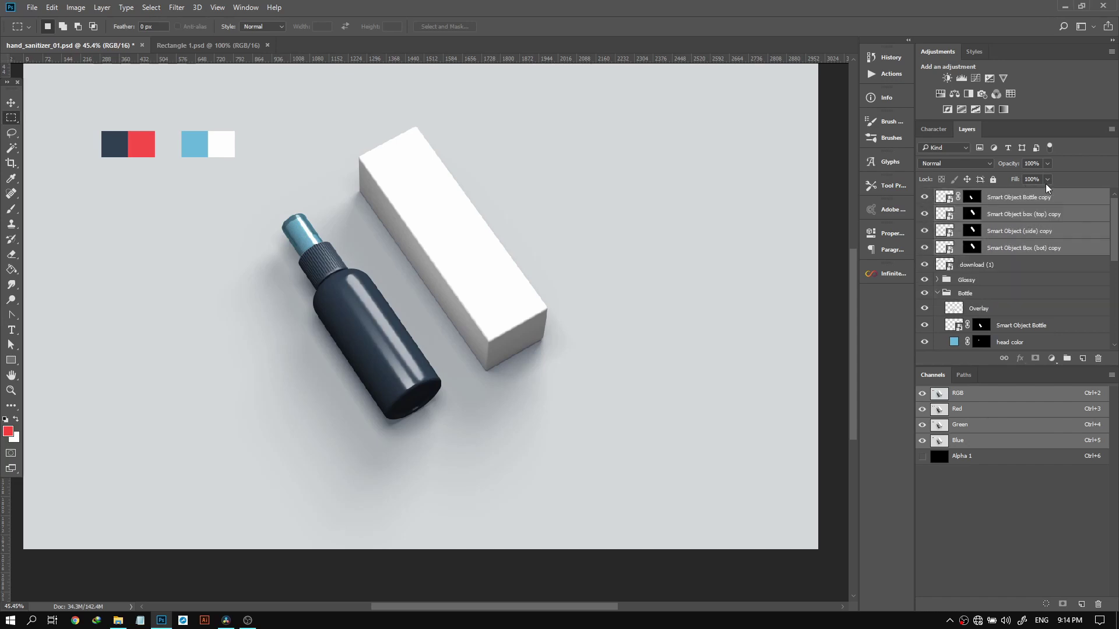
# Clip the Overlay layer in the Bottle group to the Smart Object Bottle layer beneath it with a clipping mask
pyautogui.scroll(-3, 1017, 233)
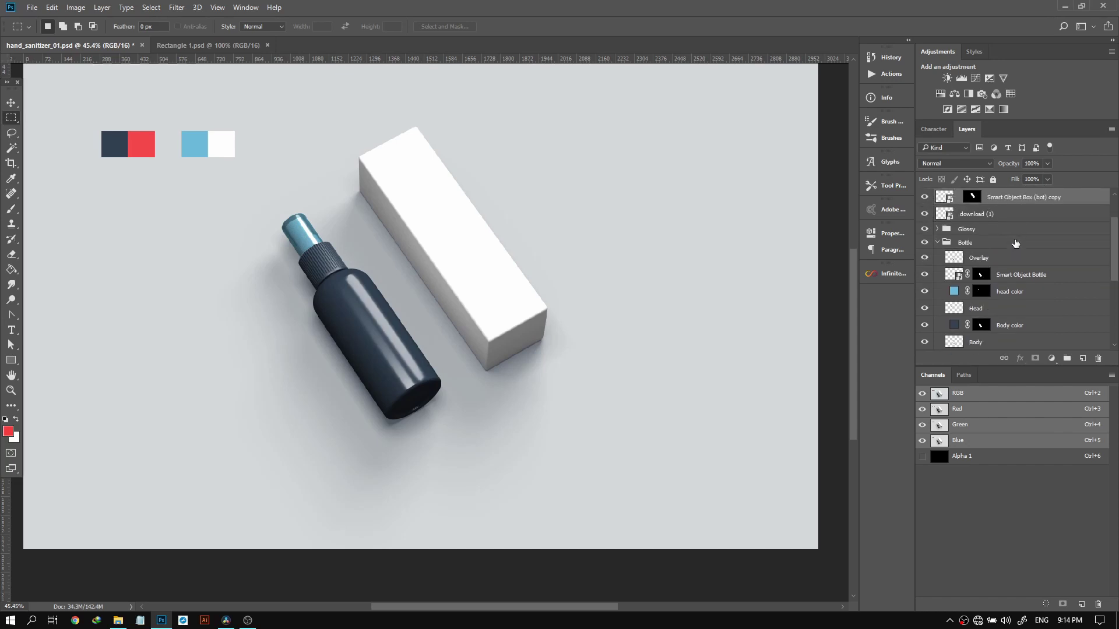
pyautogui.click(993, 264)
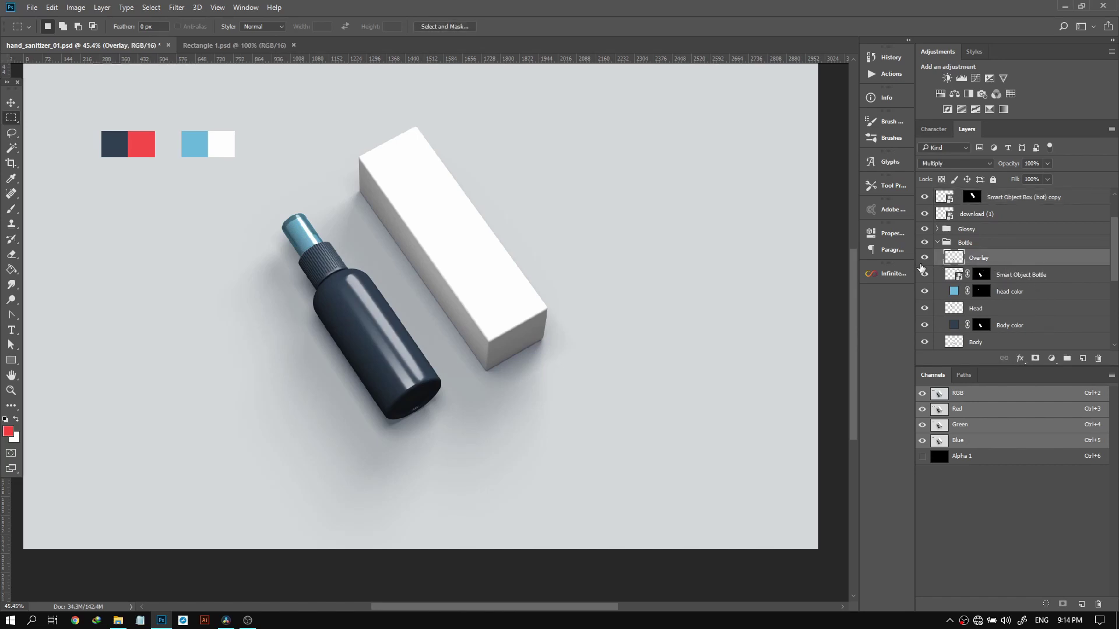
pyautogui.rightClick(1008, 256)
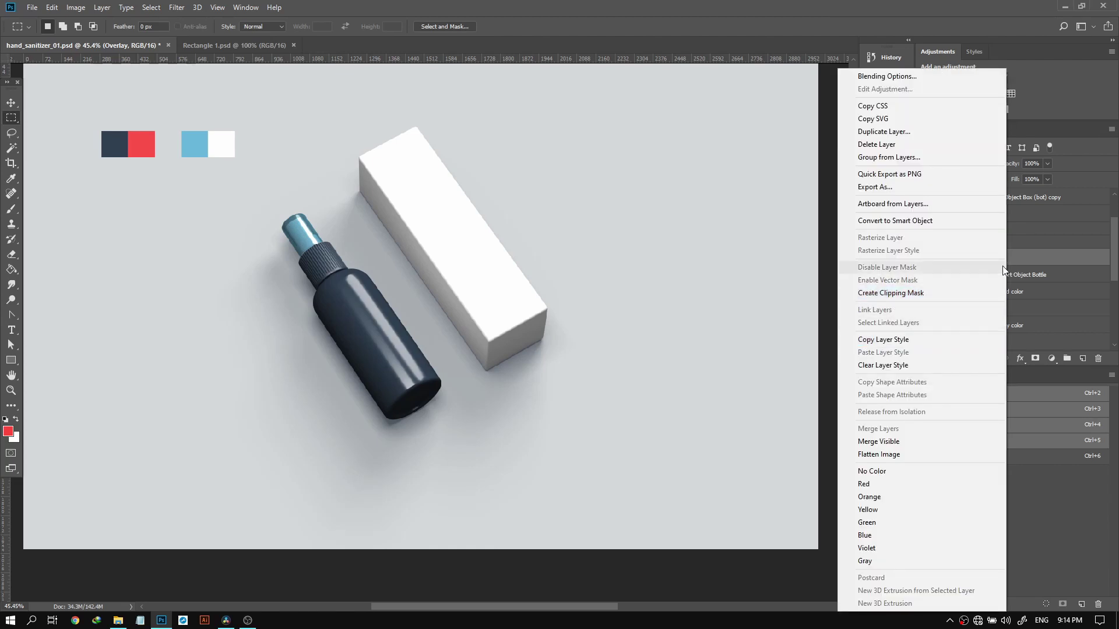
pyautogui.click(1026, 261)
pyautogui.rightClick(1001, 257)
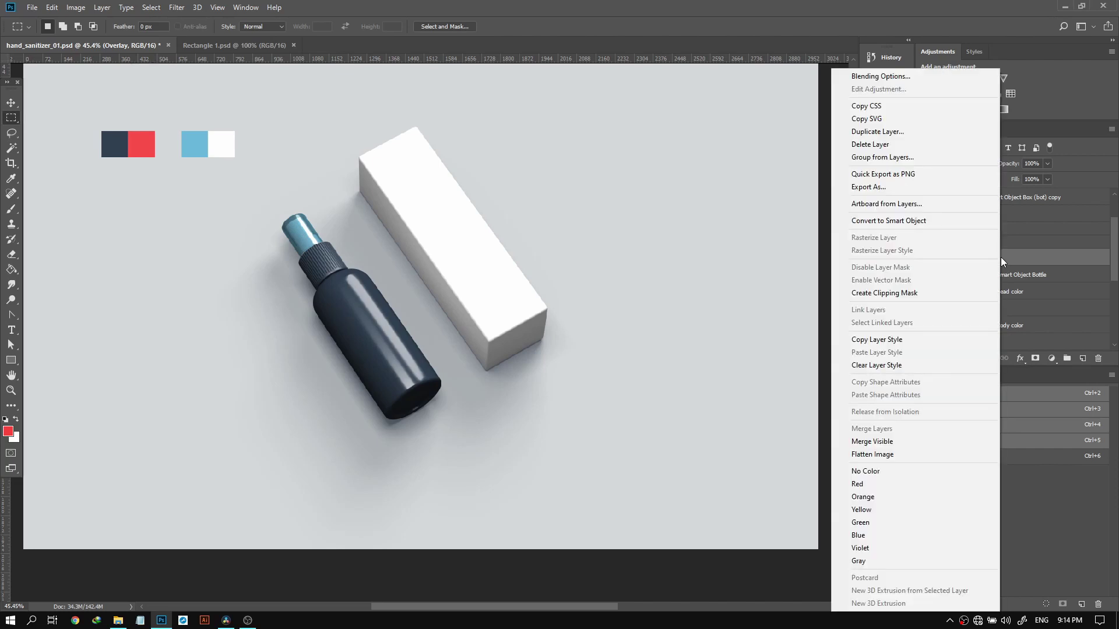
pyautogui.click(908, 296)
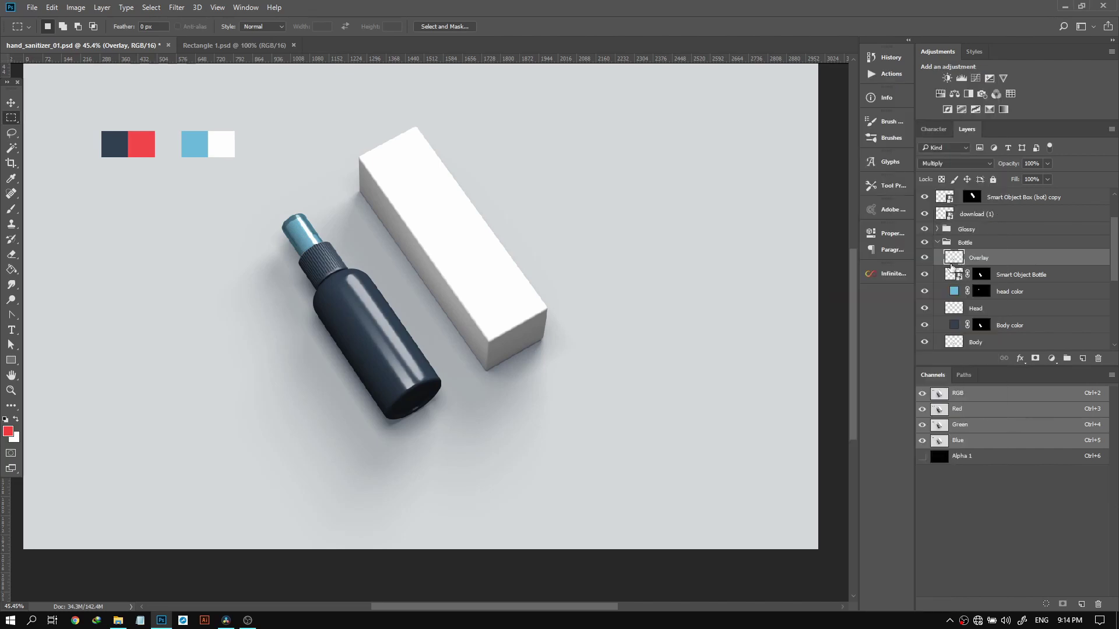
pyautogui.rightClick(1011, 260)
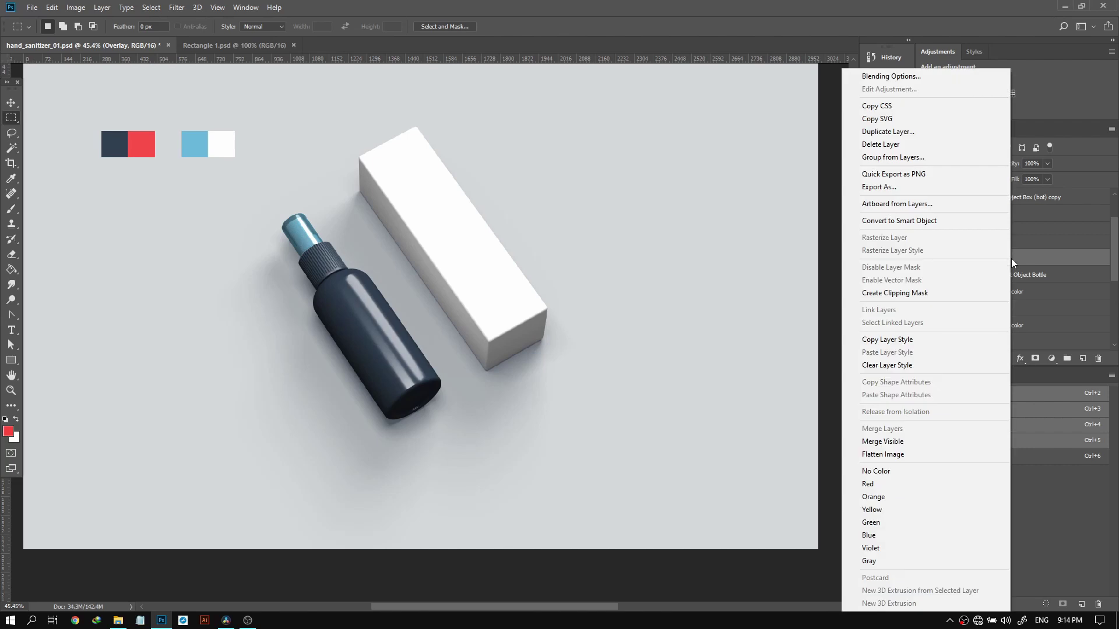
pyautogui.click(906, 294)
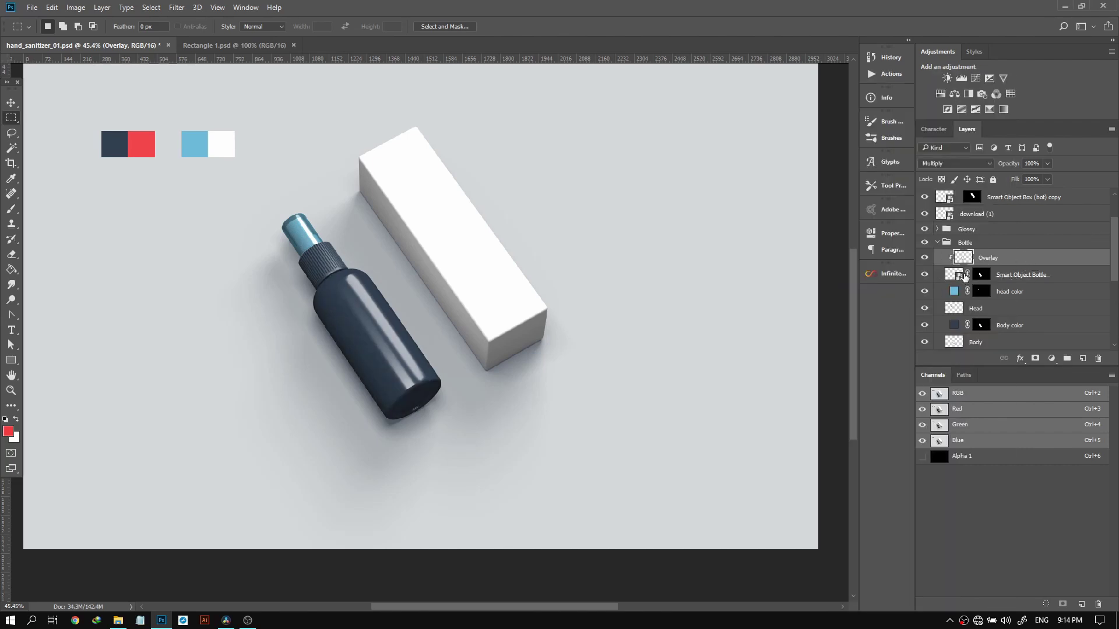
# Rename the first two duplicated layers as Smart Object Bottle and Smart Object box (top), removing the word "copy"
pyautogui.scroll(3, 1012, 233)
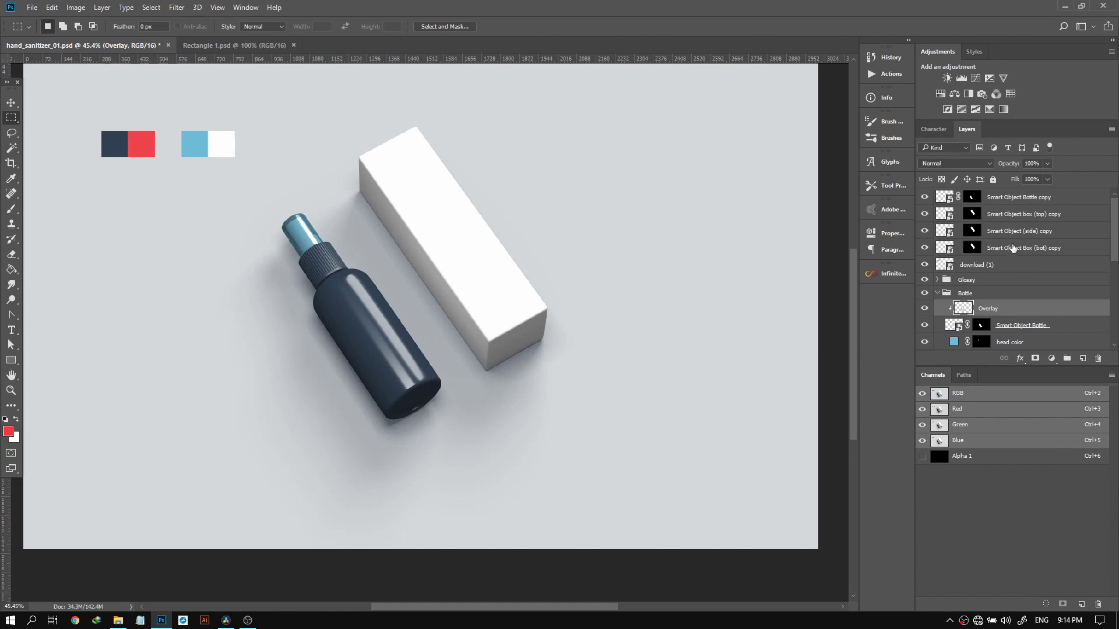
pyautogui.click(1013, 247)
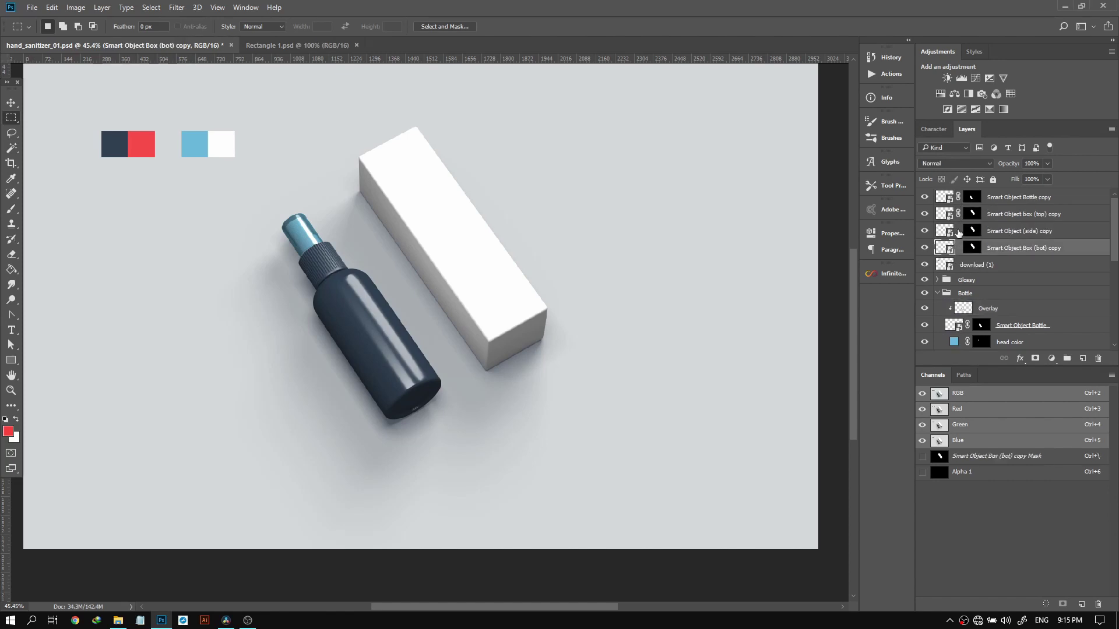
pyautogui.click(1023, 201)
pyautogui.doubleClick(1023, 201)
pyautogui.moveTo(1040, 198); pyautogui.dragTo(1077, 200)
pyautogui.press('BackSpace')
pyautogui.doubleClick(1051, 217)
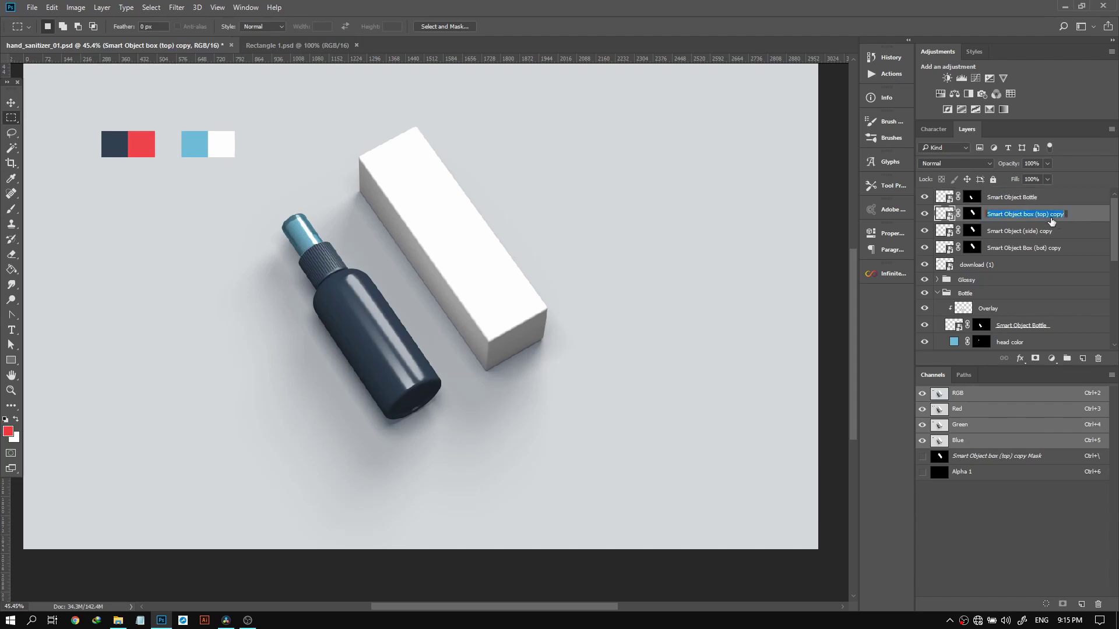
pyautogui.click(1052, 215)
pyautogui.press('BackSpace')
# Rename the other two duplicated layers as Smart Object (side) and Smart Object Box (bot), removing the word "copy"
pyautogui.doubleClick(1049, 232)
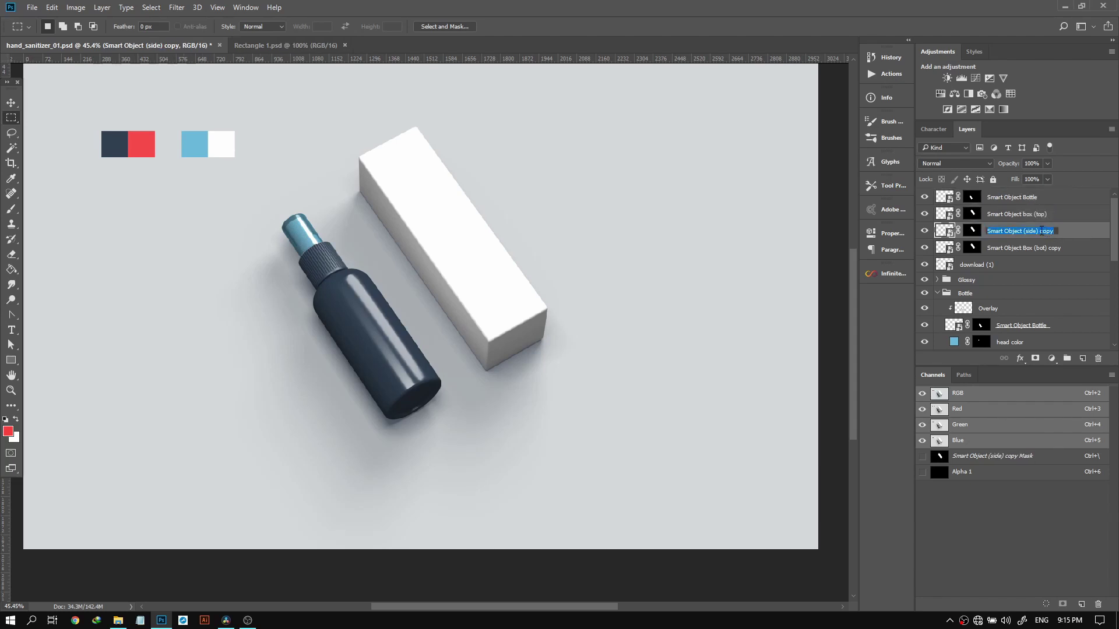
pyautogui.moveTo(1039, 231); pyautogui.dragTo(1057, 230)
pyautogui.press('BackSpace')
pyautogui.doubleClick(1052, 246)
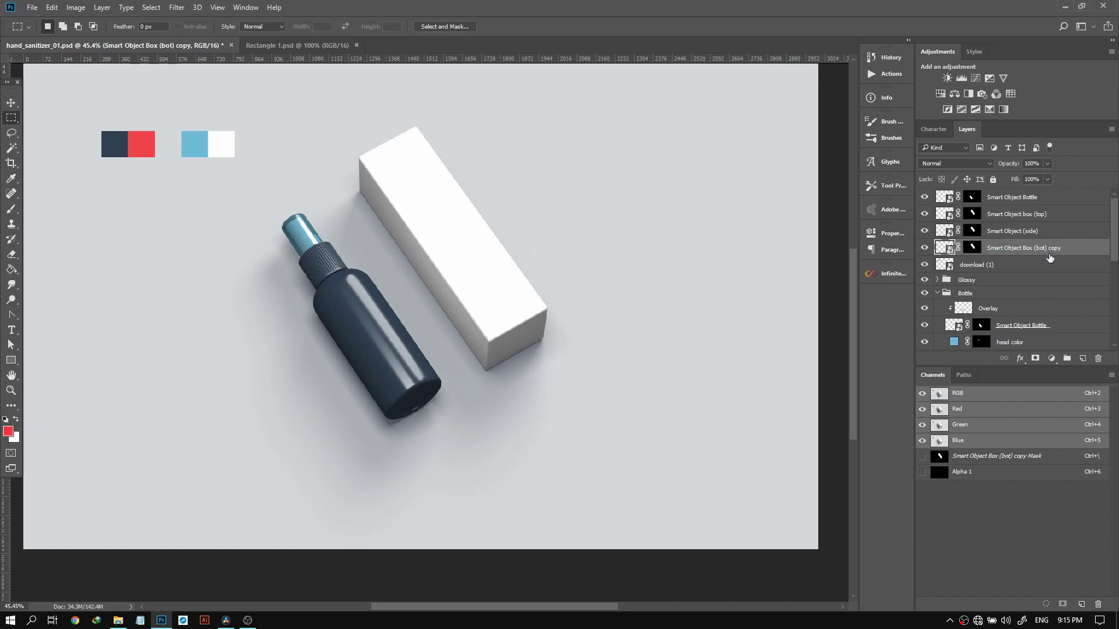
pyautogui.click(1048, 246)
pyautogui.moveTo(1052, 246); pyautogui.dragTo(1083, 252)
pyautogui.press('BackSpace')
# Collapse the Bottle and Box groups, checking the Bottle group's layers along the way
pyautogui.click(976, 291)
pyautogui.click(937, 293)
pyautogui.click(939, 256)
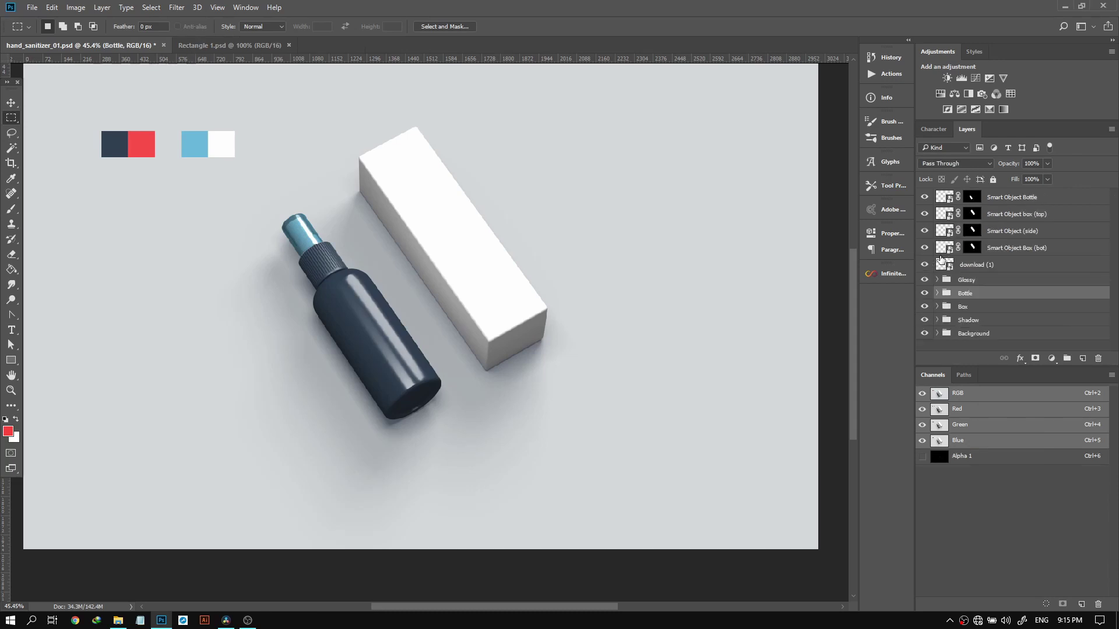
pyautogui.click(937, 293)
pyautogui.scroll(-1, 956, 286)
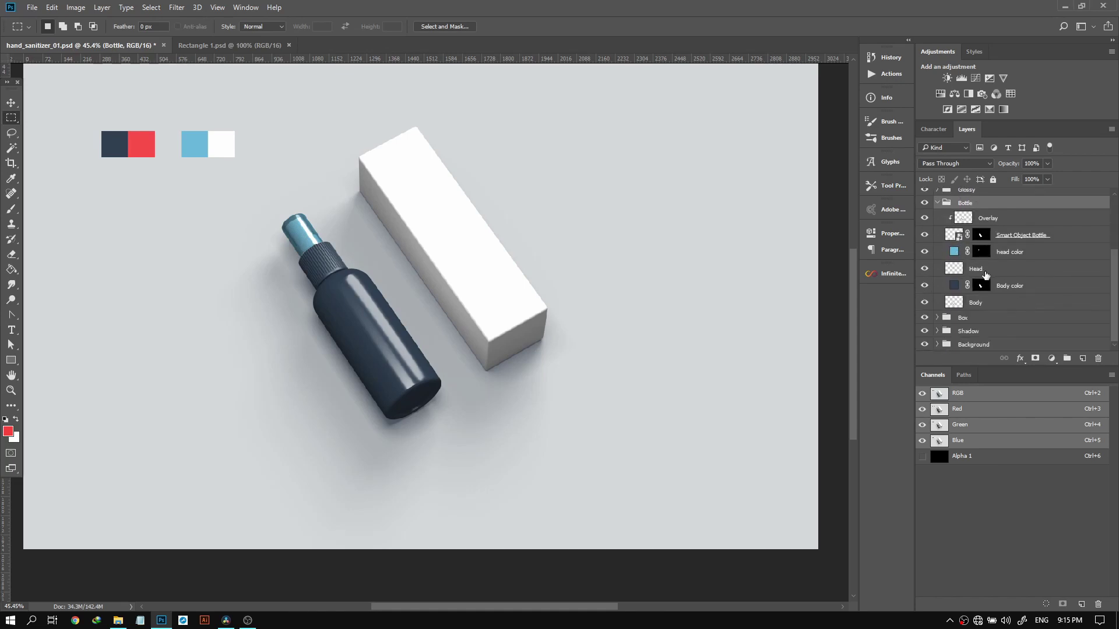
pyautogui.scroll(2, 955, 268)
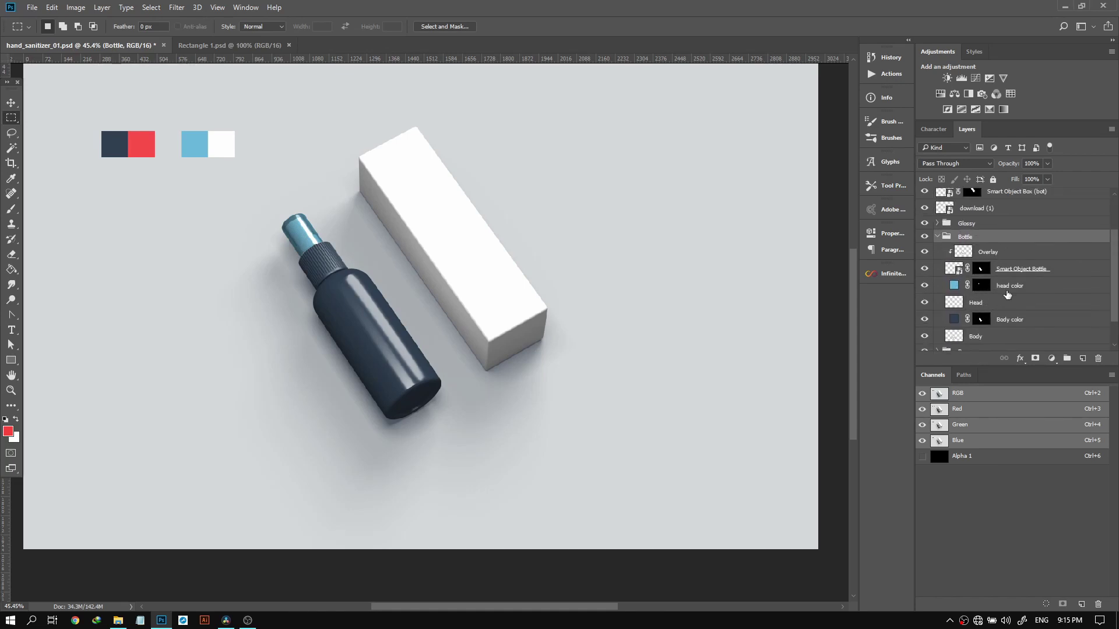
pyautogui.click(938, 237)
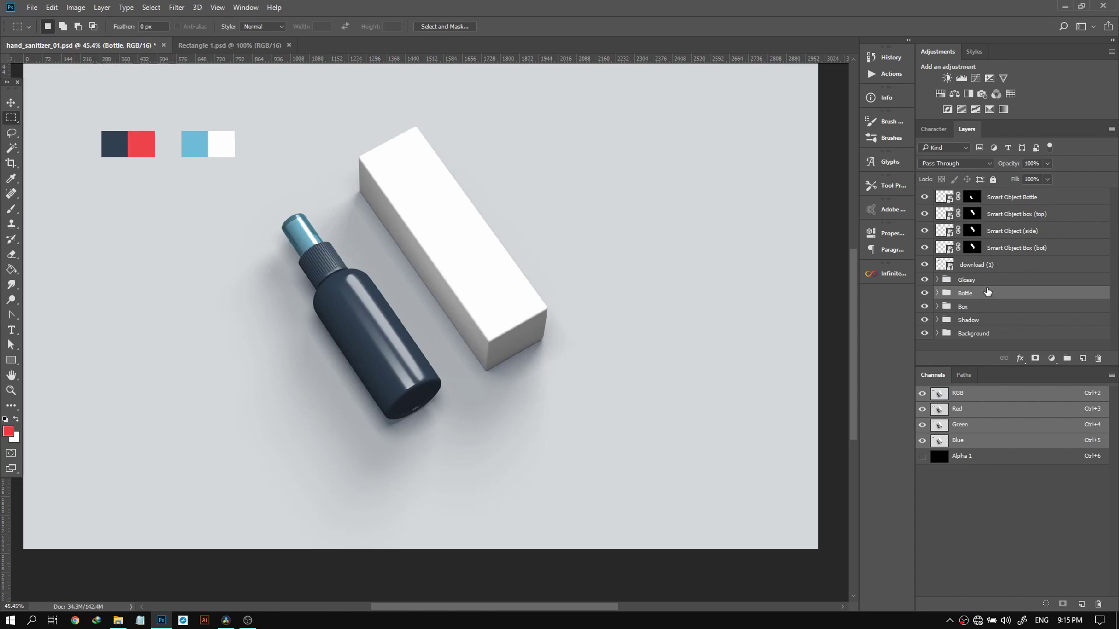
# Open the contents of the duplicated Smart Object Bottle layer to check its empty design layer, and close the document
pyautogui.click(1002, 249)
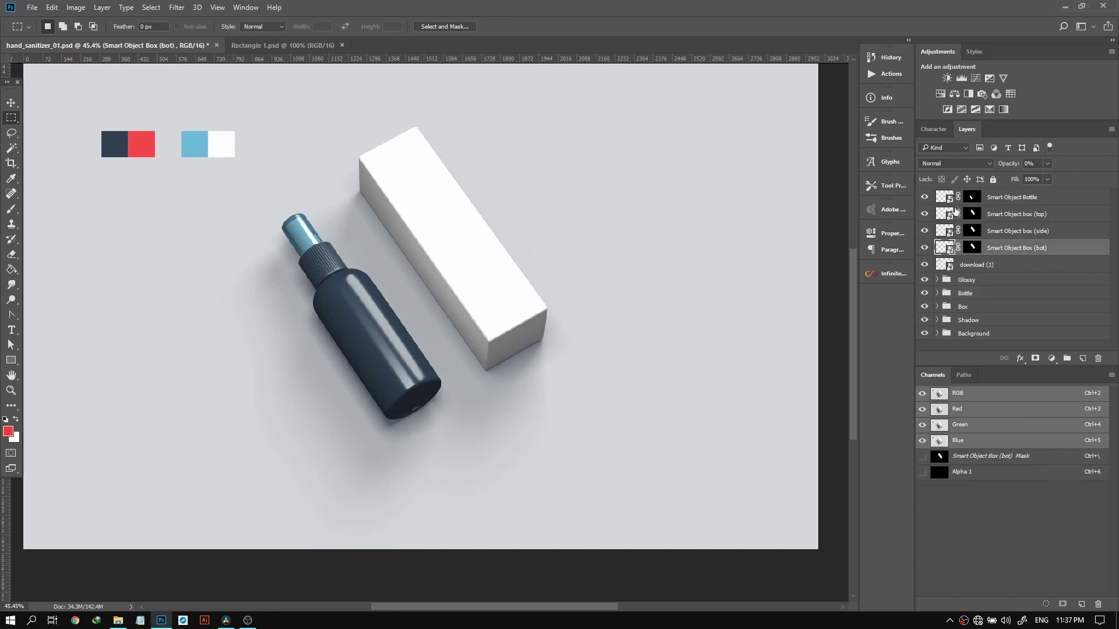
pyautogui.click(942, 199)
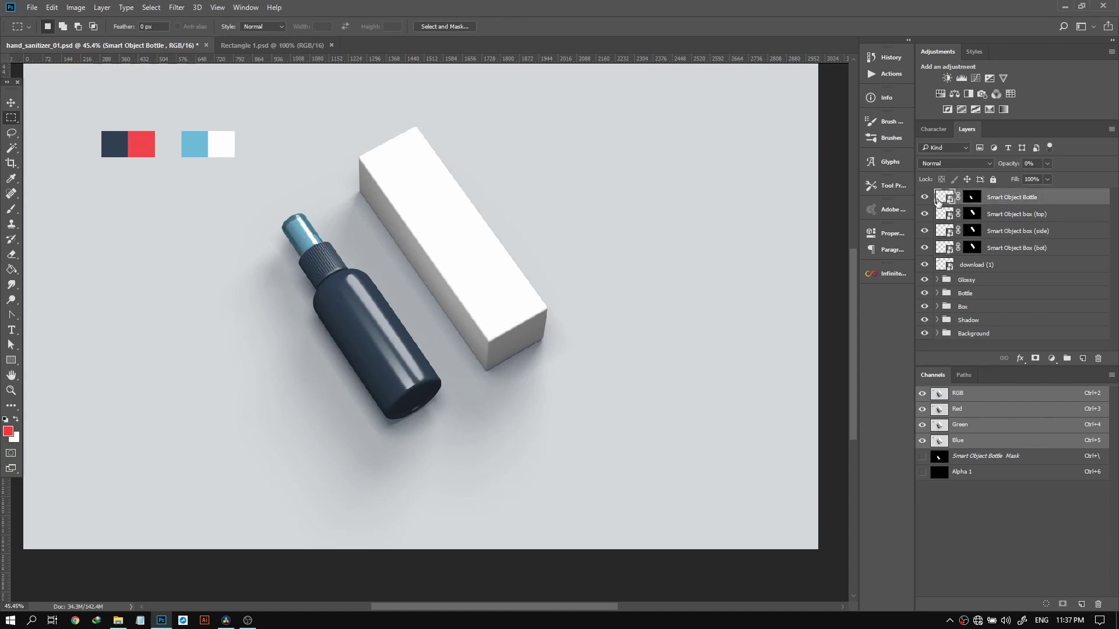
pyautogui.doubleClick(942, 198)
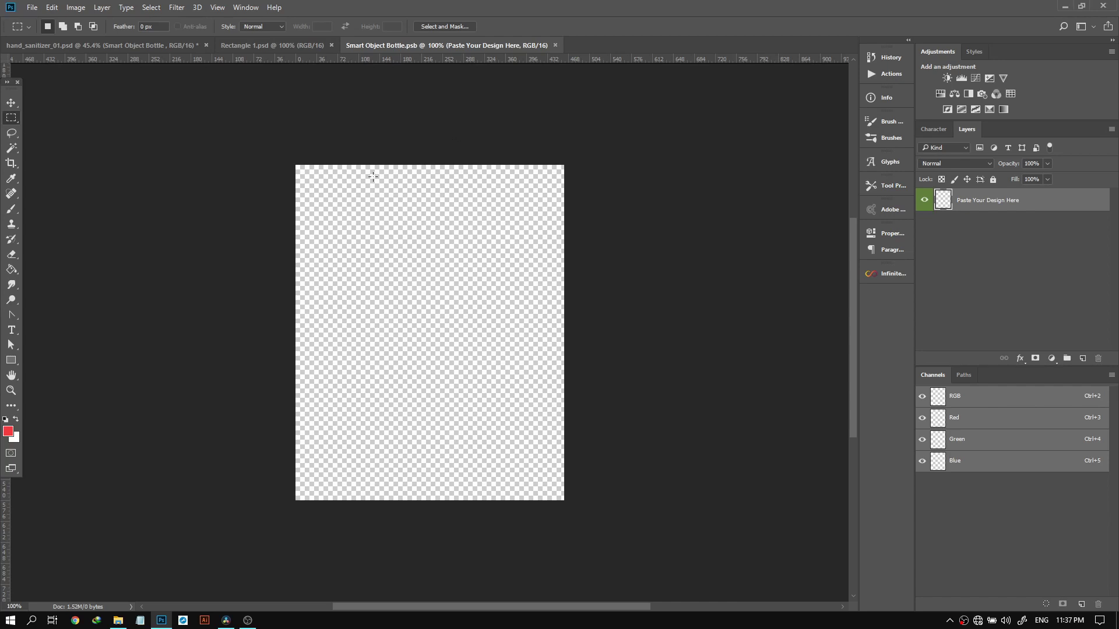
pyautogui.click(555, 46)
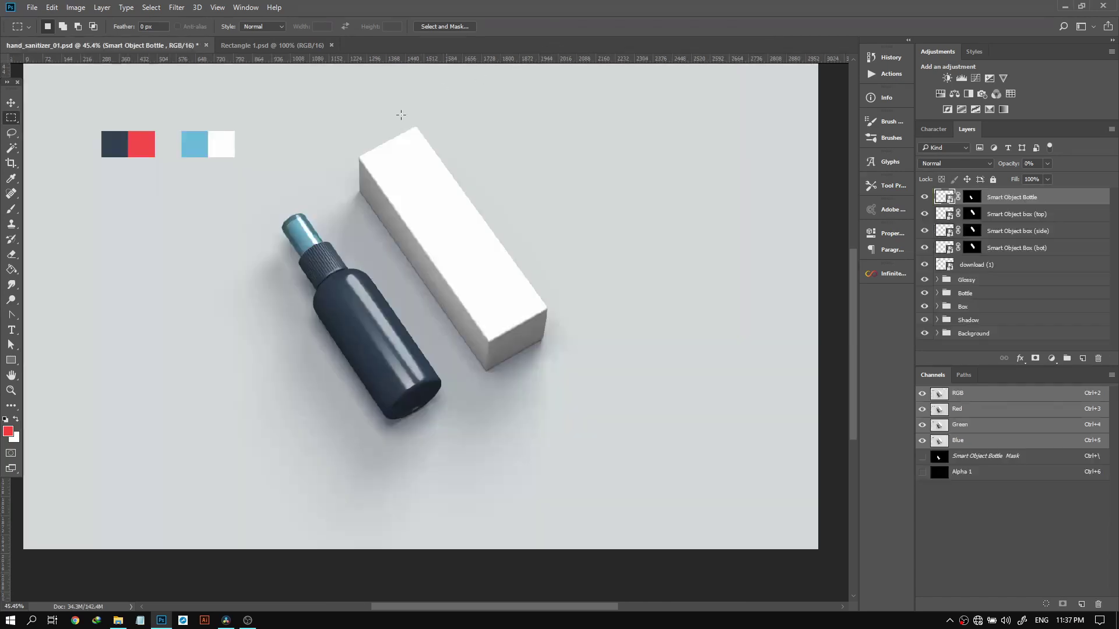
# Compare the duplicated smart object layers above the groups with the original Smart Object Bottle layer inside the Bottle group
pyautogui.click(945, 215)
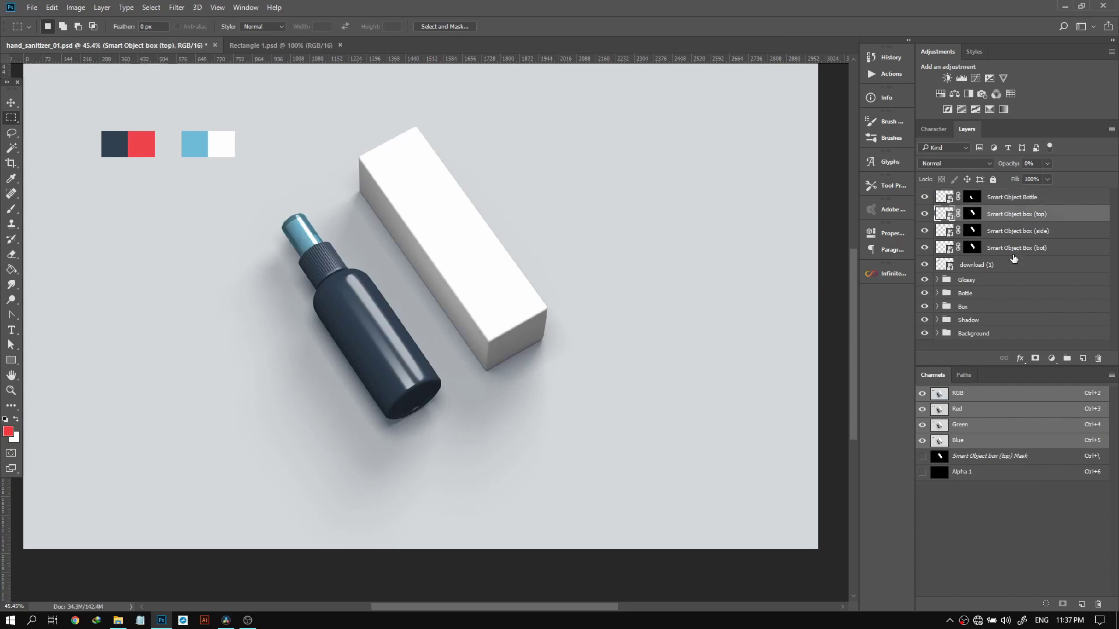
pyautogui.click(937, 293)
pyautogui.scroll(-1, 998, 271)
pyautogui.scroll(1, 972, 198)
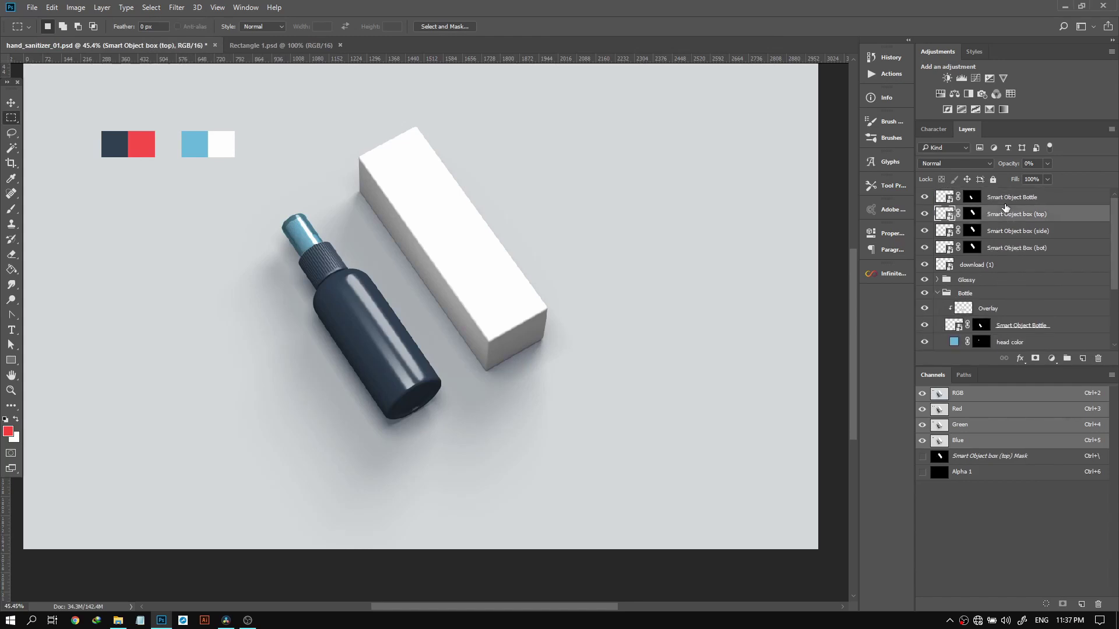
pyautogui.click(1003, 203)
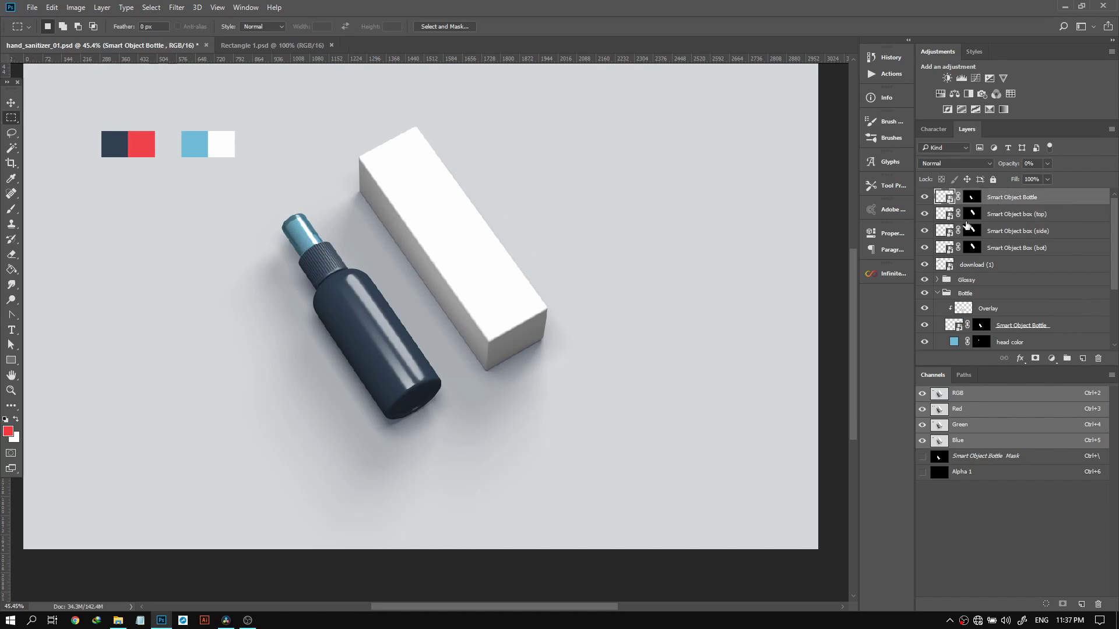
pyautogui.click(1032, 326)
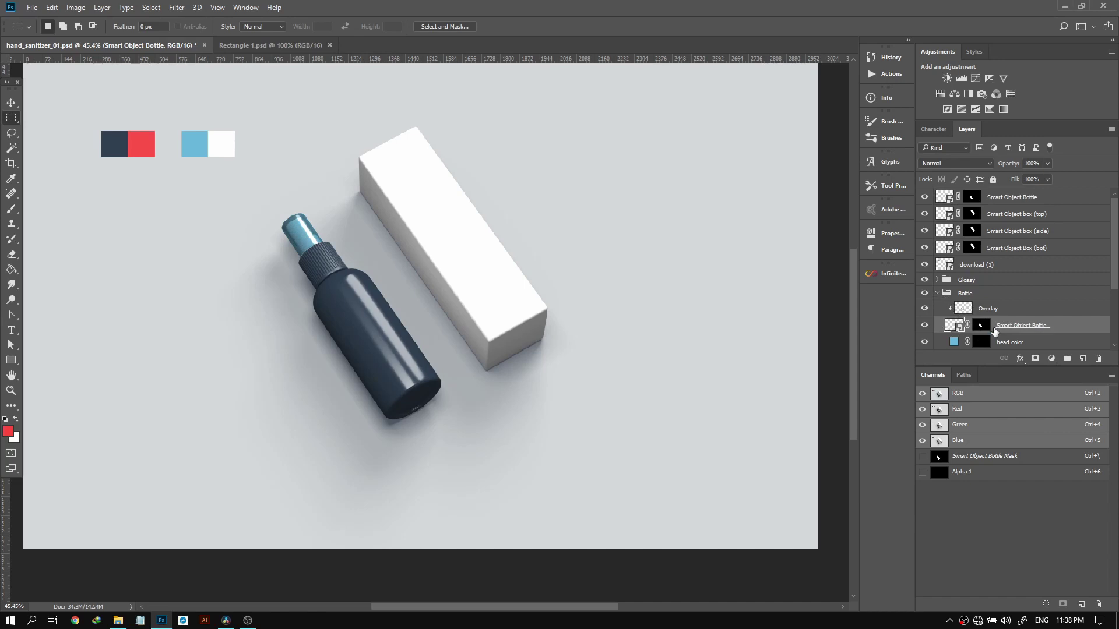
pyautogui.click(950, 203)
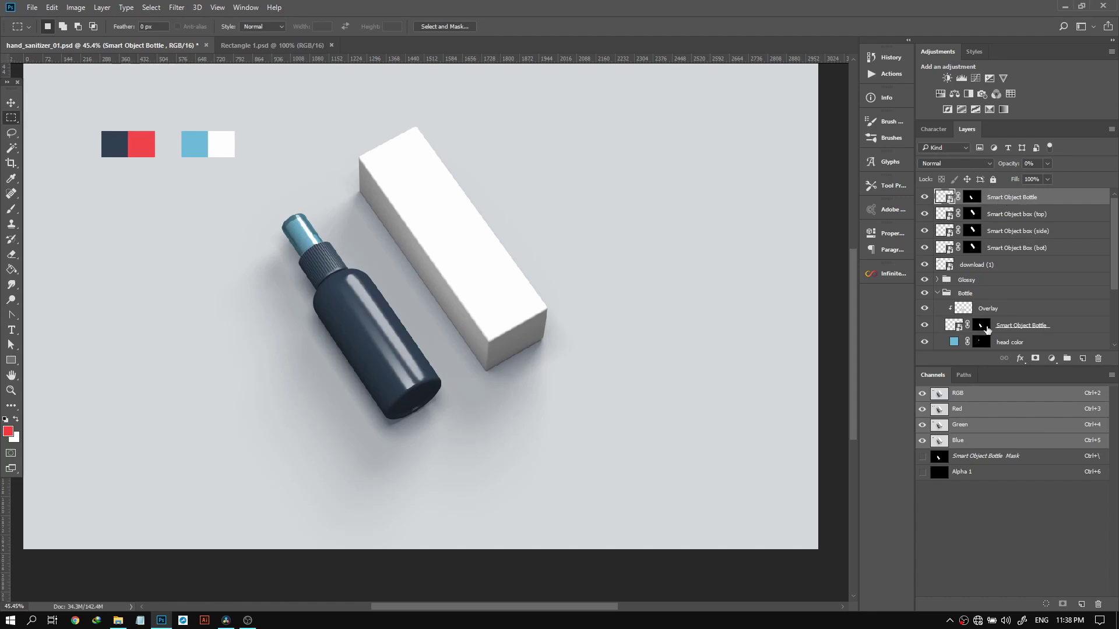
pyautogui.click(1024, 330)
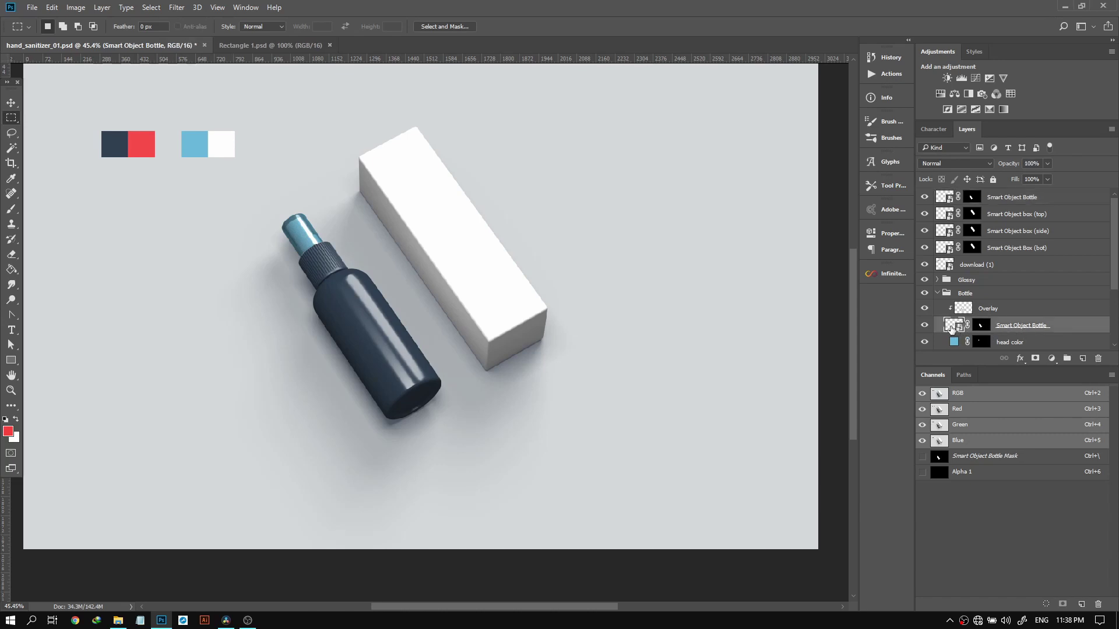
pyautogui.click(938, 294)
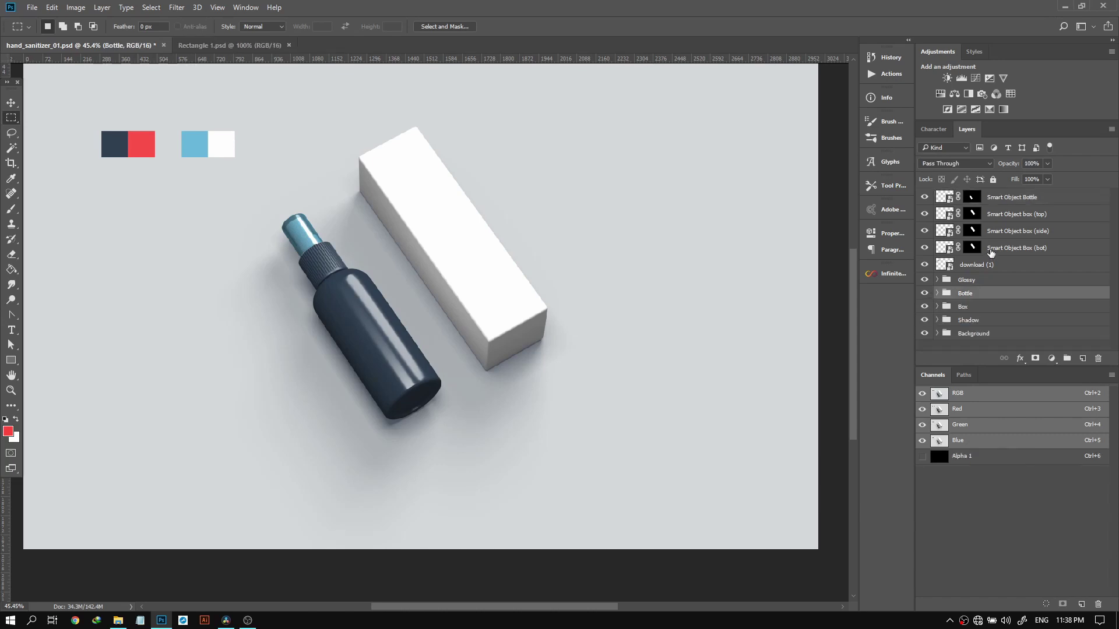
pyautogui.click(982, 268)
pyautogui.click(1007, 235)
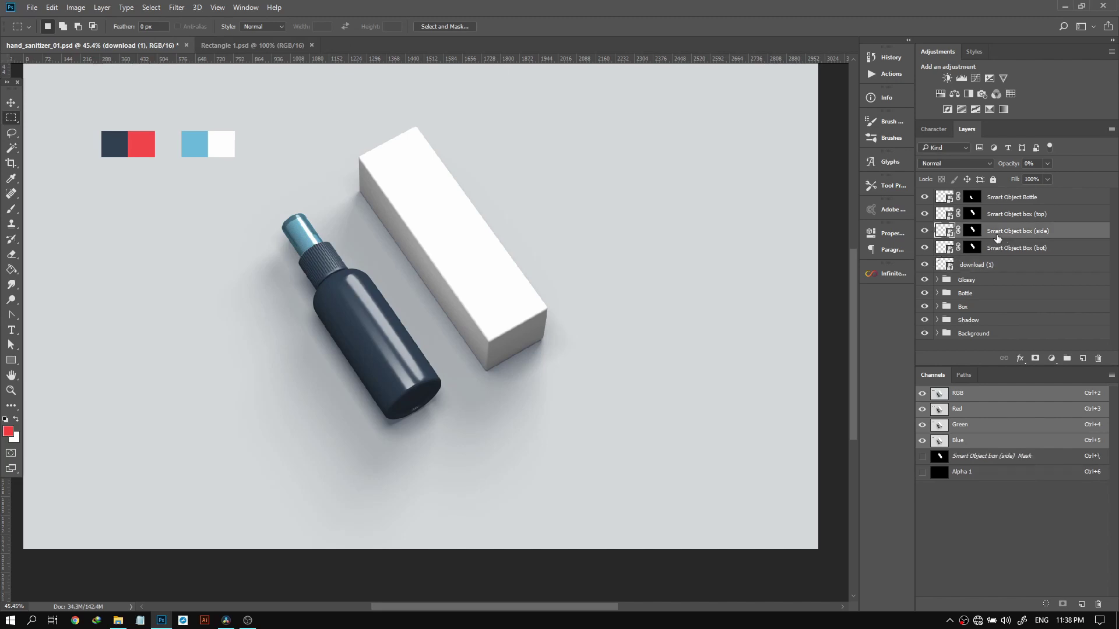
pyautogui.click(947, 197)
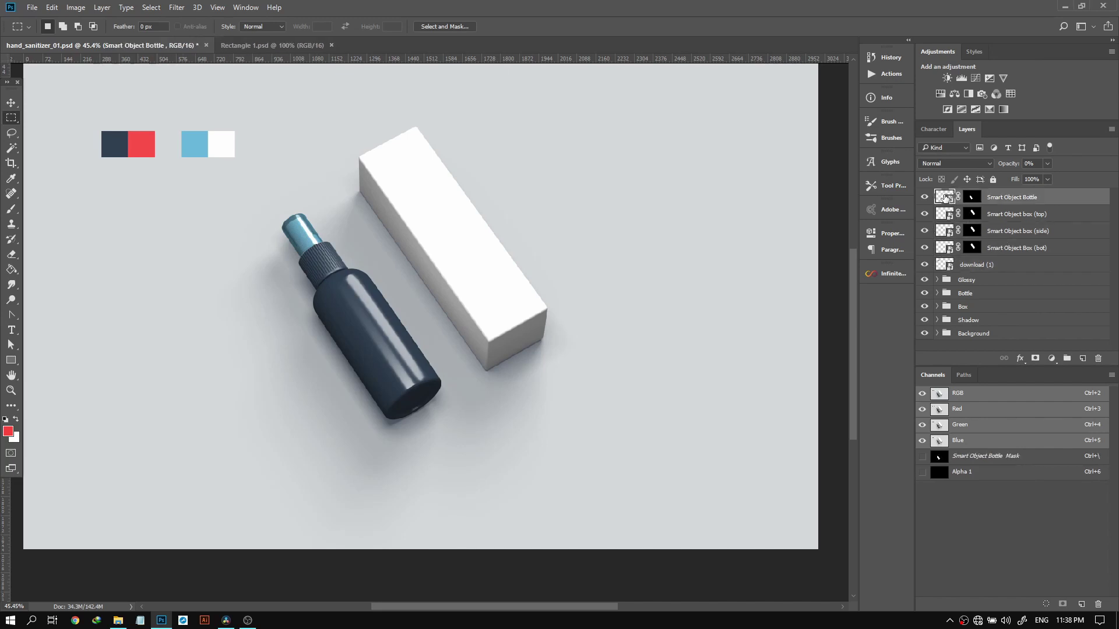
# Check the empty contents of the duplicated Smart Object Bottle layer and inspect its original inside the Bottle group, leaving the group collapsed
pyautogui.doubleClick(945, 197)
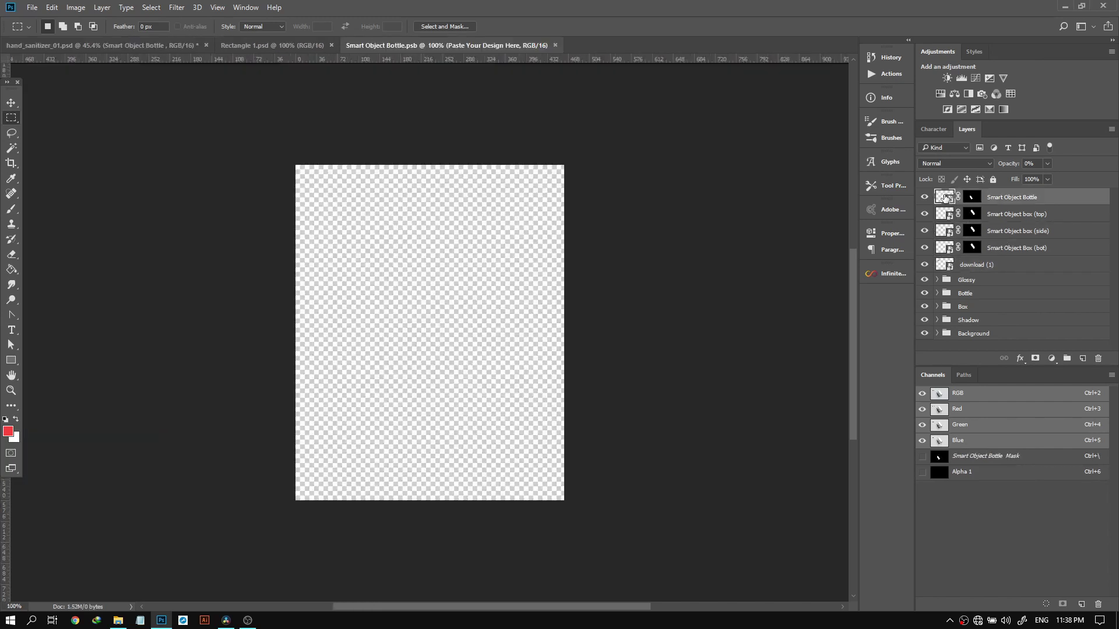
pyautogui.click(556, 45)
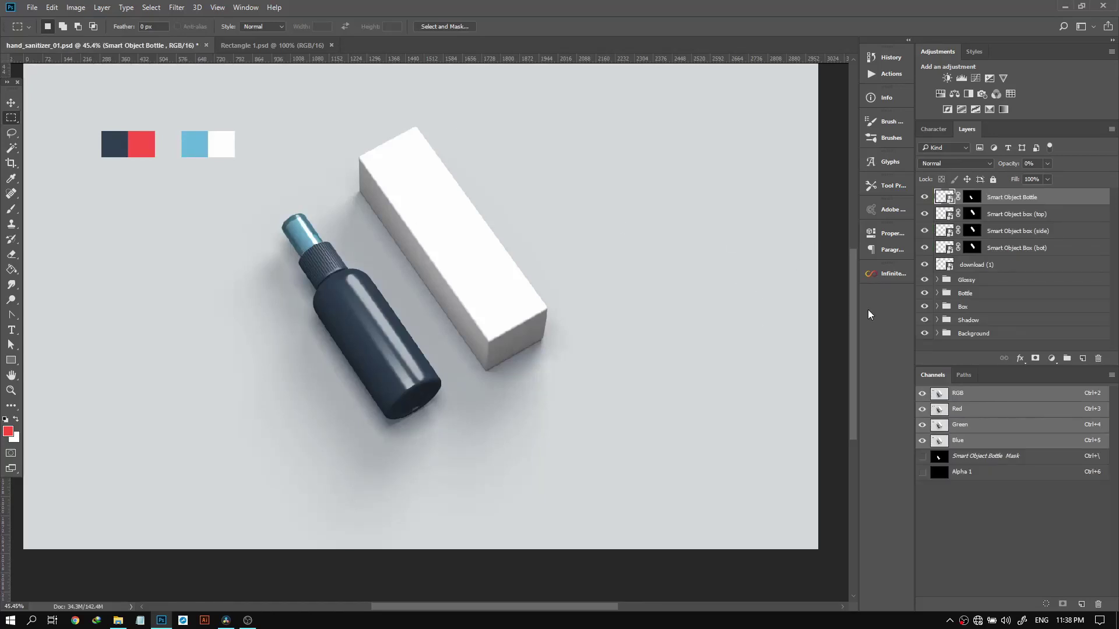
pyautogui.click(937, 293)
pyautogui.scroll(-2, 991, 306)
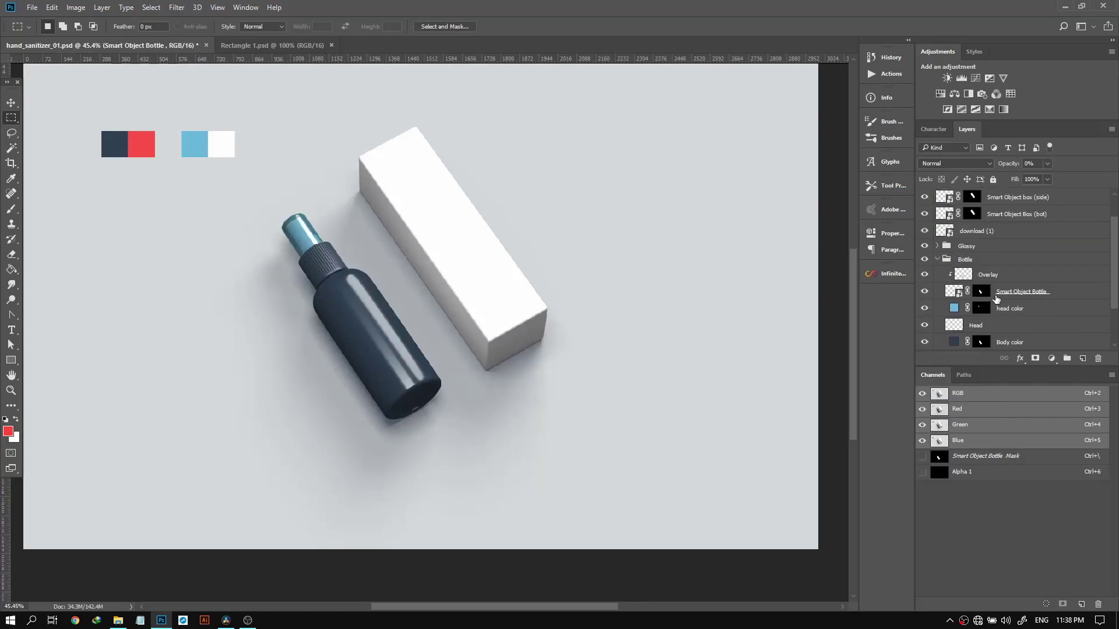
pyautogui.click(958, 294)
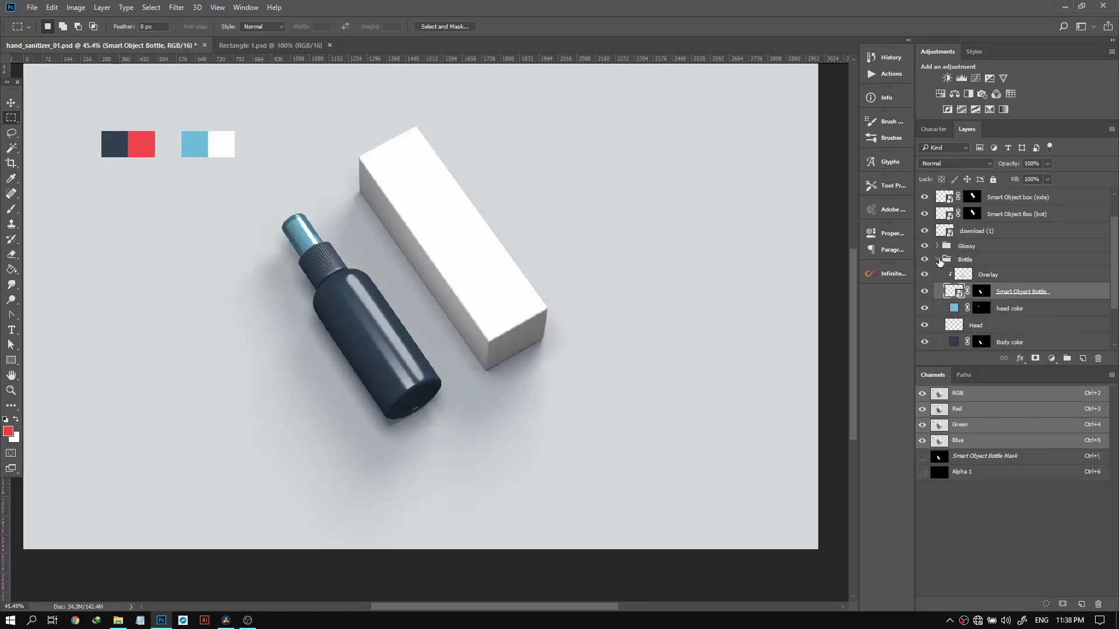
pyautogui.scroll(2, 936, 261)
pyautogui.click(945, 294)
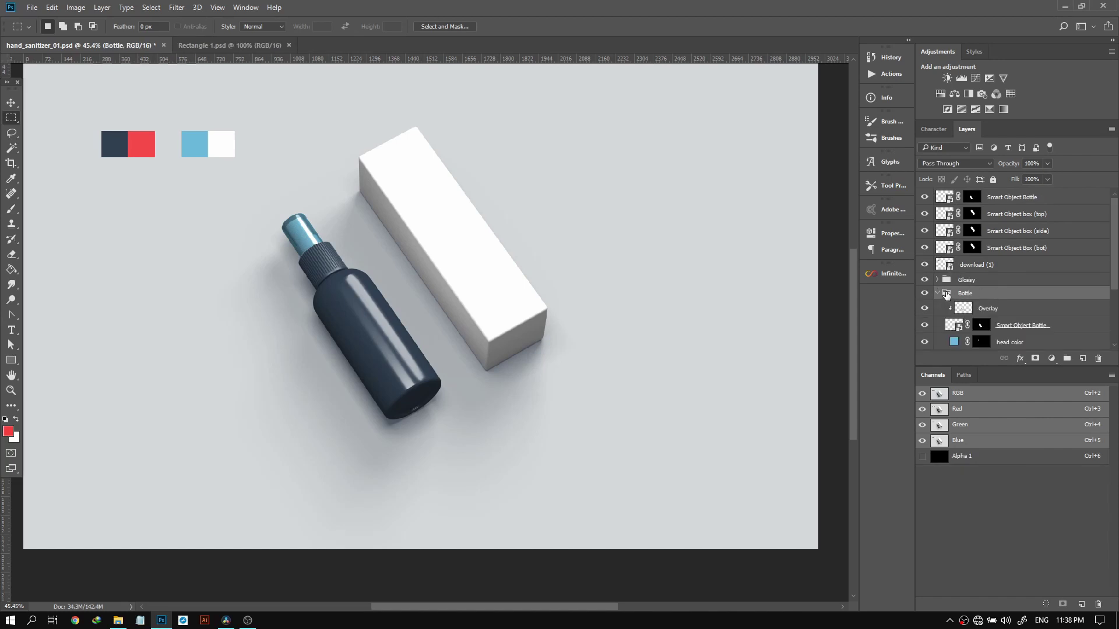
pyautogui.click(937, 293)
# Examine the four duplicated smart object layers above the groups and their shared opacity setting
pyautogui.click(979, 265)
pyautogui.click(1002, 230)
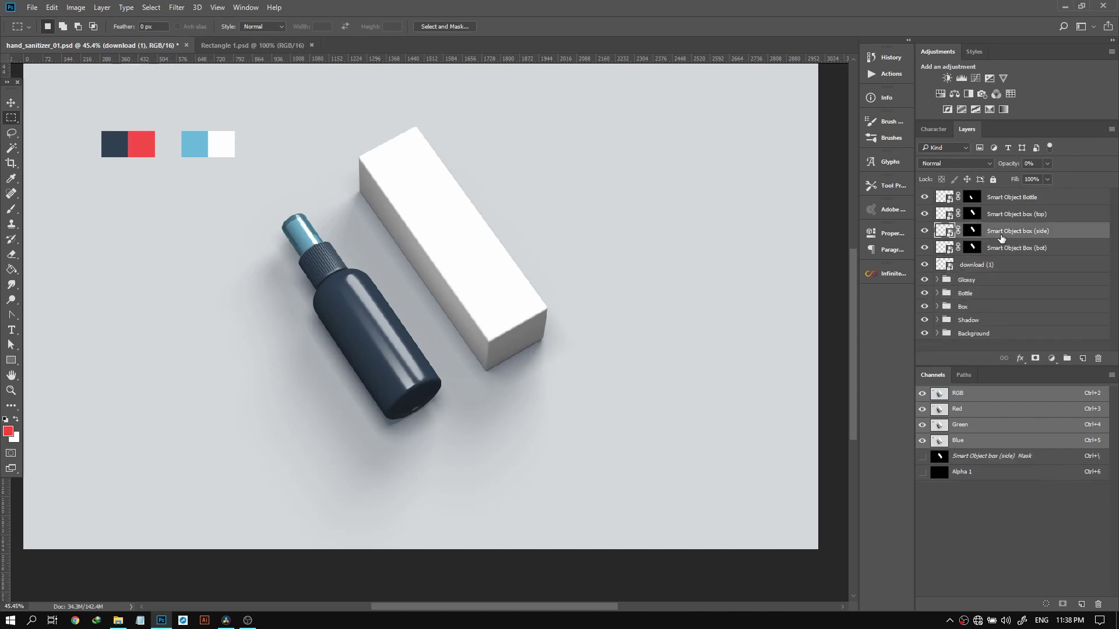
pyautogui.click(996, 200)
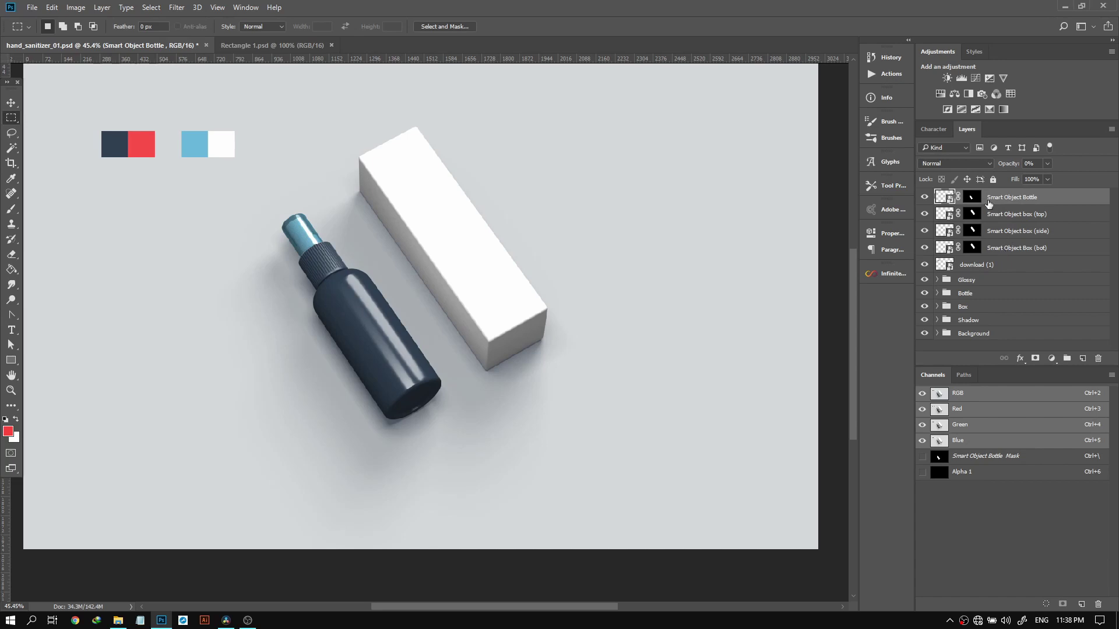
pyautogui.keyDown('shift'); pyautogui.click(998, 249); pyautogui.keyUp('shift')
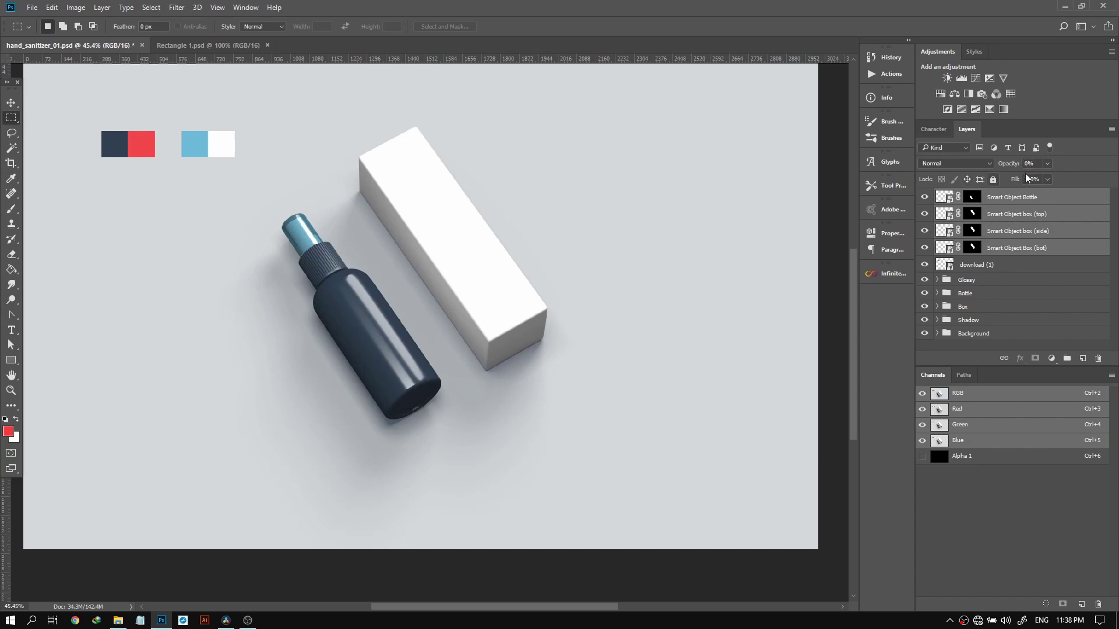
pyautogui.click(1009, 250)
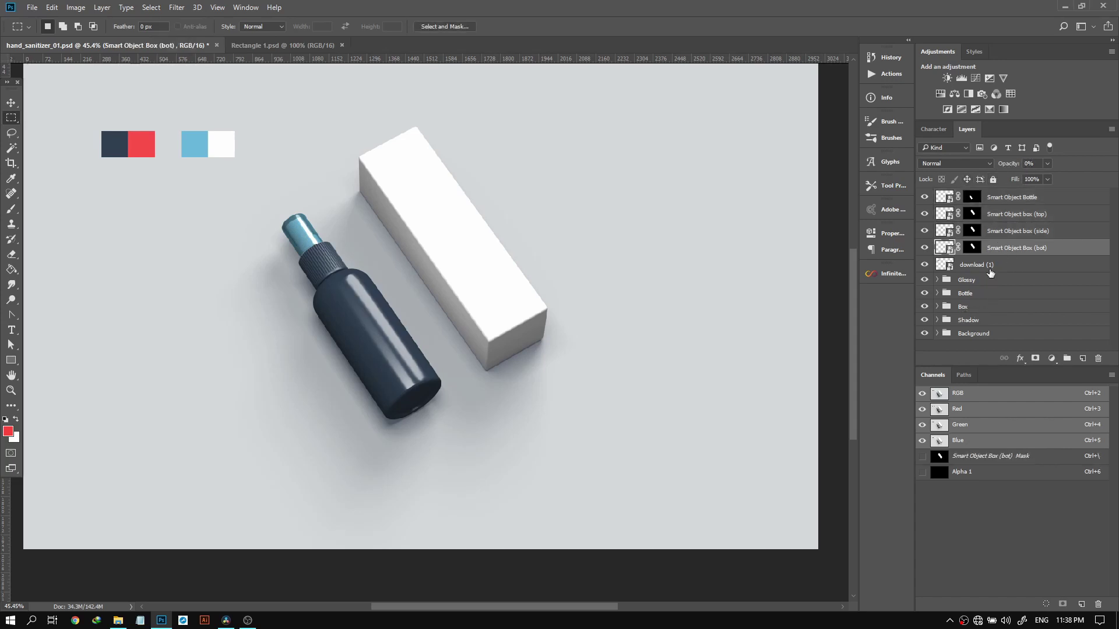
pyautogui.click(985, 271)
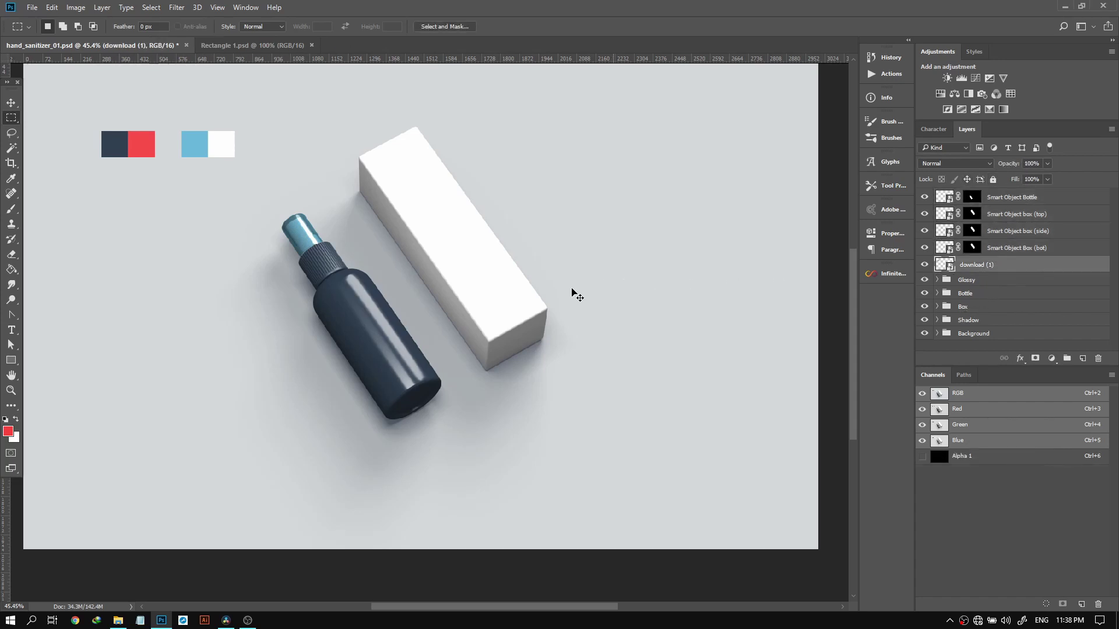
# Save the hand sanitizer mockup document
pyautogui.hotkey('ctrl', 's')
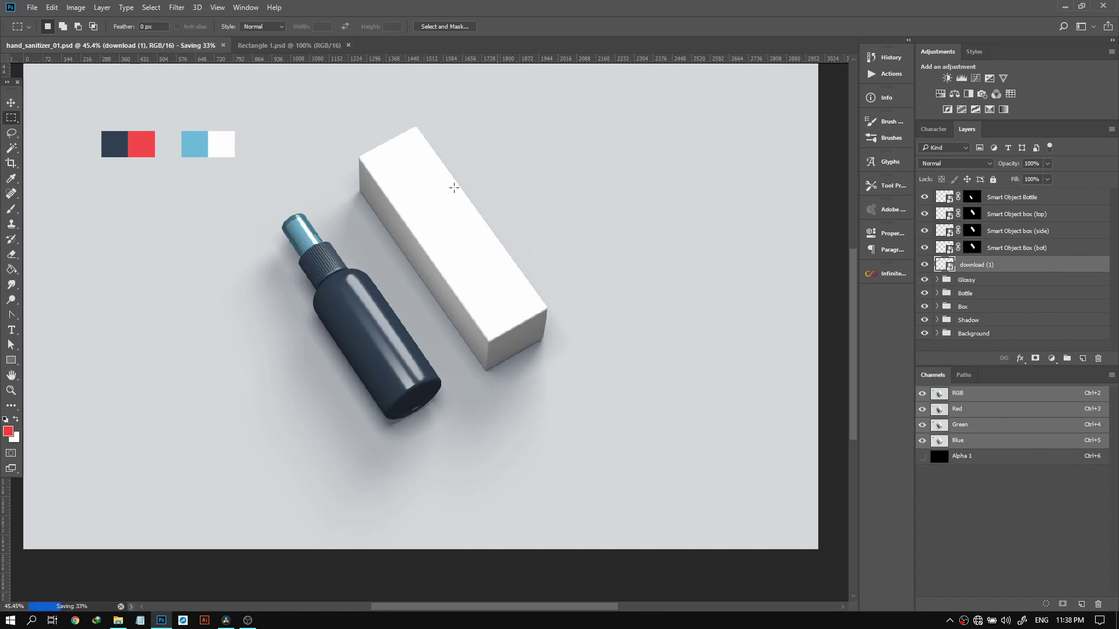
pyautogui.scroll(-1, 429, 209)
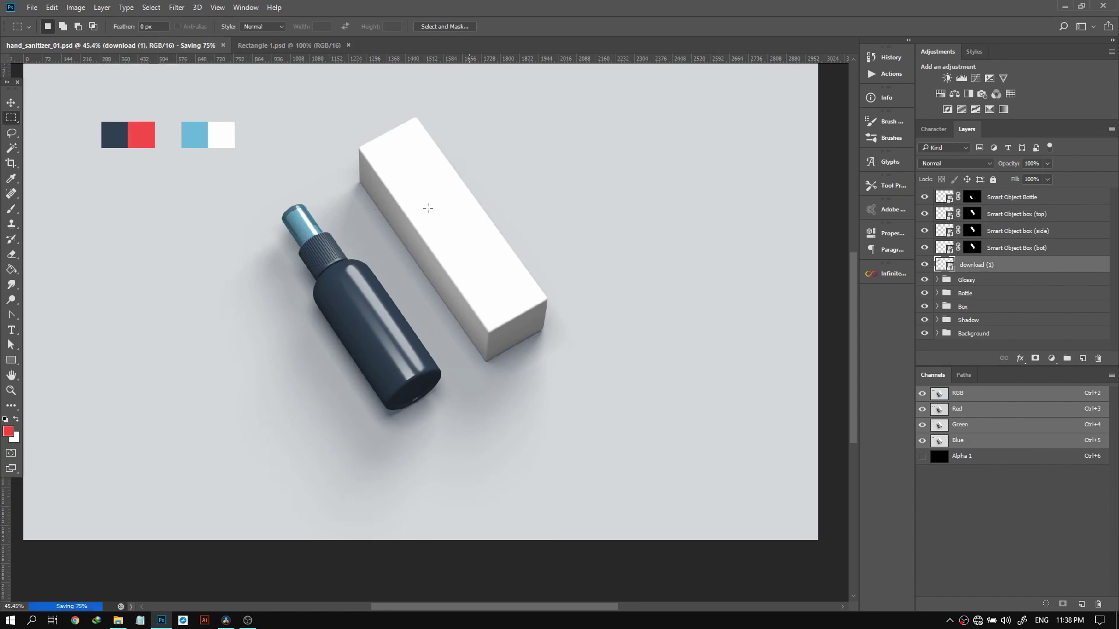
pyautogui.scroll(-1, 429, 211)
pyautogui.scroll(2, 488, 199)
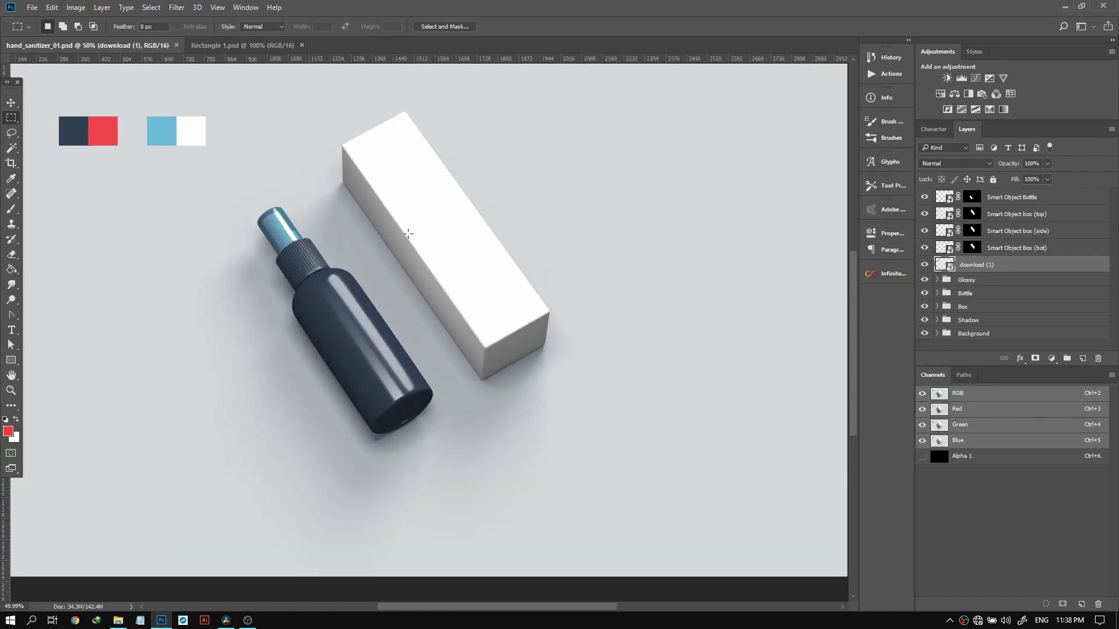
pyautogui.scroll(1, 431, 233)
pyautogui.scroll(-2, 409, 220)
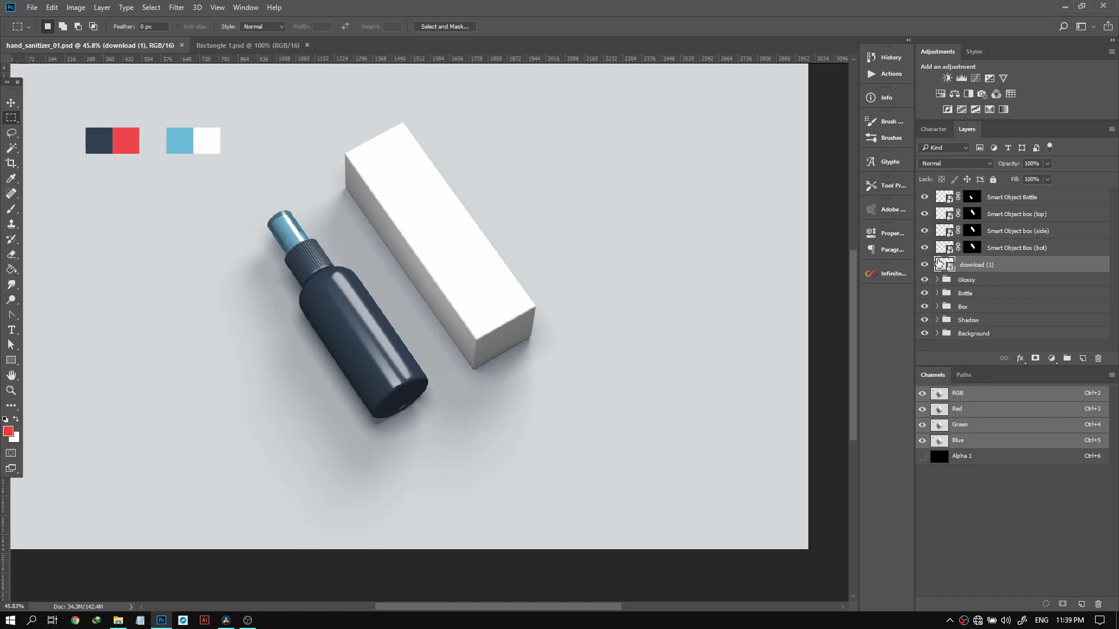
# Toggle the visibility of the download (1) palette layer and examine the finished bottle and box up close
pyautogui.click(924, 266)
pyautogui.click(925, 265)
pyautogui.click(925, 266)
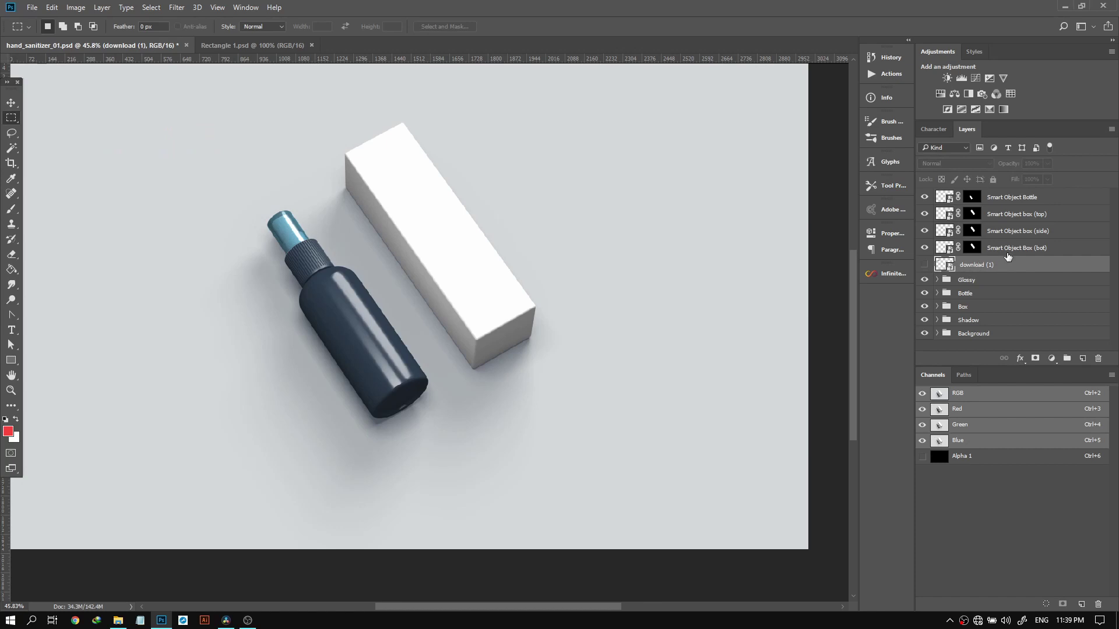
pyautogui.scroll(-2, 408, 242)
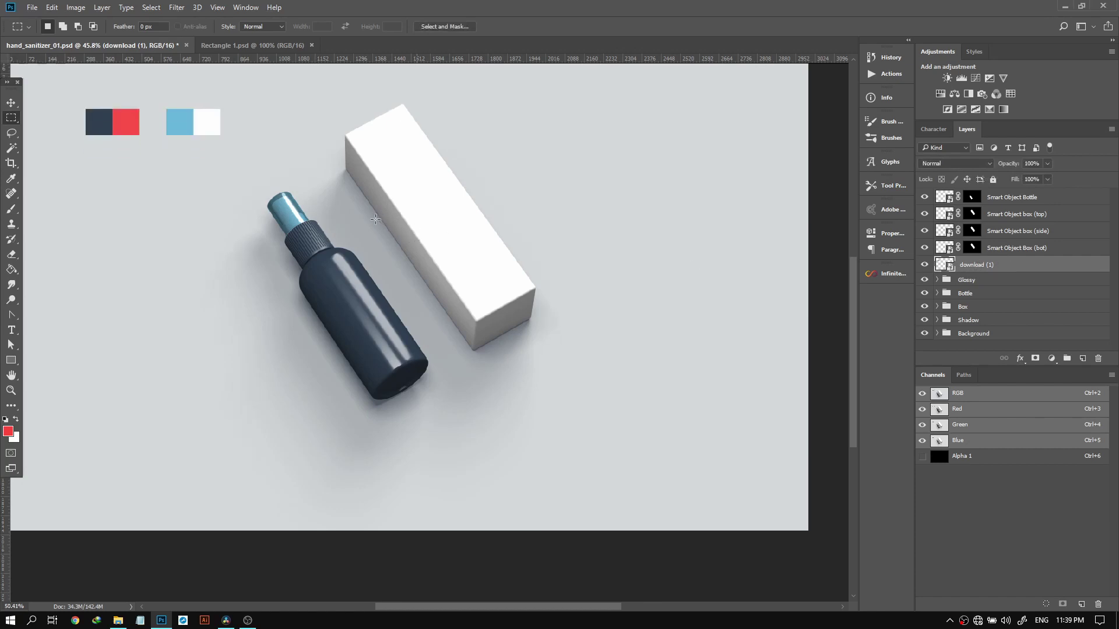
pyautogui.scroll(3, 374, 219)
pyautogui.scroll(-2, 374, 219)
pyautogui.scroll(-2, 375, 219)
pyautogui.scroll(4, 361, 217)
pyautogui.scroll(-4, 345, 215)
pyautogui.scroll(-3, 347, 214)
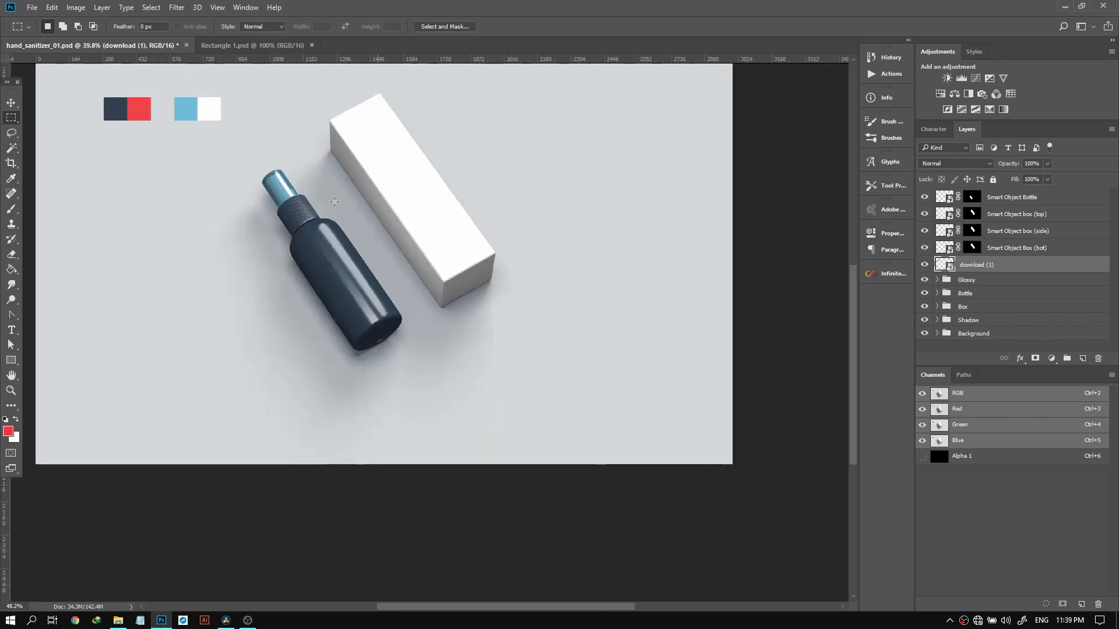
pyautogui.scroll(2, 338, 204)
pyautogui.scroll(-2, 332, 198)
pyautogui.scroll(1, 332, 197)
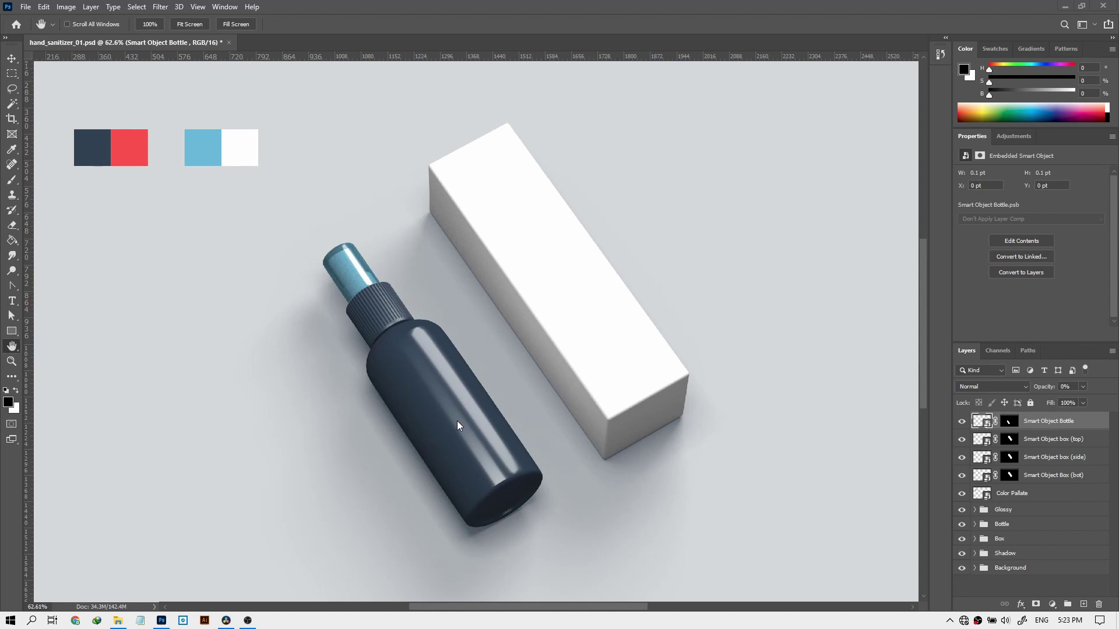
# Open the contents of the Smart Object Bottle layer above the groups for editing
pyautogui.doubleClick(979, 423)
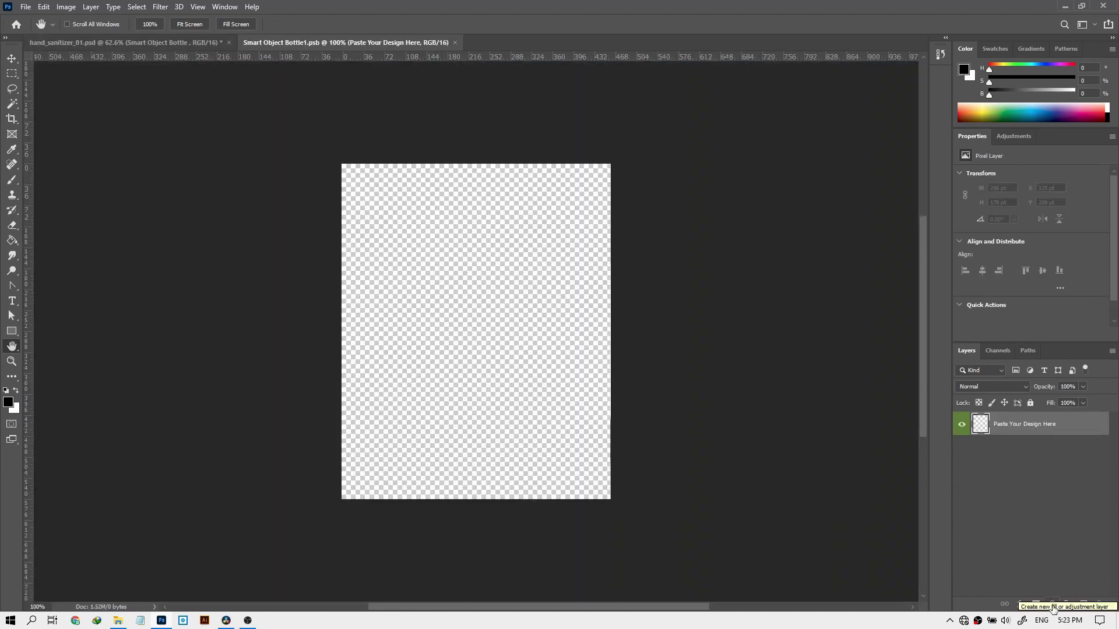
pyautogui.click(1052, 605)
pyautogui.click(1044, 401)
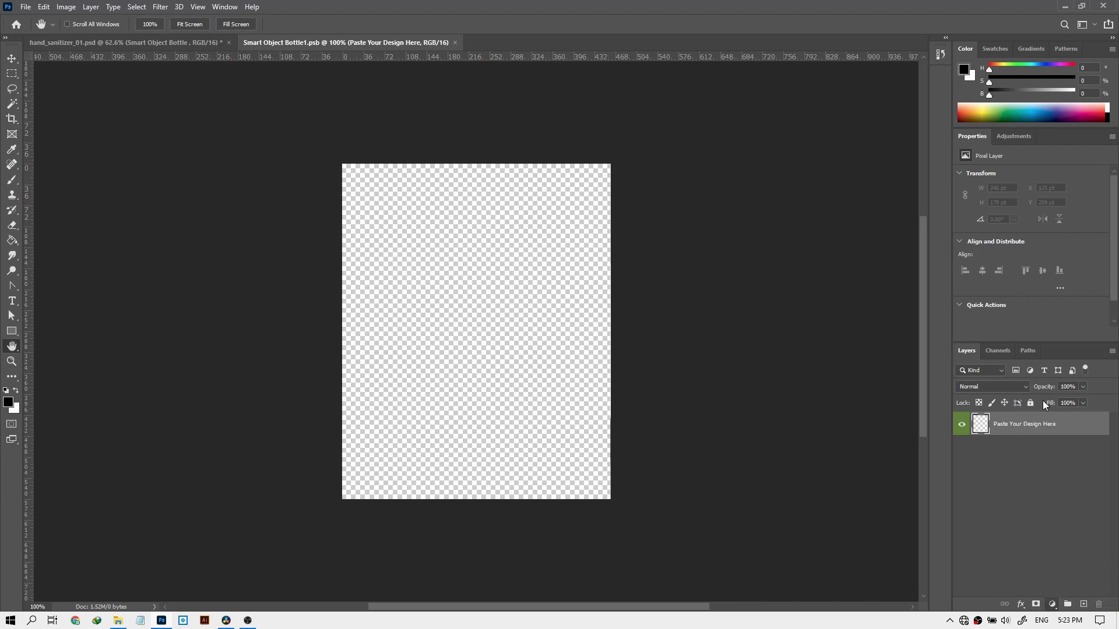
pyautogui.moveTo(750, 269); pyautogui.dragTo(690, 179)
pyautogui.click(967, 178)
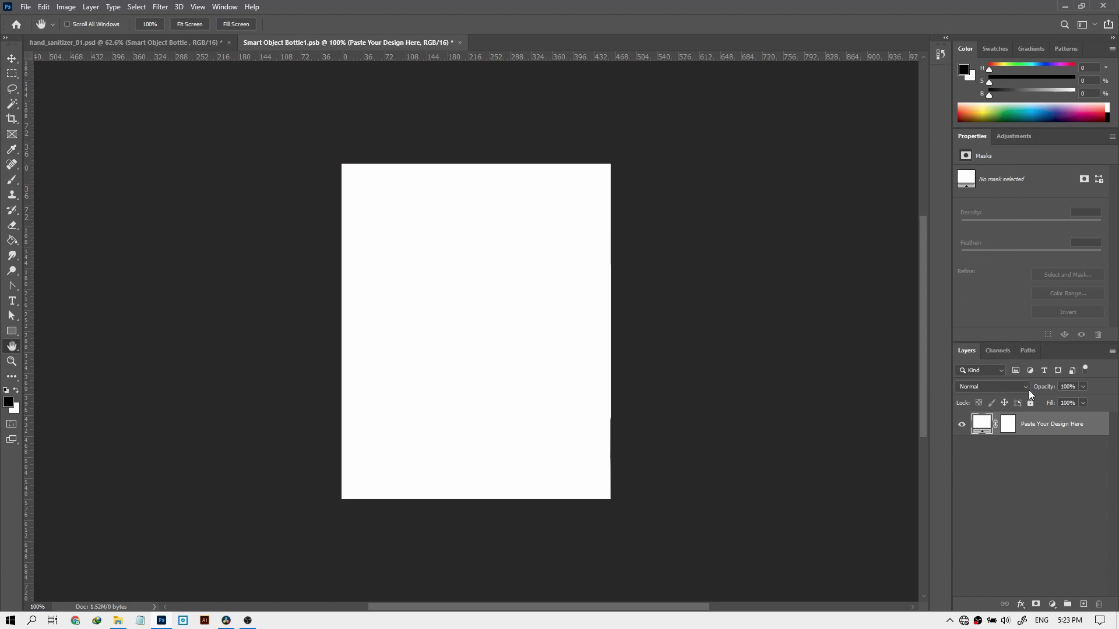
pyautogui.hotkey('ctrl', 'z')
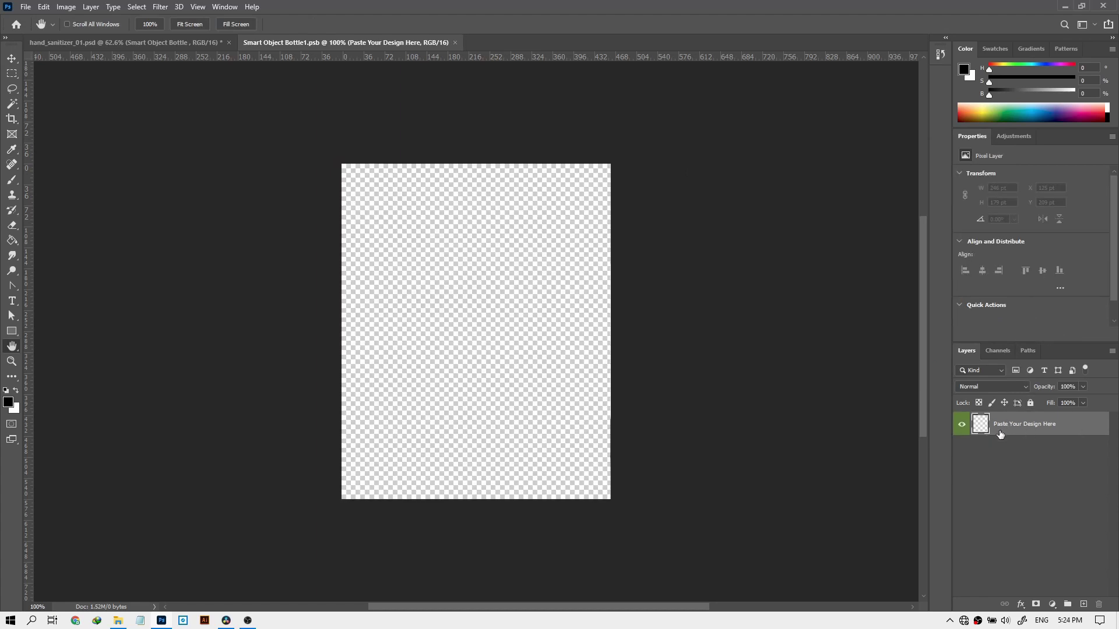
# Add a new layer above Paste Your Design Here and make it a light gray (#d4d4d4) solid color fill
pyautogui.click(1084, 604)
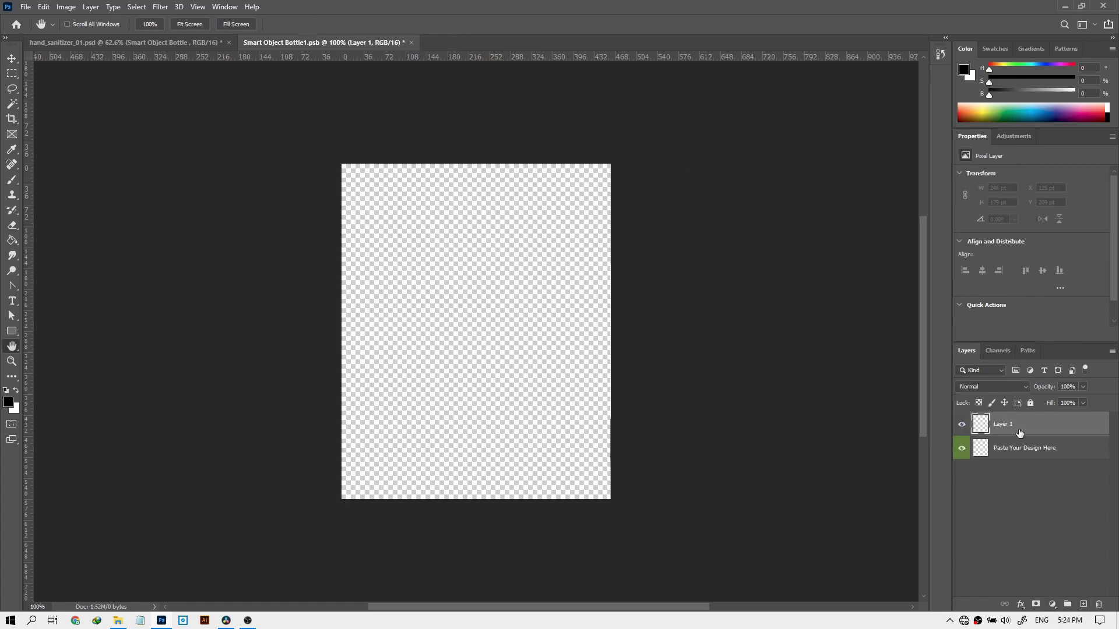
pyautogui.click(1013, 453)
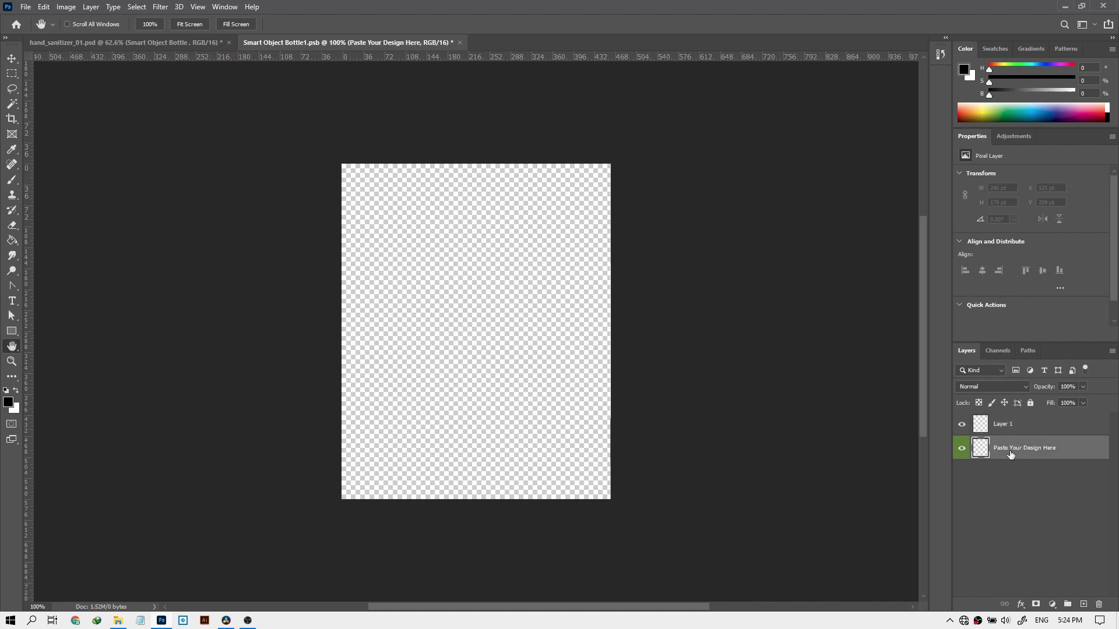
pyautogui.click(1021, 429)
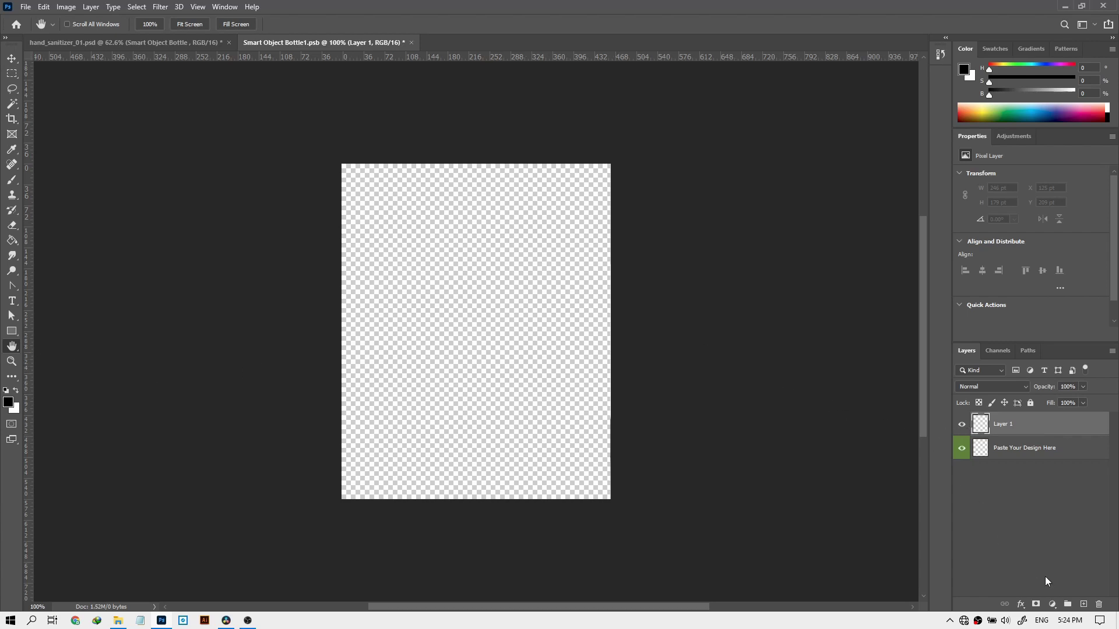
pyautogui.click(1052, 605)
pyautogui.click(1039, 401)
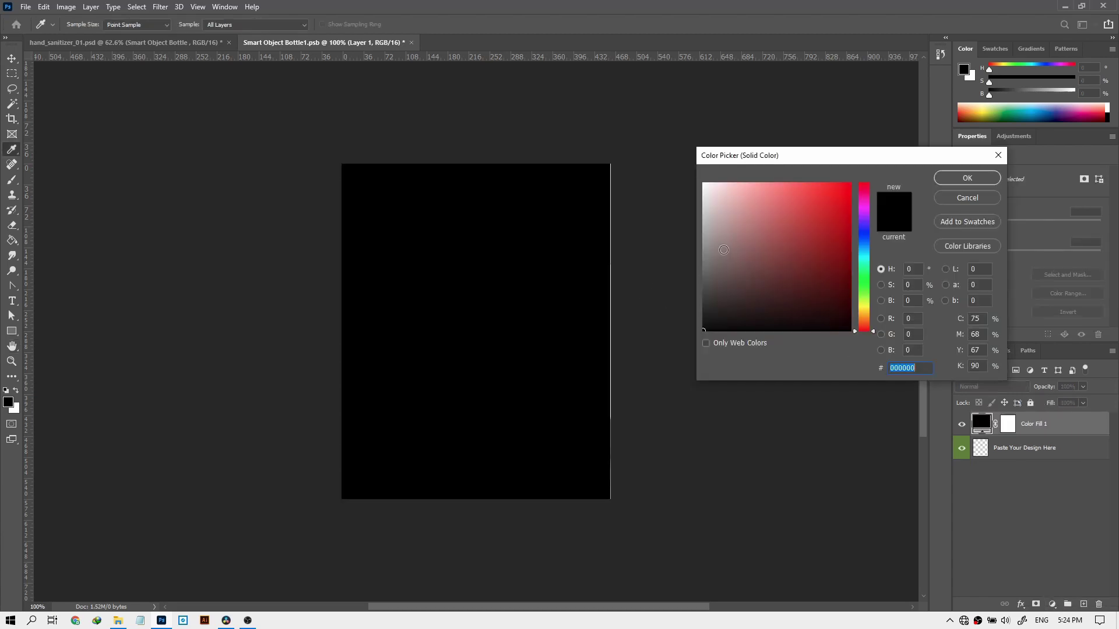
pyautogui.moveTo(714, 238); pyautogui.dragTo(687, 208)
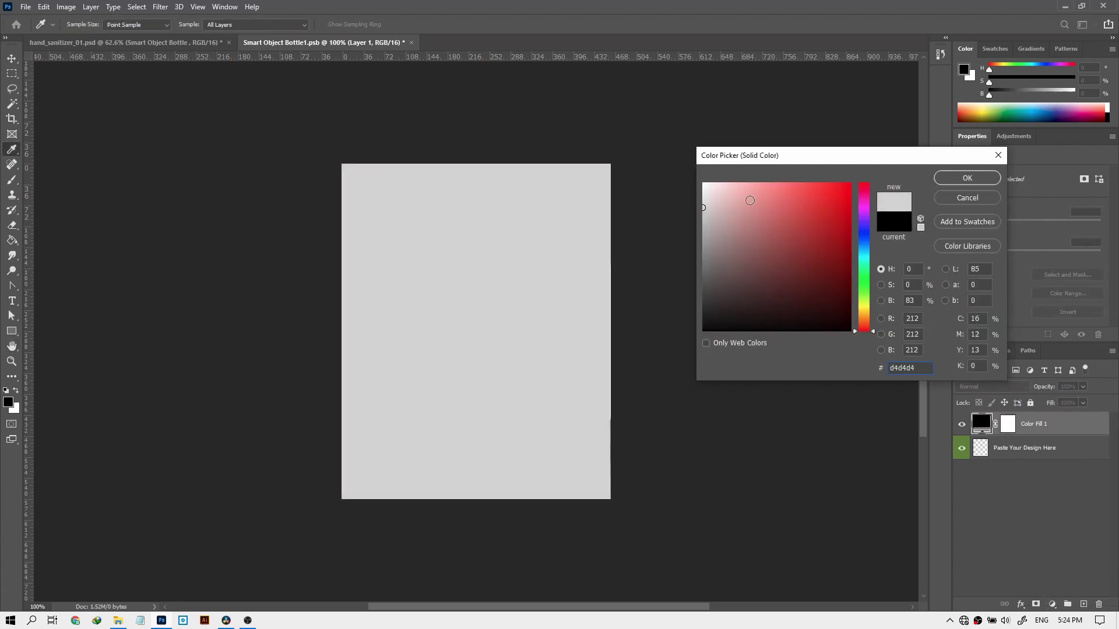
pyautogui.click(940, 178)
pyautogui.press('h')
# Copy the Color Pallate layer from the mockup document into the bottle smart object, placing it across the upper part of the design
pyautogui.click(193, 46)
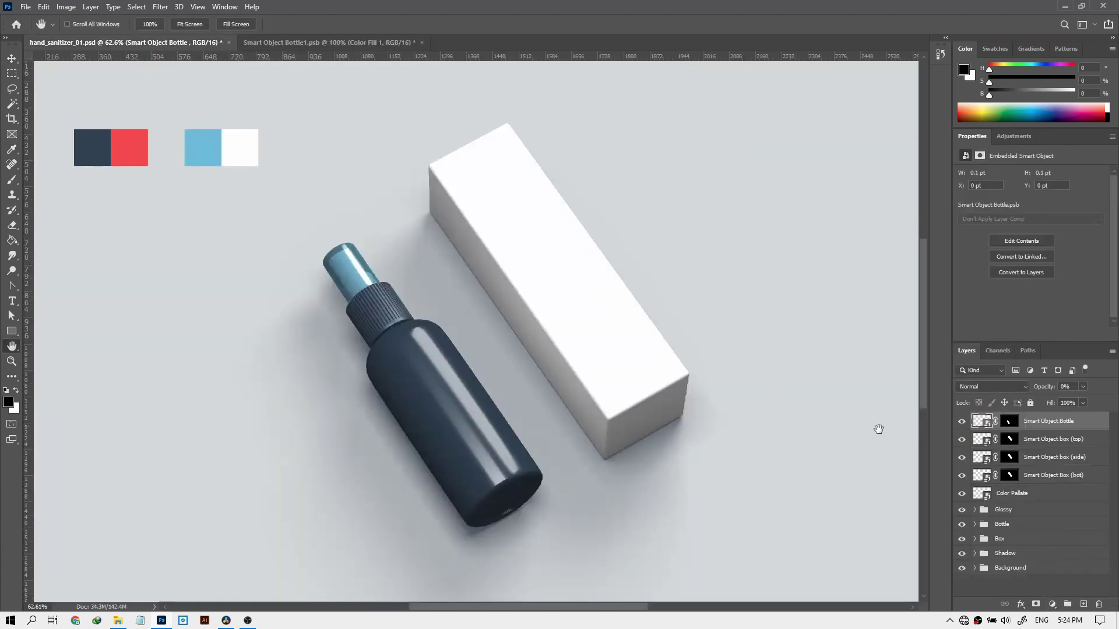
pyautogui.click(985, 494)
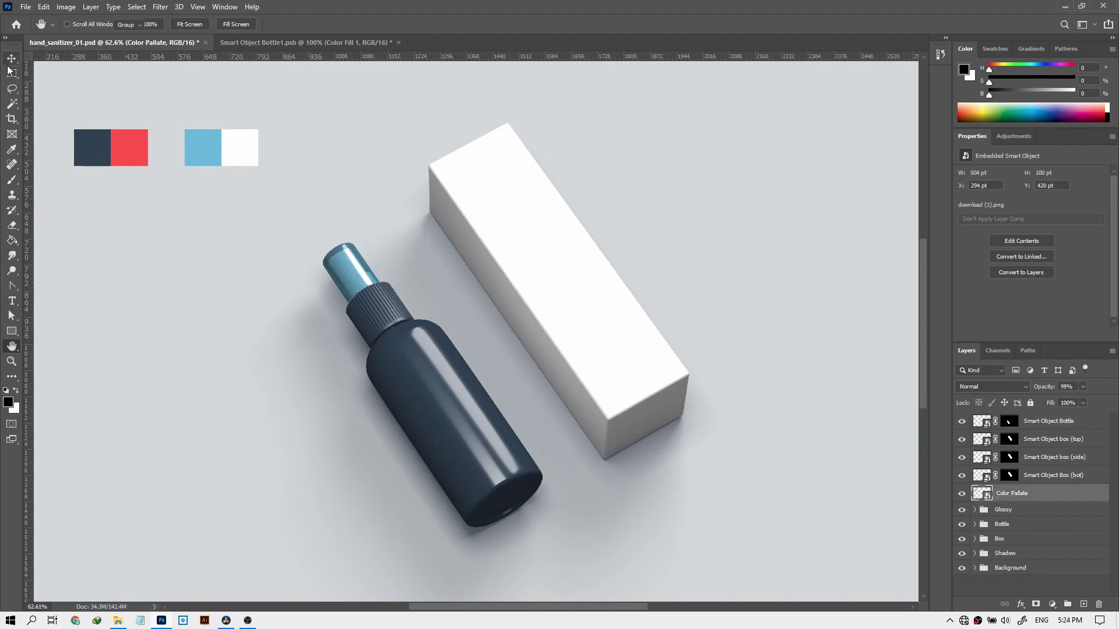
pyautogui.click(11, 59)
pyautogui.moveTo(169, 155); pyautogui.dragTo(544, 212)
# Change the solid fill's color to the dark blue #2d3e50 sampled from the palette swatch
pyautogui.doubleClick(981, 450)
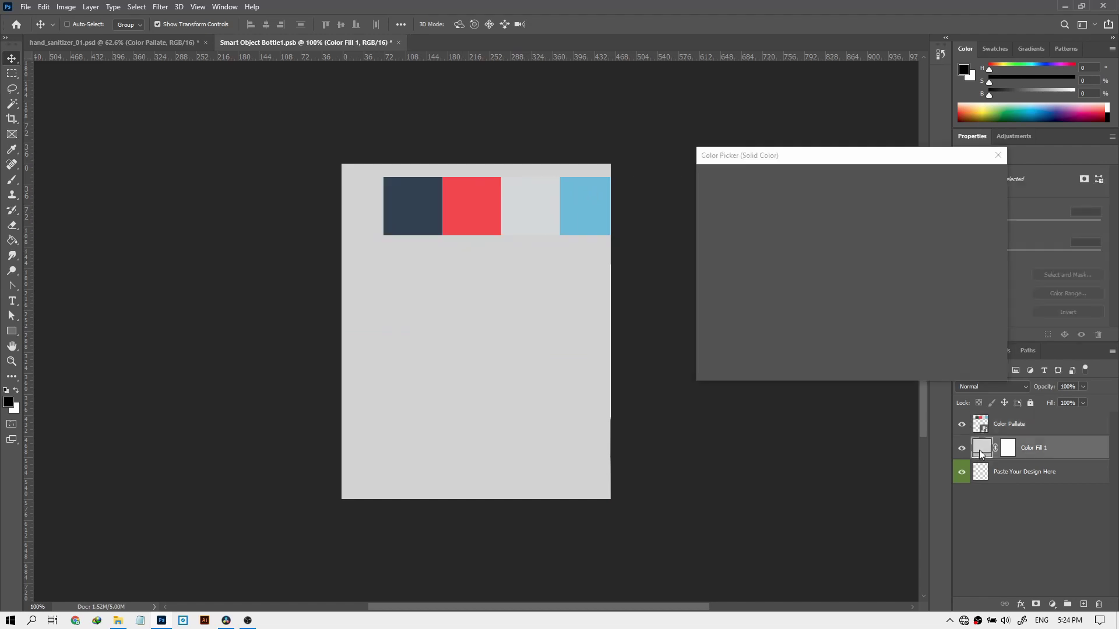
pyautogui.click(430, 210)
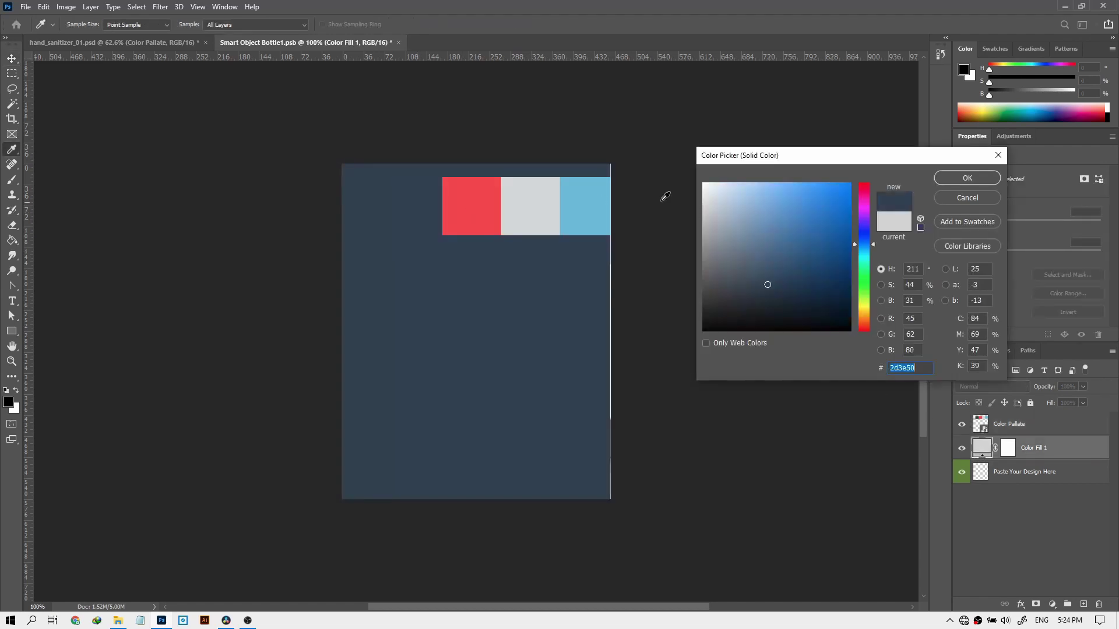
pyautogui.click(954, 175)
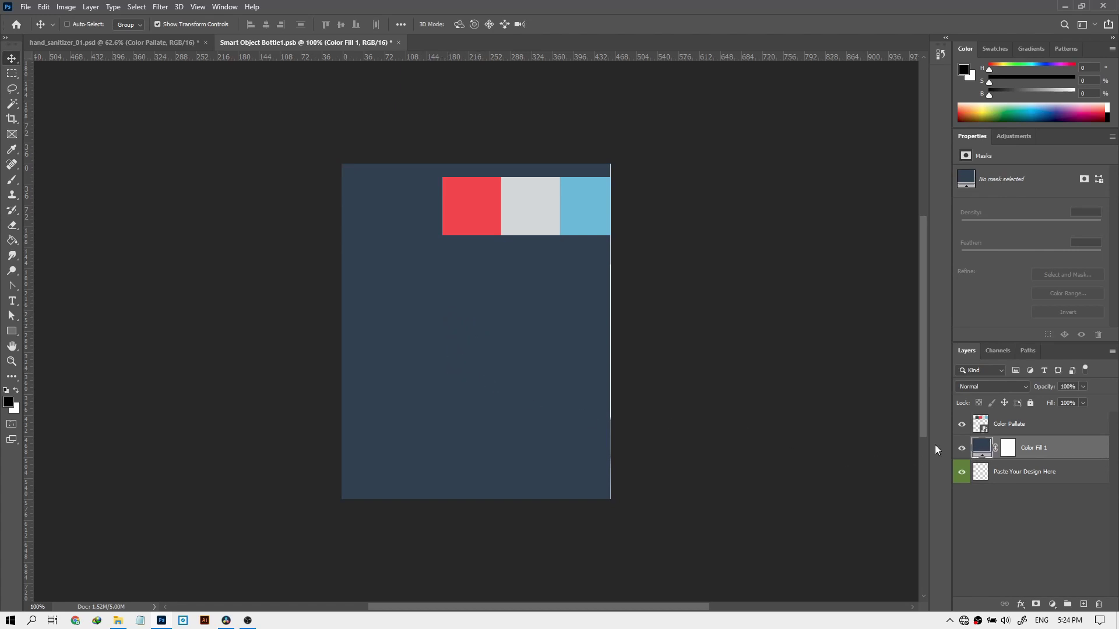
# Add the two-line text "Hand Sanitizer" above the Color Pallate layer, placed below the palette swatches
pyautogui.click(1000, 434)
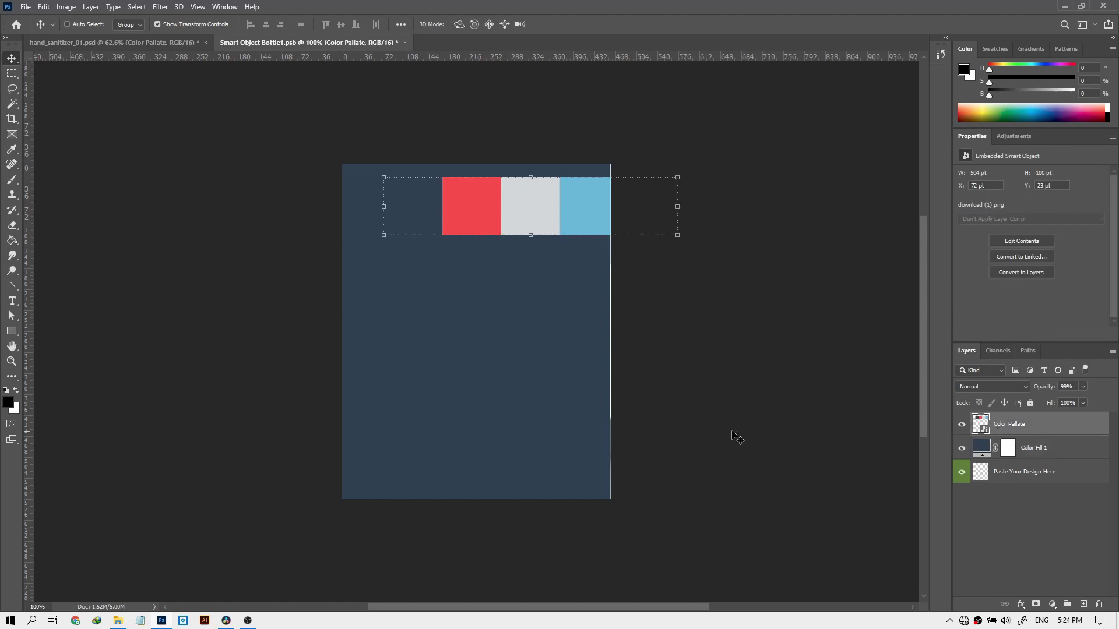
pyautogui.click(12, 301)
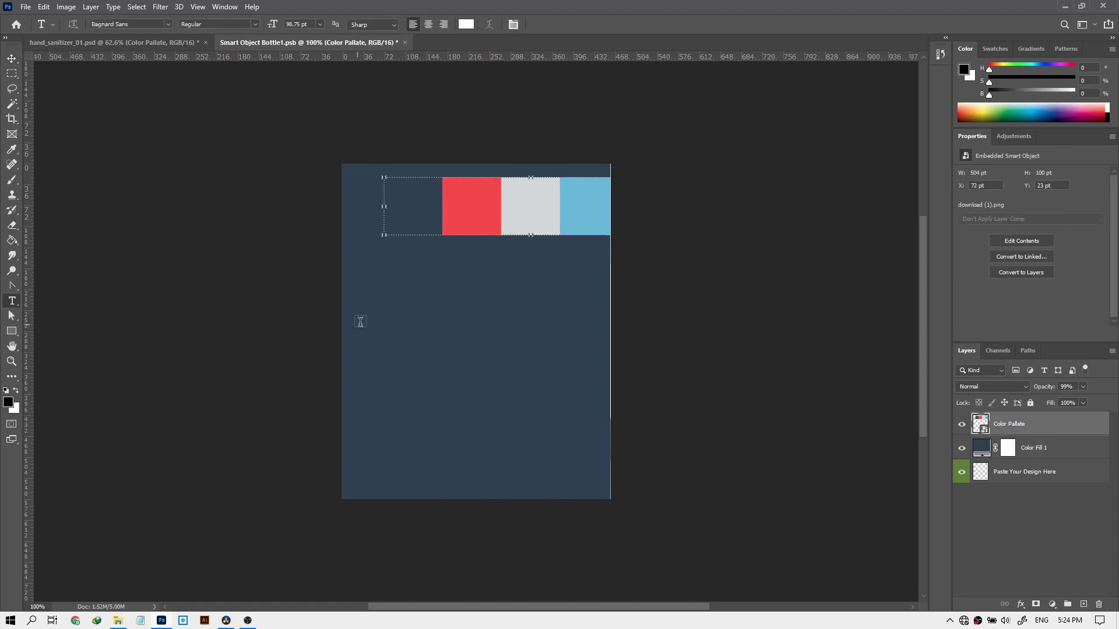
pyautogui.click(392, 318)
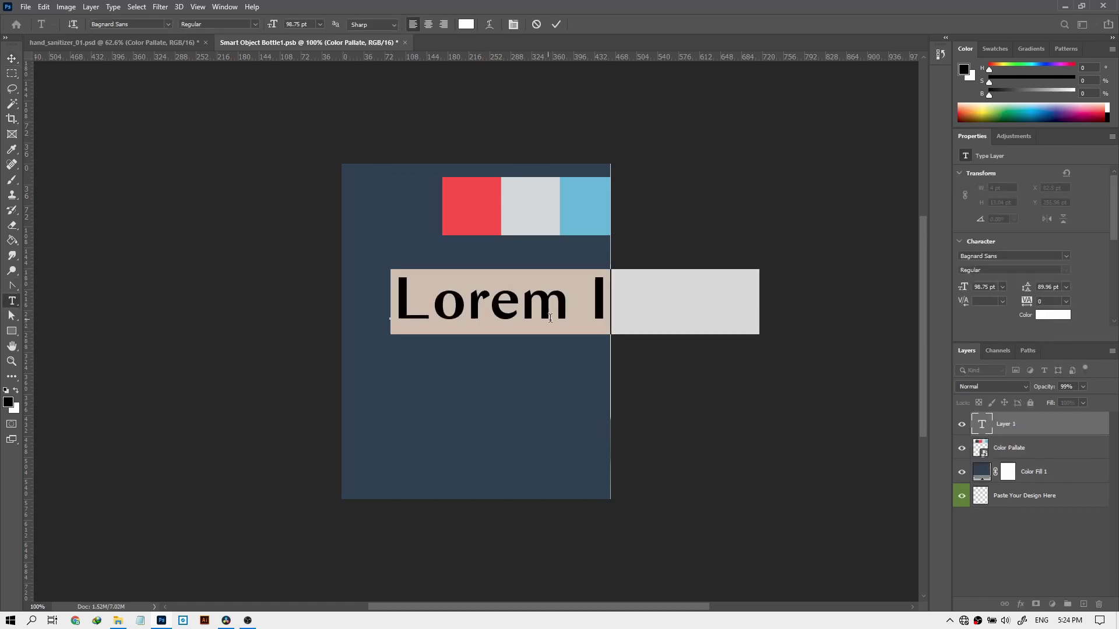
pyautogui.press('BackSpace')
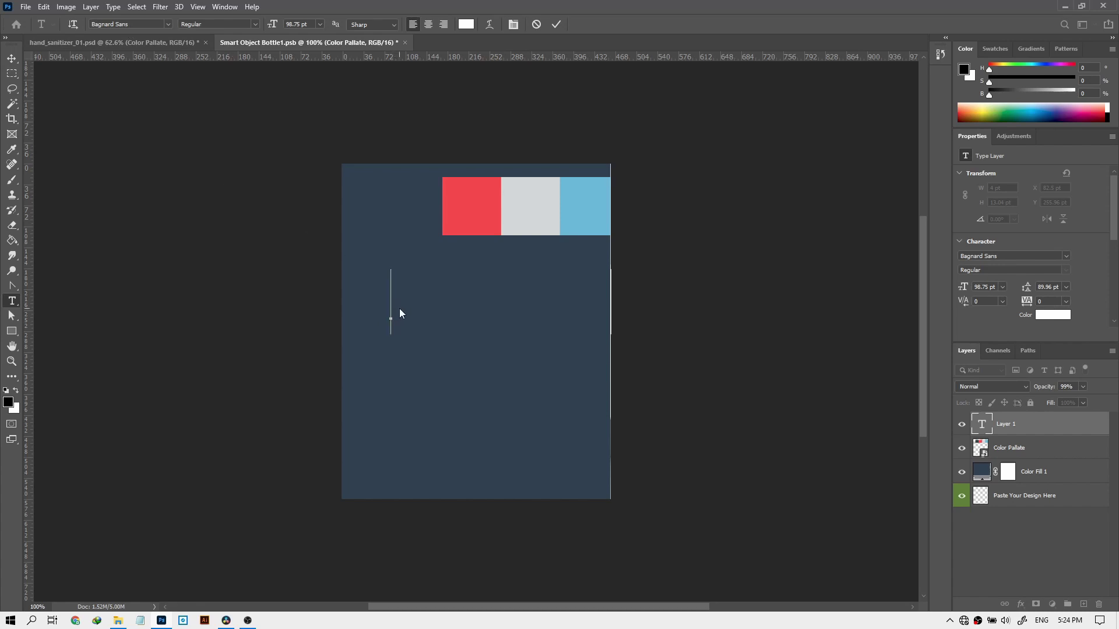
pyautogui.write('Hamd')
pyautogui.press('BackSpace')
pyautogui.press('BackSpace')
pyautogui.write('nd')
pyautogui.press('Return')
pyautogui.write('Sanit')
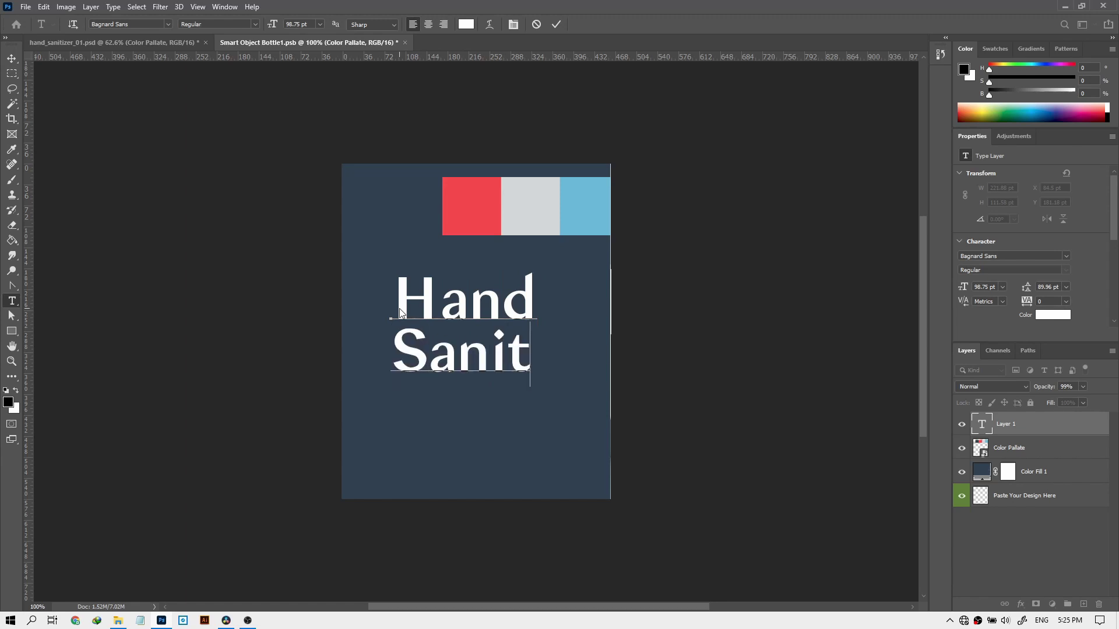
pyautogui.write('ize')
pyautogui.scroll(1, 536, 376)
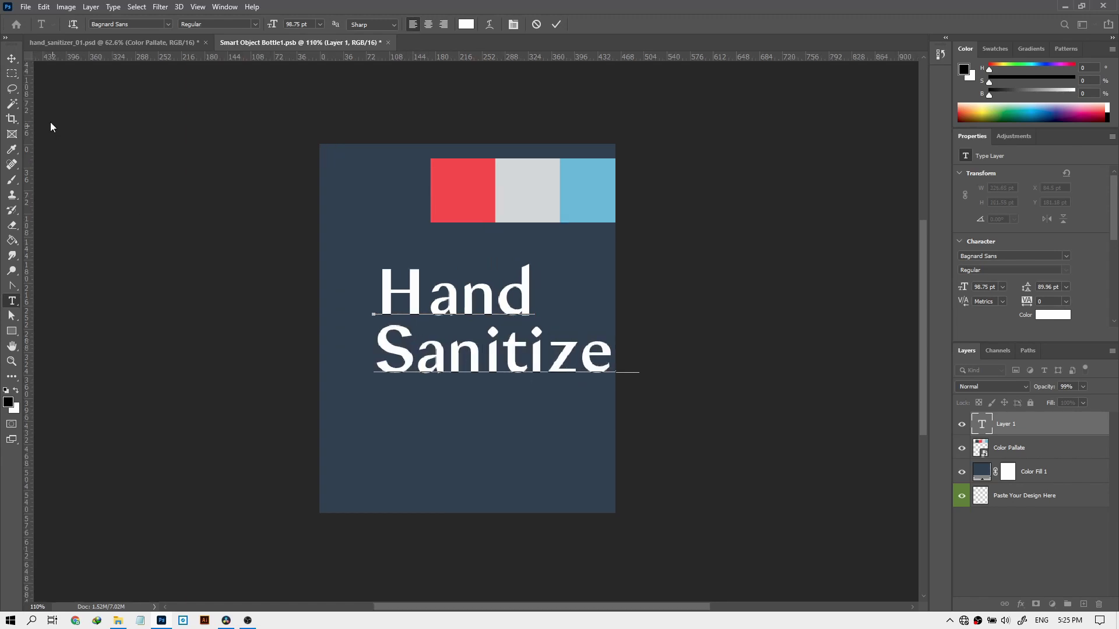
# Scale the Hand Sanitizer text down to about 51 pt and centre it on the label
pyautogui.click(12, 59)
pyautogui.moveTo(638, 262); pyautogui.dragTo(509, 321)
pyautogui.moveTo(431, 352); pyautogui.dragTo(456, 318)
pyautogui.press('Return')
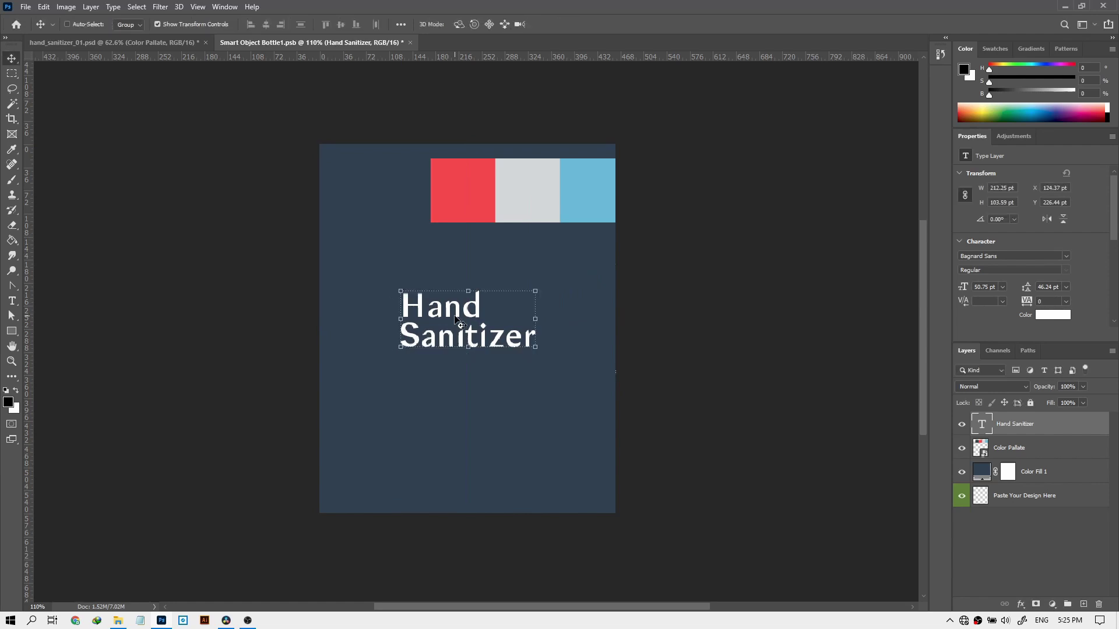
# Add the text "Mockup" below Hand Sanitizer and scale it down to about 33 pt
pyautogui.click(12, 302)
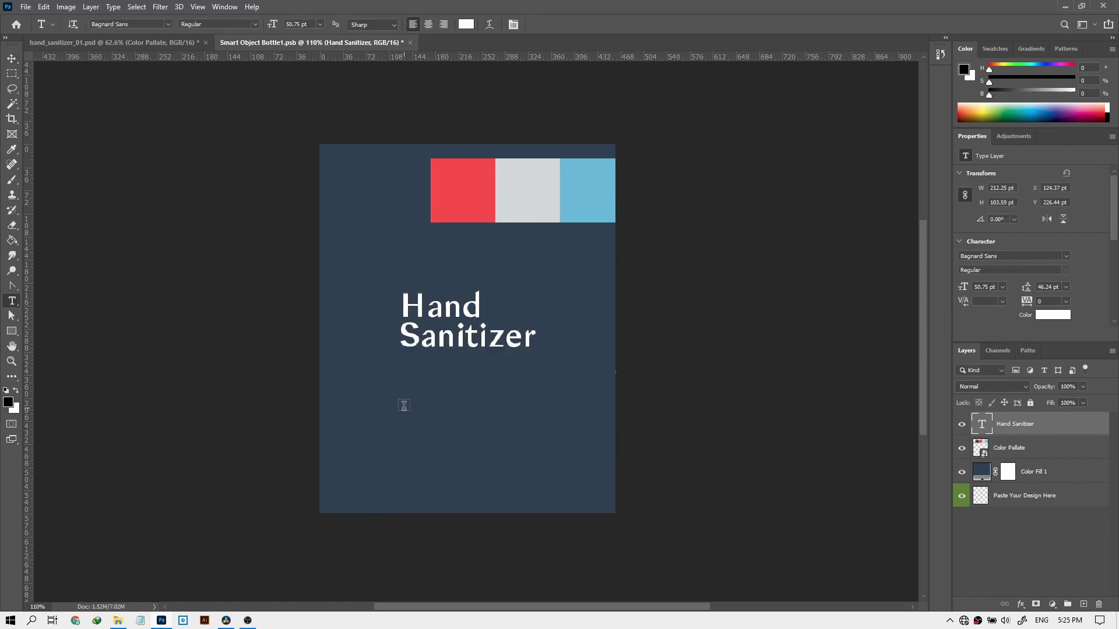
pyautogui.click(404, 405)
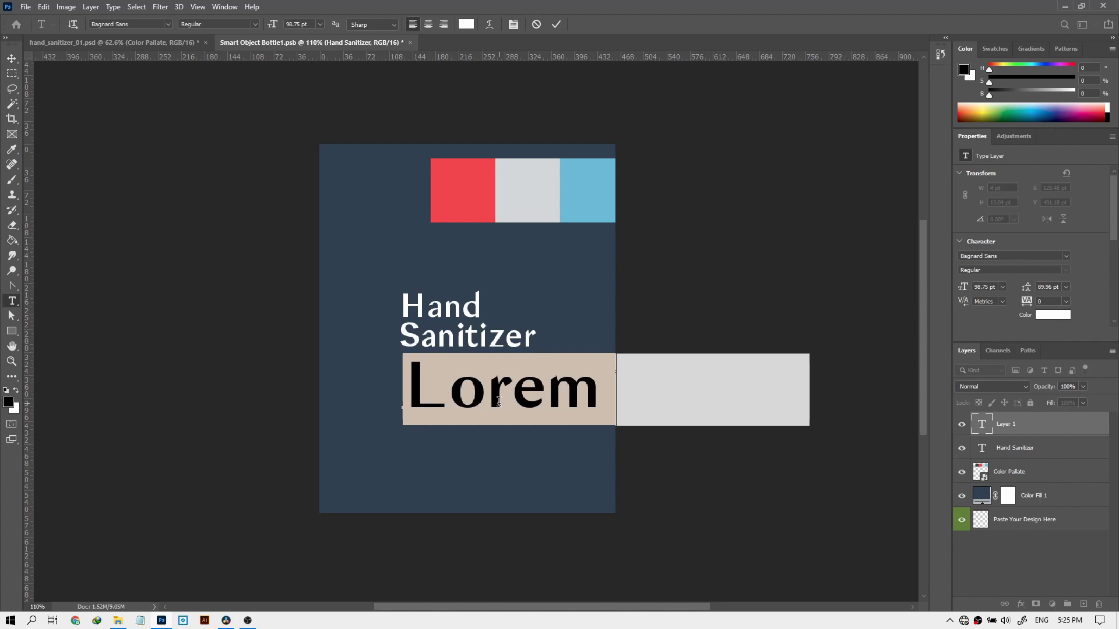
pyautogui.write('mockui')
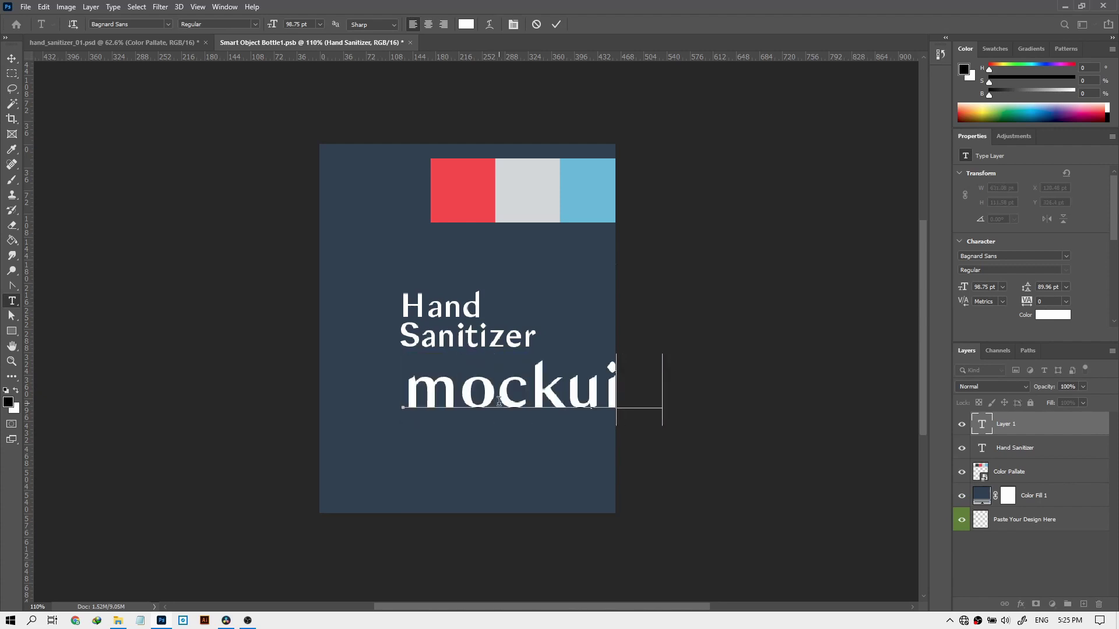
pyautogui.press('BackSpace')
pyautogui.press('BackSpace')
pyautogui.press('BackSpace')
pyautogui.press('BackSpace')
pyautogui.press('BackSpace')
pyautogui.press('BackSpace')
pyautogui.press('BackSpace')
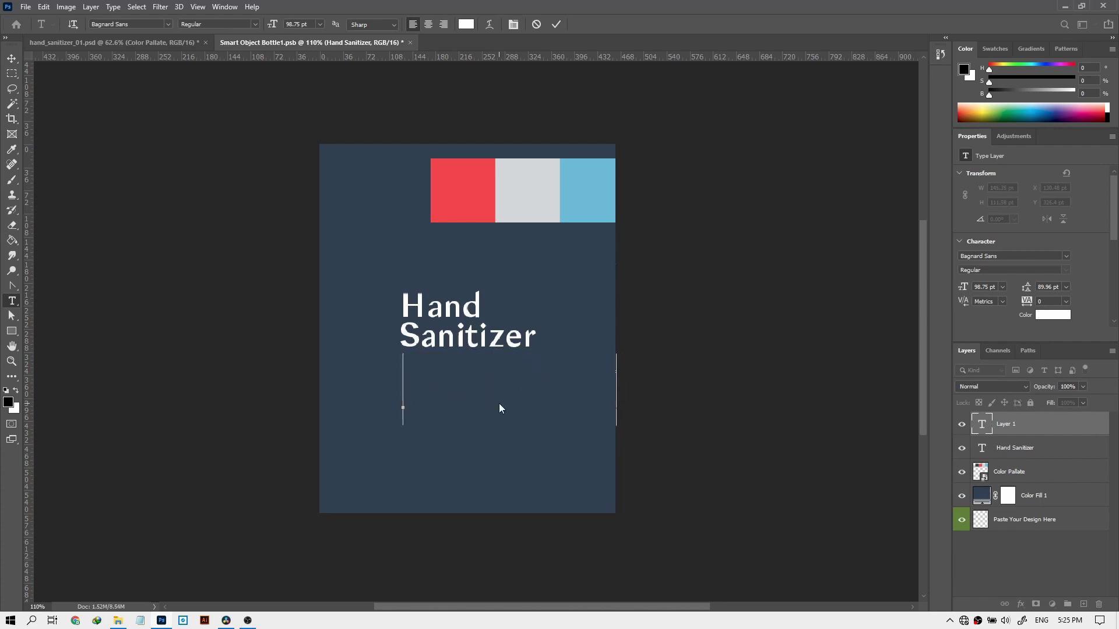
pyautogui.write('Mock')
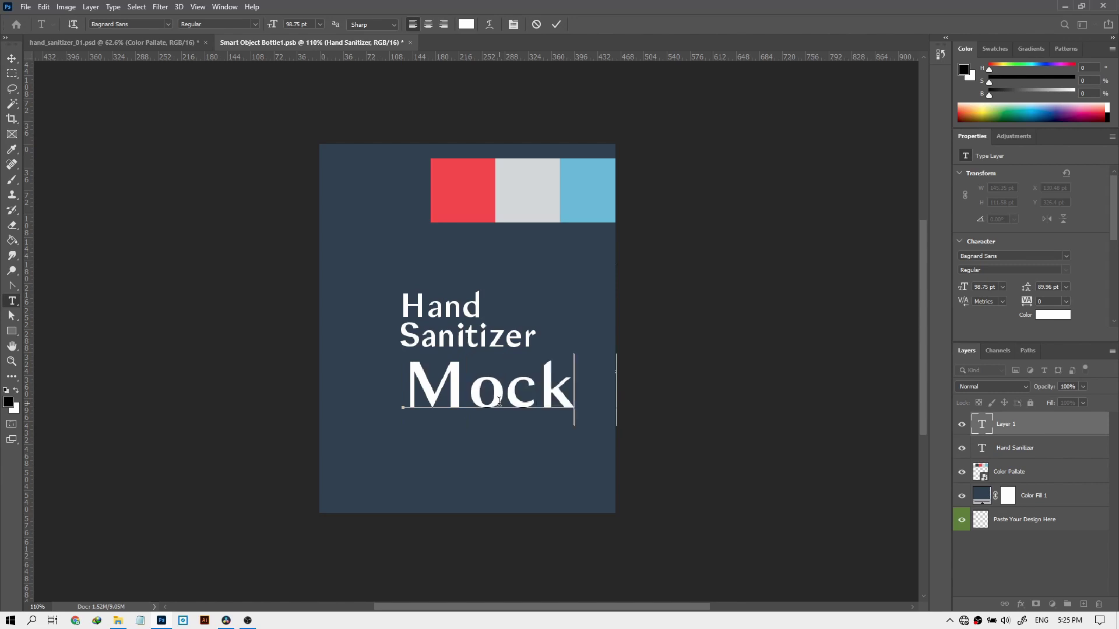
pyautogui.write('up')
pyautogui.press('ctrl')
pyautogui.moveTo(654, 354); pyautogui.dragTo(491, 407)
# Set the Mockup text's font to Roboto Medium and move it up closer beneath Hand Sanitizer, aligned with its left edge
pyautogui.doubleClick(463, 410)
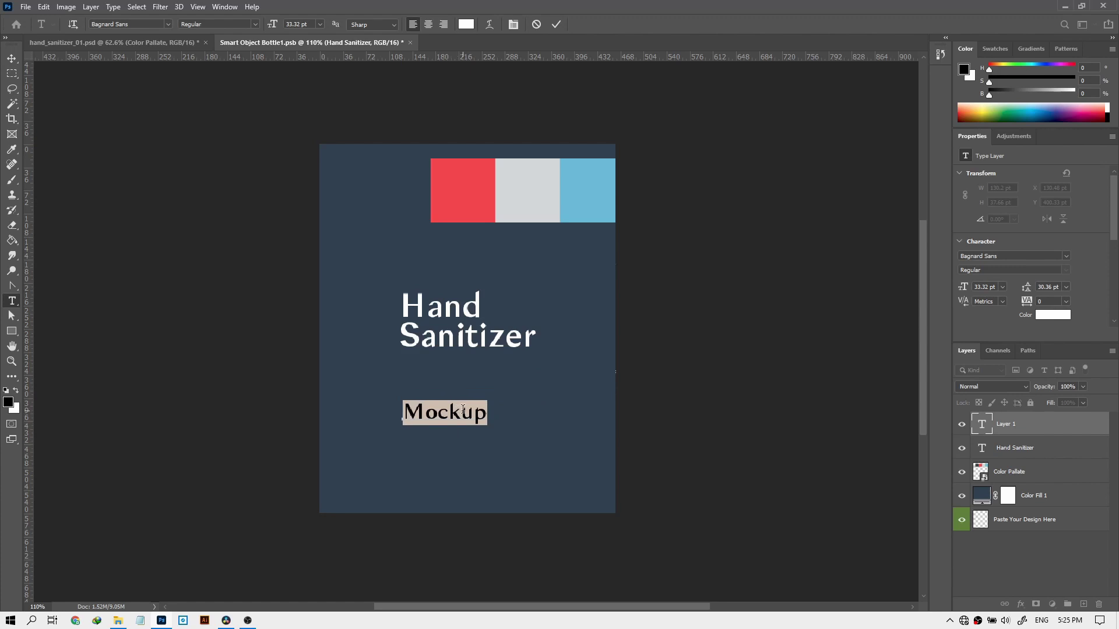
pyautogui.click(125, 24)
pyautogui.write('robot')
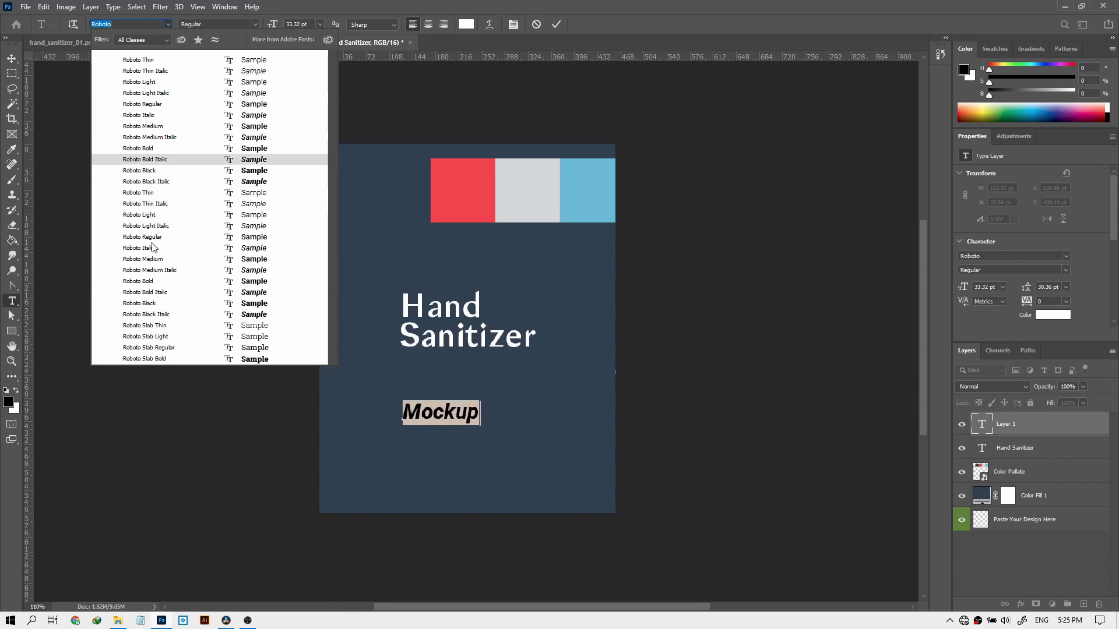
pyautogui.click(154, 262)
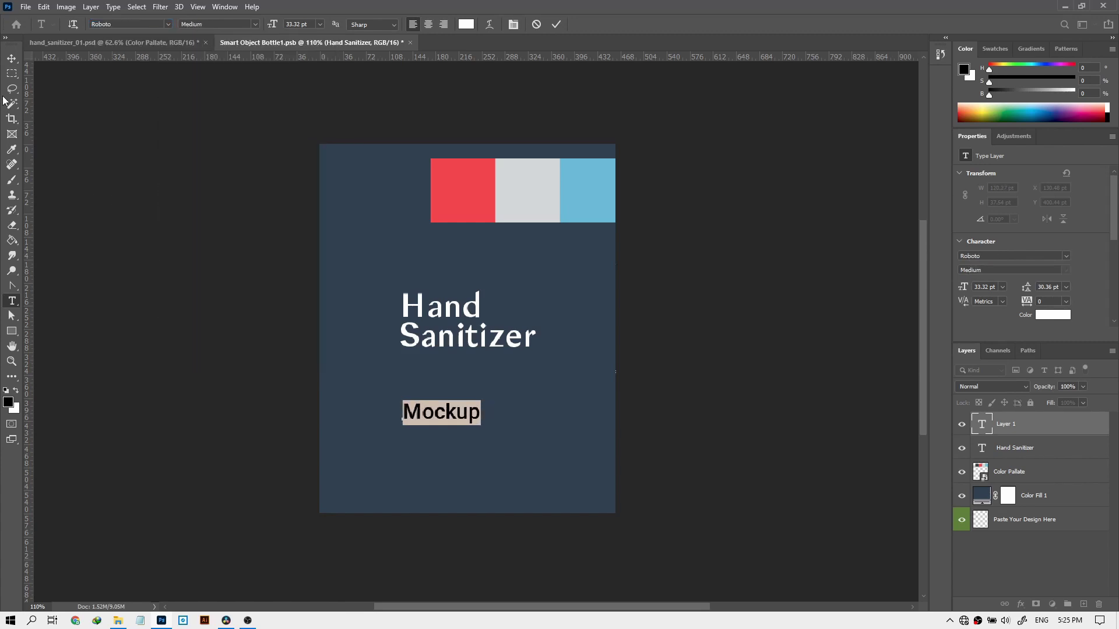
pyautogui.click(11, 59)
pyautogui.moveTo(456, 415); pyautogui.dragTo(452, 391)
# Change the Mockup text's color to the light blue #6cbbd9 sampled from the palette swatch
pyautogui.doubleClick(981, 430)
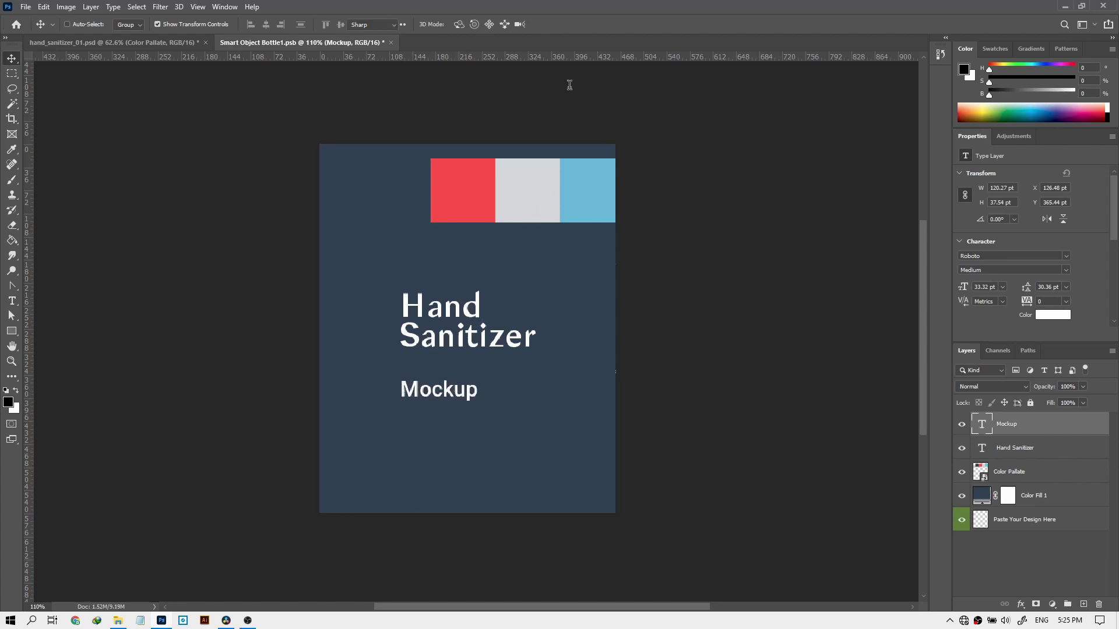
pyautogui.click(466, 24)
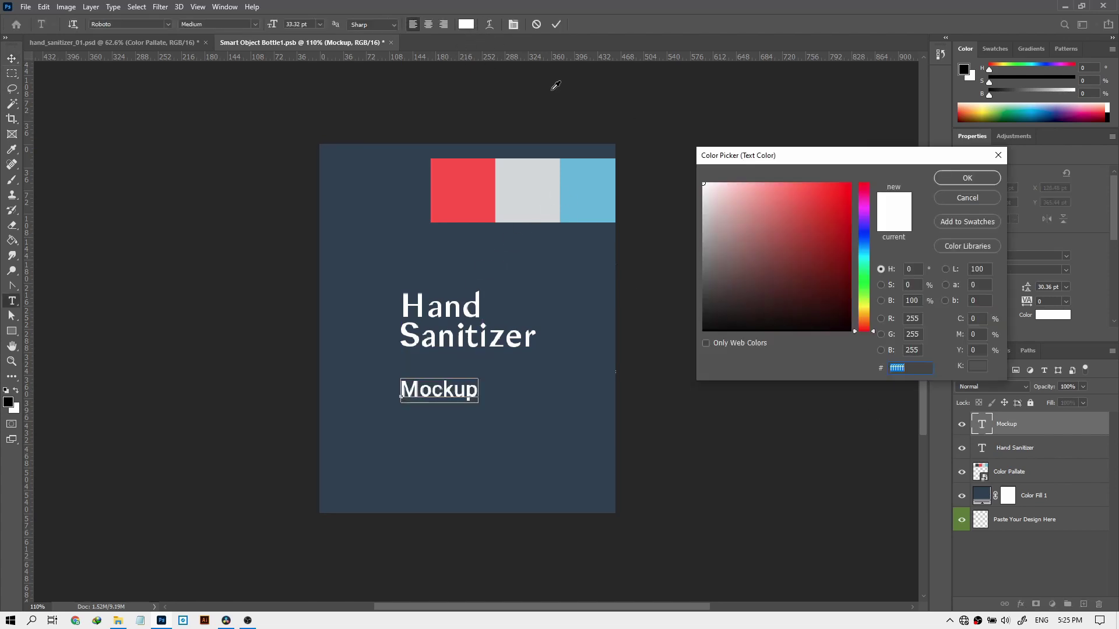
pyautogui.click(559, 187)
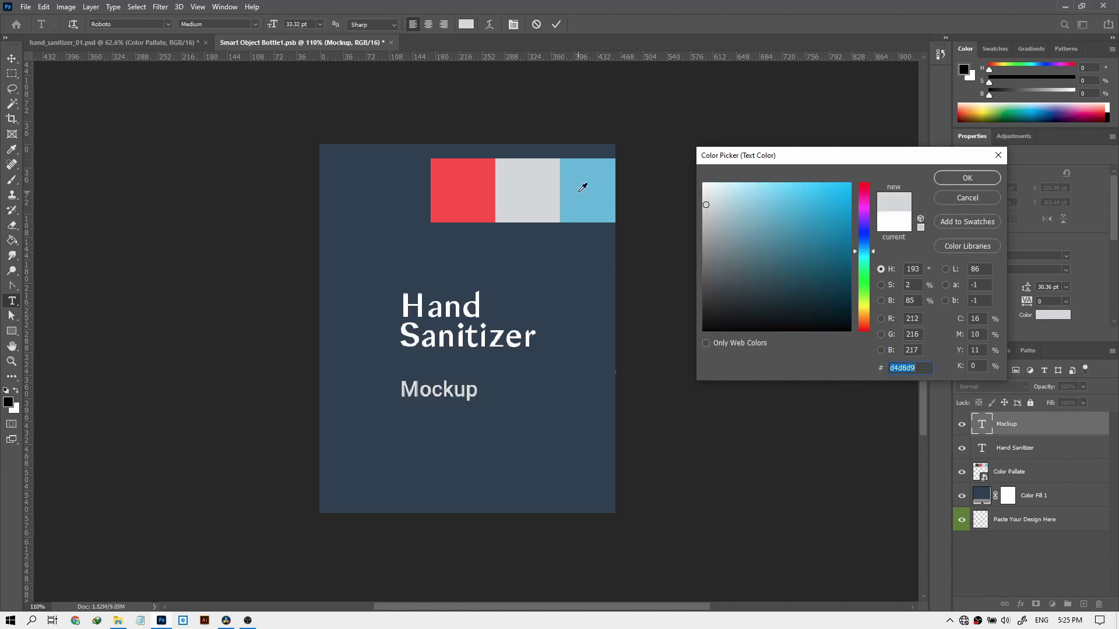
pyautogui.click(582, 188)
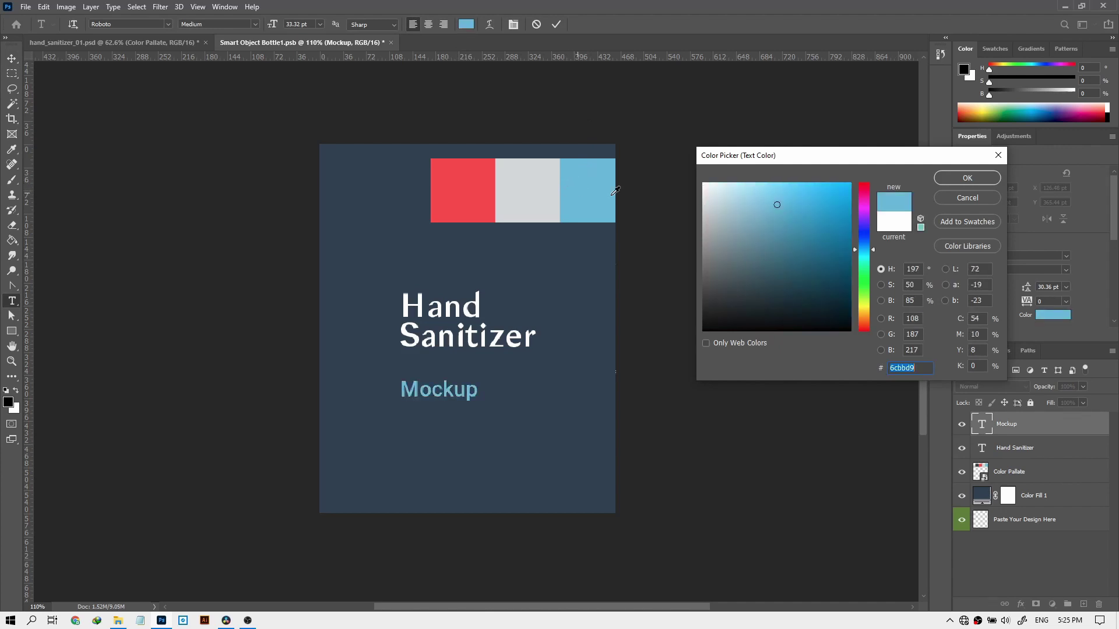
pyautogui.click(956, 179)
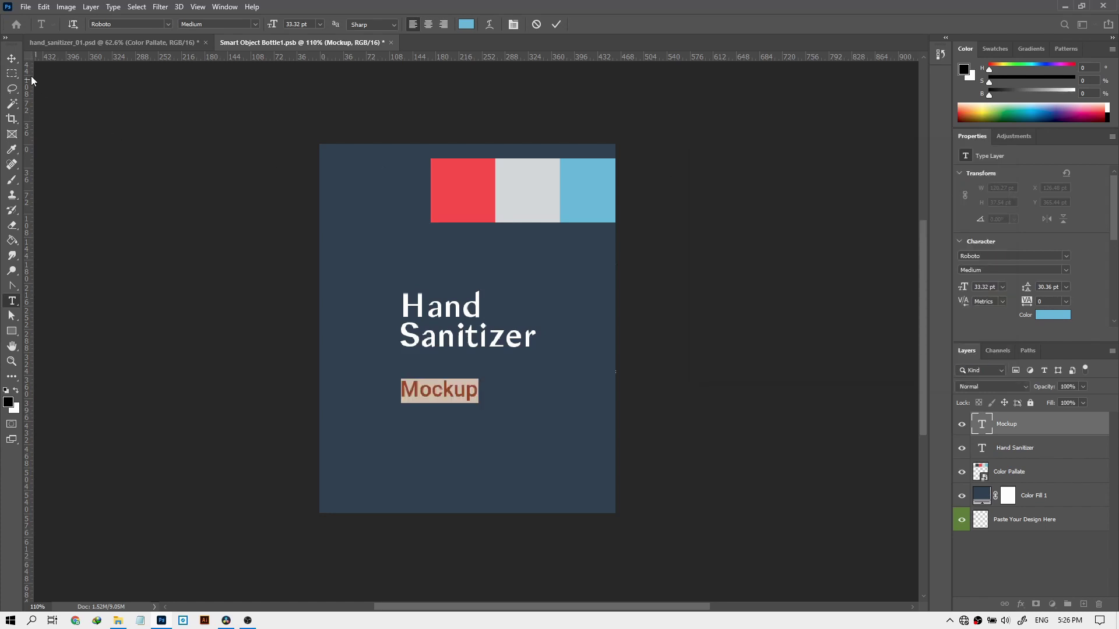
pyautogui.click(12, 59)
# Draw a narrow upright rectangle of about 8 × 26 px beside the word Hand and fill it with the palette's red #fa4349
pyautogui.rightClick(17, 334)
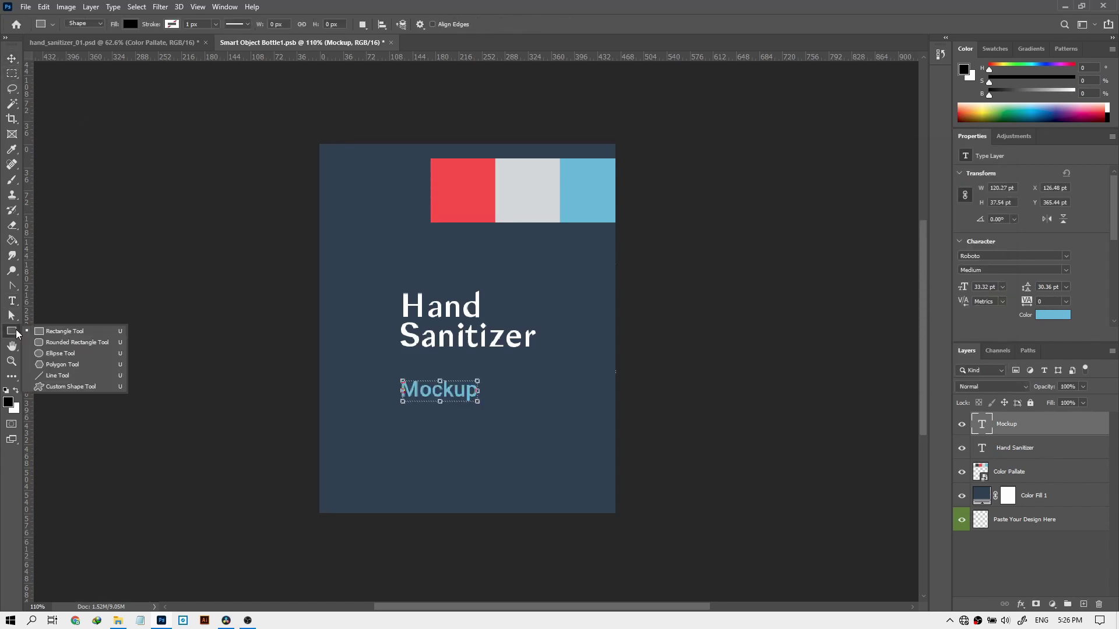
pyautogui.click(80, 332)
pyautogui.scroll(1, 560, 310)
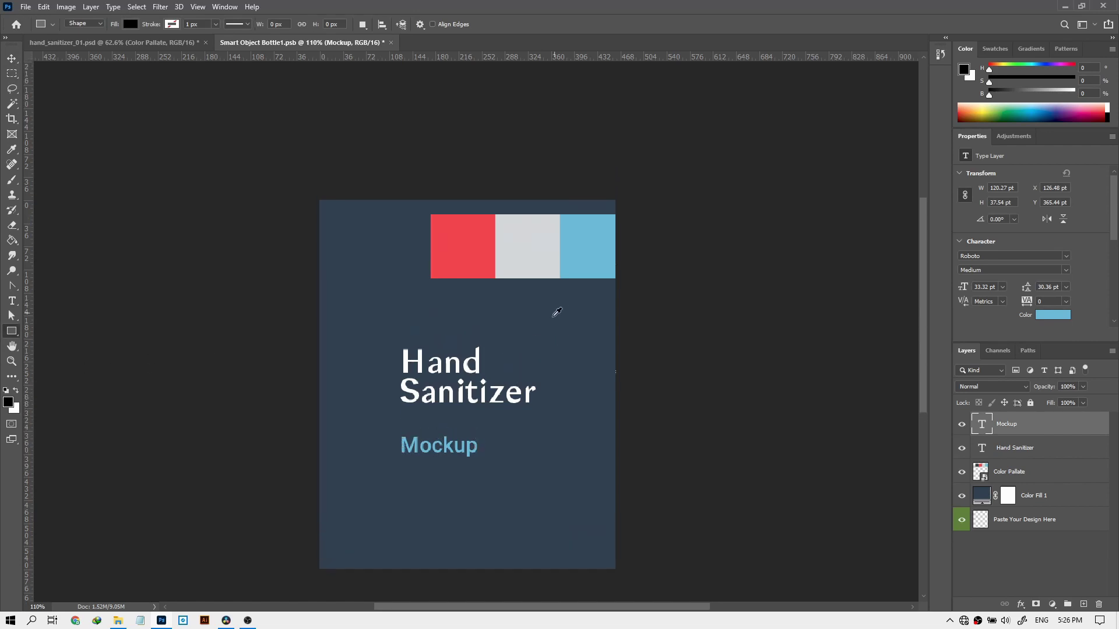
pyautogui.scroll(-4, 550, 327)
pyautogui.scroll(8, 542, 387)
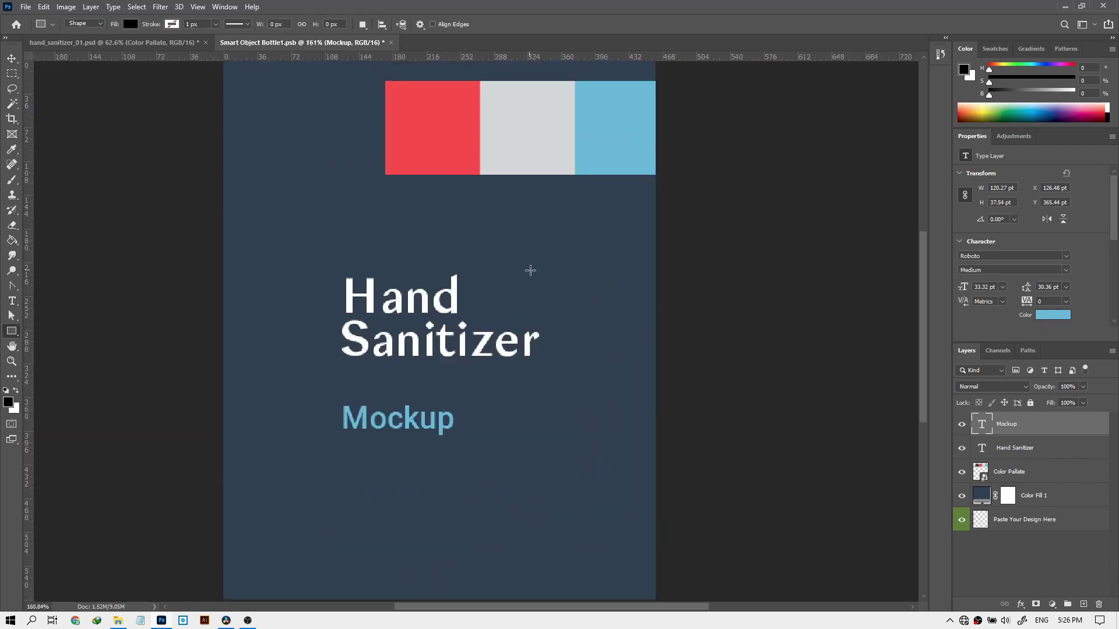
pyautogui.scroll(3, 529, 269)
pyautogui.moveTo(484, 282); pyautogui.dragTo(495, 319)
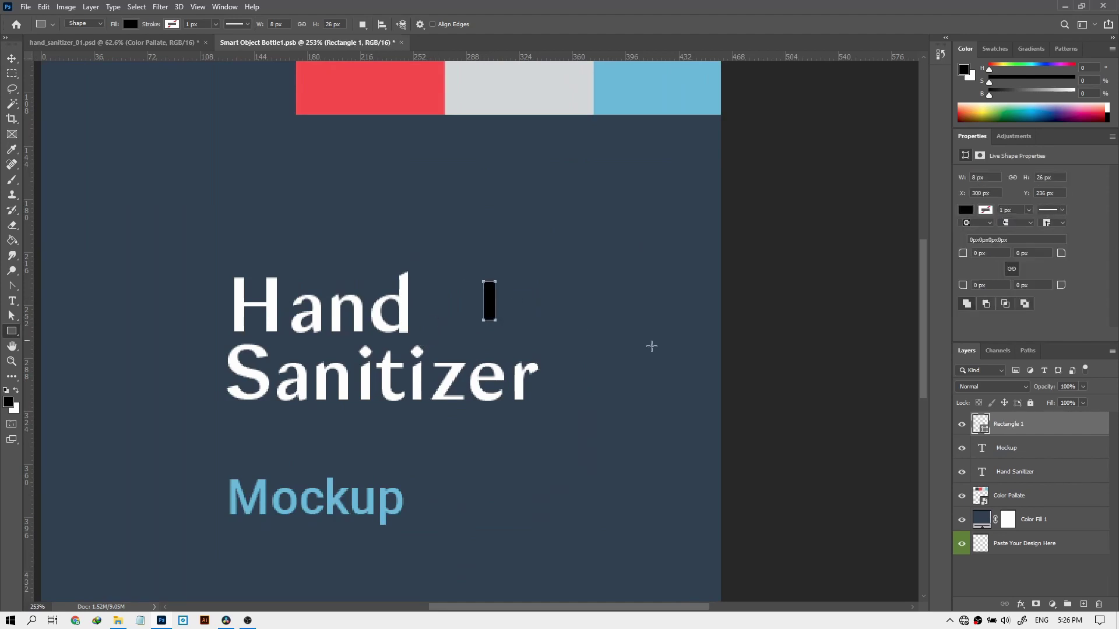
pyautogui.doubleClick(980, 427)
pyautogui.click(413, 89)
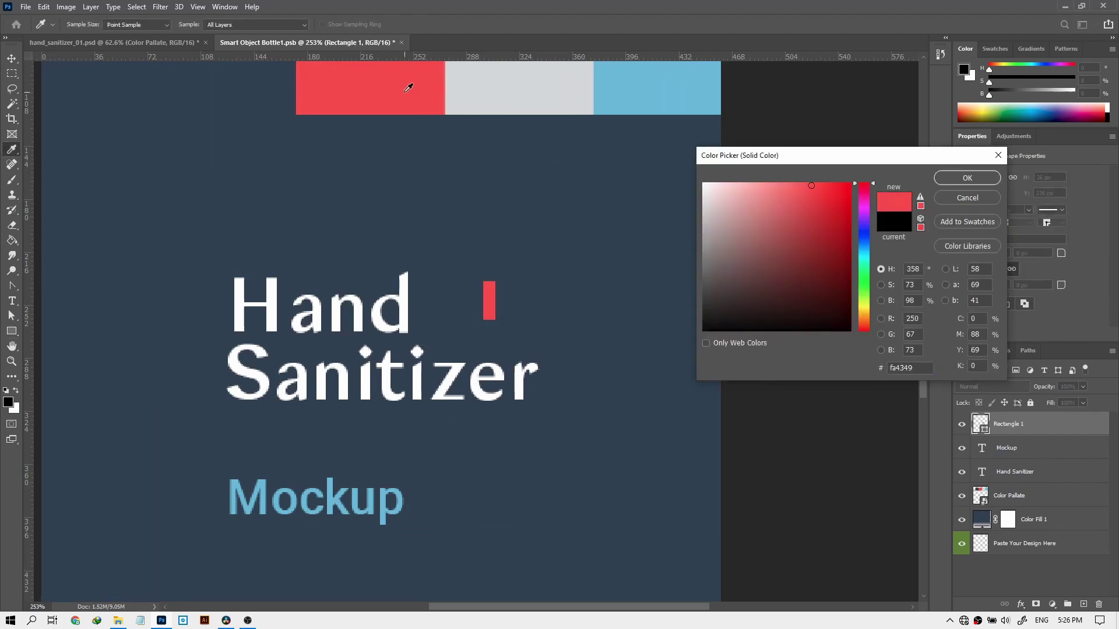
pyautogui.press('Return')
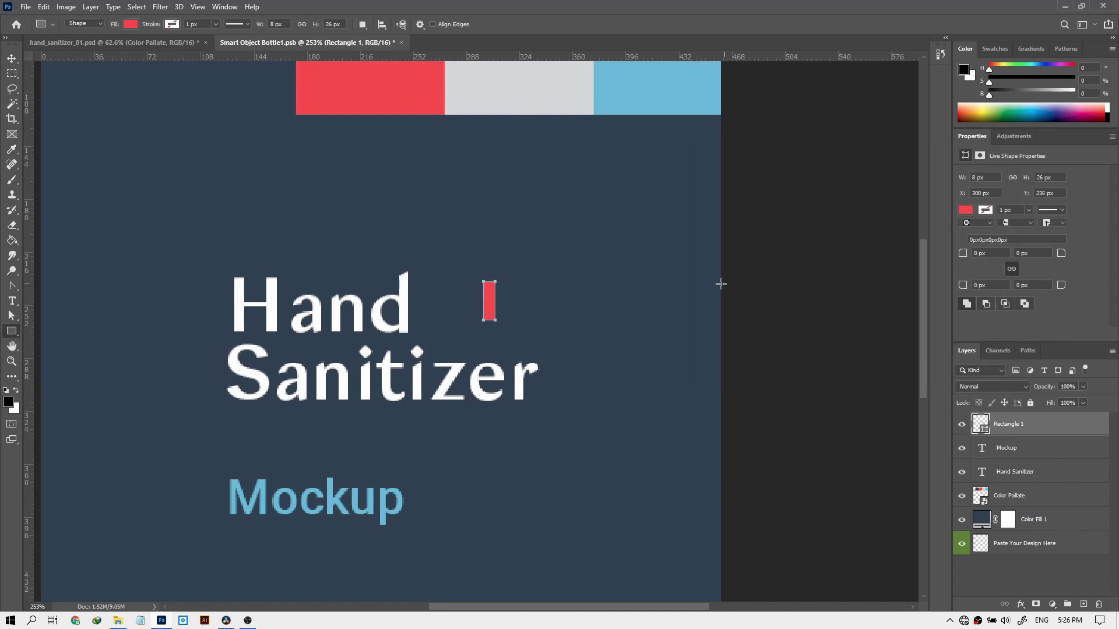
# Enlarge the red rectangle to about 9 × 29 px by extending its lower edge
pyautogui.hotkey('ctrl', 't')
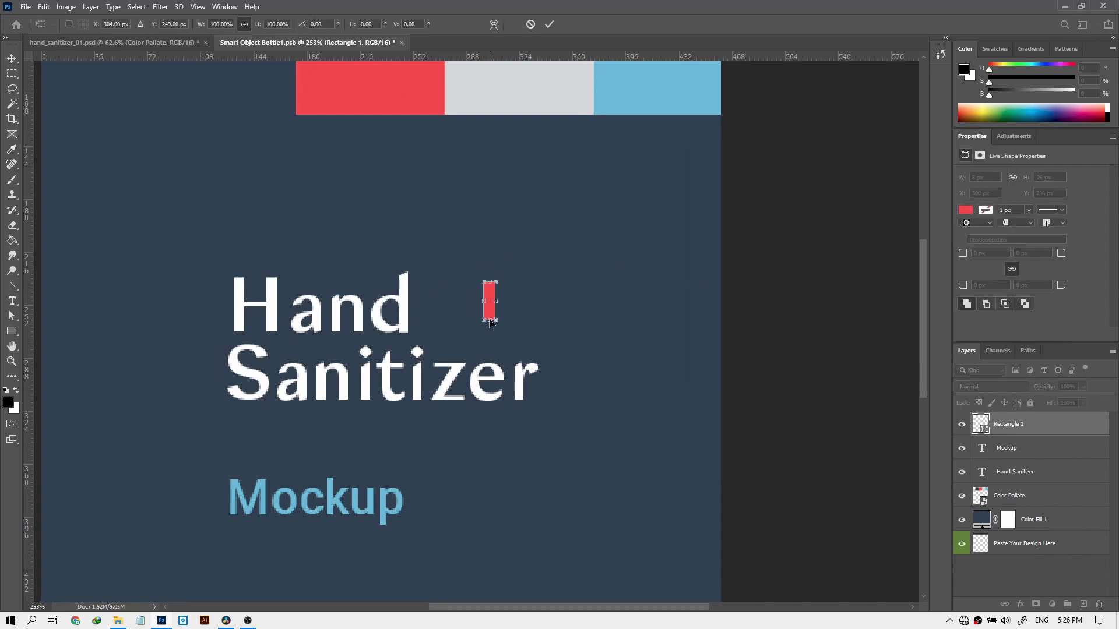
pyautogui.moveTo(489, 321); pyautogui.dragTo(489, 327)
pyautogui.press('Return')
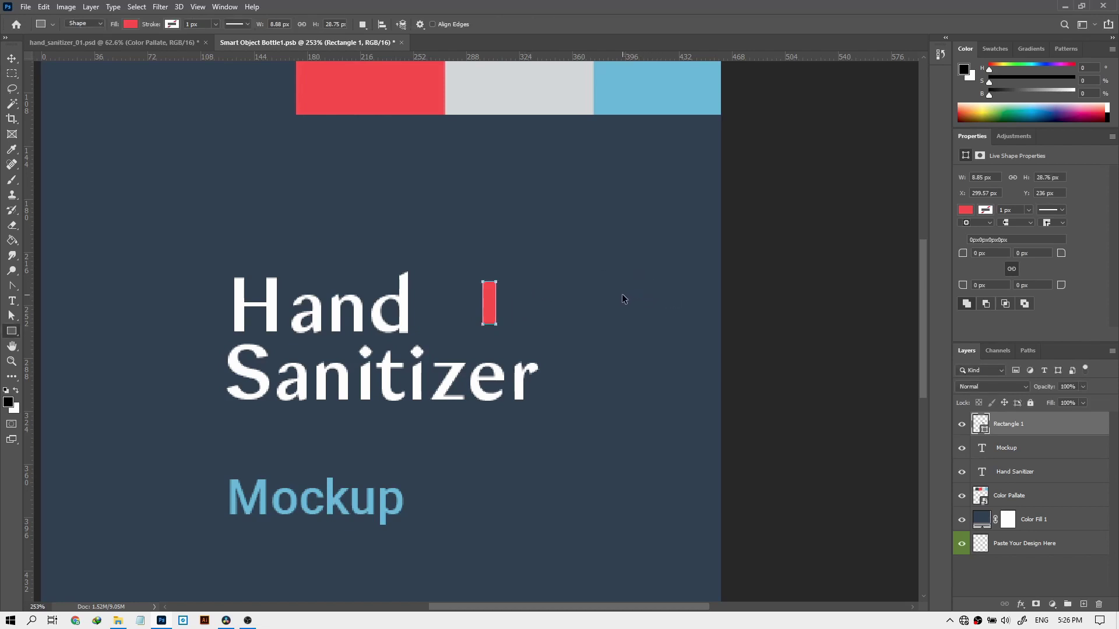
# Duplicate the red rectangle and rotate the copy 90° to form a plus sign
pyautogui.hotkey('ctrl', 'j')
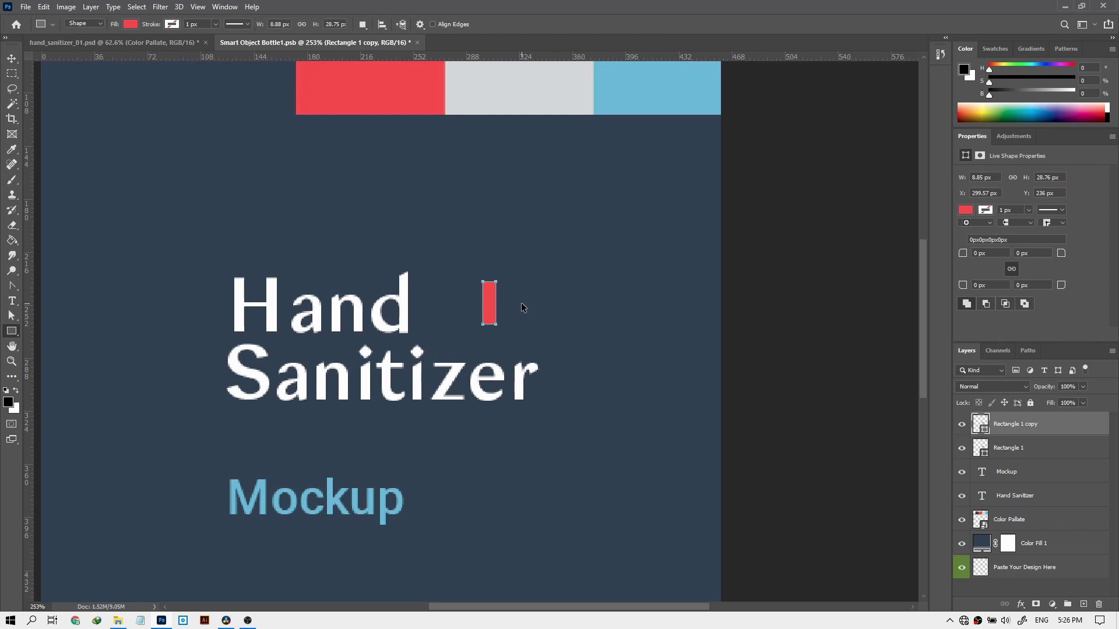
pyautogui.hotkey('ctrl', 't')
pyautogui.moveTo(506, 282); pyautogui.dragTo(518, 324)
pyautogui.press('Return')
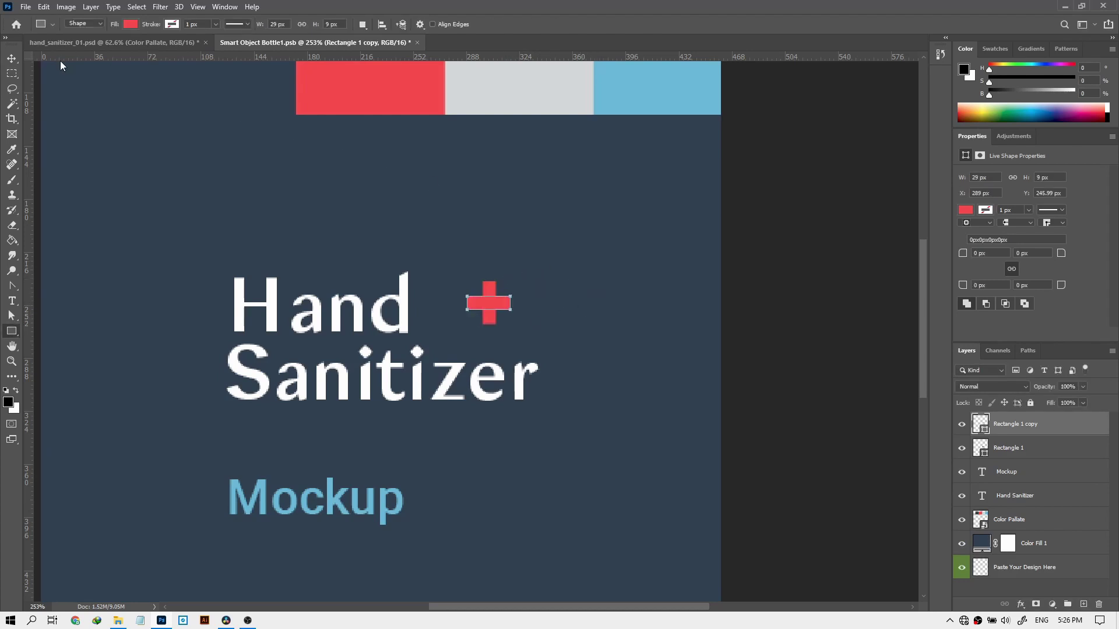
# Move both rectangles of the plus sign together, closer to the end of the word Hand
pyautogui.keyDown('shift'); pyautogui.click(1008, 450); pyautogui.keyUp('shift')
pyautogui.moveTo(489, 305); pyautogui.dragTo(459, 313)
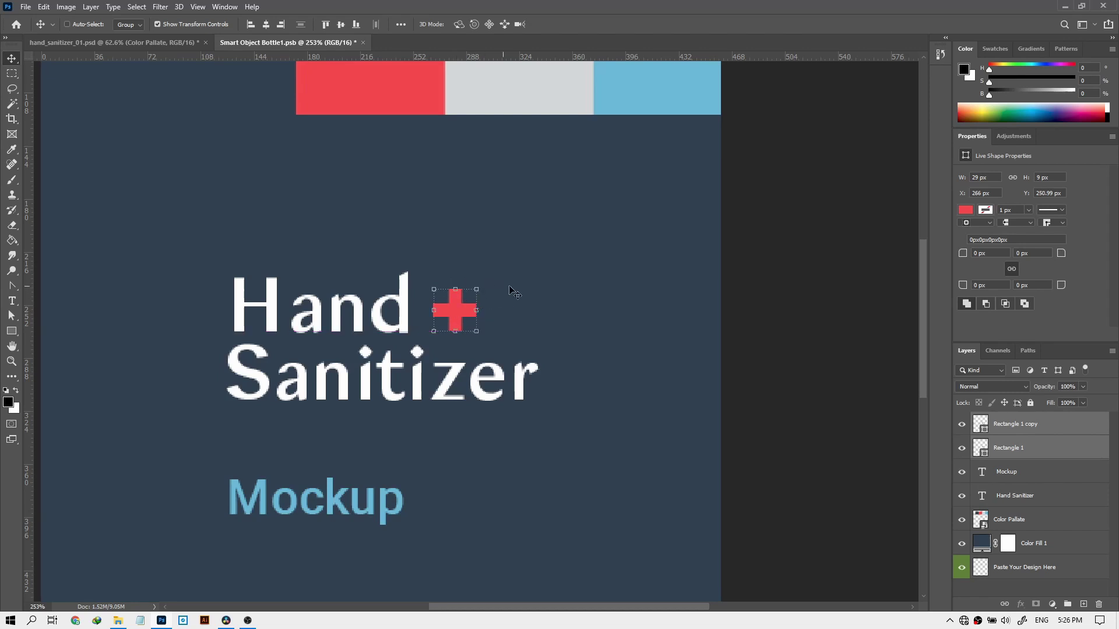
pyautogui.click(10, 75)
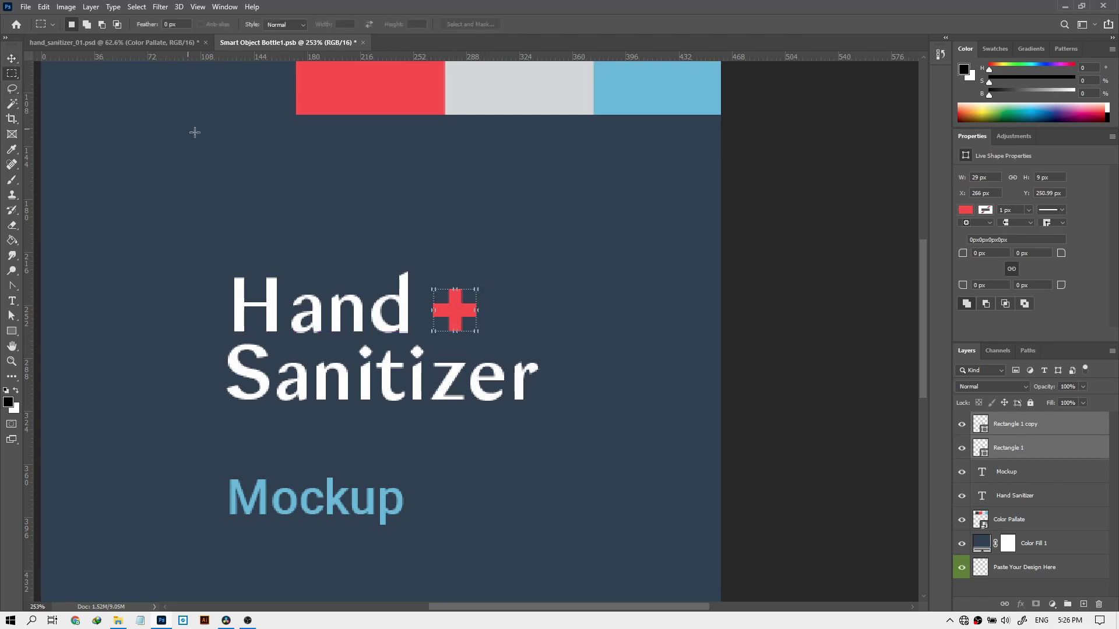
pyautogui.scroll(-1, 103, 118)
pyautogui.click(11, 58)
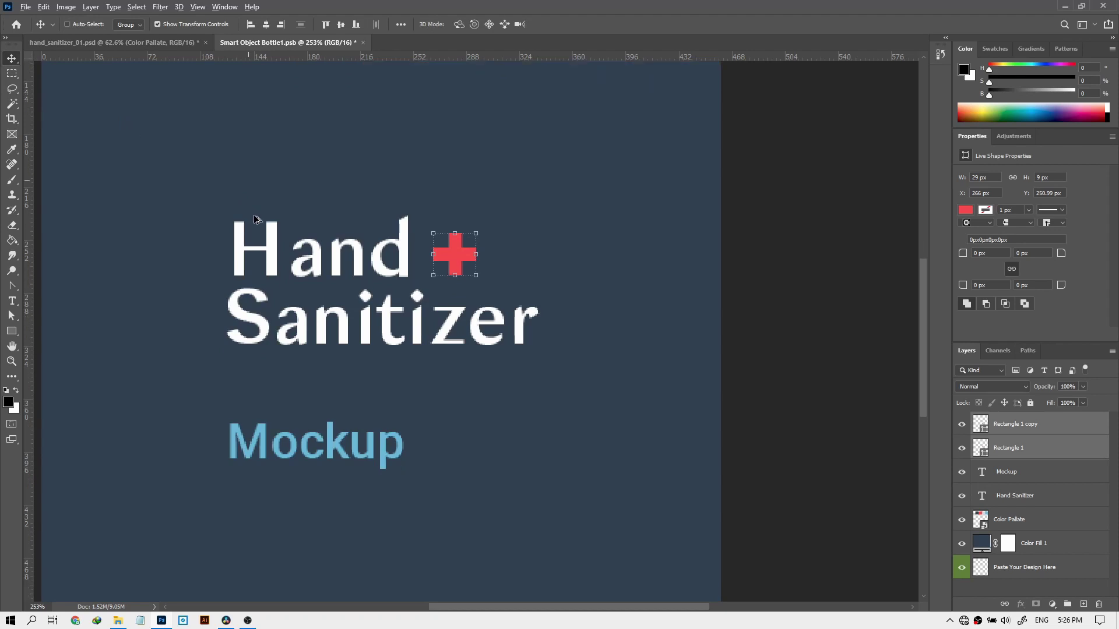
# Move the Mockup text slightly upward, closer to the word Sanitizer
pyautogui.scroll(-3, 320, 216)
pyautogui.scroll(2, 322, 218)
pyautogui.scroll(-3, 431, 221)
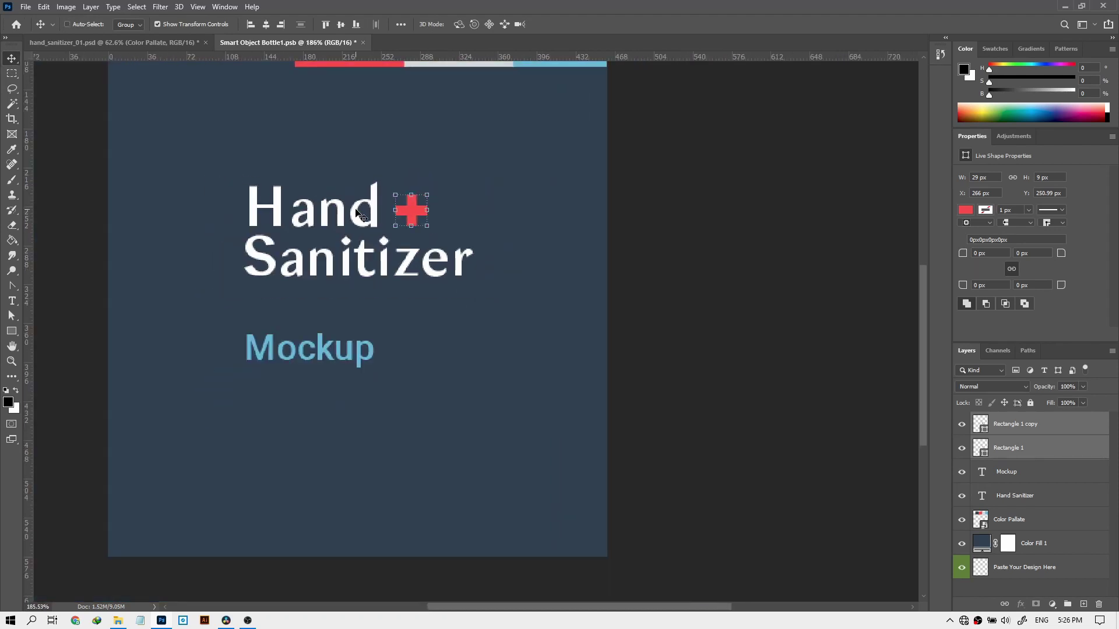
pyautogui.click(1032, 481)
pyautogui.scroll(2, 665, 376)
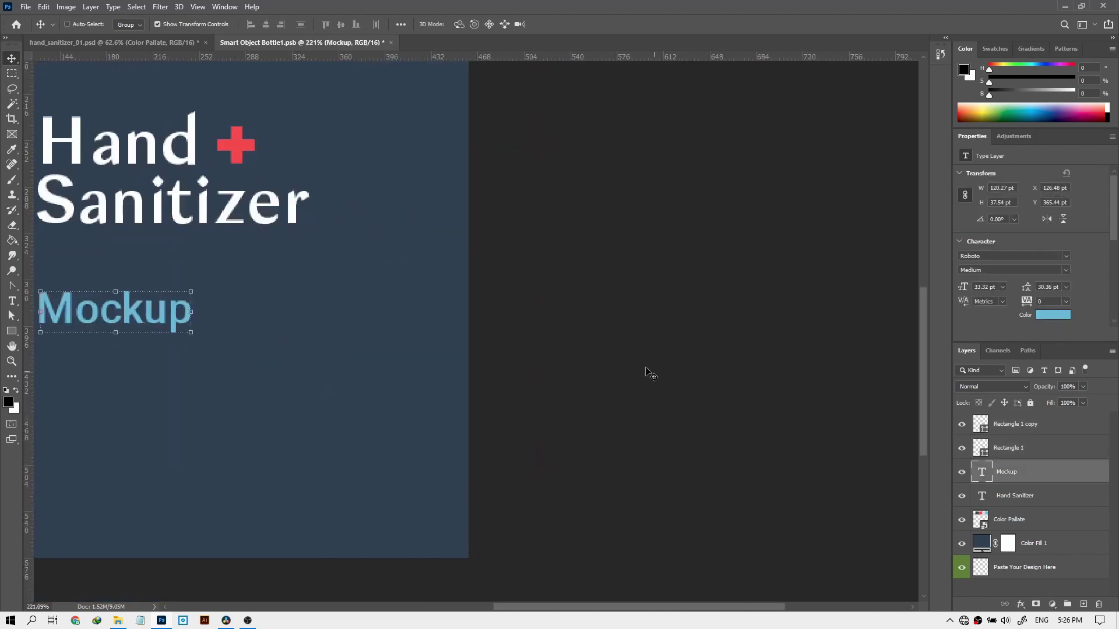
pyautogui.scroll(-3, 583, 323)
pyautogui.scroll(-2, 582, 323)
pyautogui.scroll(4, 408, 219)
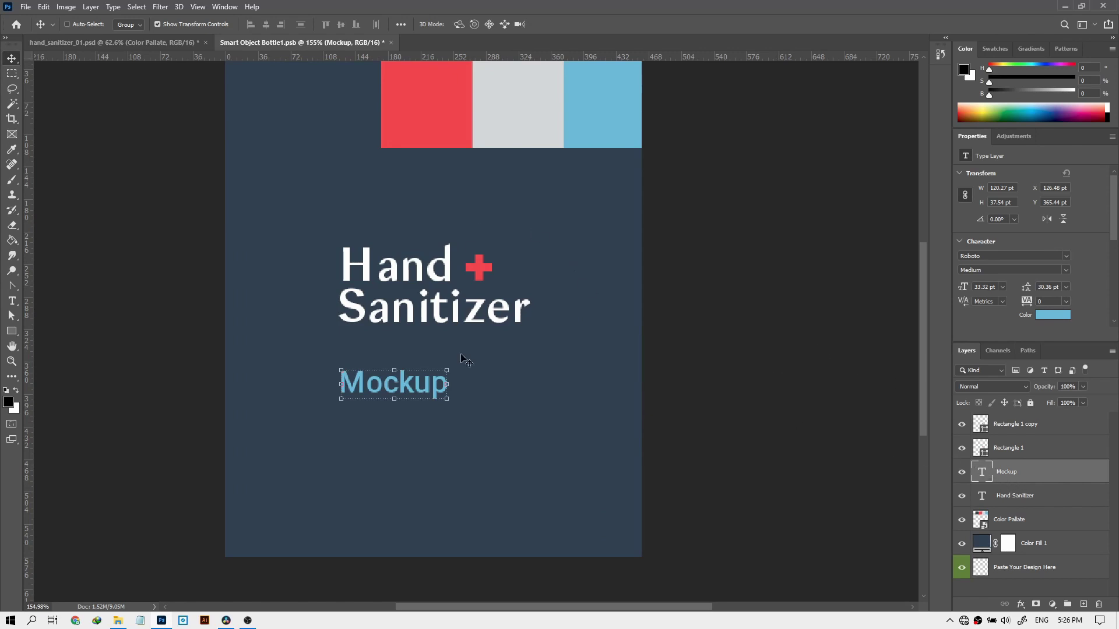
pyautogui.moveTo(411, 384); pyautogui.dragTo(411, 375)
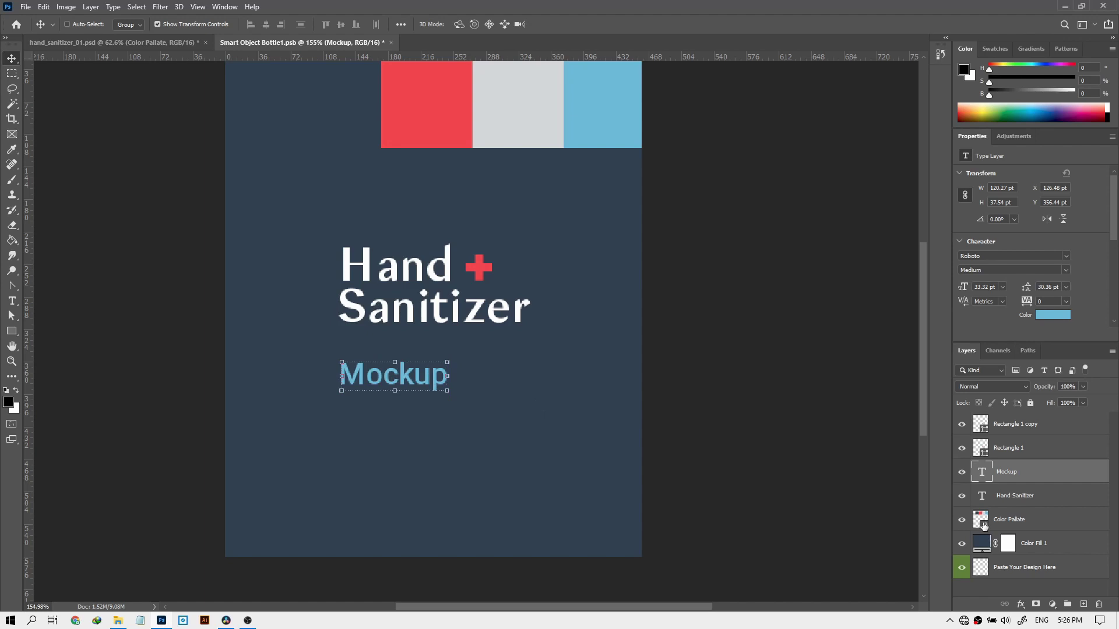
# Hide the Color Fill 1 and Color Pallate layers, save the bottle label, and check it on the hand_sanitizer_01.psd mockup
pyautogui.click(1008, 524)
pyautogui.click(1037, 546)
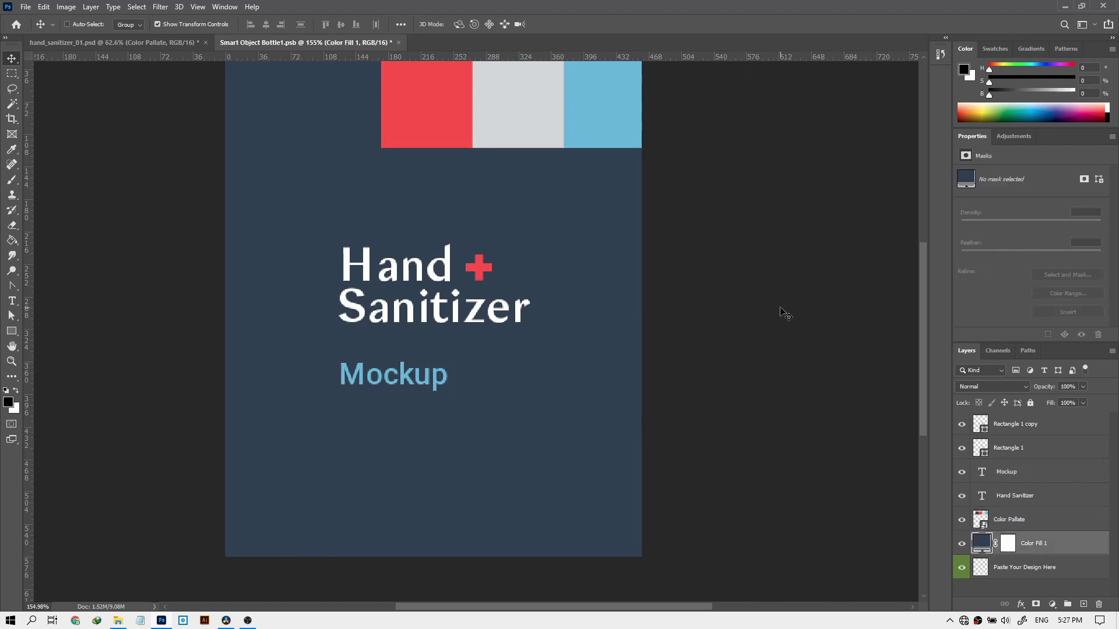
pyautogui.scroll(1, 540, 295)
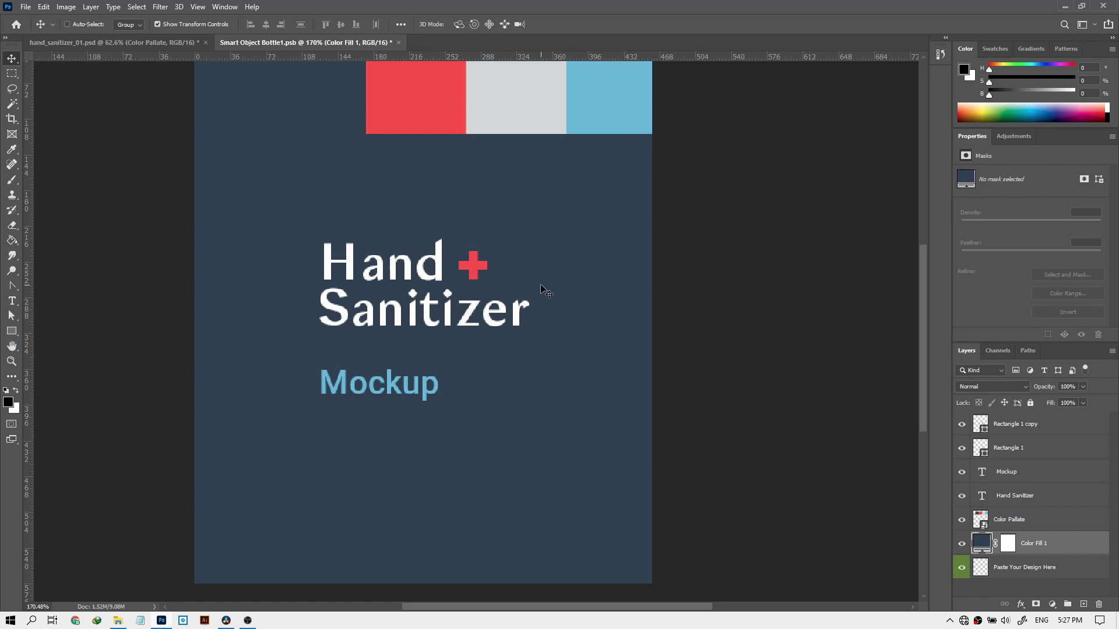
pyautogui.click(961, 545)
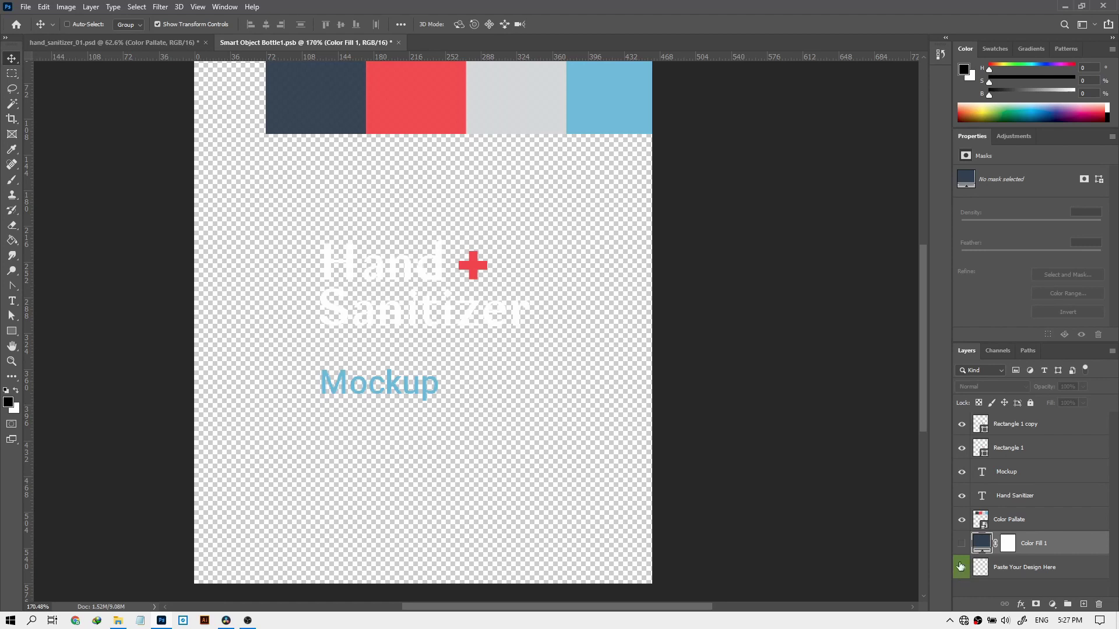
pyautogui.click(961, 521)
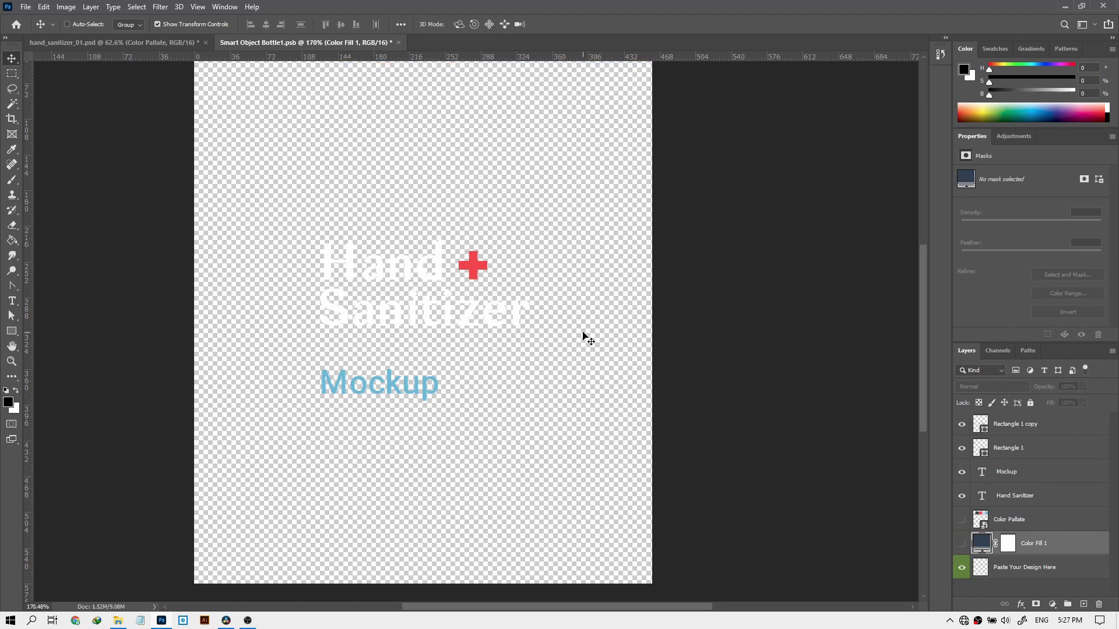
pyautogui.hotkey('ctrl', 's')
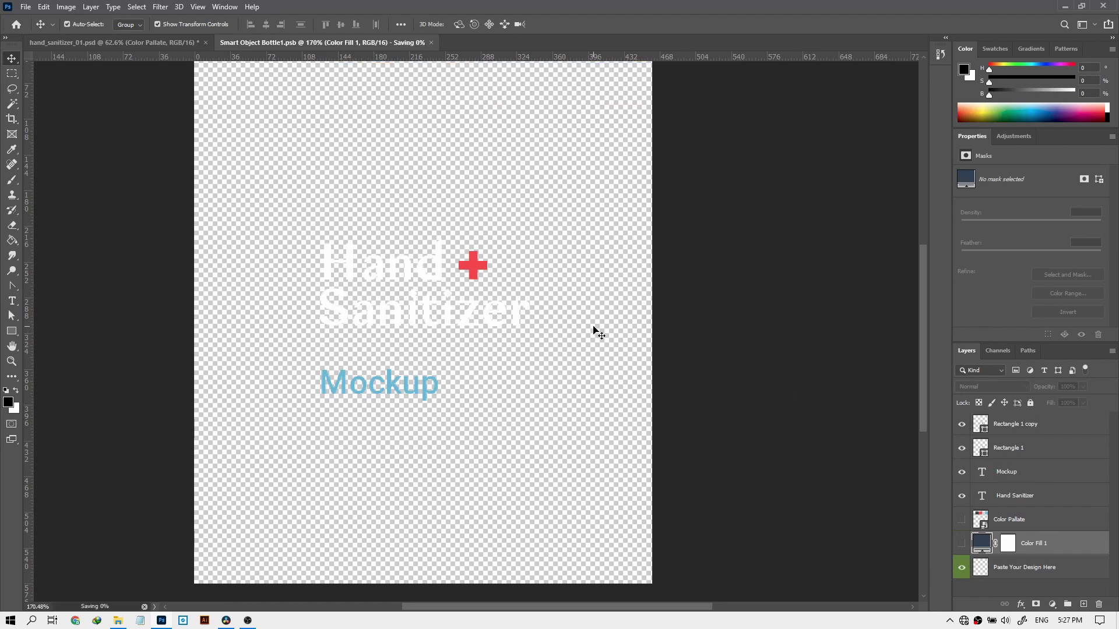
pyautogui.click(153, 41)
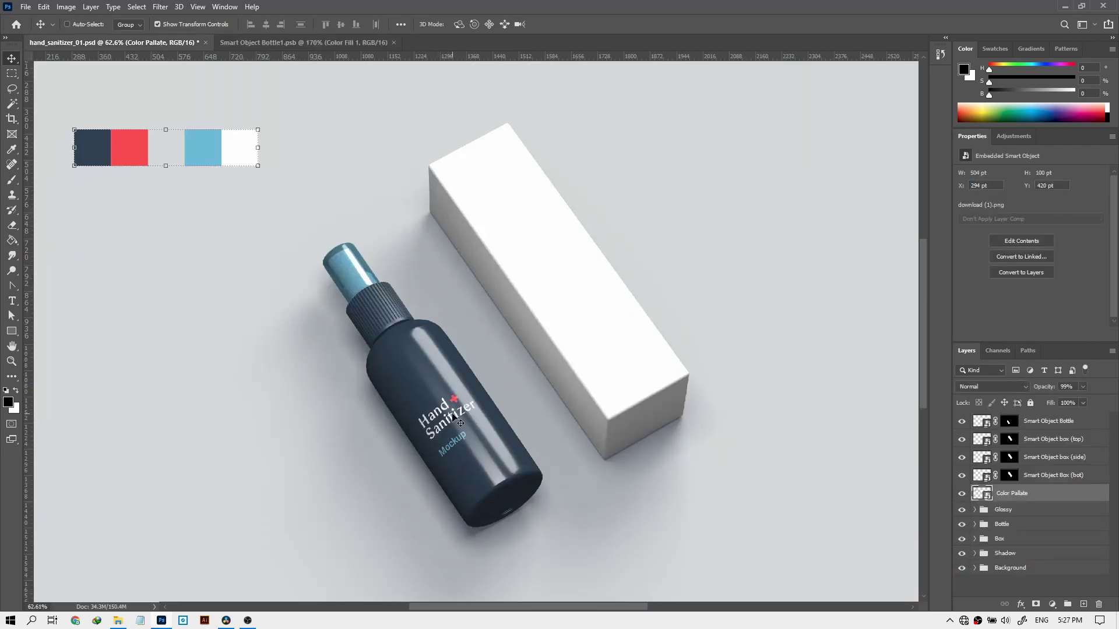
# Back in the bottle label, group all layers above Paste Your Design Here
pyautogui.click(331, 40)
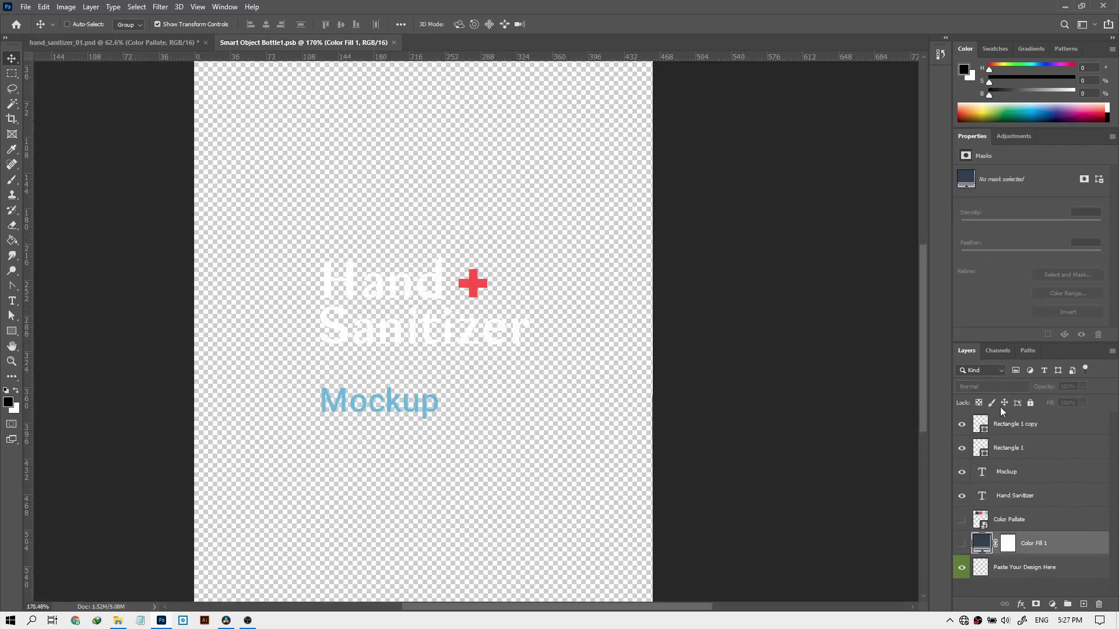
pyautogui.keyDown('shift'); pyautogui.click(1004, 432); pyautogui.keyUp('shift')
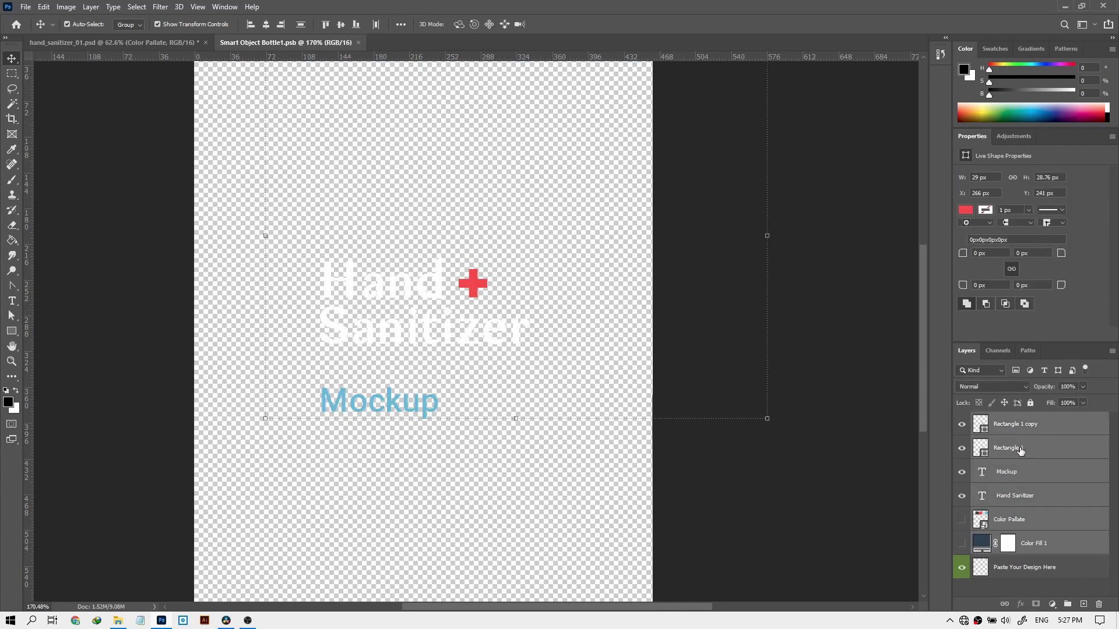
pyautogui.hotkey('ctrl', 'g')
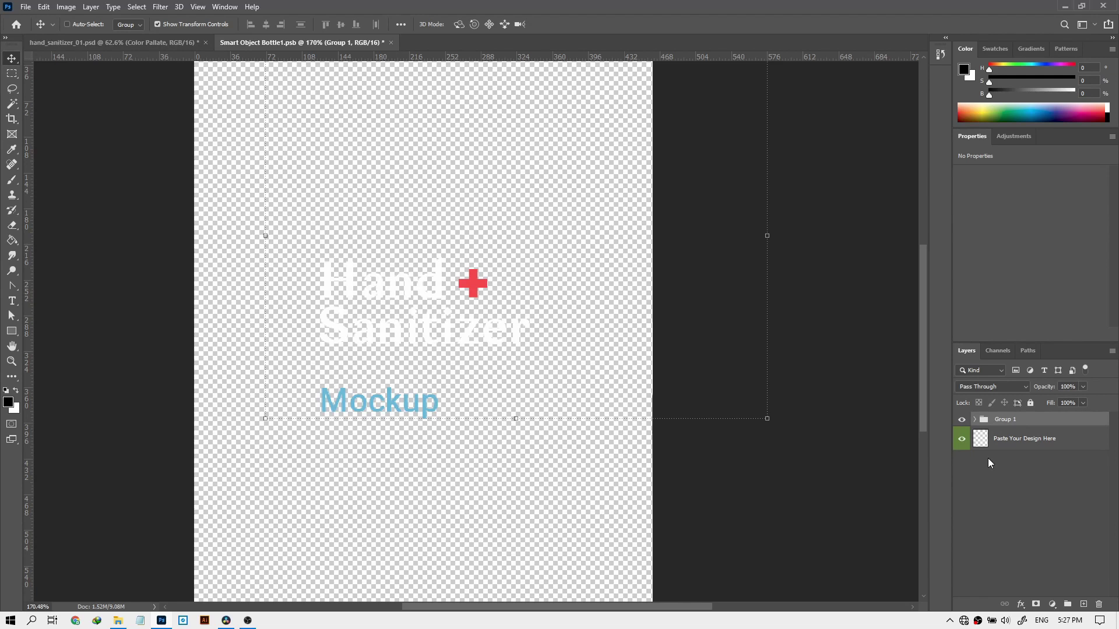
# Make Color Fill 1 visible and take it out of the group, placing it directly below, with the group collapsed
pyautogui.click(974, 419)
pyautogui.click(962, 558)
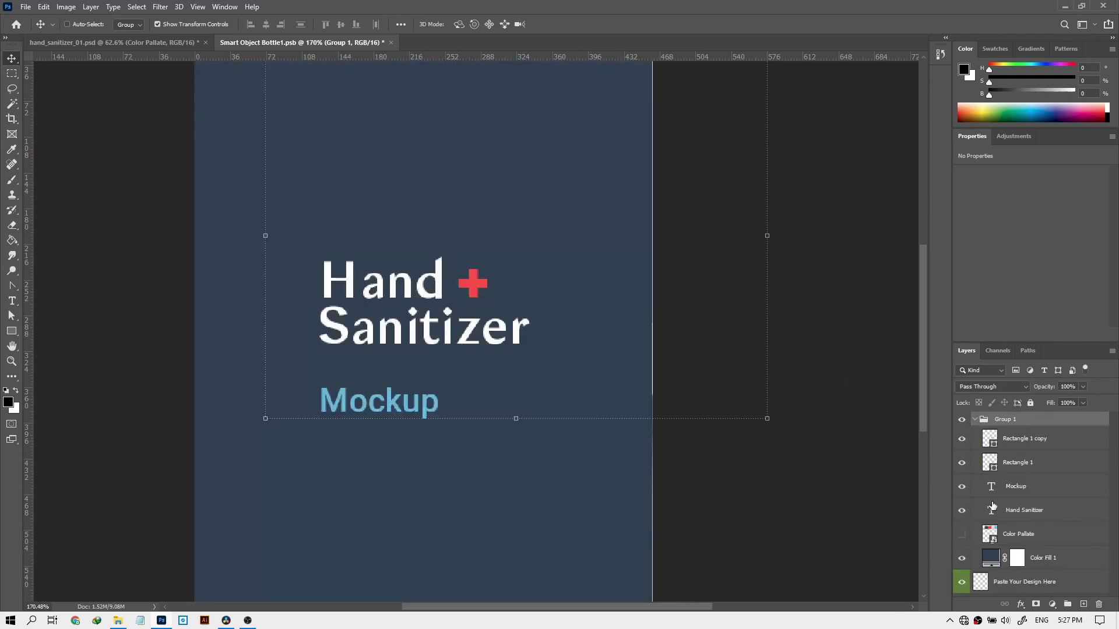
pyautogui.click(1043, 558)
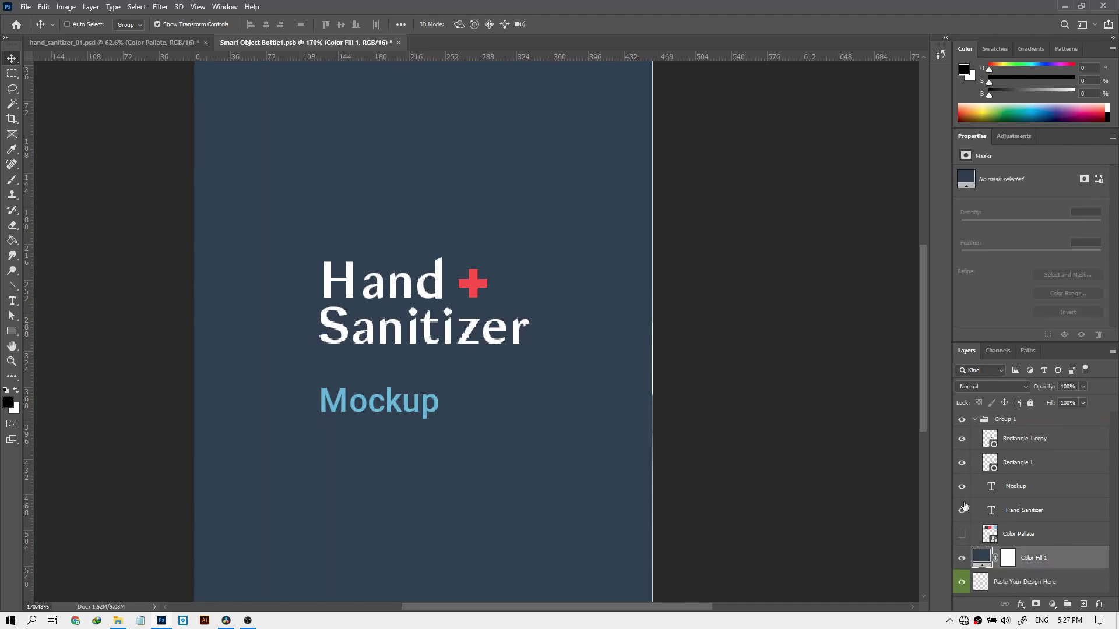
pyautogui.click(992, 421)
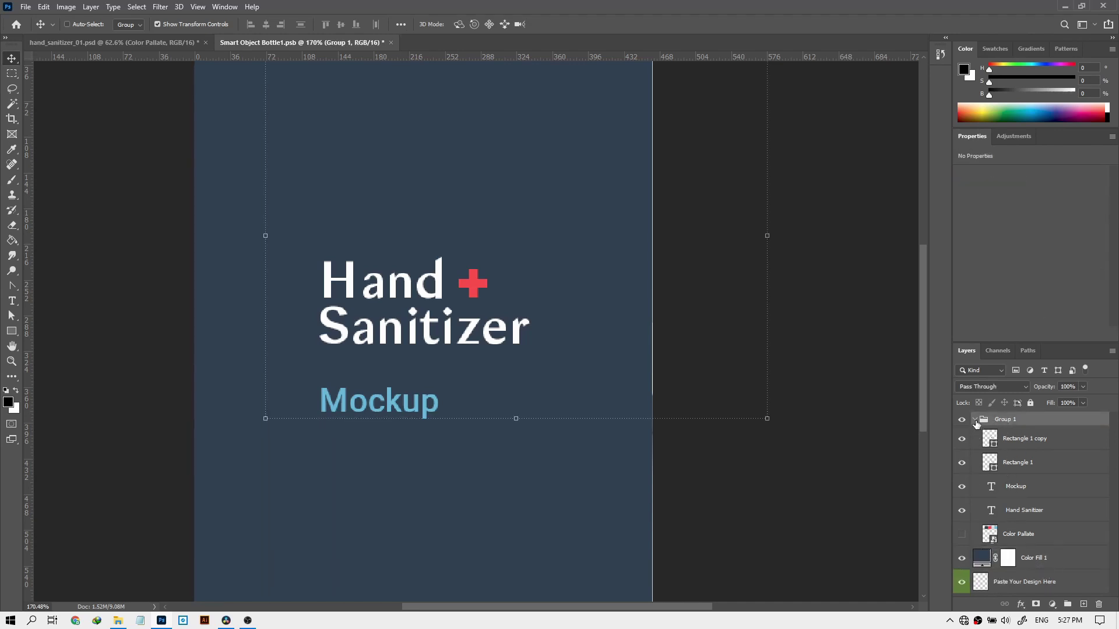
pyautogui.click(975, 420)
pyautogui.click(1020, 445)
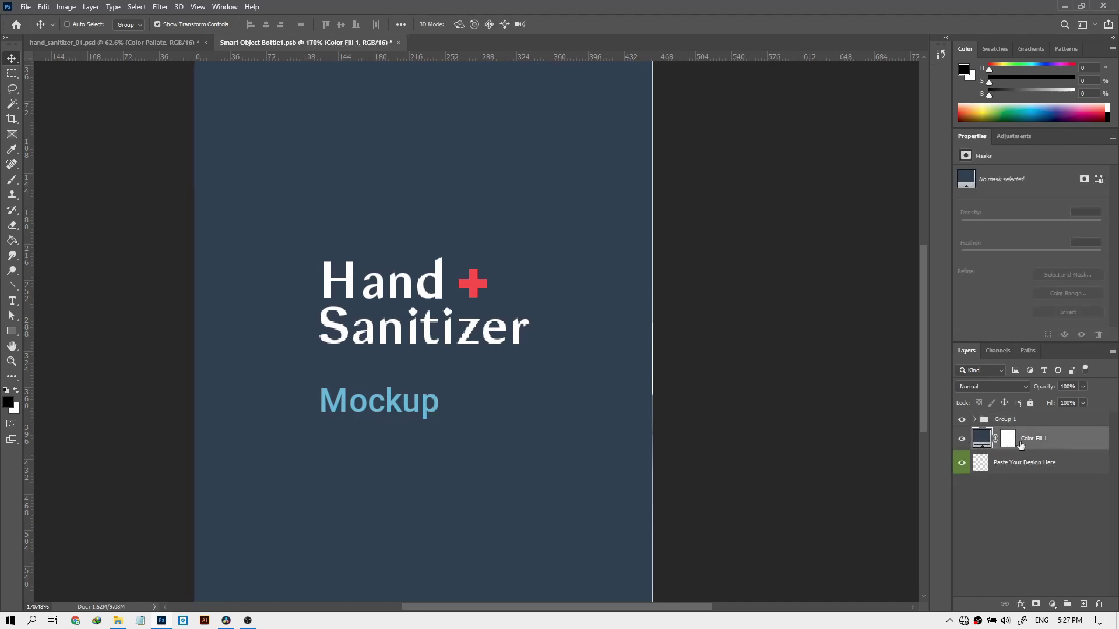
# Move the label group horizontally toward the canvas's right edge, save, and check the result on the bottle mockup
pyautogui.click(983, 423)
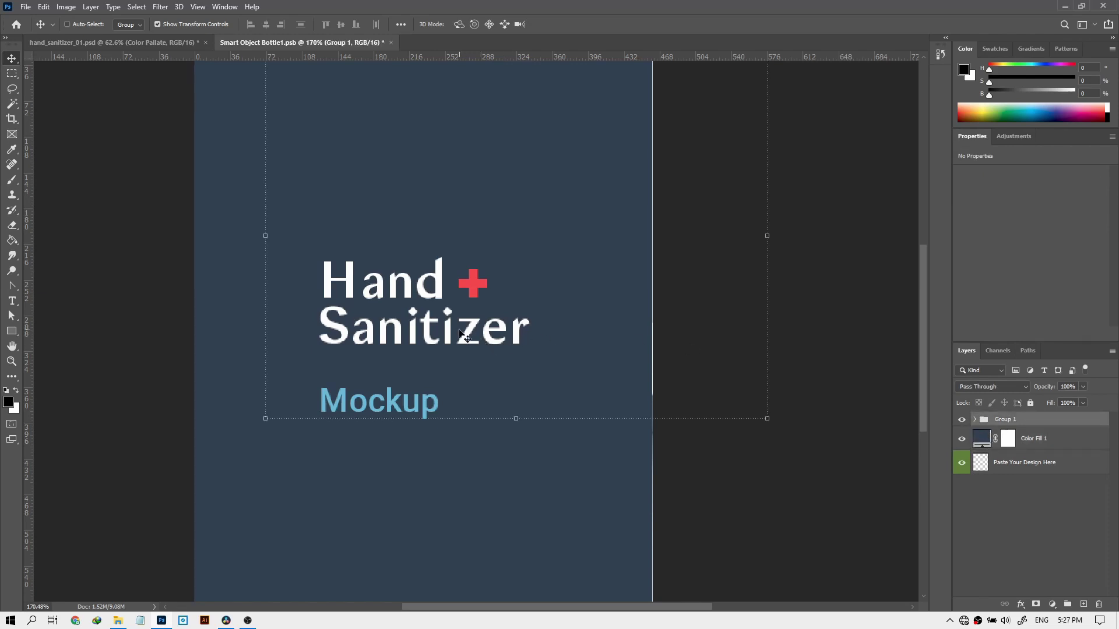
pyautogui.moveTo(465, 336); pyautogui.dragTo(514, 336)
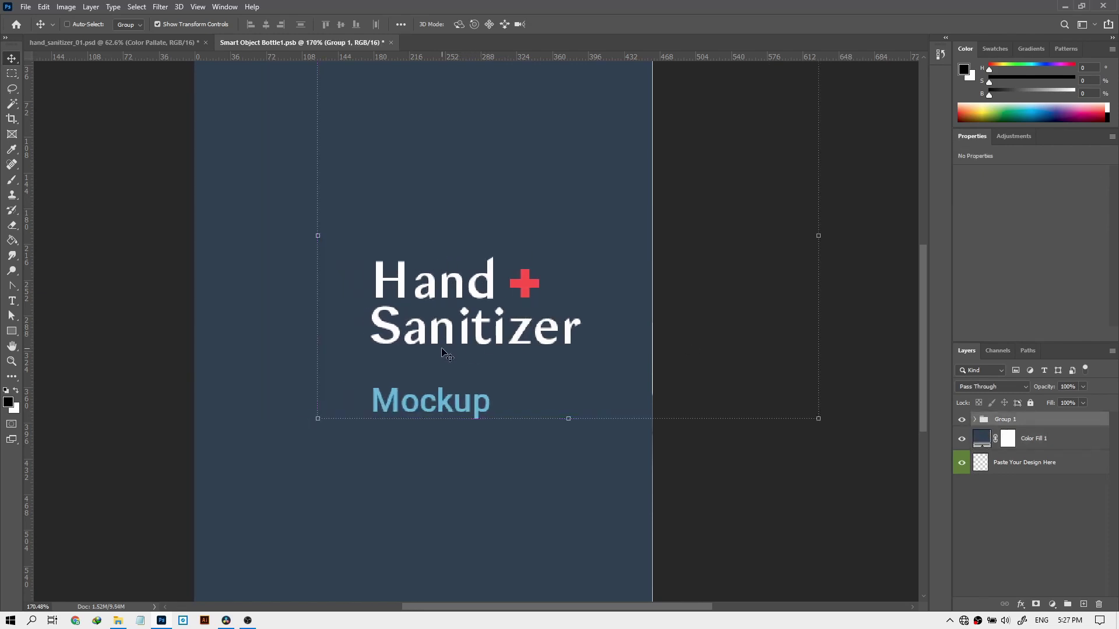
pyautogui.scroll(-3, 444, 350)
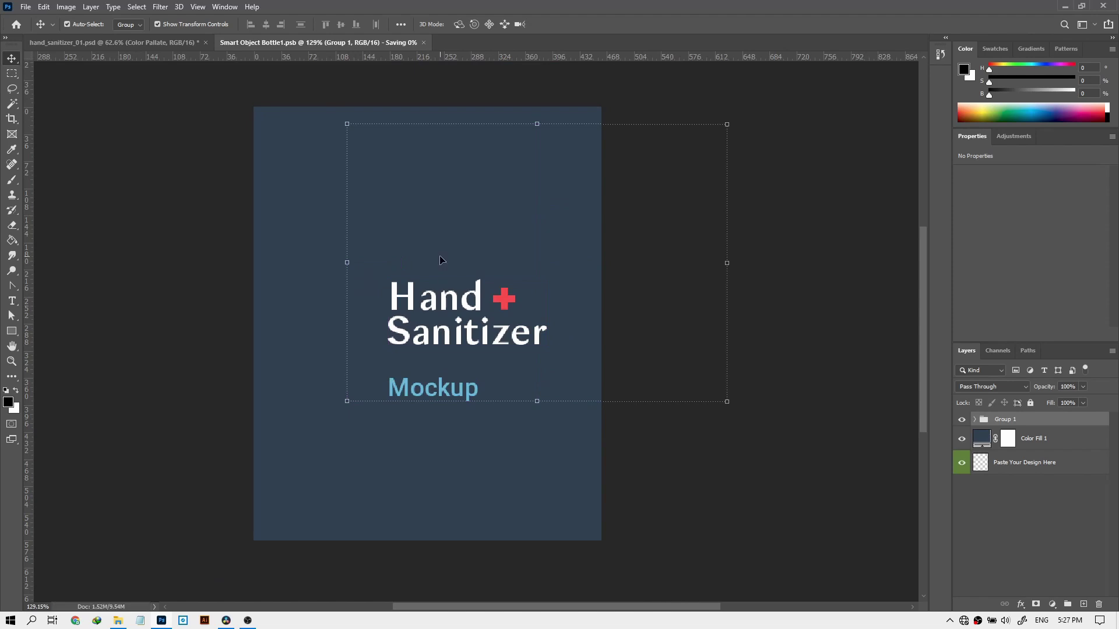
pyautogui.click(162, 43)
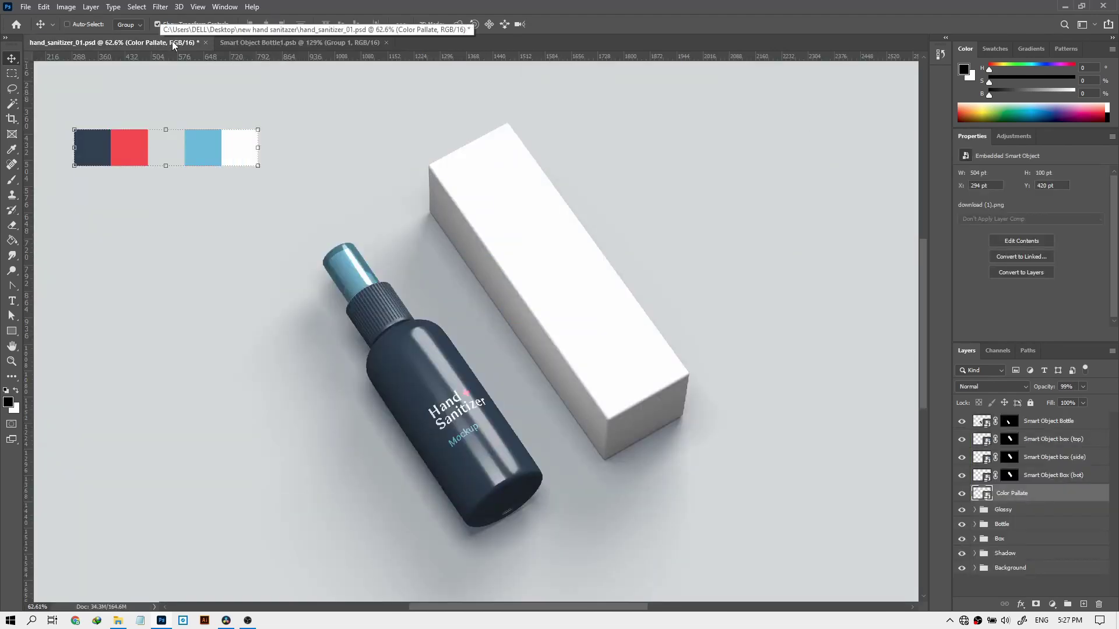
# Scale the label group to about 121% and shift it left, then save and check the bottle mockup
pyautogui.click(350, 44)
pyautogui.moveTo(495, 321); pyautogui.dragTo(489, 321)
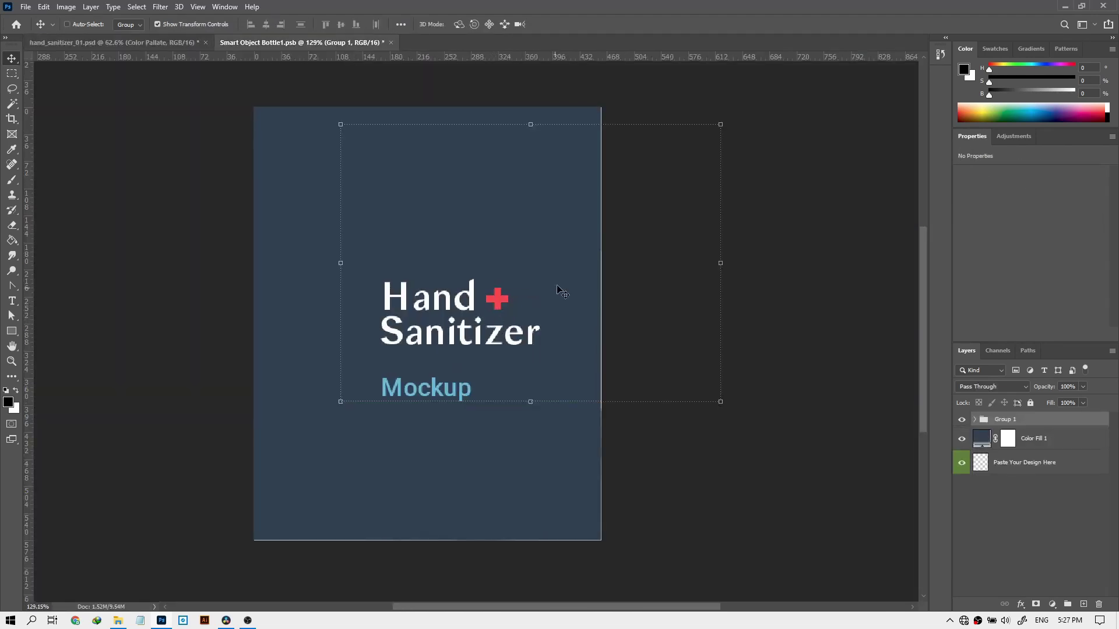
pyautogui.hotkey('ctrl', 't')
pyautogui.moveTo(721, 124); pyautogui.dragTo(800, 66)
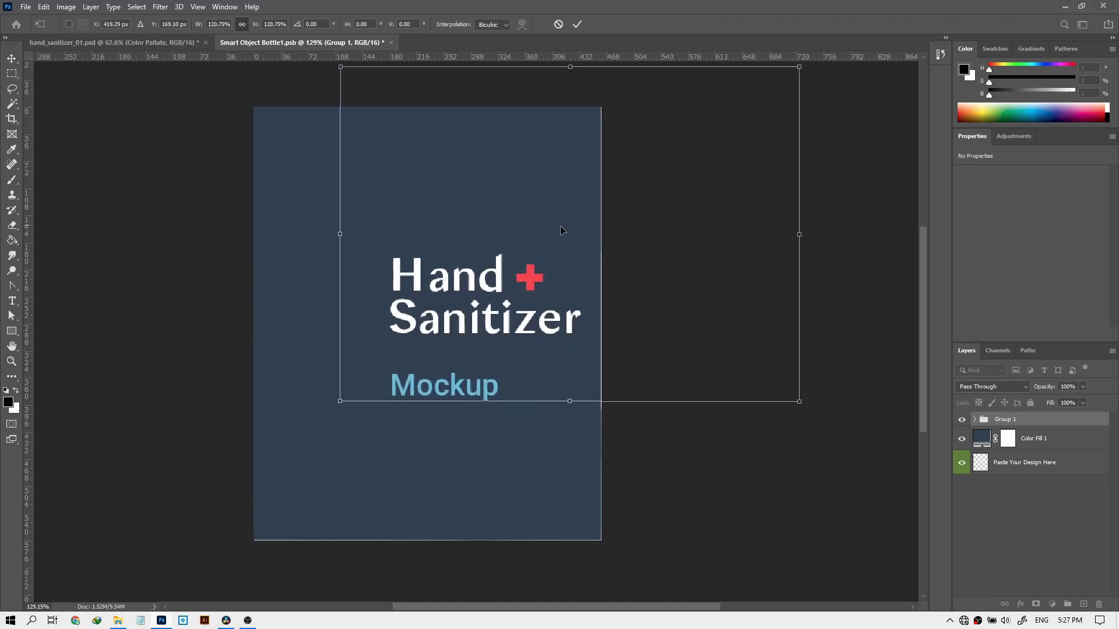
pyautogui.moveTo(501, 279); pyautogui.dragTo(476, 278)
pyautogui.press('Return')
pyautogui.hotkey('ctrl', 's')
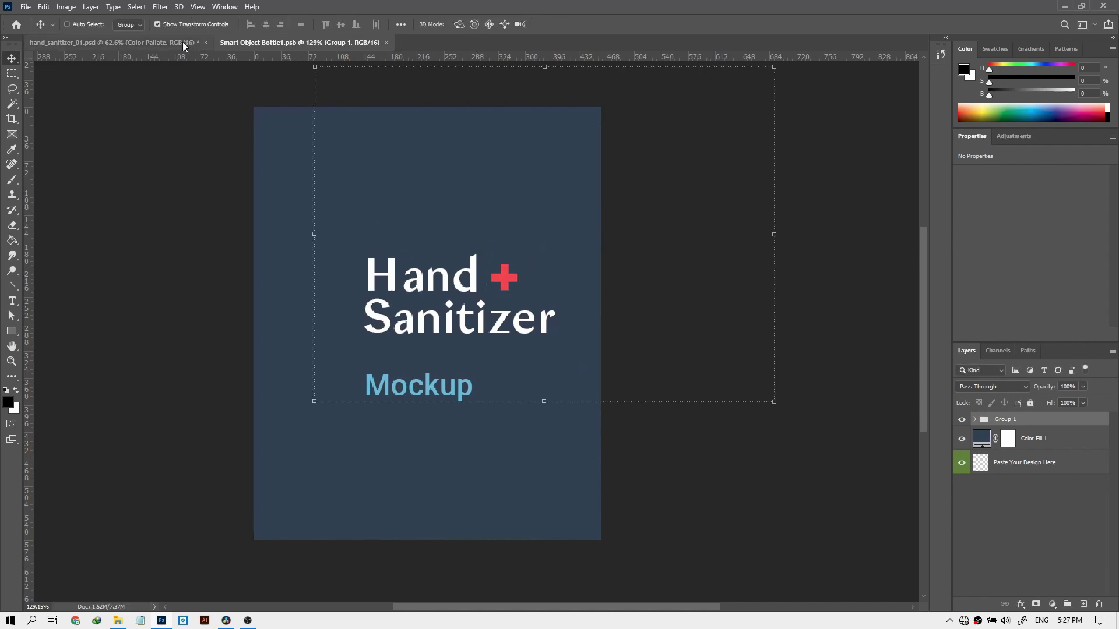
pyautogui.click(177, 43)
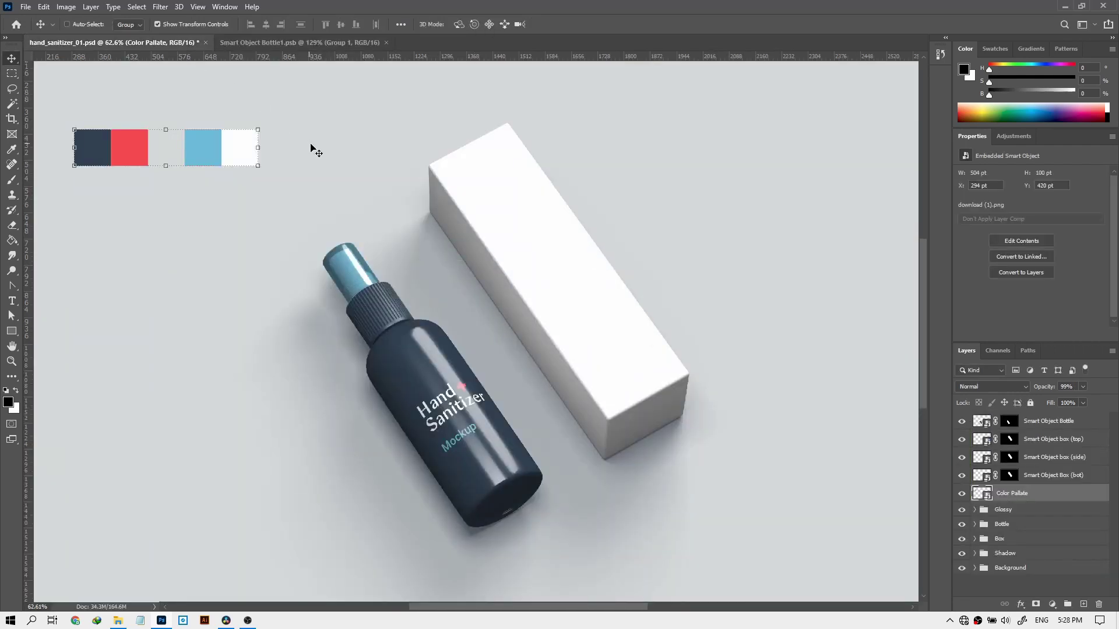
pyautogui.scroll(3, 336, 160)
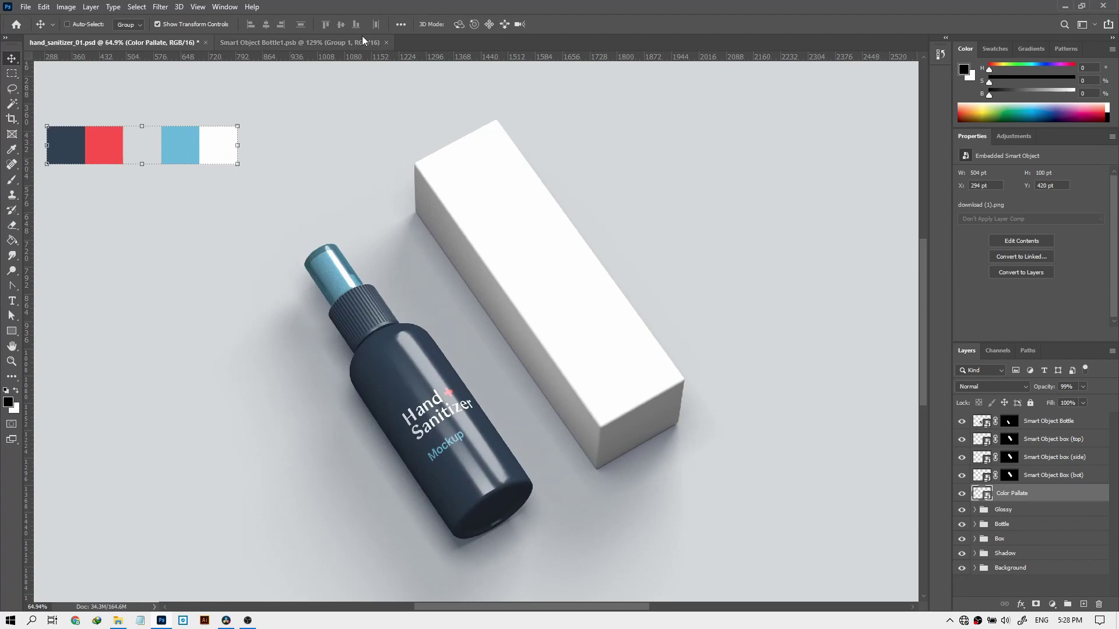
# Nudge the label group slightly further left, save, and check it on the bottle mockup
pyautogui.click(362, 42)
pyautogui.moveTo(461, 284); pyautogui.dragTo(456, 284)
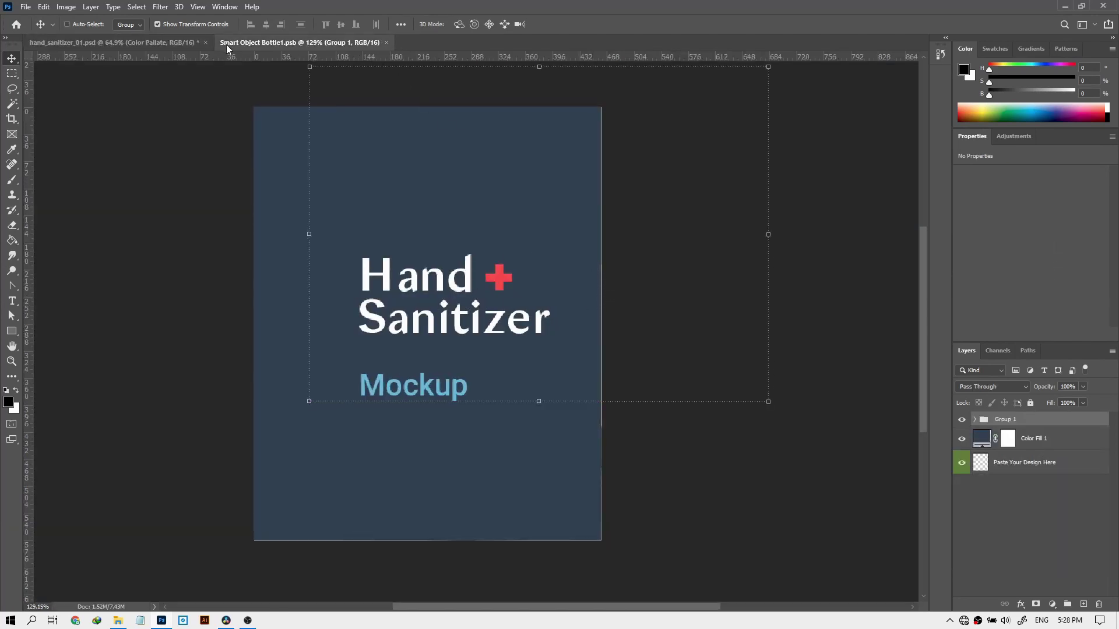
pyautogui.click(169, 44)
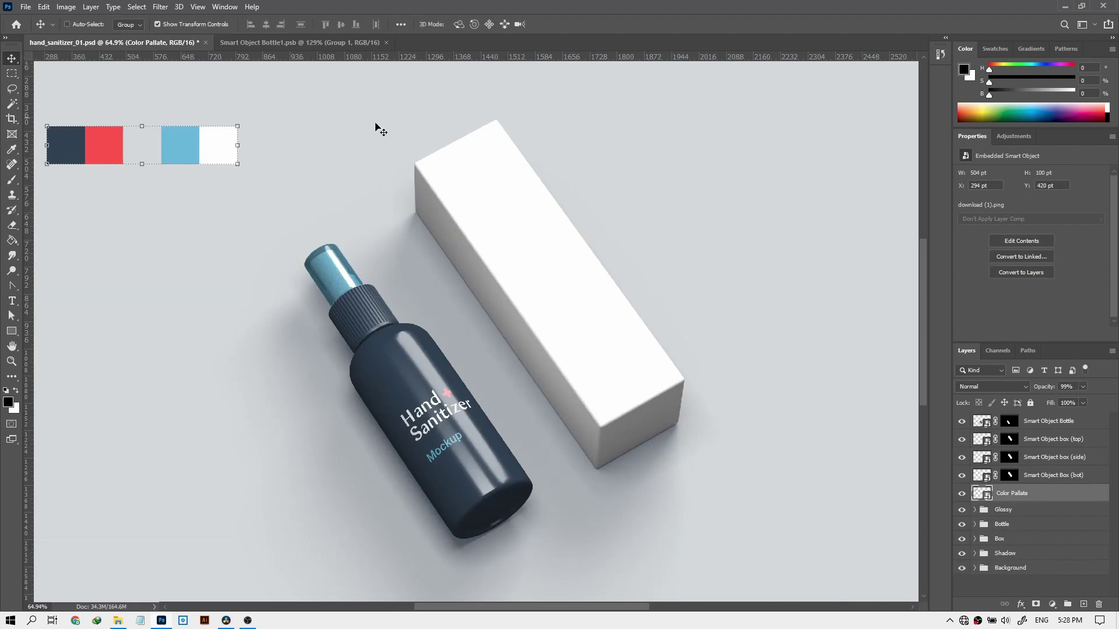
pyautogui.scroll(-2, 408, 136)
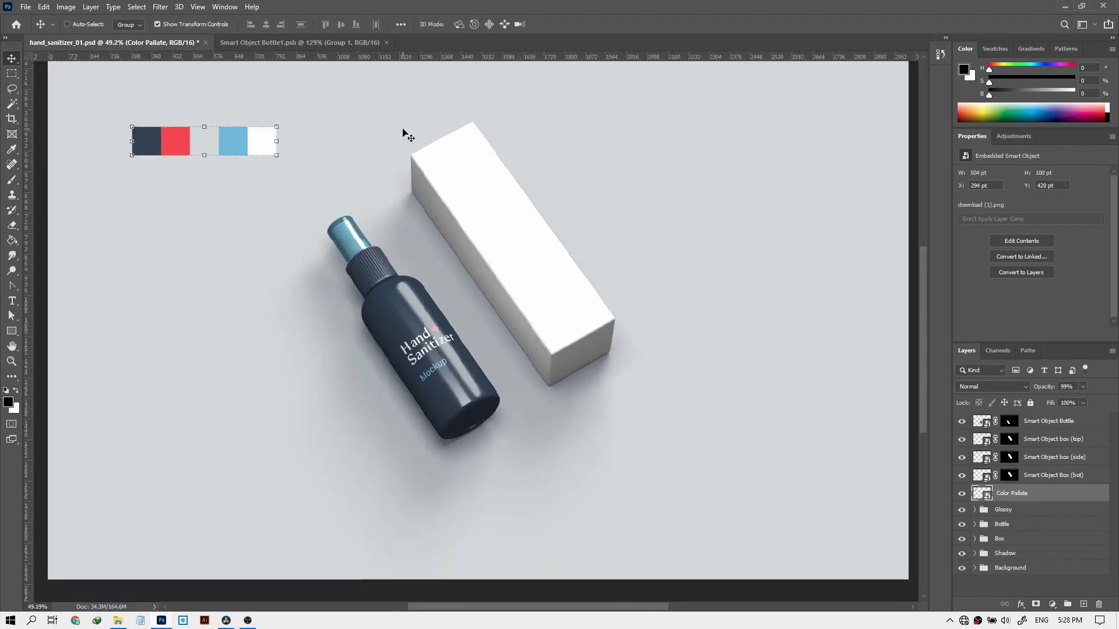
# Move the label group upward on the canvas, save, and inspect the label on the bottle mockup
pyautogui.click(315, 43)
pyautogui.moveTo(417, 300); pyautogui.dragTo(412, 260)
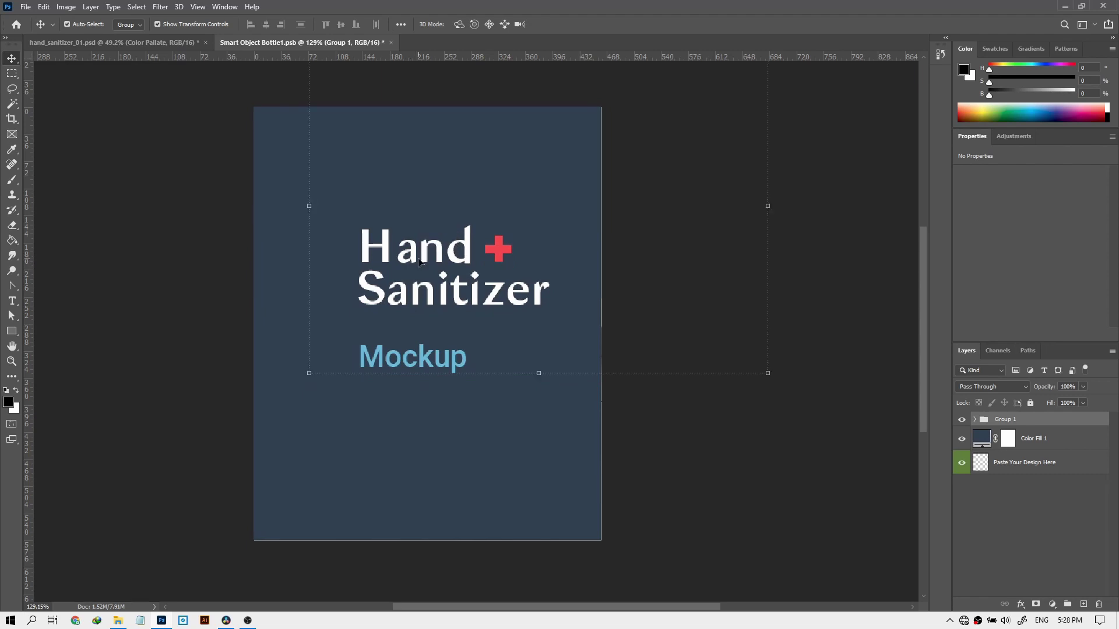
pyautogui.click(155, 42)
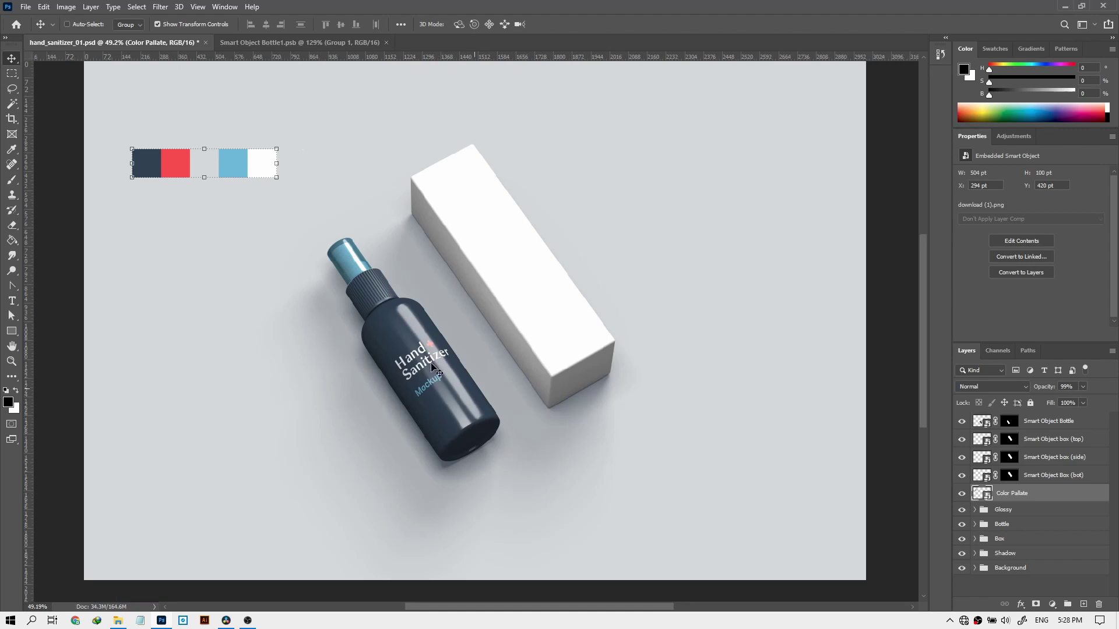
pyautogui.scroll(5, 429, 369)
pyautogui.scroll(-3, 428, 369)
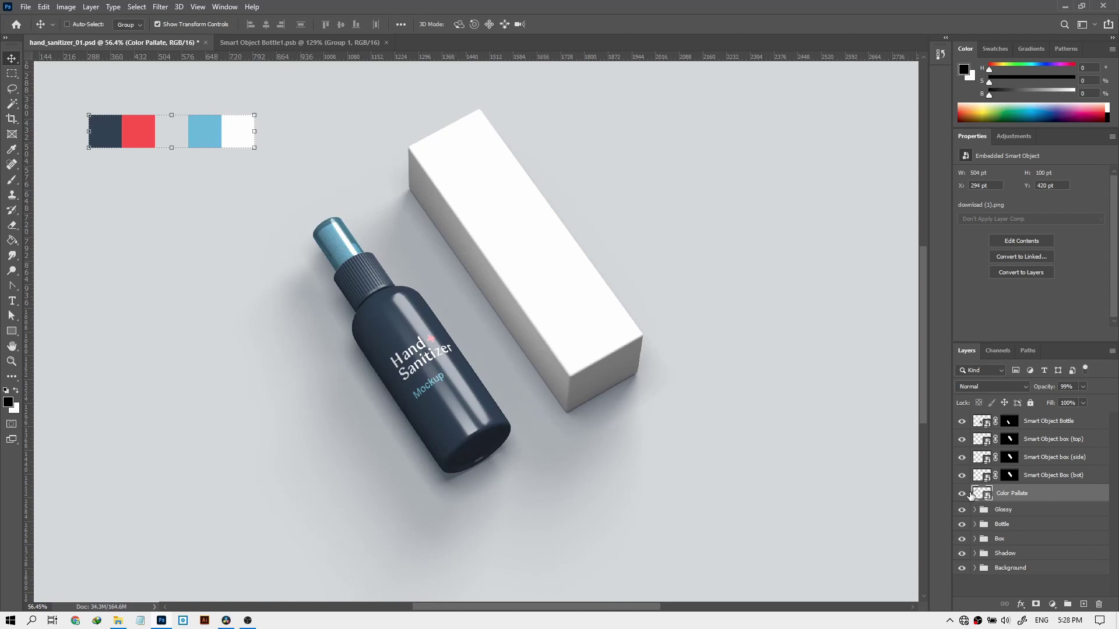
# Open the box (top) smart object and copy Group 1 with Color Fill 1 from the bottle label document into it
pyautogui.click(1068, 441)
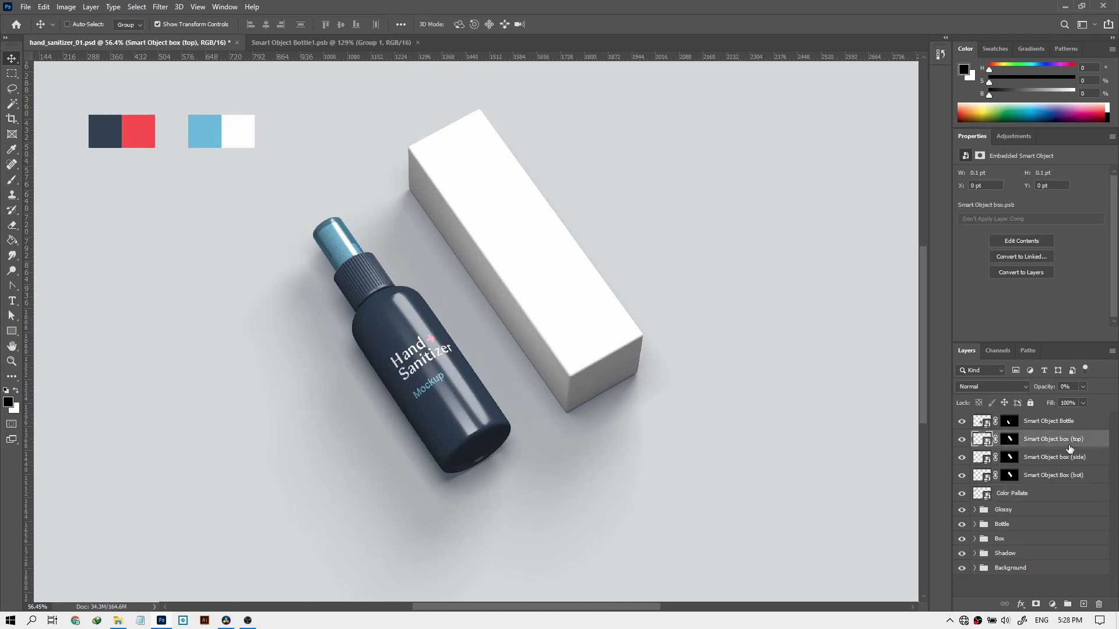
pyautogui.doubleClick(983, 441)
pyautogui.click(358, 43)
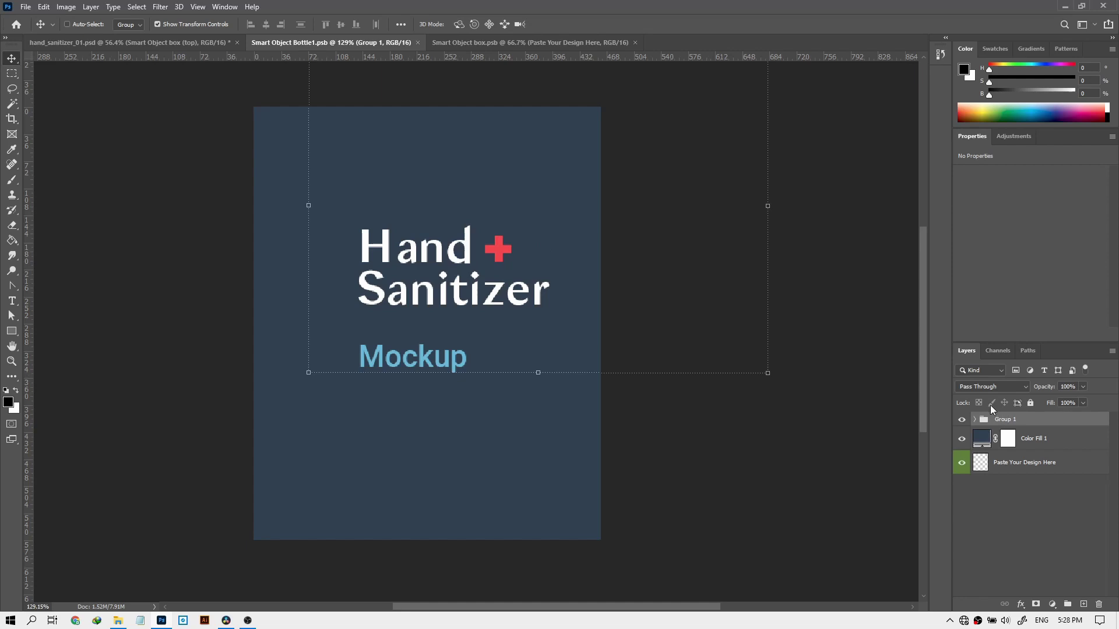
pyautogui.keyDown('shift'); pyautogui.click(1043, 441); pyautogui.keyUp('shift')
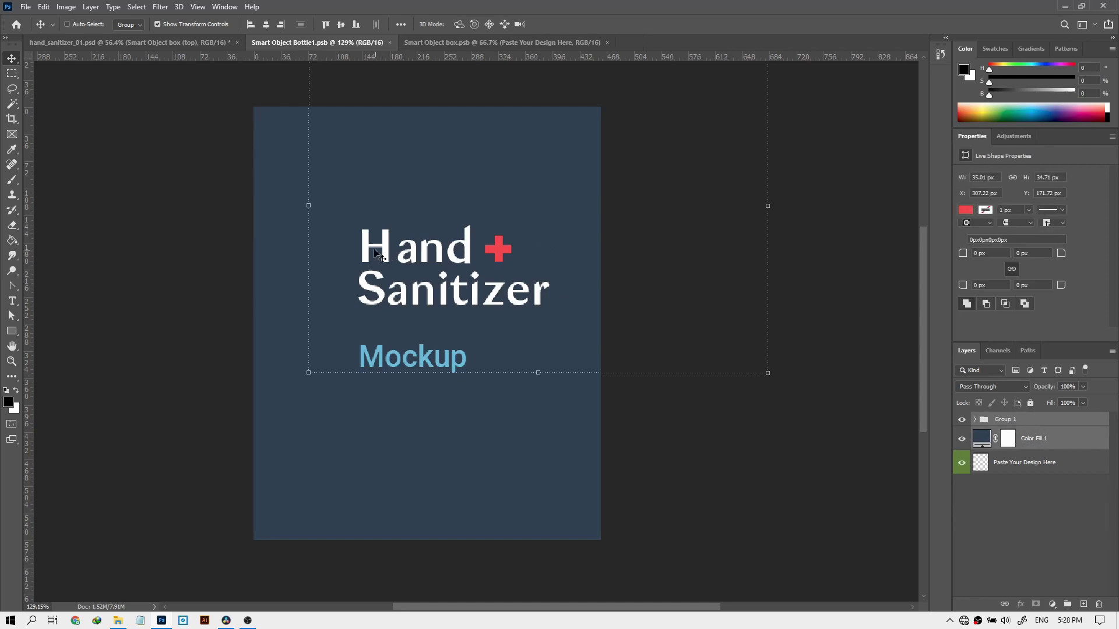
pyautogui.moveTo(367, 251); pyautogui.dragTo(470, 288)
# Scale the copied artwork to about 57%, fit it over the box canvas, then save and check it on the mockup
pyautogui.moveTo(587, 199); pyautogui.dragTo(568, 135)
pyautogui.moveTo(477, 219); pyautogui.dragTo(469, 211)
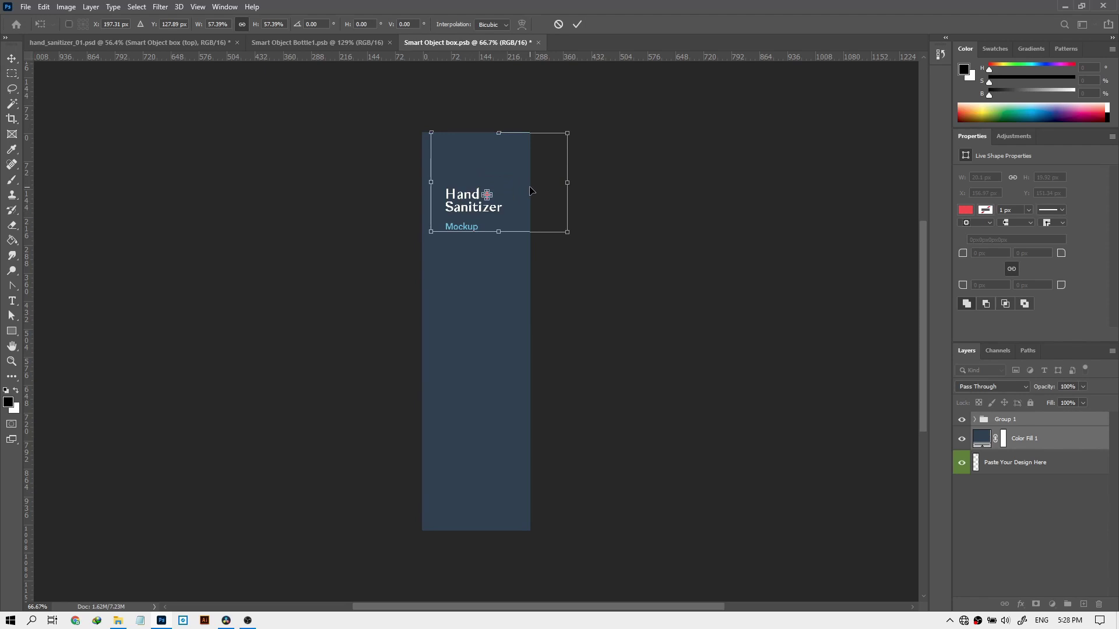
pyautogui.press('Return')
pyautogui.hotkey('ctrl', 's')
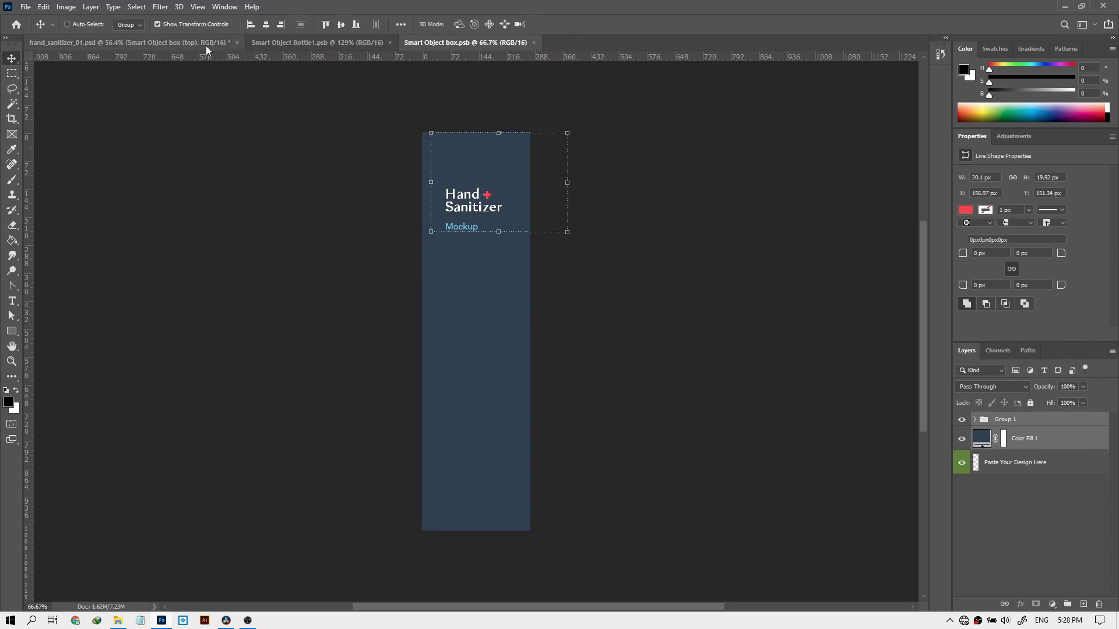
pyautogui.click(200, 44)
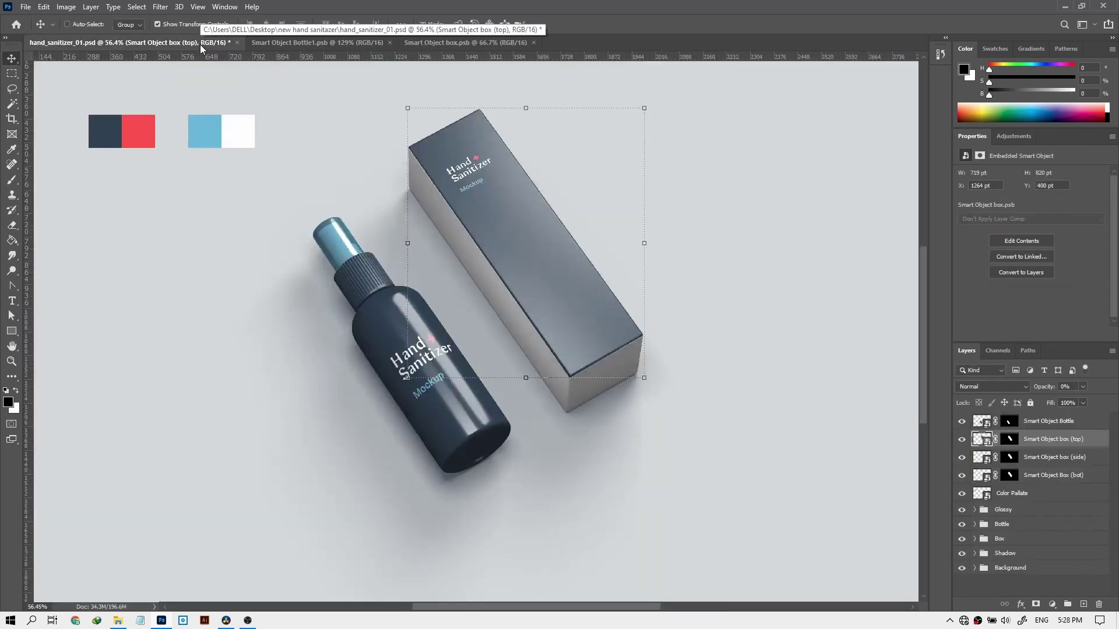
# Expand Group 1 in the box artwork and show its Color Pallate layer
pyautogui.click(434, 43)
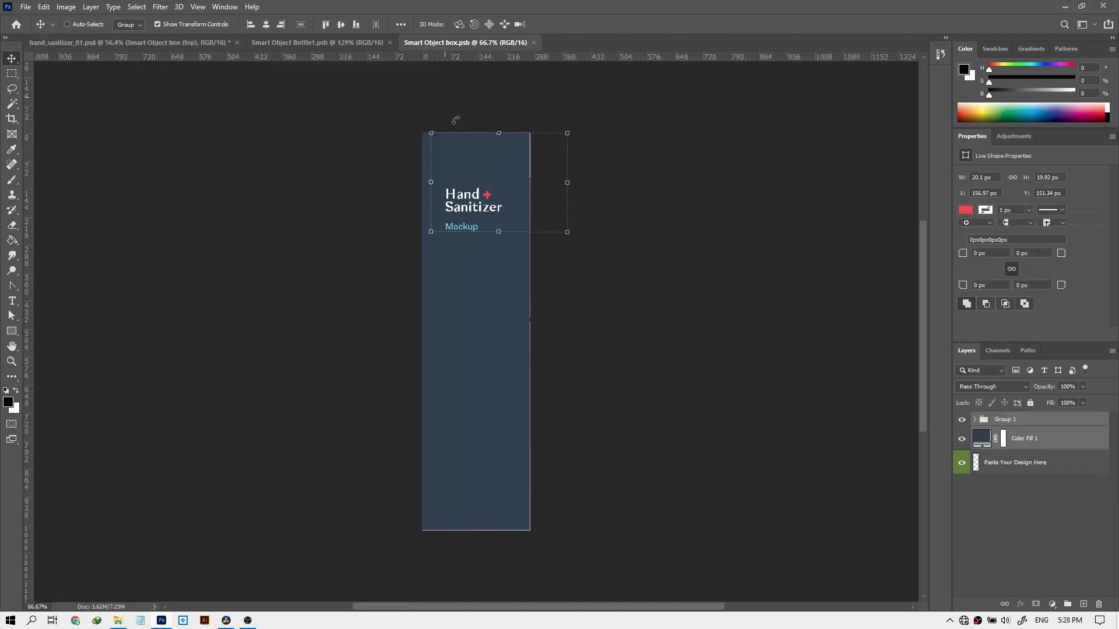
pyautogui.click(962, 439)
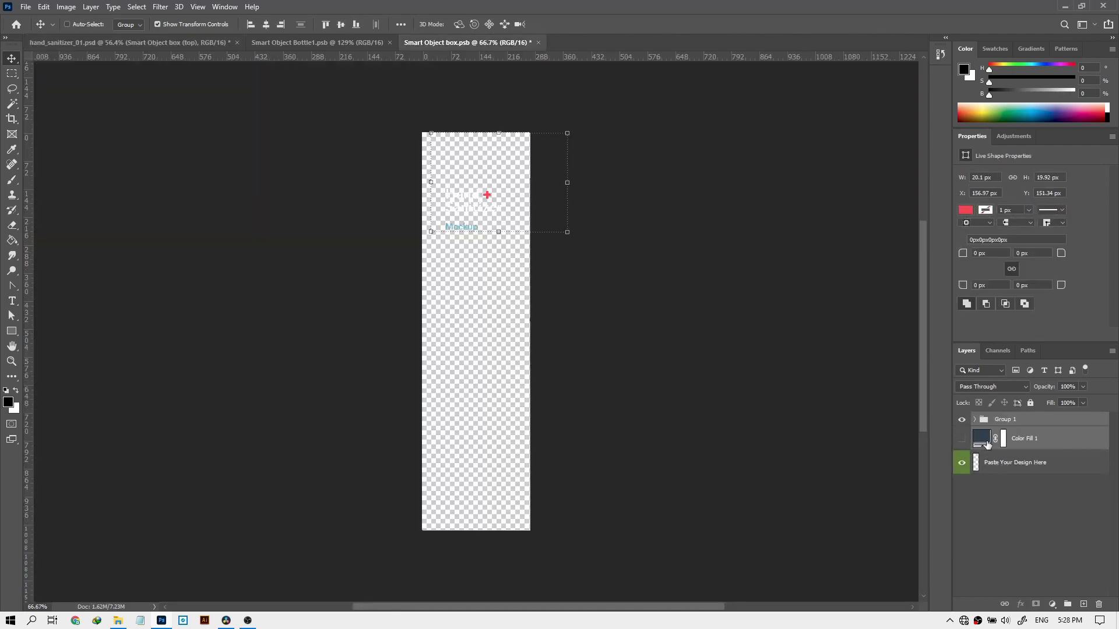
pyautogui.click(972, 443)
pyautogui.click(962, 439)
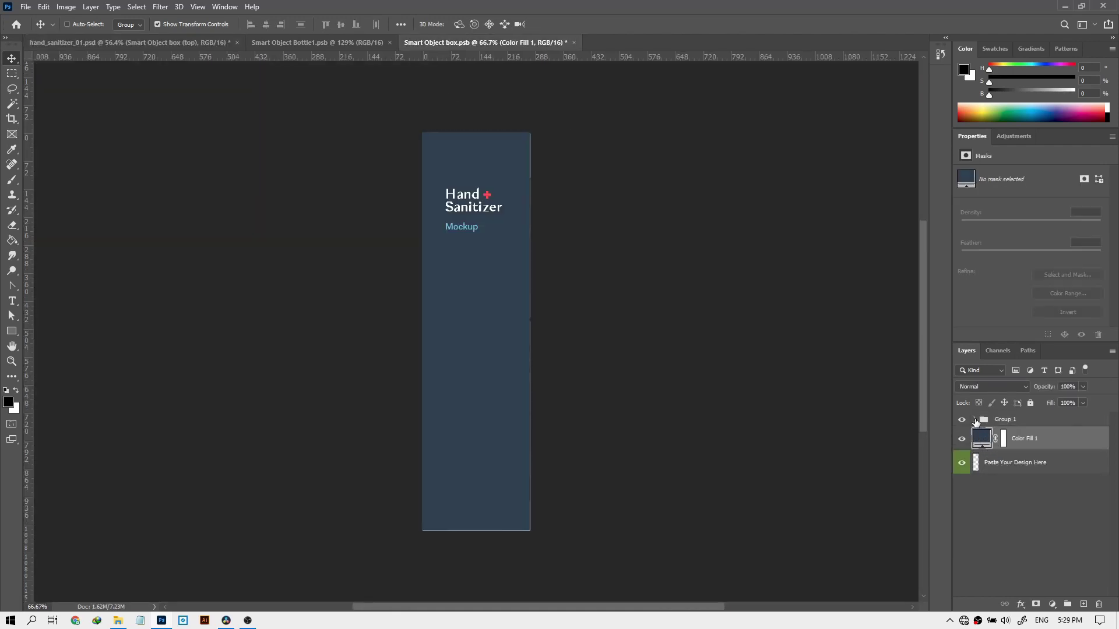
pyautogui.click(974, 420)
pyautogui.click(961, 533)
pyautogui.click(1007, 535)
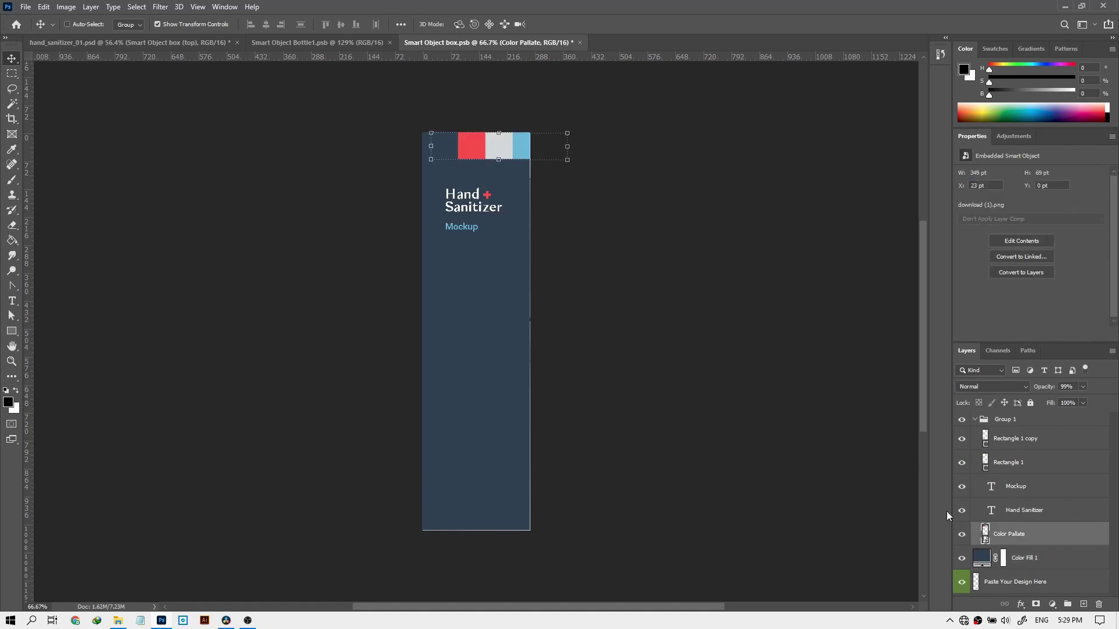
# Compare the box artwork with the mockup and recolor Color Fill 1 to the palette's light gray, d6dadb
pyautogui.scroll(3, 498, 231)
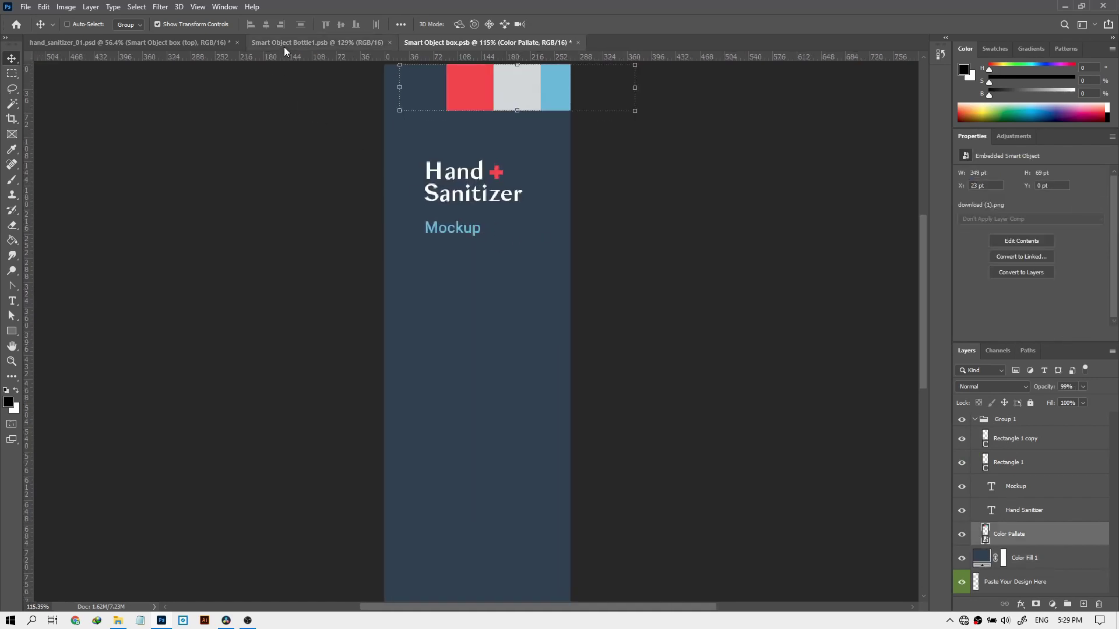
pyautogui.click(201, 43)
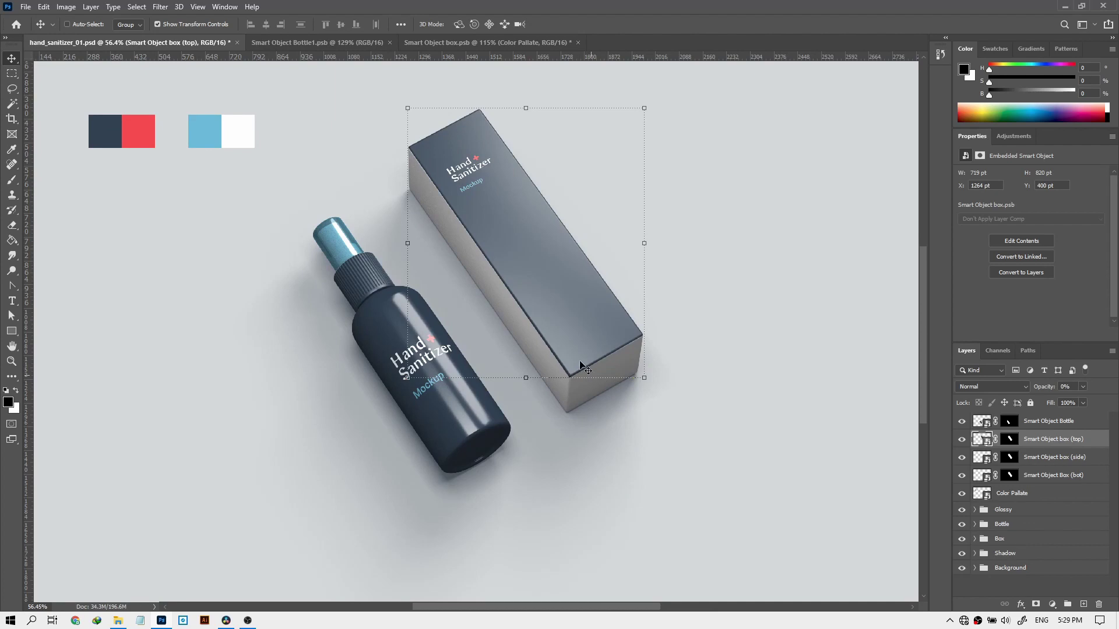
pyautogui.click(453, 43)
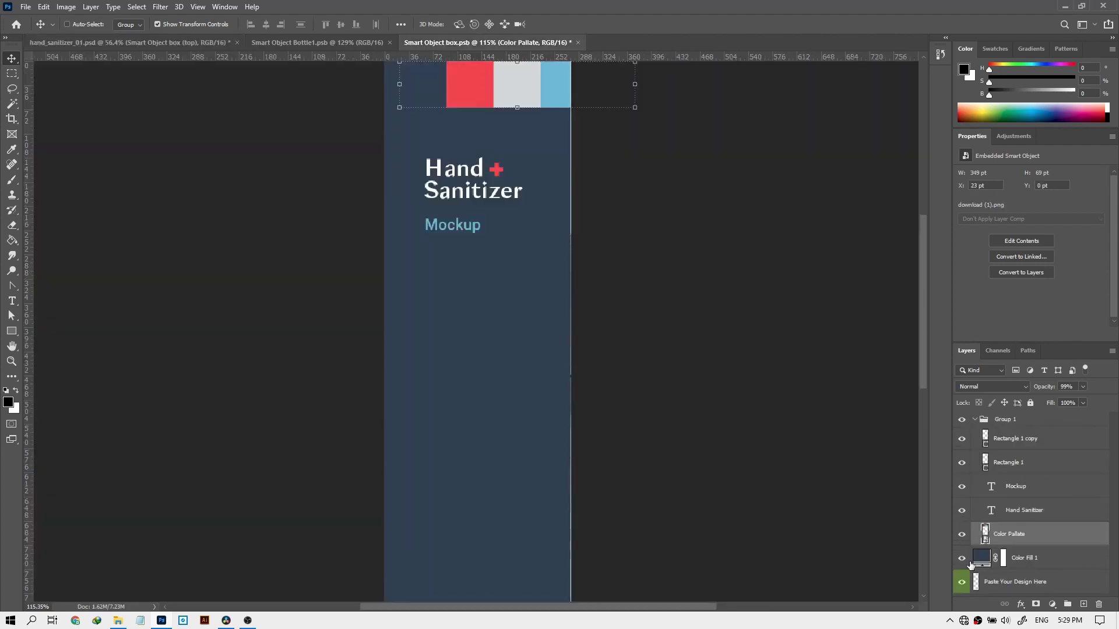
pyautogui.scroll(-3, 769, 396)
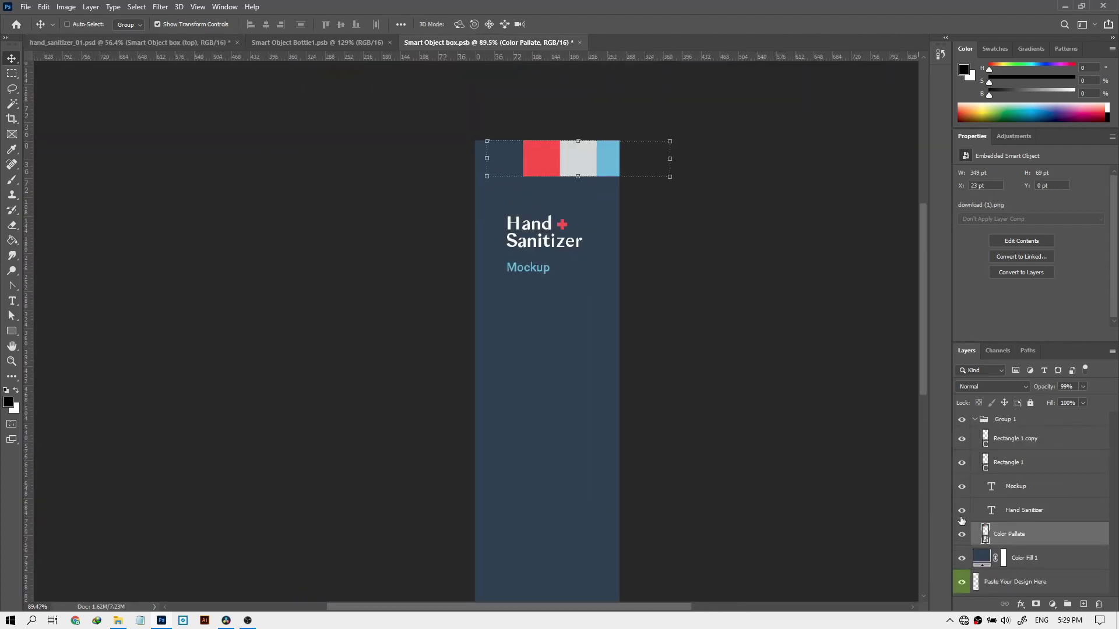
pyautogui.doubleClick(982, 559)
pyautogui.click(586, 164)
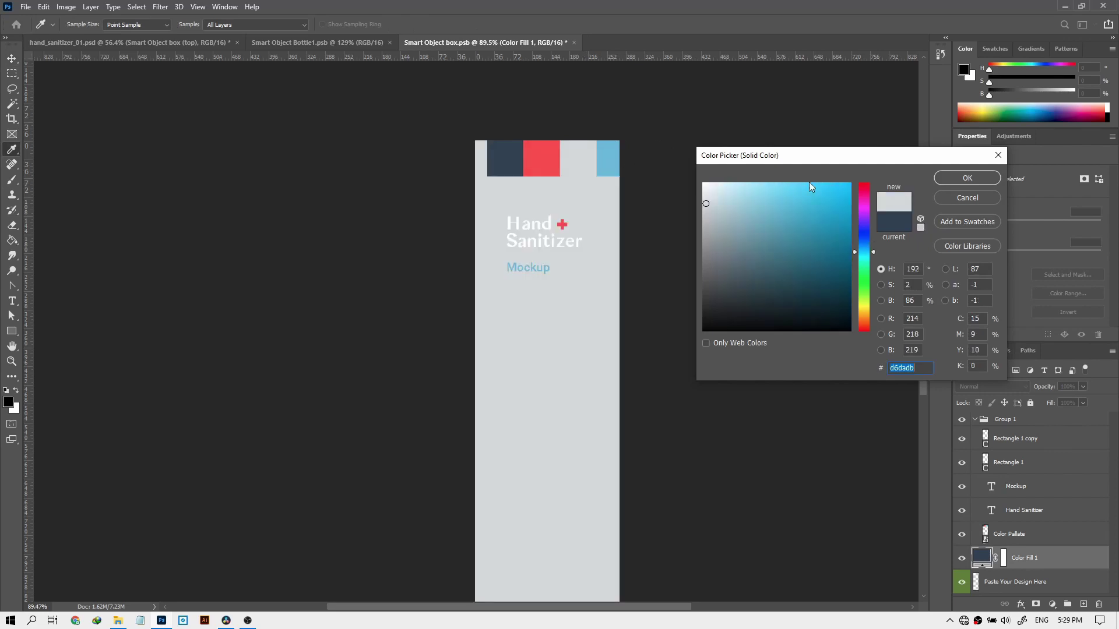
pyautogui.click(955, 179)
# Set the Mockup text color to the palette's light blue, 6cbbd9
pyautogui.doubleClick(991, 487)
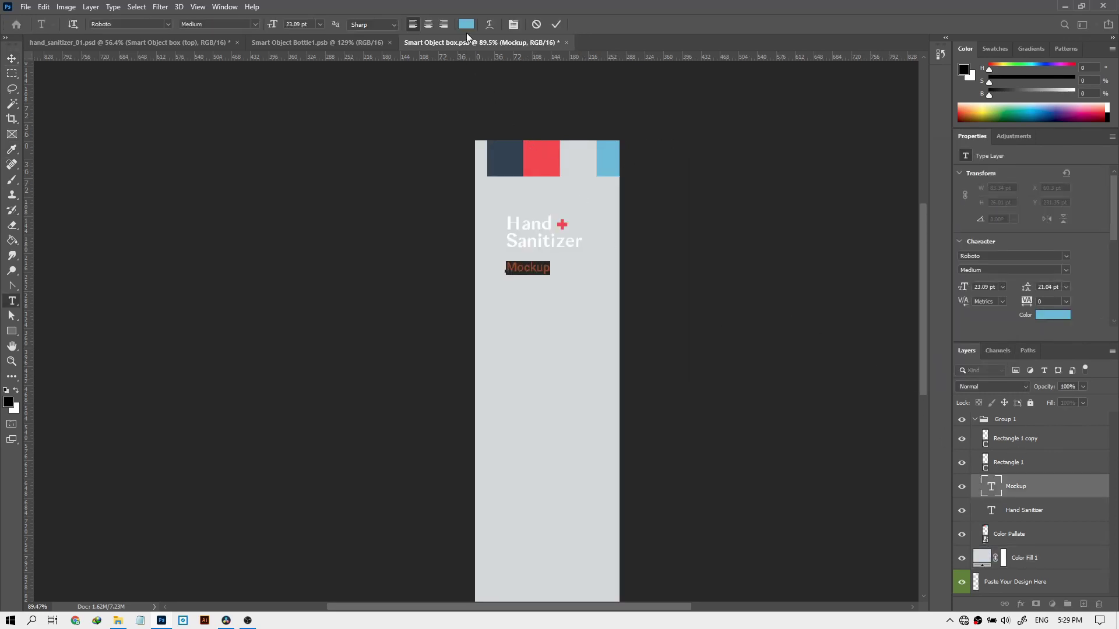
pyautogui.click(466, 24)
pyautogui.click(604, 164)
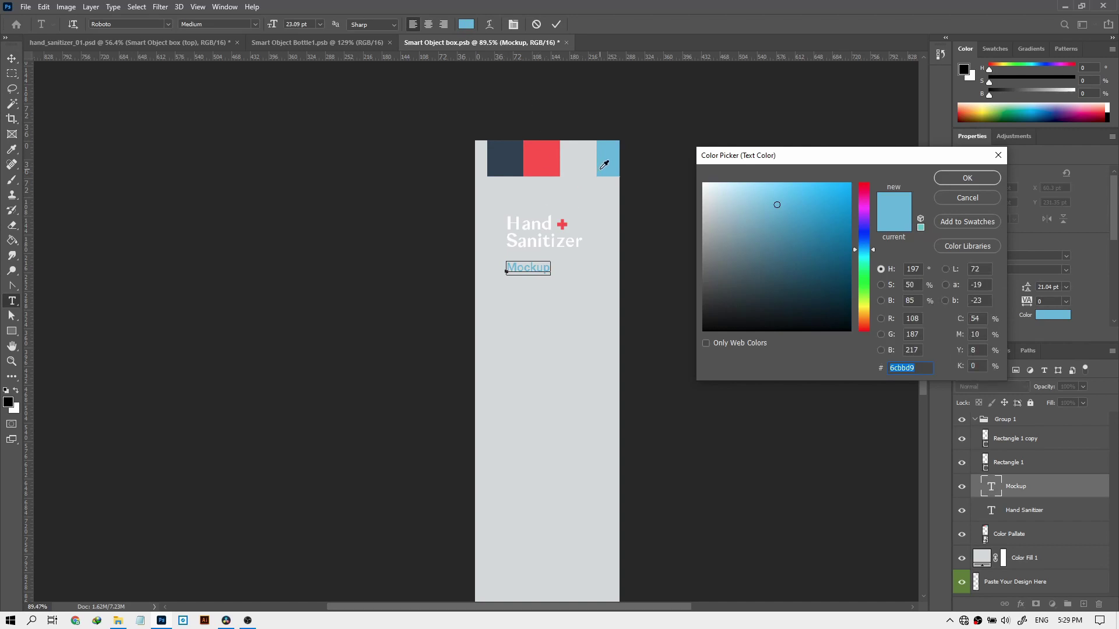
pyautogui.click(605, 163)
pyautogui.click(956, 176)
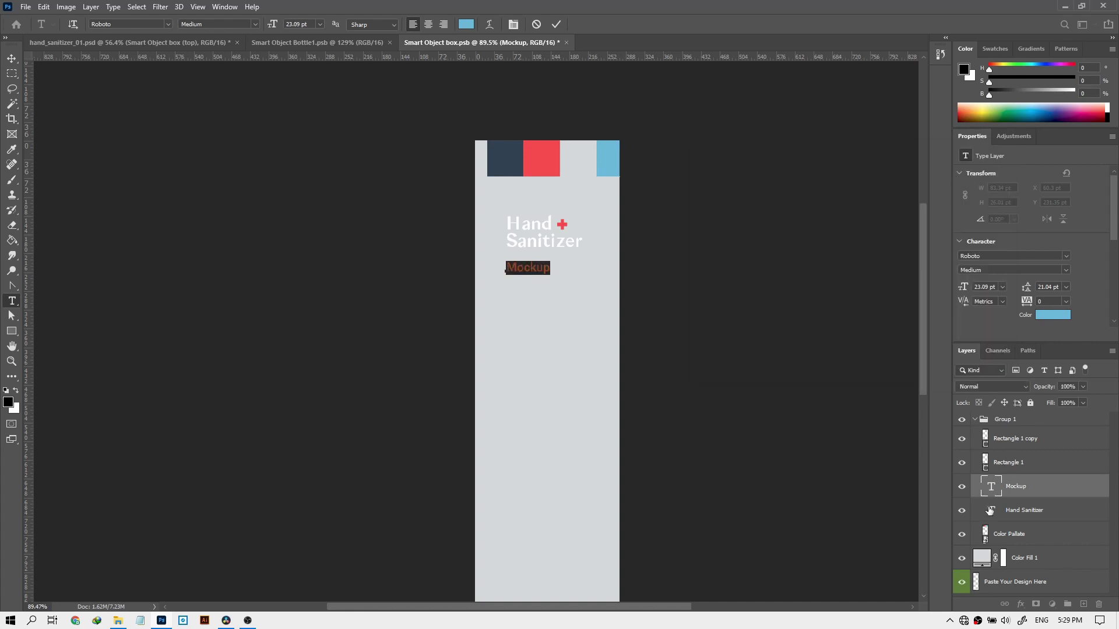
# Recolor the Hand Sanitizer text with the palette's dark navy
pyautogui.doubleClick(991, 512)
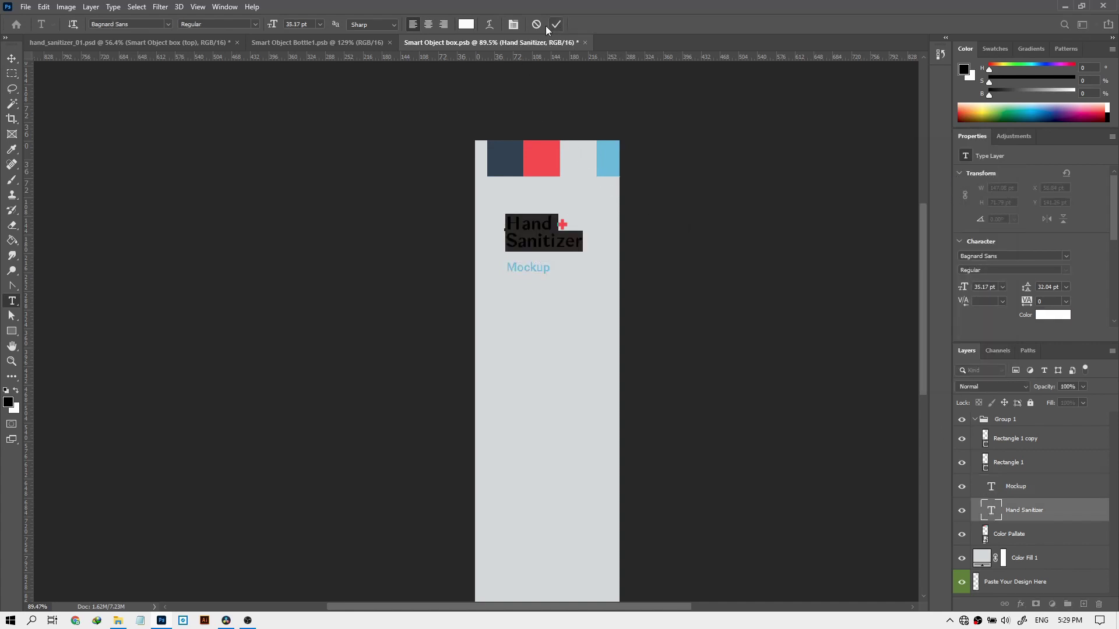
pyautogui.click(473, 28)
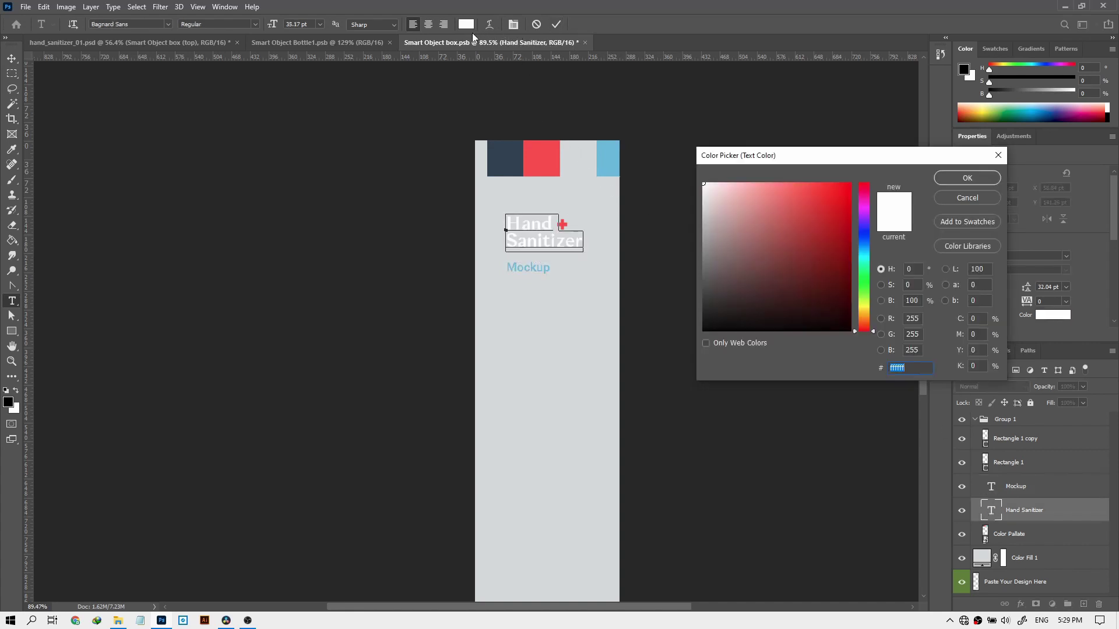
pyautogui.click(509, 155)
pyautogui.click(969, 177)
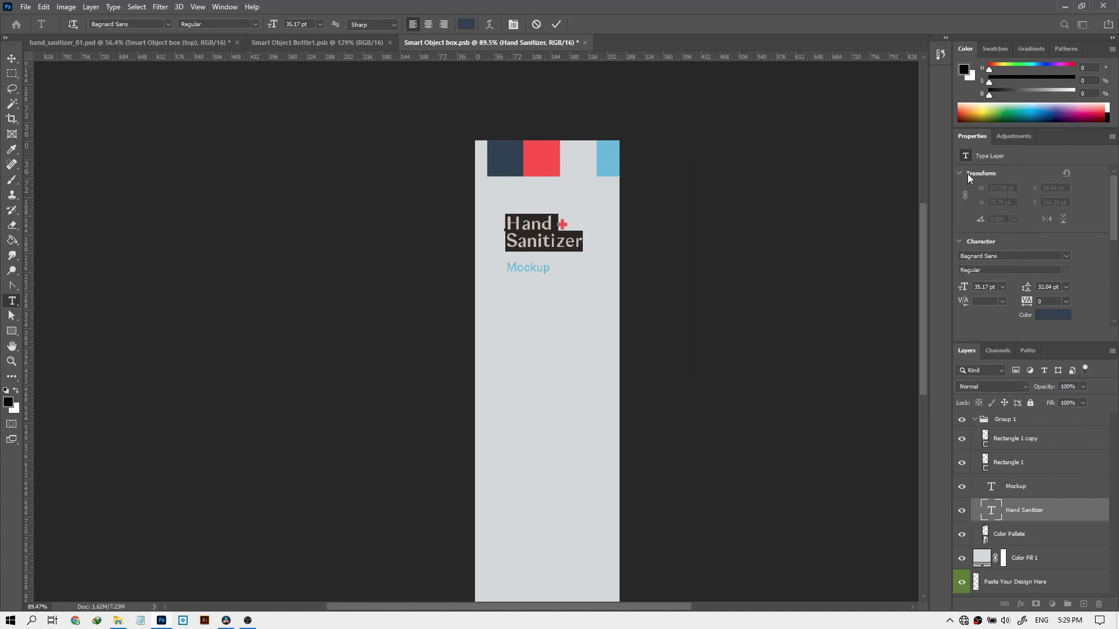
pyautogui.click(1041, 509)
pyautogui.press('v')
# Hide Color Fill 1, scale Group 1 to about 128% width and 130% height, move it up, and check the box mockup
pyautogui.click(961, 557)
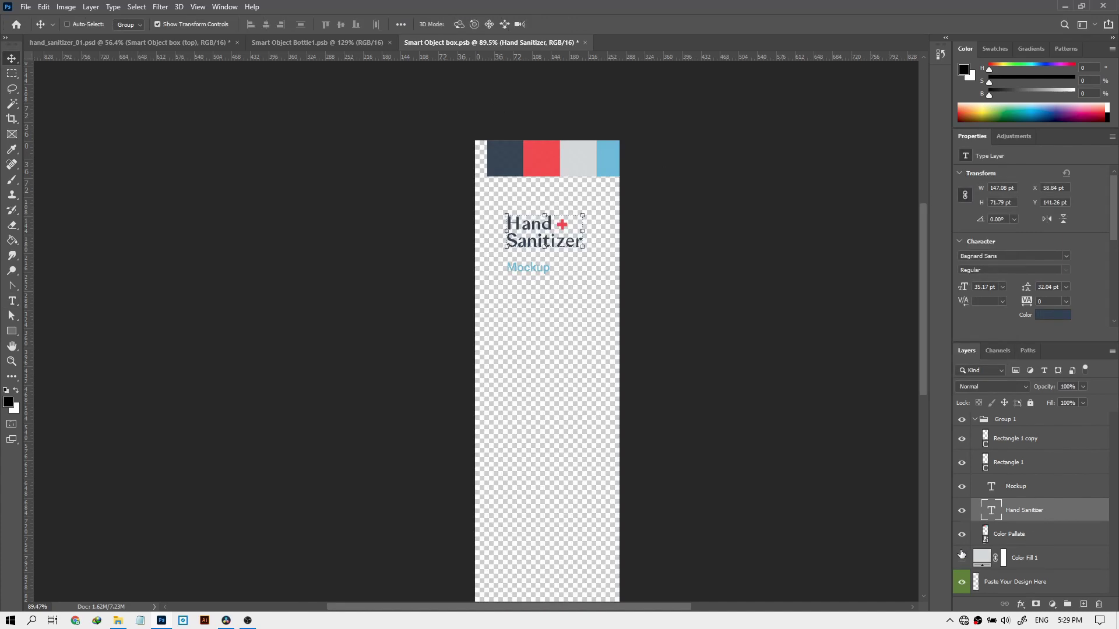
pyautogui.click(994, 420)
pyautogui.moveTo(671, 275); pyautogui.dragTo(720, 314)
pyautogui.moveTo(582, 280); pyautogui.dragTo(570, 224)
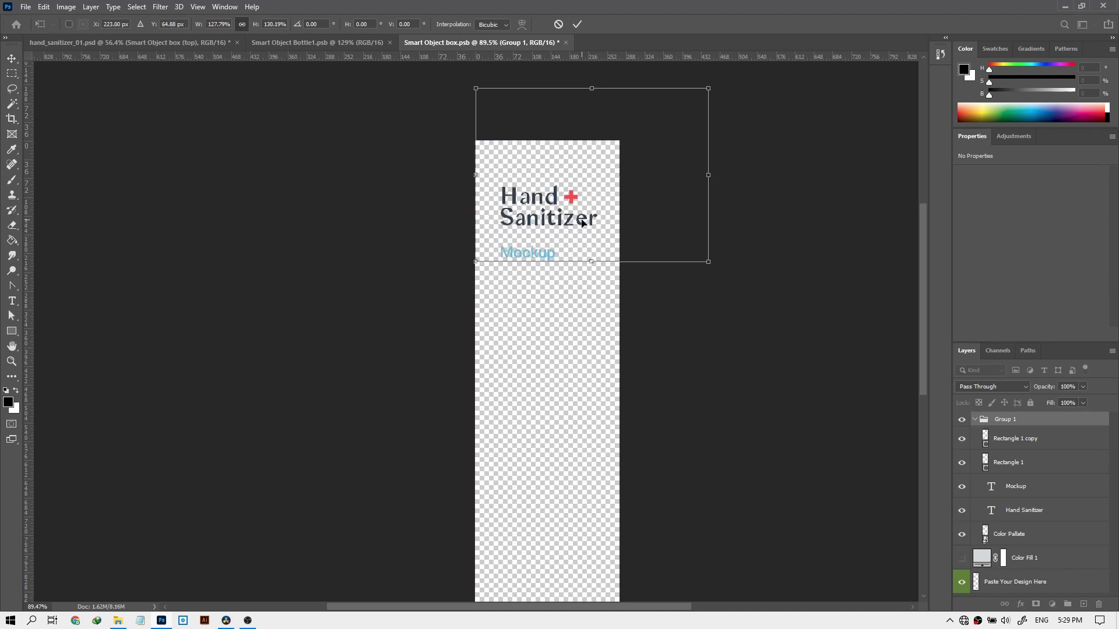
pyautogui.press('Return')
pyautogui.click(186, 43)
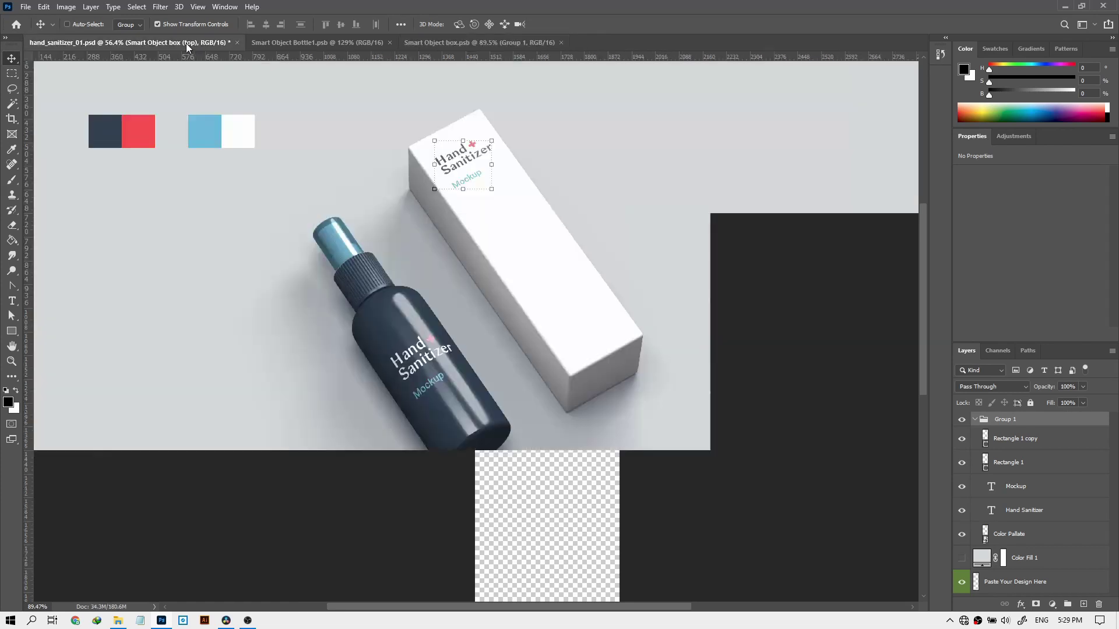
pyautogui.click(11, 74)
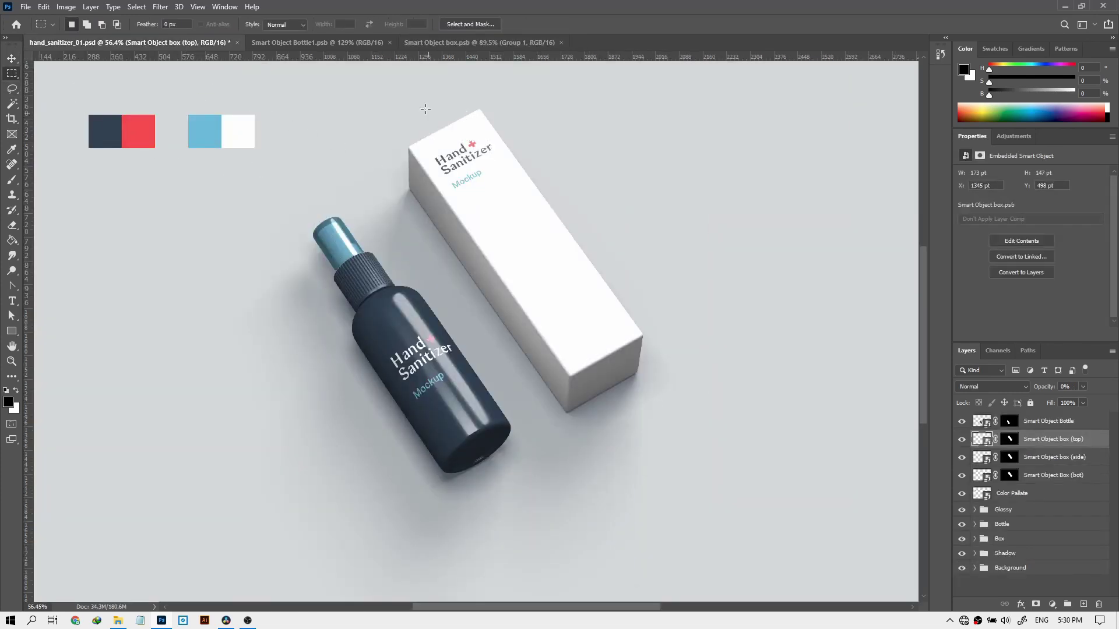
# Move the Mockup text to the bottom of the box artwork, save, and inspect it on the mockup
pyautogui.click(429, 43)
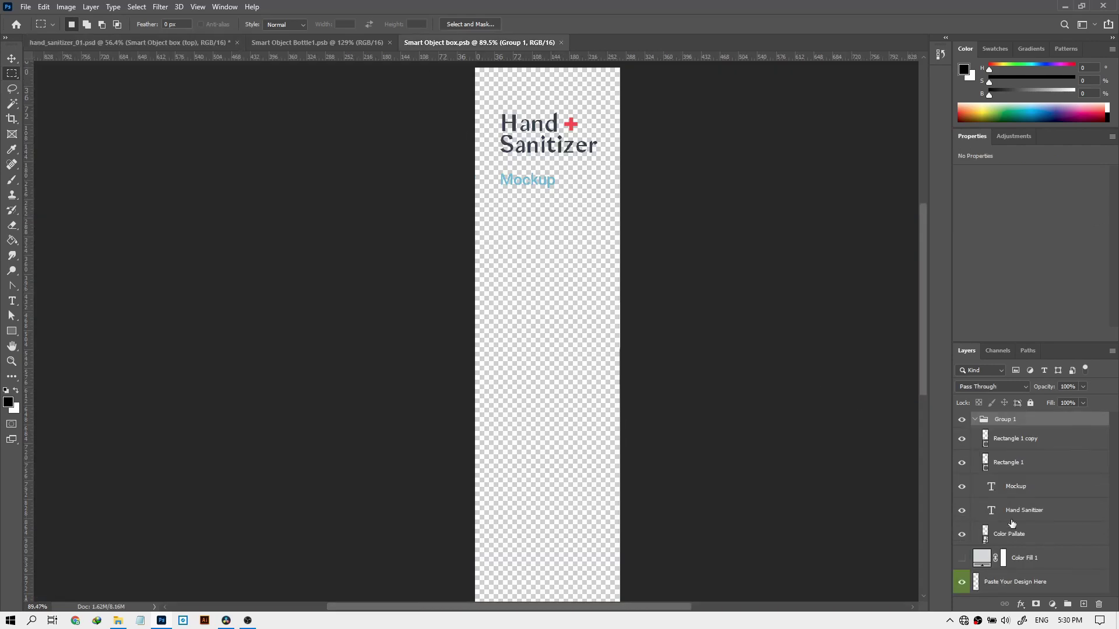
pyautogui.click(1015, 493)
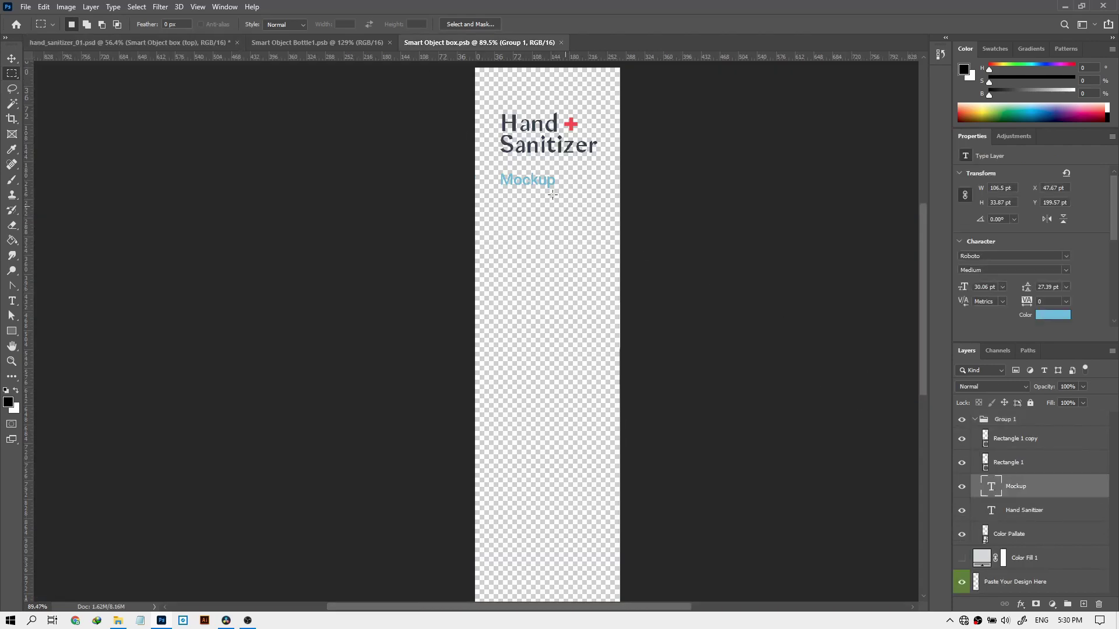
pyautogui.click(12, 58)
pyautogui.moveTo(551, 183); pyautogui.dragTo(565, 577)
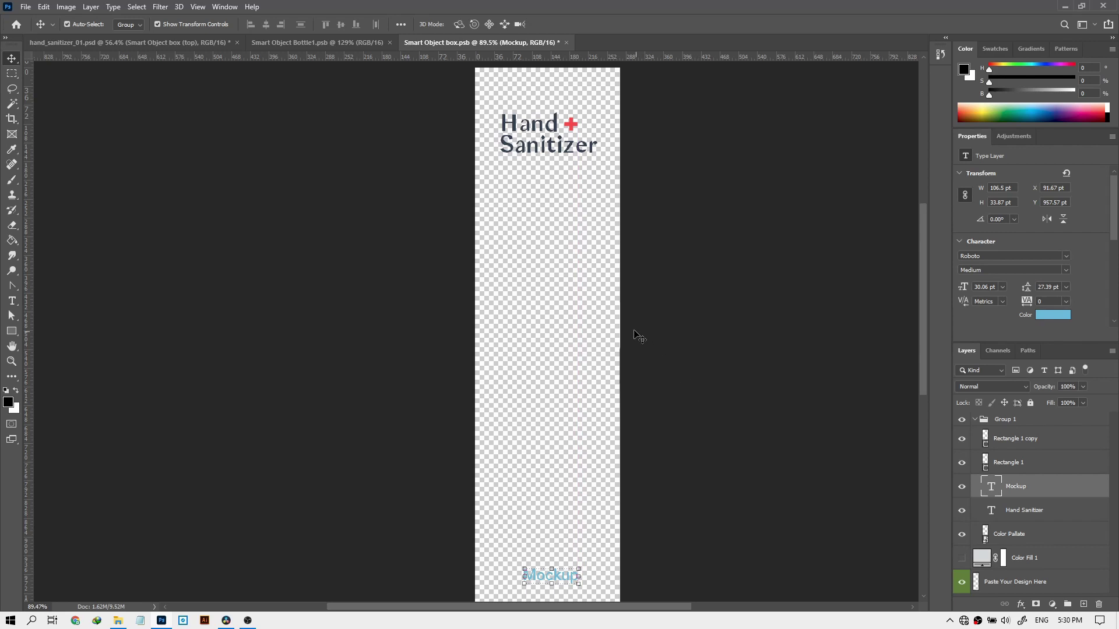
pyautogui.hotkey('ctrl', 's')
pyautogui.click(173, 45)
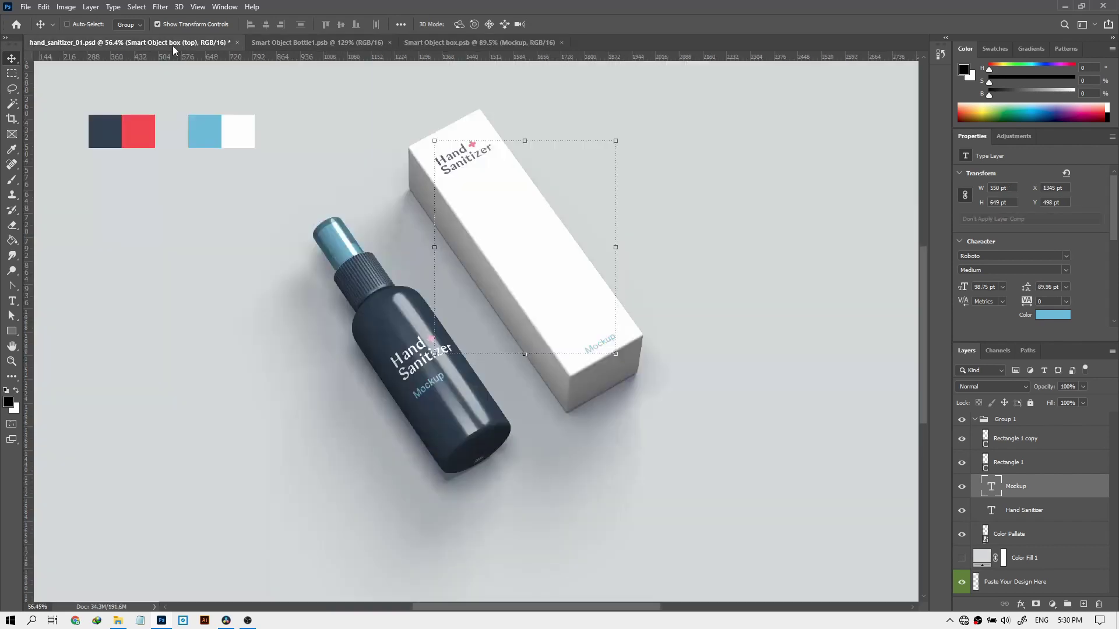
pyautogui.press('m')
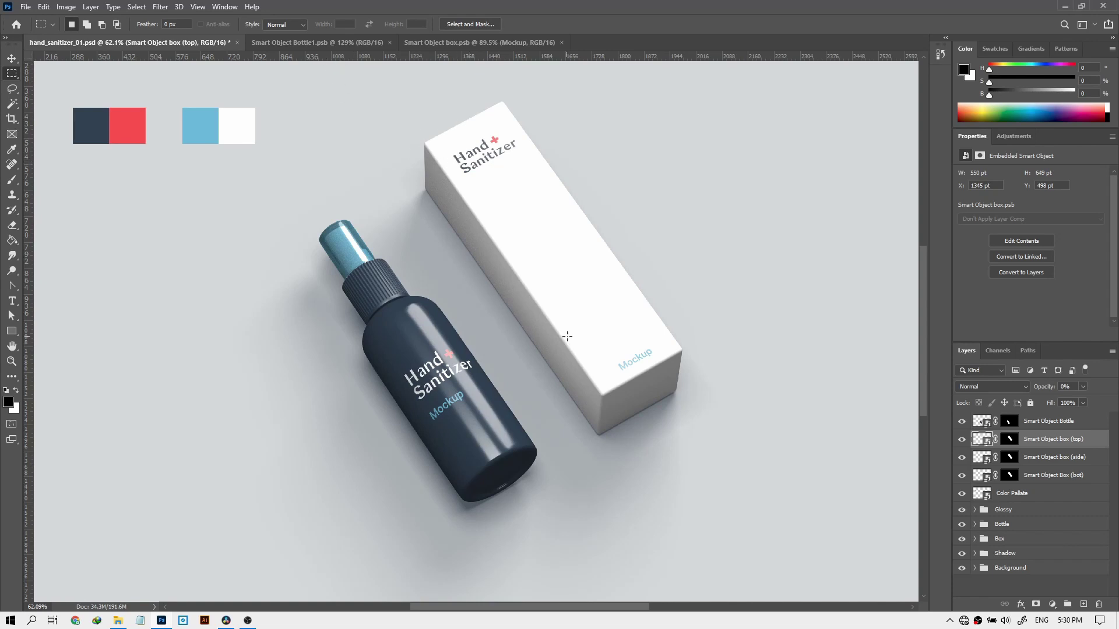
# Collapse Group 1 in the box artwork and return to the bottle label document
pyautogui.click(353, 42)
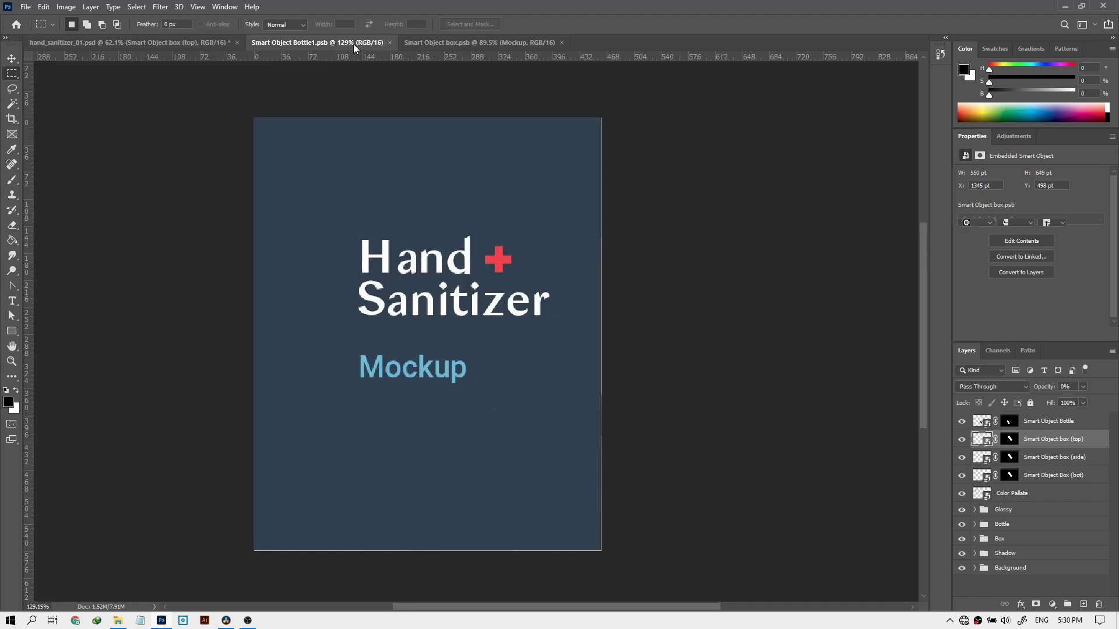
pyautogui.click(448, 43)
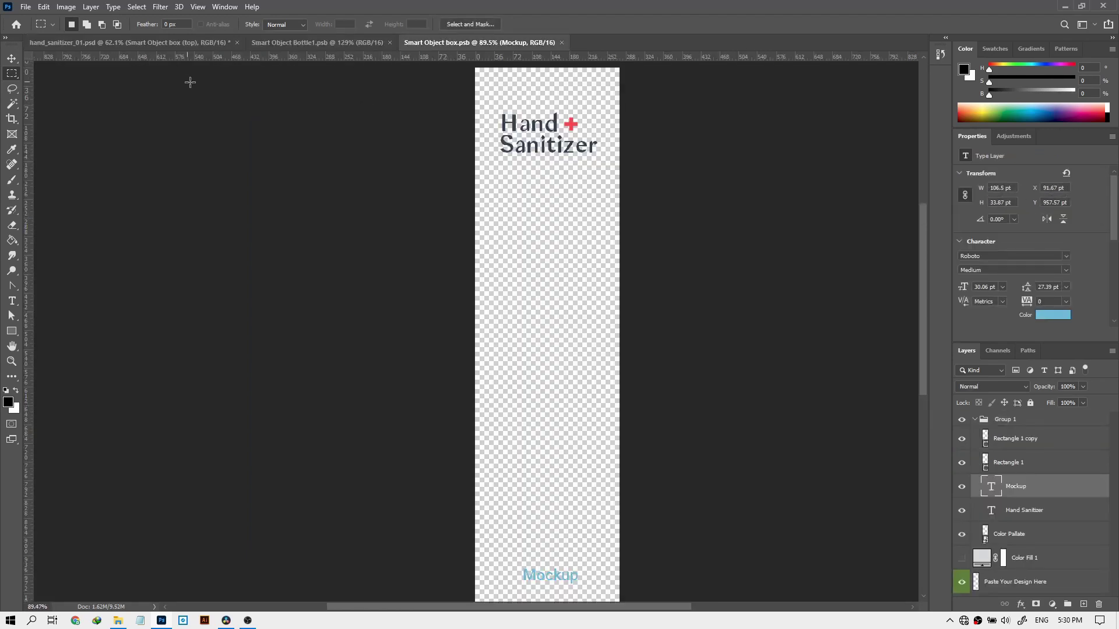
pyautogui.click(979, 420)
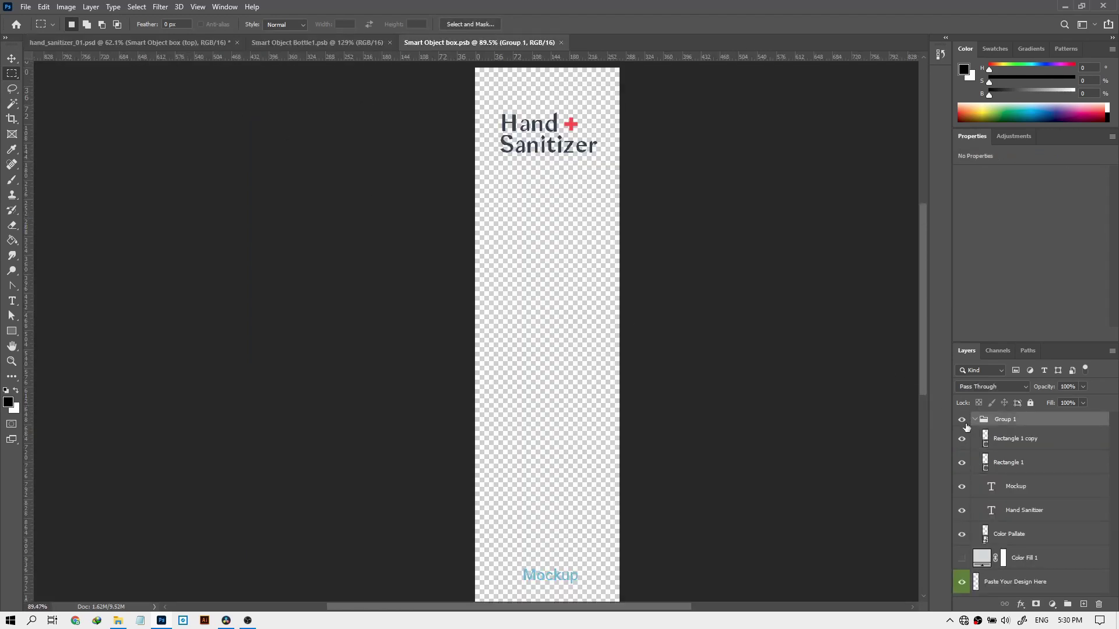
pyautogui.click(975, 420)
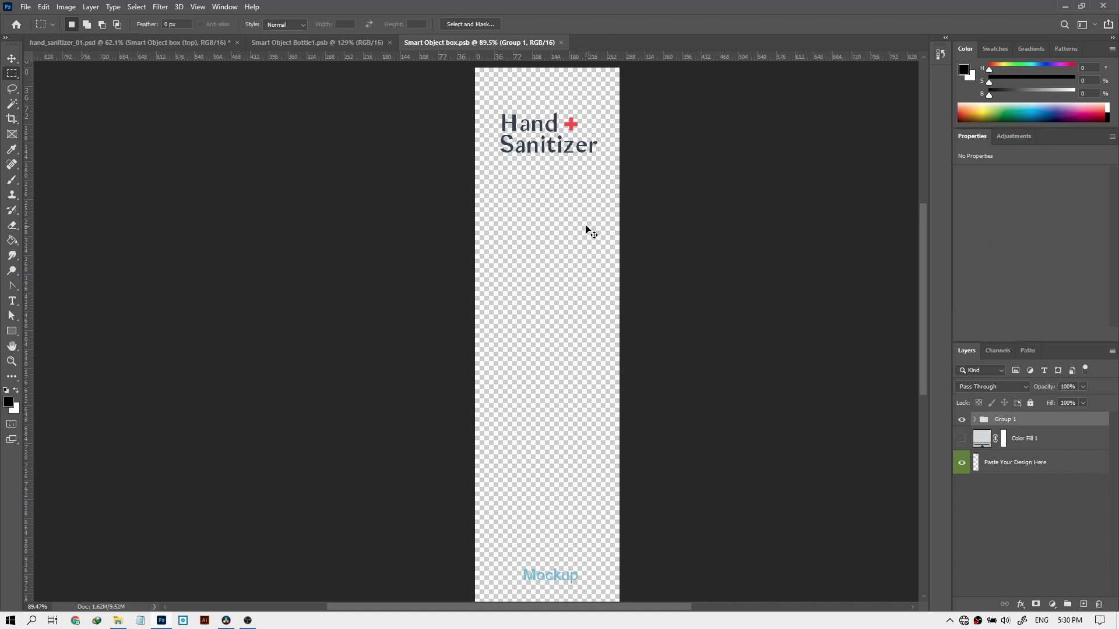
pyautogui.click(335, 46)
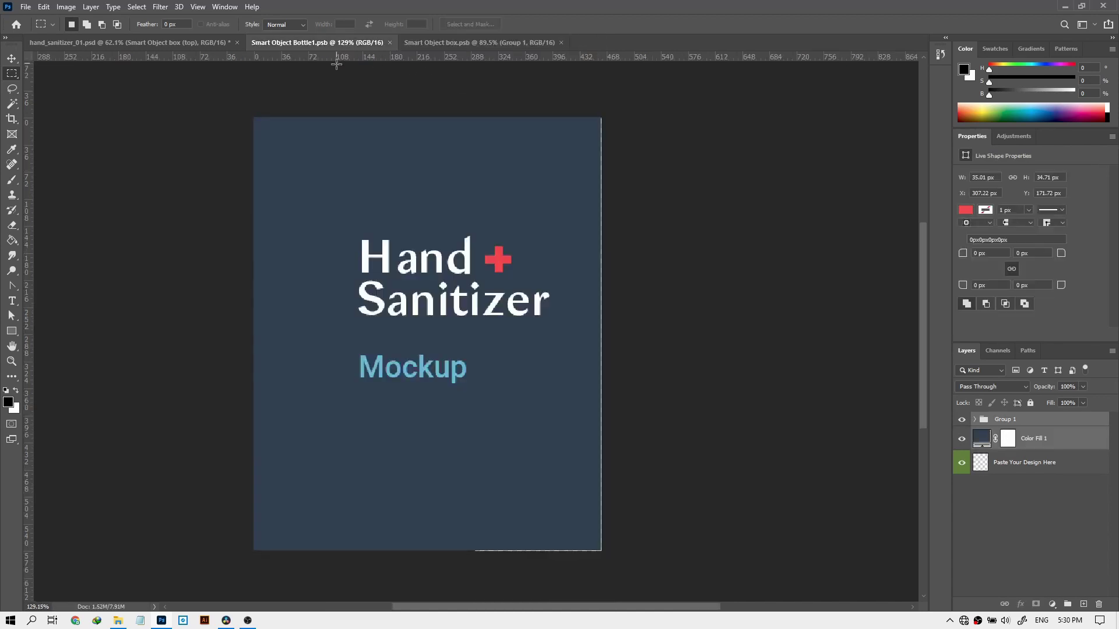
# Hide Color Fill 1 in the bottle label artwork and inspect the bottle and box designs on the mockup
pyautogui.click(961, 439)
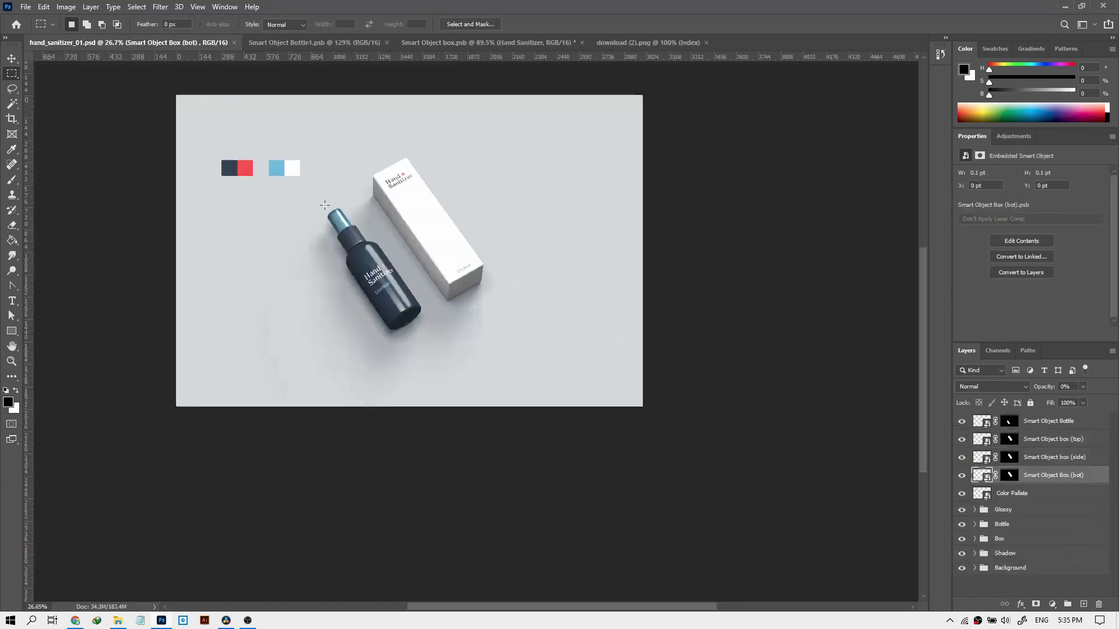
pyautogui.scroll(3, 503, 211)
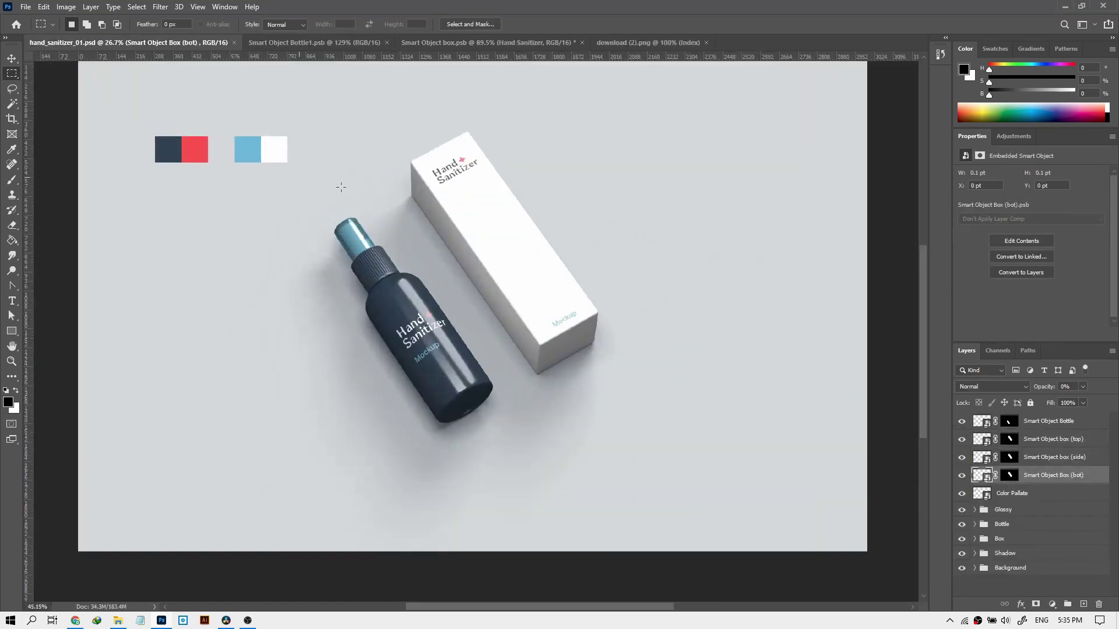
pyautogui.click(1015, 419)
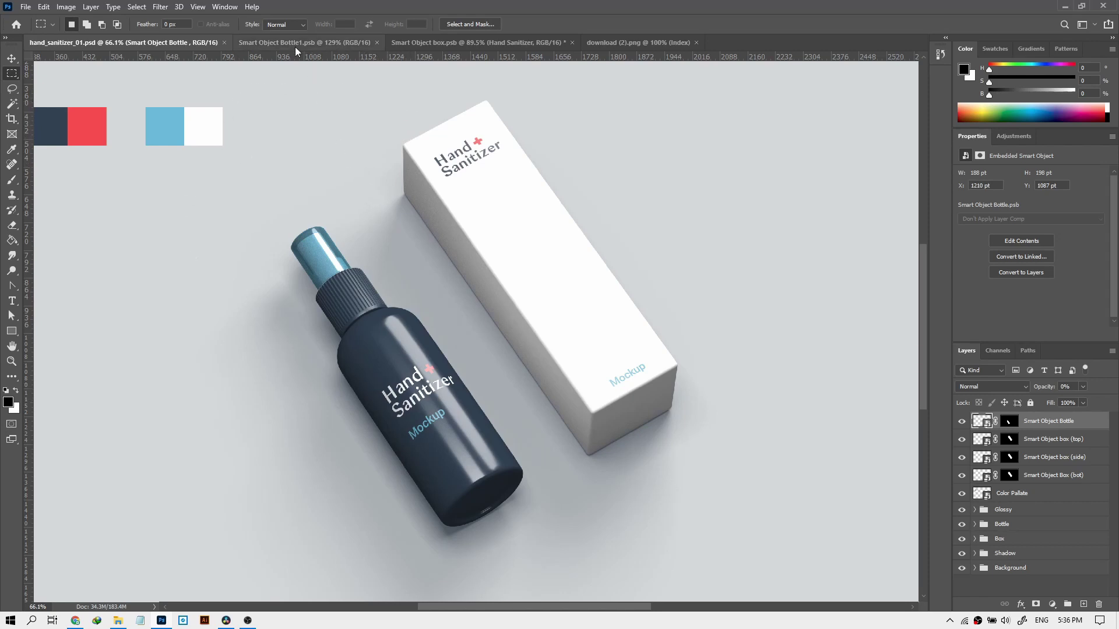
pyautogui.scroll(-1, 389, 201)
pyautogui.scroll(-1, 388, 202)
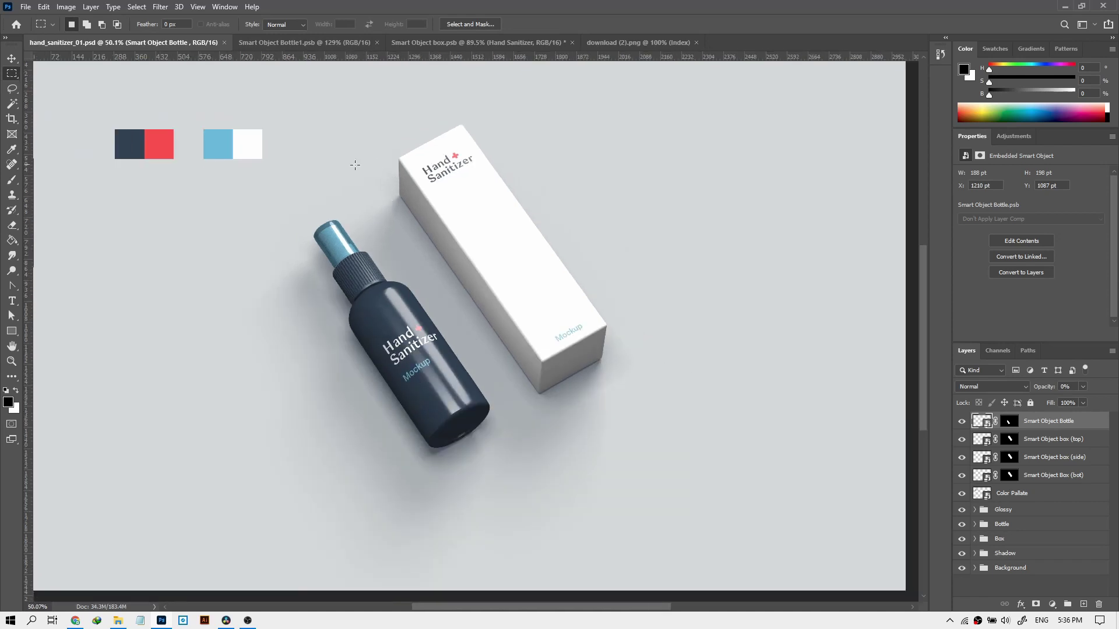
pyautogui.scroll(1, 330, 169)
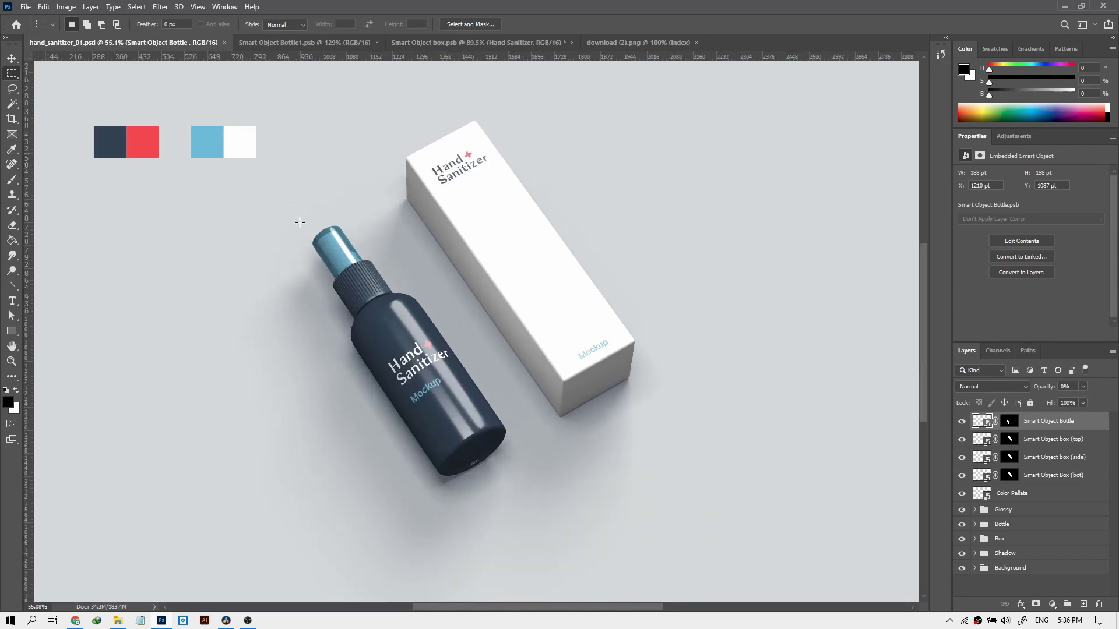
# Delete the Color Pallate layer from the mockup document
pyautogui.click(26, 7)
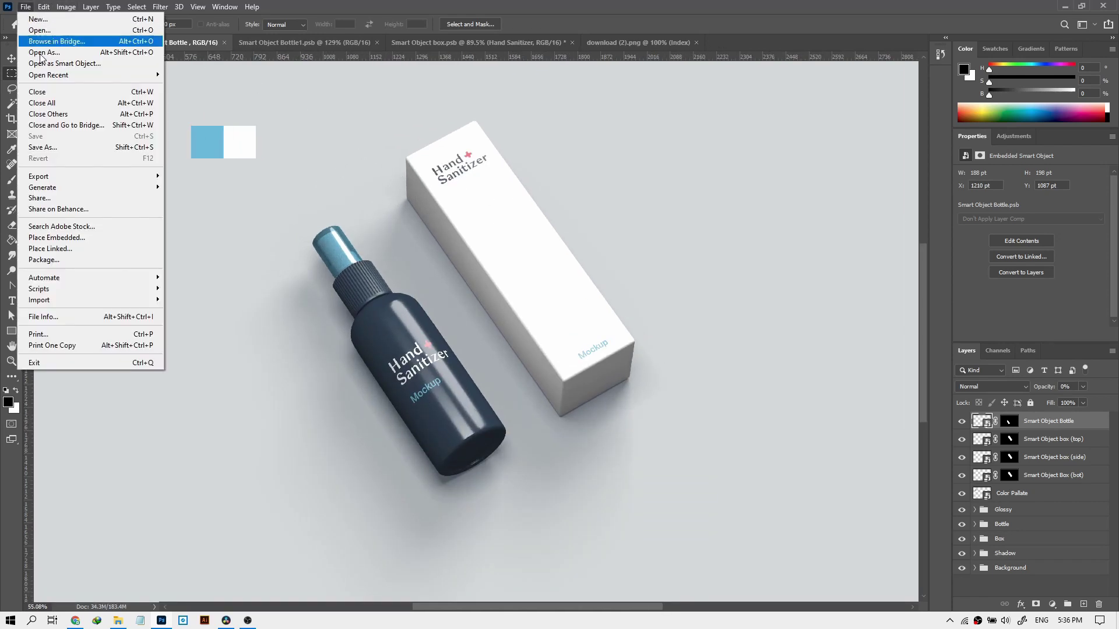
pyautogui.click(763, 298)
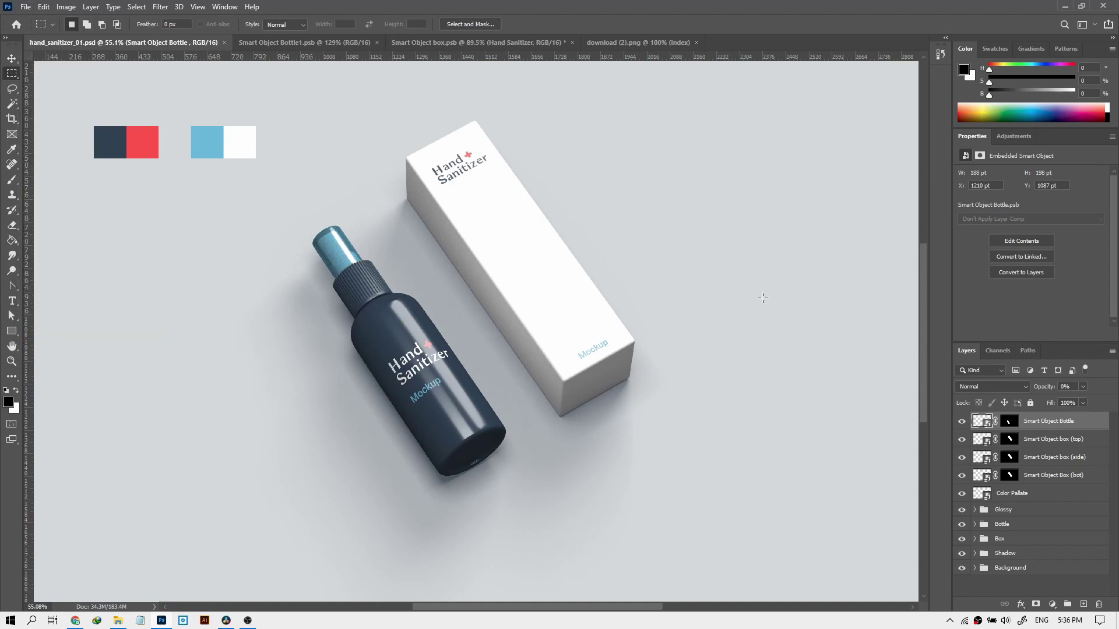
pyautogui.click(1010, 494)
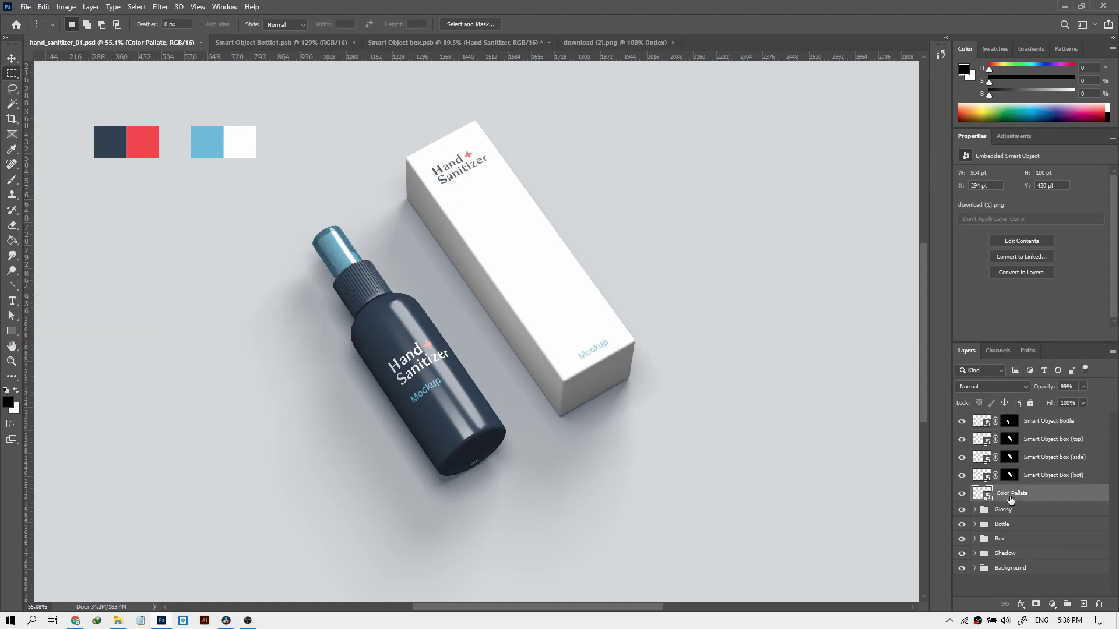
pyautogui.press('Delete')
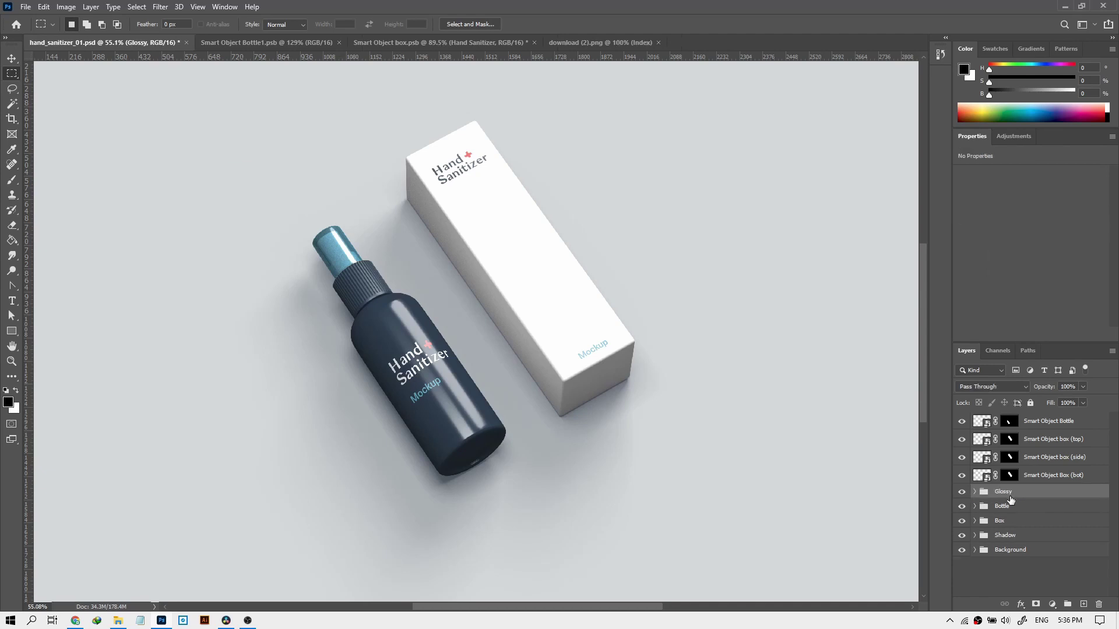
# Save a JPEG copy of the mockup on the computer as hand_sanitizer_01.jpg in the new hand sanitazer folder
pyautogui.click(26, 7)
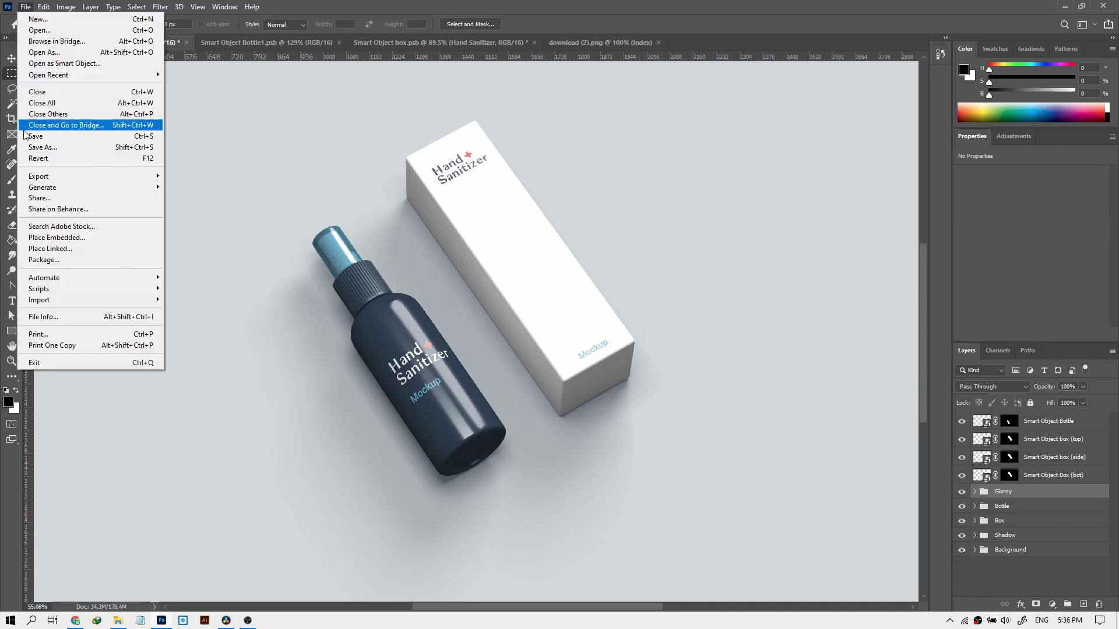
pyautogui.click(143, 144)
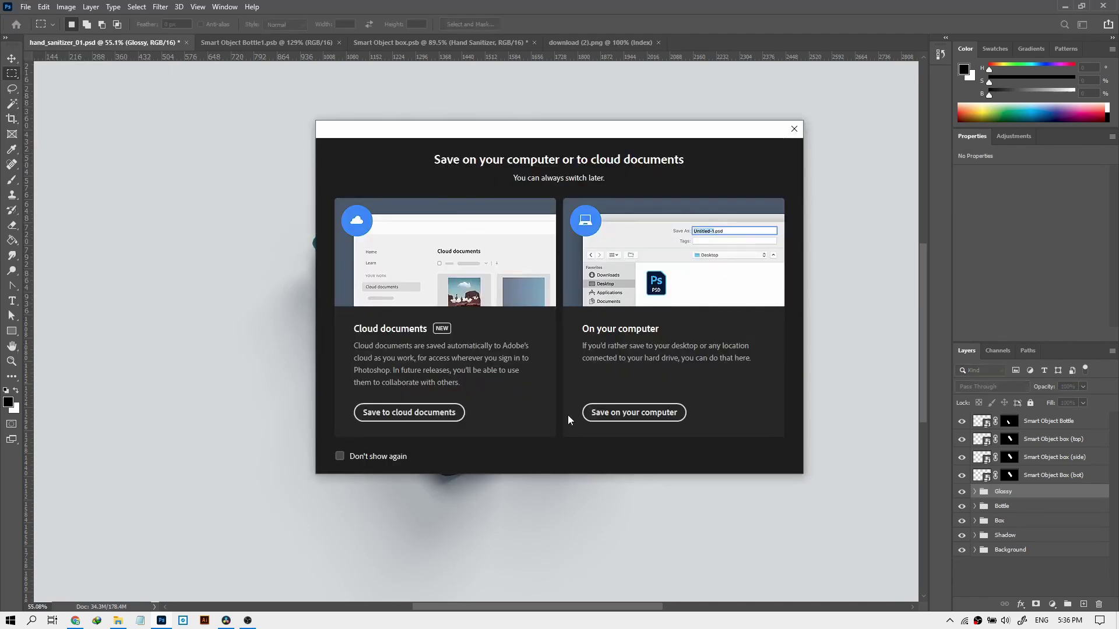
pyautogui.click(621, 418)
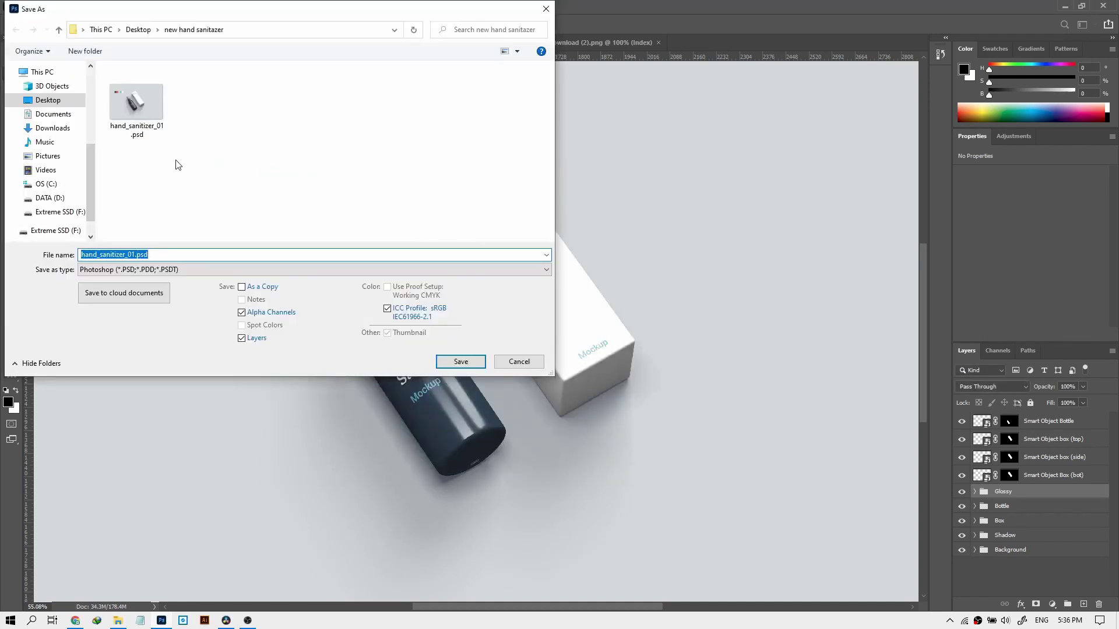
pyautogui.click(182, 275)
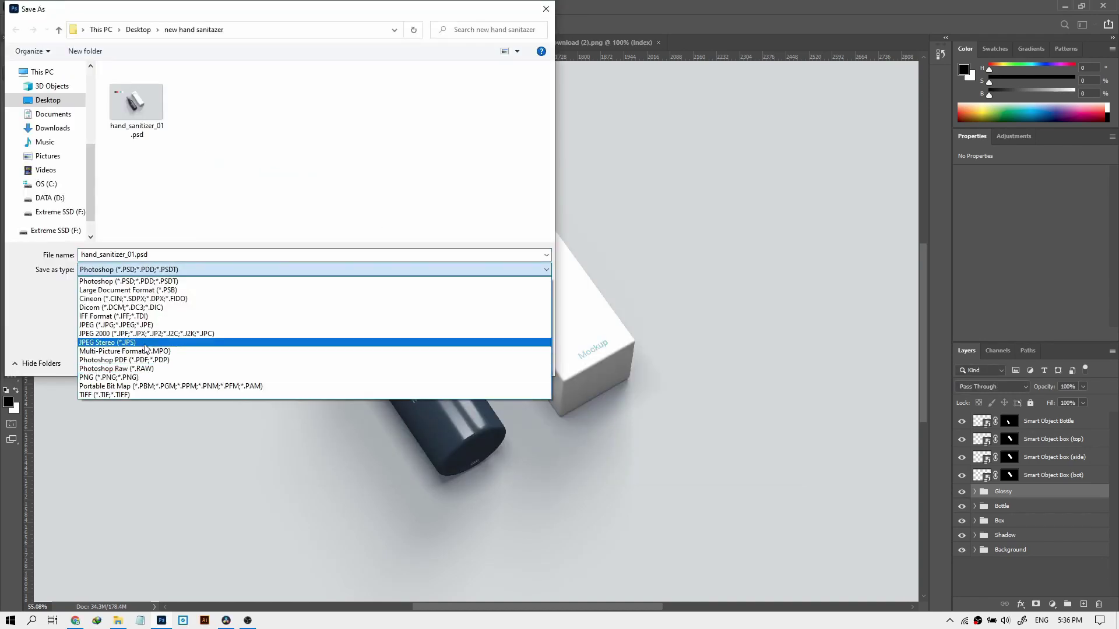
pyautogui.click(146, 328)
pyautogui.click(150, 257)
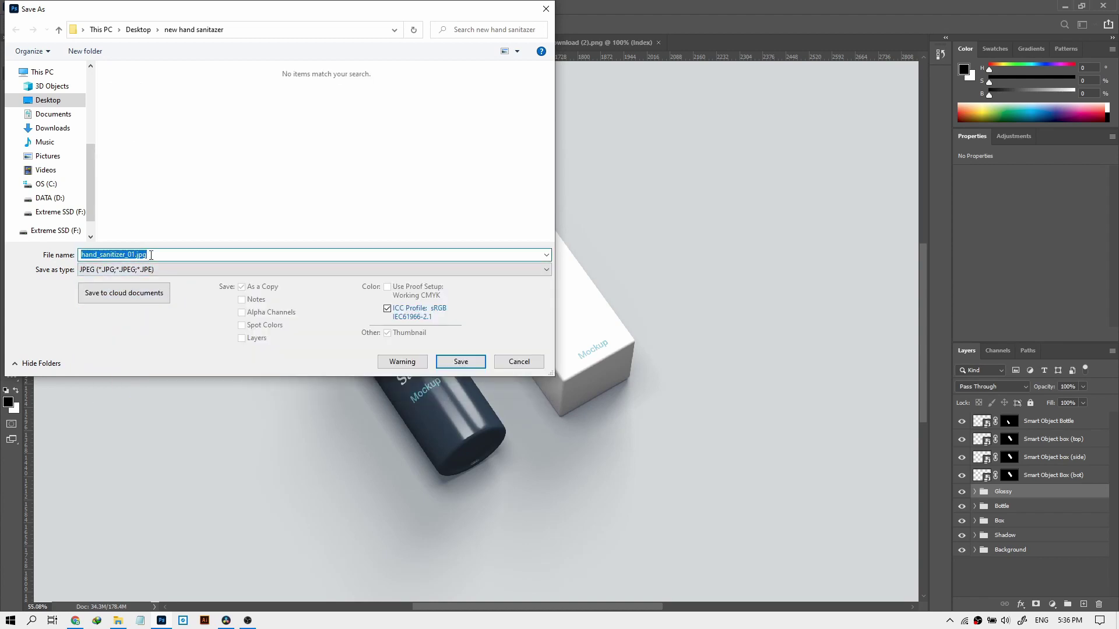
pyautogui.click(461, 362)
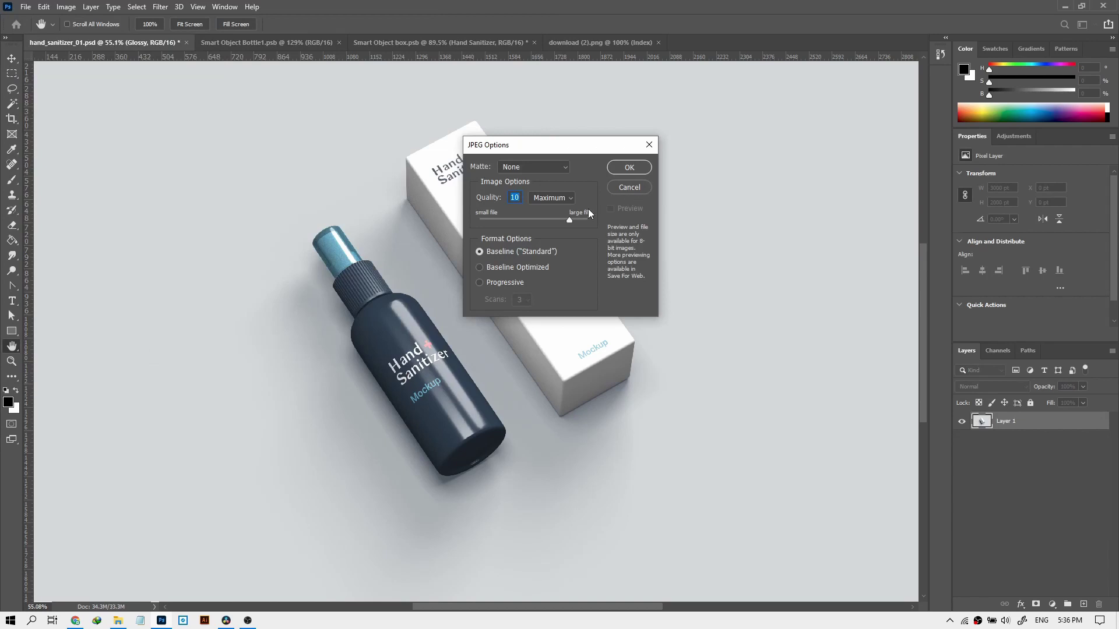
pyautogui.click(628, 166)
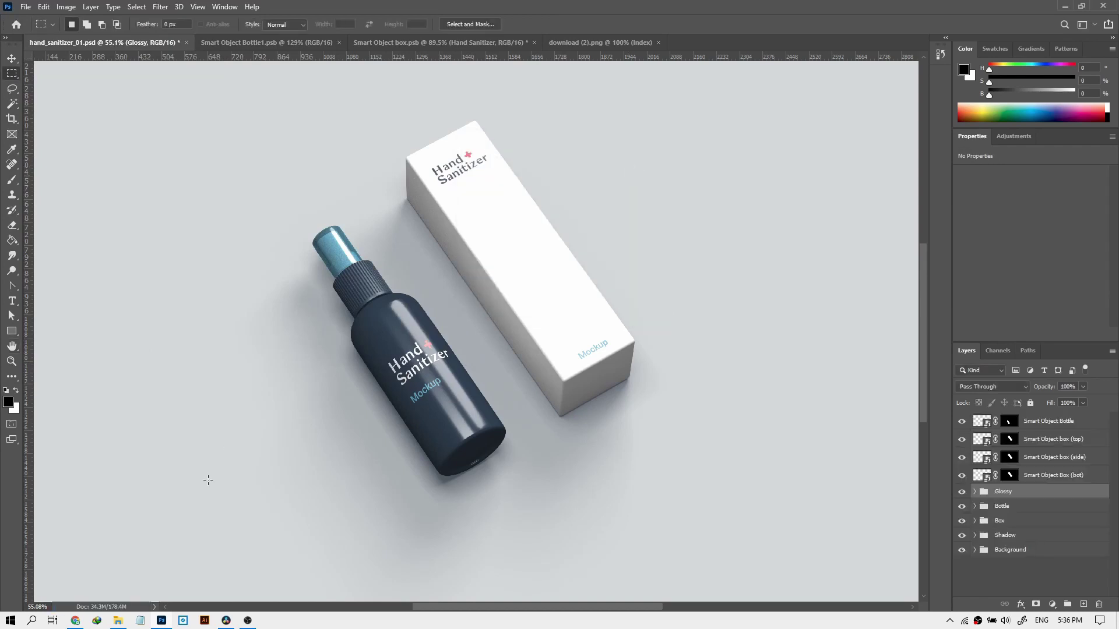
# Switch to File Explorer, view hand_sanitizer_01.jpg from the Desktop's new hand sanitazer folder, close it and return to Photoshop
pyautogui.click(119, 621)
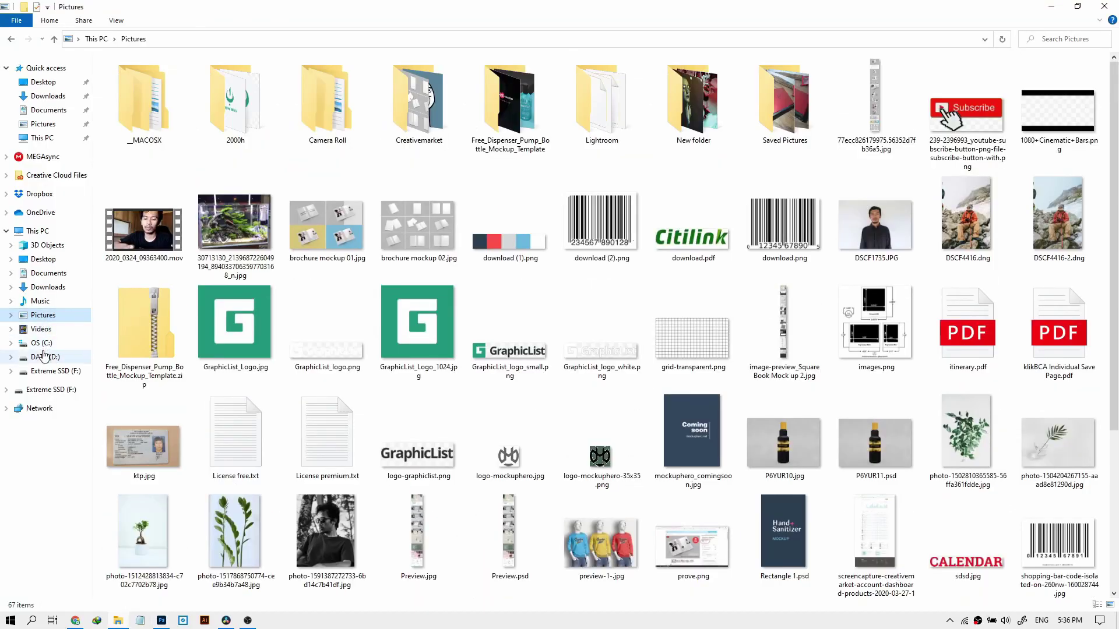
pyautogui.click(43, 259)
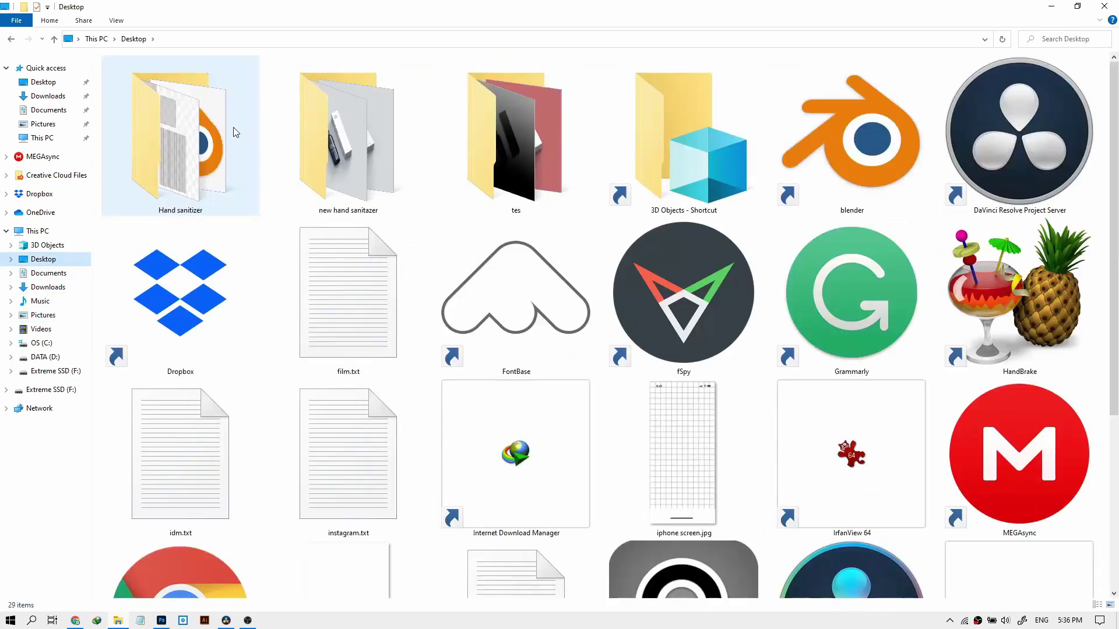
pyautogui.doubleClick(340, 157)
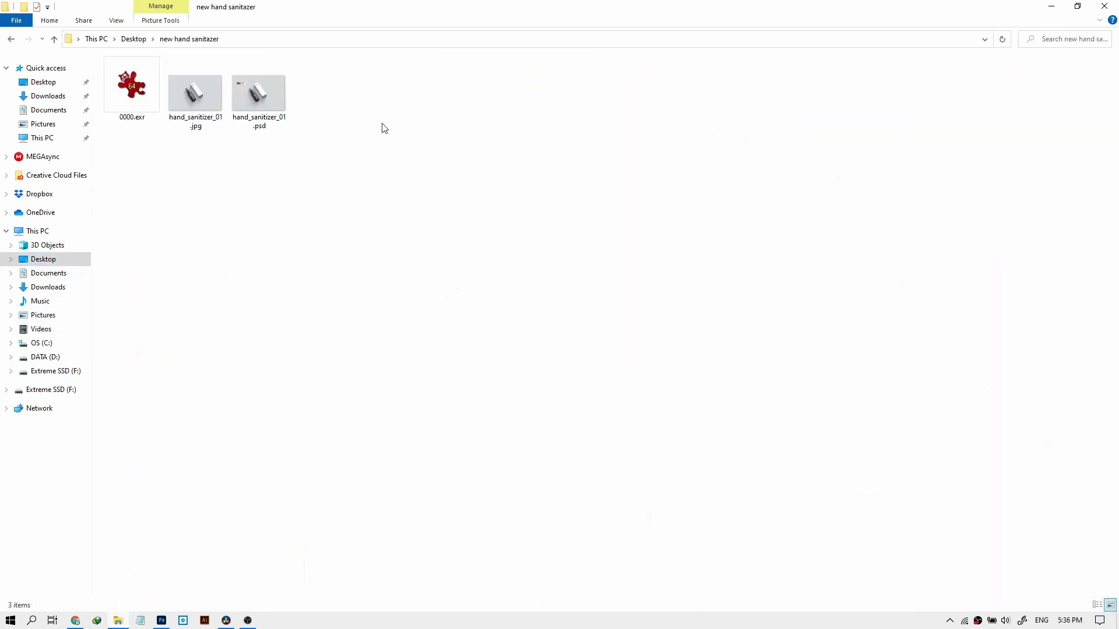
pyautogui.doubleClick(198, 103)
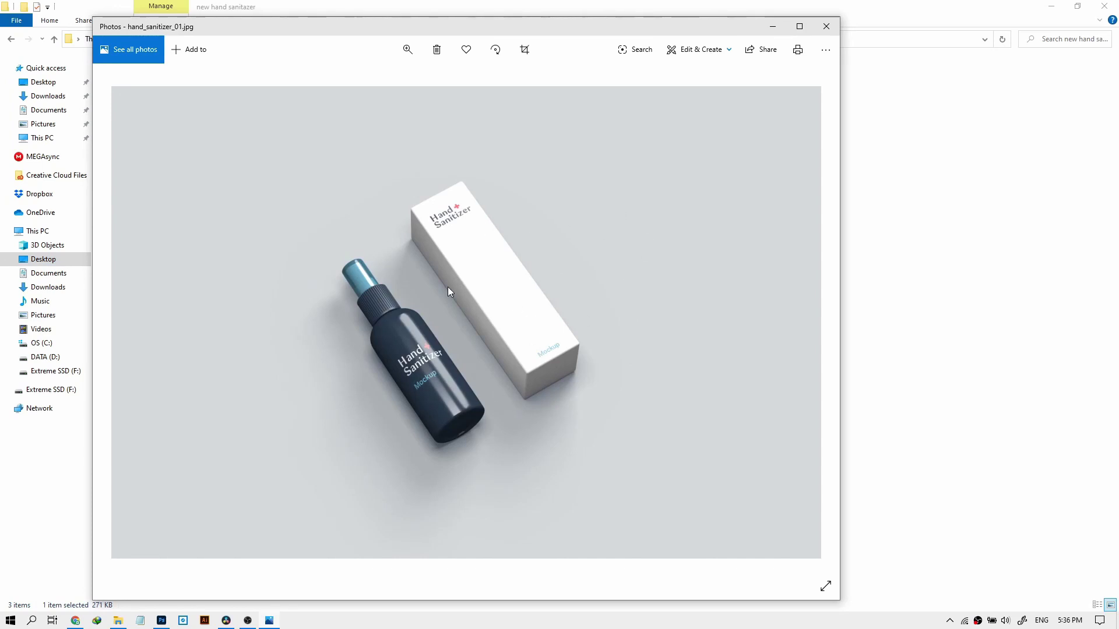
pyautogui.click(816, 32)
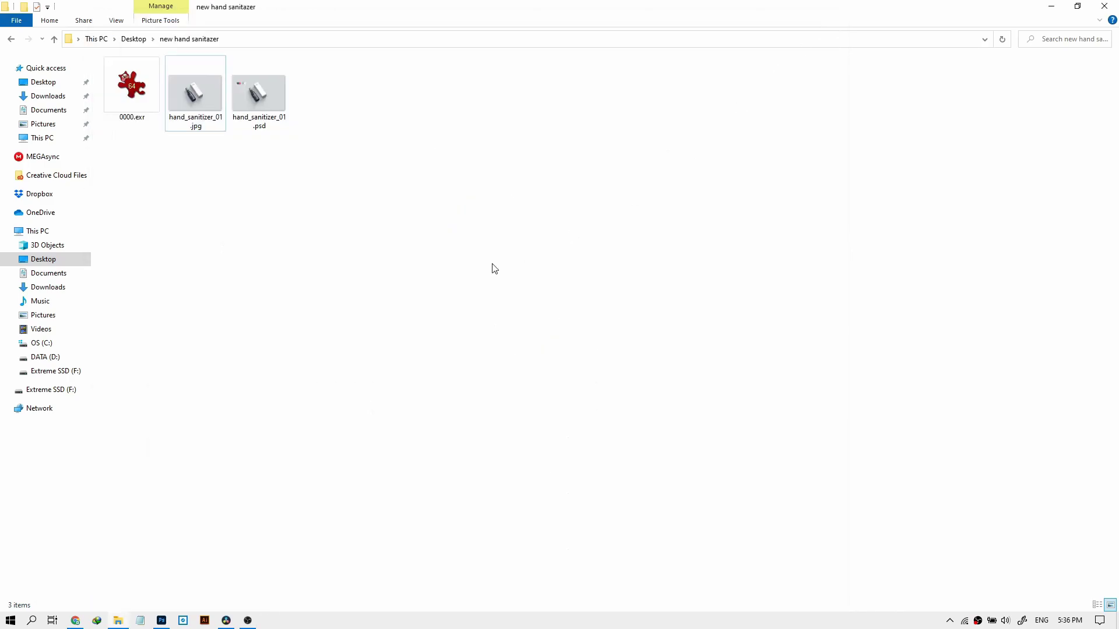
pyautogui.hotkey('alt', 'Tab')
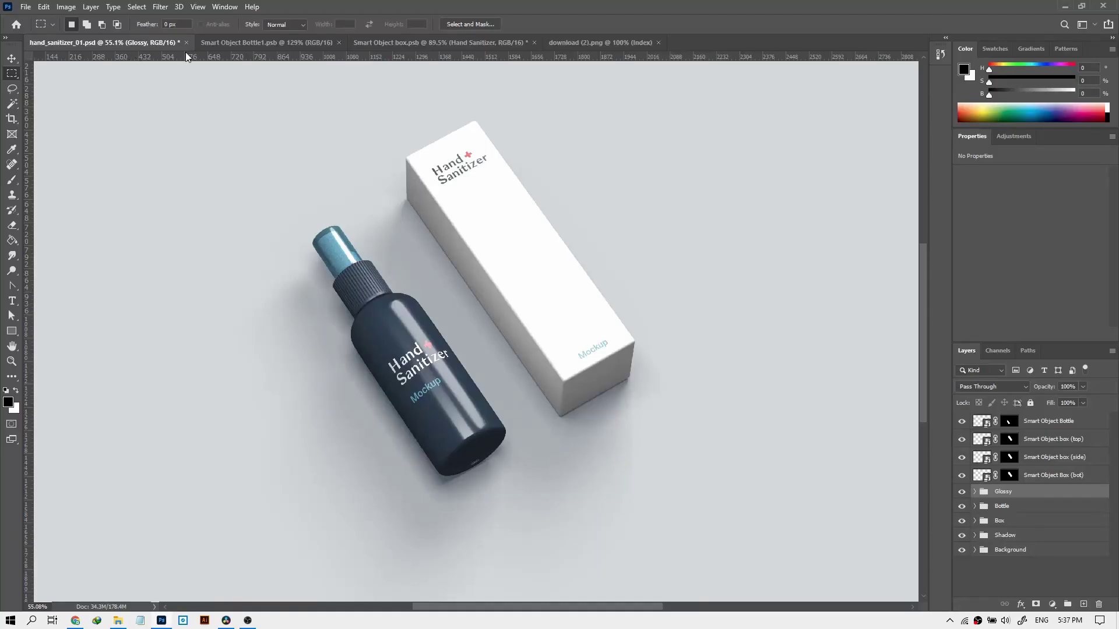
# Close the bottle label, box artwork and download (2).png documents, discarding the box artwork's unsaved changes
pyautogui.click(339, 42)
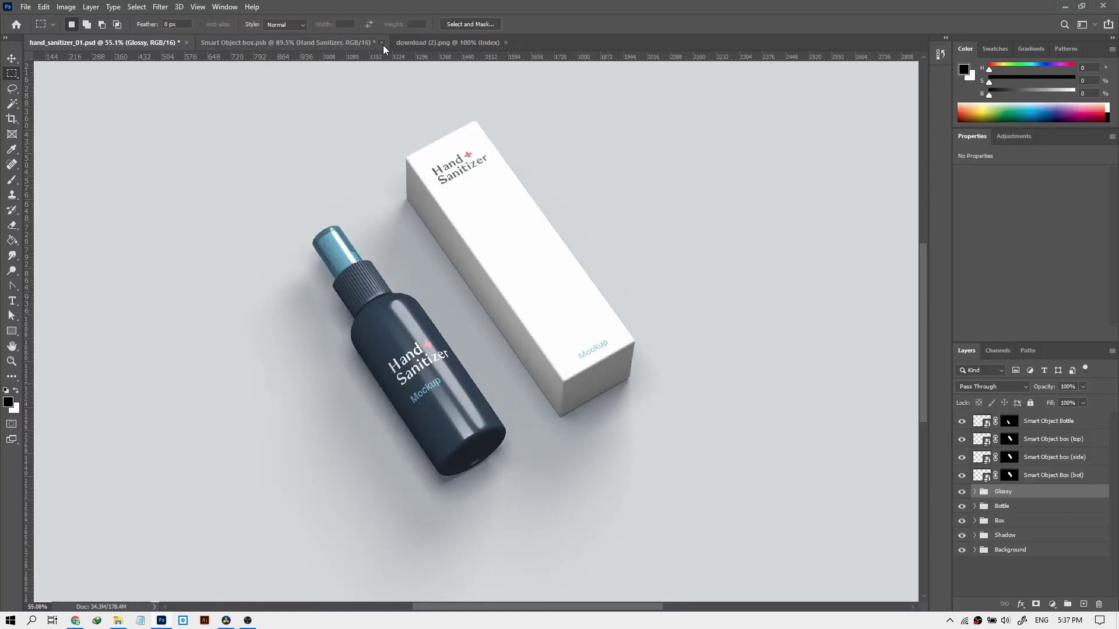
pyautogui.click(382, 43)
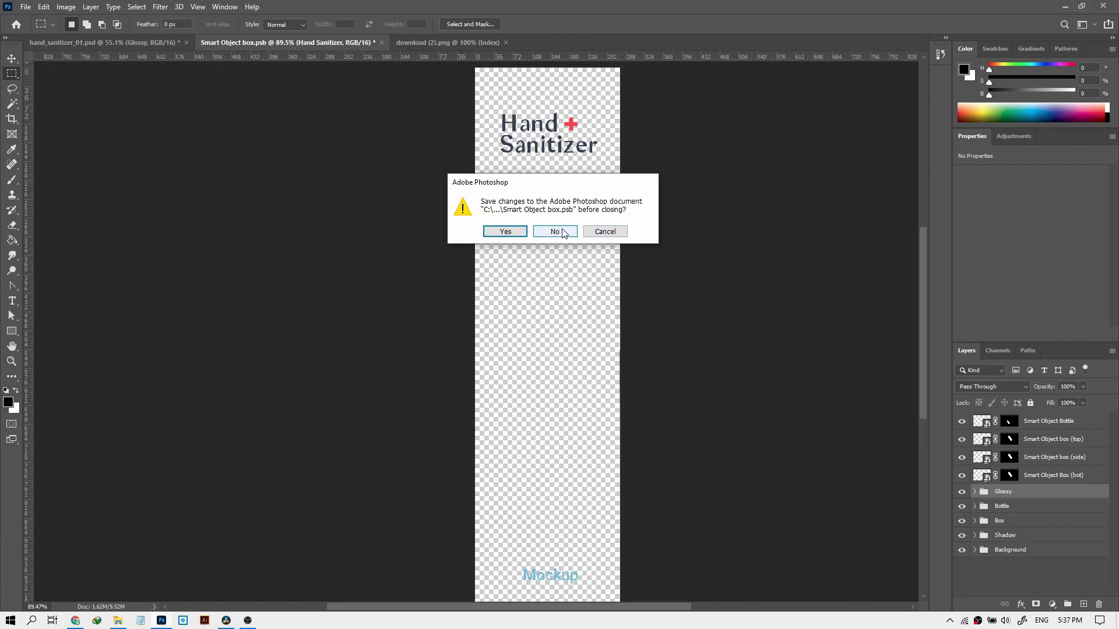
pyautogui.click(605, 231)
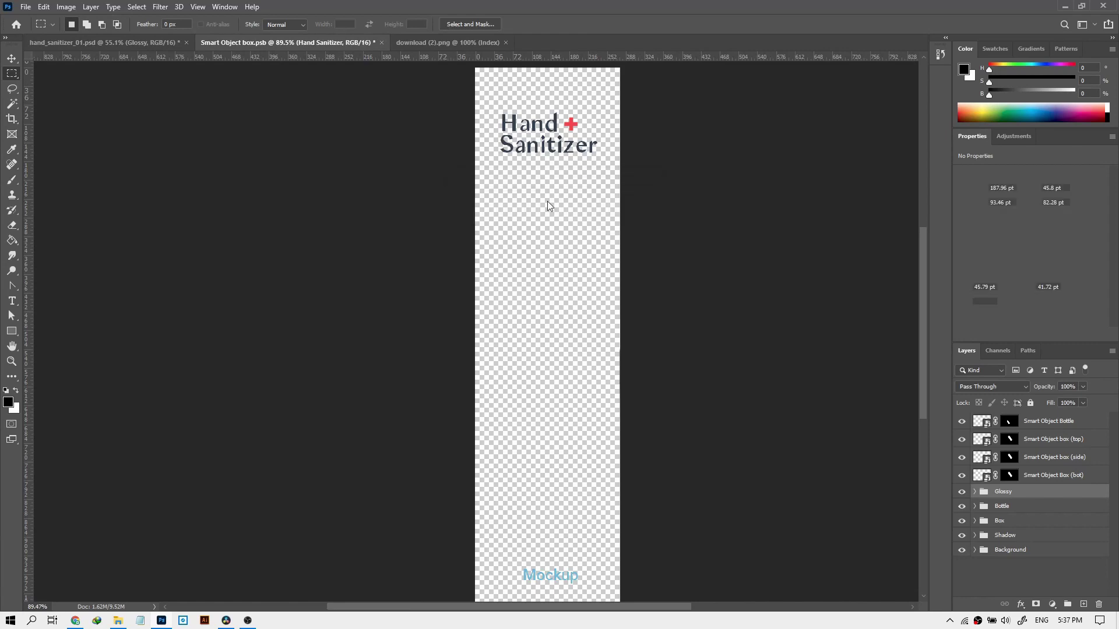
pyautogui.click(382, 43)
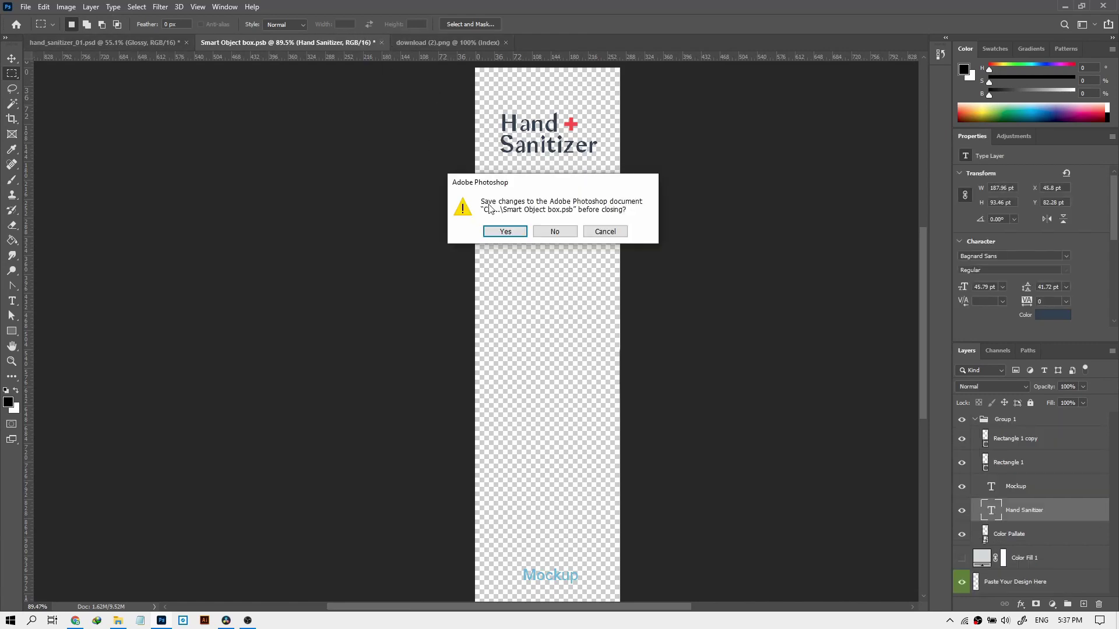
pyautogui.click(545, 233)
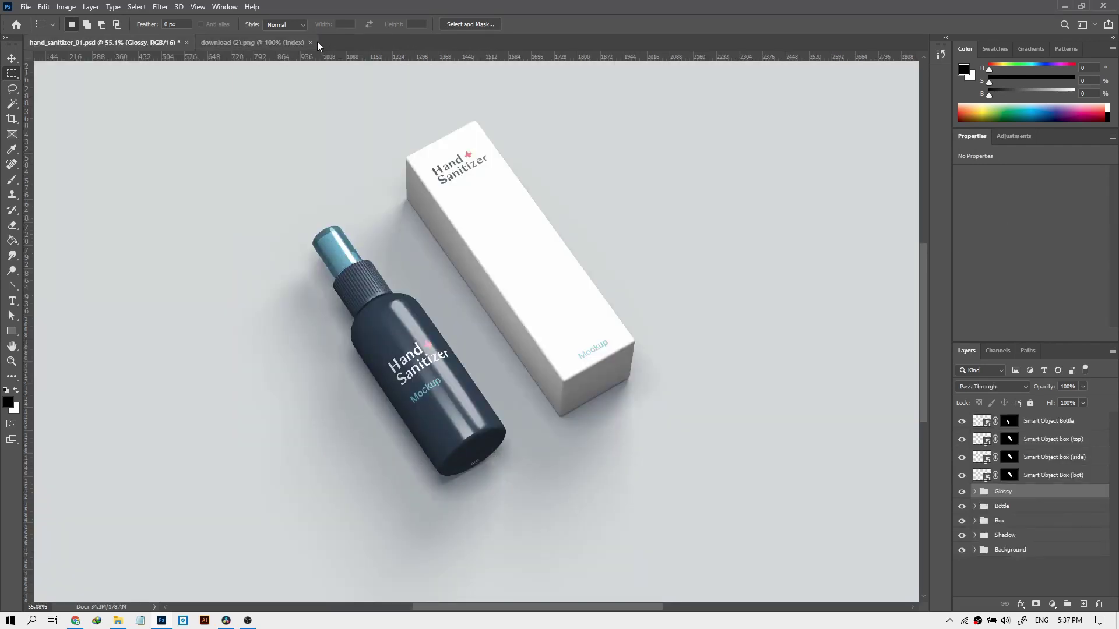
pyautogui.click(317, 40)
pyautogui.click(312, 42)
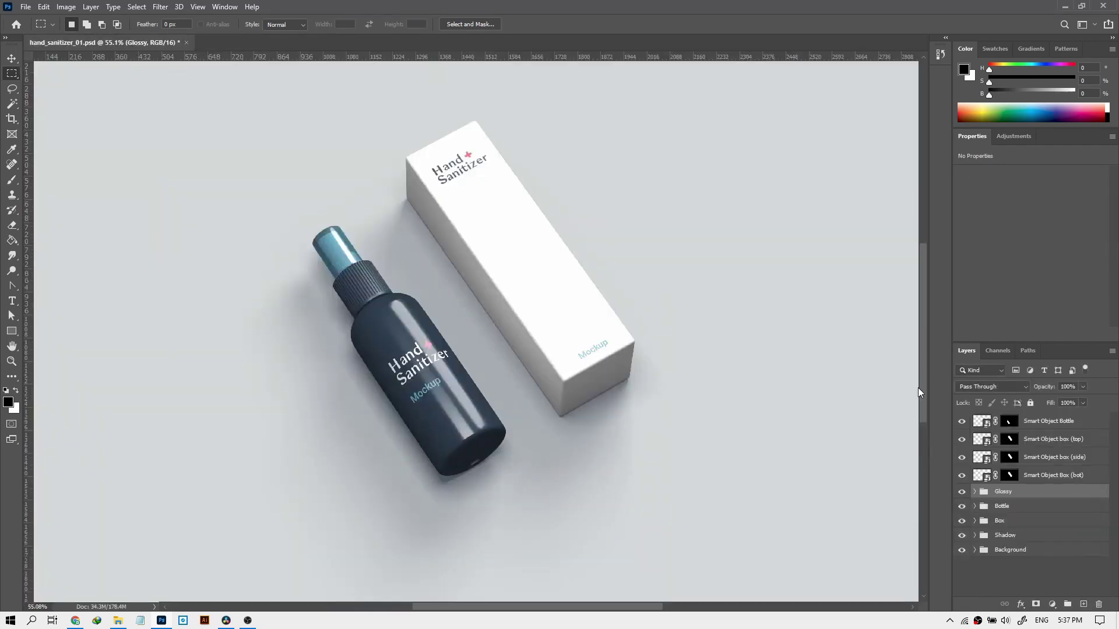
# Remove Group 1 and Color Fill 1 from the Smart Object Bottle contents, then save and close them
pyautogui.click(982, 423)
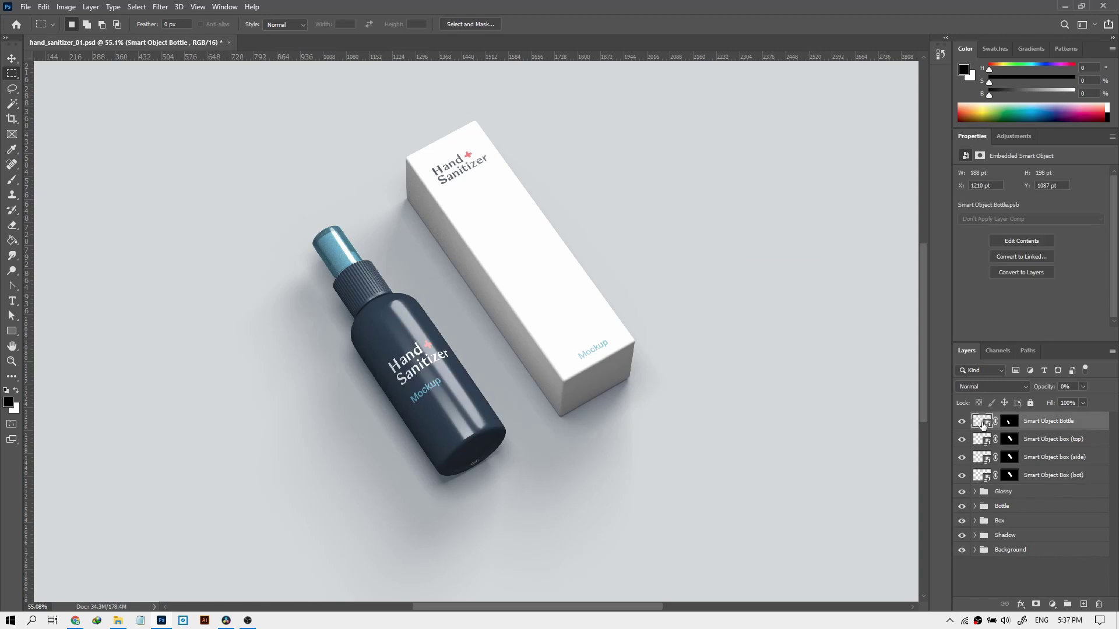
pyautogui.doubleClick(982, 423)
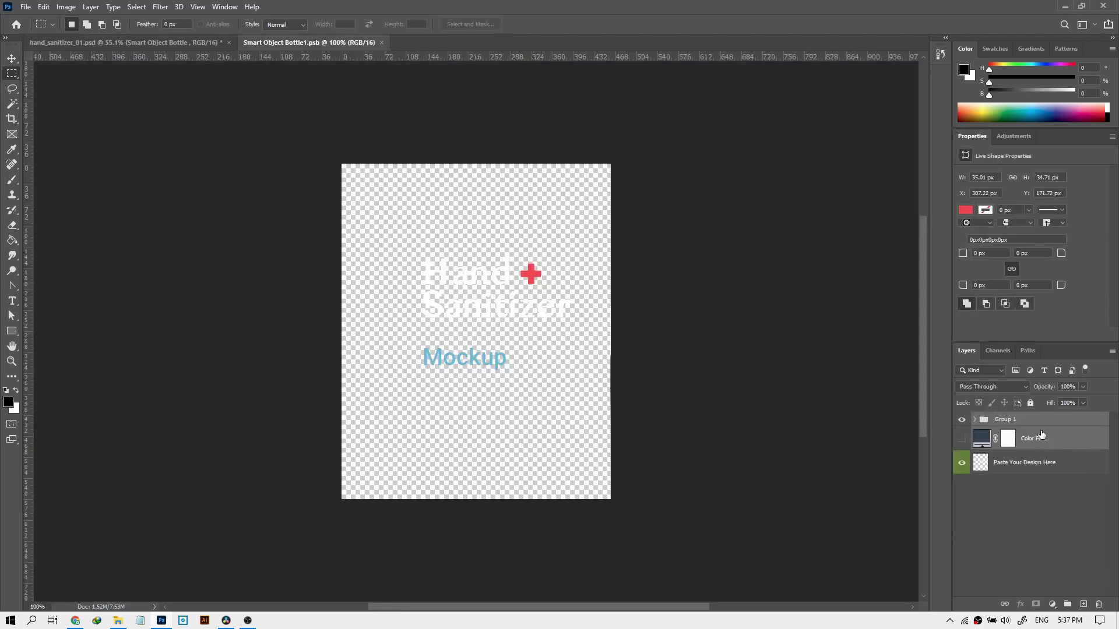
pyautogui.press('Delete')
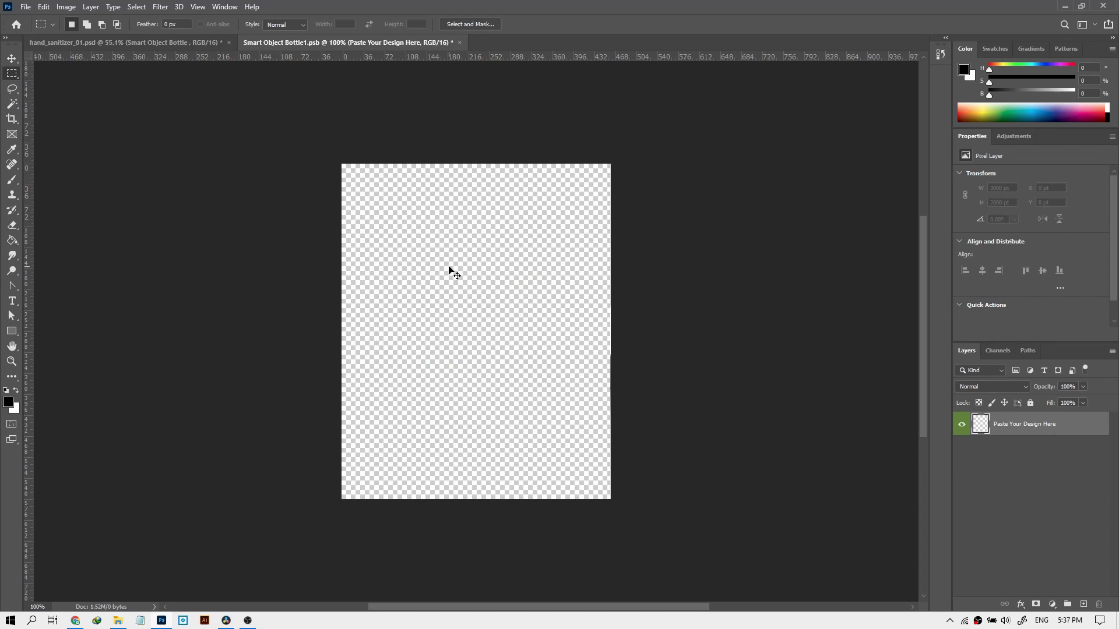
pyautogui.hotkey('ctrl', 's')
pyautogui.click(455, 42)
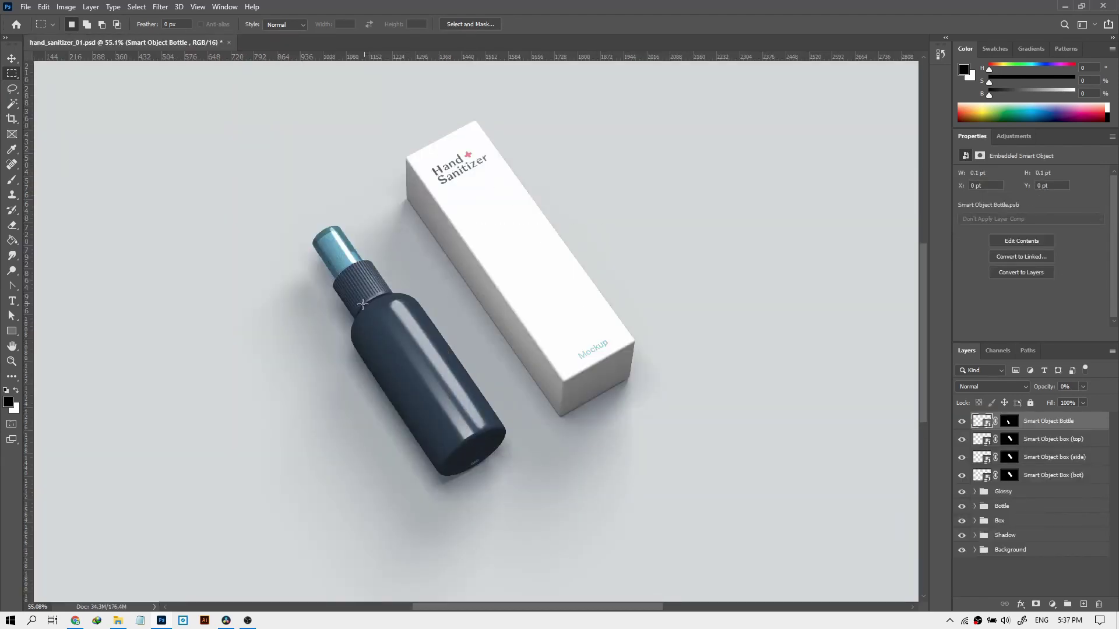
pyautogui.scroll(-3, 365, 351)
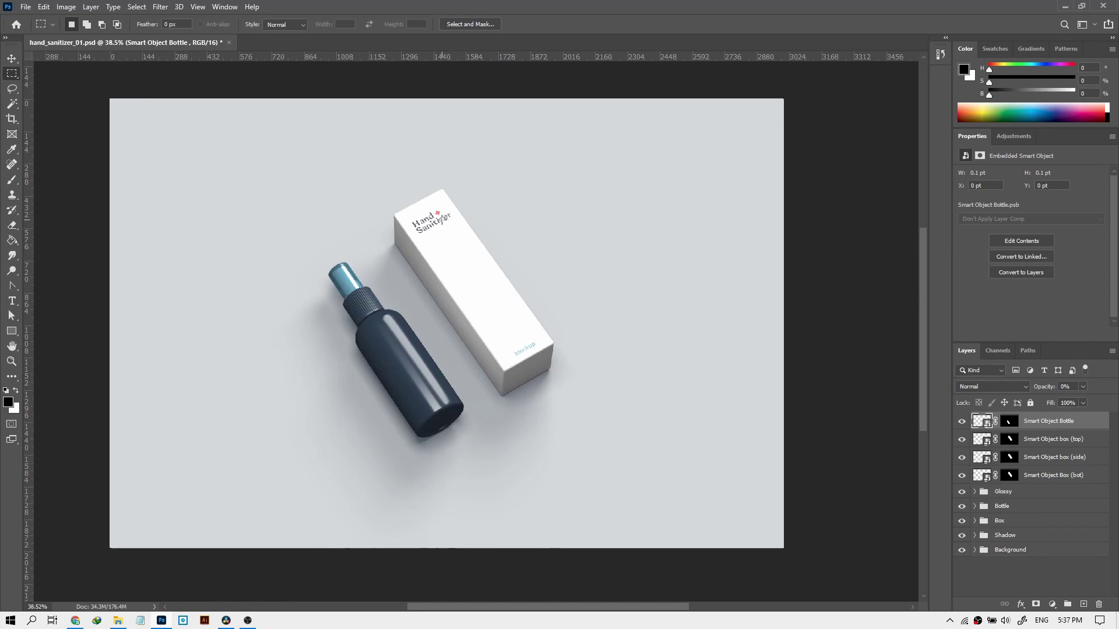
# Delete Group 1 and Color Fill 1 from the Smart Object box (top) contents, then save and close them
pyautogui.doubleClick(981, 443)
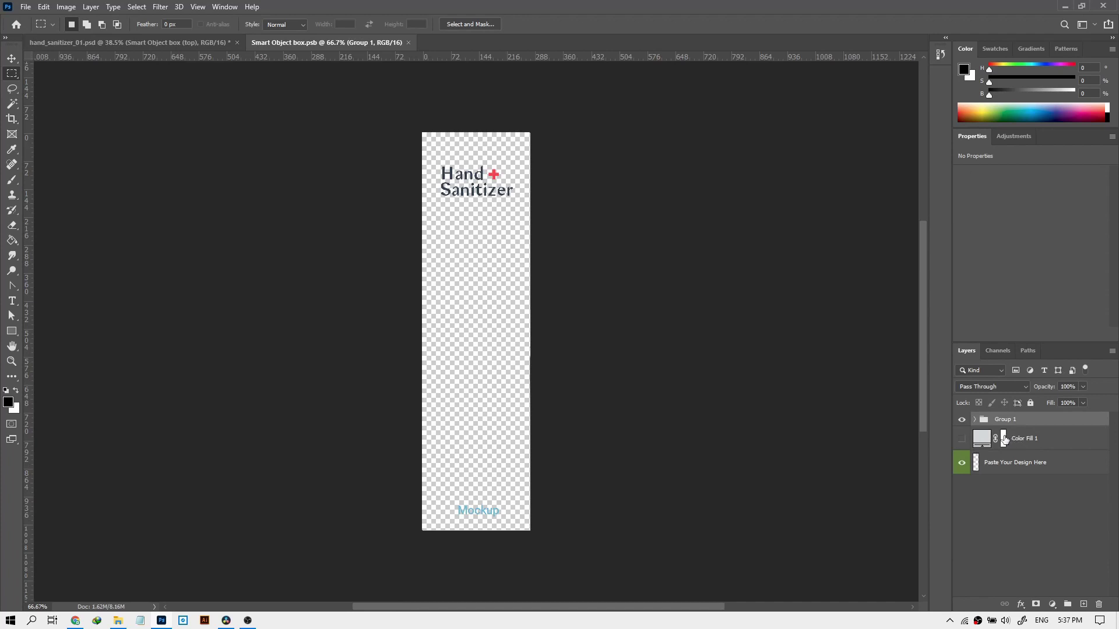
pyautogui.press('Delete')
pyautogui.press('Delete')
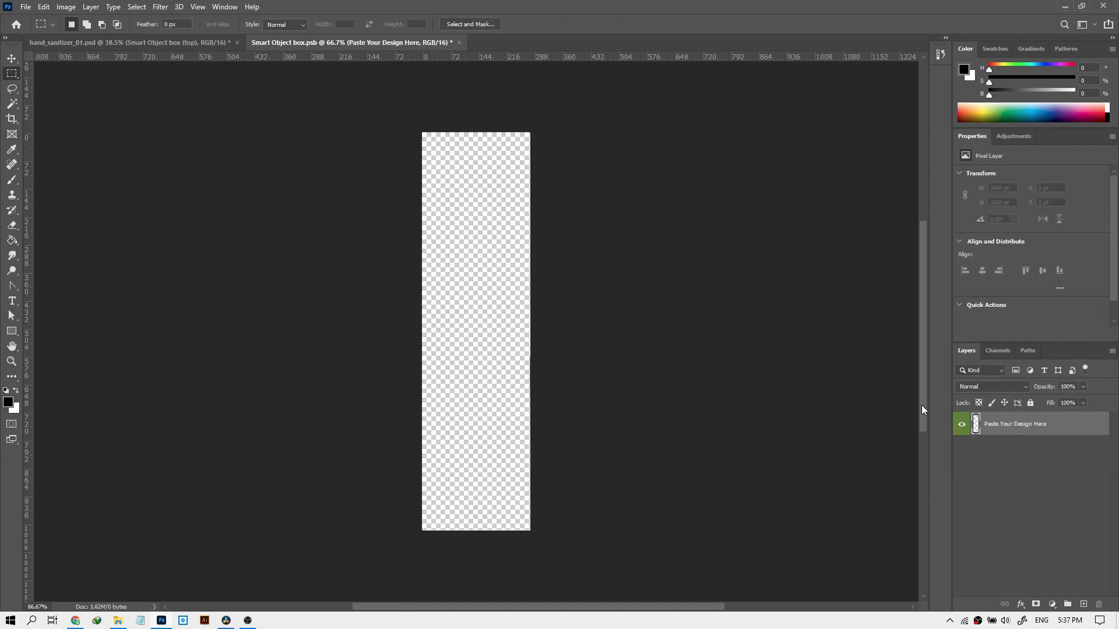
pyautogui.hotkey('ctrl', 's')
pyautogui.click(455, 43)
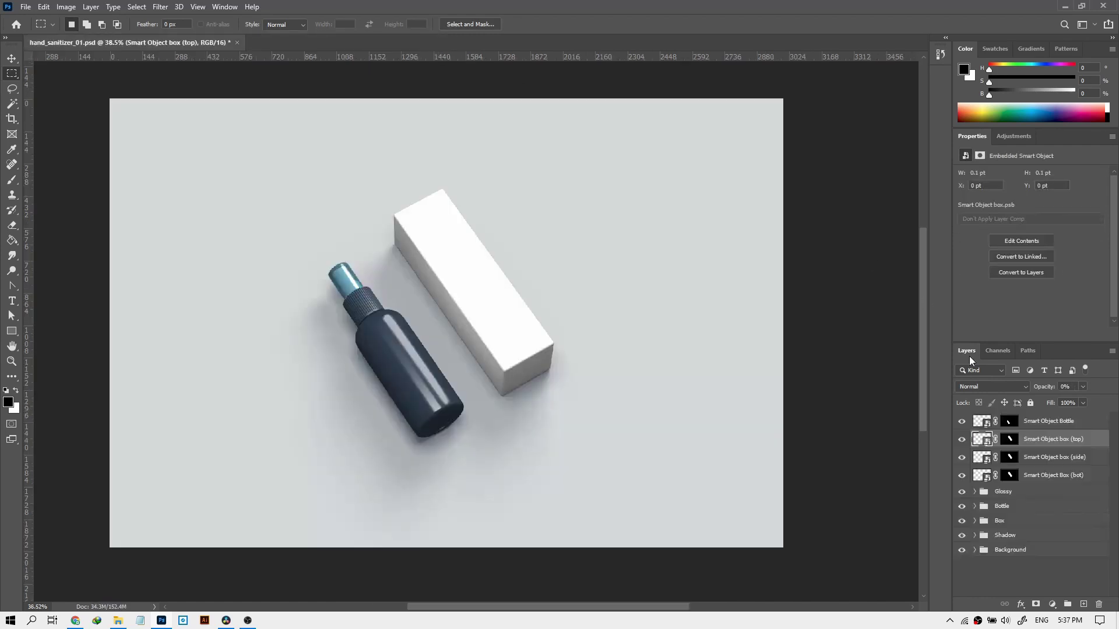
# Delete the Hand Sanitizer text layer from the Smart Object box (side) contents, save them and return to the mockup document
pyautogui.doubleClick(982, 465)
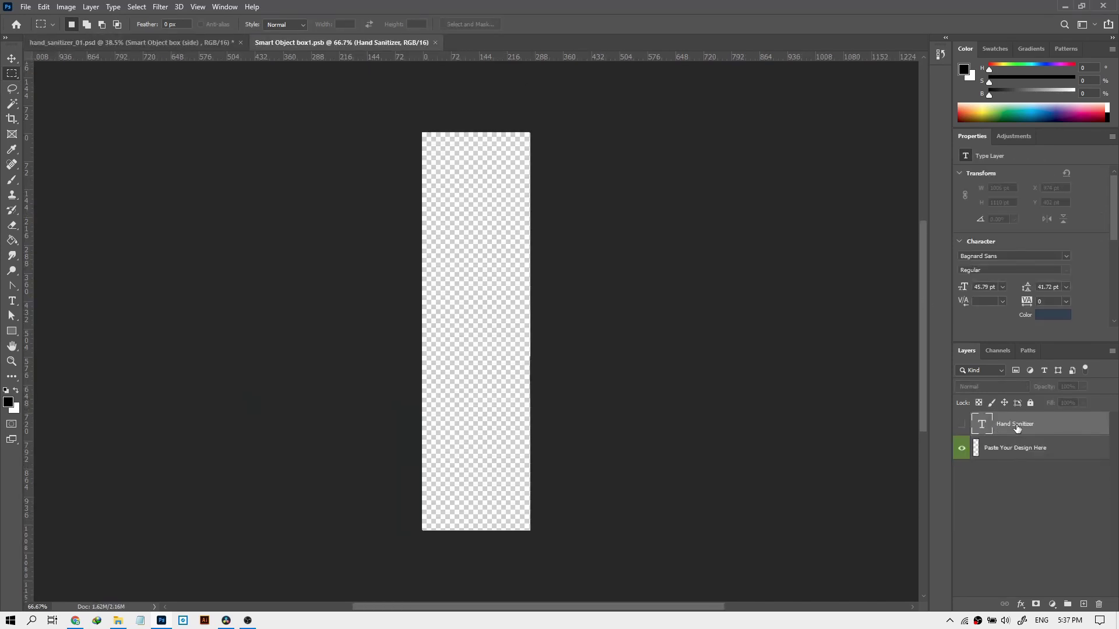
pyautogui.press('Delete')
pyautogui.hotkey('ctrl', 's')
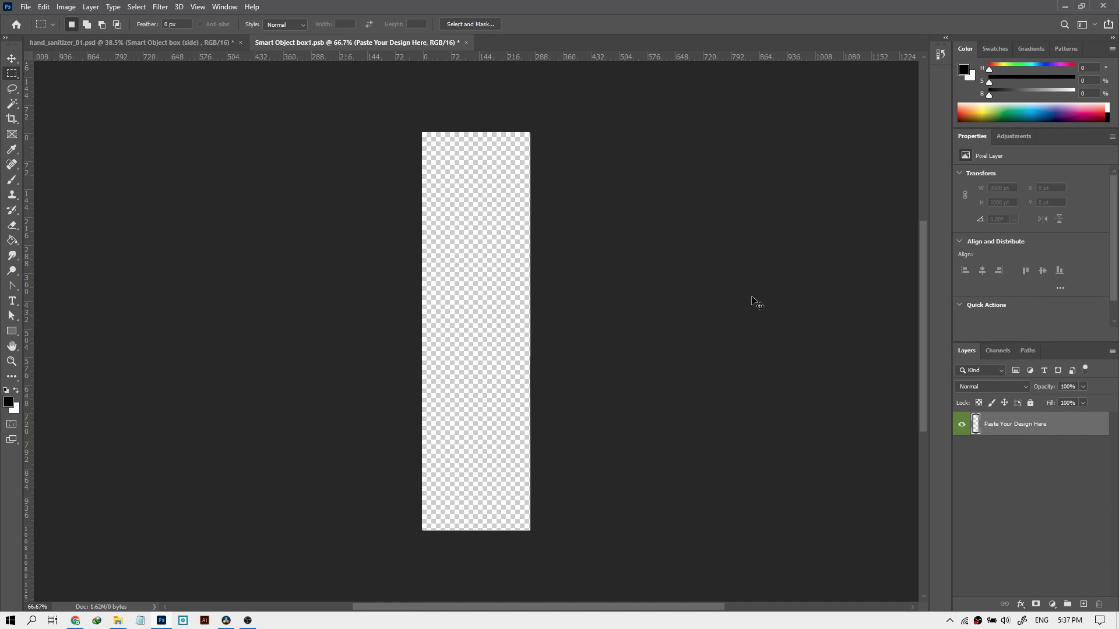
pyautogui.click(176, 42)
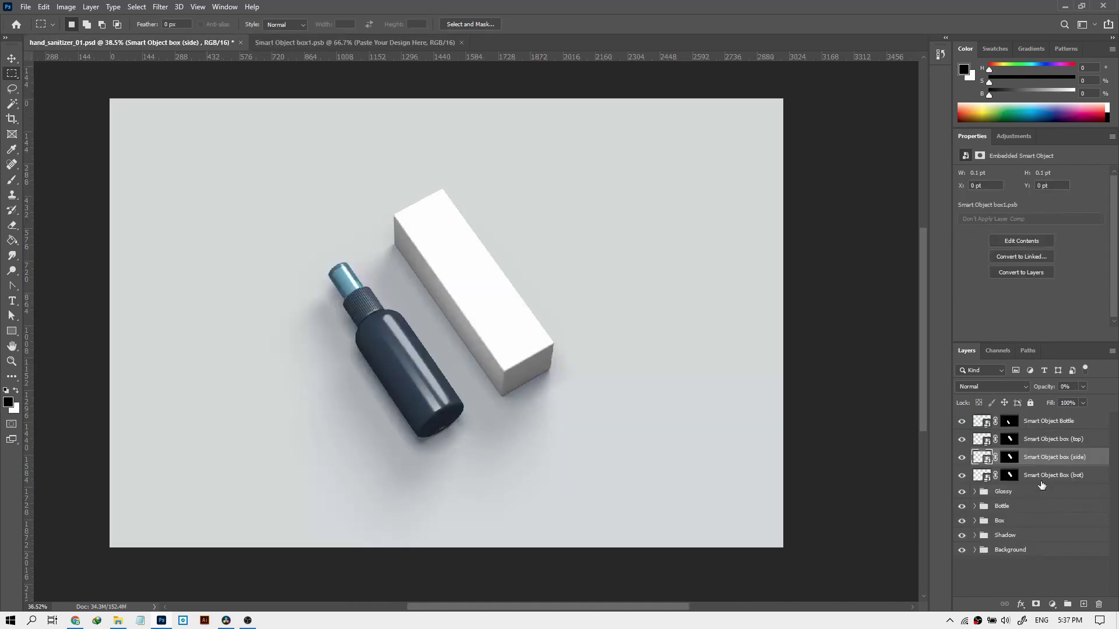
# Check the Smart Object Box (bot) contents for leftover designs, then close them and the Smart Object box1.psb document
pyautogui.doubleClick(982, 475)
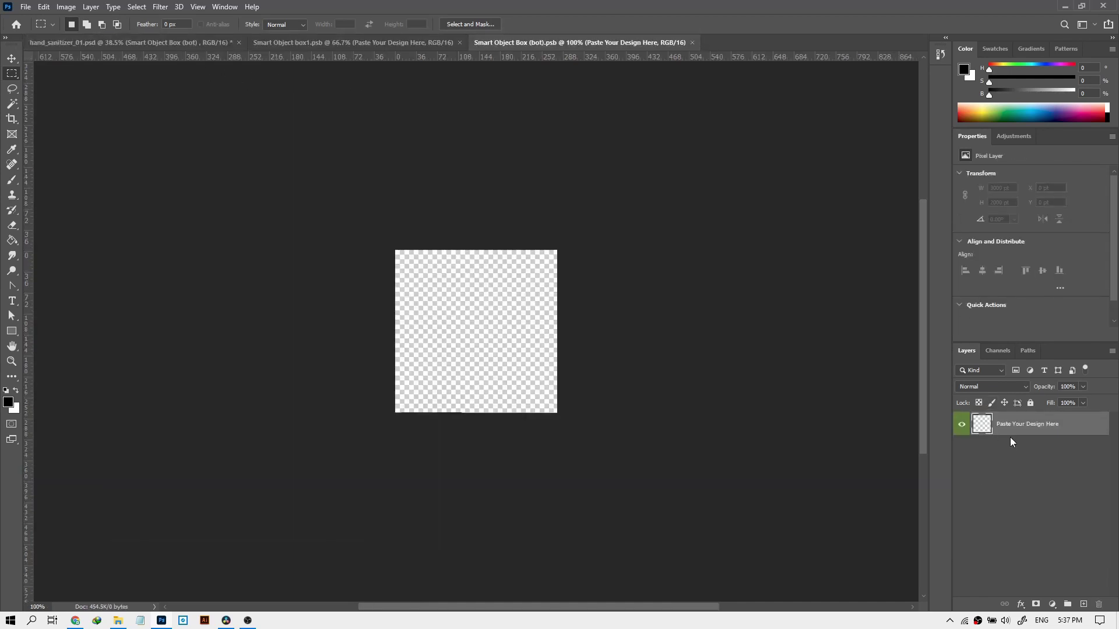
pyautogui.click(692, 43)
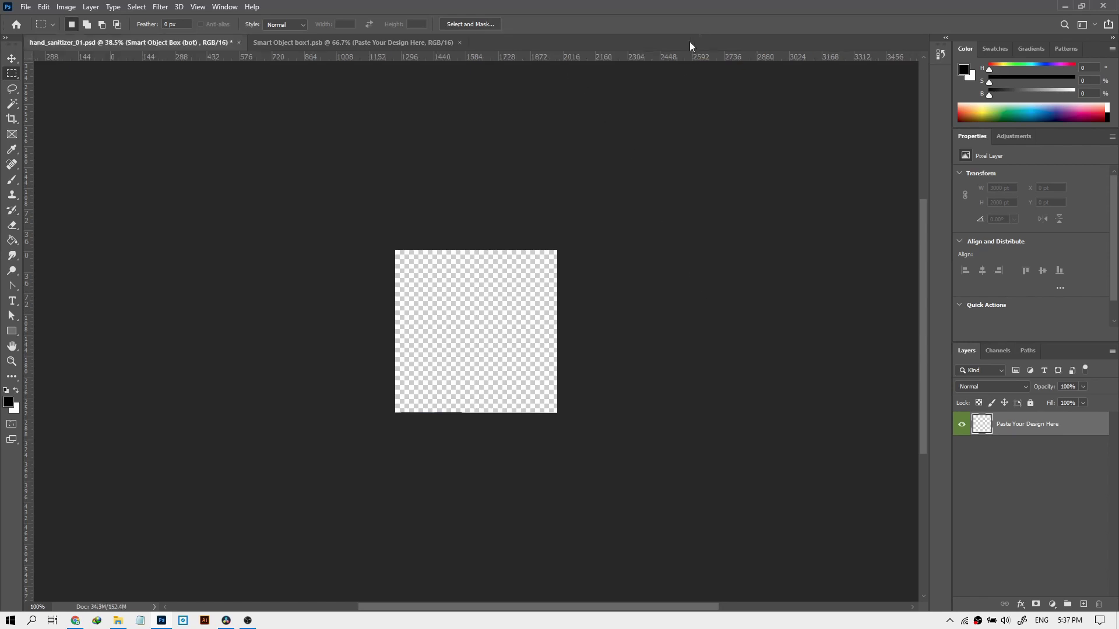
pyautogui.click(459, 42)
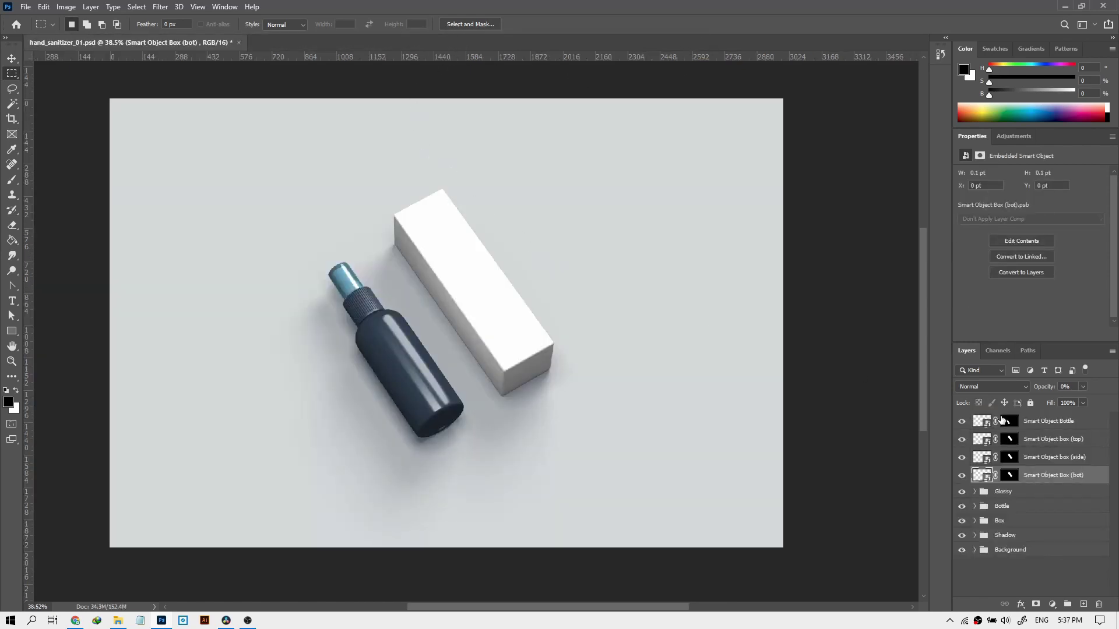
# Save the cleared mockup hand_sanitizer_01.psd, then switch to File Explorer to check the files in the new hand sanitazer folder
pyautogui.click(1043, 426)
pyautogui.hotkey('ctrl', 's')
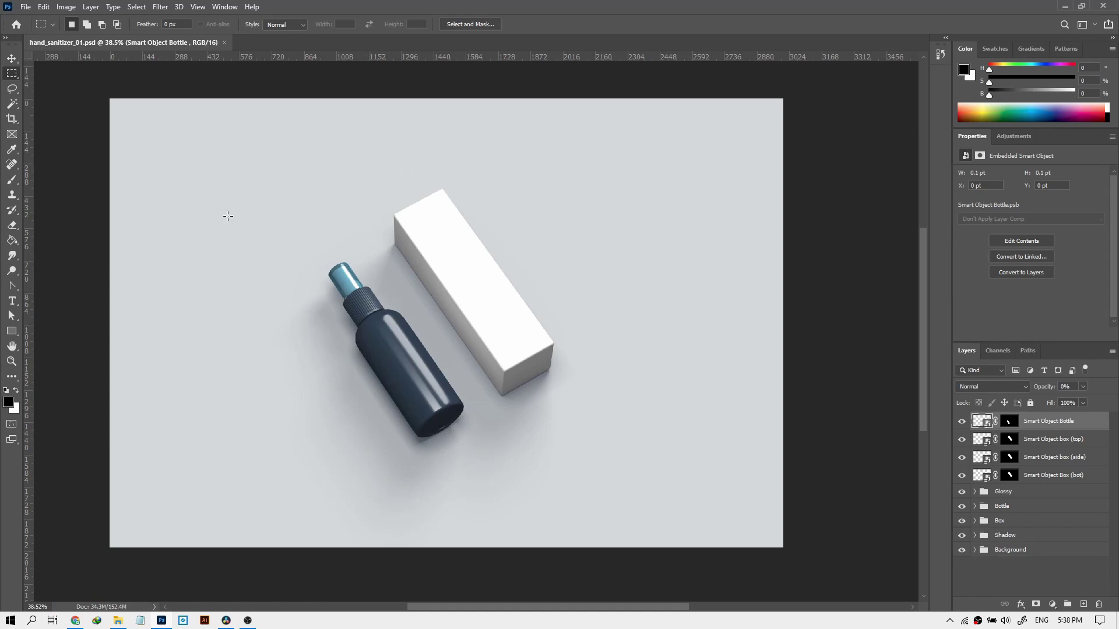
pyautogui.click(125, 621)
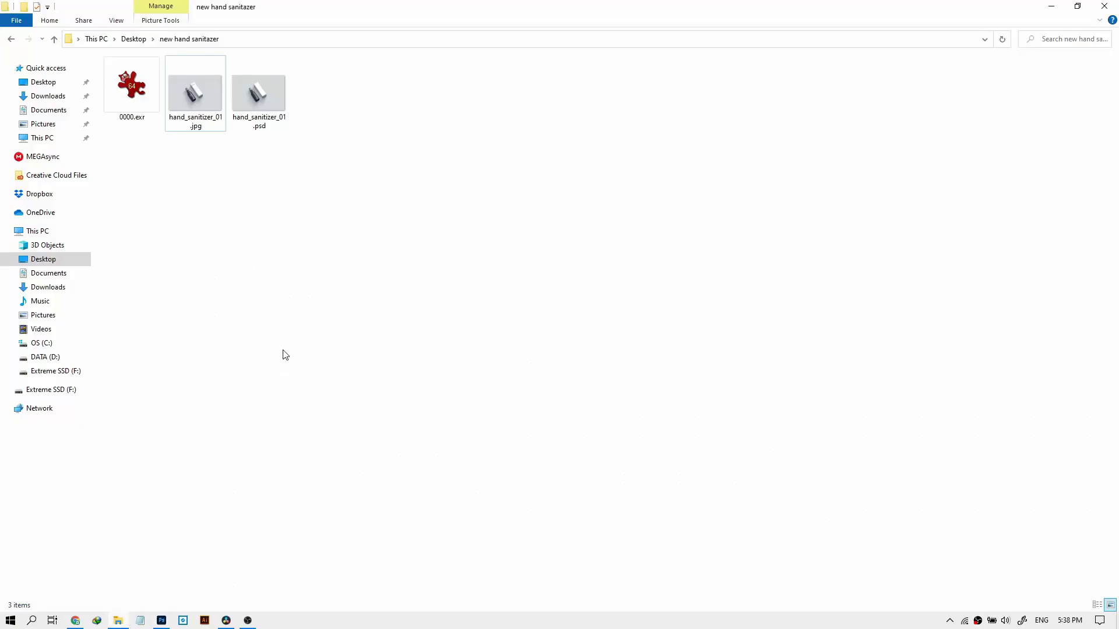
pyautogui.moveTo(359, 107); pyautogui.dragTo(213, 114)
pyautogui.click(246, 195)
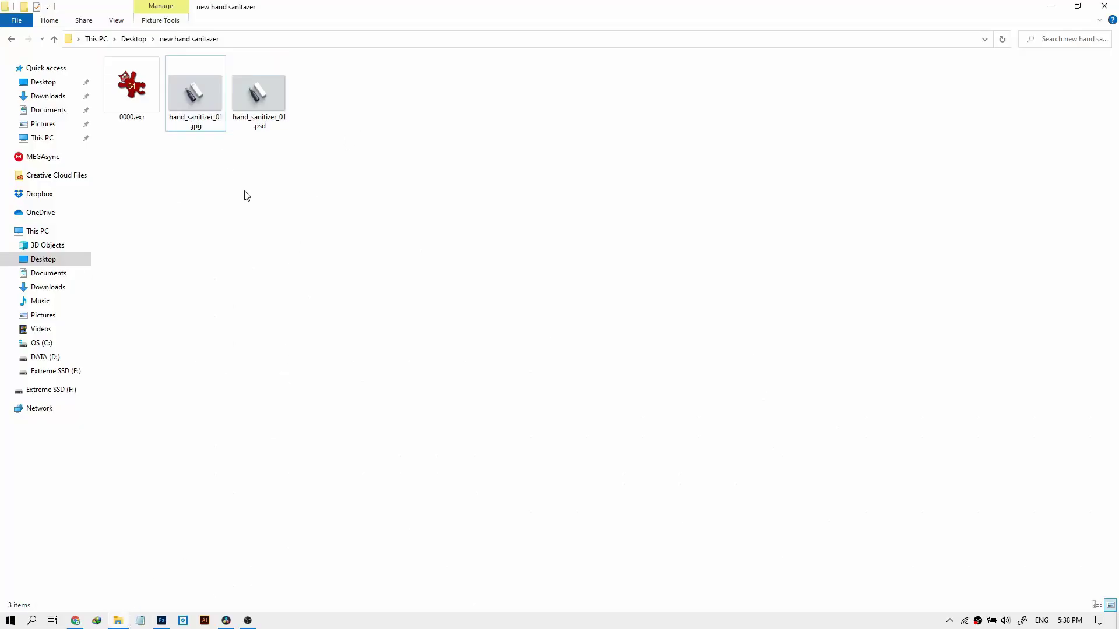